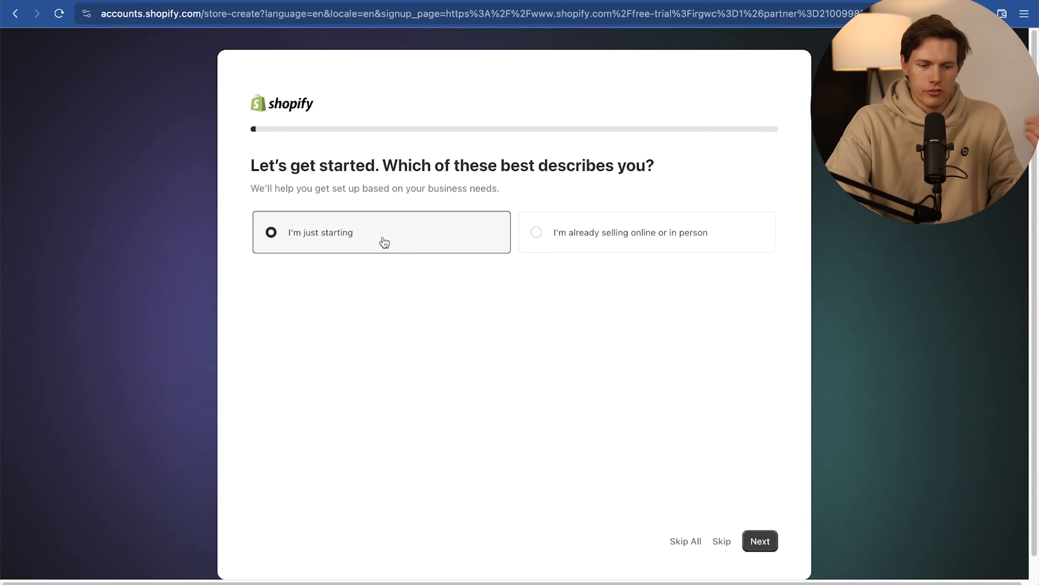
Answer the setup questions with just starting, and choose an online store and social media as the places to sell
left_click(757, 545)
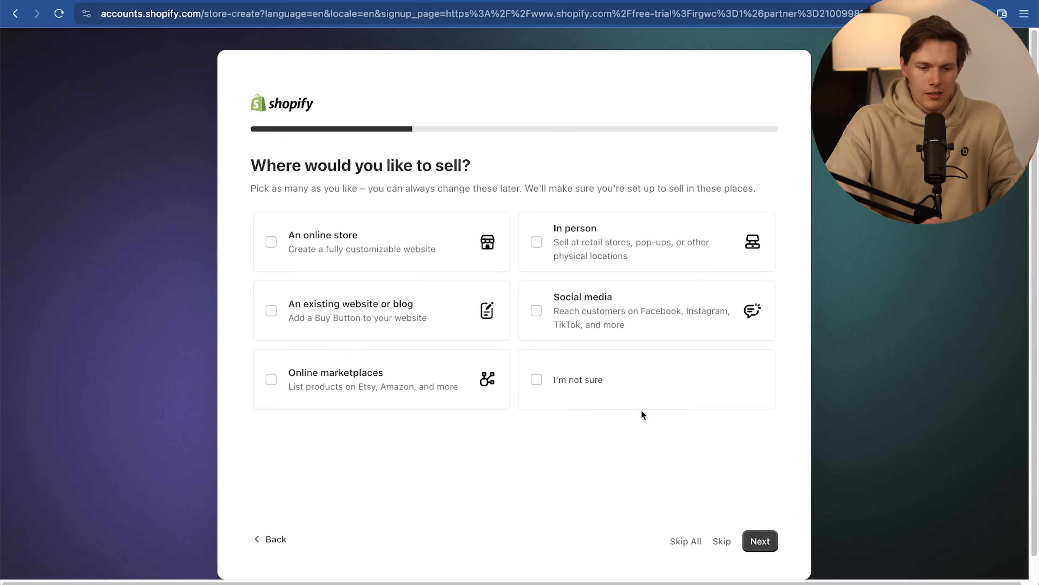
left_click(327, 257)
left_click(573, 332)
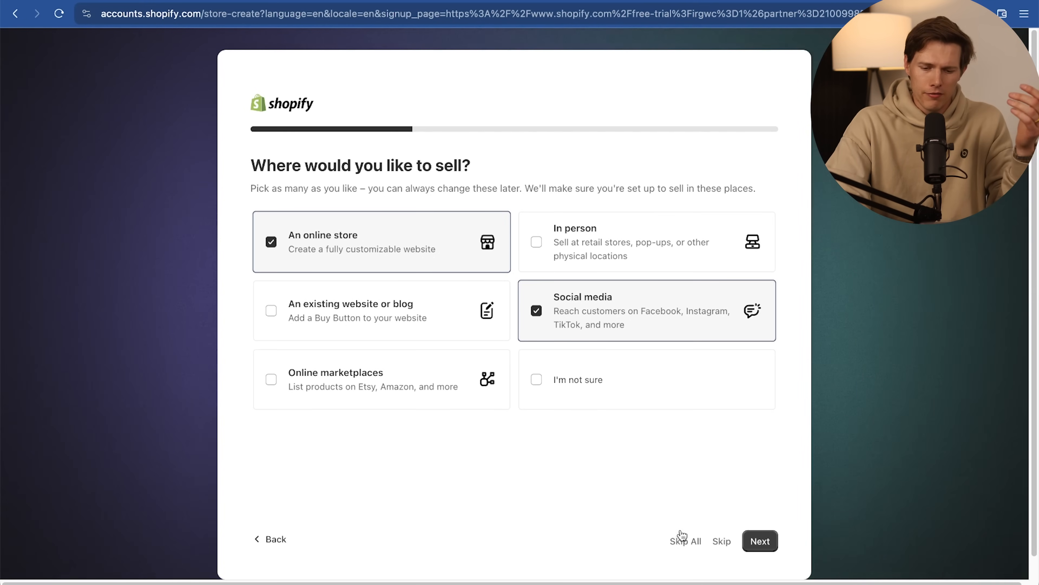
left_click(764, 546)
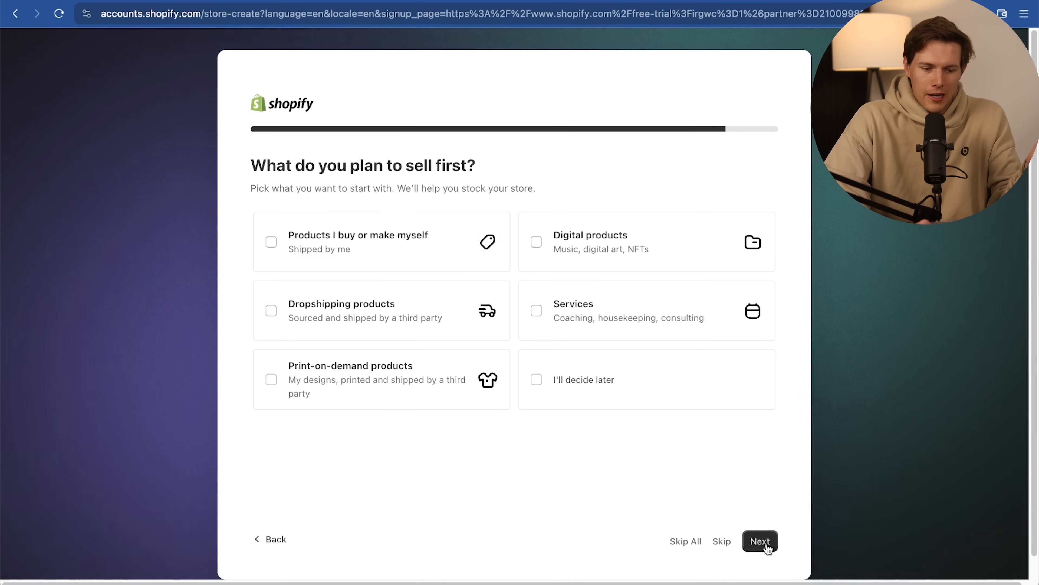
Choose Dropshipping products as what to sell first and sign up for the account with email
left_click(346, 328)
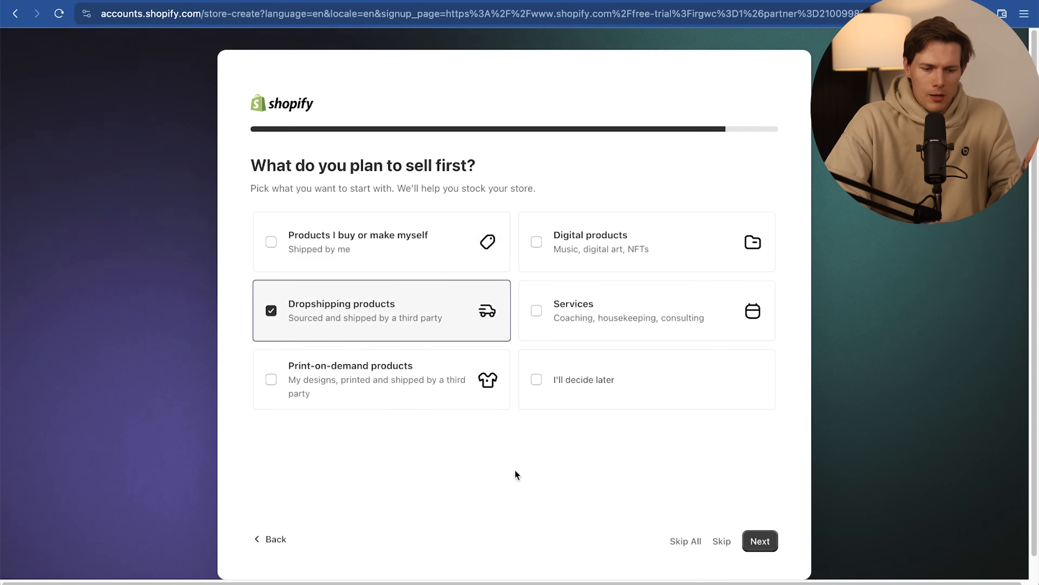
left_click(745, 537)
left_click(648, 405)
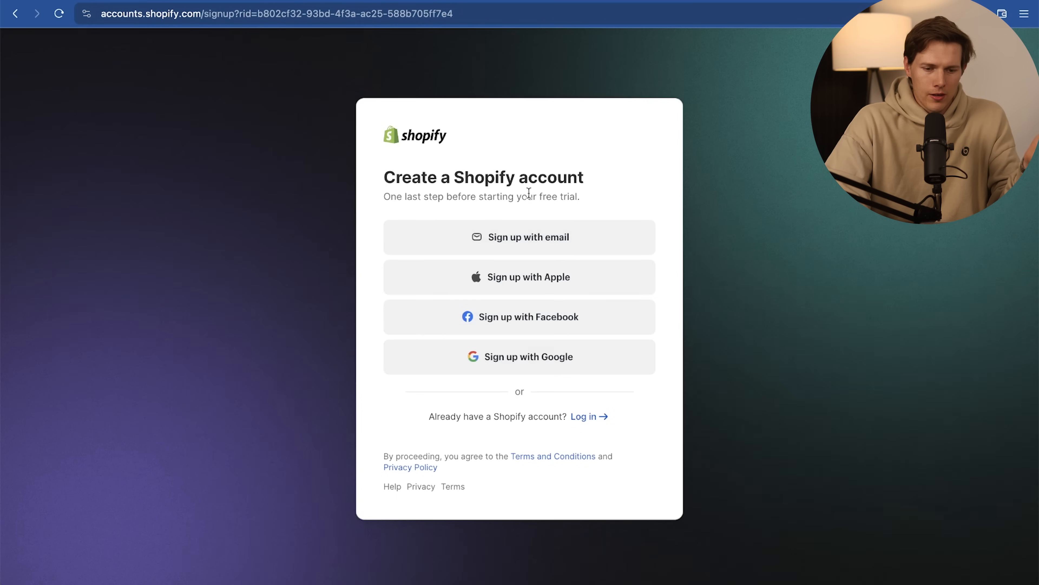
left_click(553, 238)
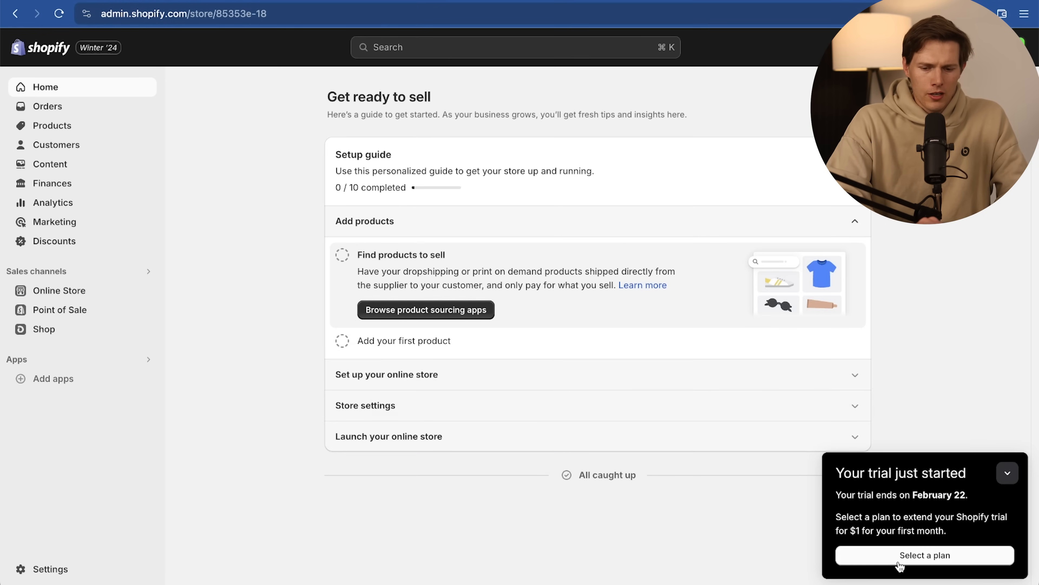
Open the plan selection and compare the regular prices and online card rates of the Basic, Shopify and Advanced plans
left_click(933, 557)
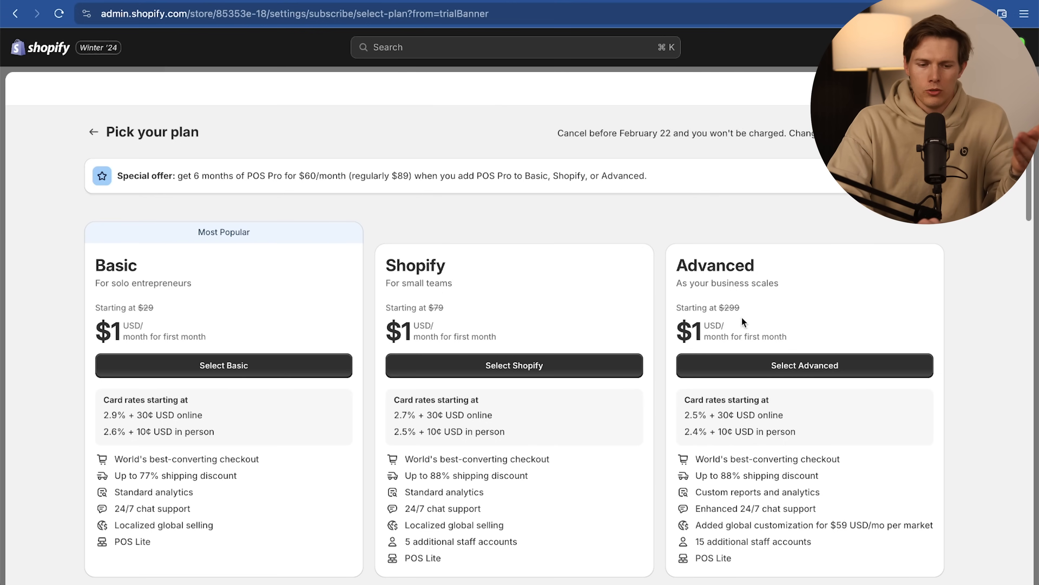
left_click_drag(139, 305, 160, 312)
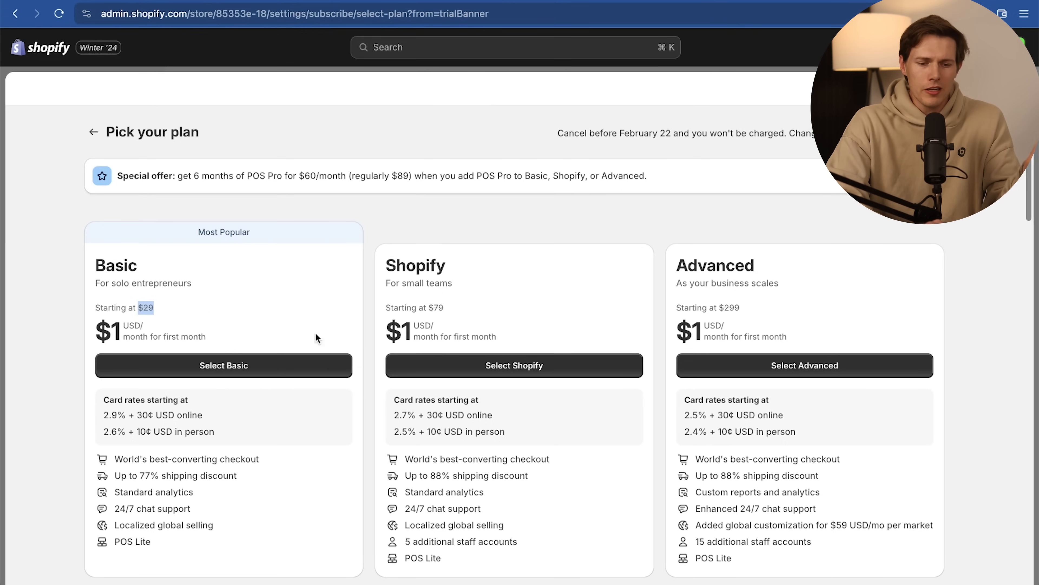
left_click_drag(433, 309, 464, 317)
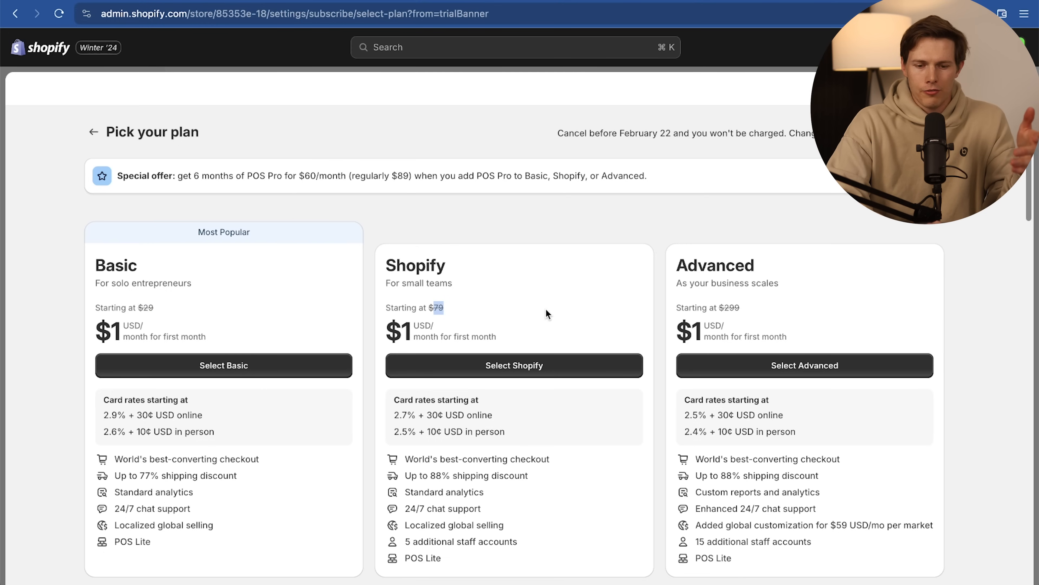
left_click_drag(723, 307, 758, 307)
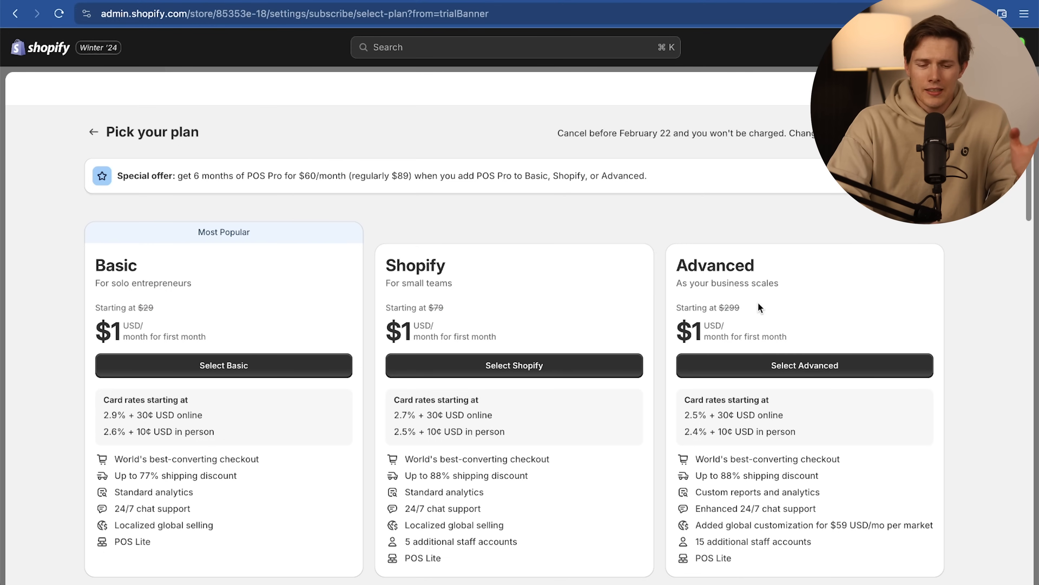
scroll(758, 305, "down", 3)
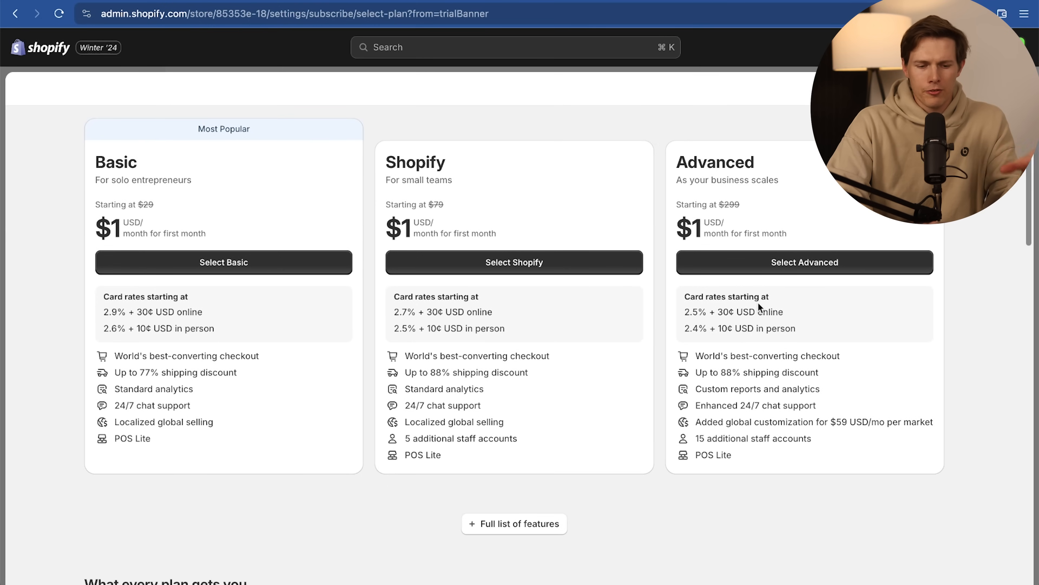
left_click_drag(104, 307, 252, 301)
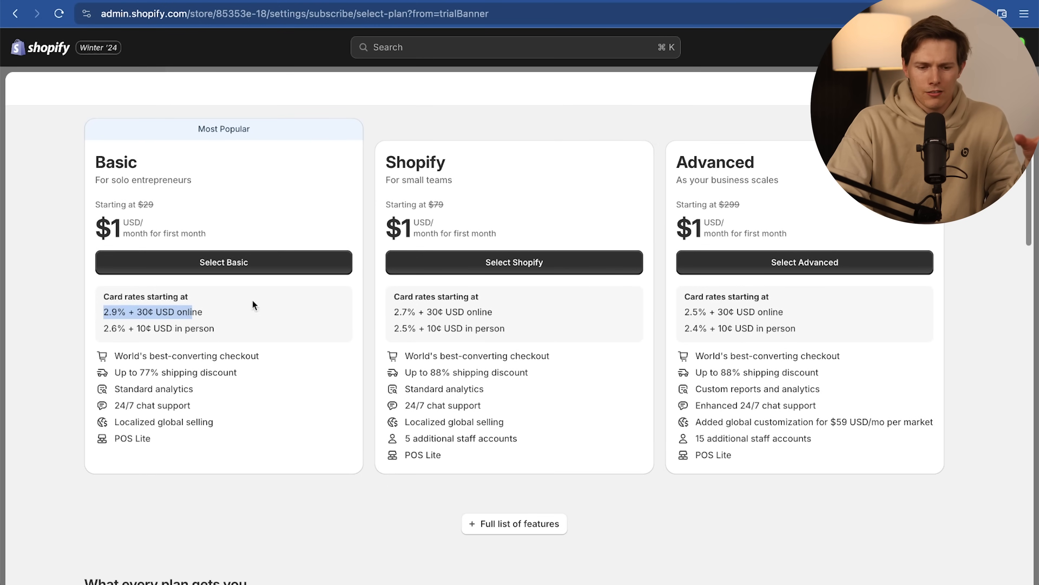
left_click(219, 313)
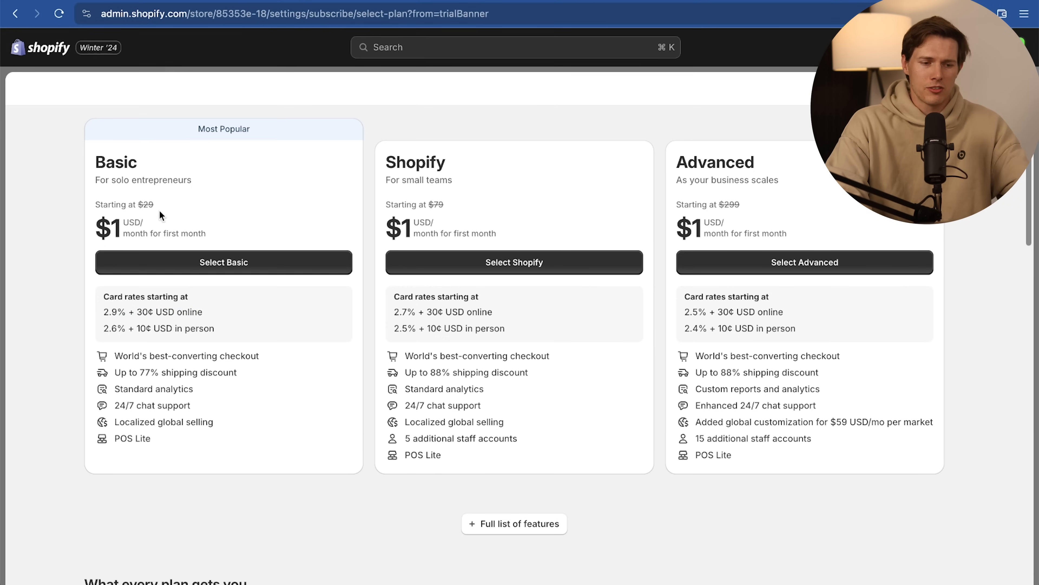
left_click_drag(164, 206, 137, 203)
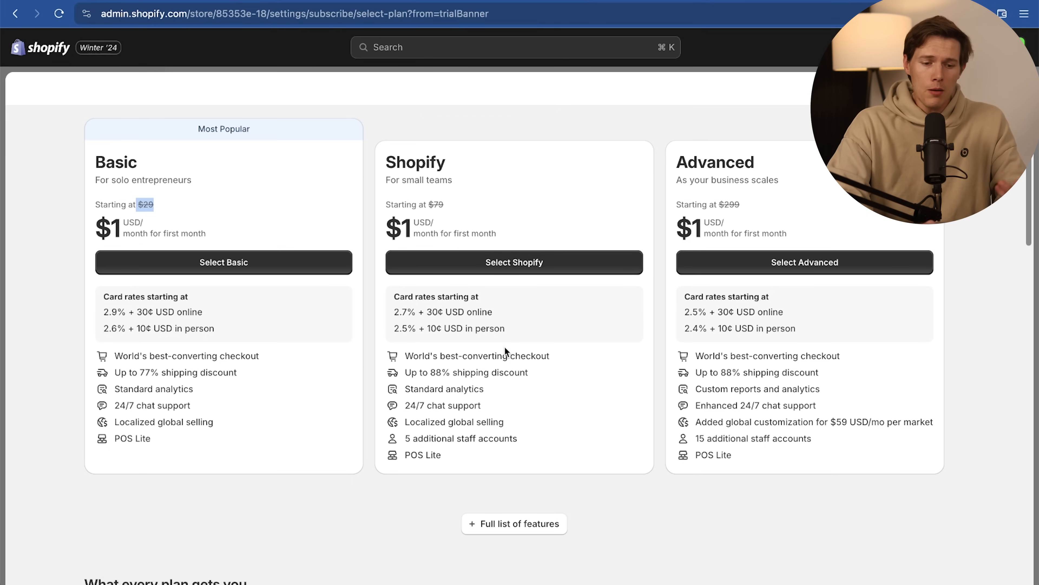
left_click(405, 310)
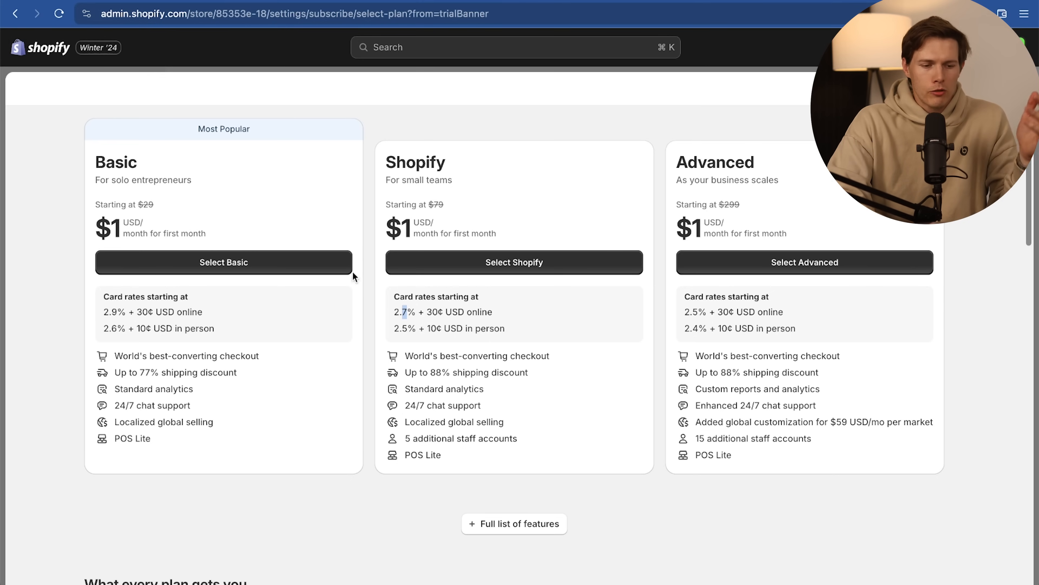
left_click_drag(158, 205, 128, 204)
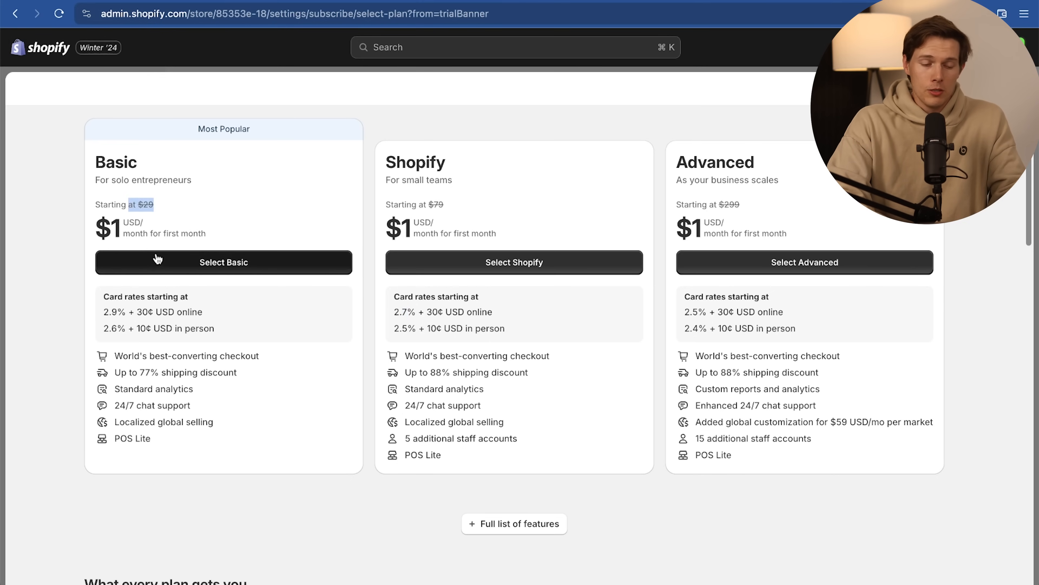
Subscribe to the Basic plan with monthly billing, filling in the payment card details
left_click(181, 263)
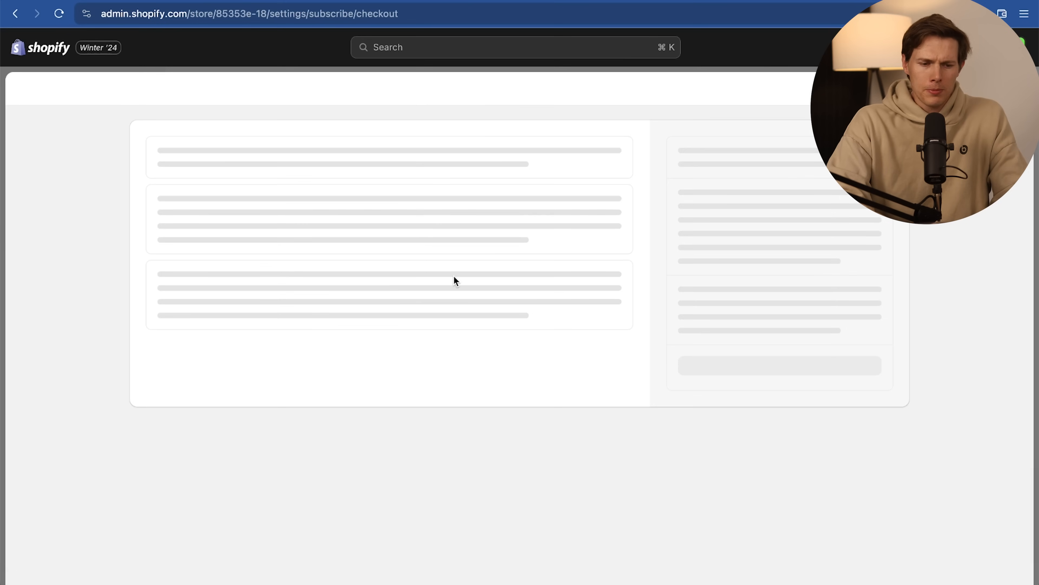
left_click(219, 285)
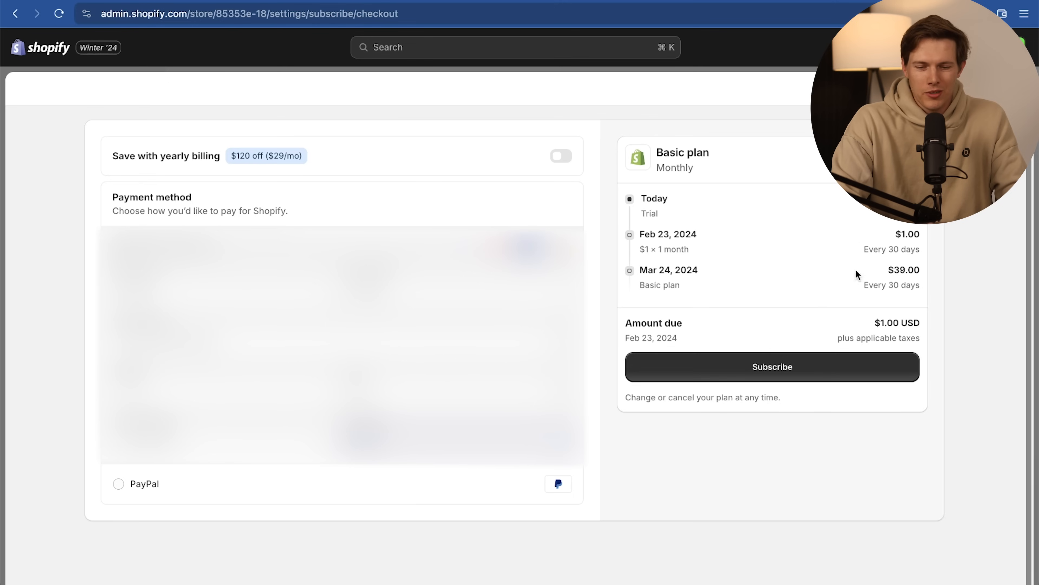
left_click(827, 371)
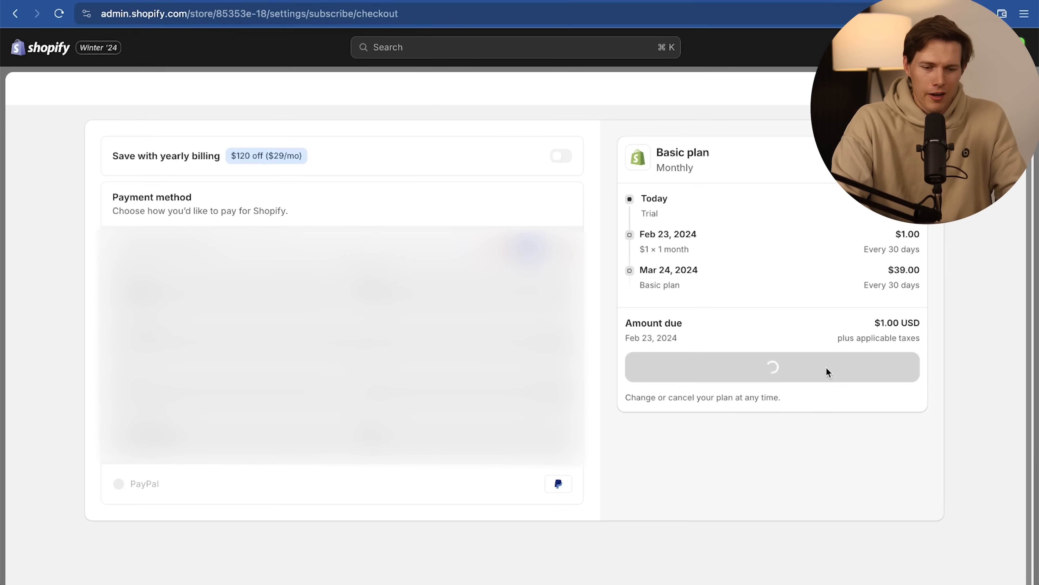
left_click(603, 527)
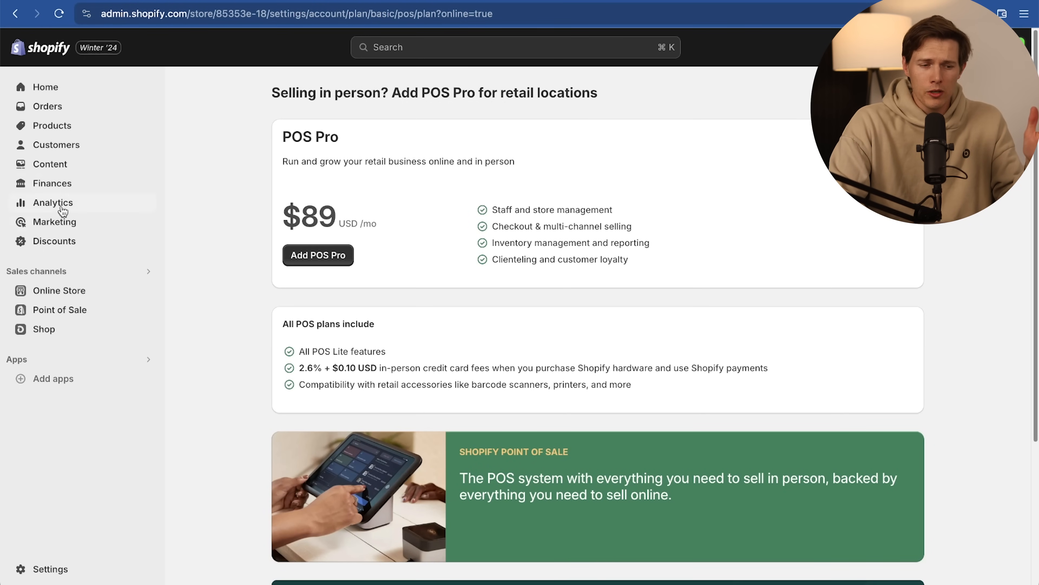
Open the online store's themes and visit the Theme Store to add a theme to the theme library
left_click(59, 290)
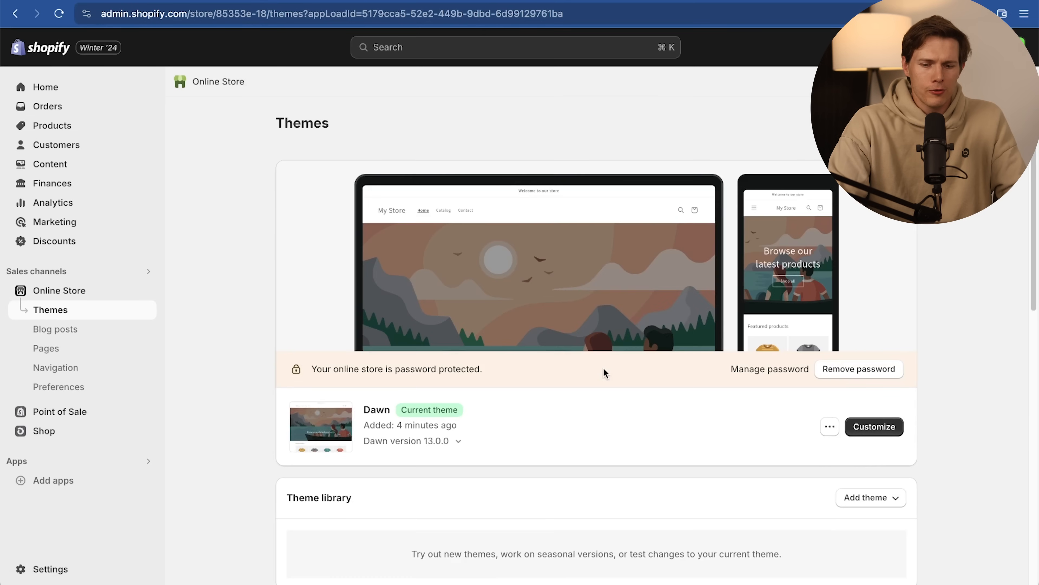
scroll(603, 370, "down", 5)
scroll(605, 372, "down", 1)
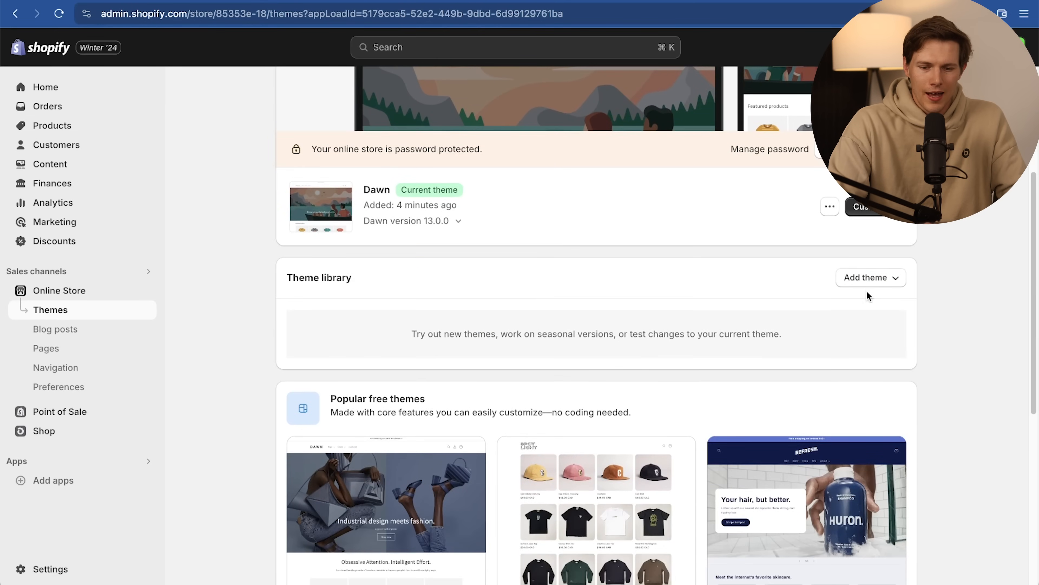
left_click(876, 283)
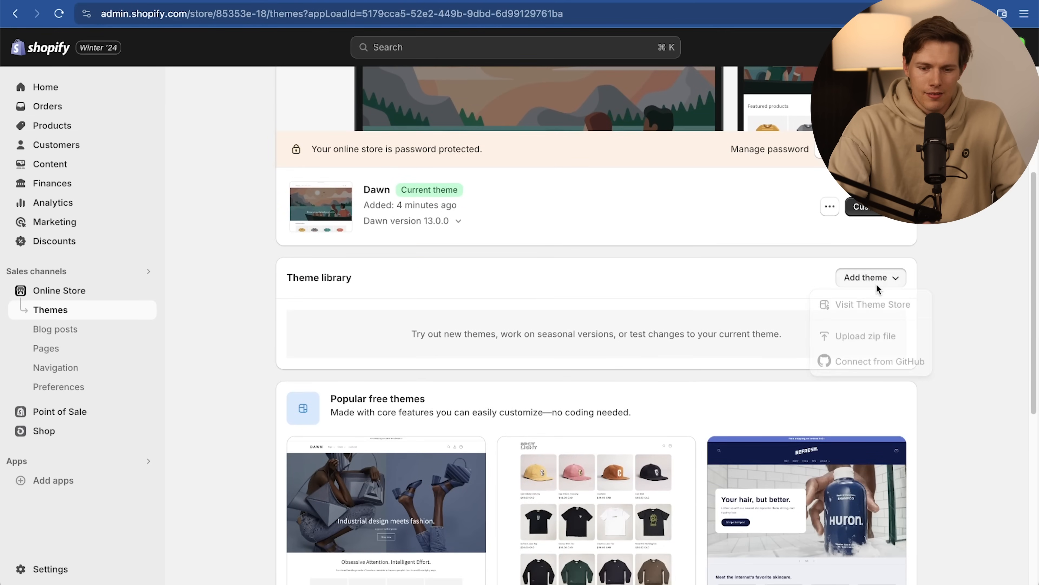
left_click(870, 307)
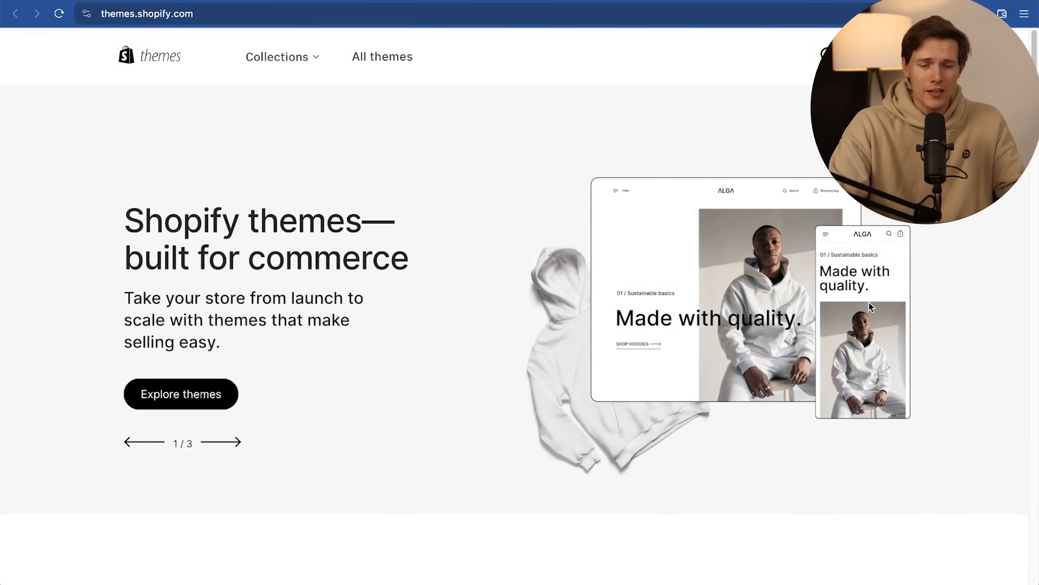
Look through the featured themes, then open the list of all themes and filter it by the Free price
scroll(869, 302, "down", 8)
scroll(869, 302, "down", 8)
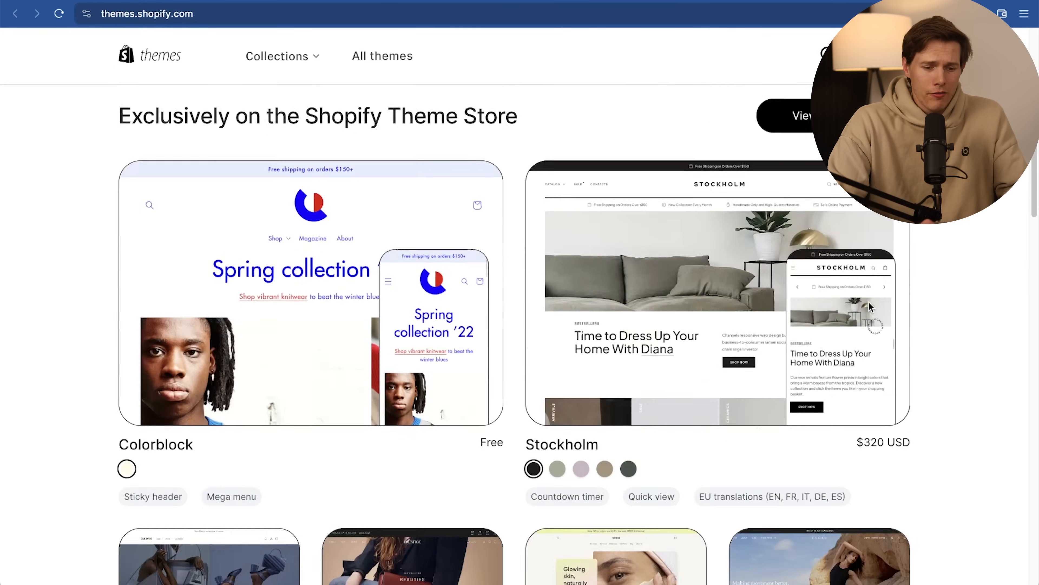
scroll(869, 302, "up", 3)
scroll(869, 302, "down", 4)
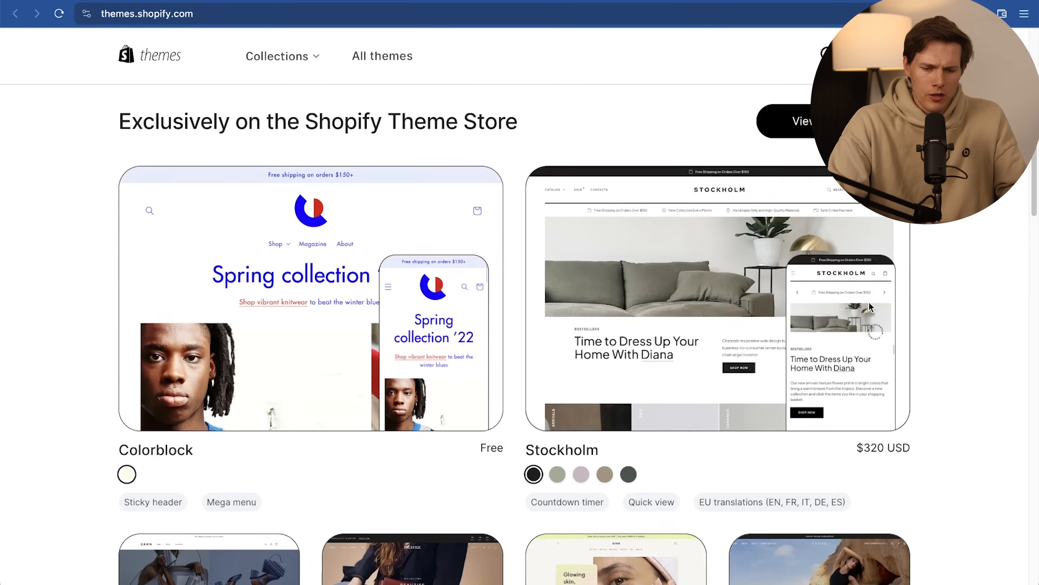
scroll(869, 302, "up", 2)
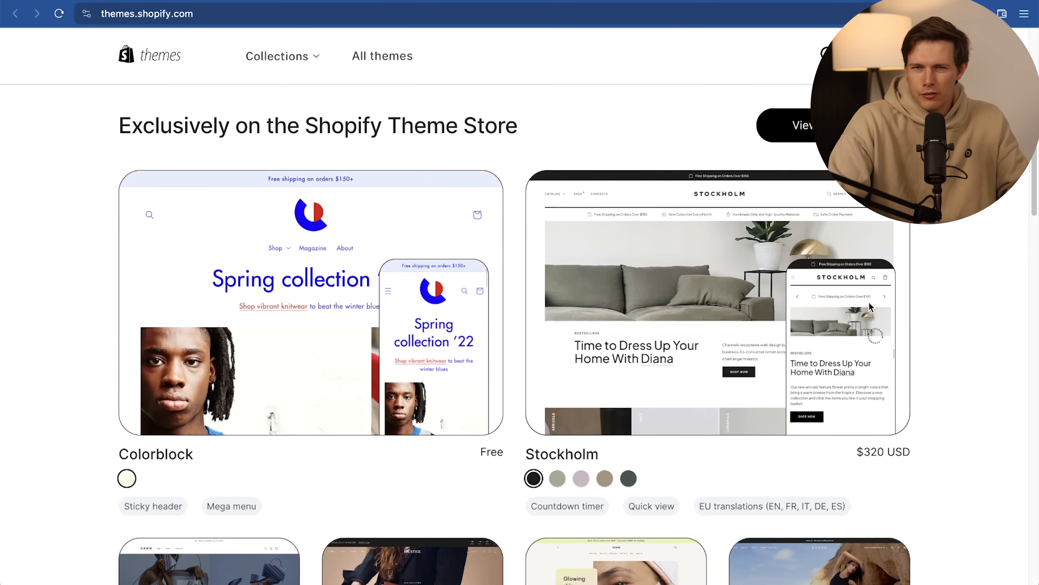
scroll(870, 307, "up", 1)
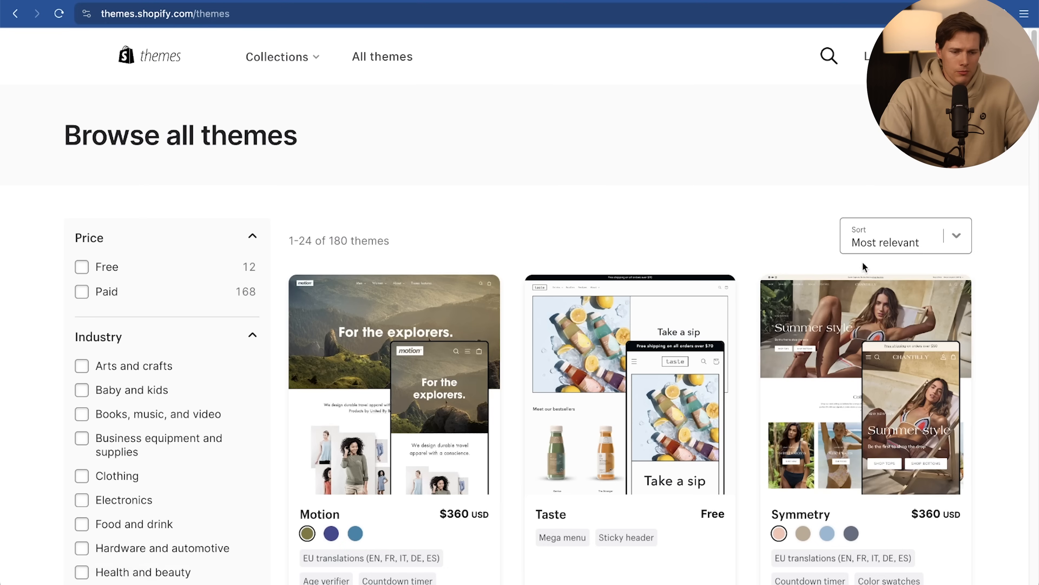
left_click(103, 267)
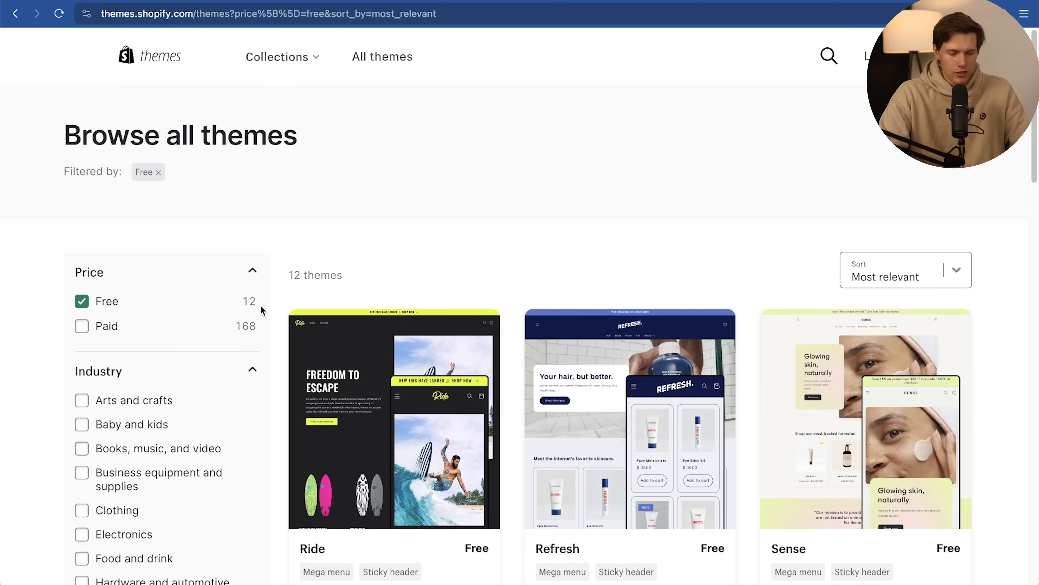
Browse the free themes and open the Refresh theme's page to review its design and features
scroll(781, 326, "down", 8)
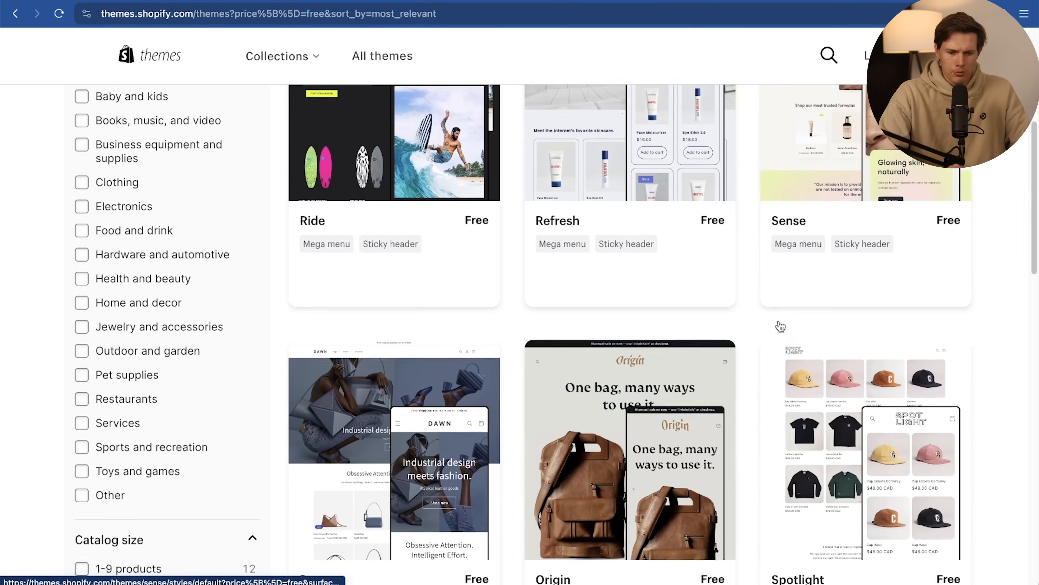
scroll(780, 327, "up", 3)
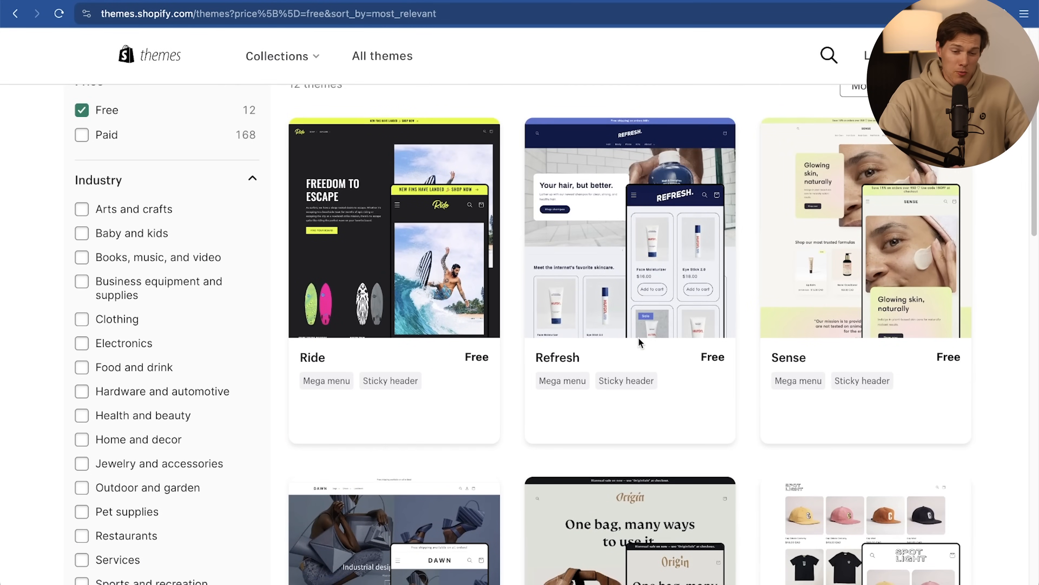
scroll(902, 337, "down", 5)
scroll(901, 337, "up", 6)
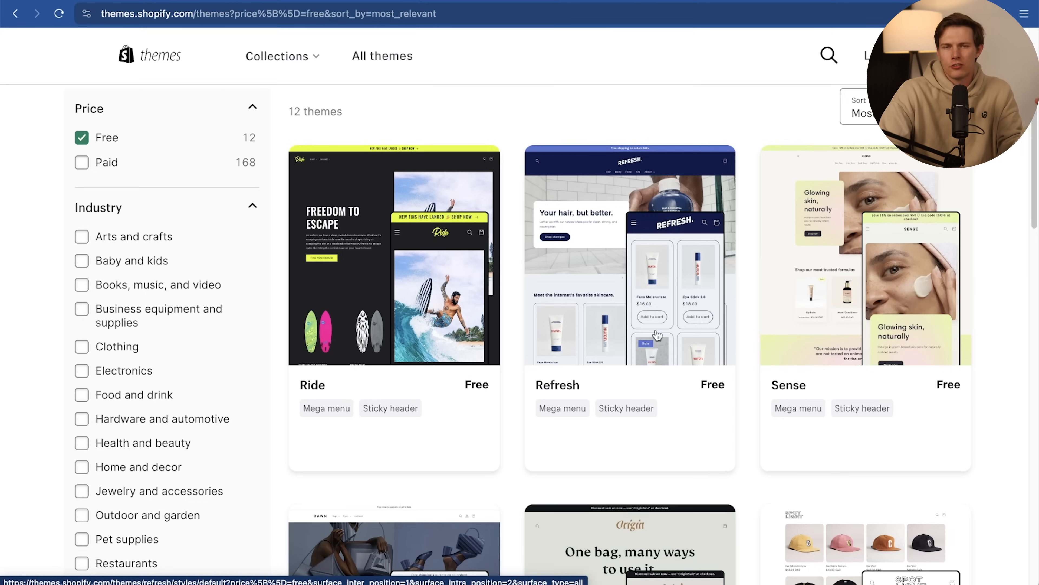
left_click(654, 346)
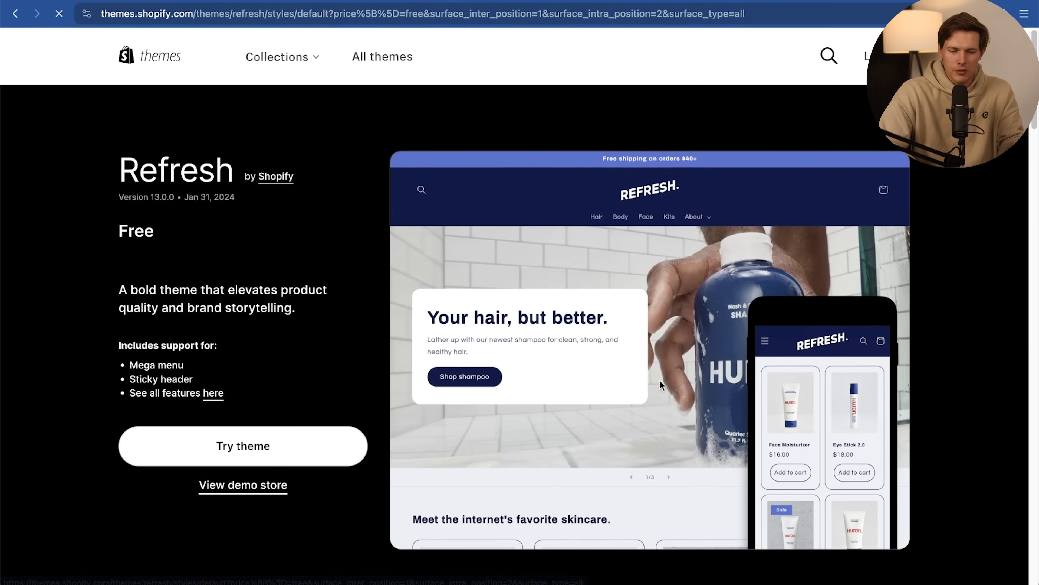
scroll(488, 363, "down", 10)
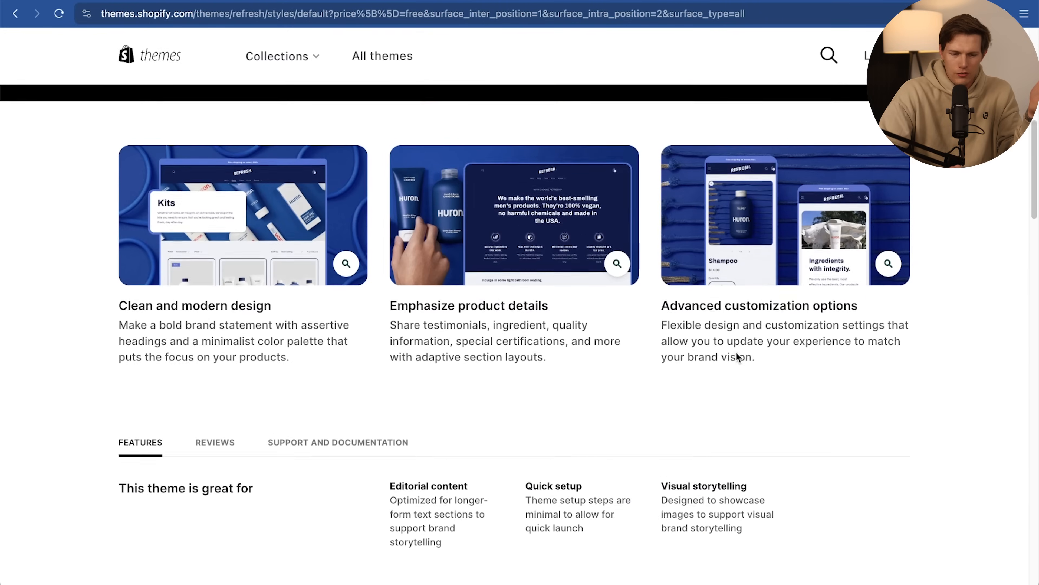
scroll(244, 363, "up", 8)
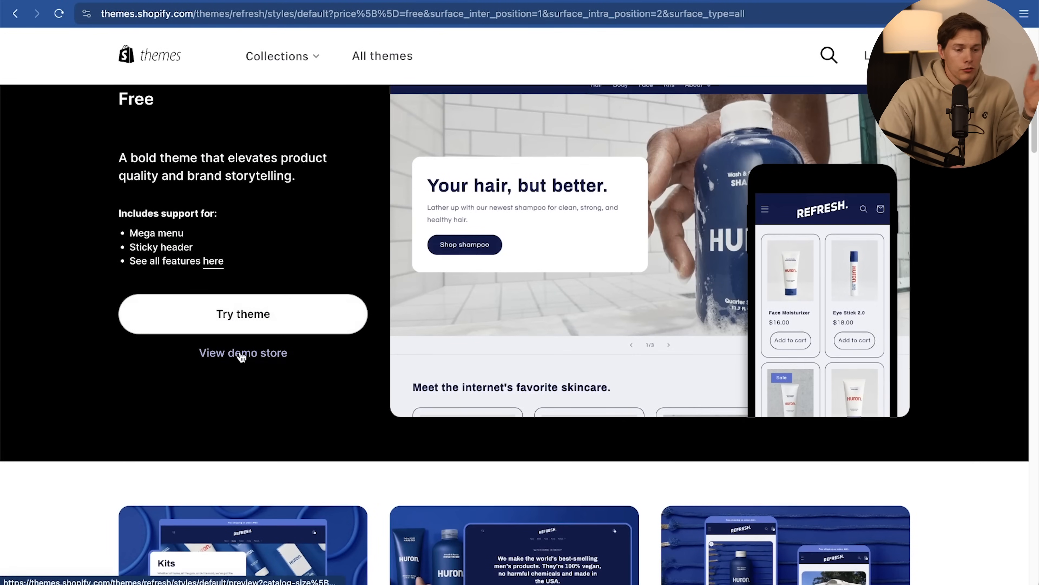
Preview the Refresh theme's demo store in desktop and mobile layouts, then return to the theme's page
left_click(243, 352)
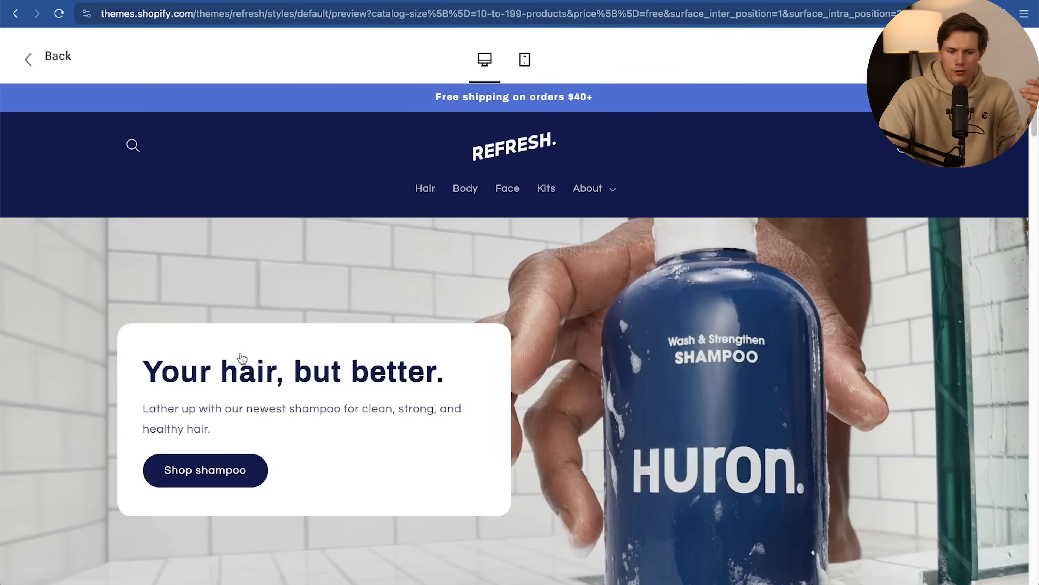
scroll(801, 370, "down", 10)
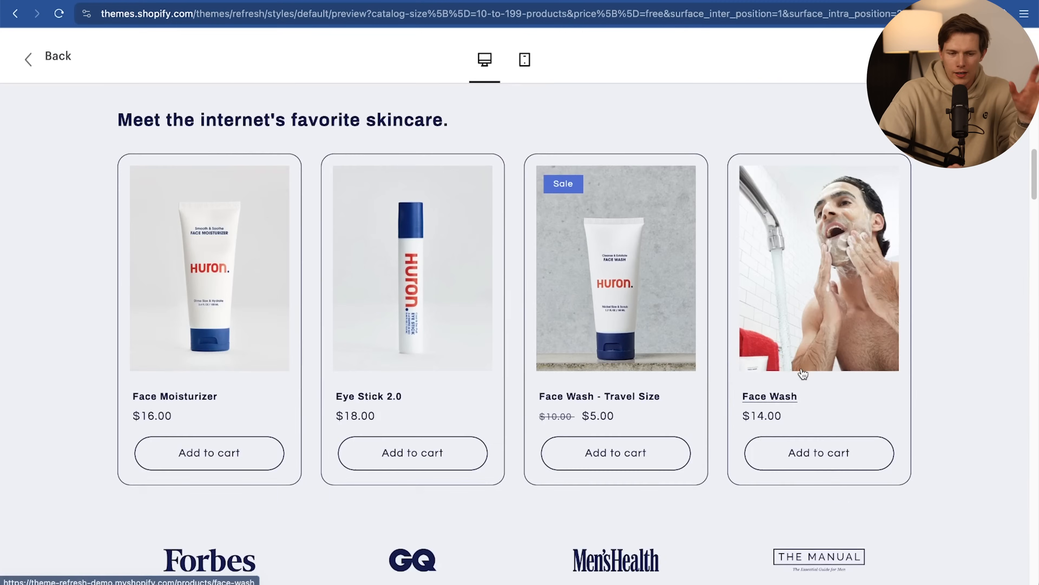
scroll(802, 371, "up", 2)
scroll(803, 373, "up", 8)
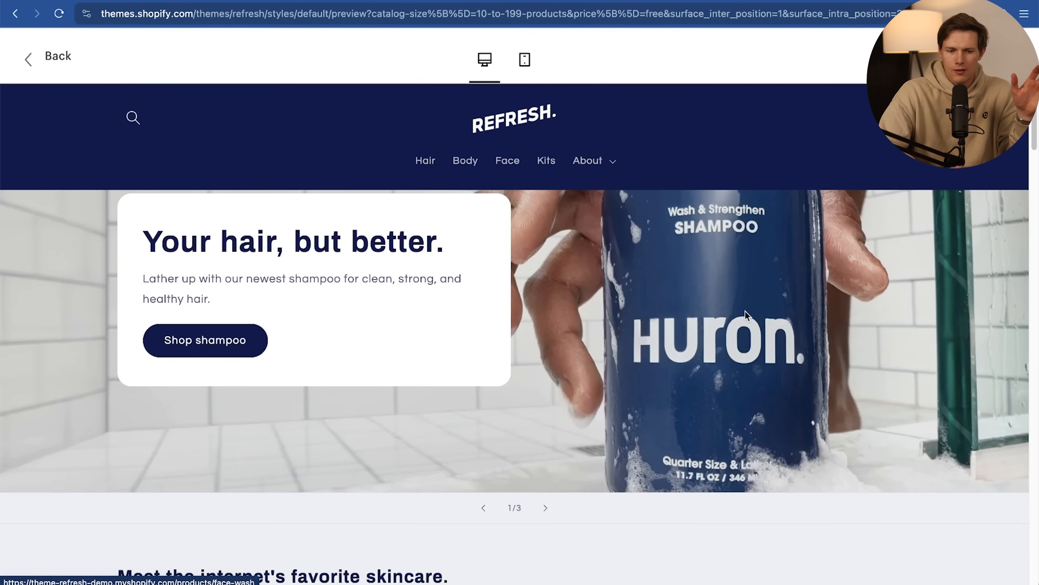
left_click(528, 65)
scroll(528, 311, "down", 10)
scroll(528, 311, "up", 12)
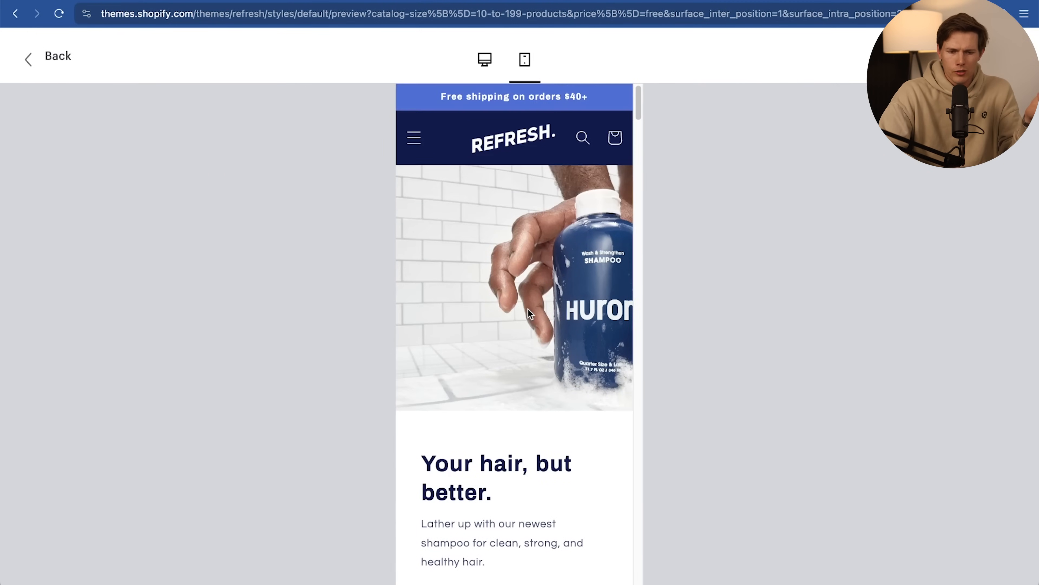
left_click(62, 60)
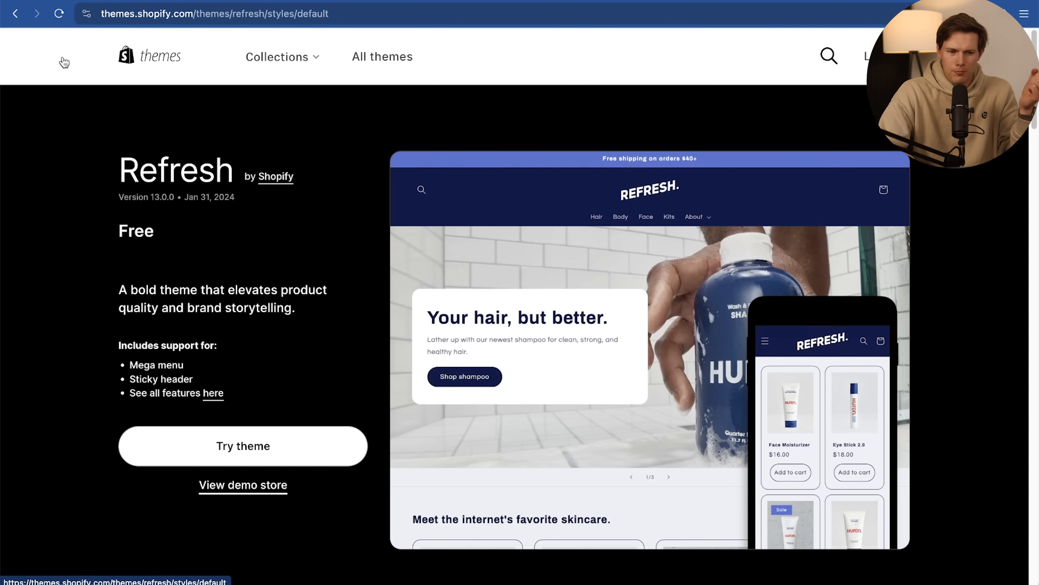
Add the Refresh theme to the store's theme library and remove the online store's password protection
left_click(235, 445)
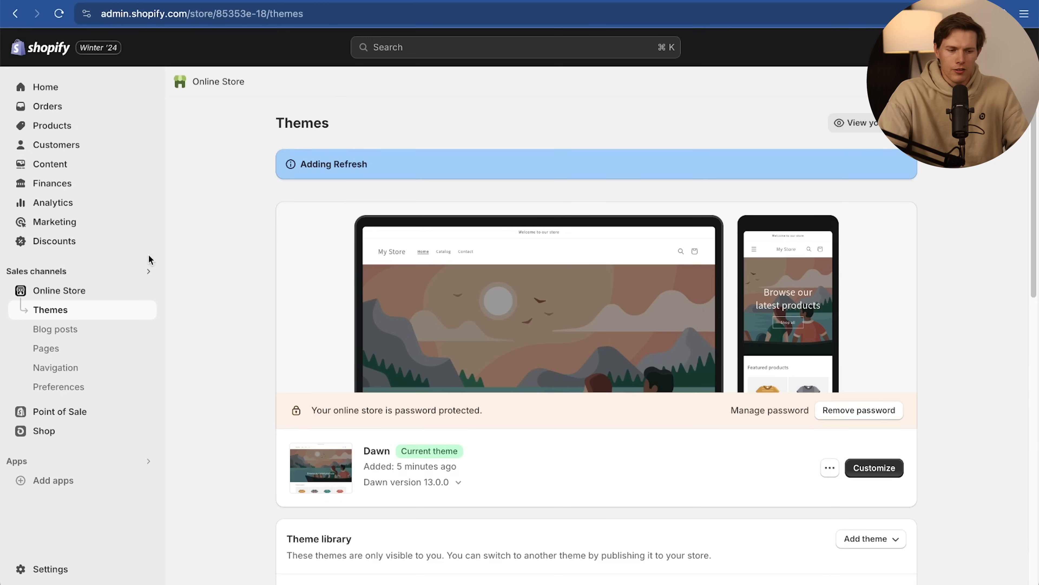
scroll(345, 312, "down", 5)
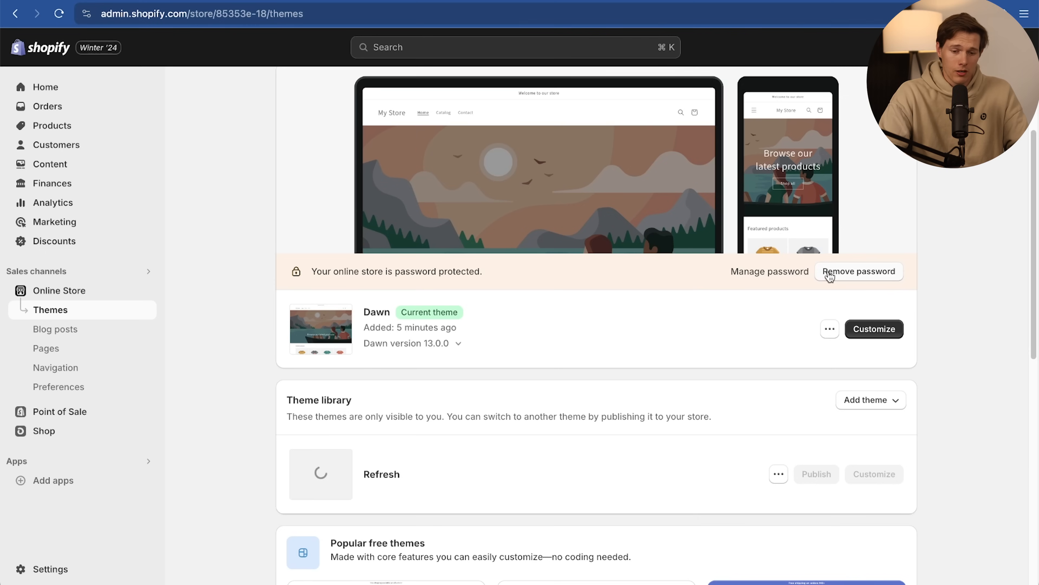
left_click(853, 272)
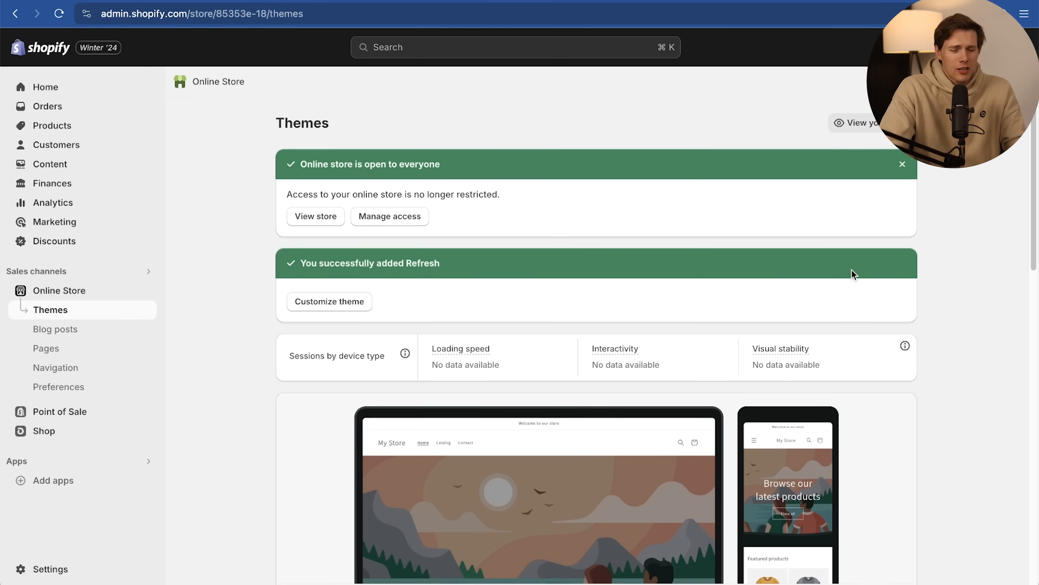
Publish the Refresh theme from the theme library as the store's current theme
scroll(852, 274, "down", 10)
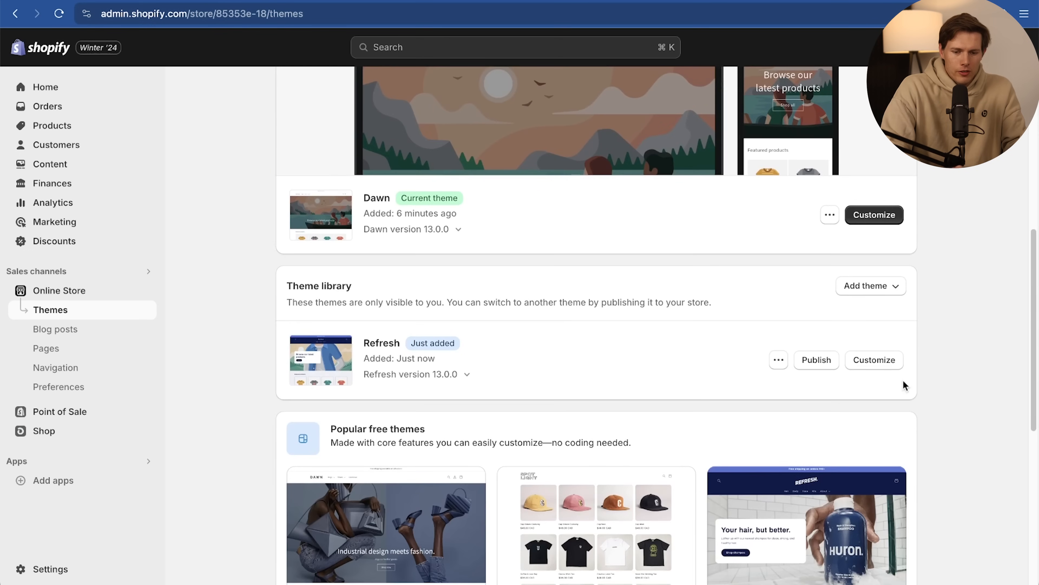
left_click(820, 360)
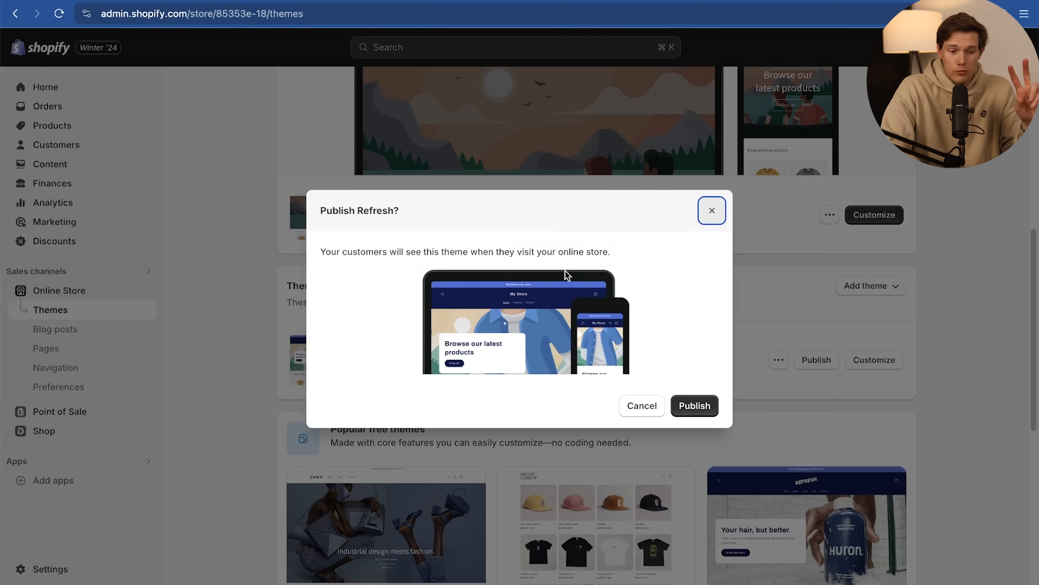
left_click(698, 403)
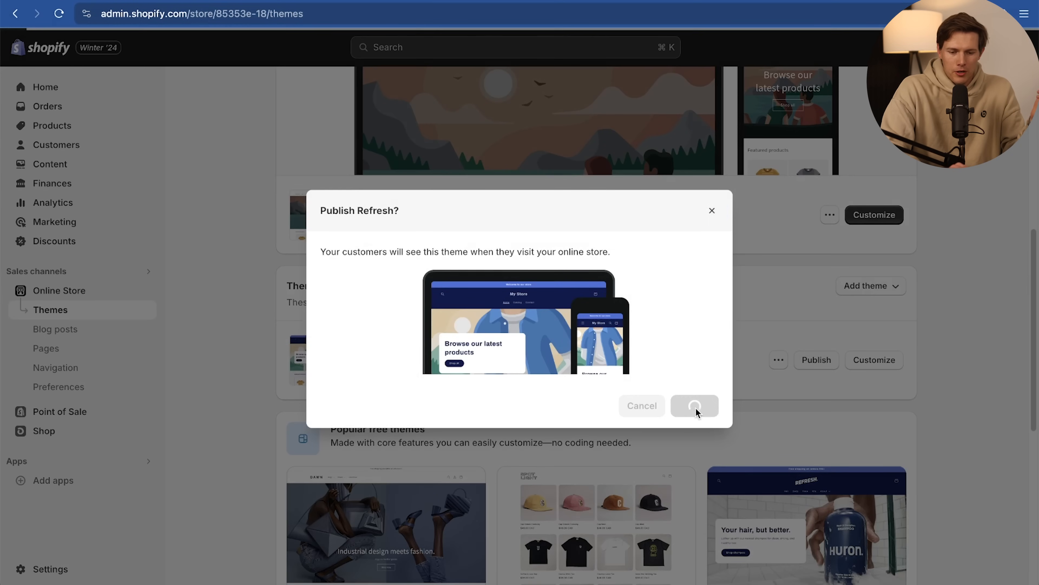
scroll(946, 355, "up", 5)
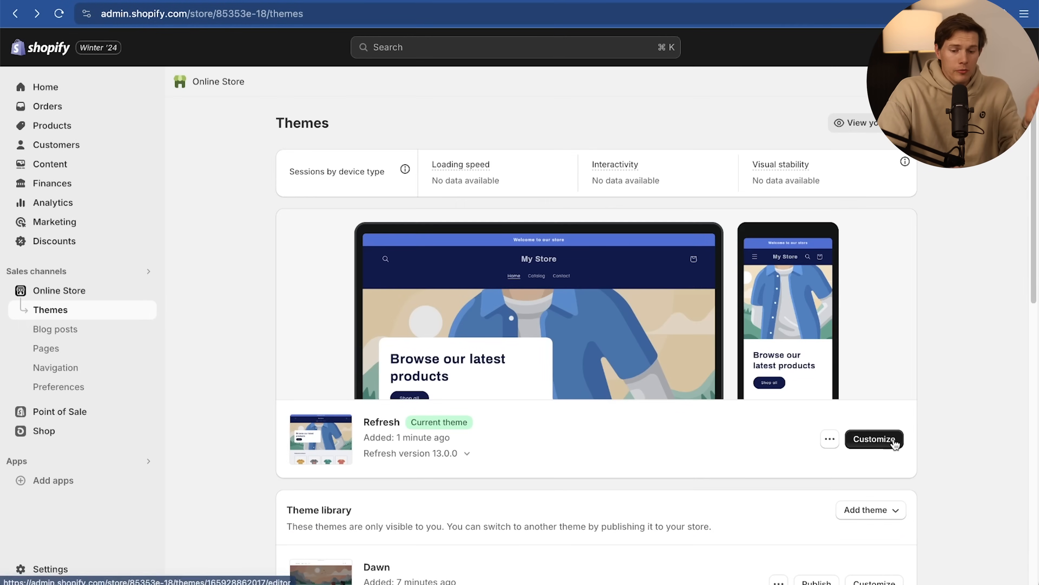
Open the Refresh theme for customization, review the home page's sections and layout, and return to the themes overview
left_click(888, 440)
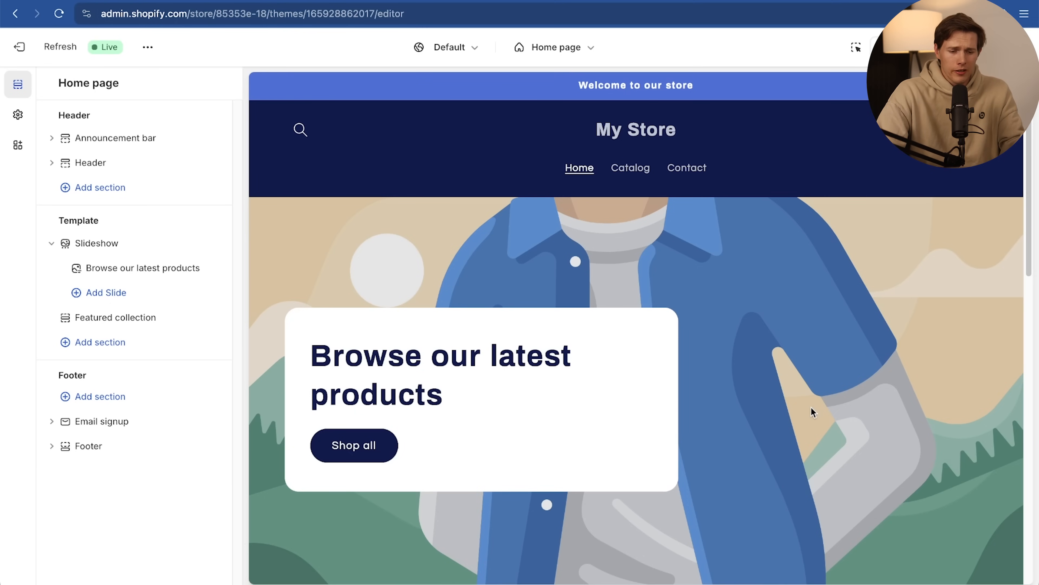
scroll(811, 407, "down", 7)
scroll(691, 491, "down", 8)
scroll(691, 492, "up", 14)
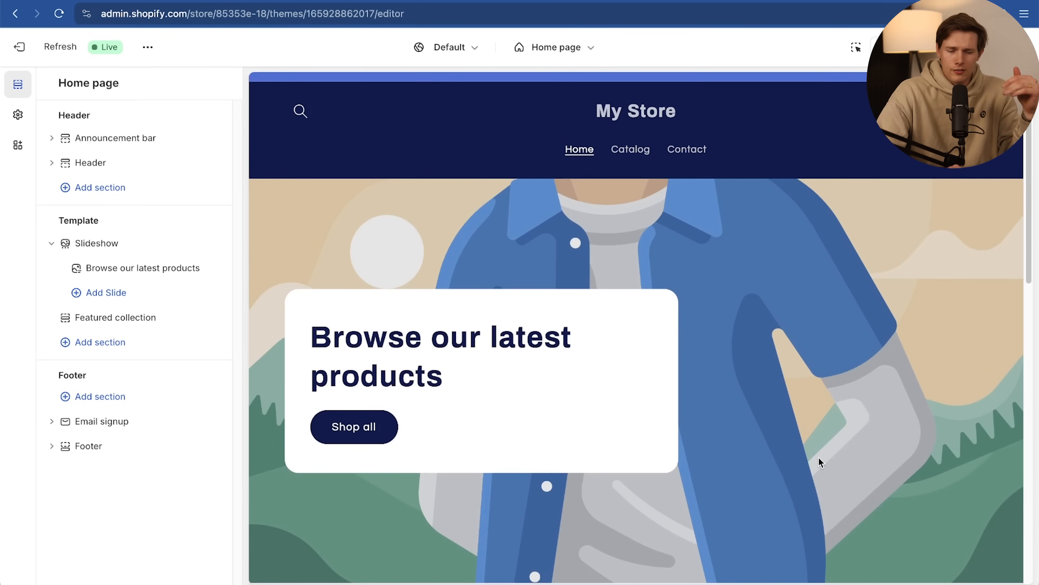
scroll(818, 457, "up", 1)
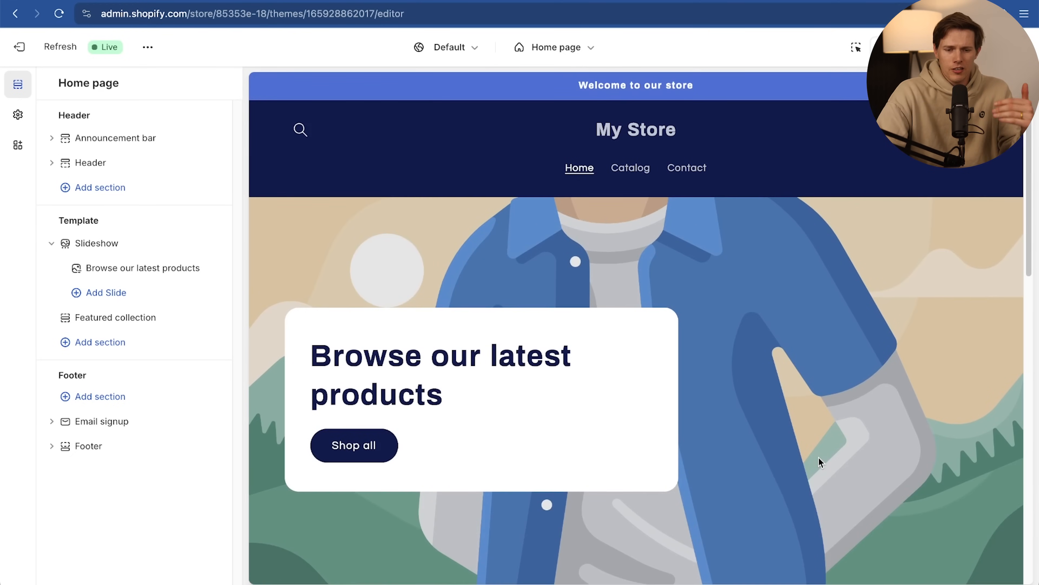
scroll(818, 458, "down", 11)
scroll(818, 457, "down", 7)
scroll(818, 458, "up", 16)
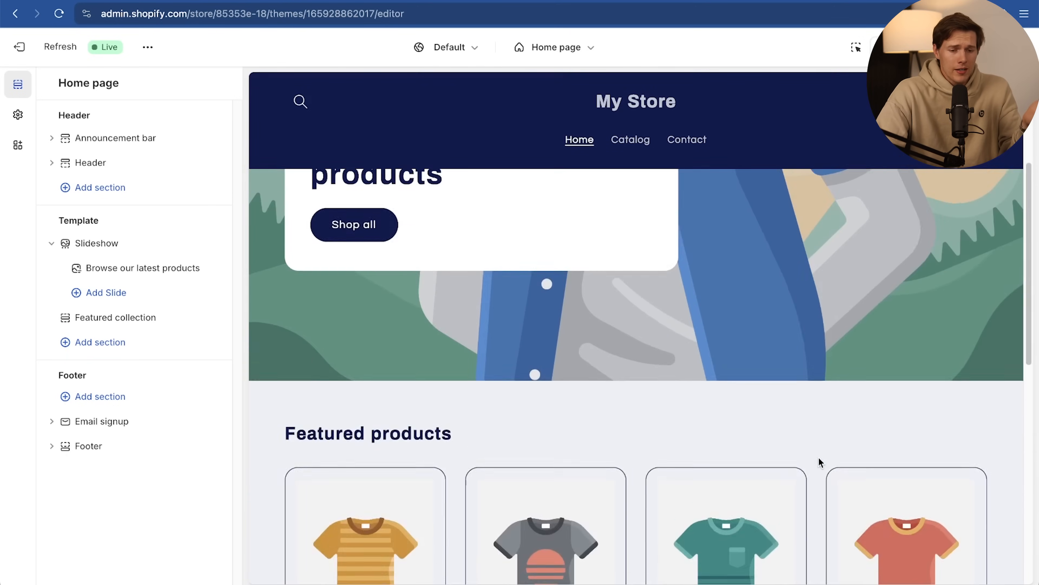
scroll(818, 457, "up", 1)
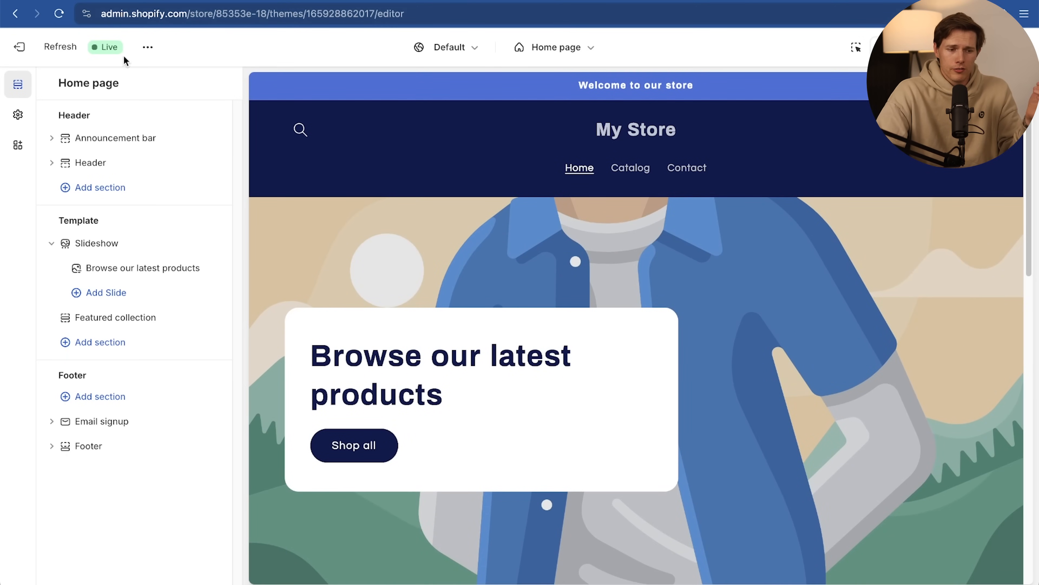
left_click(28, 48)
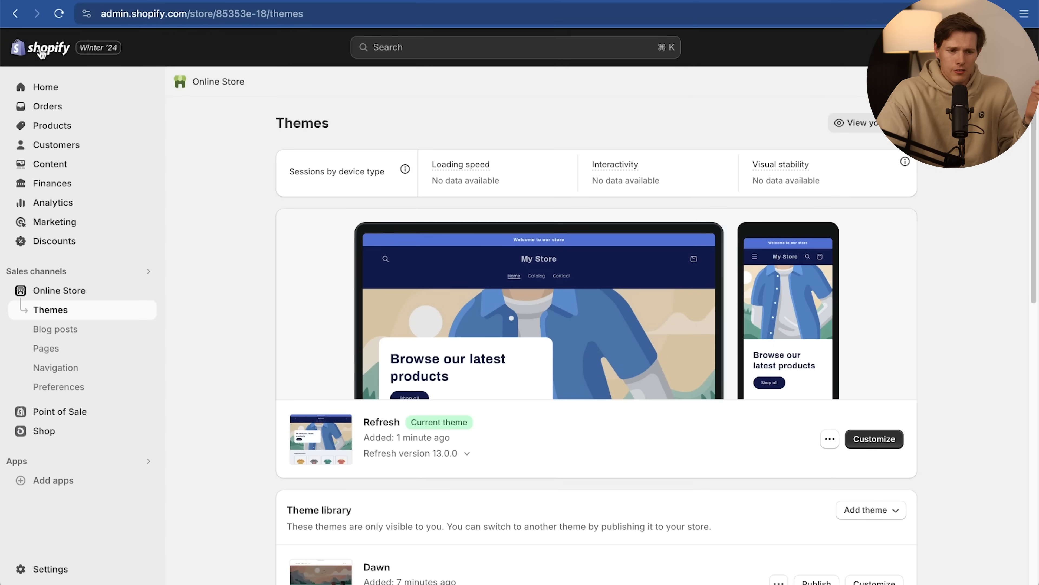
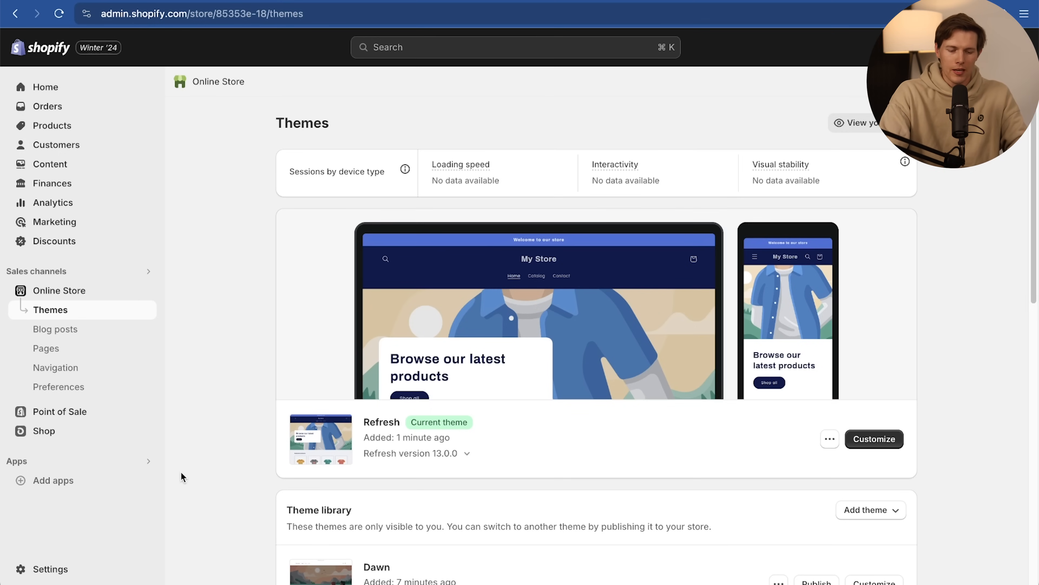
Open santrelmedia.com/tiktok in a new browser tab
key("super+t")
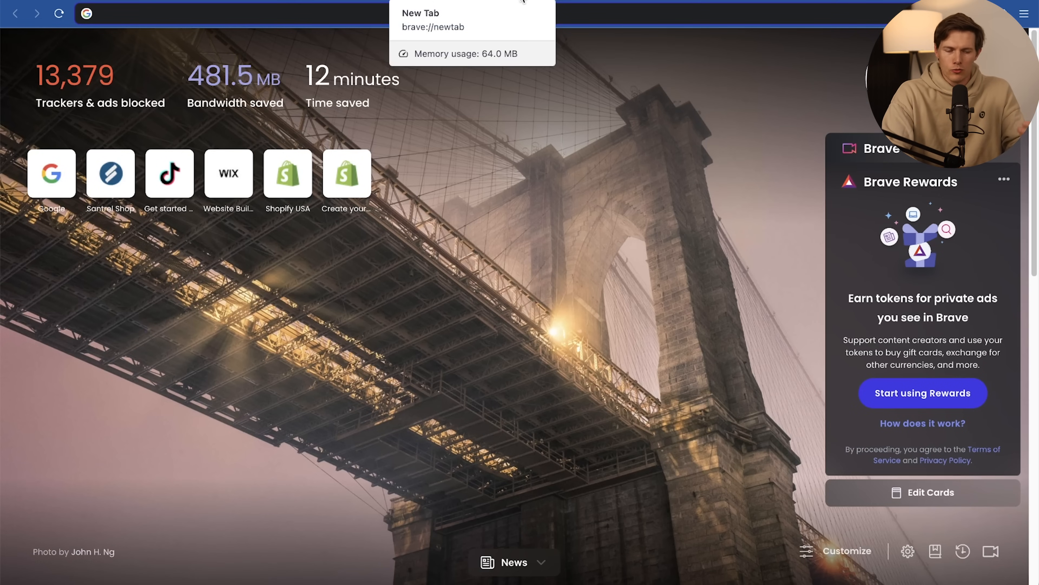
type("santrelmedia.com/tikt")
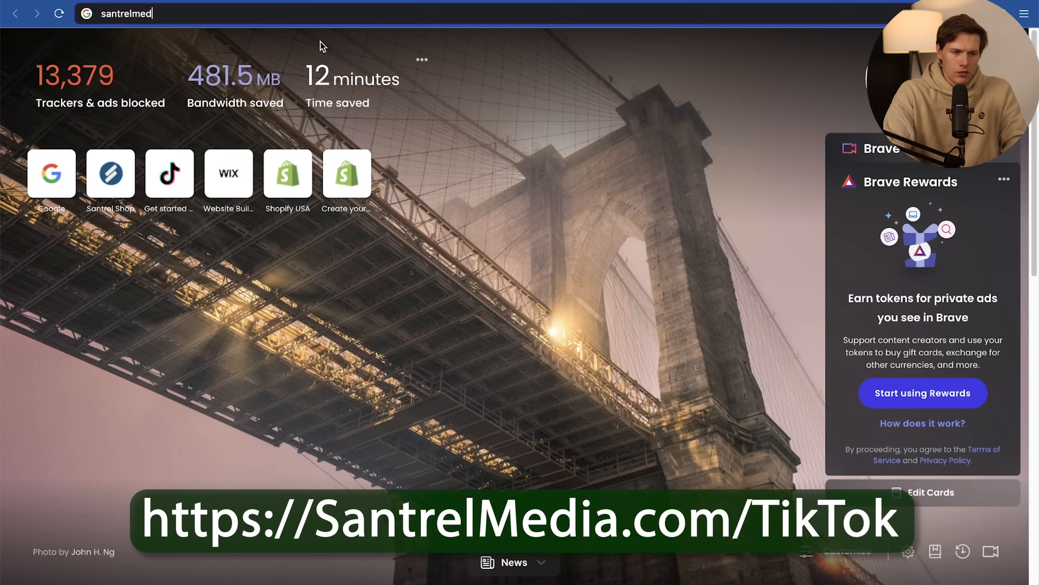
type("ok")
key("Return")
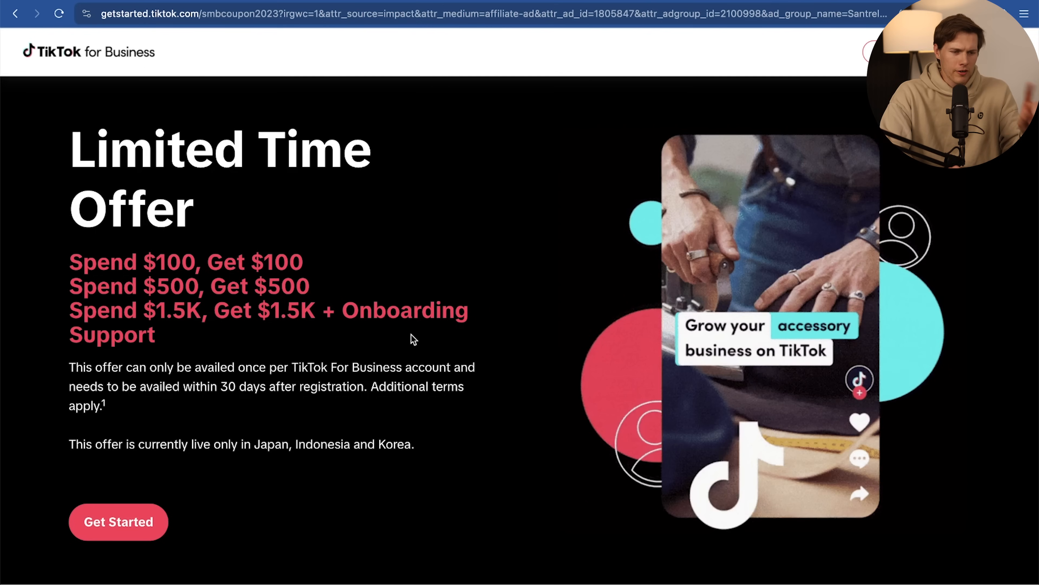
Go to the TikTok for Business home page and open the Creative Center from its learning resources
left_click(58, 56)
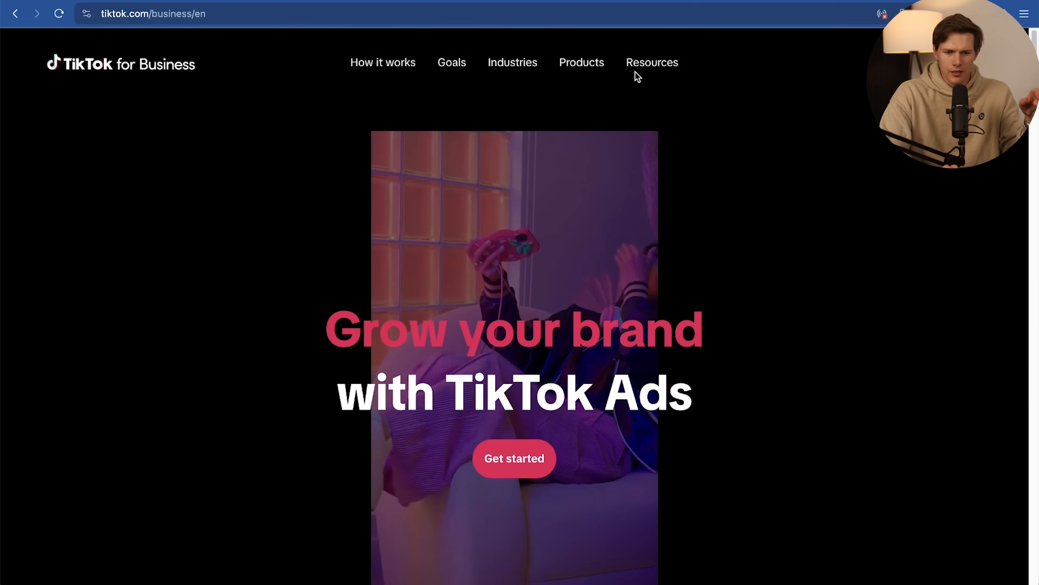
mouse_move(652, 65)
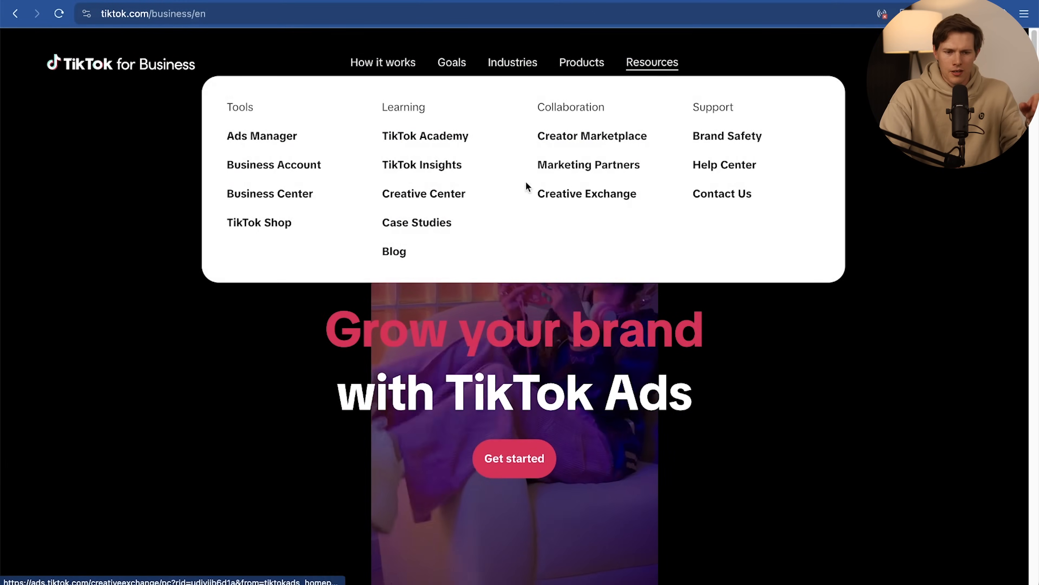
left_click(436, 198)
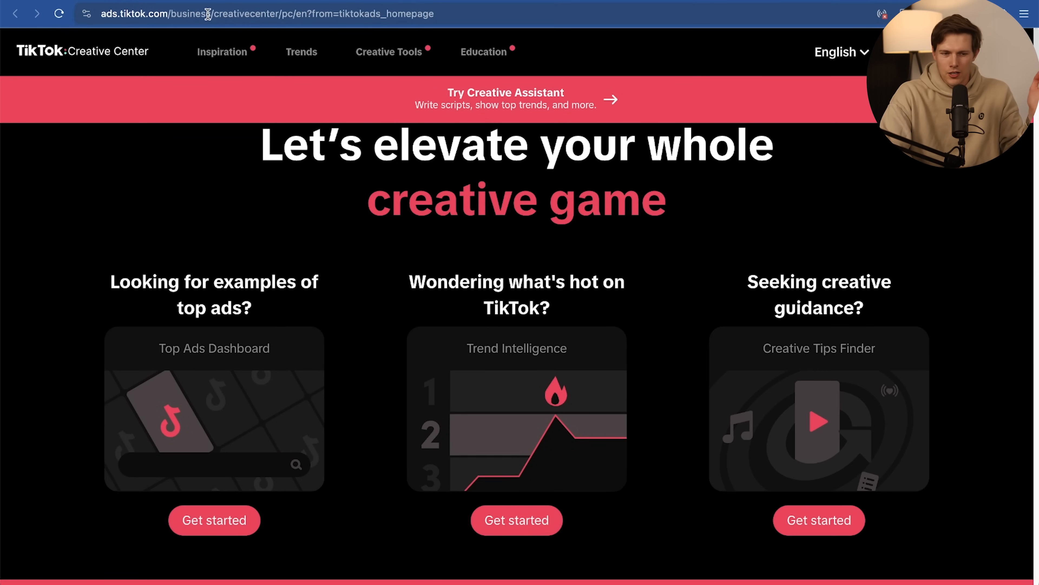
left_click(994, 100)
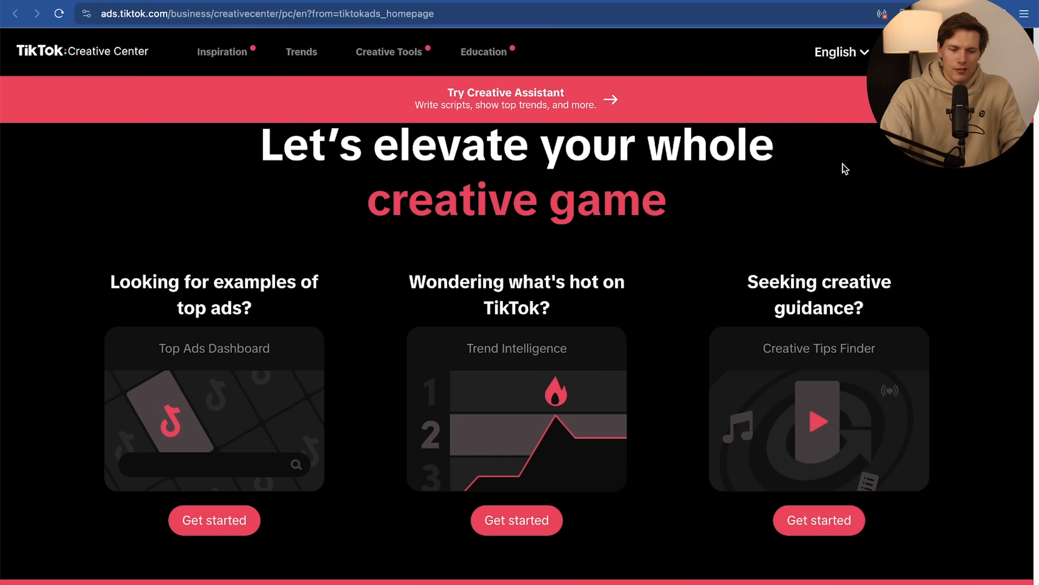
Open the Creative Center's Top Ads Dashboard and browse the high-performing pet product ads for the United States
scroll(727, 200, "down", 2)
scroll(727, 200, "up", 2)
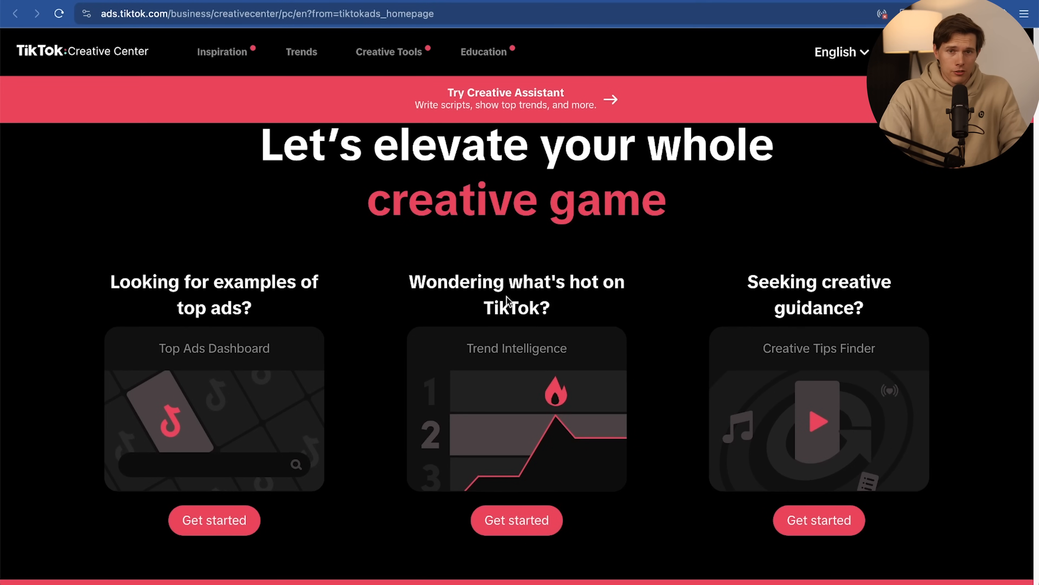
mouse_move(225, 360)
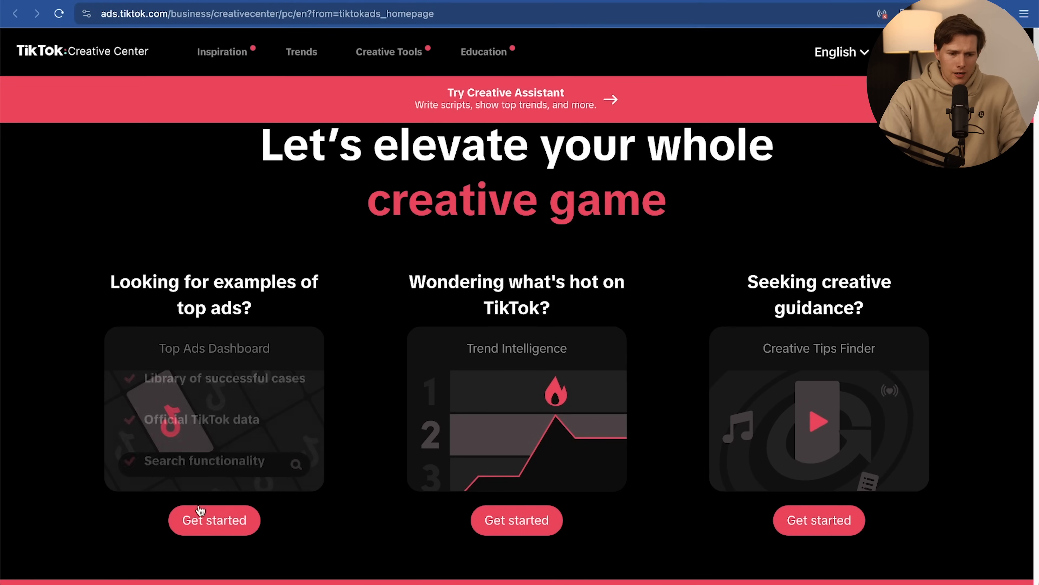
left_click(205, 522)
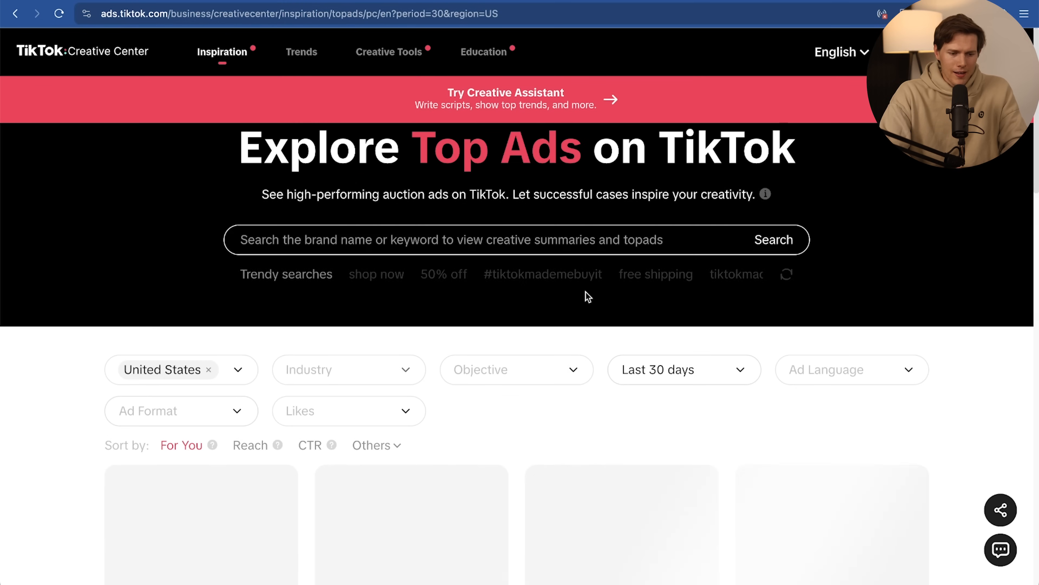
scroll(587, 295, "down", 2)
scroll(588, 296, "up", 3)
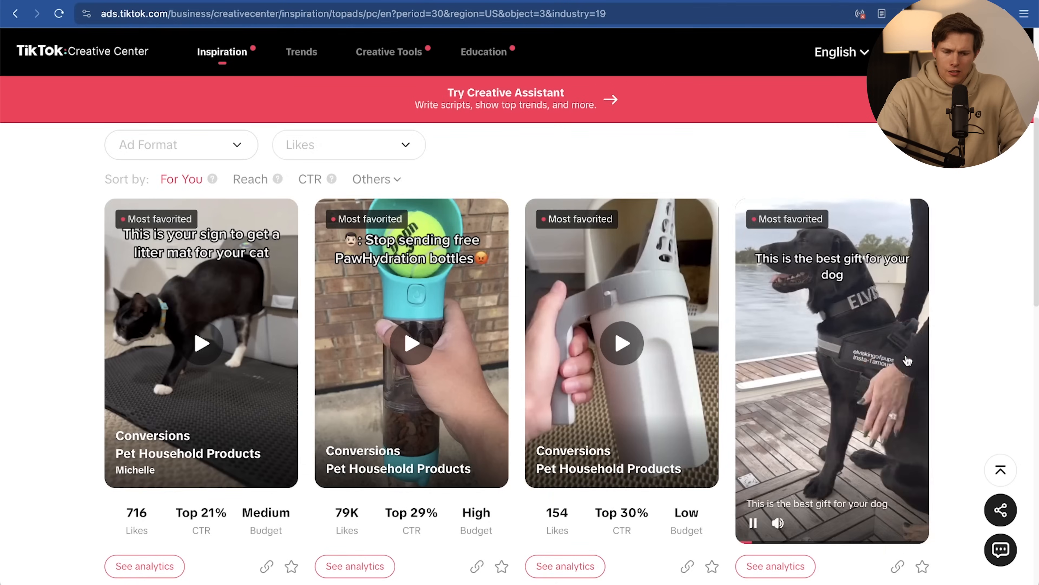
scroll(906, 360, "down", 8)
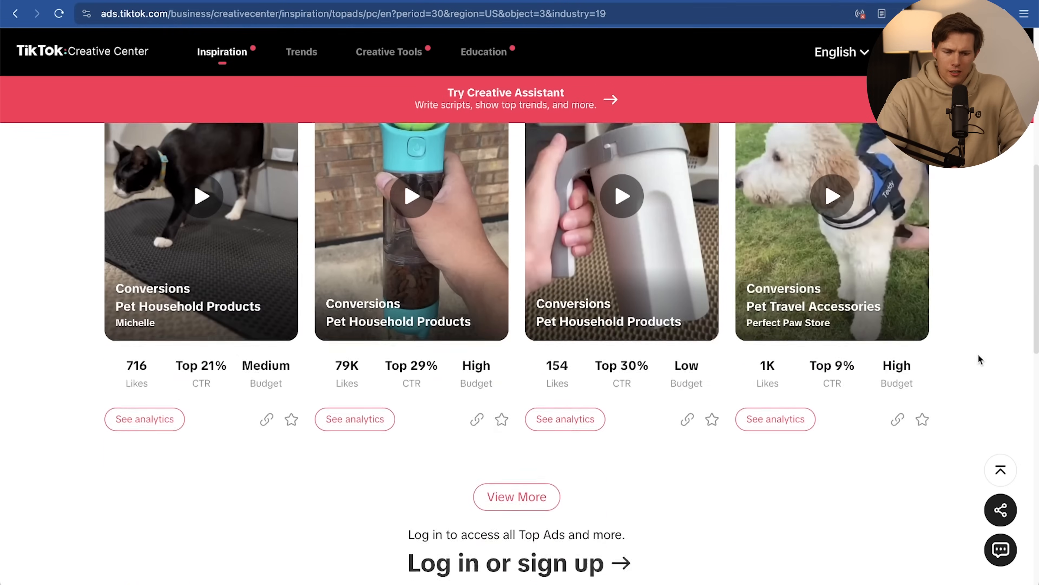
Open the TikTok for Business sign-up form from the top ads page, choosing the phone/email method
left_click(538, 394)
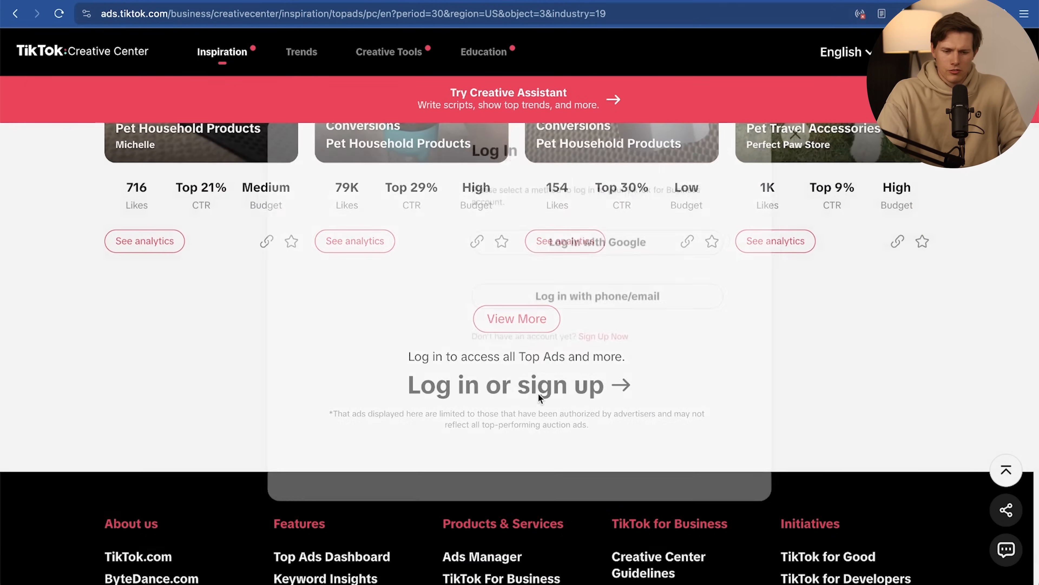
left_click(616, 370)
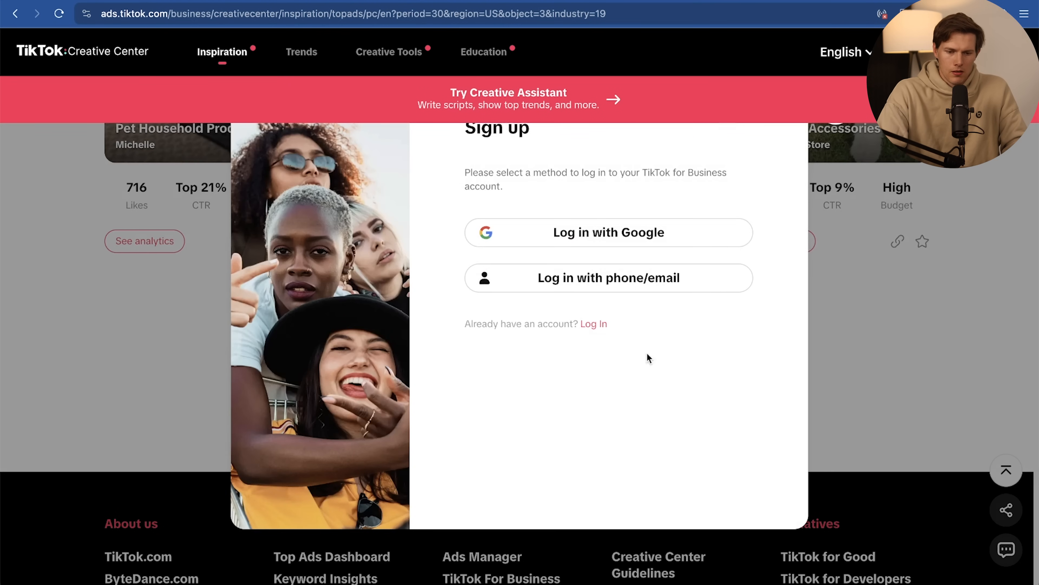
left_click(595, 278)
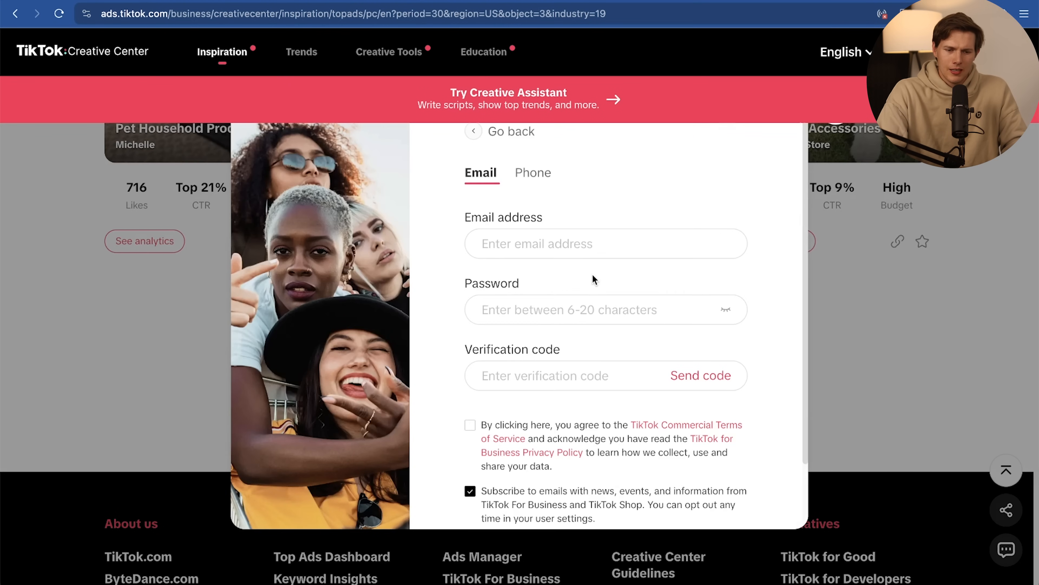
Enter the account's email address and password and log in to the TikTok for Business account
left_click(542, 249)
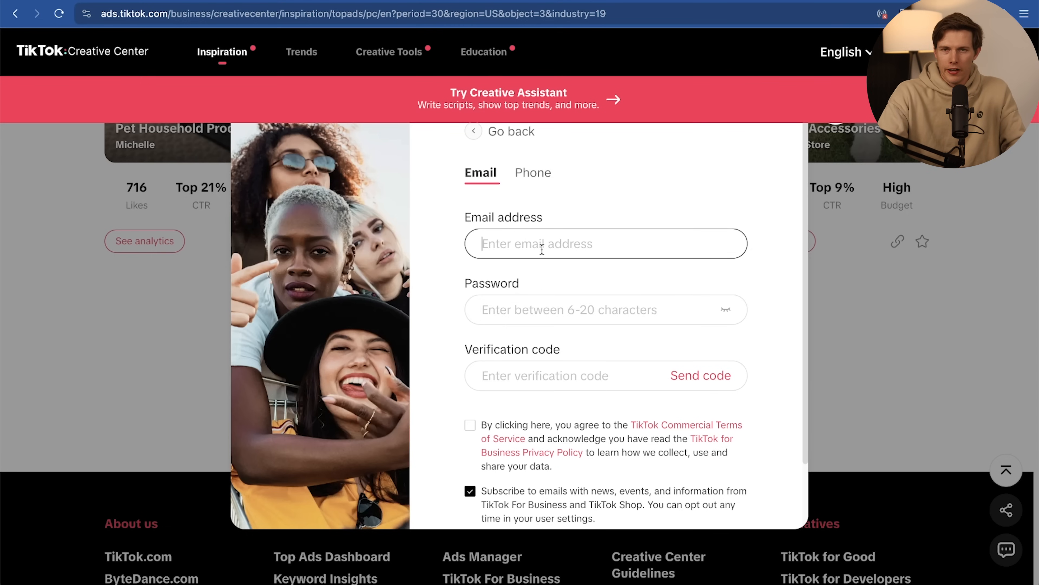
key("super+v")
left_click(575, 307)
key("super+v")
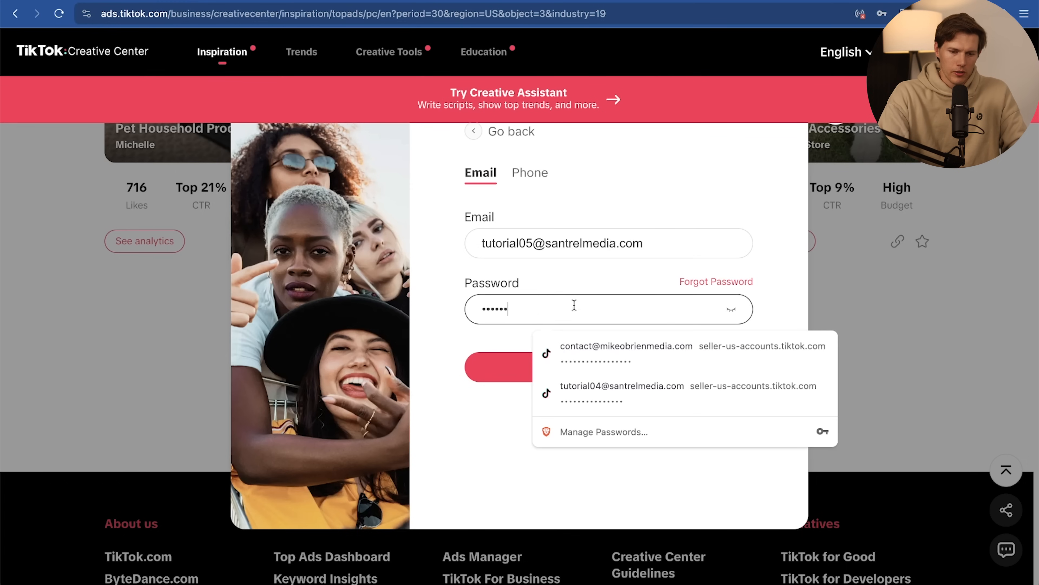
left_click(492, 337)
left_click(493, 356)
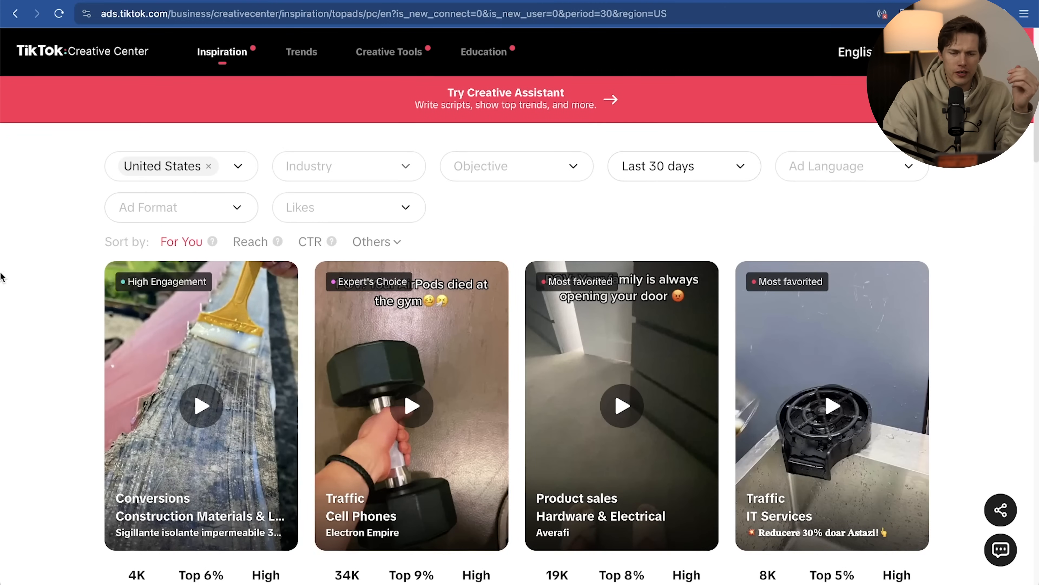
Filter the top ads to English-language ads with the Conversions and Product sales objectives
left_click(882, 168)
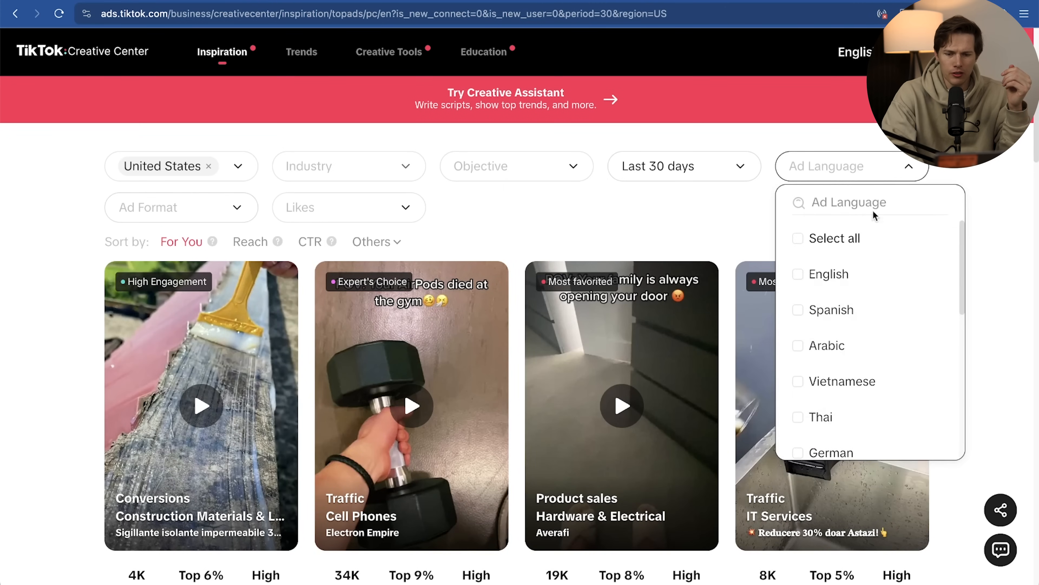
left_click(839, 274)
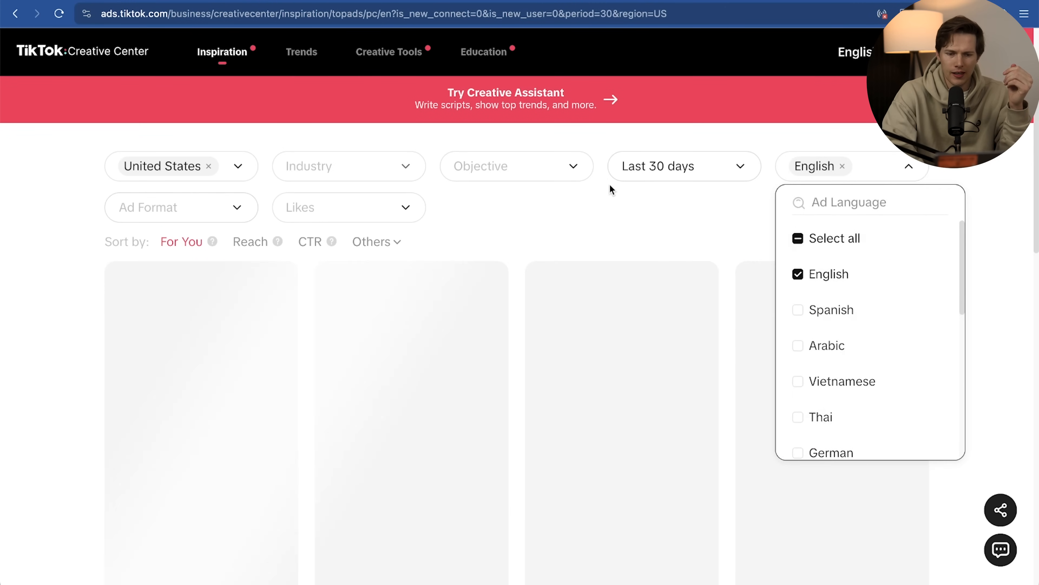
left_click(561, 175)
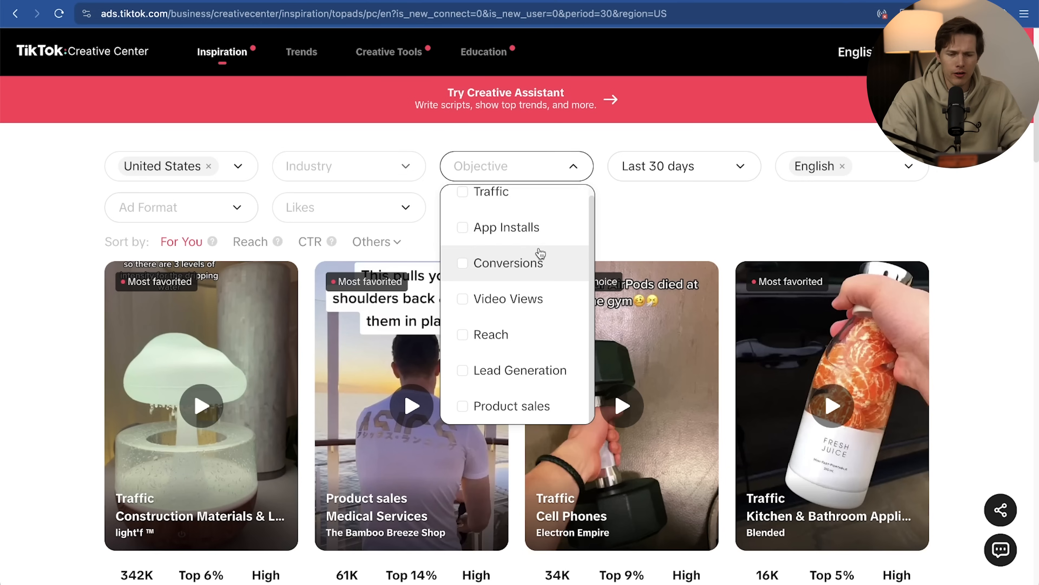
left_click(540, 263)
left_click(511, 406)
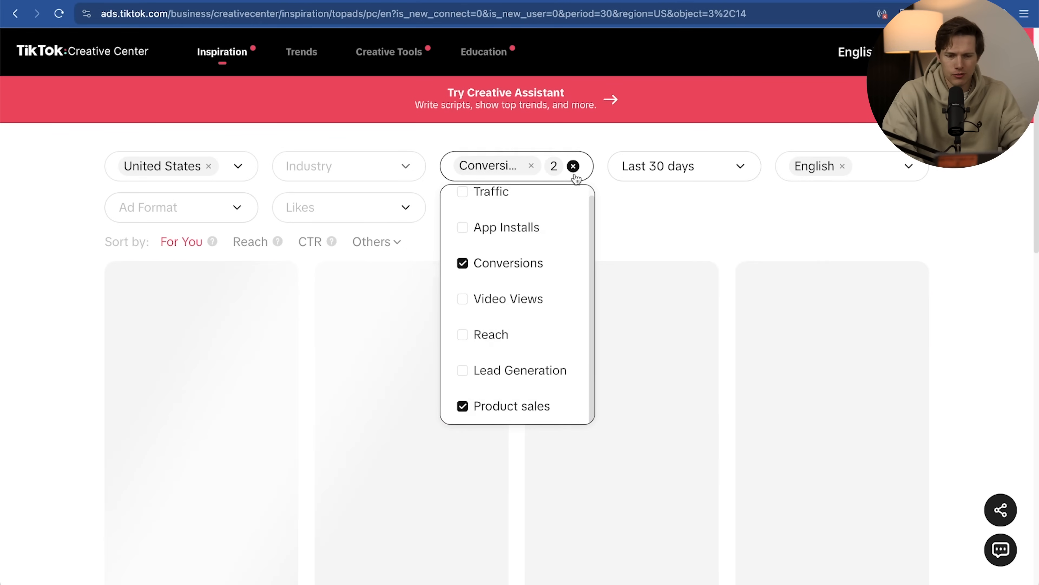
left_click(575, 166)
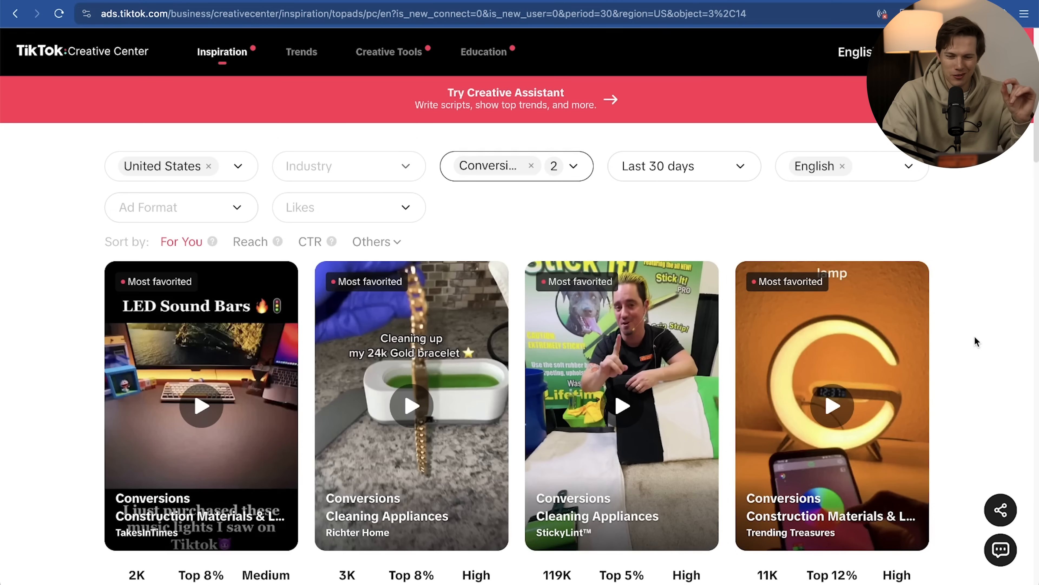
Filter the top ads by industry to Sports & Equipment within the Sports & Outdoor category
scroll(975, 339, "down", 2)
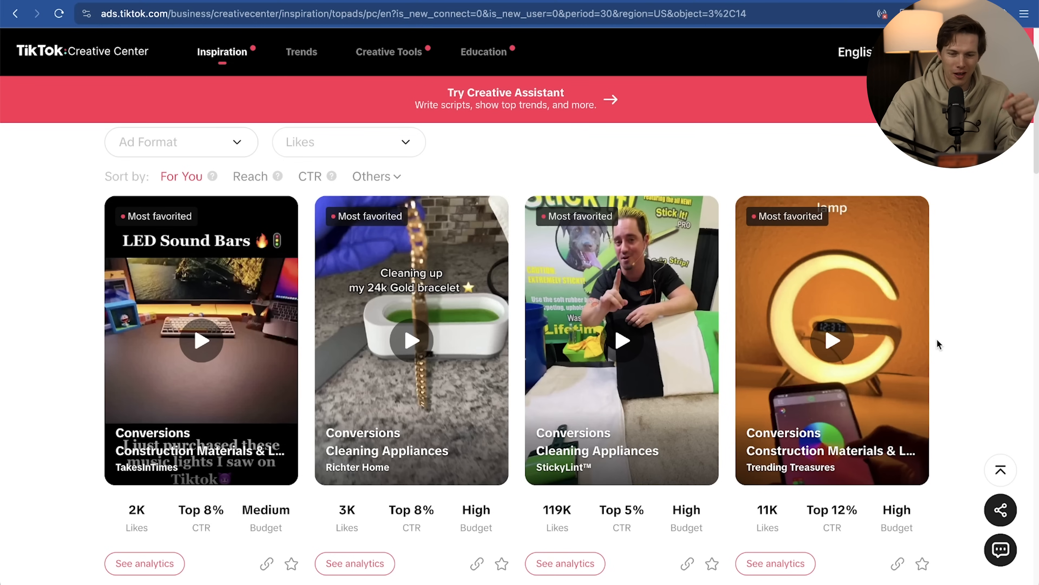
mouse_move(927, 329)
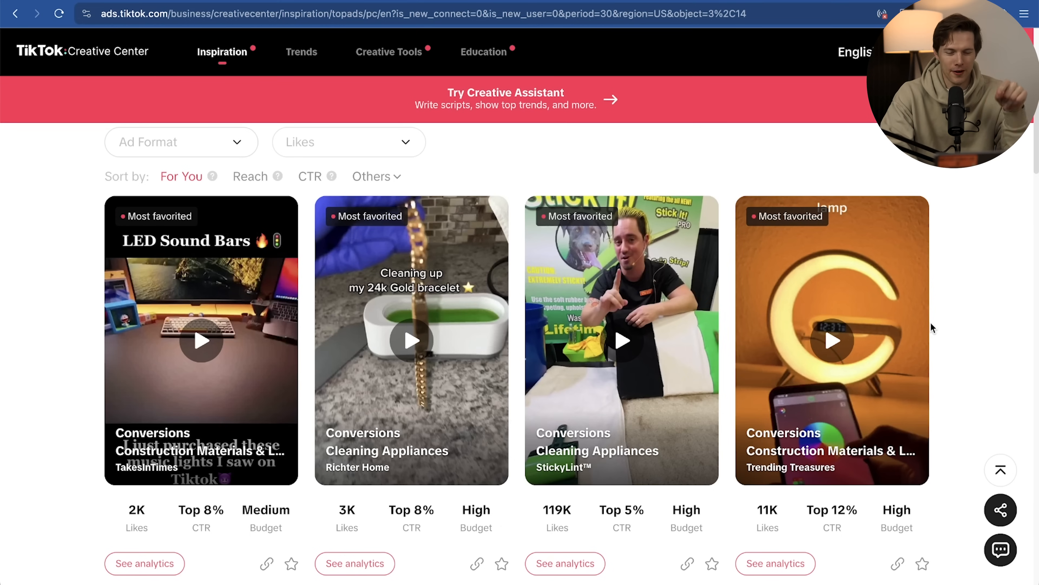
mouse_move(848, 461)
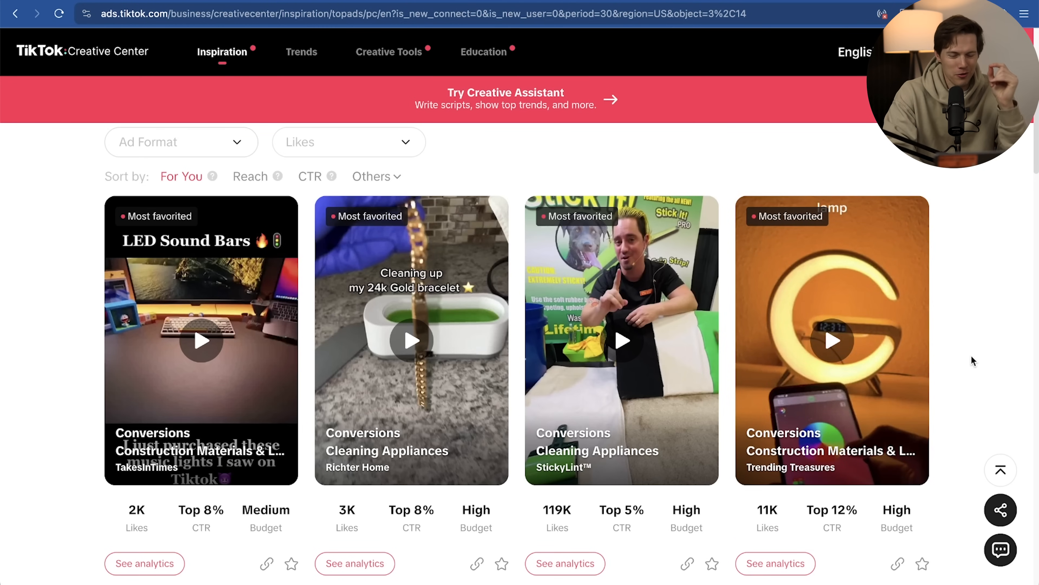
scroll(971, 356, "up", 3)
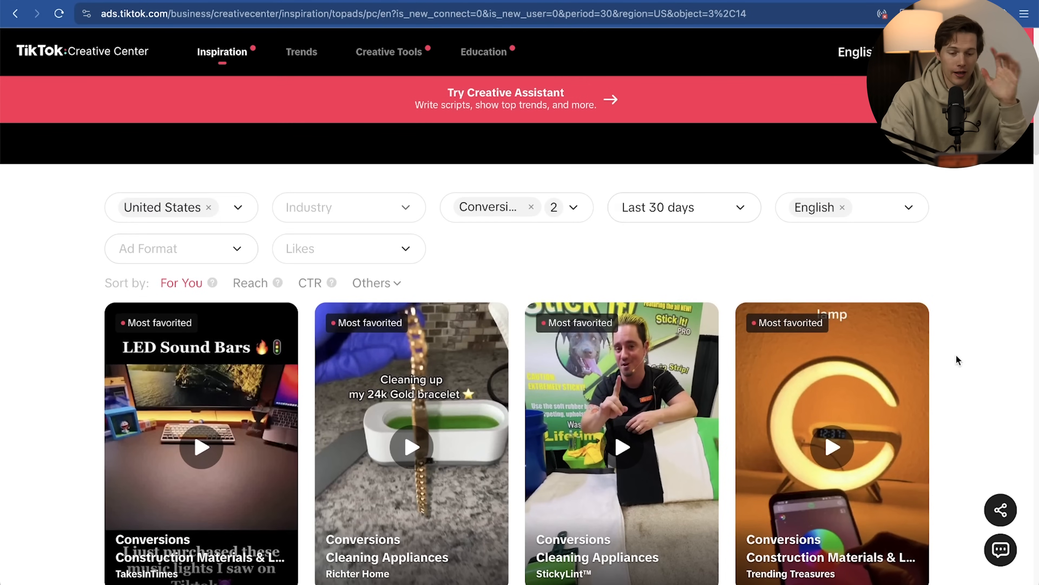
left_click(383, 210)
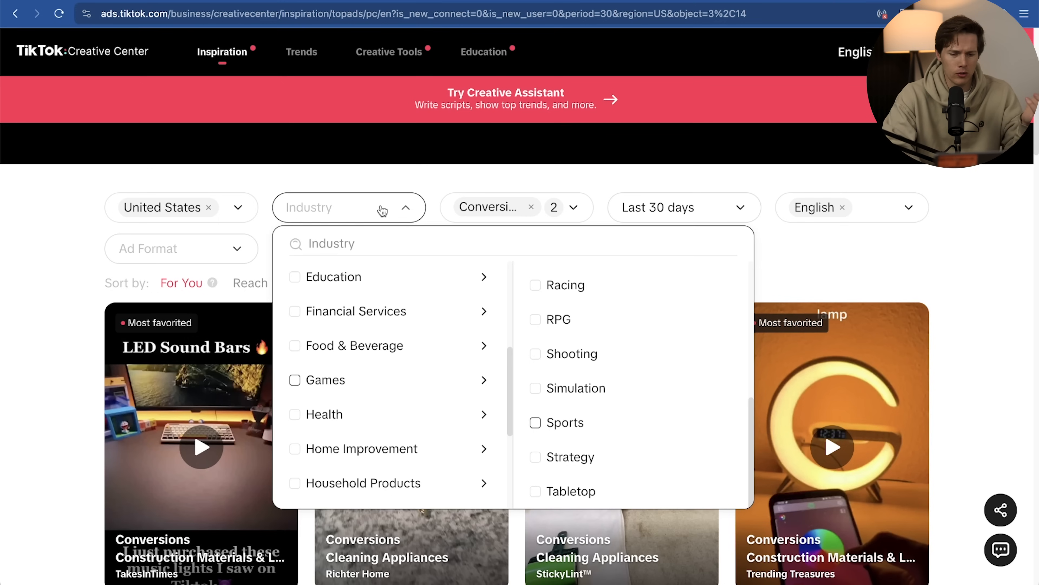
scroll(368, 329, "up", 4)
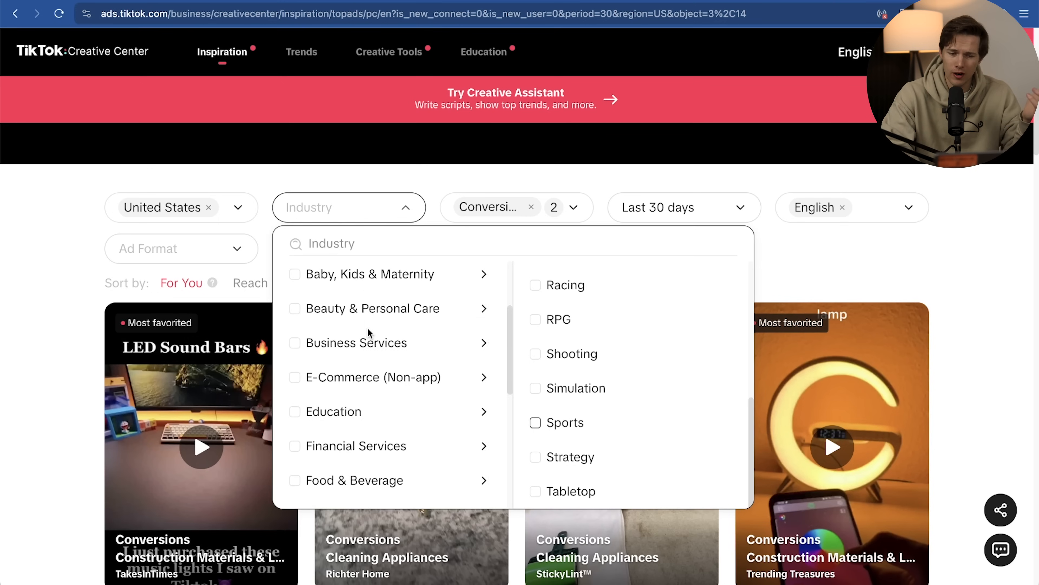
scroll(368, 328, "up", 3)
scroll(368, 328, "down", 12)
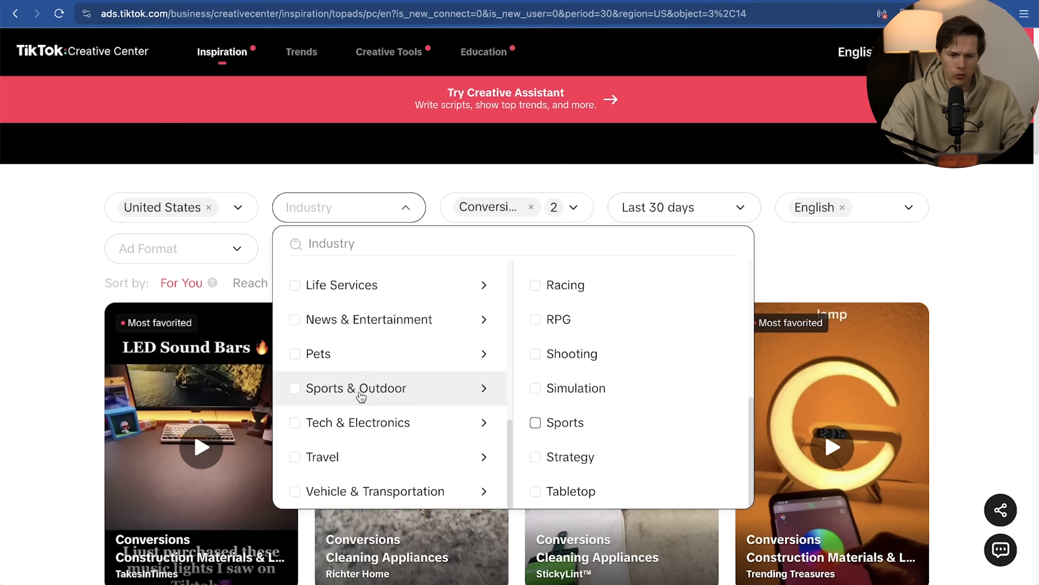
left_click(478, 395)
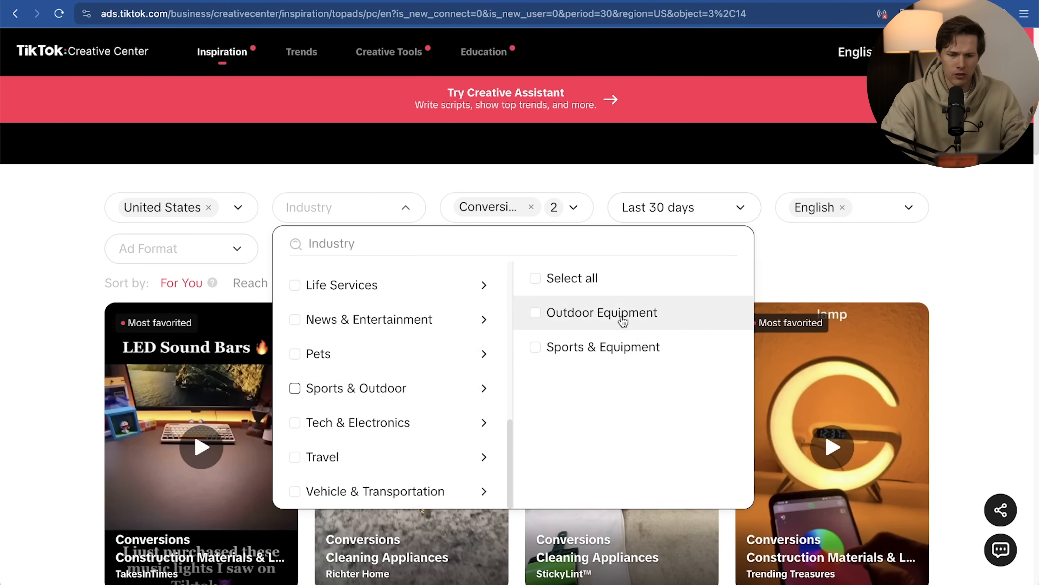
left_click(632, 348)
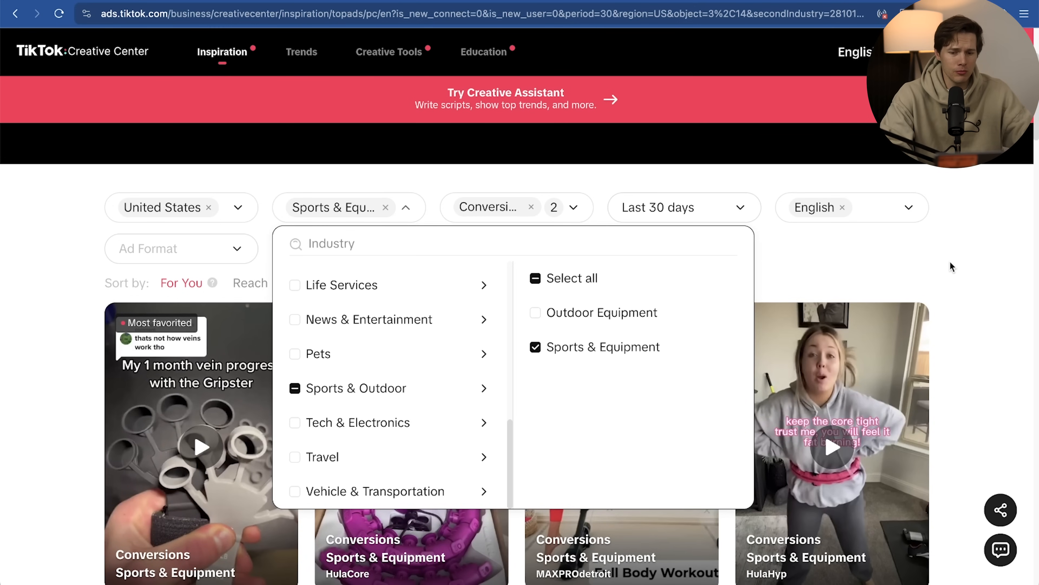
left_click(950, 263)
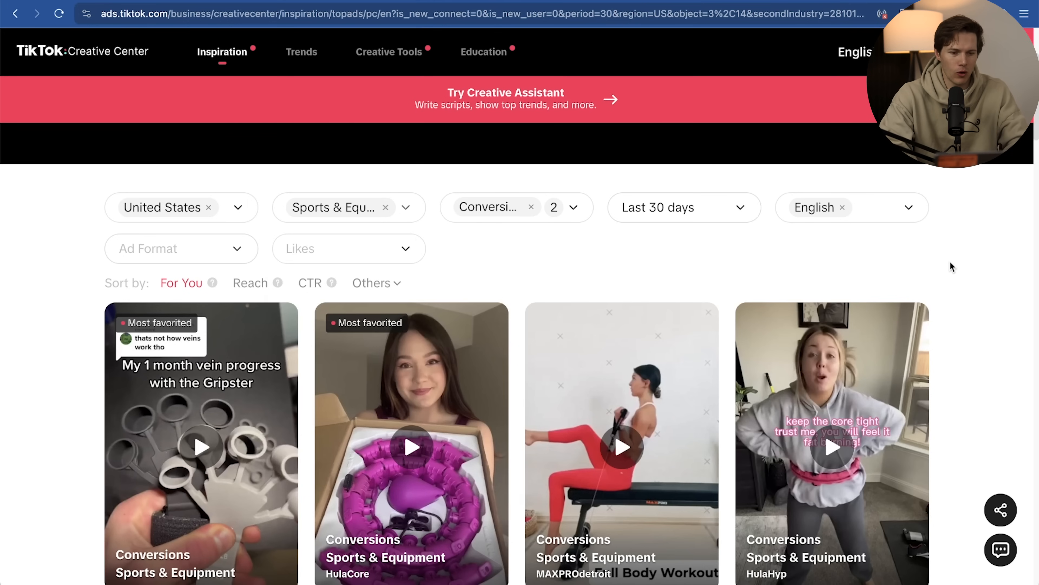
Browse the Sports & Equipment top ads, examining the products, likes, CTR ranking and budget of each
scroll(950, 266, "down", 10)
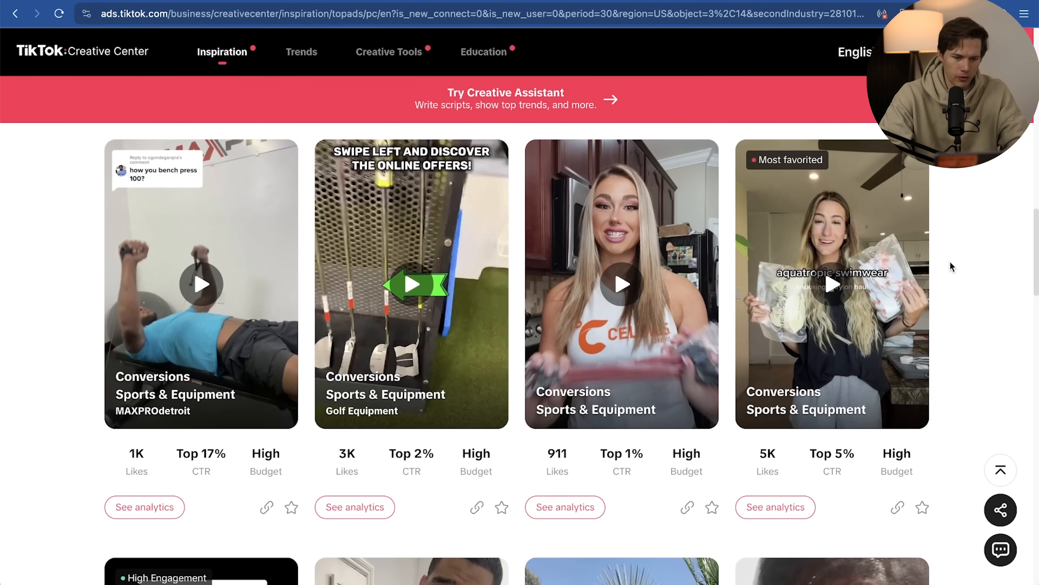
mouse_move(384, 409)
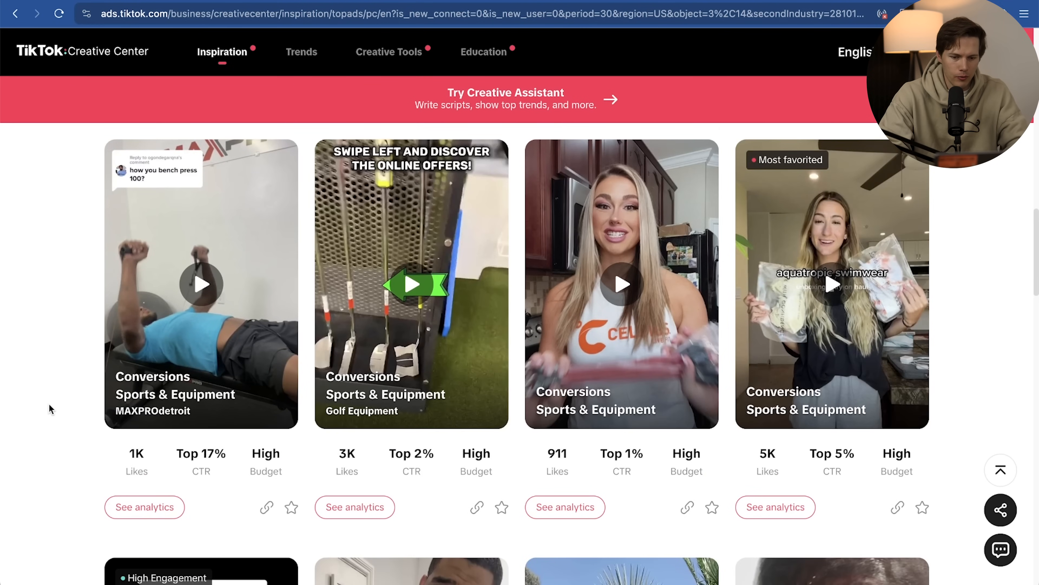
scroll(48, 403, "down", 7)
scroll(49, 404, "down", 7)
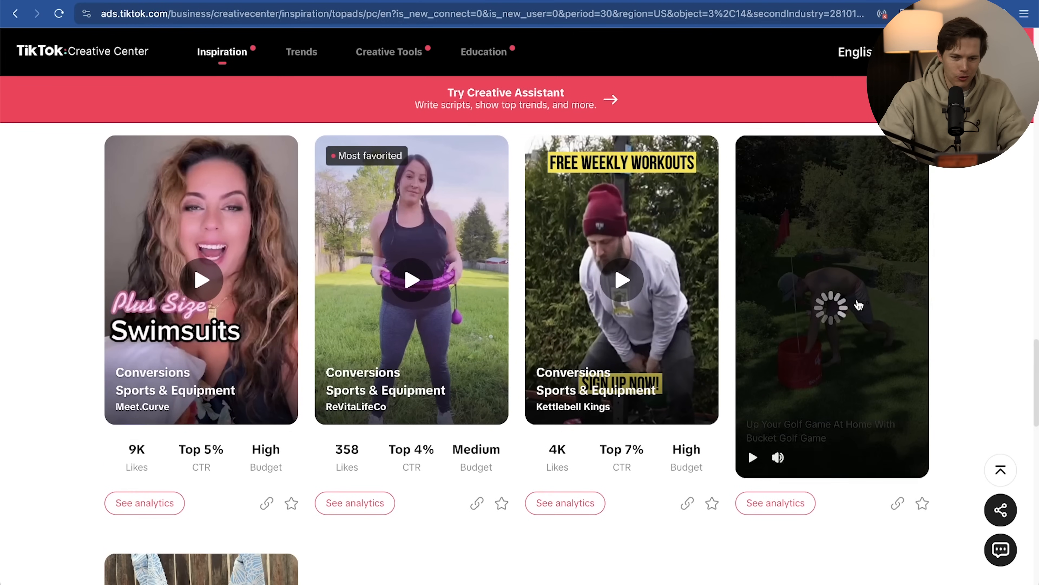
scroll(973, 294, "down", 4)
scroll(973, 295, "up", 5)
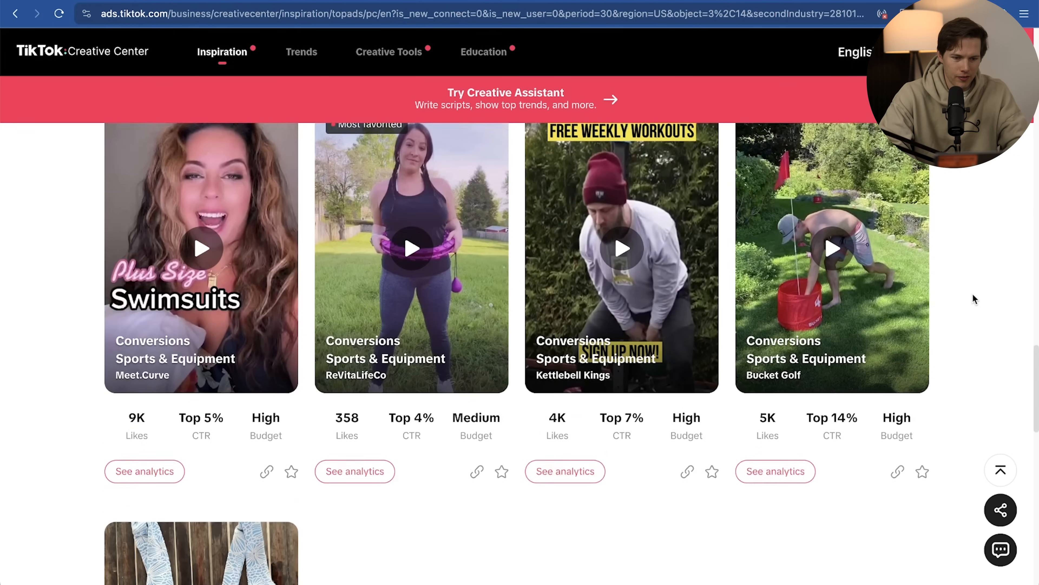
Clear the industry filter, sort the top ads by Reach and look through the results
scroll(973, 293, "up", 10)
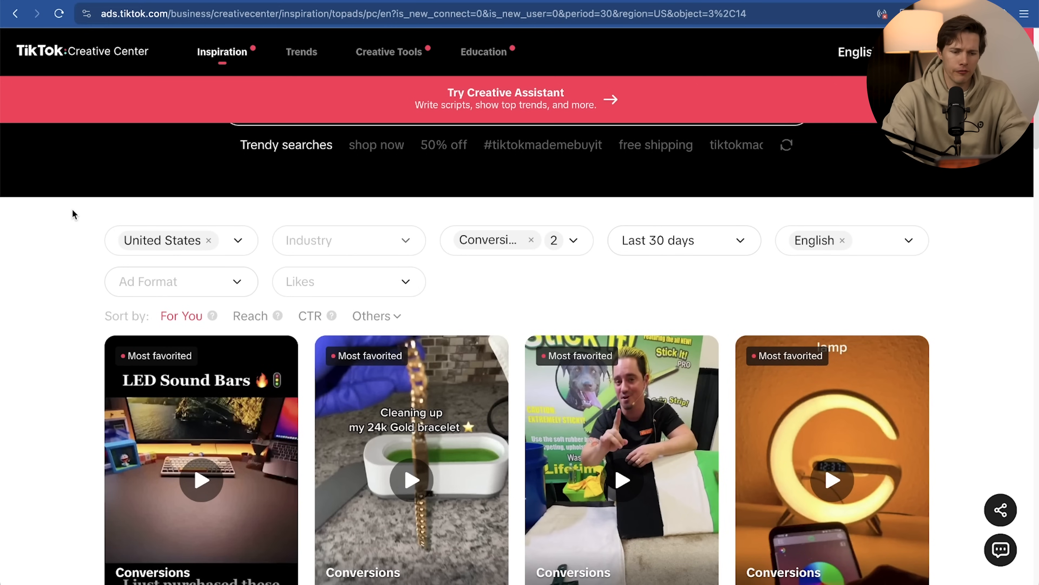
scroll(72, 210, "down", 1)
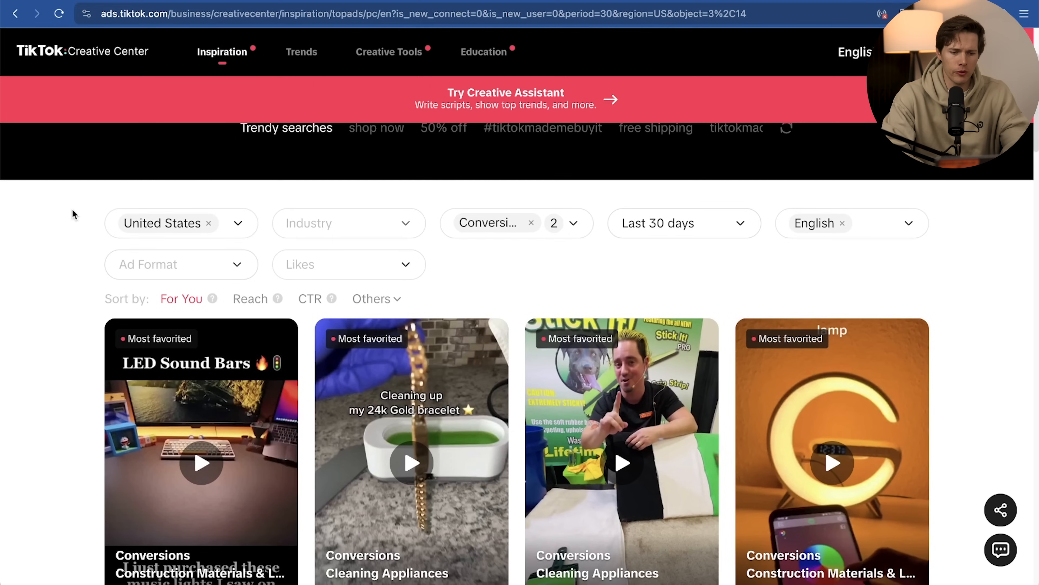
left_click(250, 299)
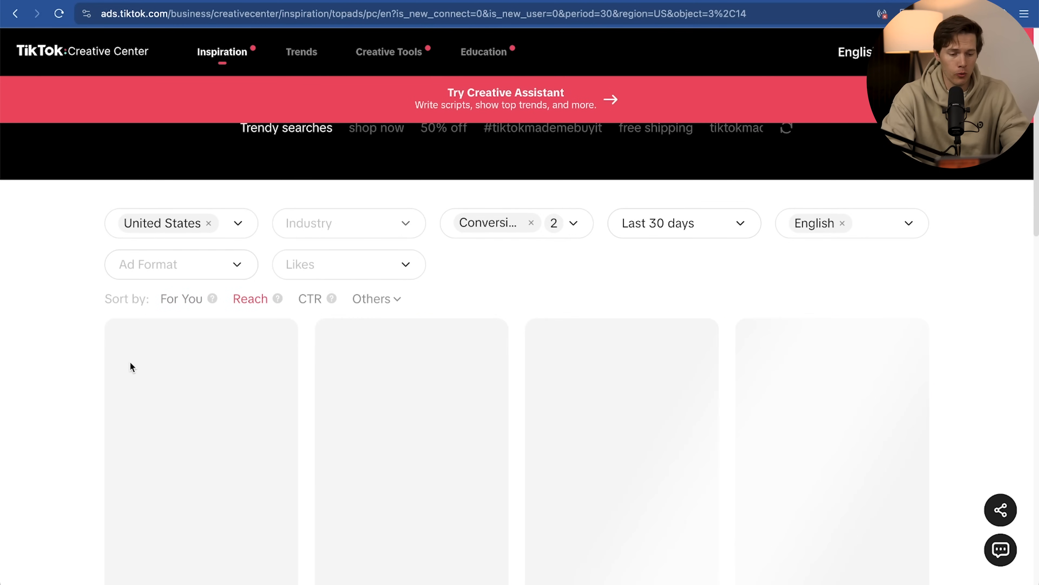
scroll(131, 362, "down", 5)
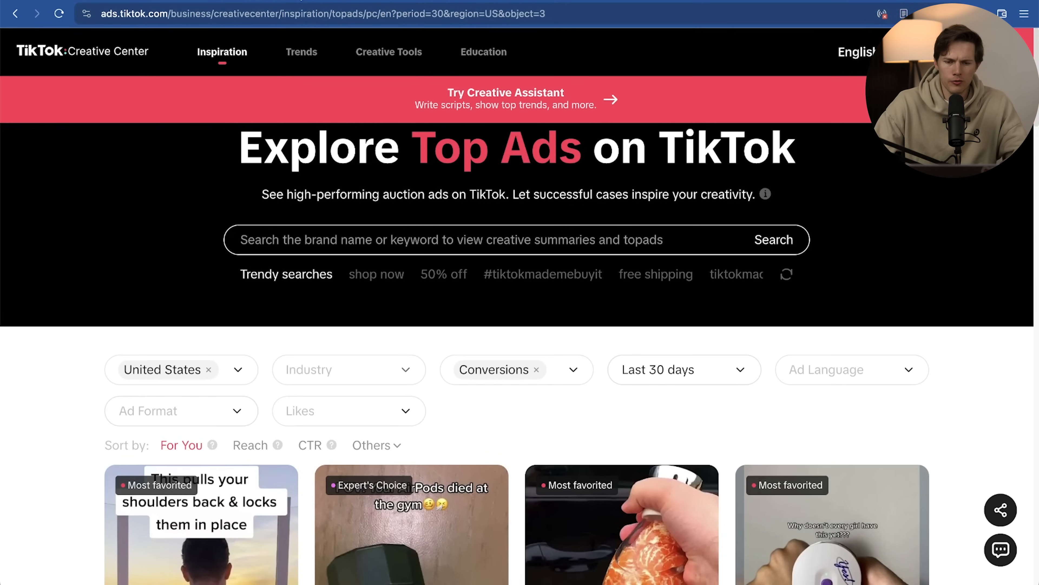
Switch to the Shopify admin and open the Shopify App Store from the option for adding apps
left_click(287, 2)
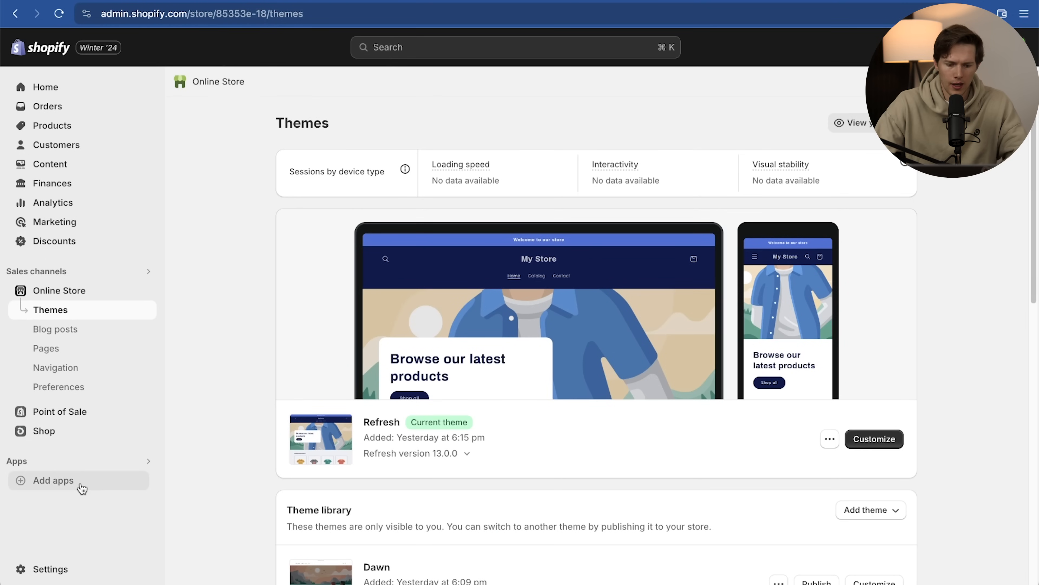
left_click(54, 480)
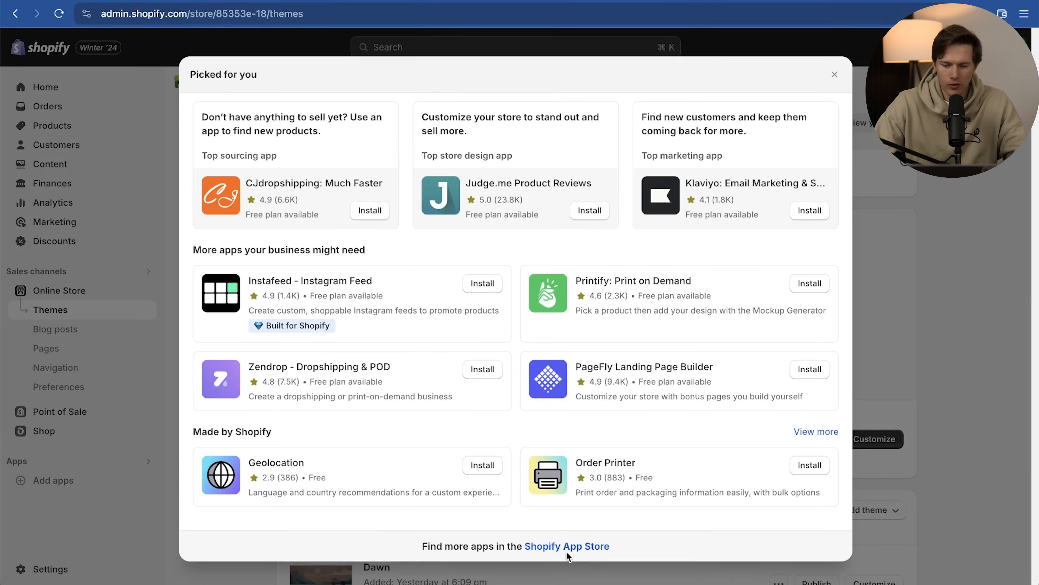
left_click(575, 548)
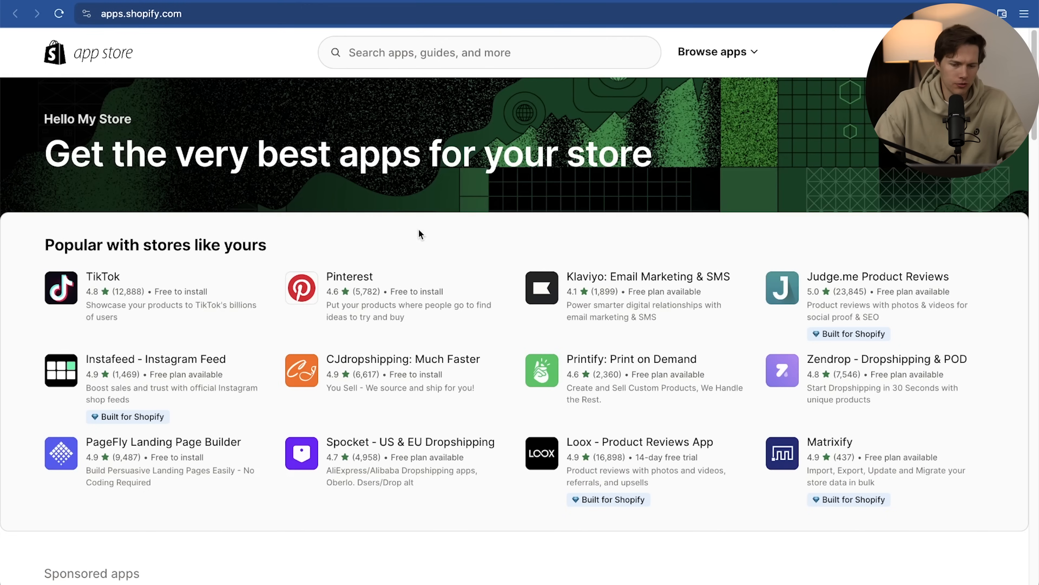
Search the app store for zendrop and open the Zendrop - Dropshipping & POD app listing
left_click(446, 45)
type("ze")
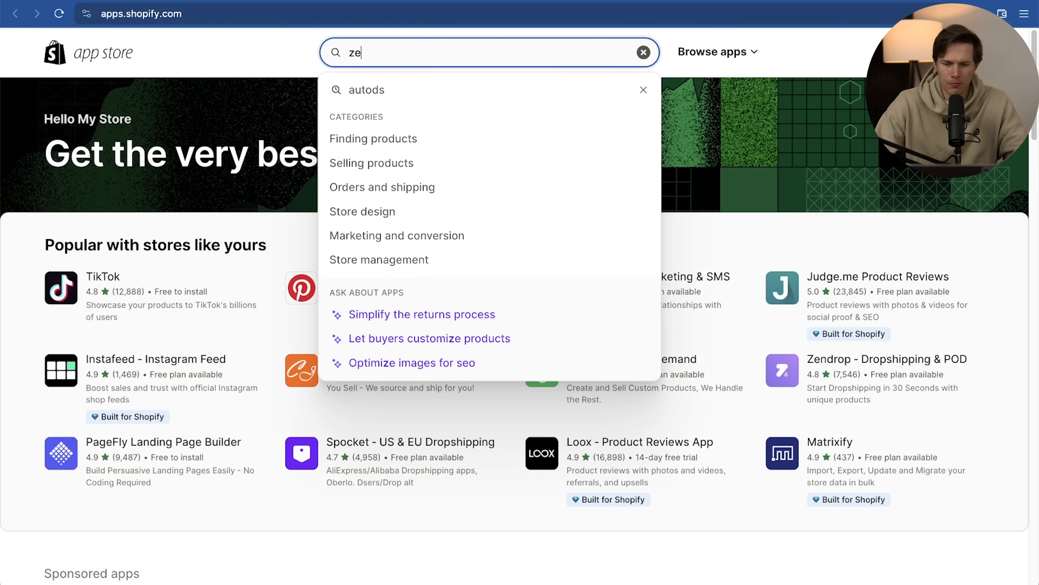
type("br")
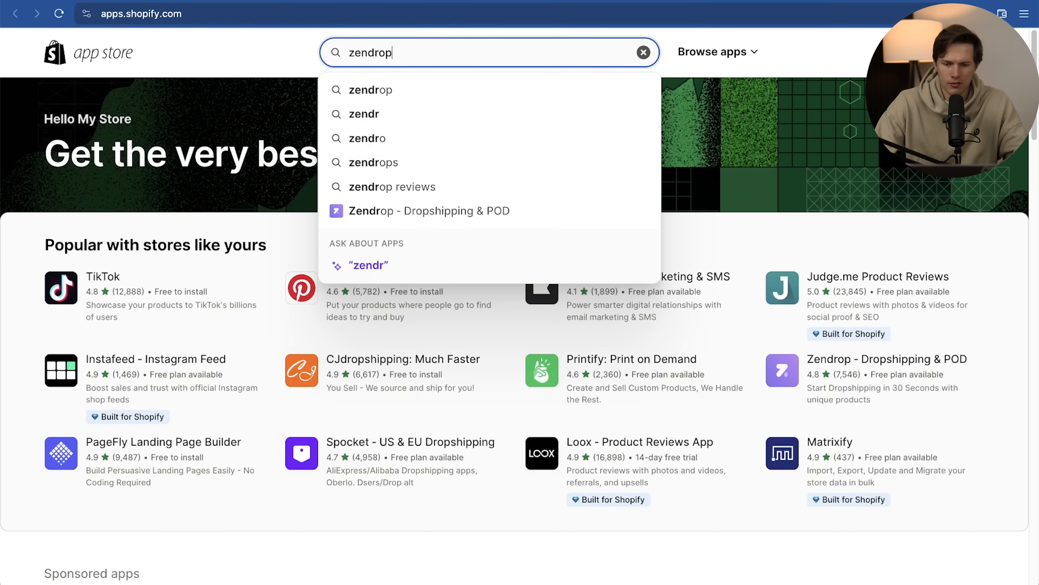
left_click(433, 164)
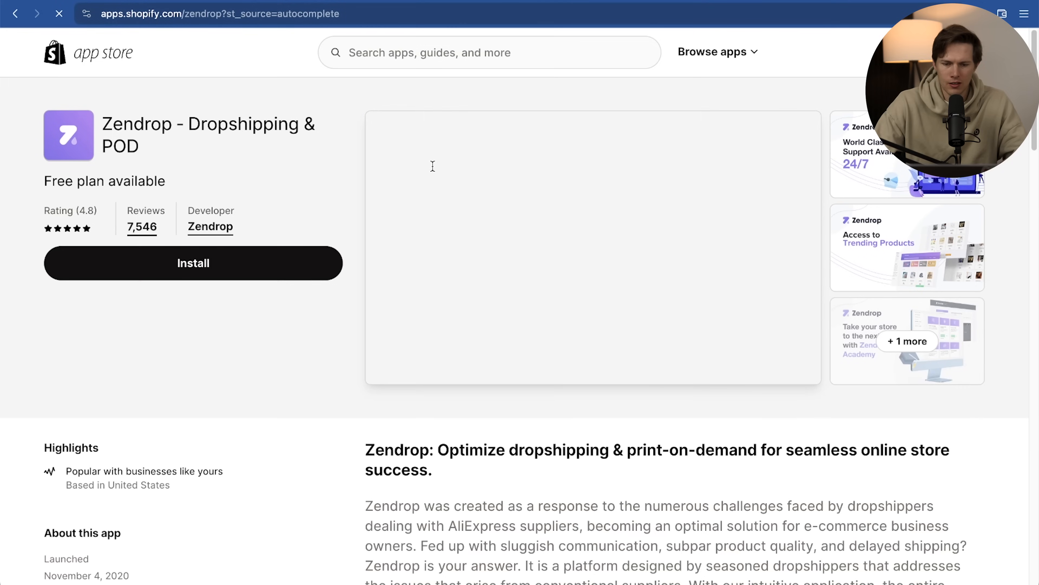
Install the Zendrop - Dropshipping & POD app on the store and approve its requested data access
left_click(250, 268)
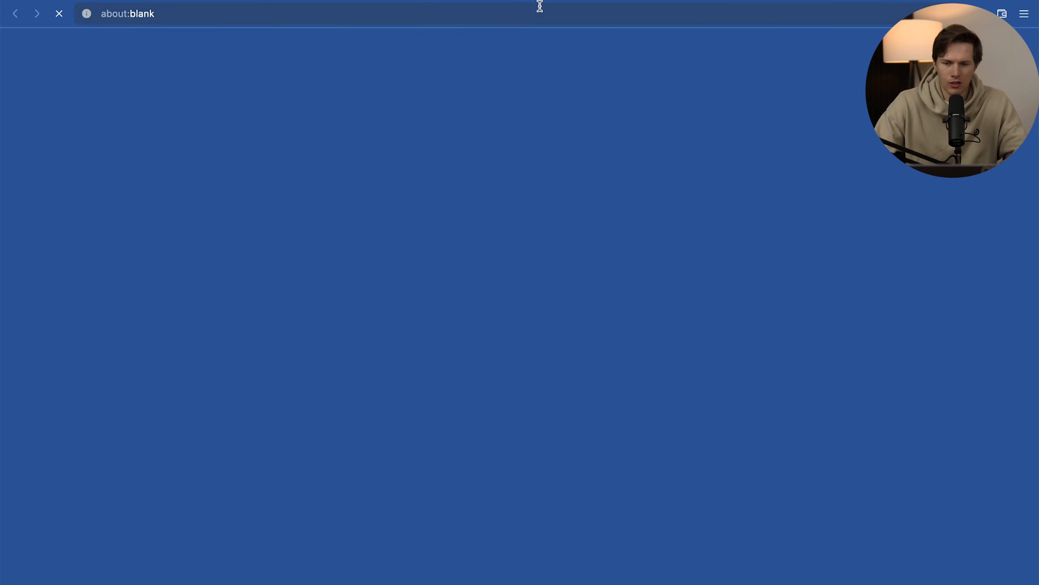
left_click(454, 0)
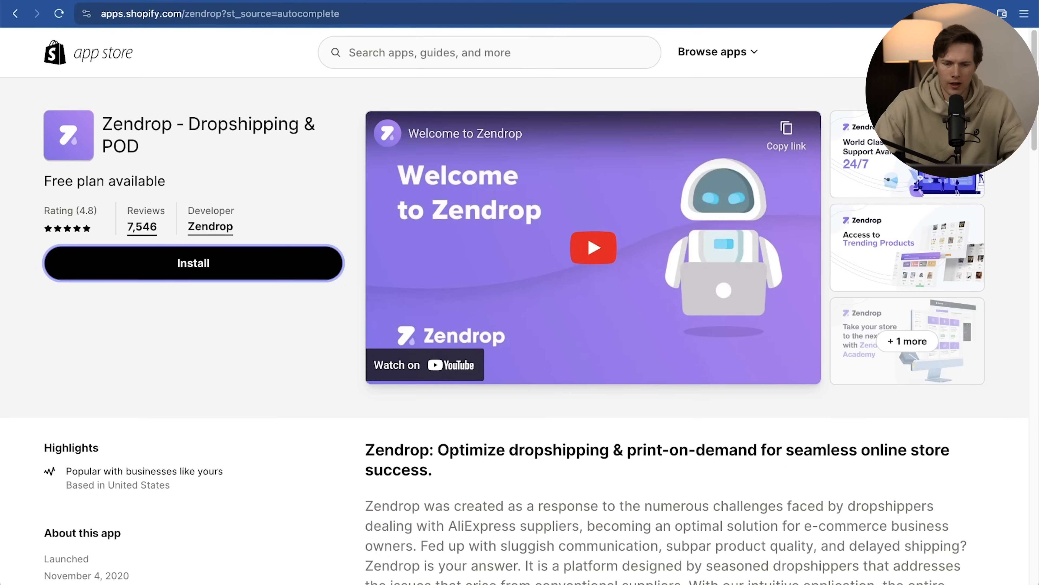
key("super+w")
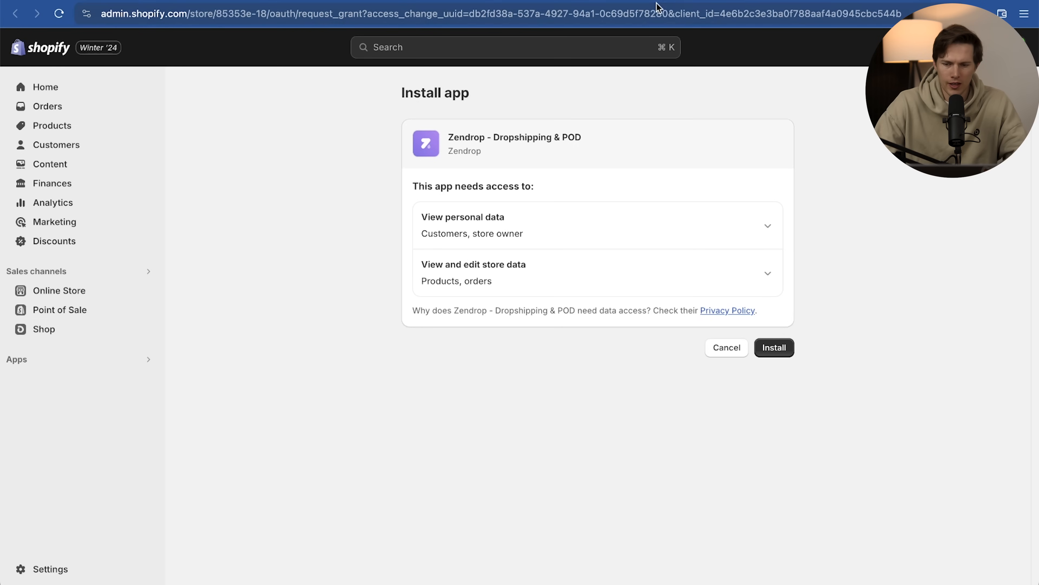
left_click(780, 350)
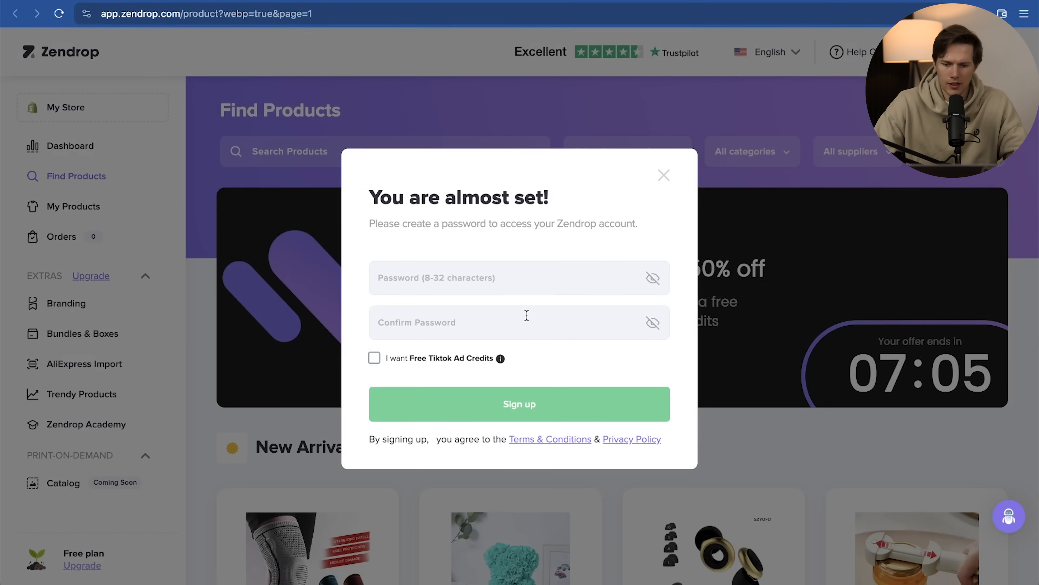
Create and confirm the Zendrop account password, sign up without the free TikTok ad credits, and decline saving the password
left_click(506, 275)
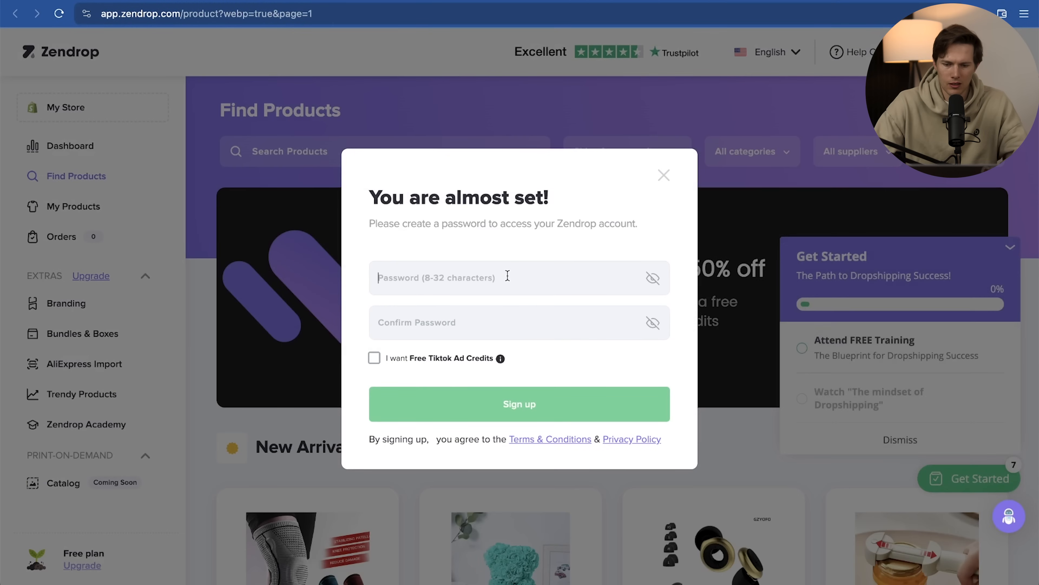
key("ctrl+v")
left_click(475, 323)
key("ctrl+v")
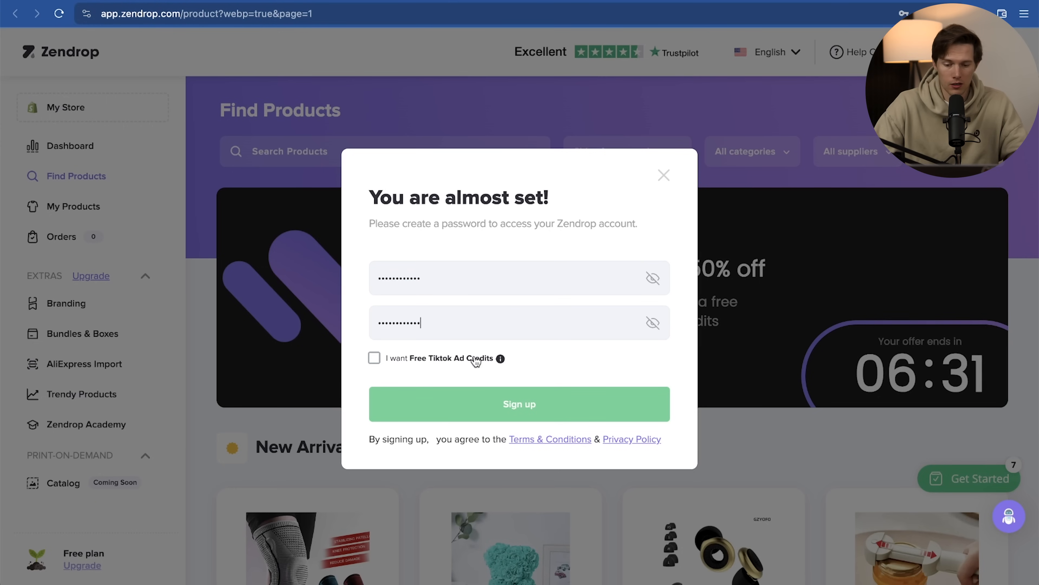
left_click(526, 400)
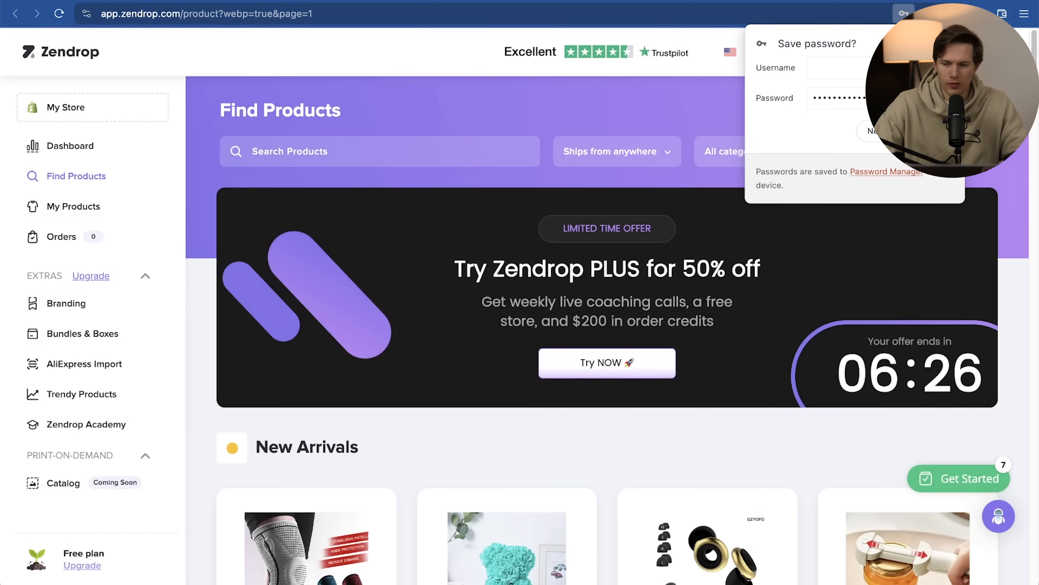
left_click(882, 131)
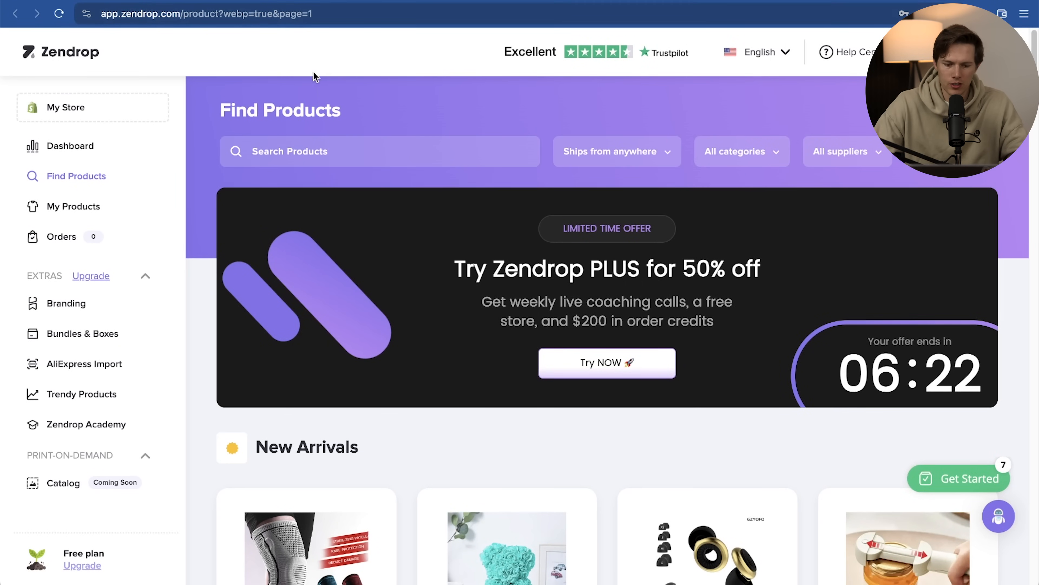
Search Zendrop's Find Products catalogue for golf
left_click(93, 180)
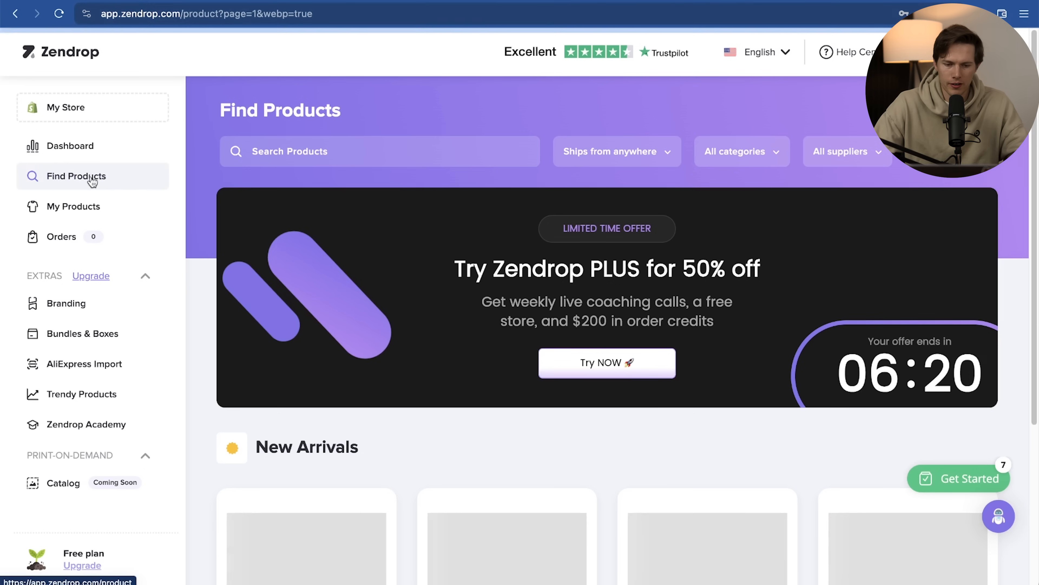
left_click(321, 150)
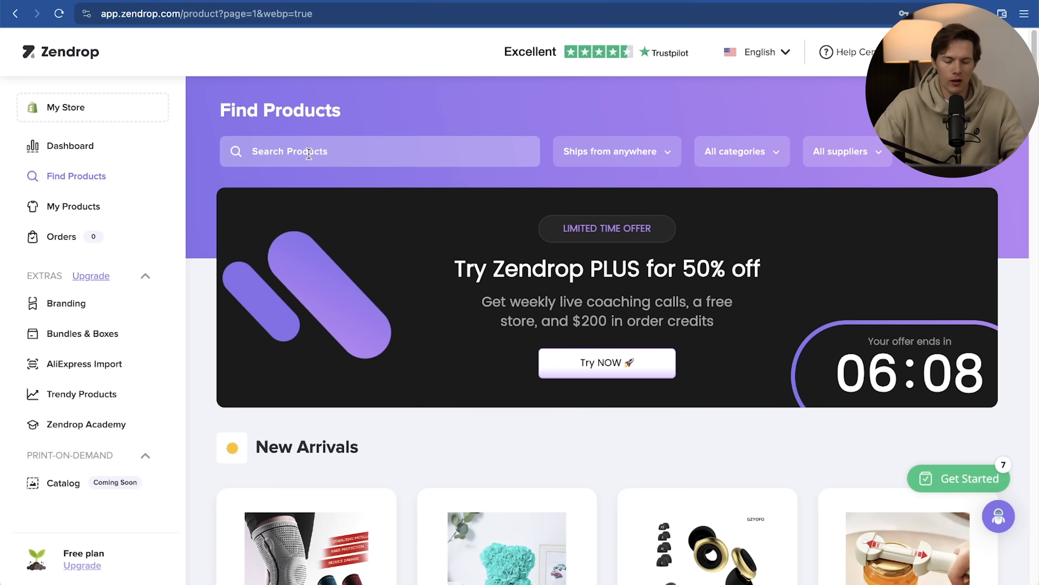
type("golf")
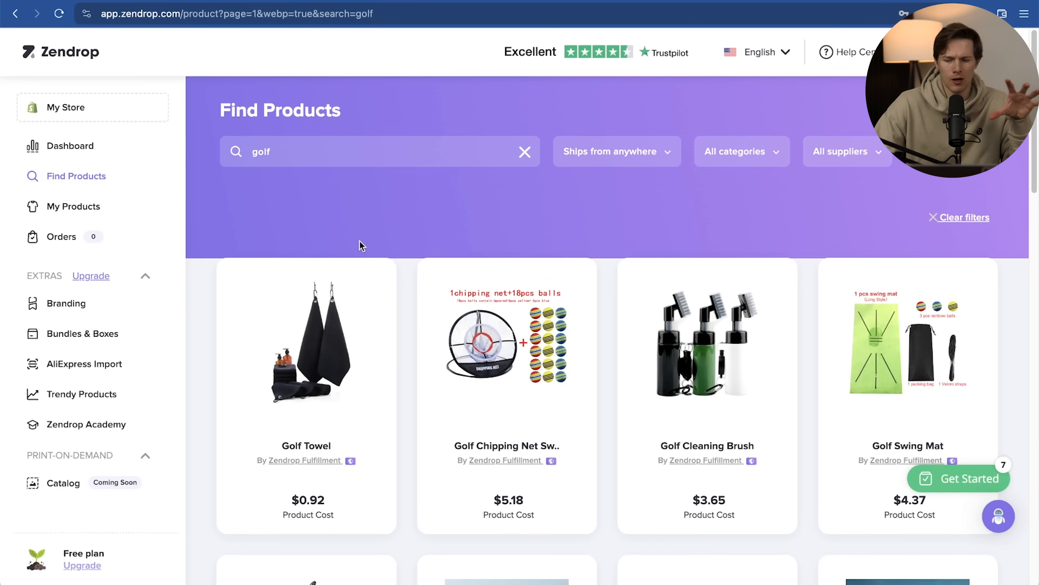
mouse_move(295, 339)
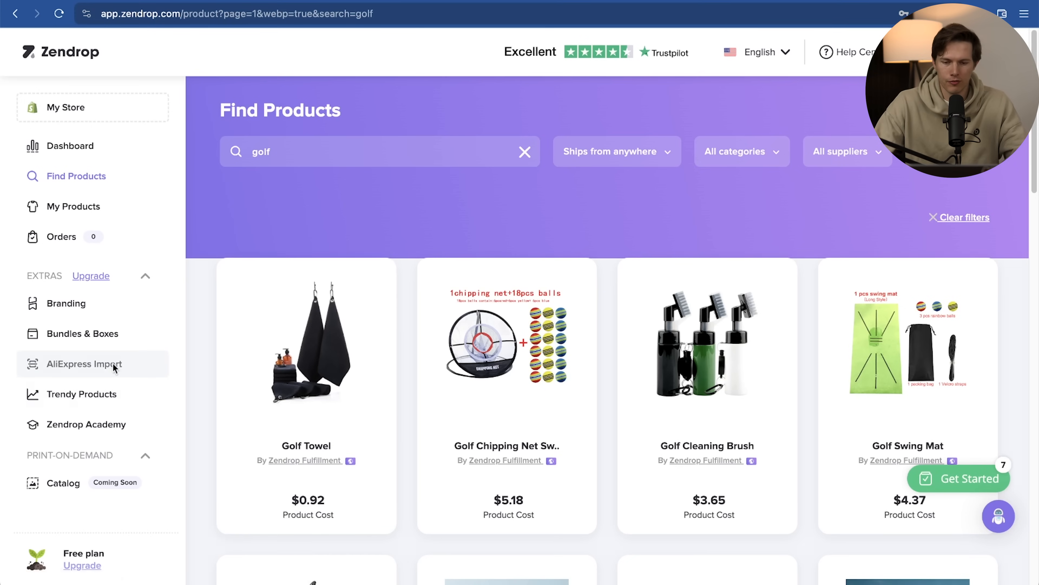
Open the AliExpress home page in a new browser tab and dismiss its promotional offer
key("ctrl+t")
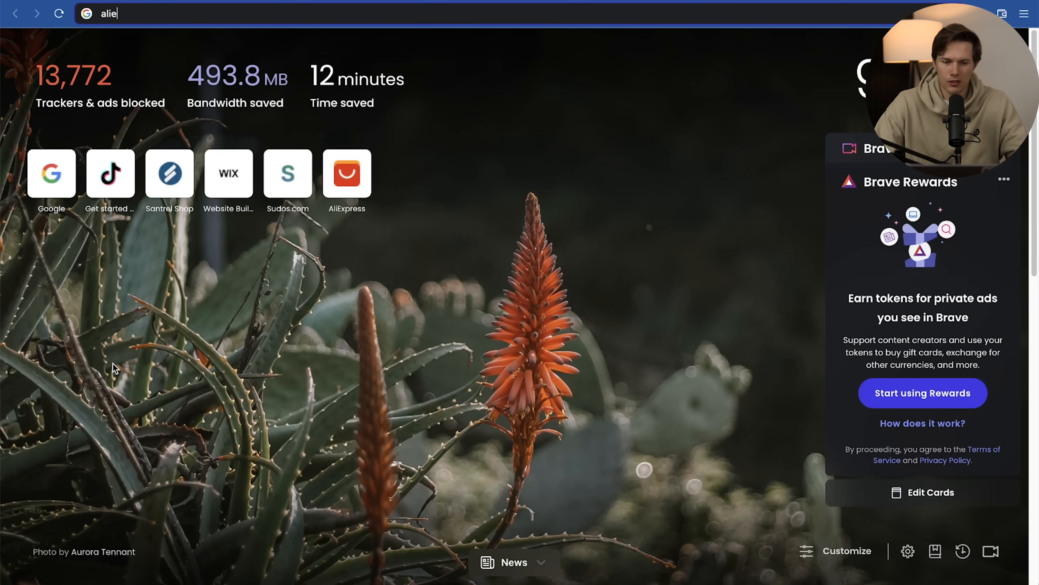
key("Return")
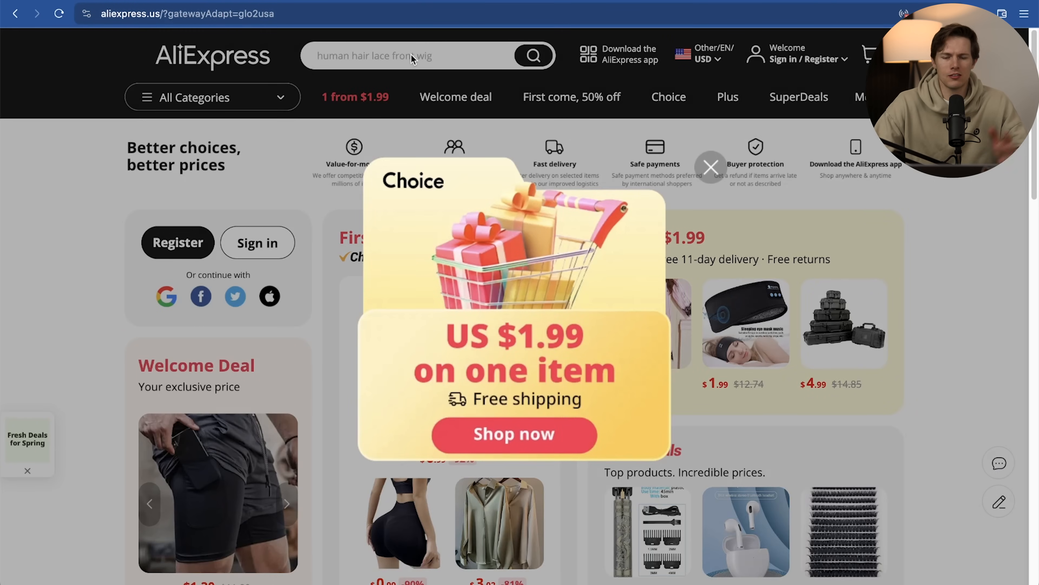
left_click(711, 166)
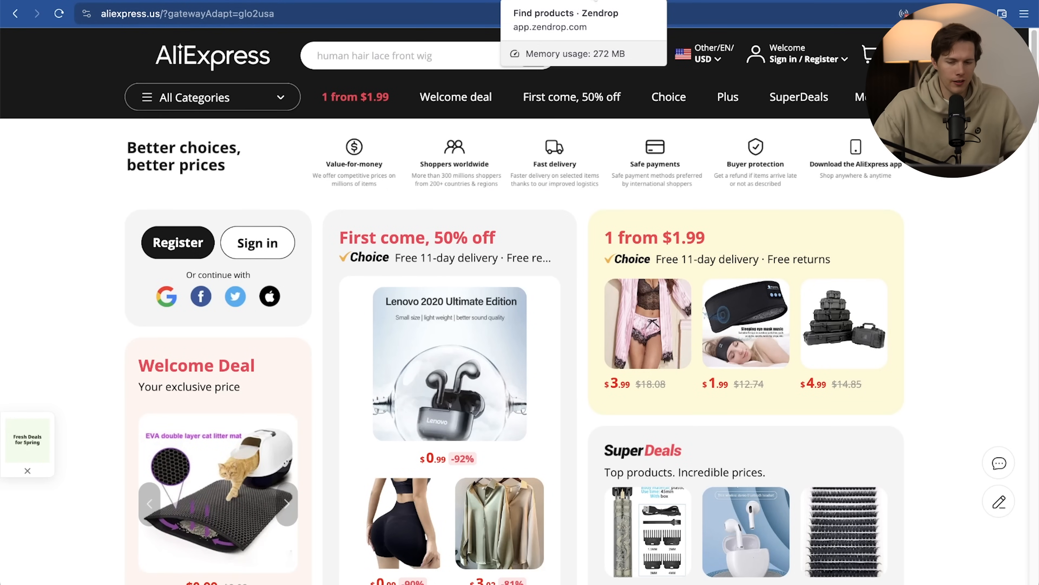
left_click(596, 2)
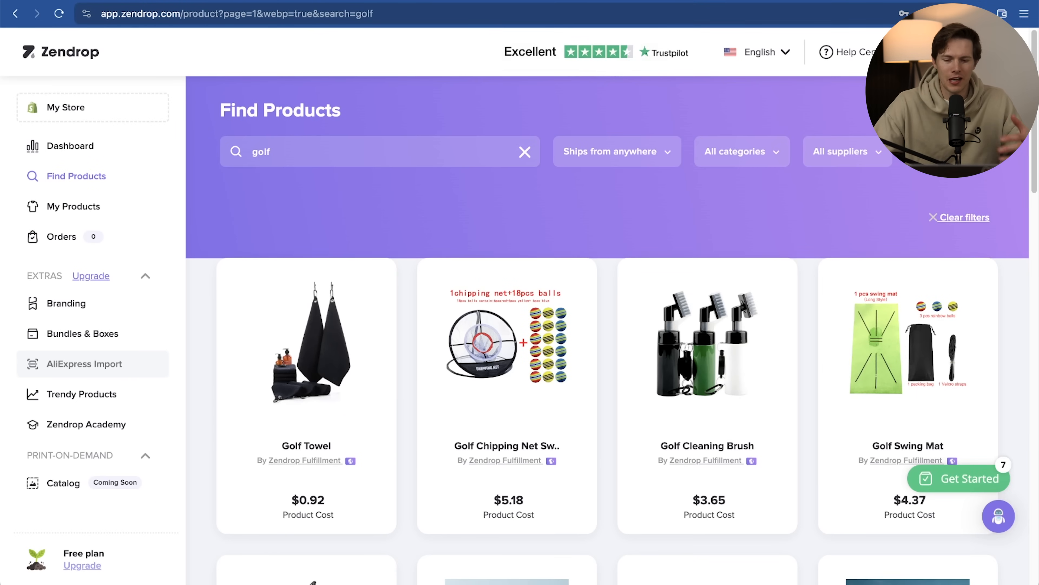
left_click(812, 2)
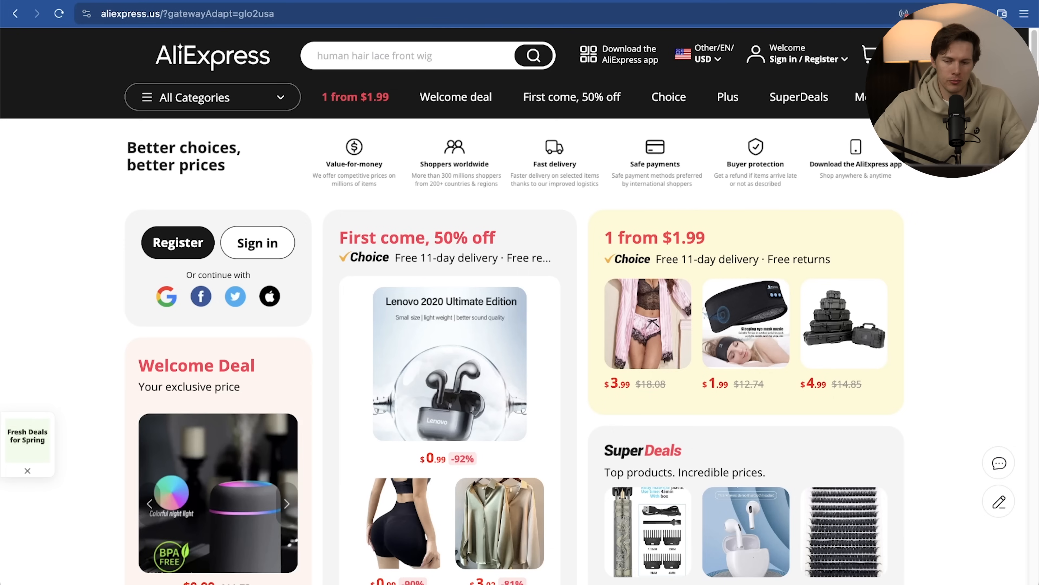
Search AliExpress for golf mat
left_click(427, 58)
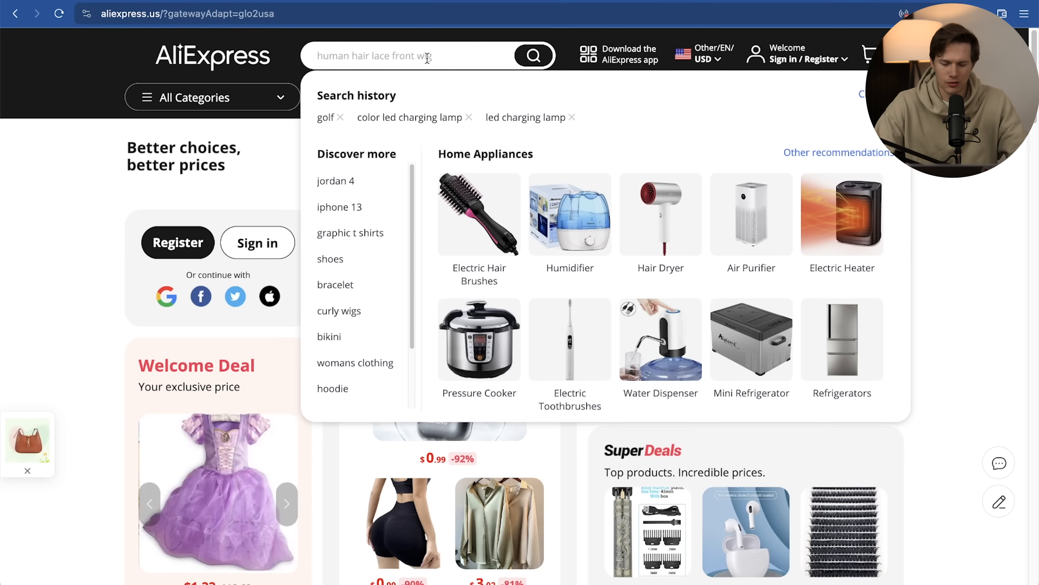
type("golf mat")
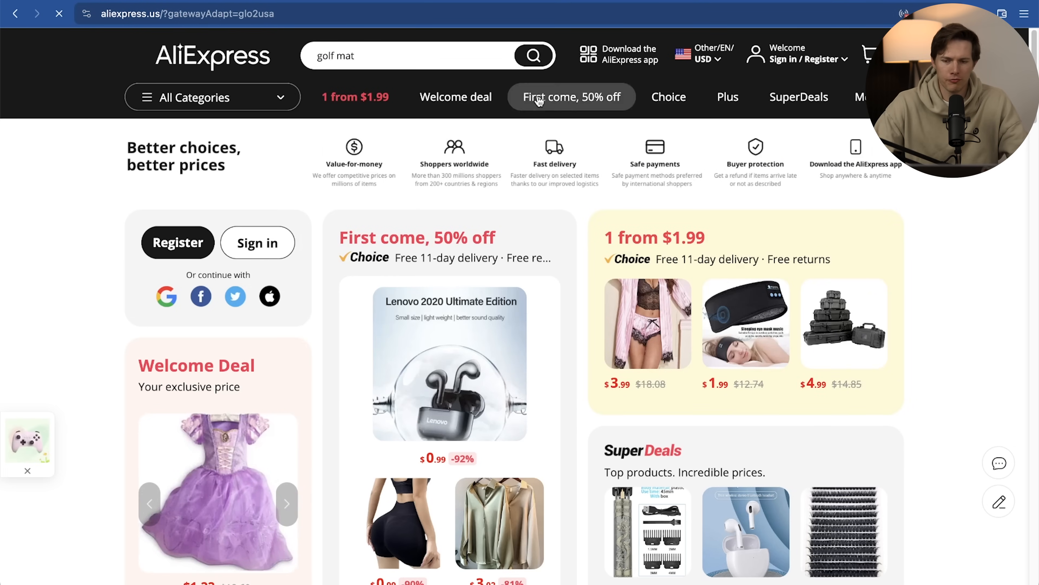
key("Return")
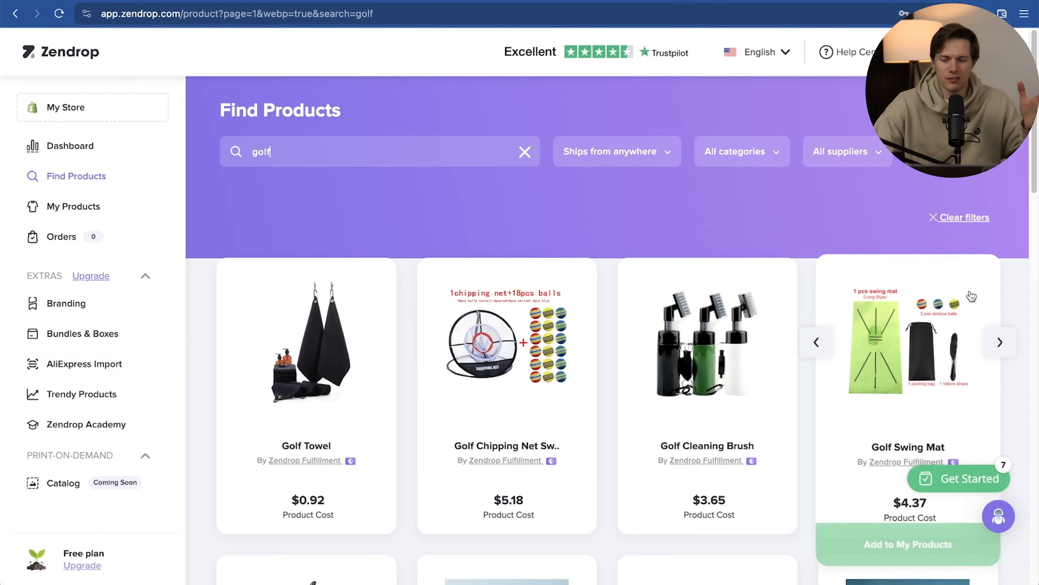
Look through Zendrop's golf search results and open the Golf Training Detection Mat product page
scroll(926, 334, "down", 4)
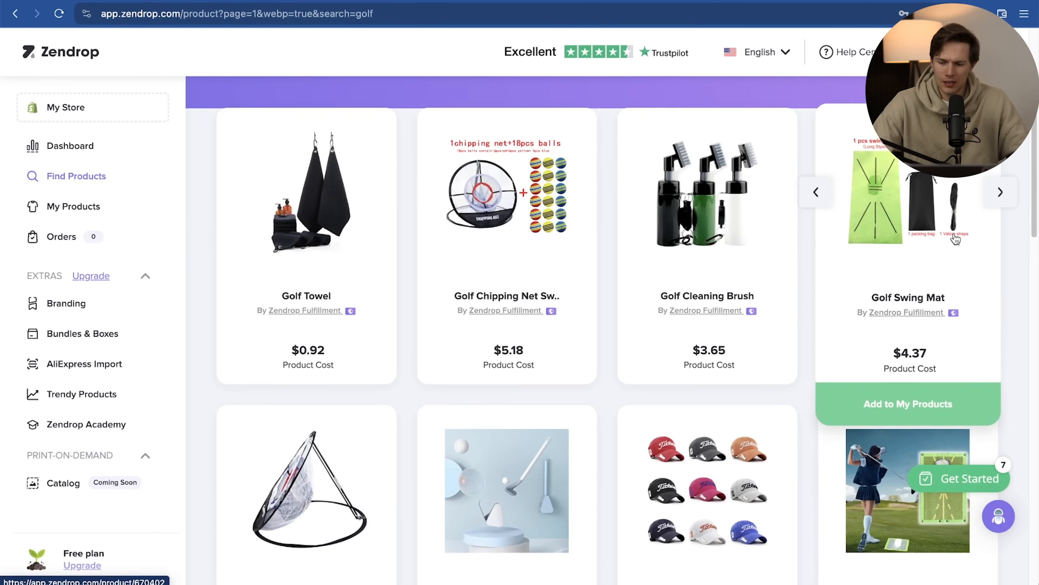
scroll(956, 239, "down", 3)
scroll(945, 327, "down", 3)
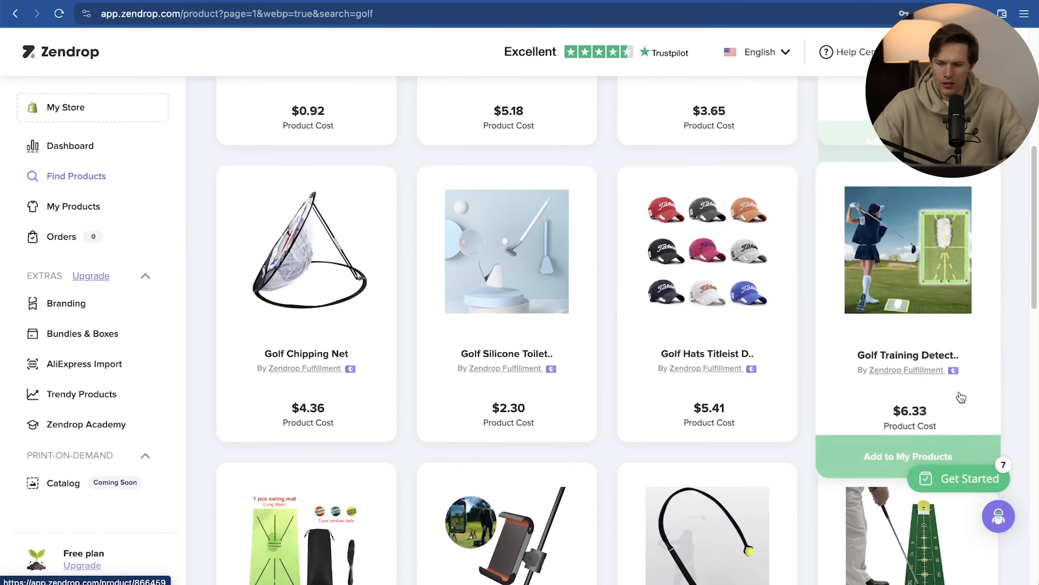
scroll(982, 380, "up", 3)
scroll(1006, 371, "down", 4)
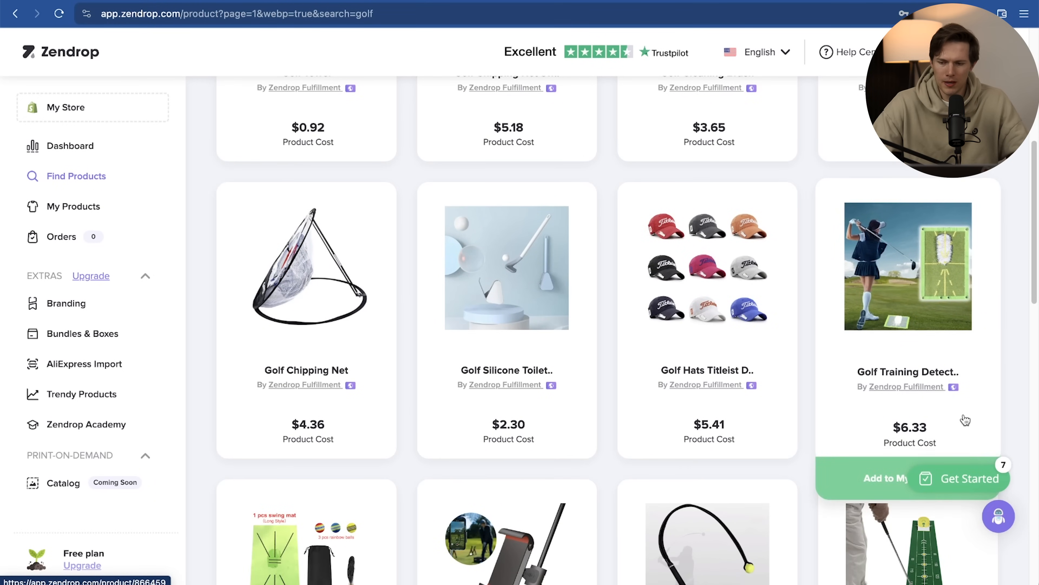
scroll(960, 413, "up", 5)
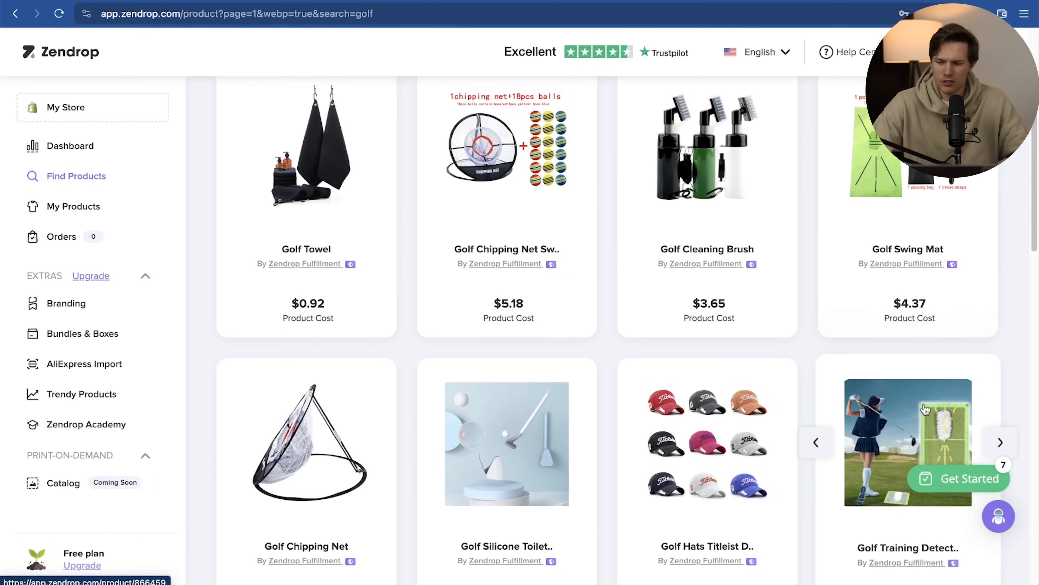
left_click(874, 542)
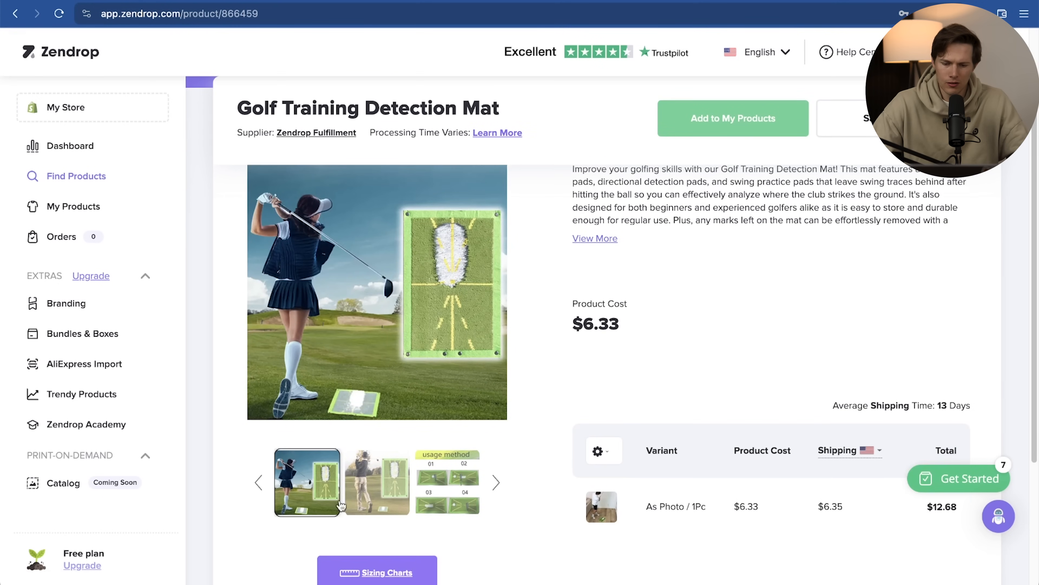
Examine the Golf Training Detection Mat's gallery images, product cost, shipping cost and average shipping time
left_click(388, 492)
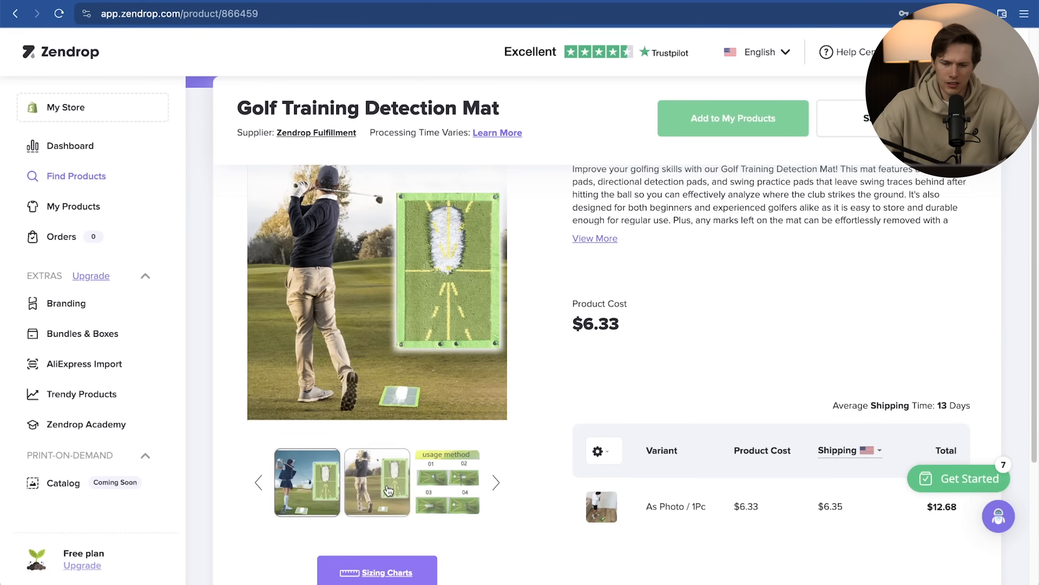
left_click(440, 499)
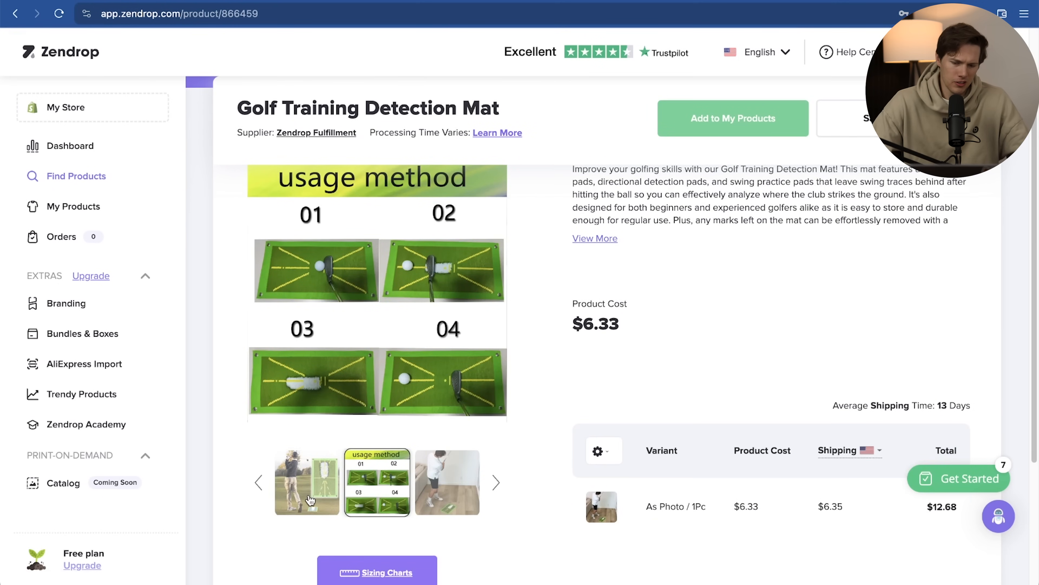
left_click(307, 481)
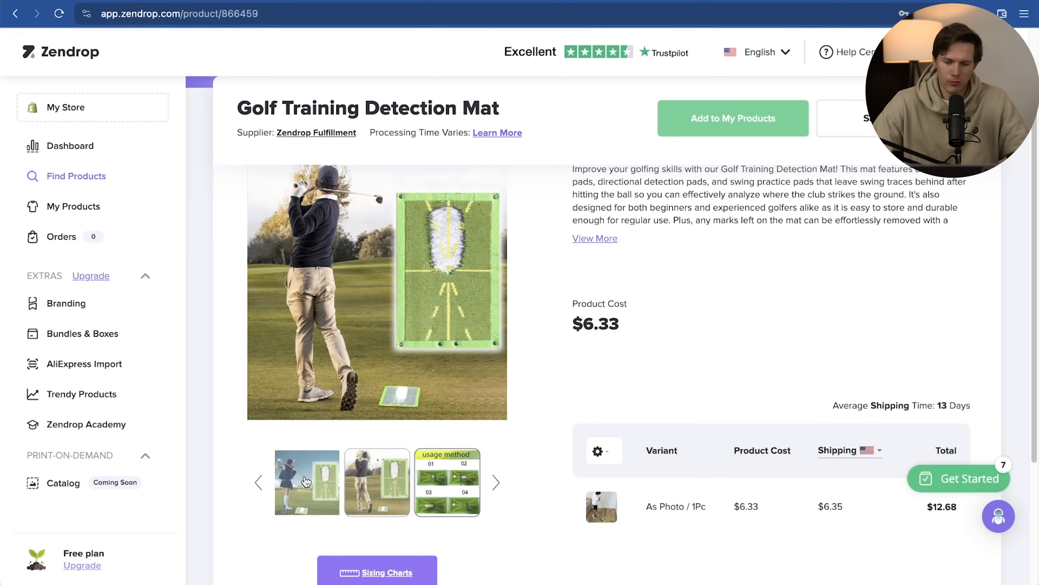
scroll(494, 517, "down", 3)
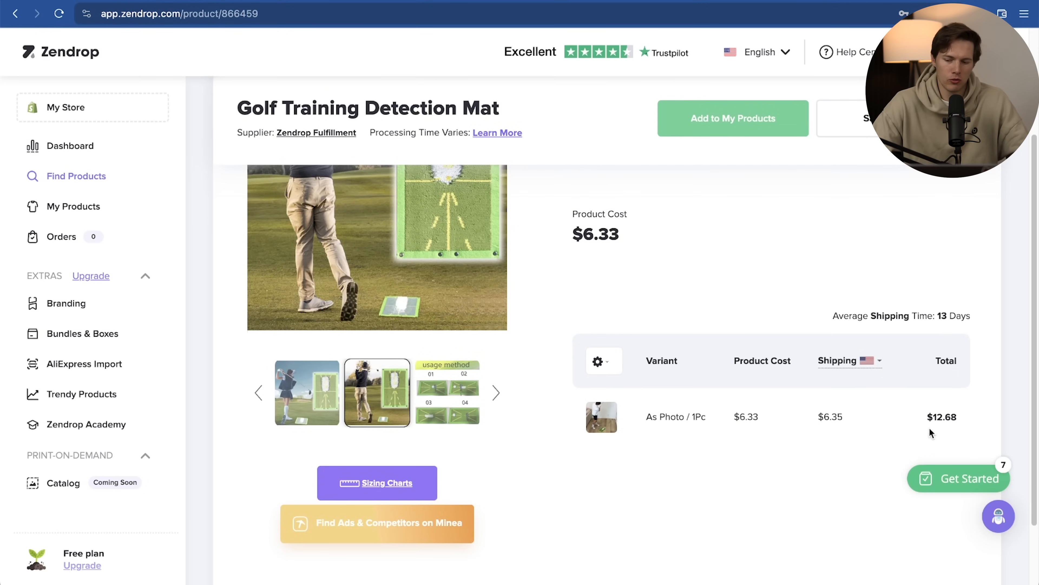
scroll(788, 470, "up", 3)
scroll(788, 465, "up", 1)
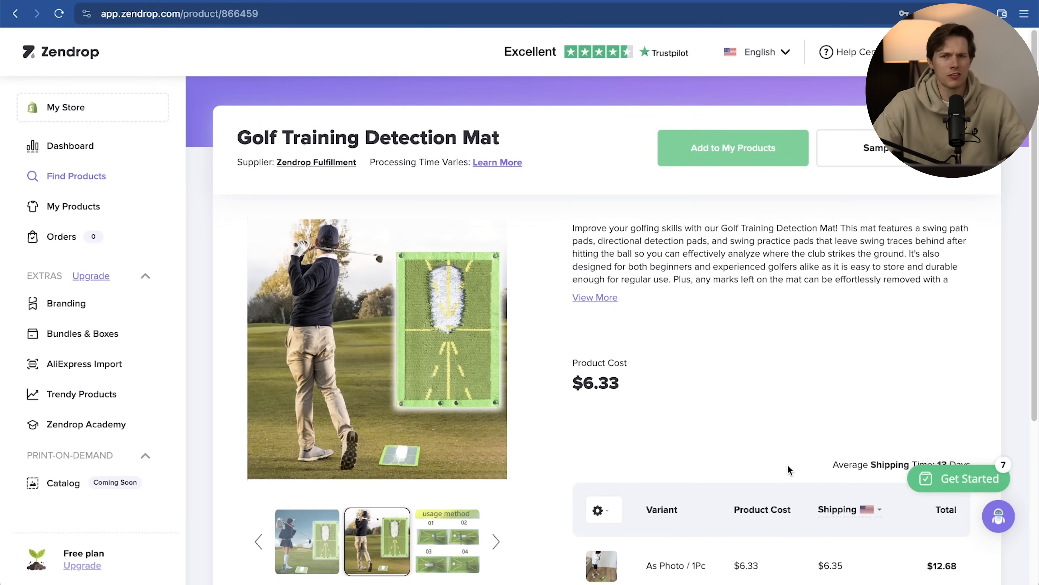
scroll(787, 465, "down", 2)
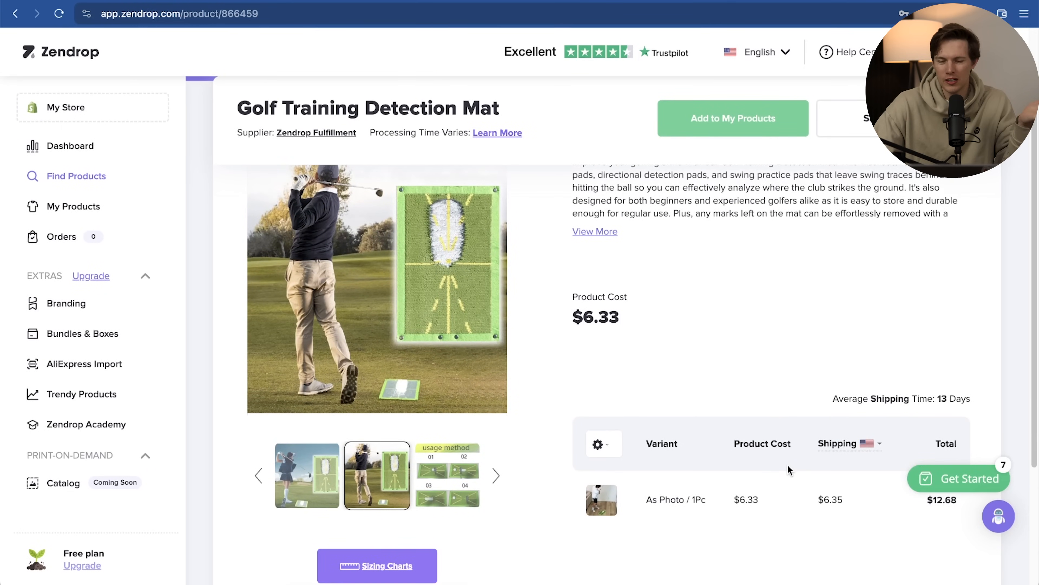
scroll(788, 465, "down", 1)
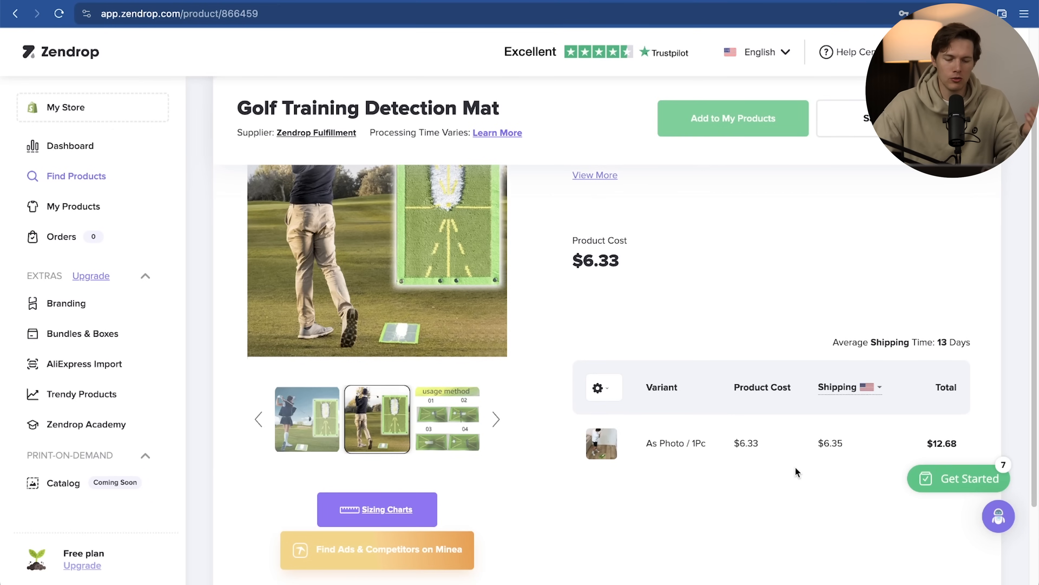
Return to the golf search results and open the Golf Swing Mat to view its images and variant costs
scroll(785, 254, "left", 5)
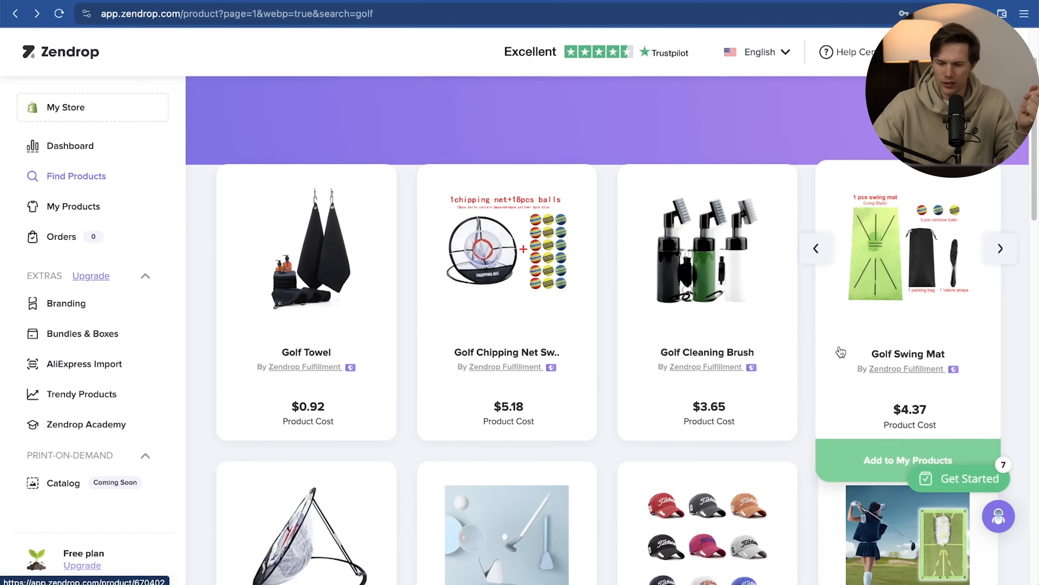
left_click(911, 331)
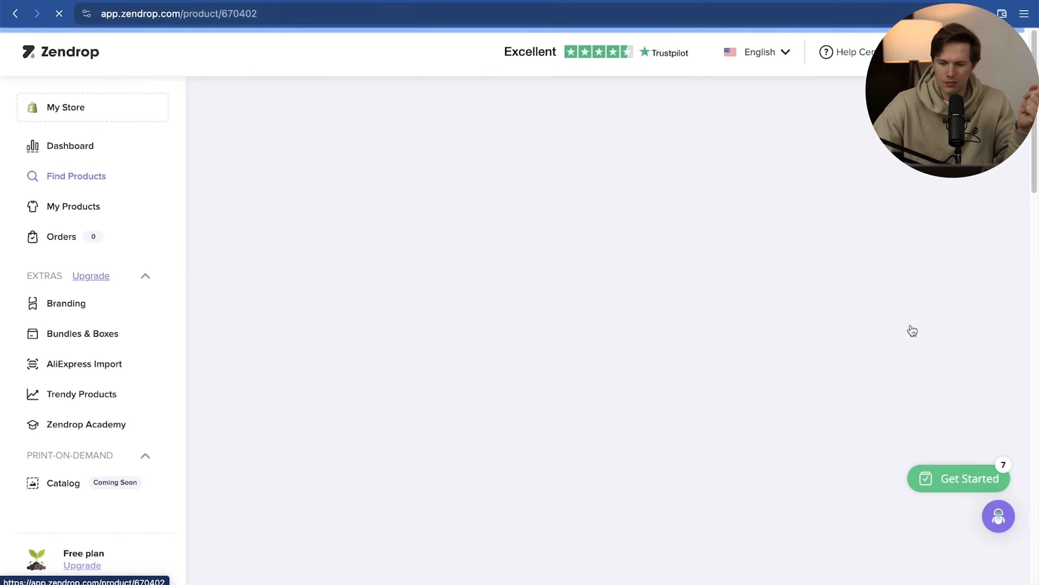
scroll(912, 331, "down", 2)
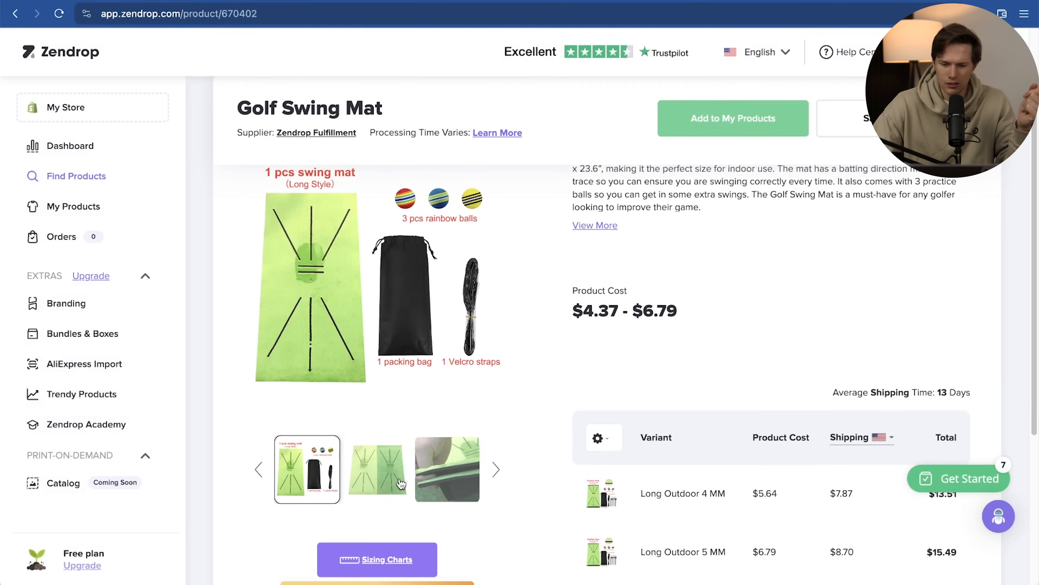
Examine the Golf Swing Mat's gallery images and the product and shipping costs of its variants
left_click(389, 480)
left_click(447, 487)
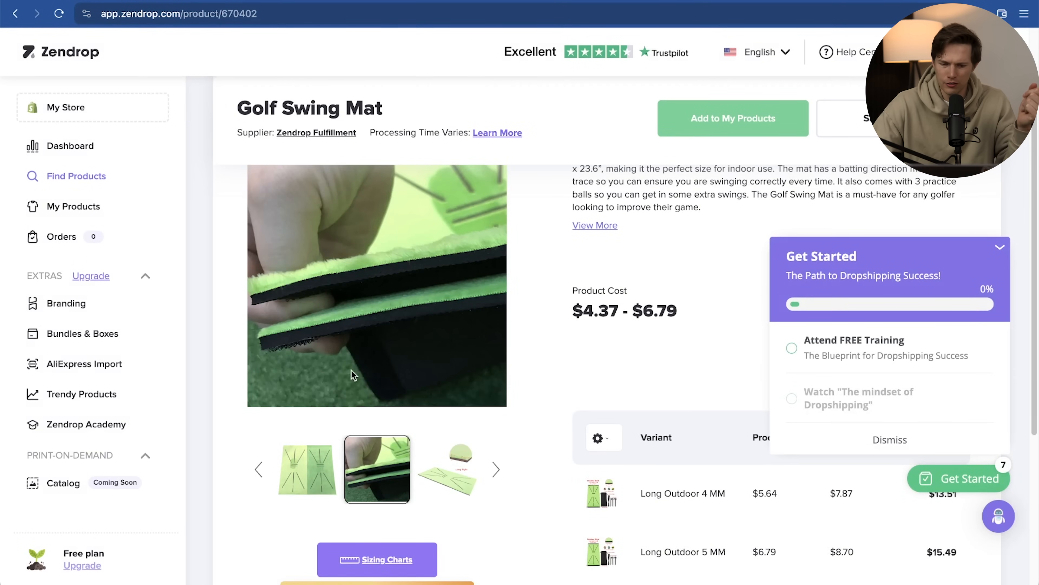
left_click(300, 490)
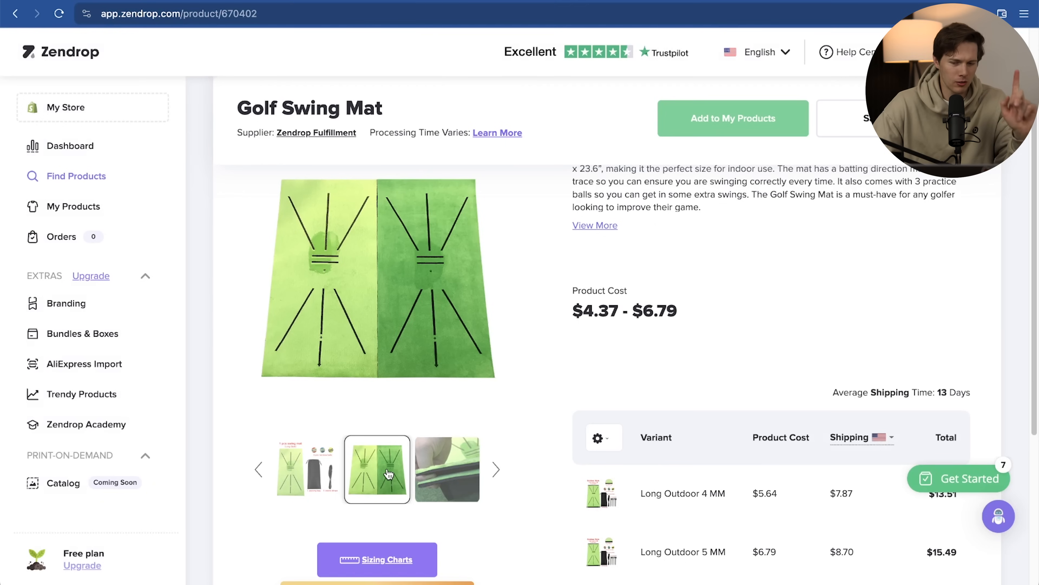
scroll(533, 433, "down", 1)
scroll(531, 433, "down", 4)
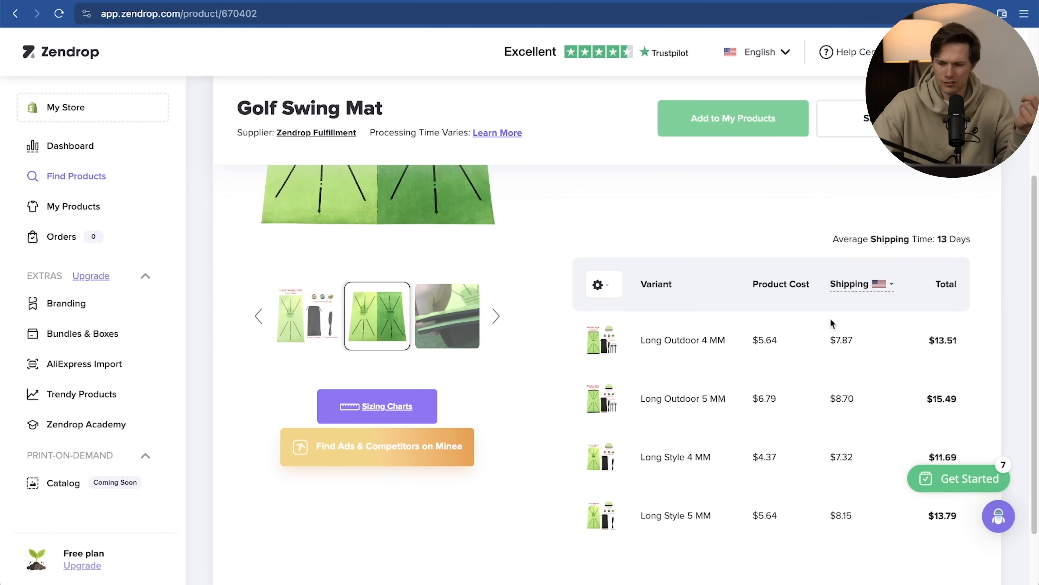
Return to the golf search results, open the Golf Training Detection Mat and add it to My Products
scroll(838, 347, "left", 5)
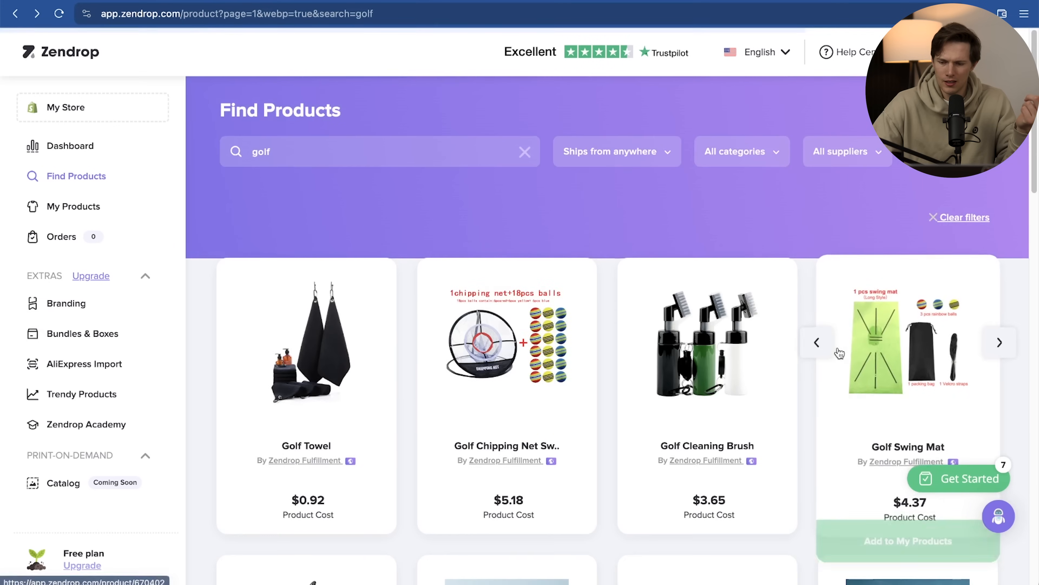
scroll(838, 347, "down", 9)
left_click(915, 361)
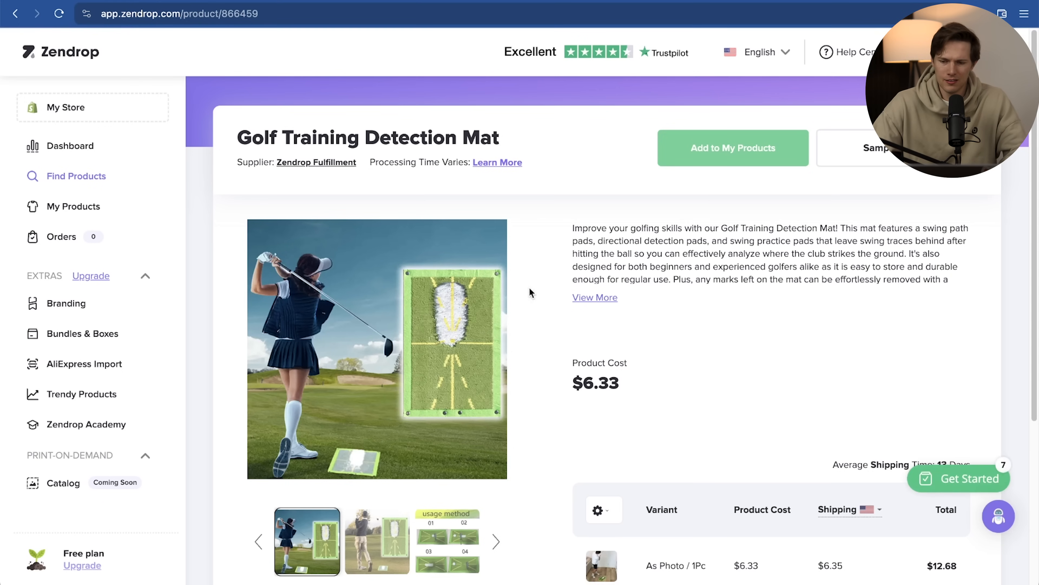
left_click(730, 160)
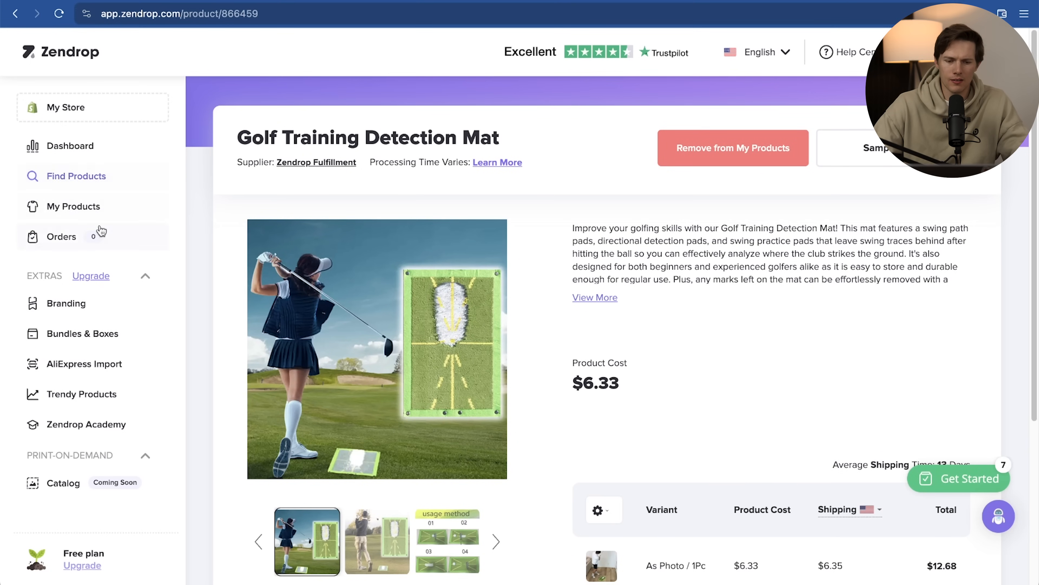
Review the Golf Training Detection Mat listing in My Products and publish it to the store, accepting the inventory and production conditions
left_click(97, 213)
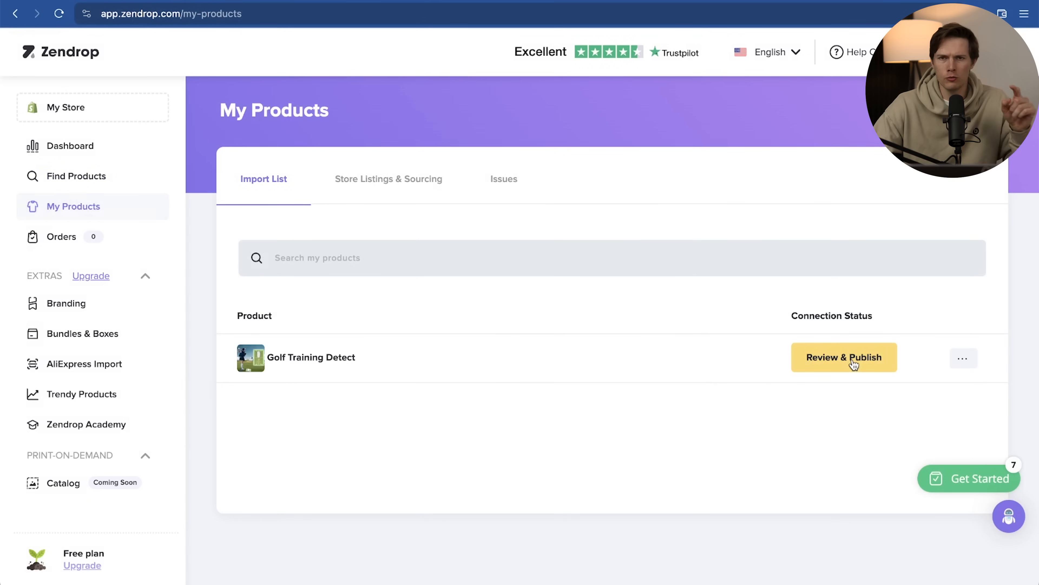
left_click(853, 359)
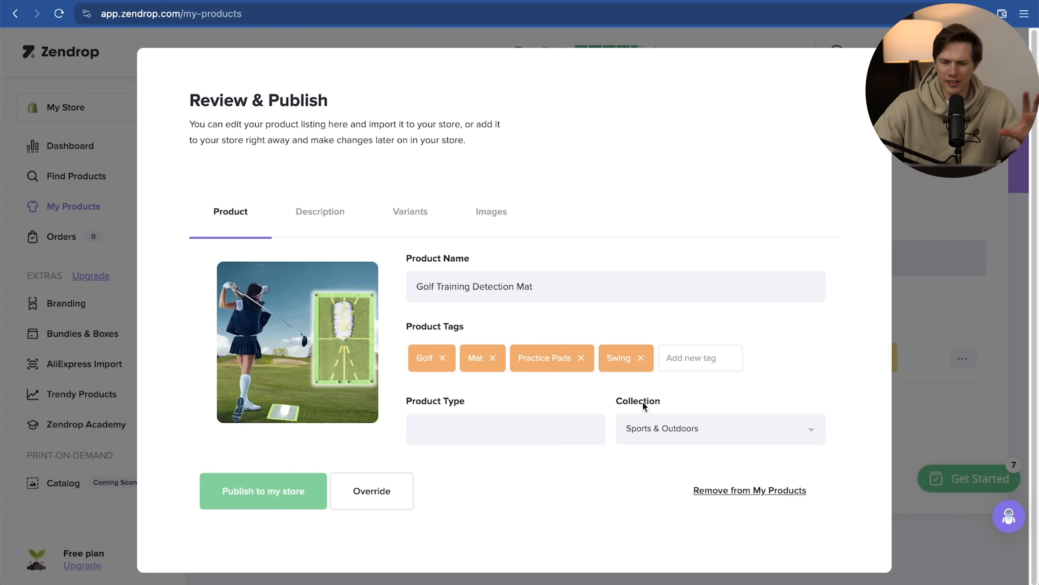
left_click(336, 209)
left_click(232, 225)
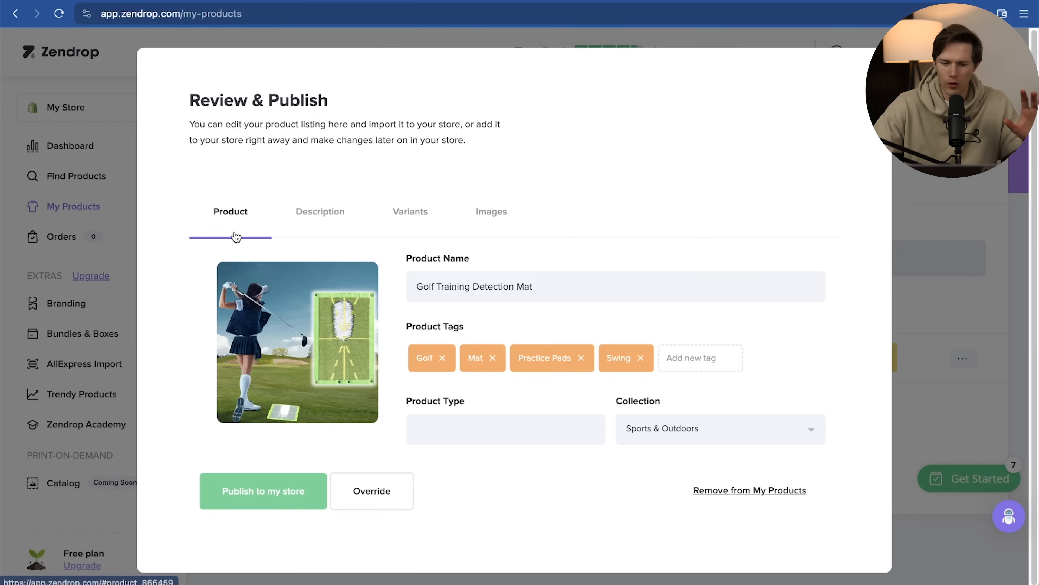
left_click(277, 493)
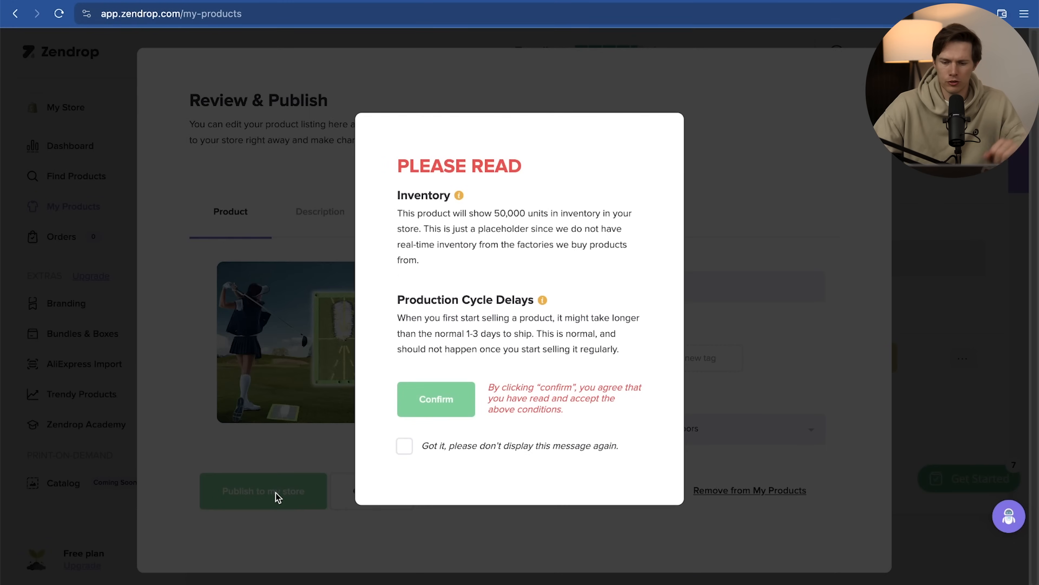
left_click(441, 402)
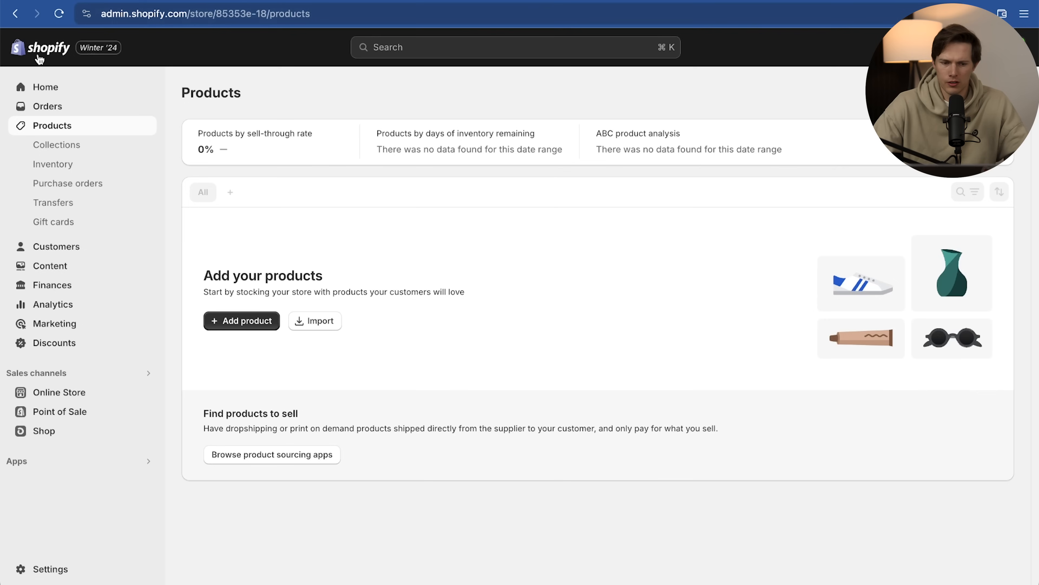
Switch to the Shopify admin and reload the product list to check for the imported golf mat
left_click(44, 85)
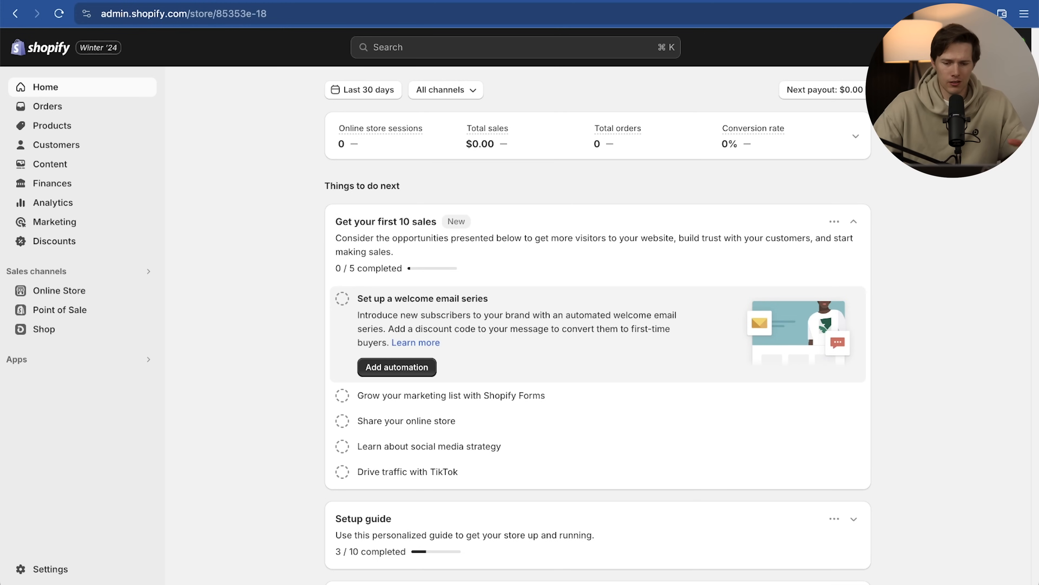
left_click(77, 127)
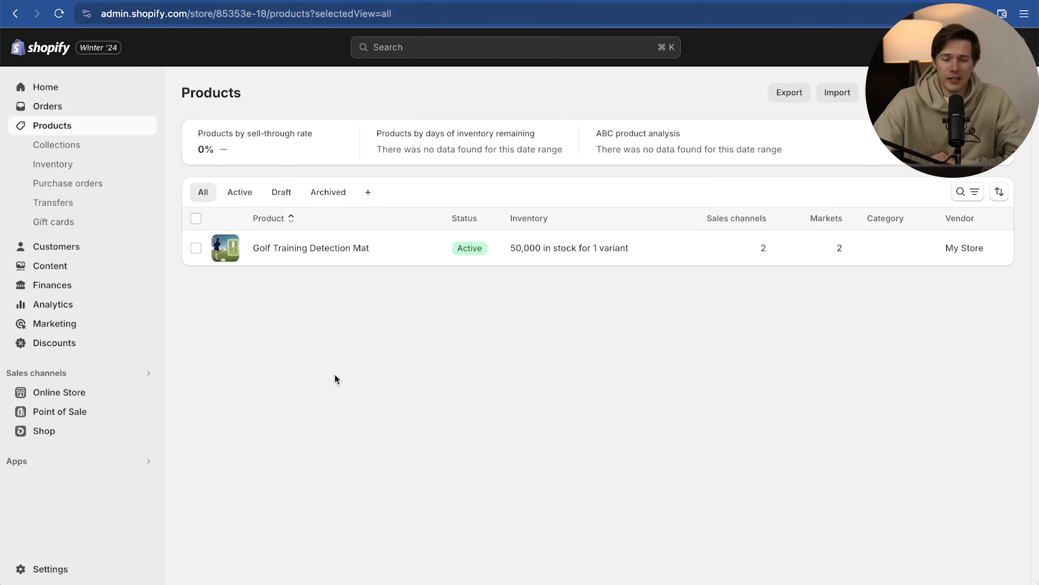
Open the store's domain settings and search for golfmat.co as a new domain to buy
left_click(41, 569)
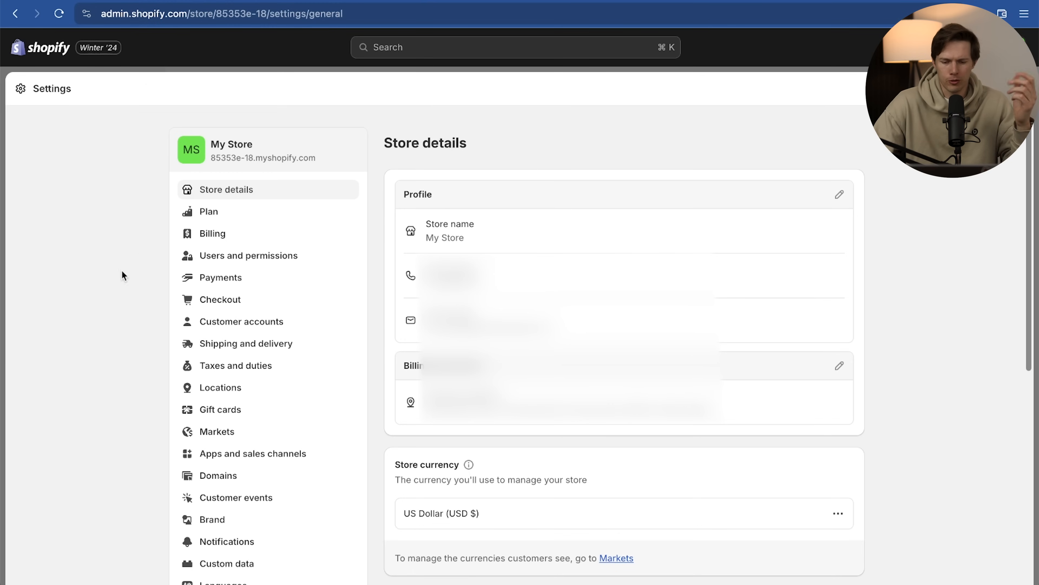
scroll(118, 283, "down", 3)
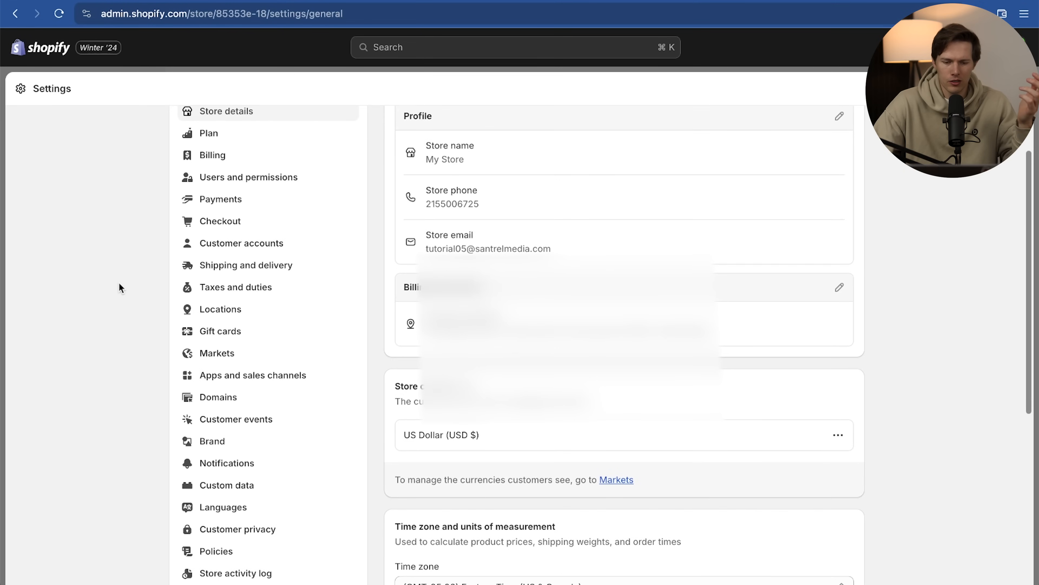
left_click(207, 398)
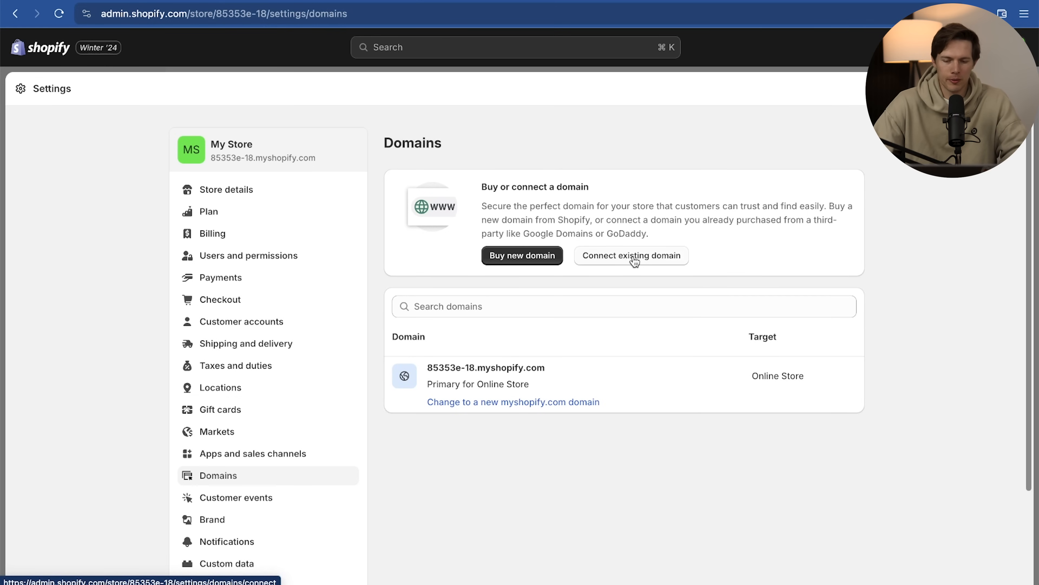
left_click(522, 258)
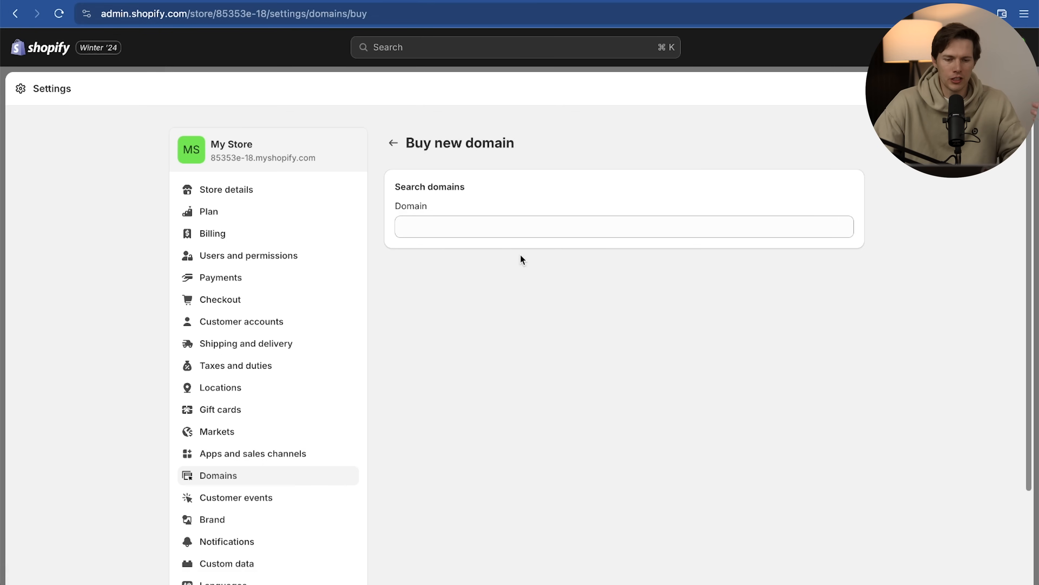
left_click(498, 225)
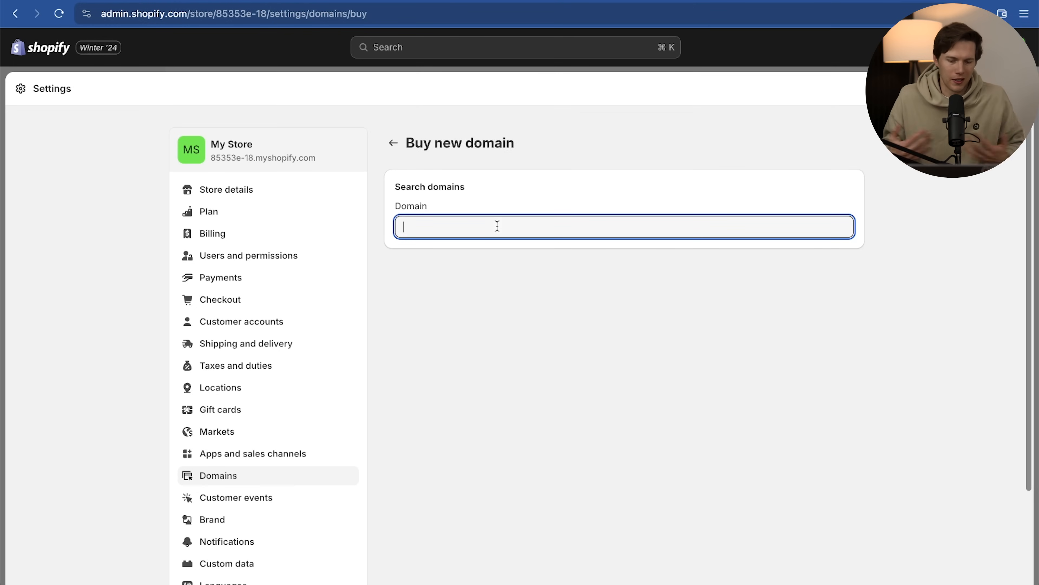
type("golfmat")
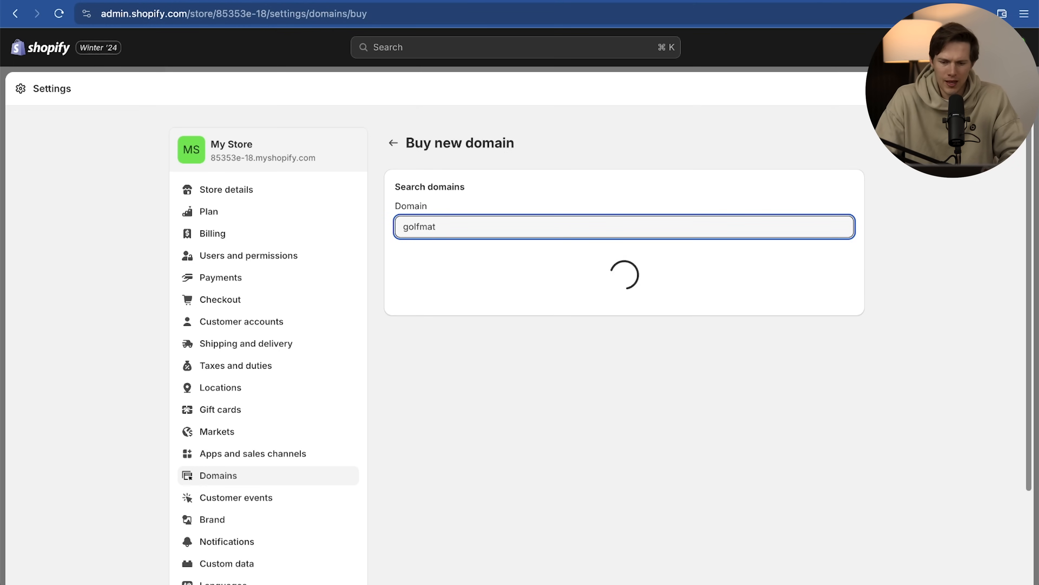
type(".co")
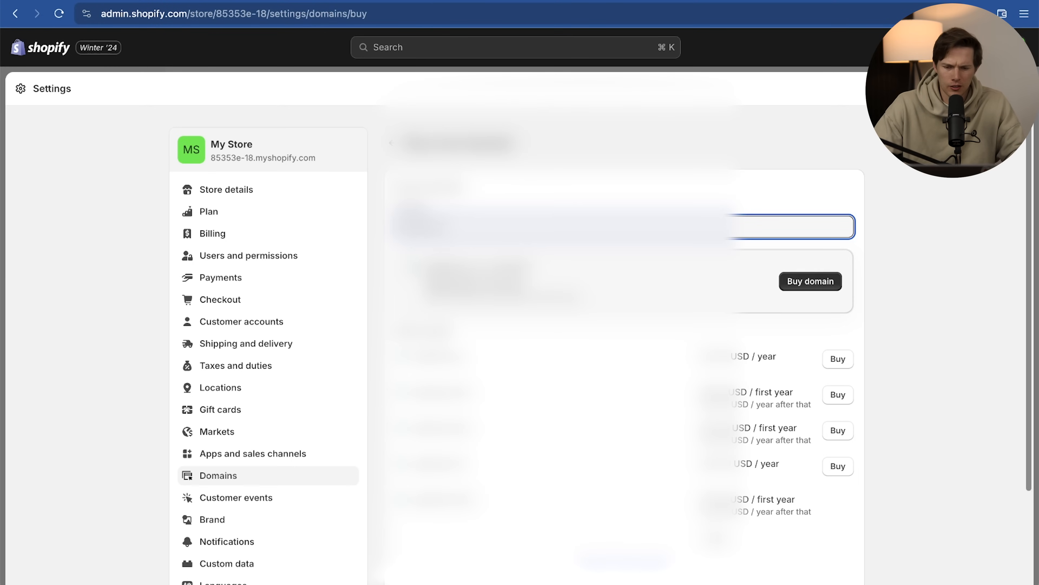
Buy the golfmat.co domain for the store using the filled-in contact details
left_click(823, 287)
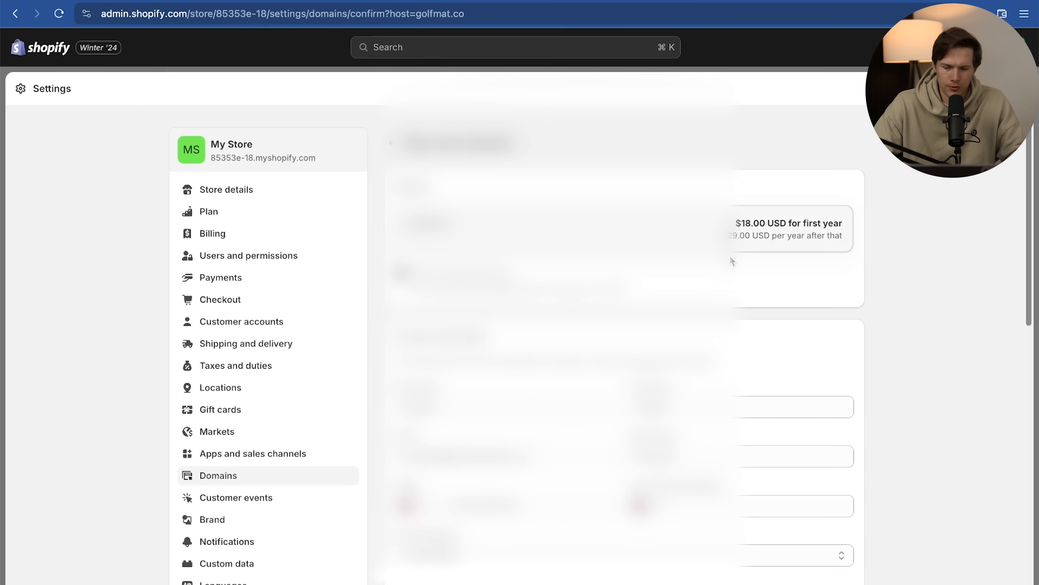
scroll(732, 262, "down", 10)
left_click(614, 439)
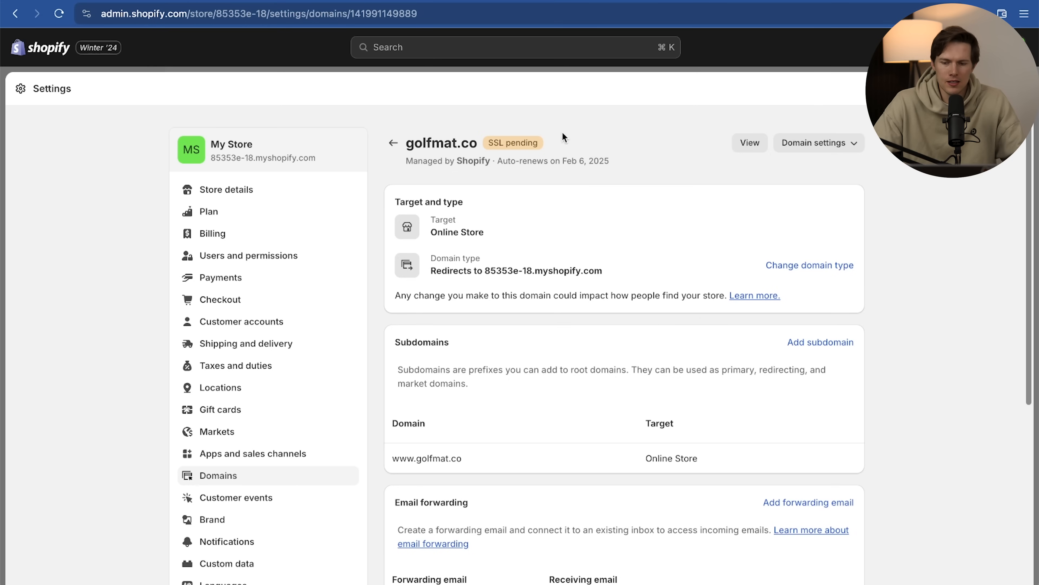
Look over the golfmat.co domain's target, subdomain and email forwarding settings
scroll(937, 248, "down", 3)
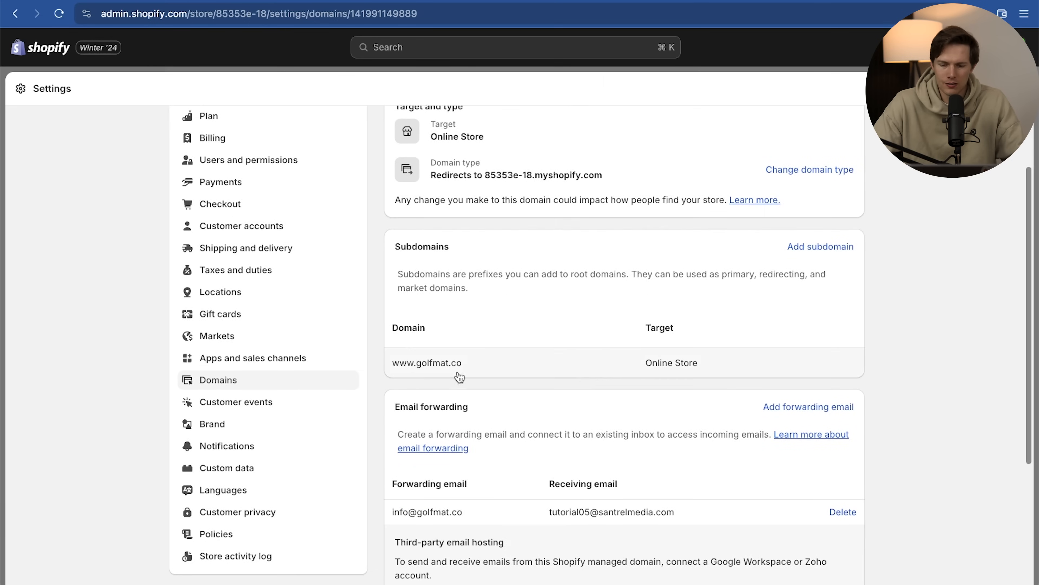
scroll(322, 344, "up", 3)
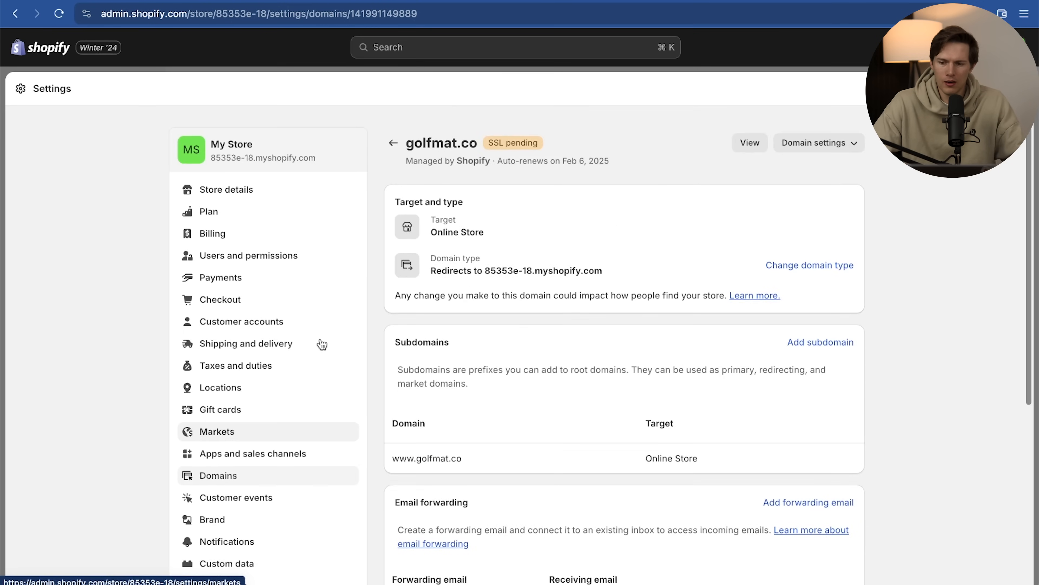
scroll(742, 514, "down", 6)
scroll(730, 385, "up", 6)
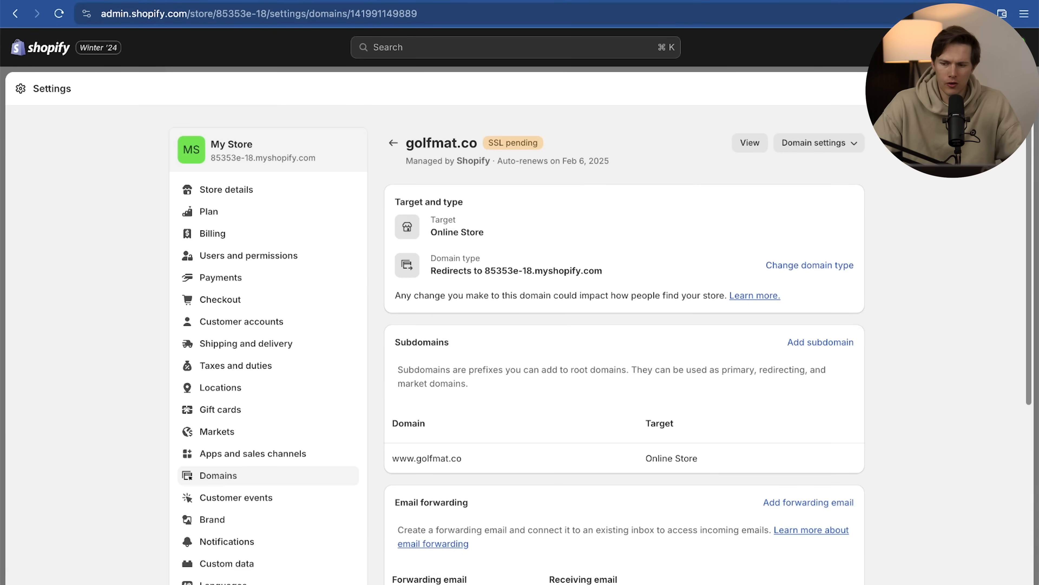
Leave the store settings and open the current Refresh theme for customization
left_click(1019, 88)
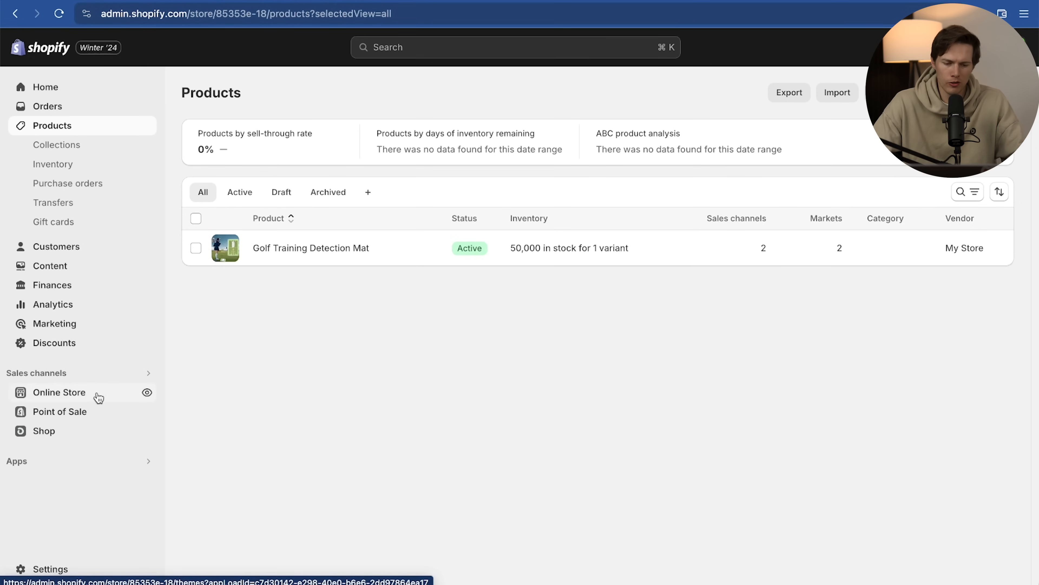
left_click(67, 394)
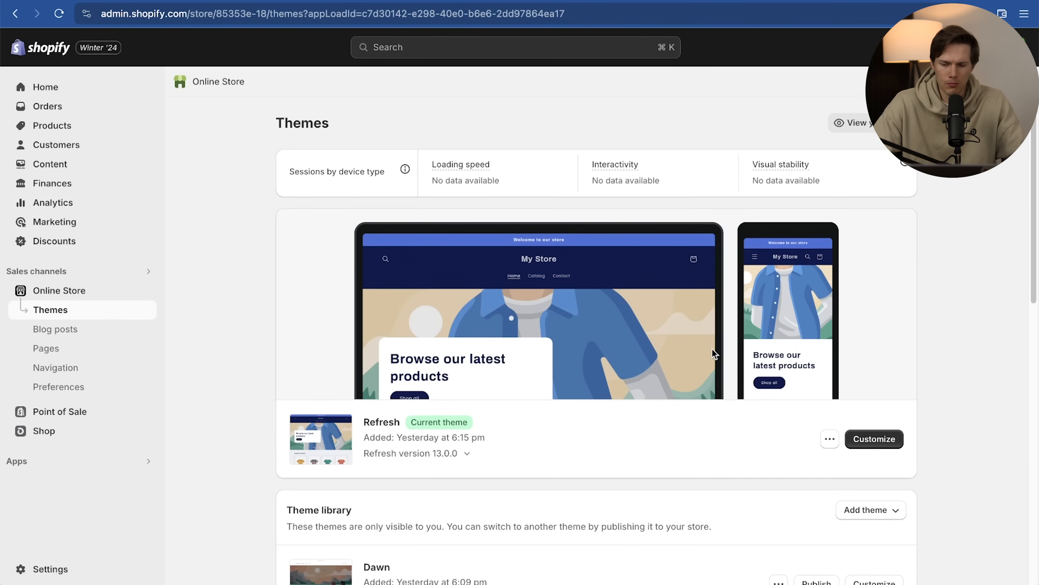
left_click(895, 440)
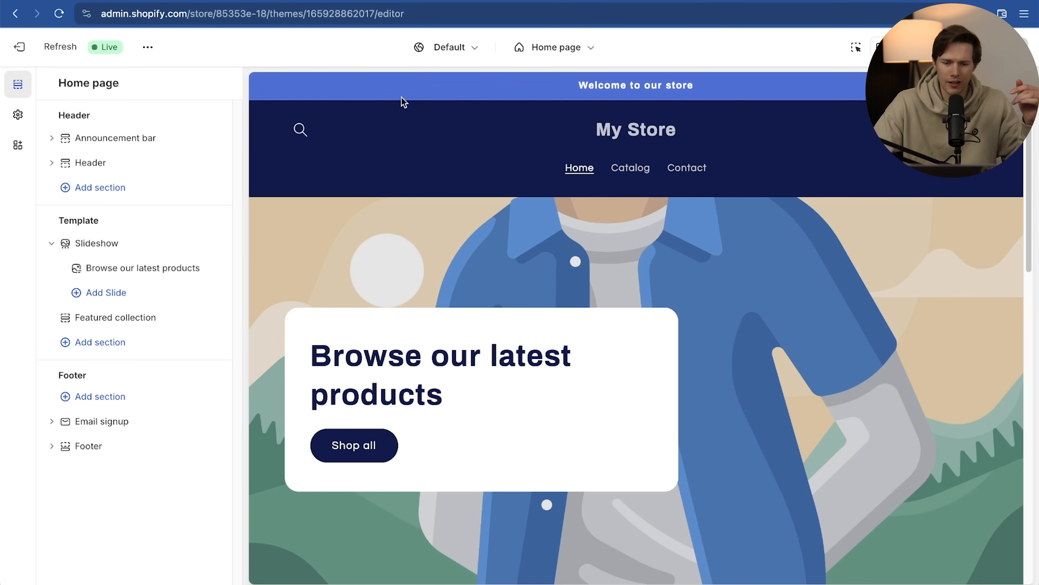
Examine the home page preview from header to footer and the catalog page of the Refresh theme
scroll(684, 315, "down", 10)
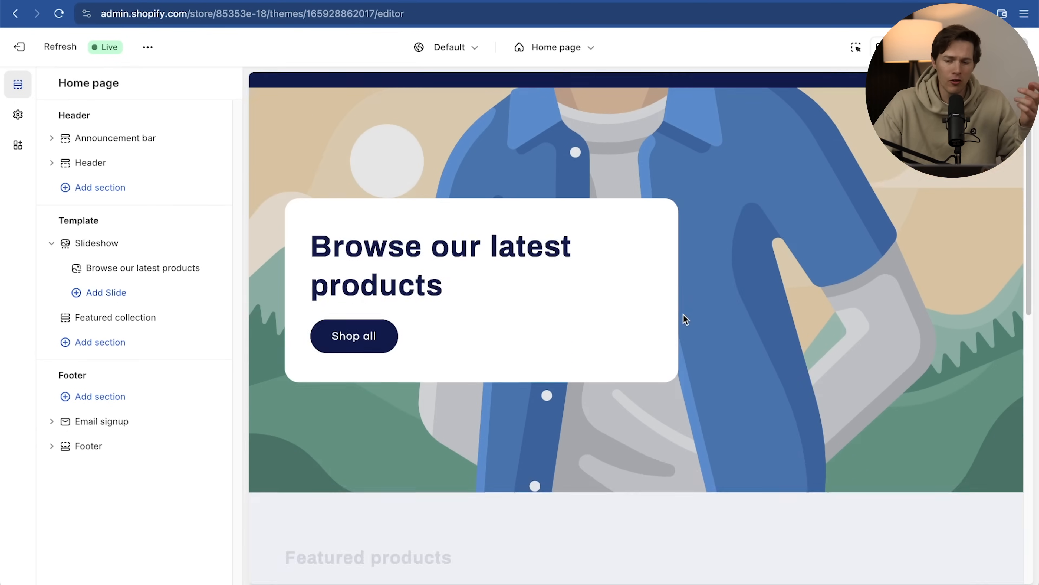
scroll(683, 314, "up", 10)
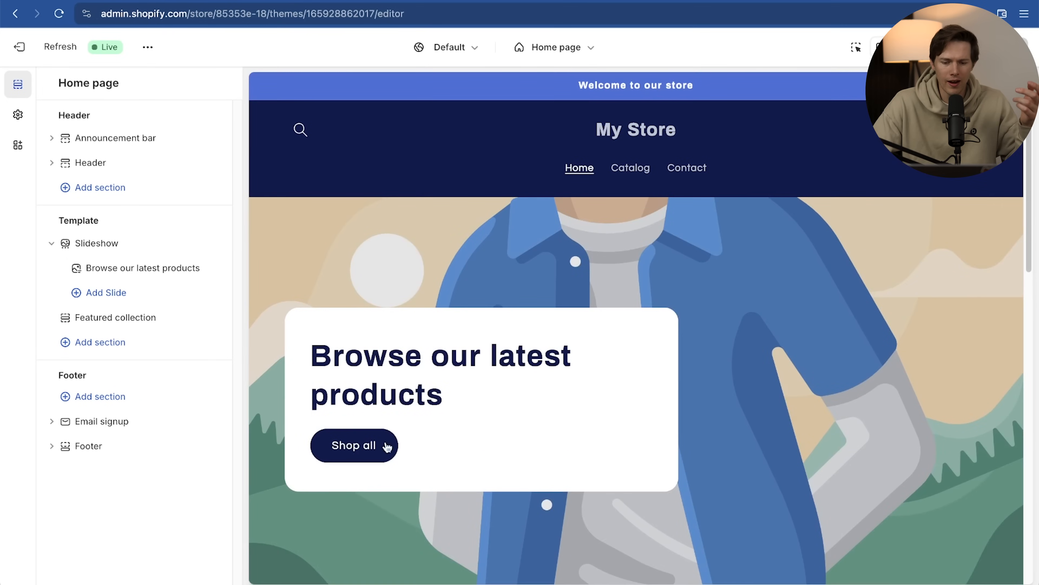
left_click(634, 168)
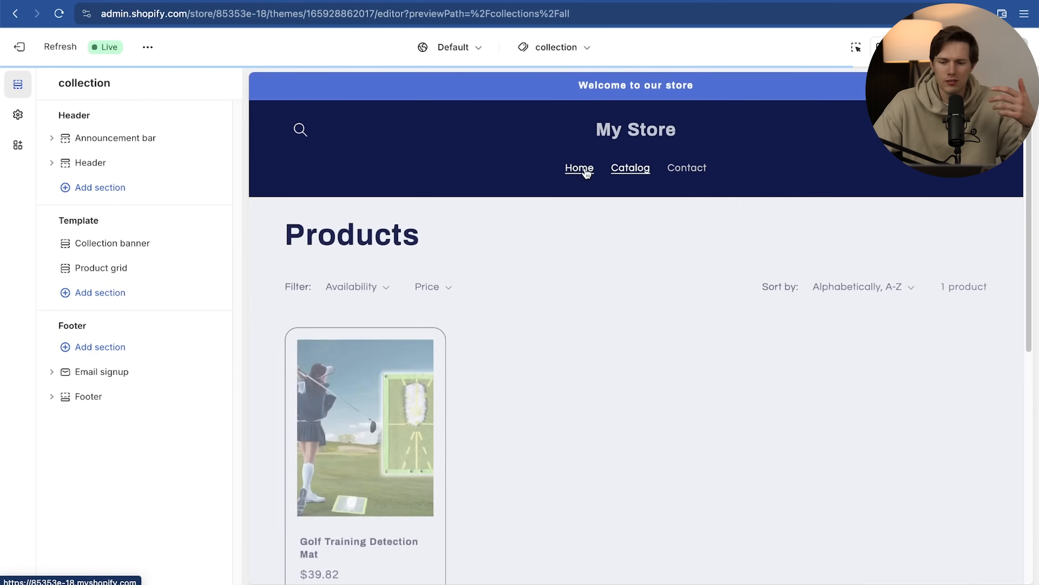
left_click(587, 172)
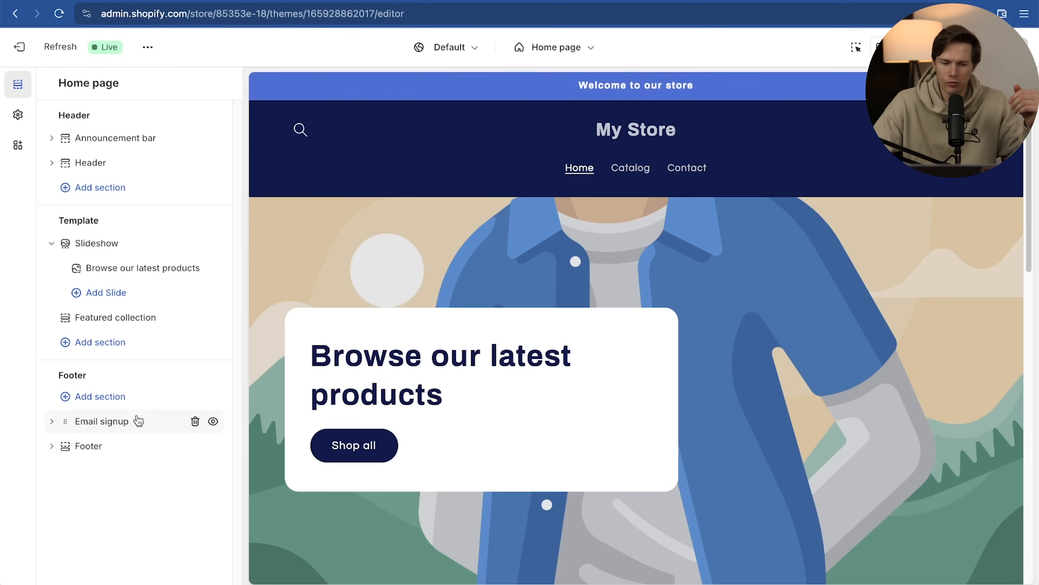
scroll(445, 345, "down", 20)
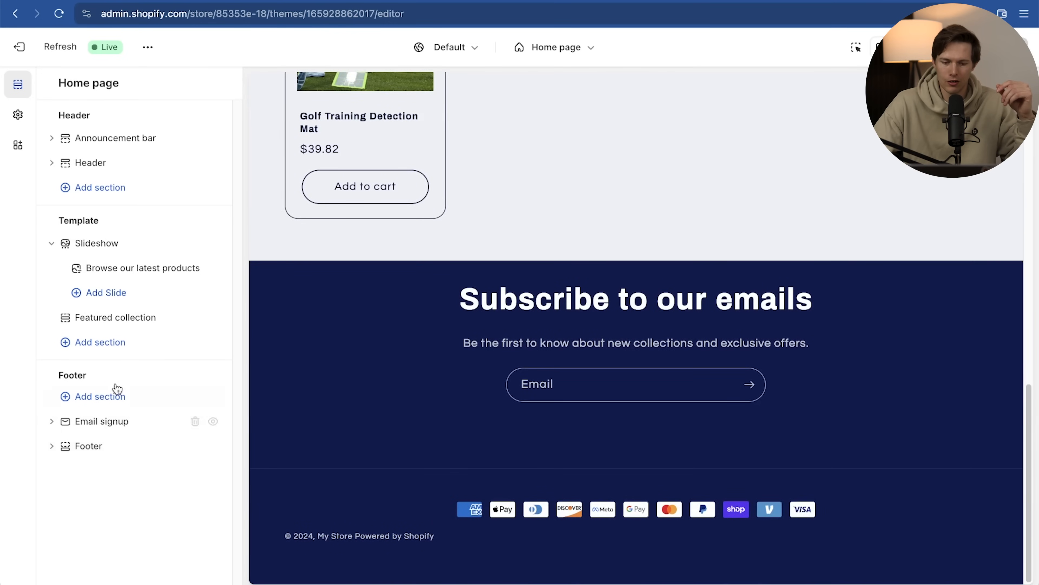
scroll(422, 355, "up", 15)
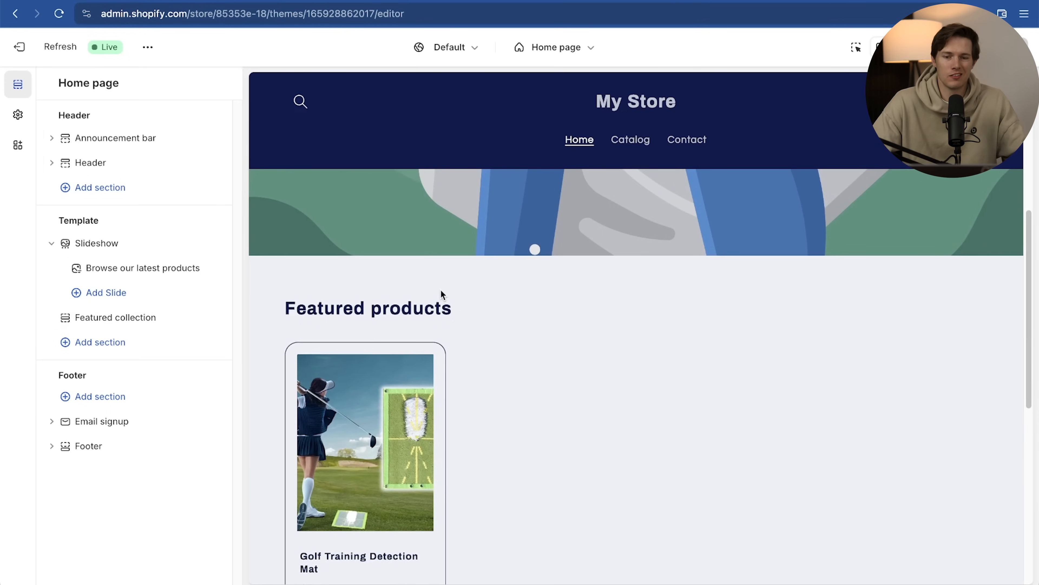
scroll(442, 289, "up", 5)
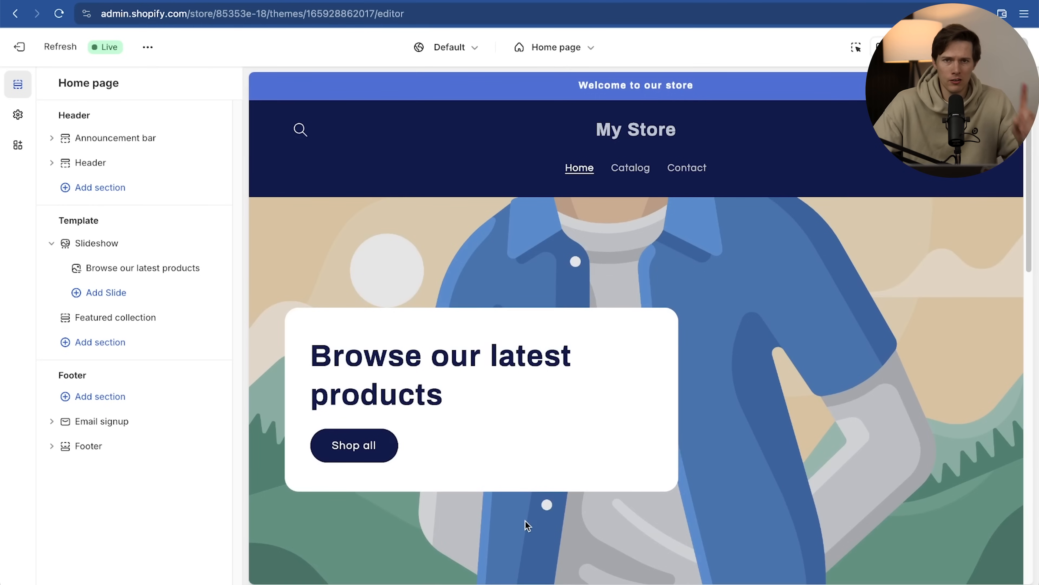
Add a Featured product section to the home page template below the Featured collection section
scroll(526, 520, "down", 3)
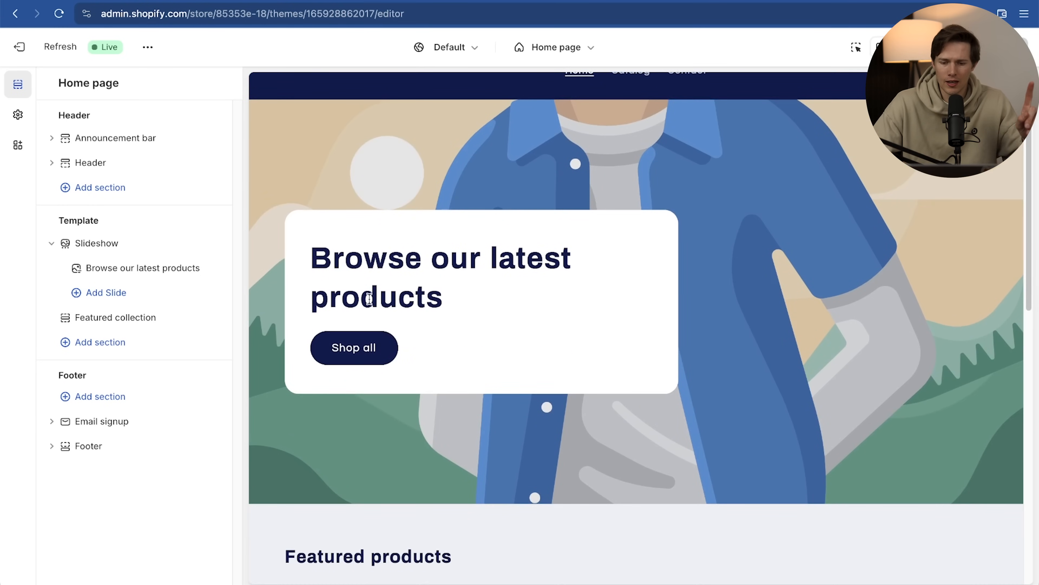
scroll(437, 321, "down", 8)
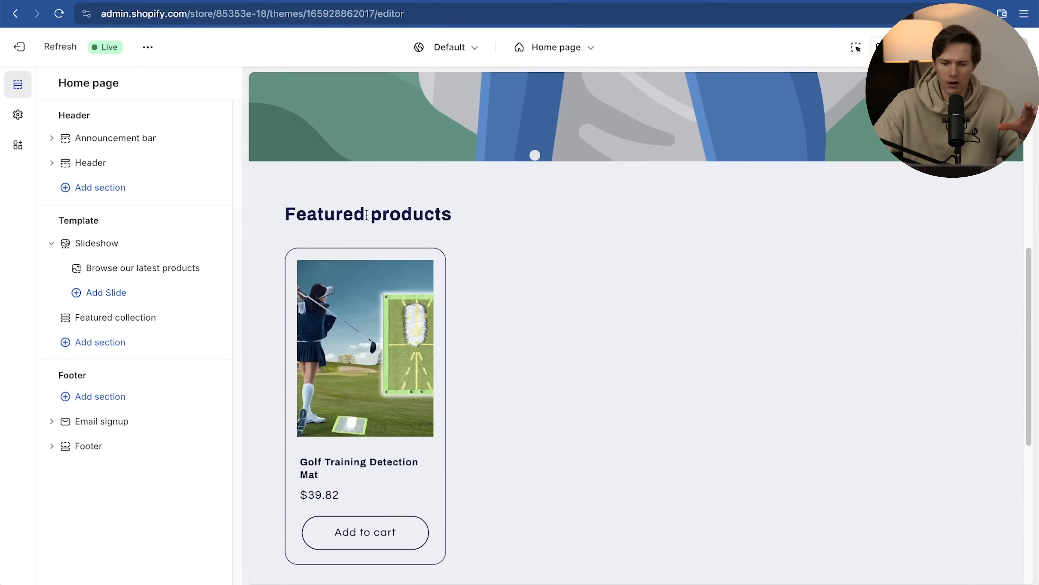
scroll(790, 514, "down", 5)
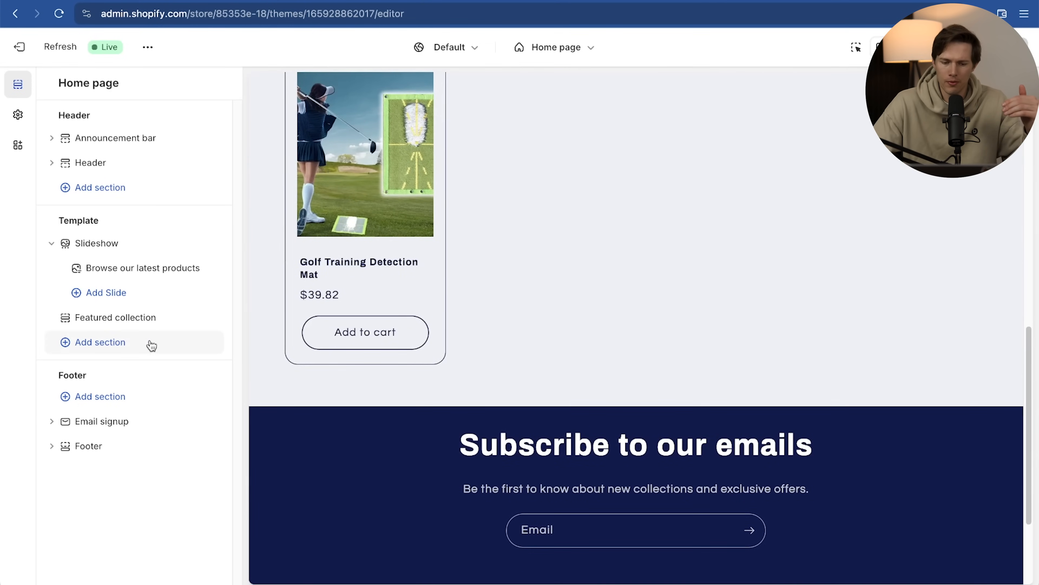
left_click(128, 344)
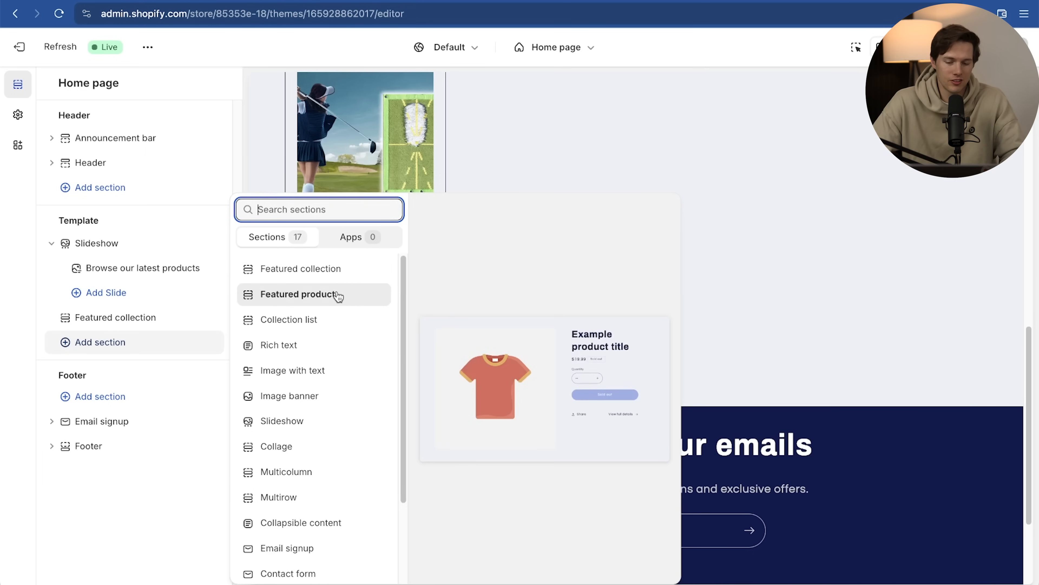
scroll(337, 299, "down", 5)
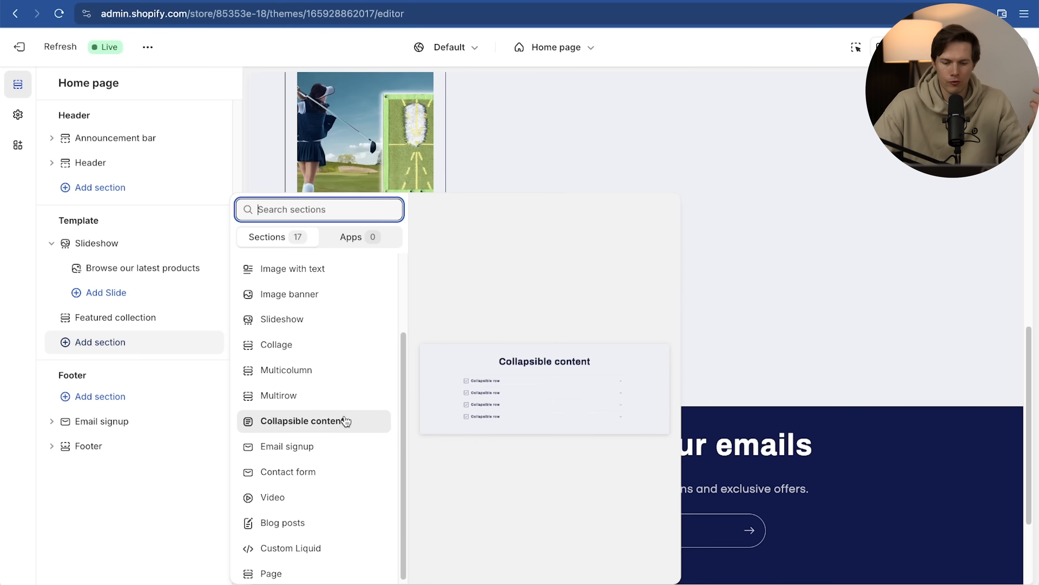
scroll(351, 292, "down", 1)
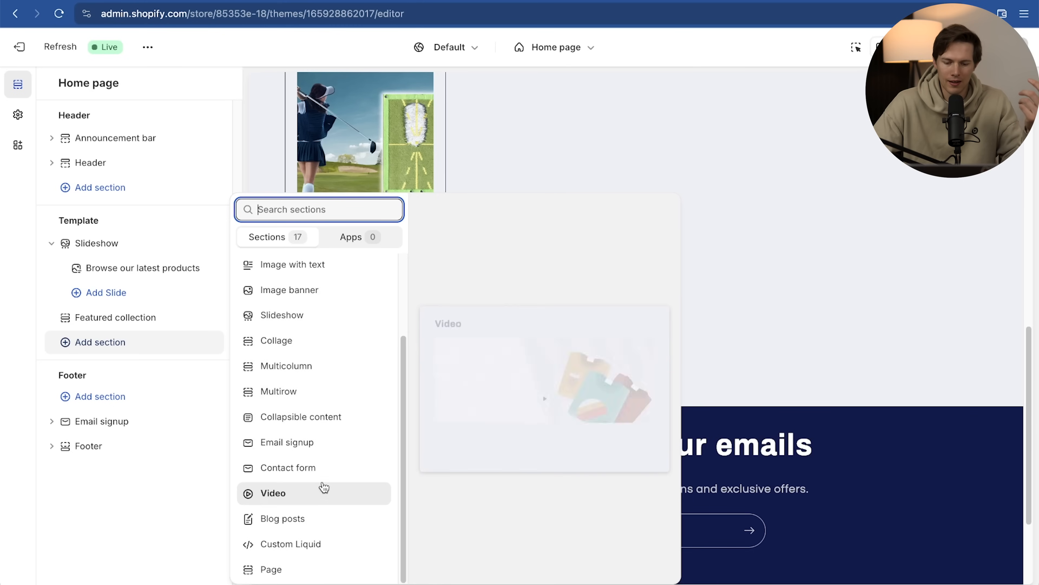
scroll(319, 512, "up", 3)
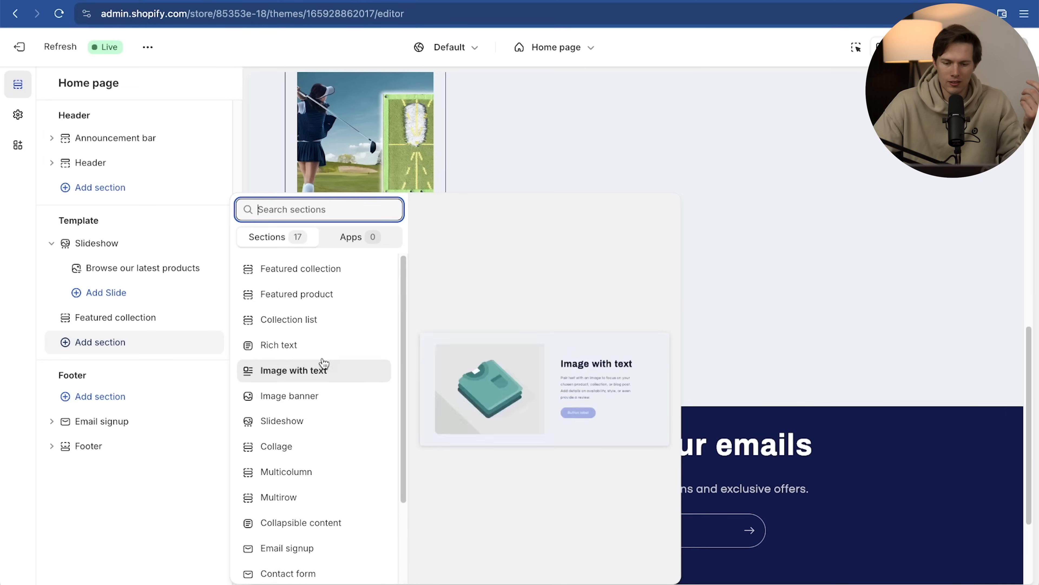
left_click(298, 294)
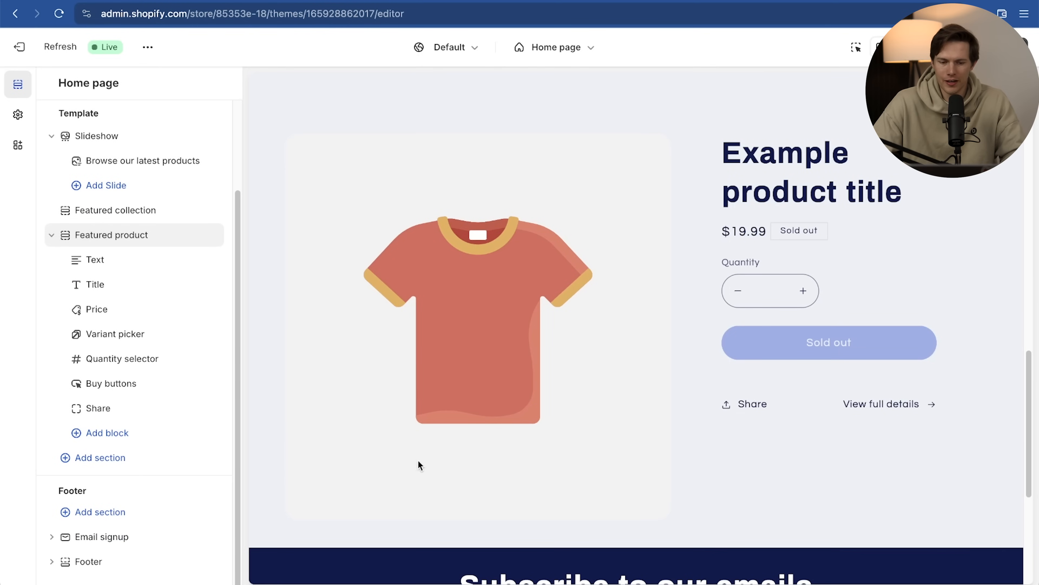
Collapse the expanded template sections and move the Featured product section above the Slideshow, directly under the header
left_click(51, 235)
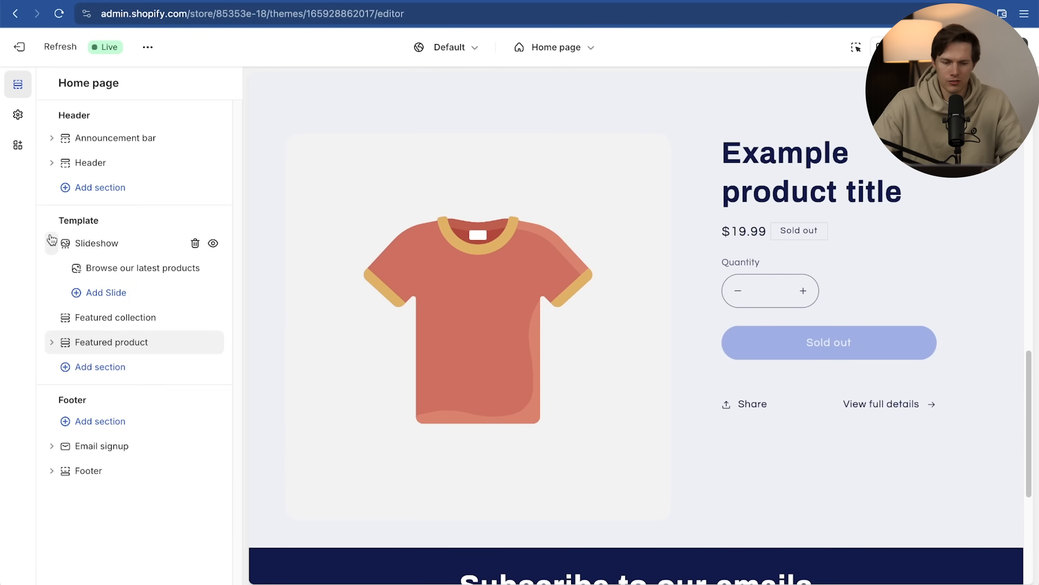
left_click(52, 243)
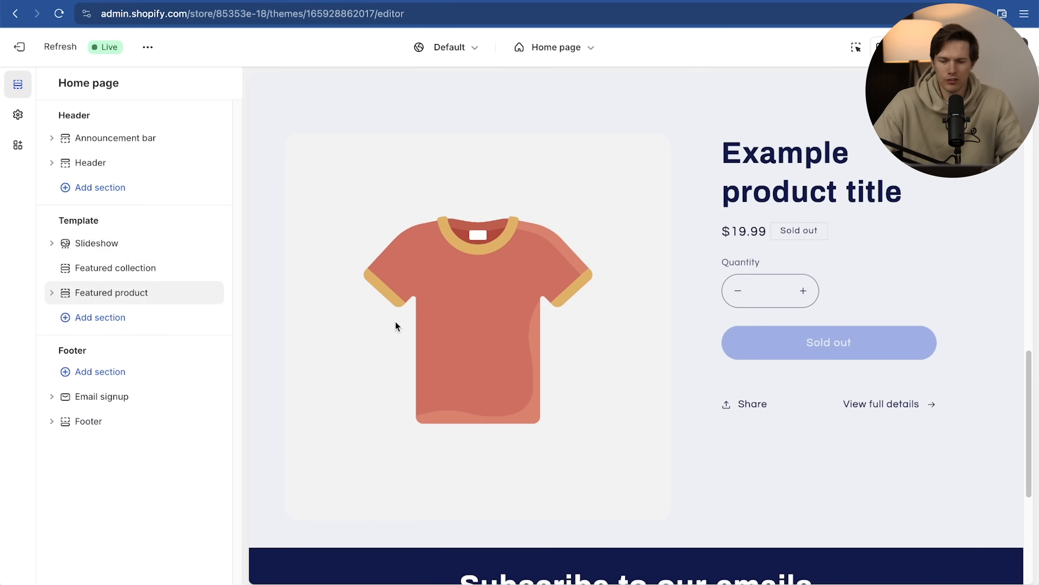
scroll(396, 327, "up", 15)
scroll(396, 326, "down", 6)
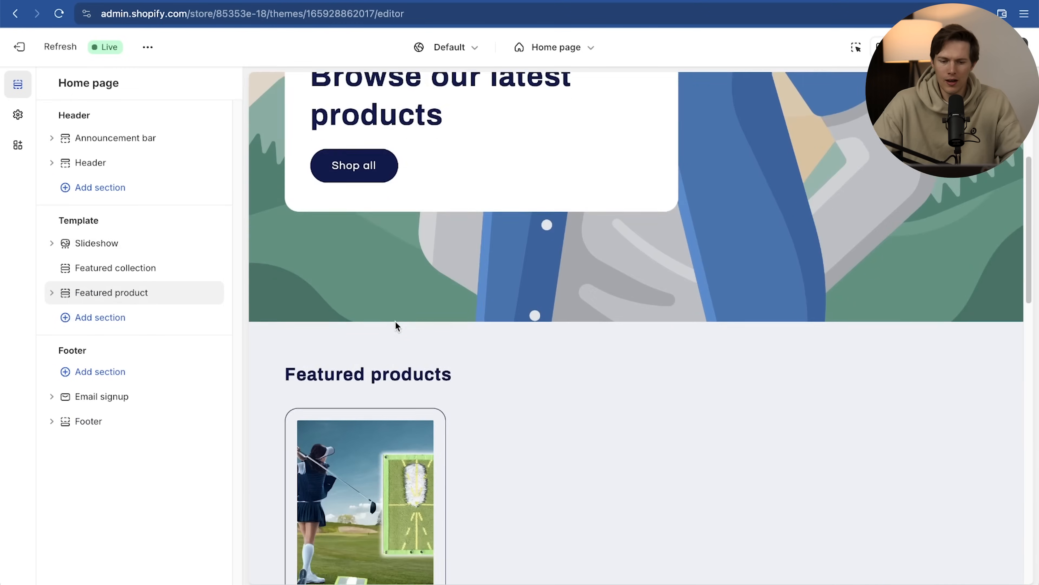
scroll(395, 321, "down", 10)
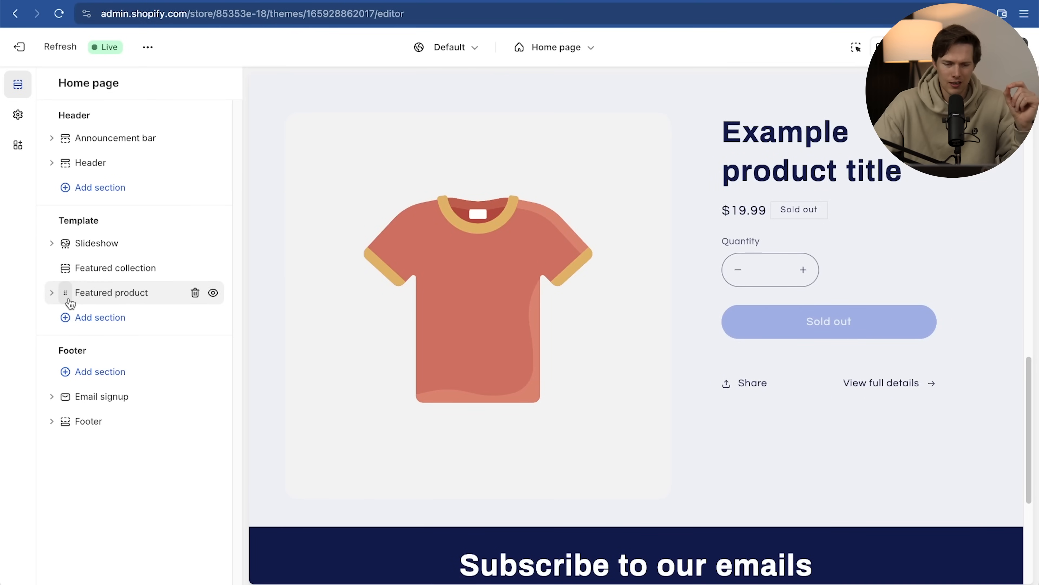
left_click_drag(69, 302, 71, 250)
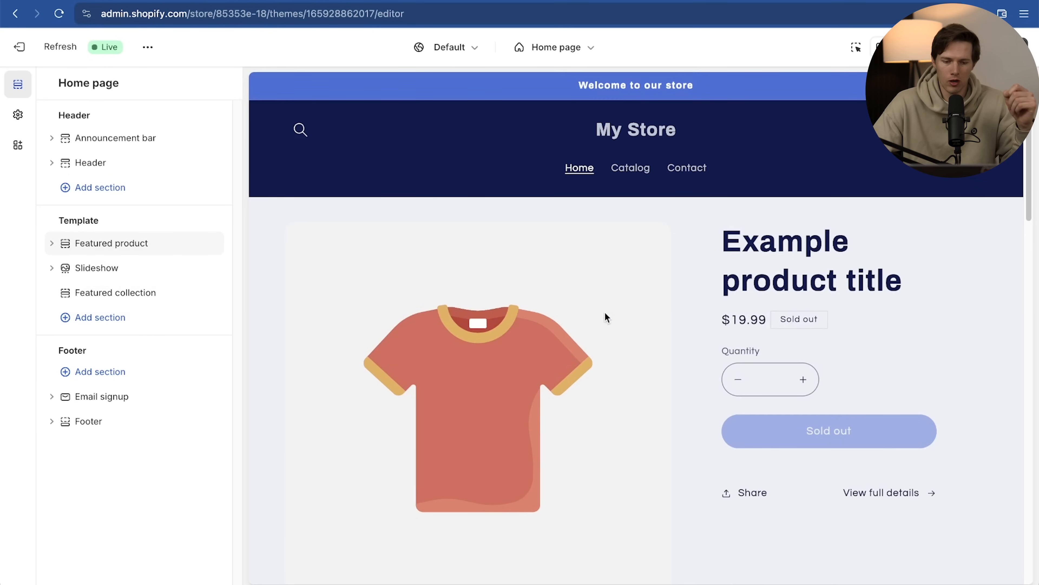
Assign the Golf Training Detection Mat as the product of the Featured product section
left_click(80, 243)
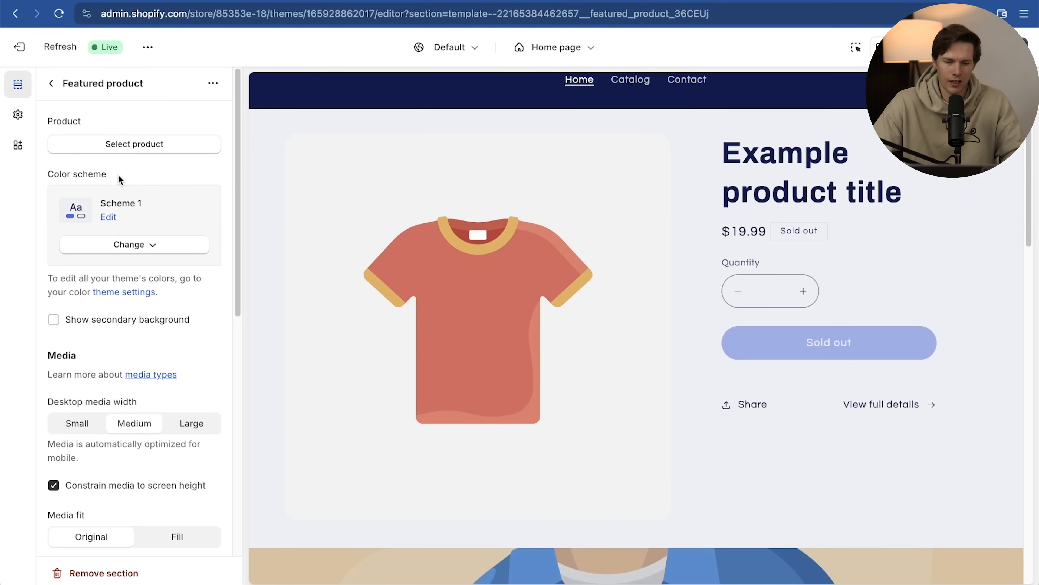
left_click(145, 146)
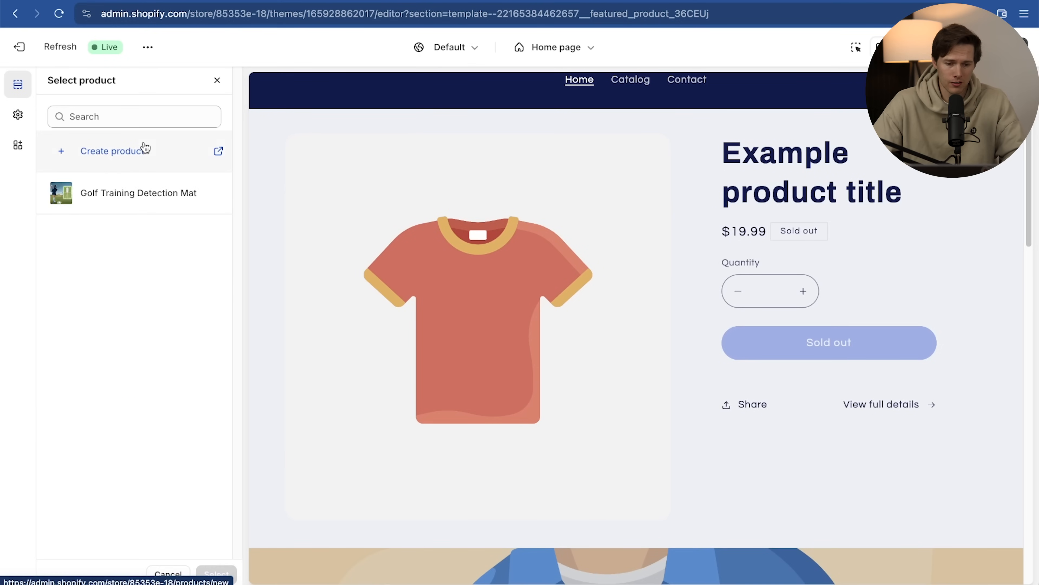
left_click(135, 199)
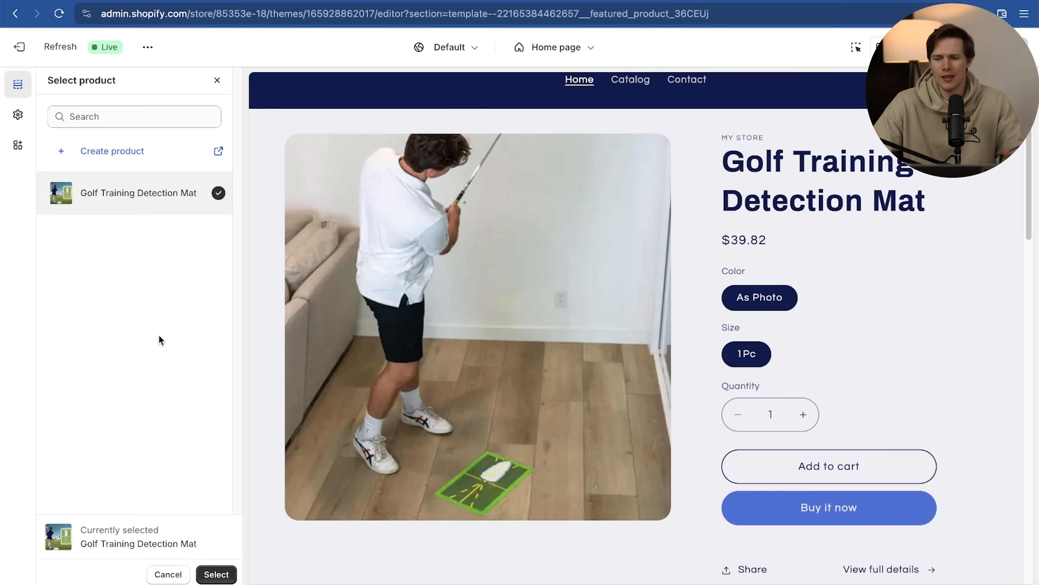
left_click(217, 573)
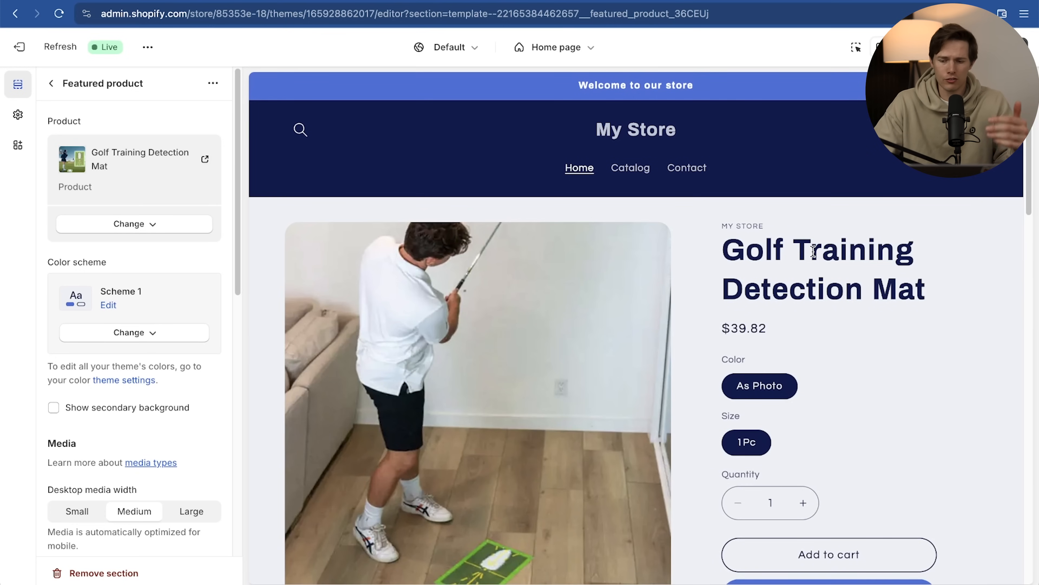
Examine the featured product in the preview, try its Buy it now checkout, and return to the home page
scroll(908, 359, "down", 4)
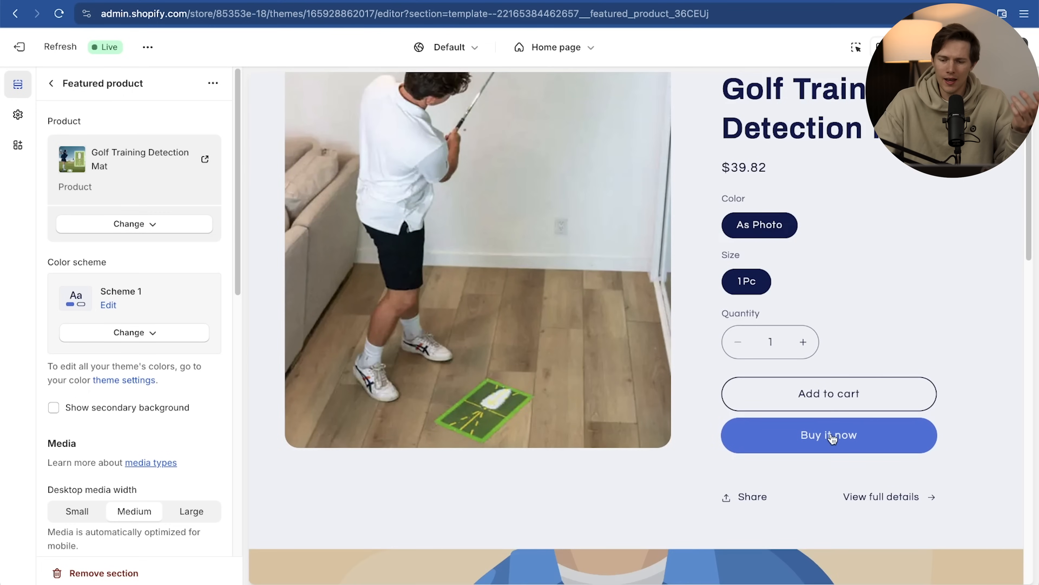
scroll(839, 364, "up", 4)
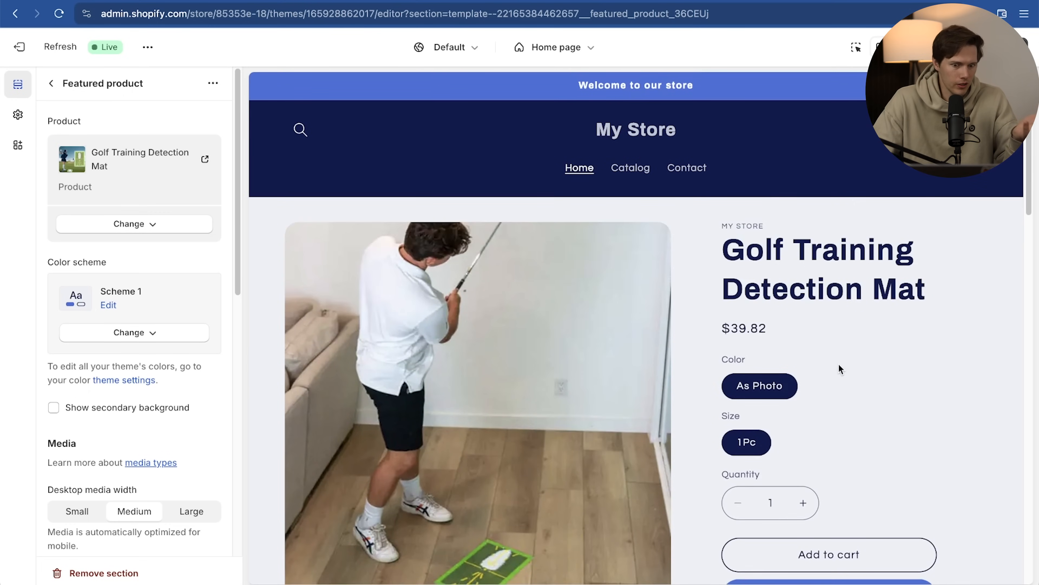
scroll(839, 364, "down", 4)
left_click(839, 364)
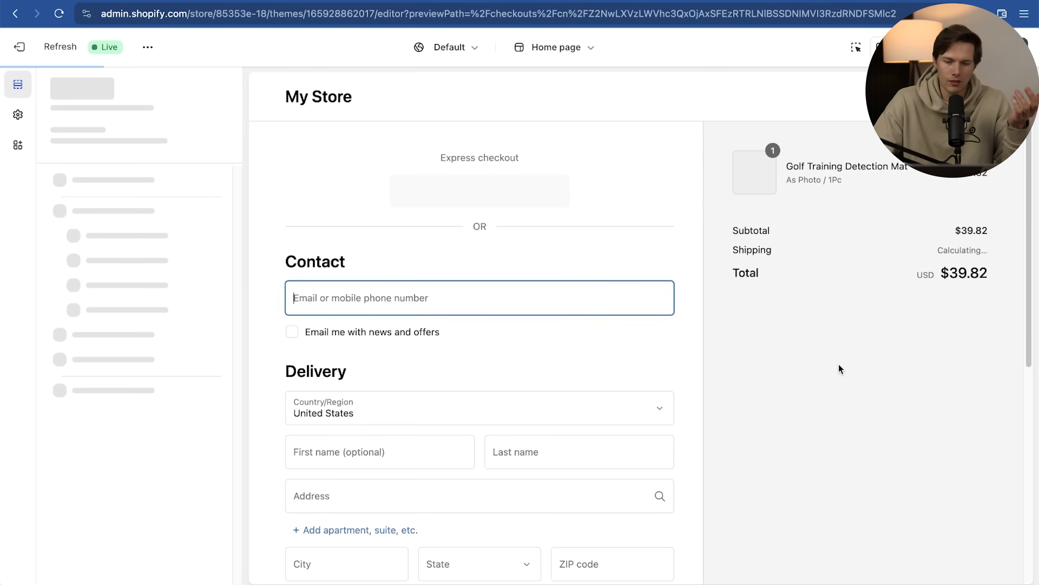
left_click(325, 99)
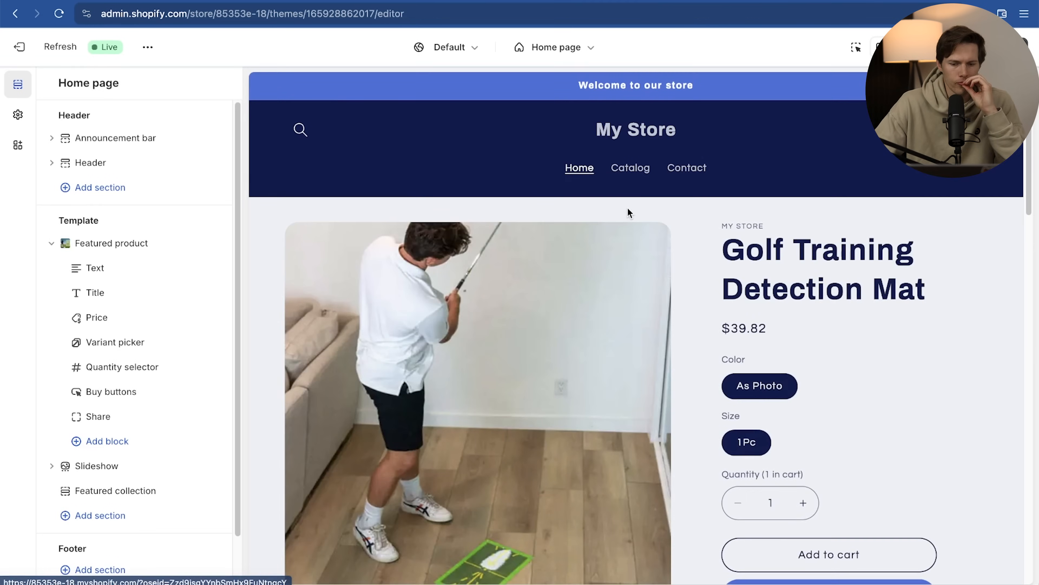
scroll(774, 254, "down", 4)
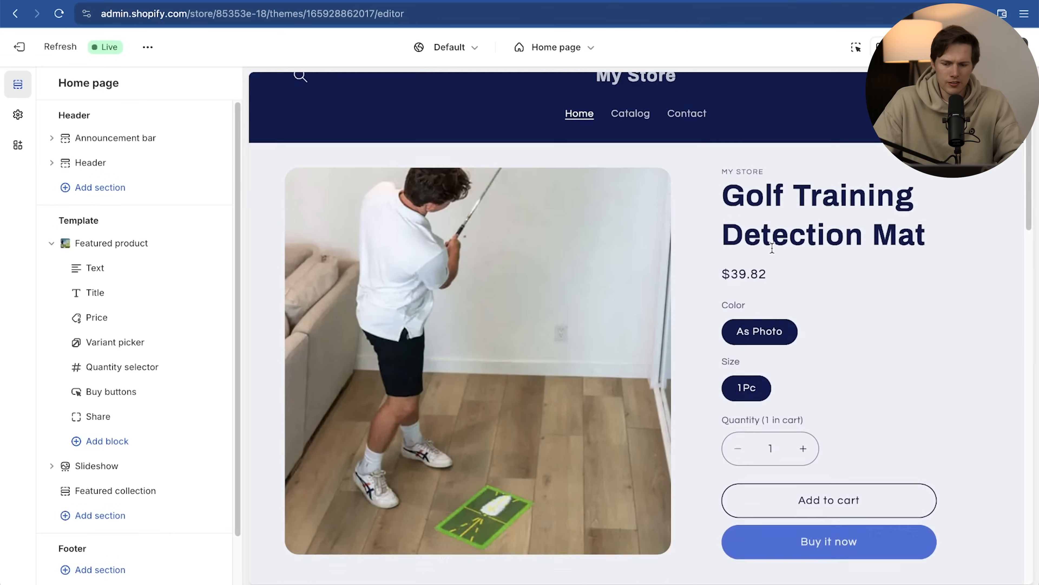
Remove the Slideshow and Featured collection sections from the home page template and check the shortened page
scroll(773, 254, "down", 8)
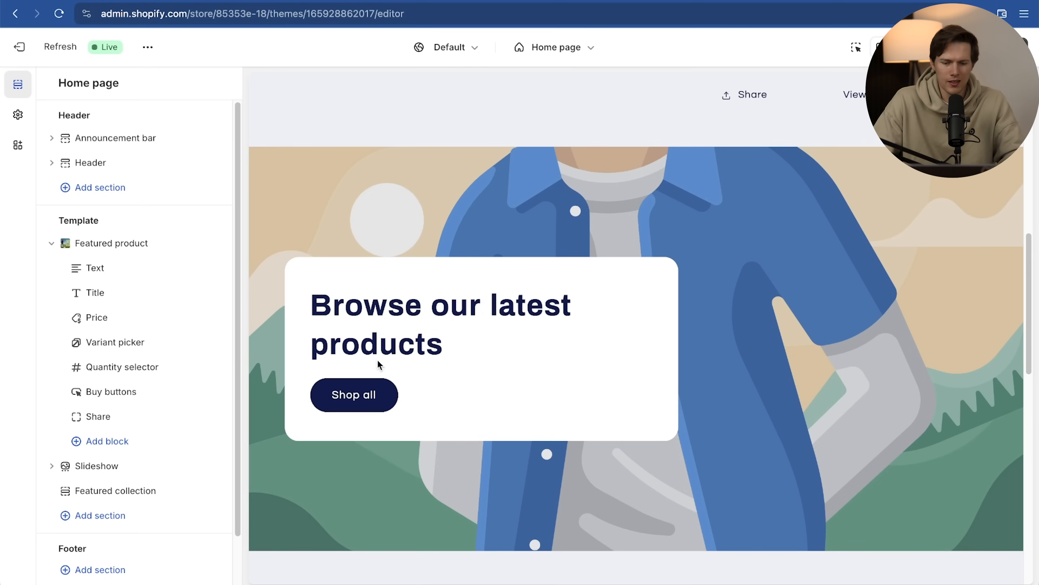
left_click(50, 246)
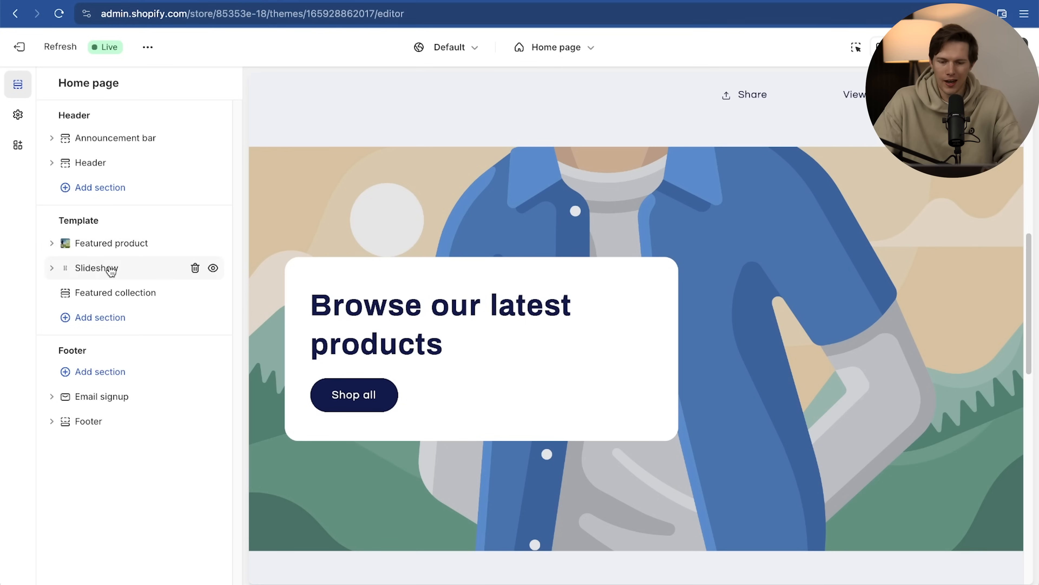
left_click(196, 268)
scroll(585, 332, "up", 5)
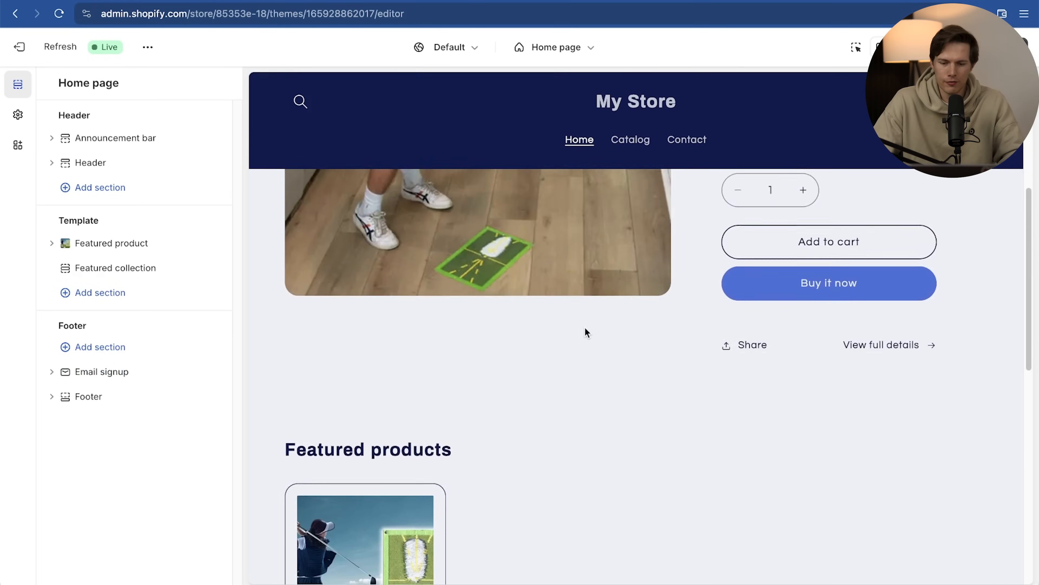
scroll(585, 328, "down", 12)
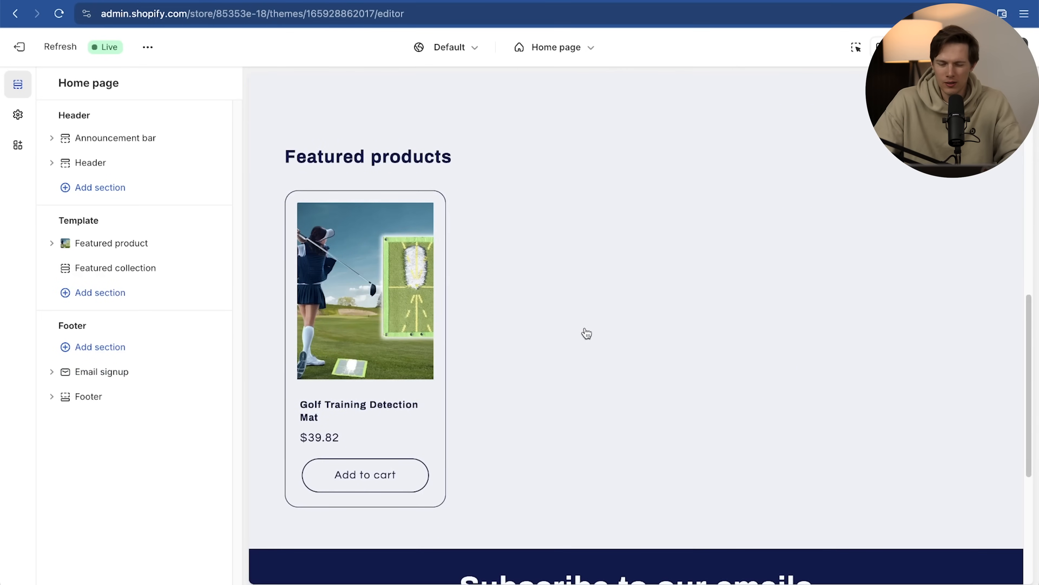
mouse_move(156, 271)
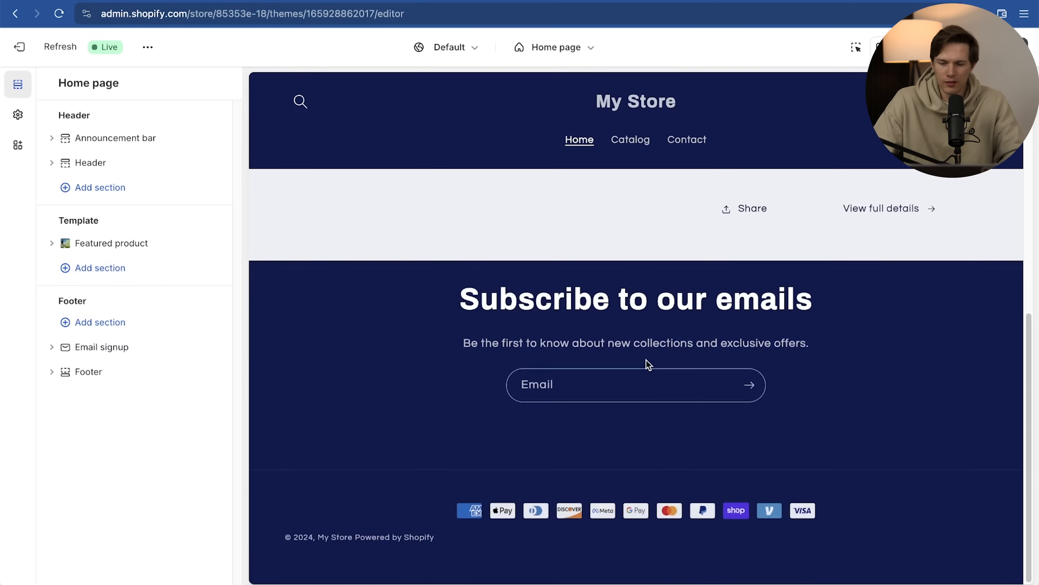
scroll(646, 362, "up", 10)
scroll(647, 362, "down", 6)
scroll(648, 365, "down", 5)
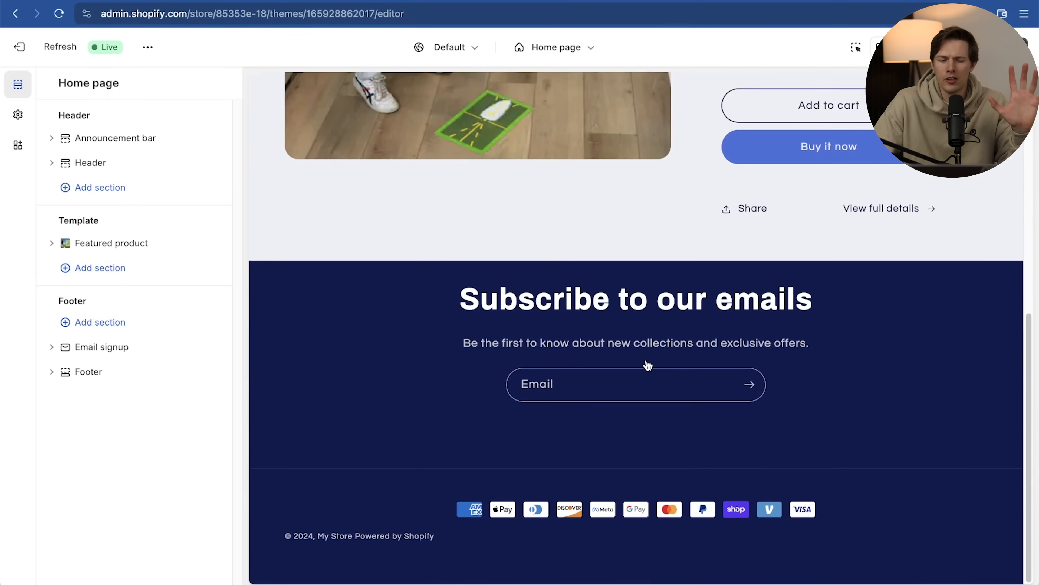
Add an Image with text section below the featured product and set its desktop image placement to Image second
left_click(105, 273)
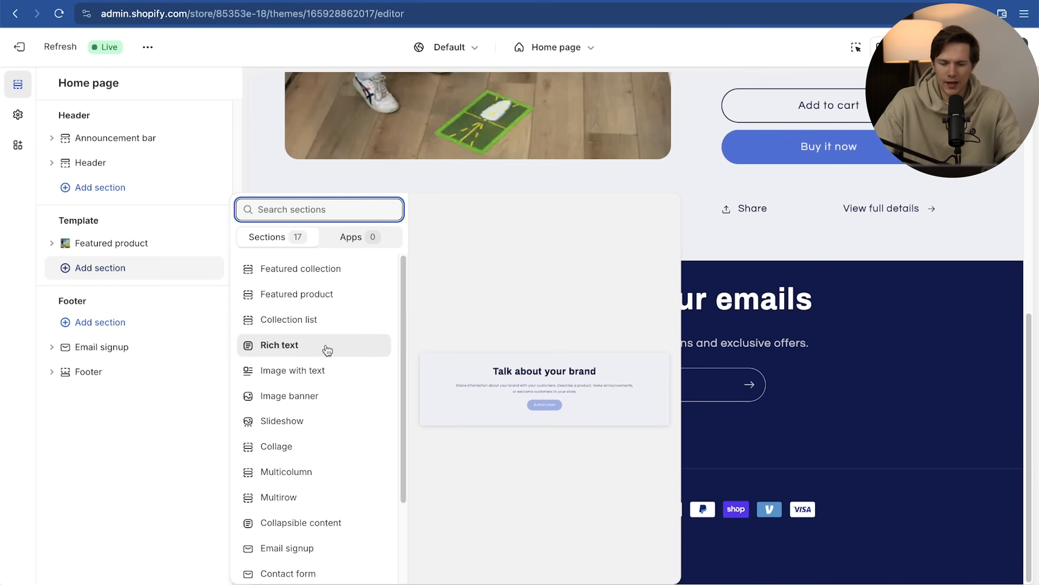
left_click(322, 370)
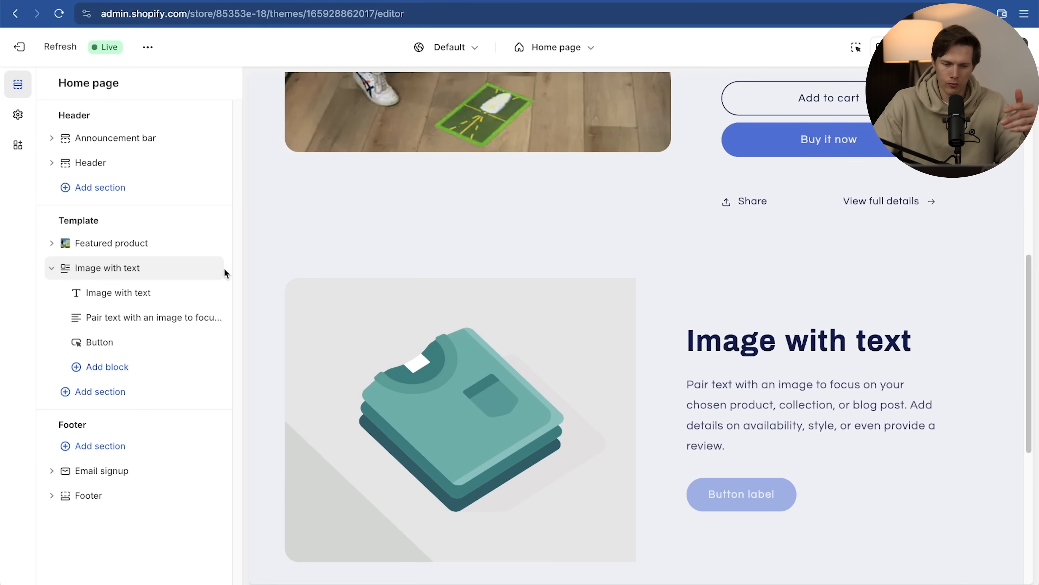
left_click(108, 269)
scroll(151, 284, "down", 3)
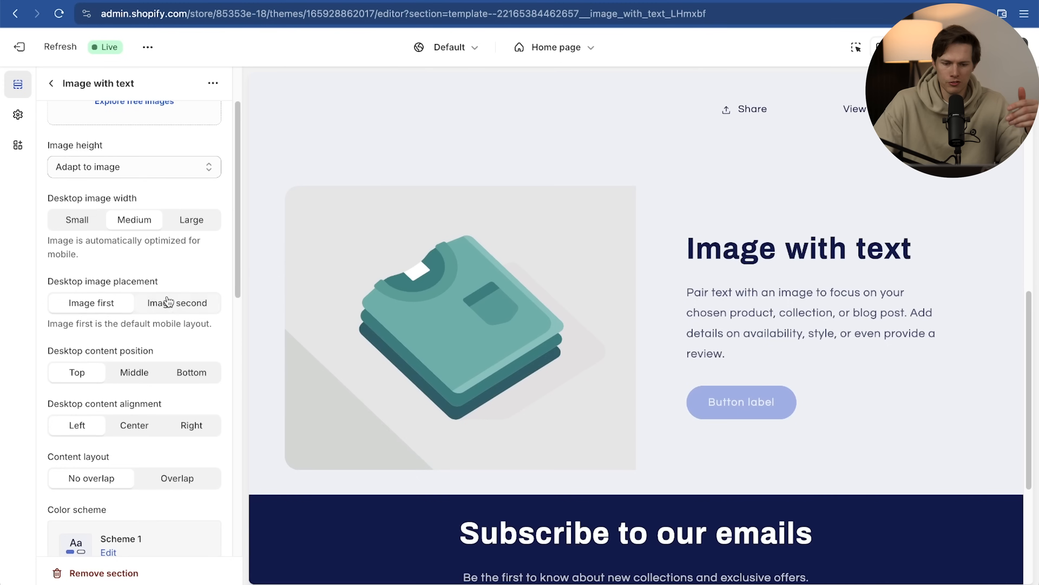
left_click(171, 303)
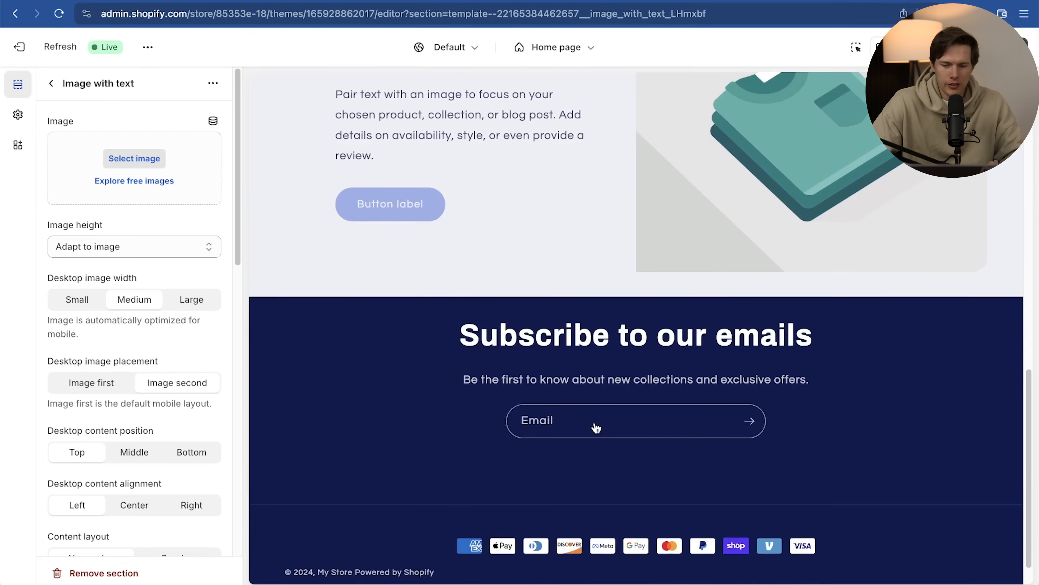
Set the Image with text section's image to the bdMxNJZpVYYTxhe photo of a male golfer beside the mat
scroll(595, 423, "up", 10)
scroll(486, 392, "down", 3)
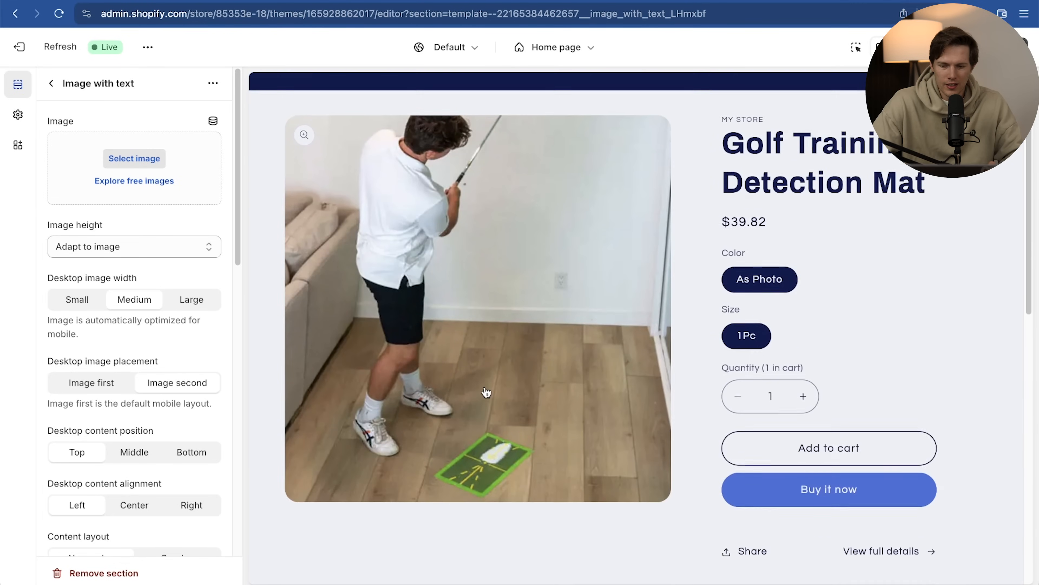
scroll(474, 400, "down", 8)
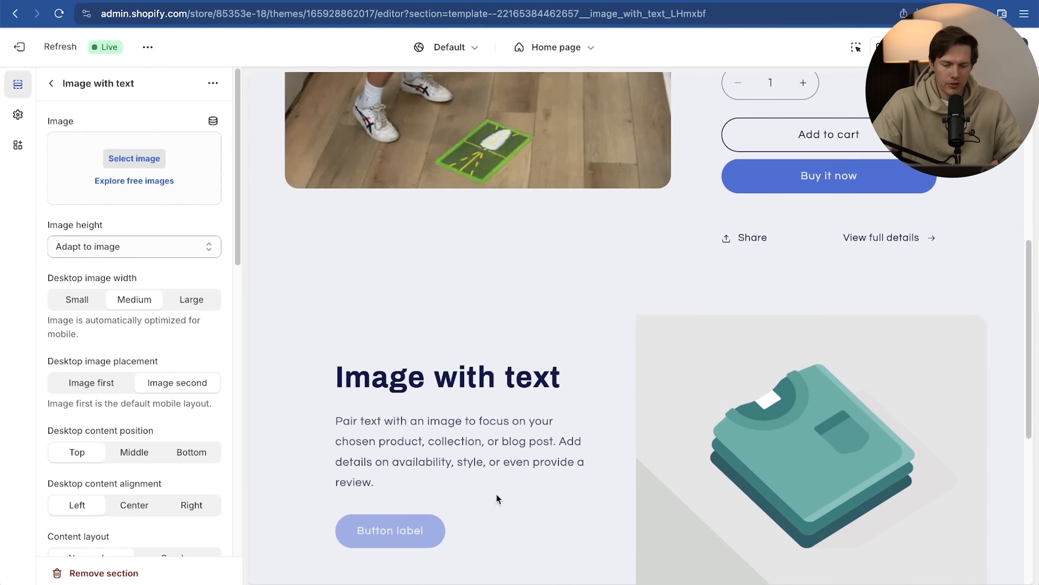
left_click(134, 158)
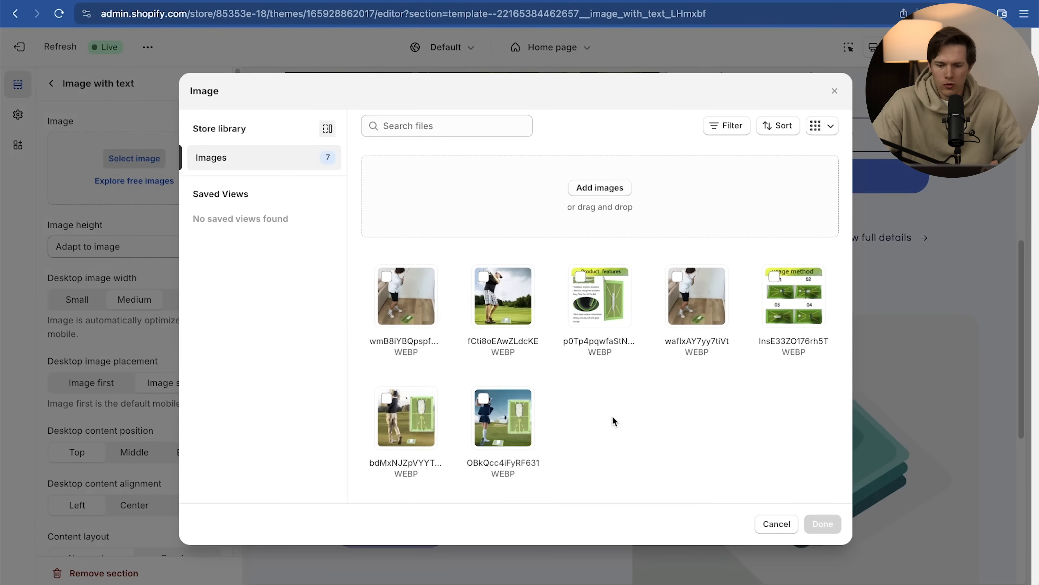
left_click(407, 422)
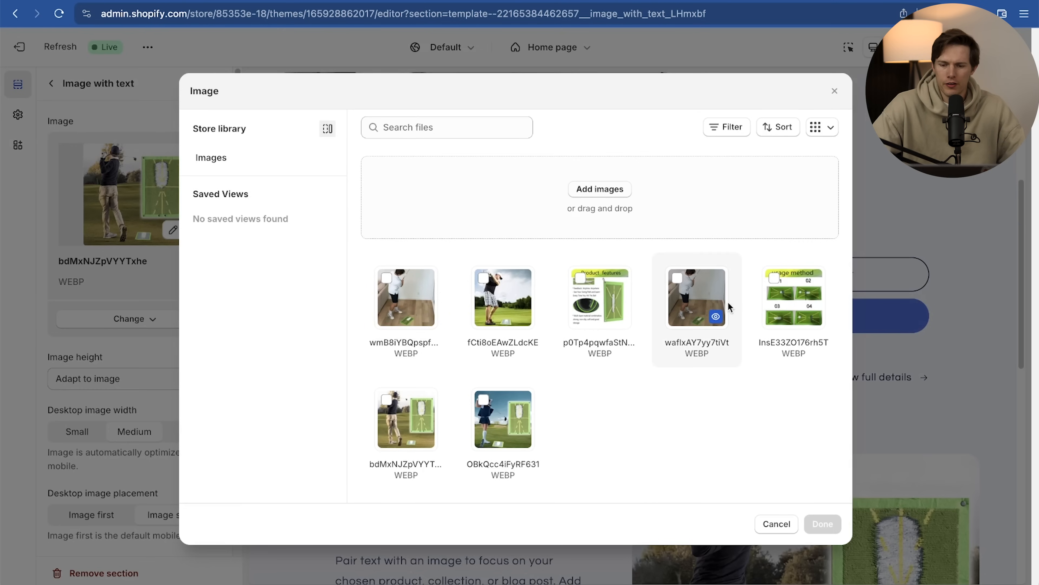
Change the Image with text section's image to the "Product features" graphic from the store library
left_click(600, 293)
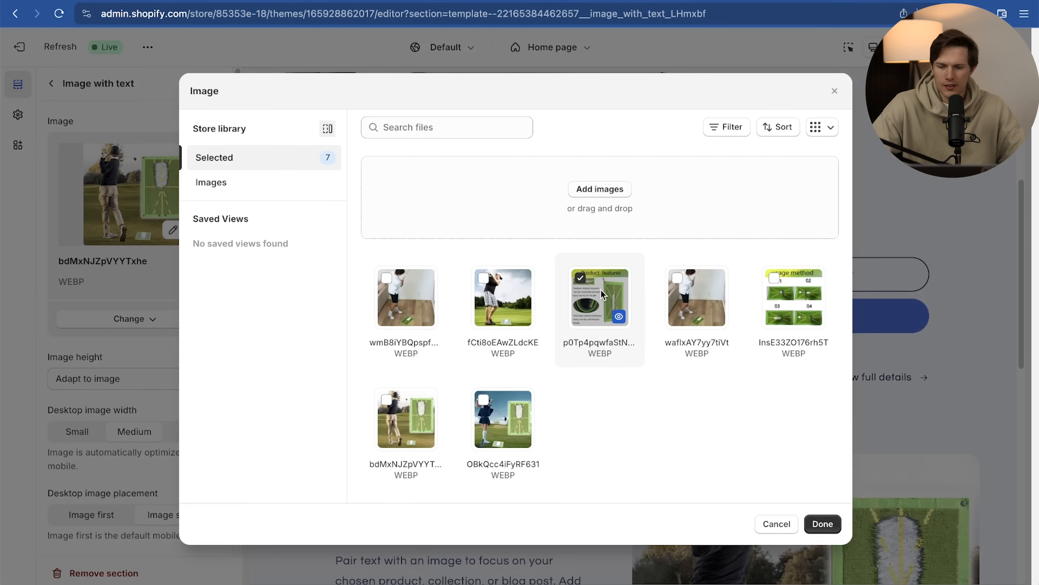
left_click(829, 524)
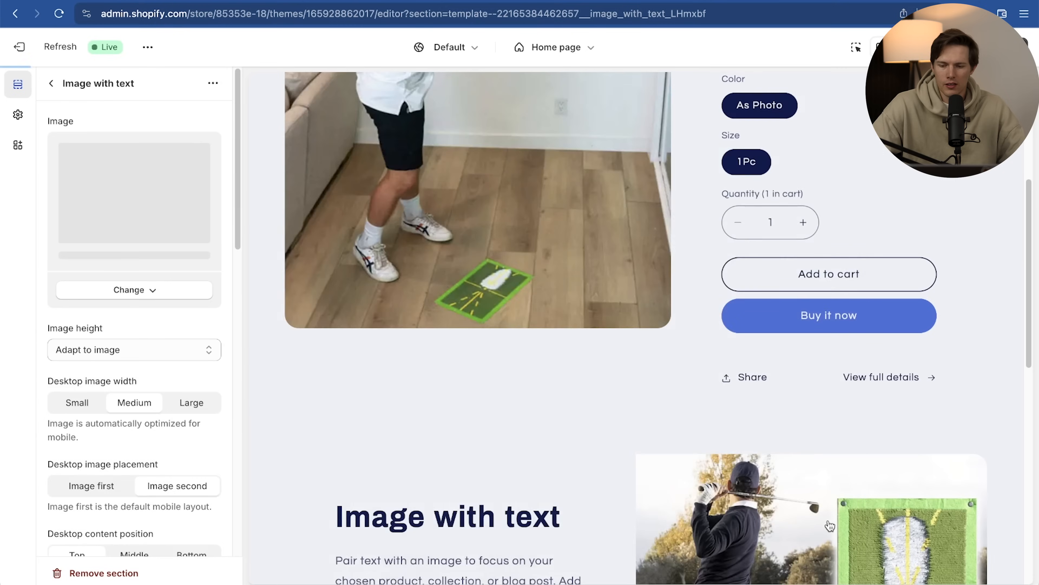
scroll(652, 351, "down", 5)
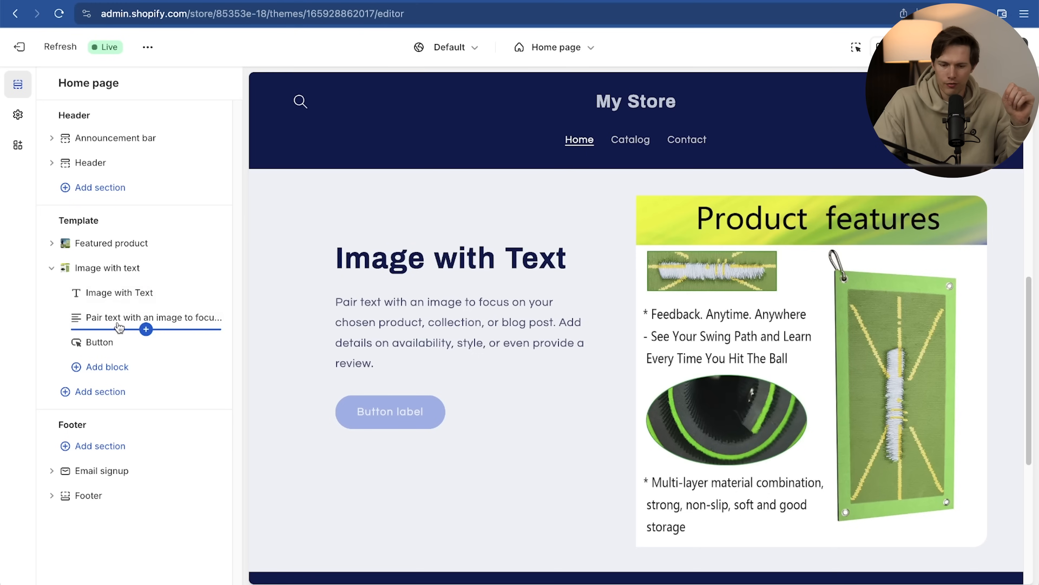
Change the heading of the Image with text section to "A Perfect Swing"
left_click_drag(335, 302, 407, 303)
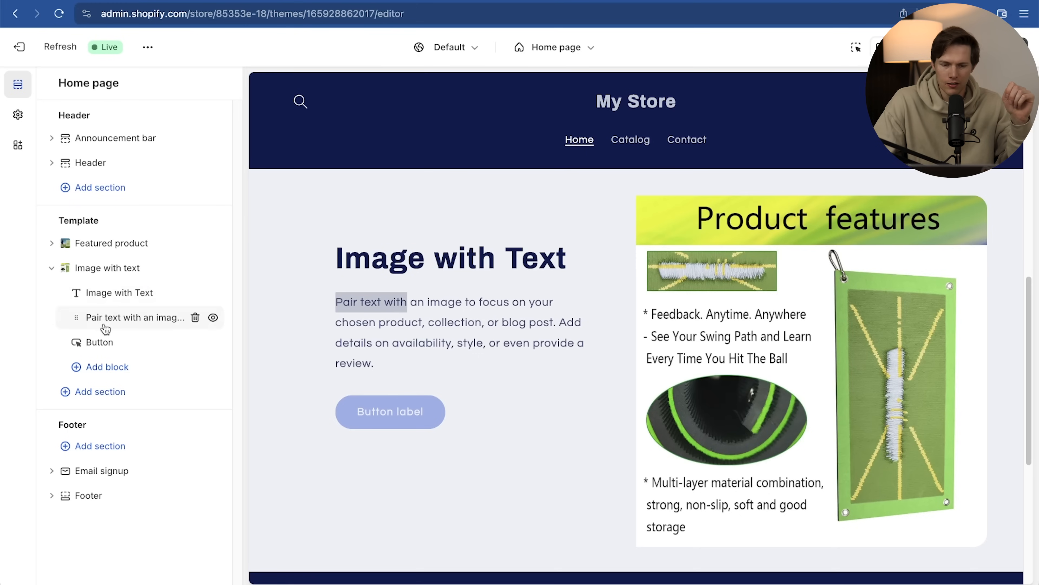
left_click(105, 293)
left_click(151, 175)
key("super+a")
type("A Perfect Swing")
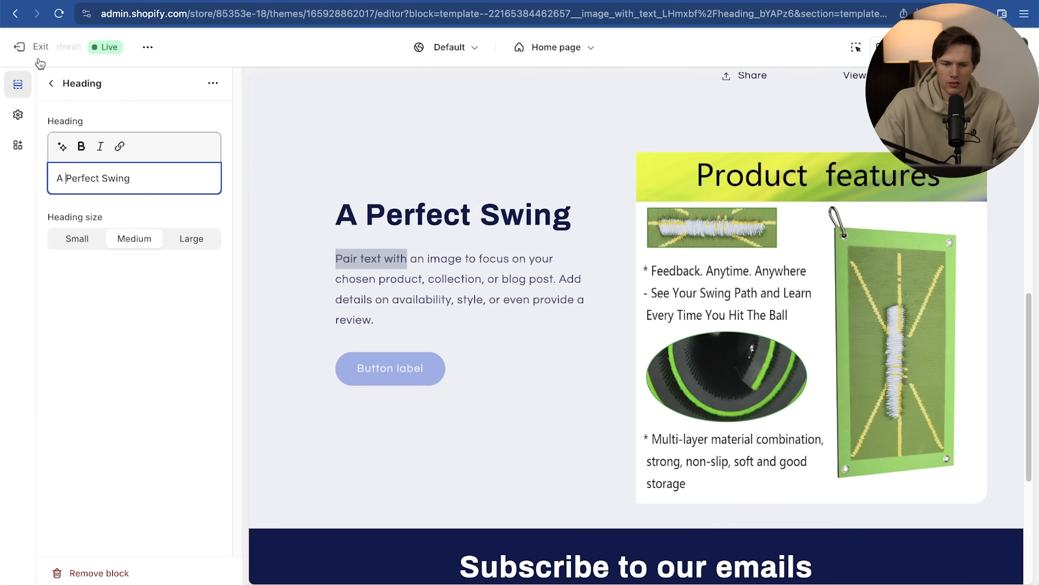
left_click(50, 85)
Replace the section's body text with the short description from "Elevate your golf game with our precision training mat" to "Your journey to a better game starts here!"
left_click(126, 316)
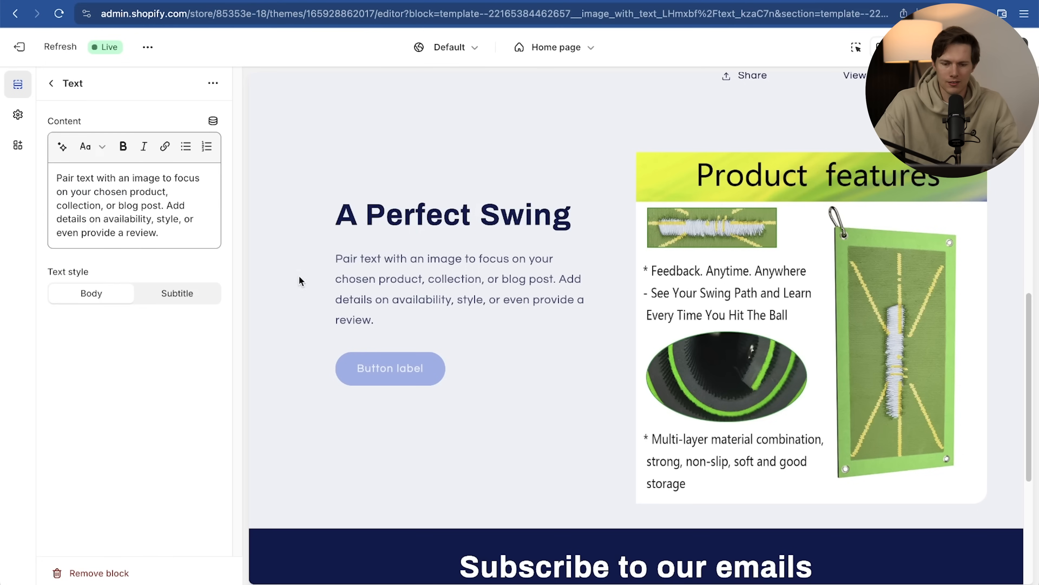
key("super+a")
key("BackSpace")
type("Elevate your golf game with our precision training mat. Instantly see and correct your swing with color-changing technology. Portable and durable, it's perfect for all skill levels. Achieve a more consistent, powerful swing wherever you practice. Your journey to a better game starts here!")
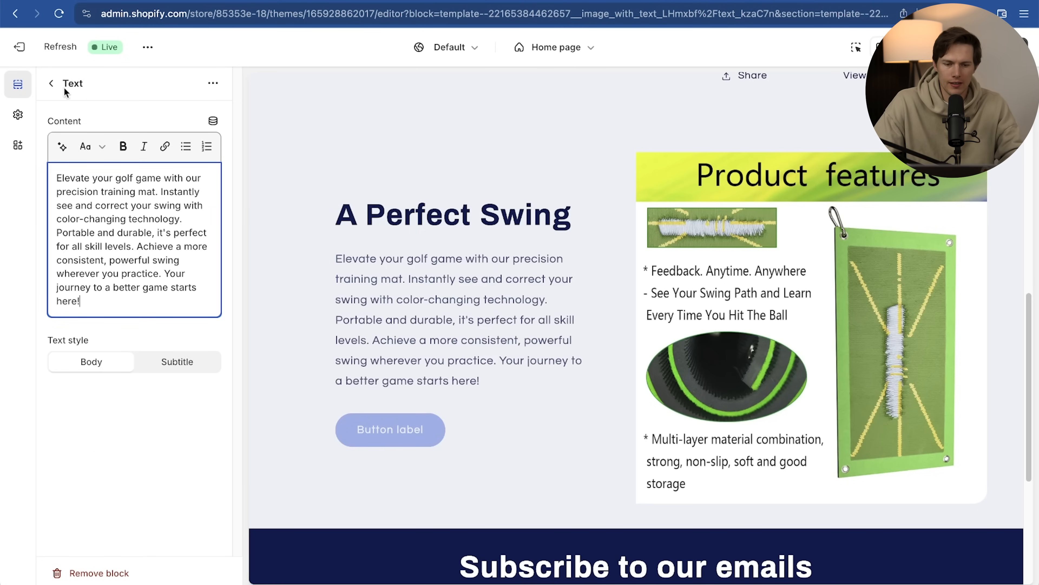
left_click(51, 84)
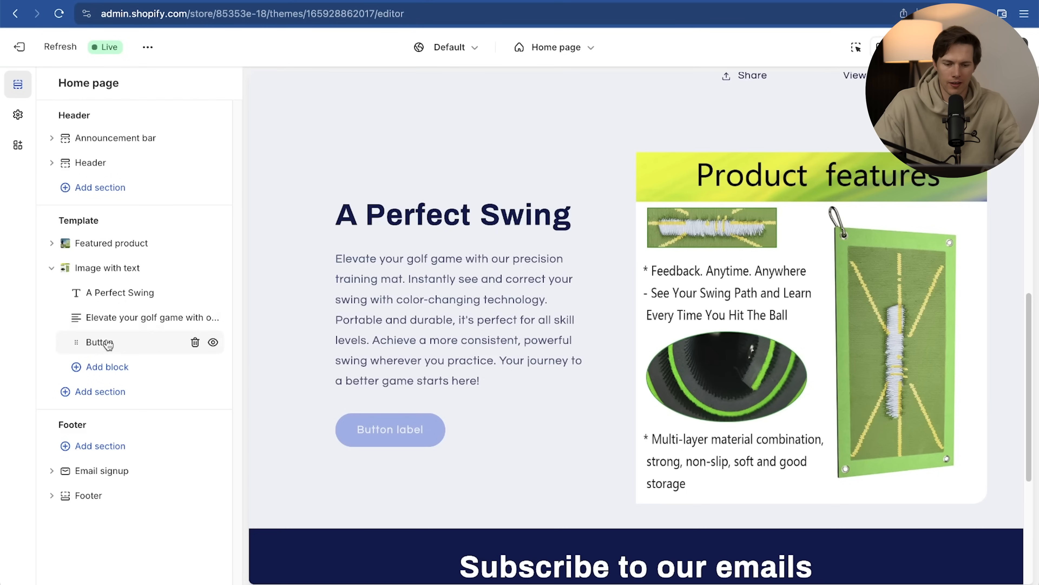
Label the section's button "Order Now" and link it to the Golf Training Detection Mat product
left_click(125, 347)
left_click(119, 146)
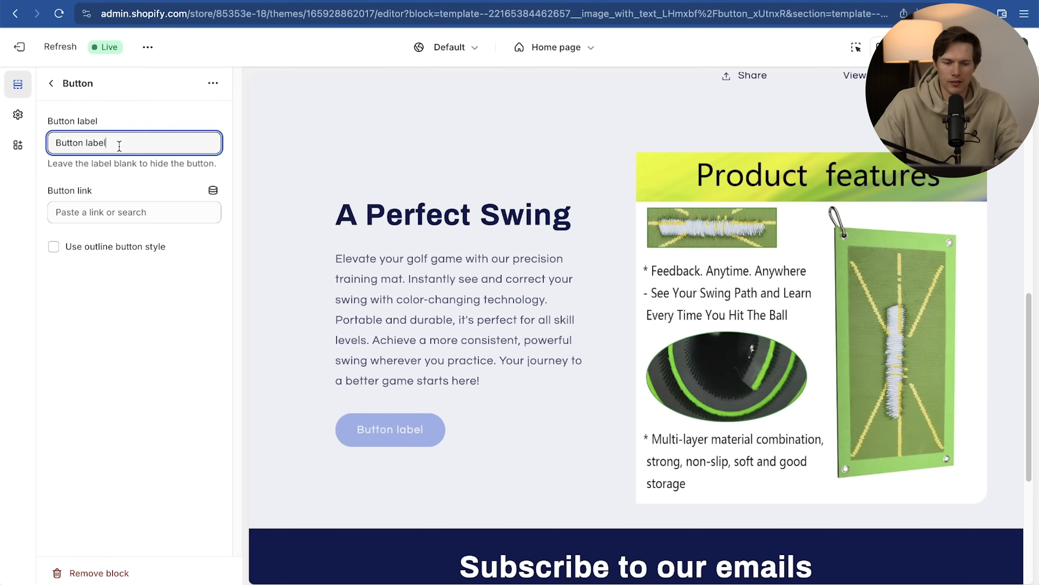
key("super+a")
type("Order ")
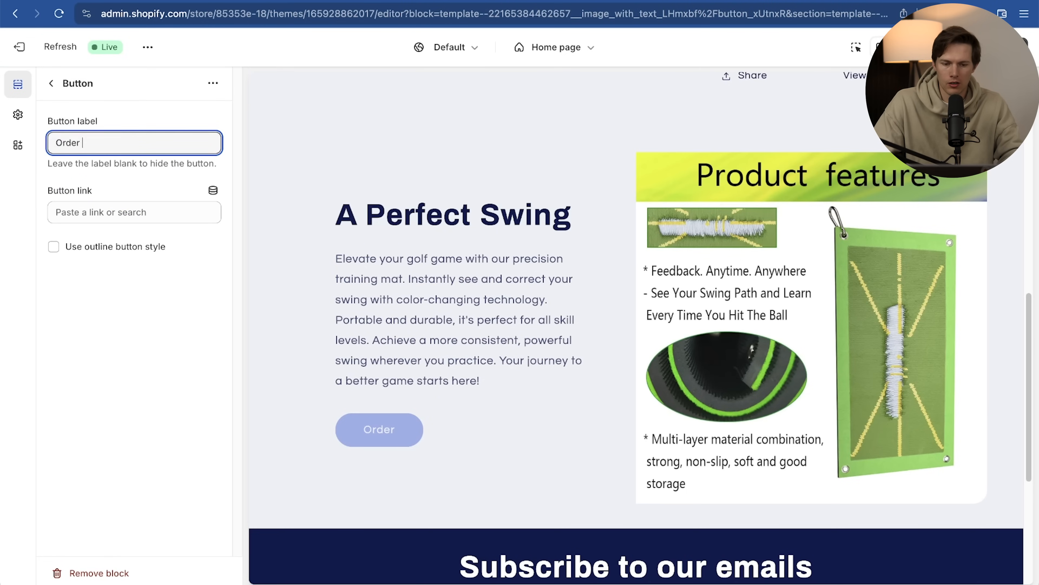
type("Now")
left_click(122, 212)
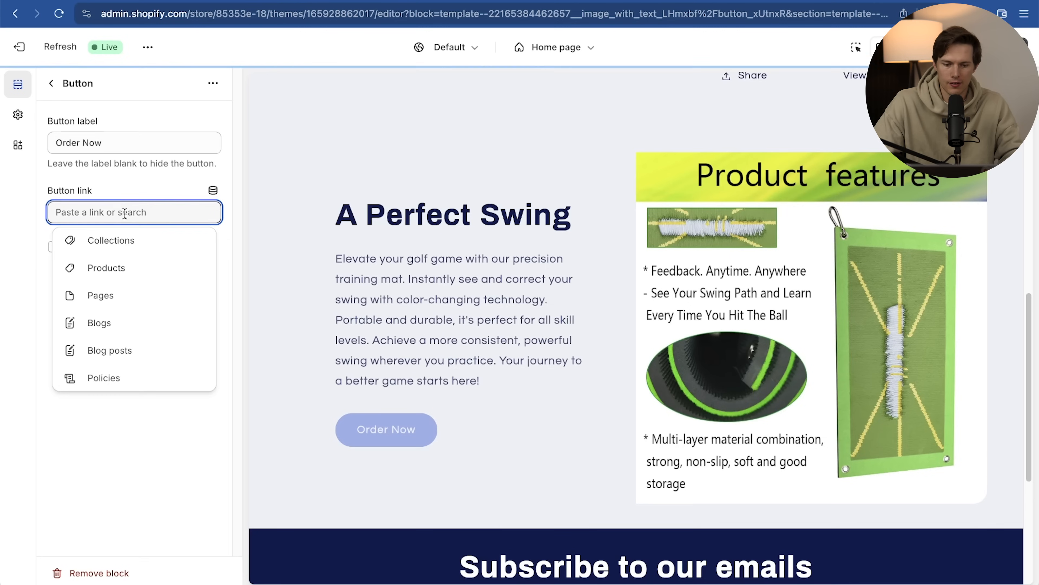
left_click(123, 269)
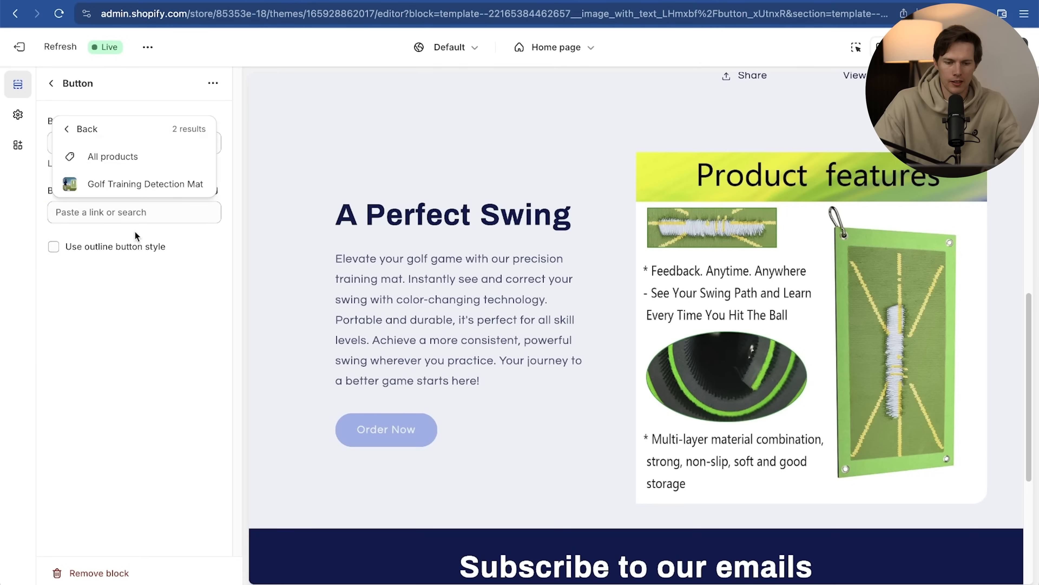
left_click(128, 184)
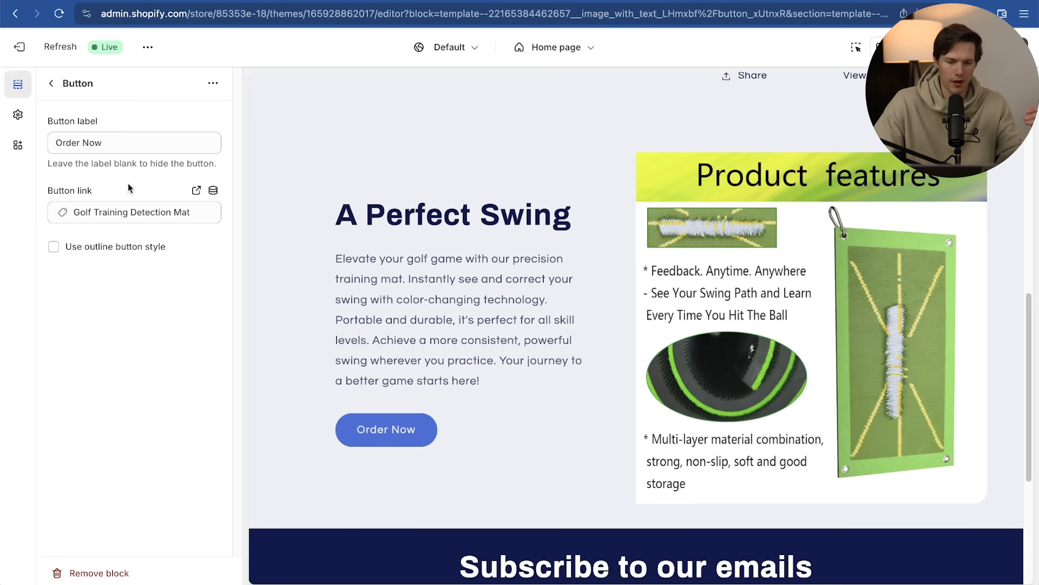
Try the outline button style on the Order Now button, switch it off again and leave the button settings
left_click(102, 251)
left_click(102, 251)
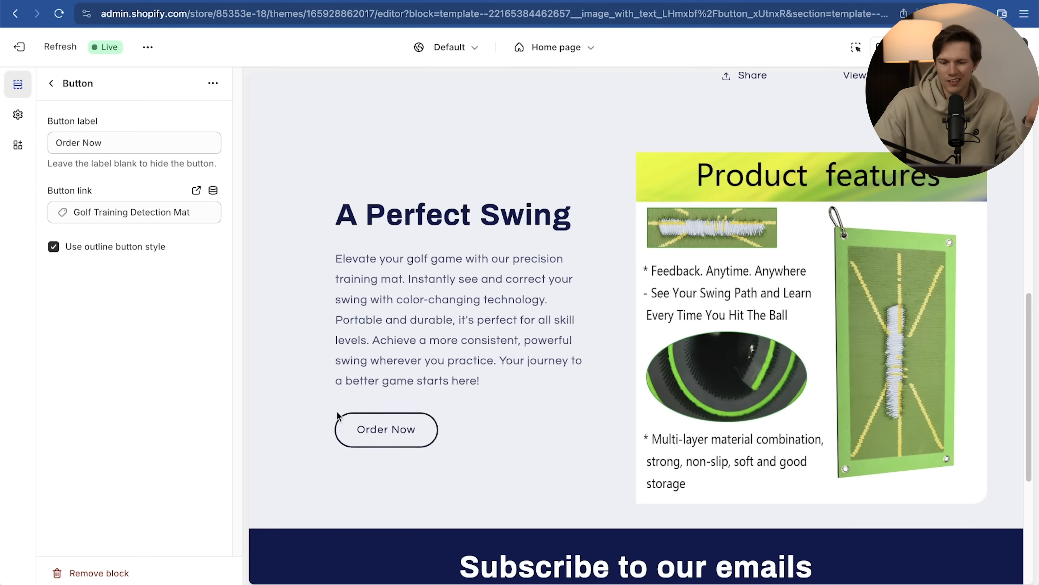
left_click(114, 253)
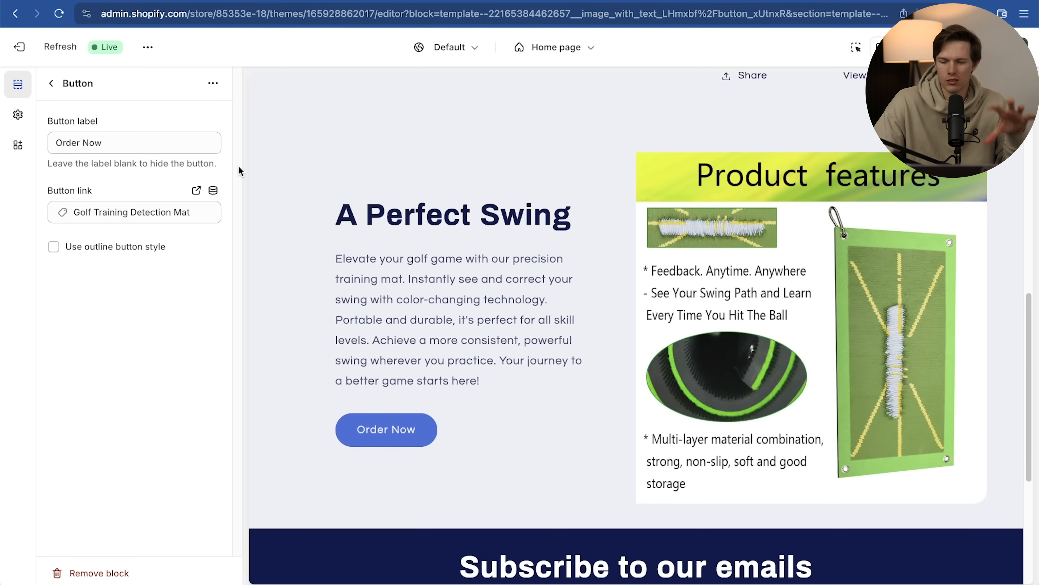
left_click(54, 85)
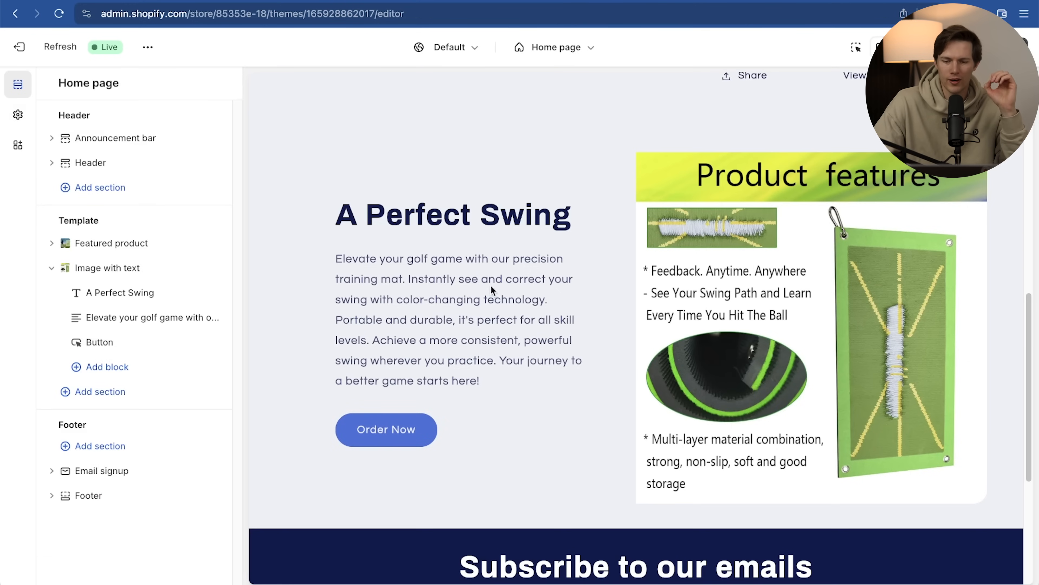
Review the home page preview and examine the Featured product section's settings
scroll(501, 302, "up", 10)
scroll(504, 308, "down", 10)
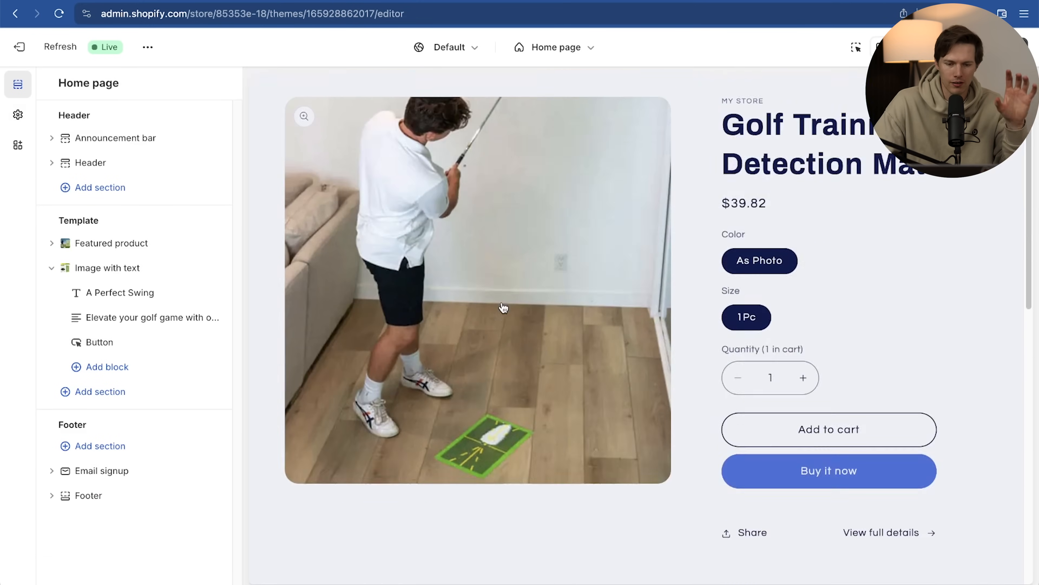
scroll(504, 308, "up", 5)
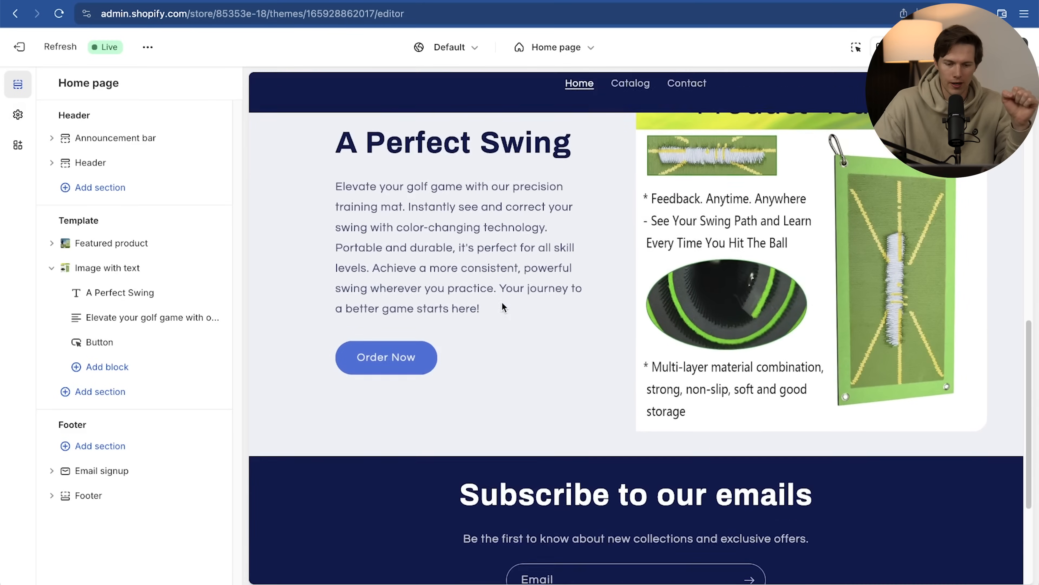
left_click(98, 246)
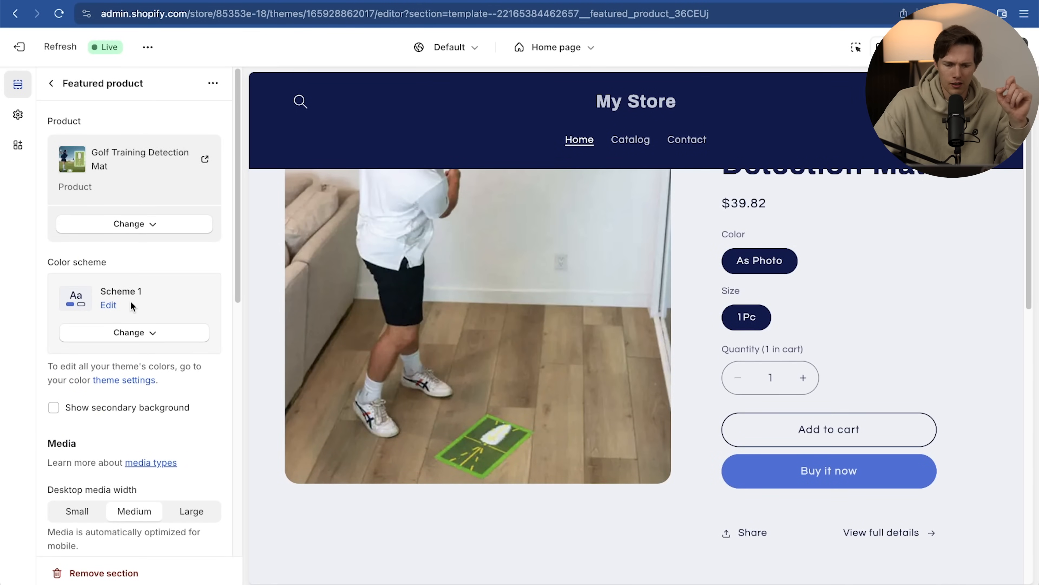
scroll(130, 301, "down", 3)
scroll(131, 301, "up", 3)
scroll(364, 389, "up", 3)
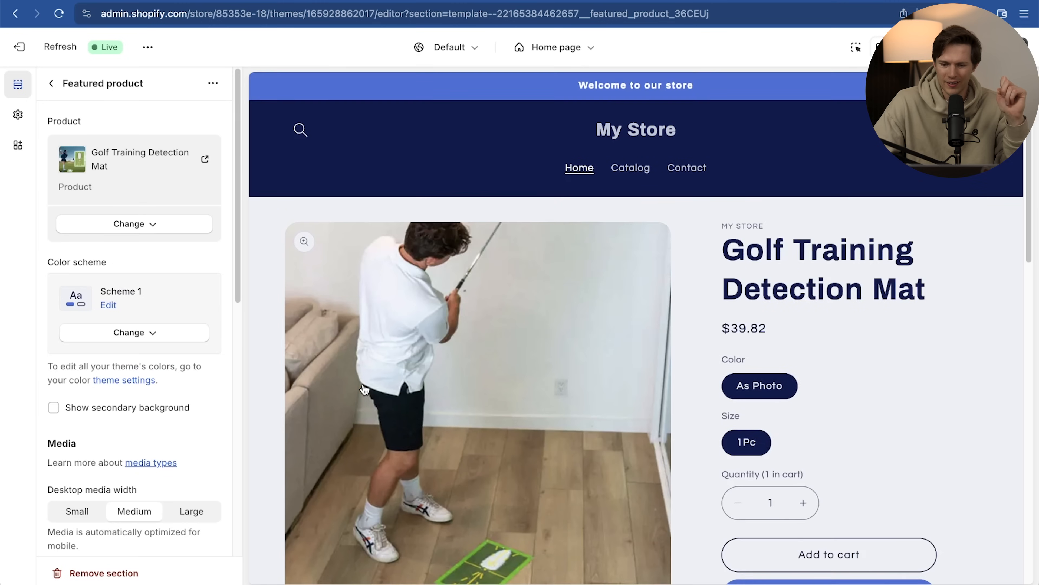
scroll(442, 371, "down", 3)
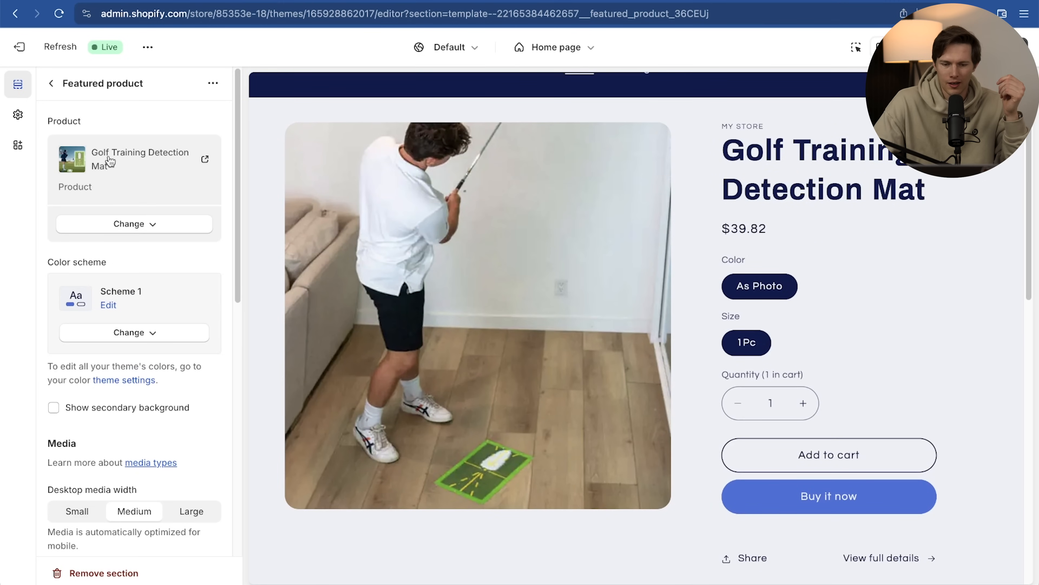
scroll(147, 354, "down", 5)
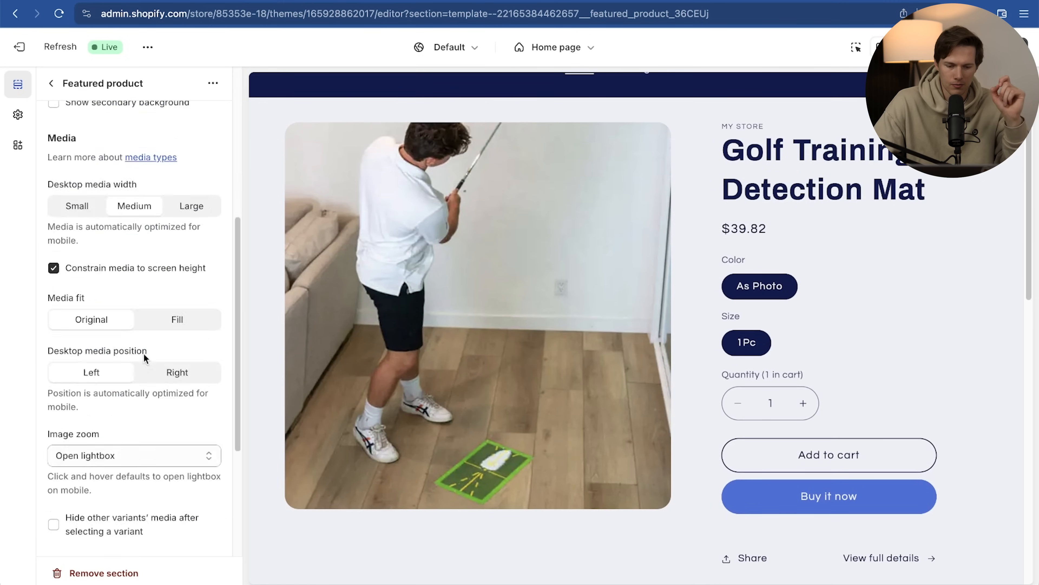
scroll(158, 170, "up", 5)
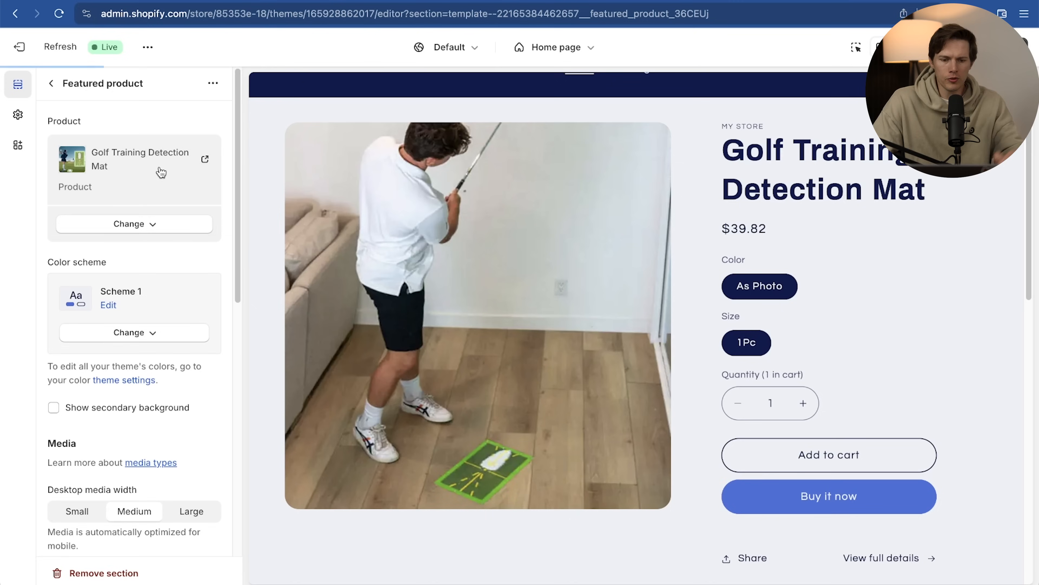
Open the Golf Training Detection Mat's product page from the featured section and make the male golfer with mat image its first media item
left_click(205, 161)
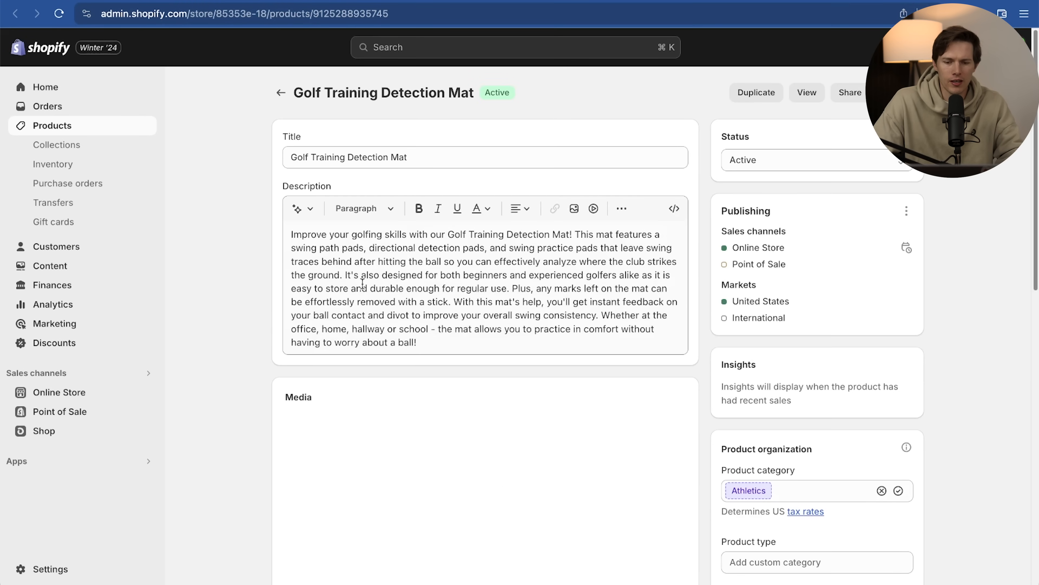
scroll(665, 362, "down", 2)
scroll(665, 362, "up", 1)
left_click(421, 148)
left_click(437, 285)
scroll(436, 283, "down", 5)
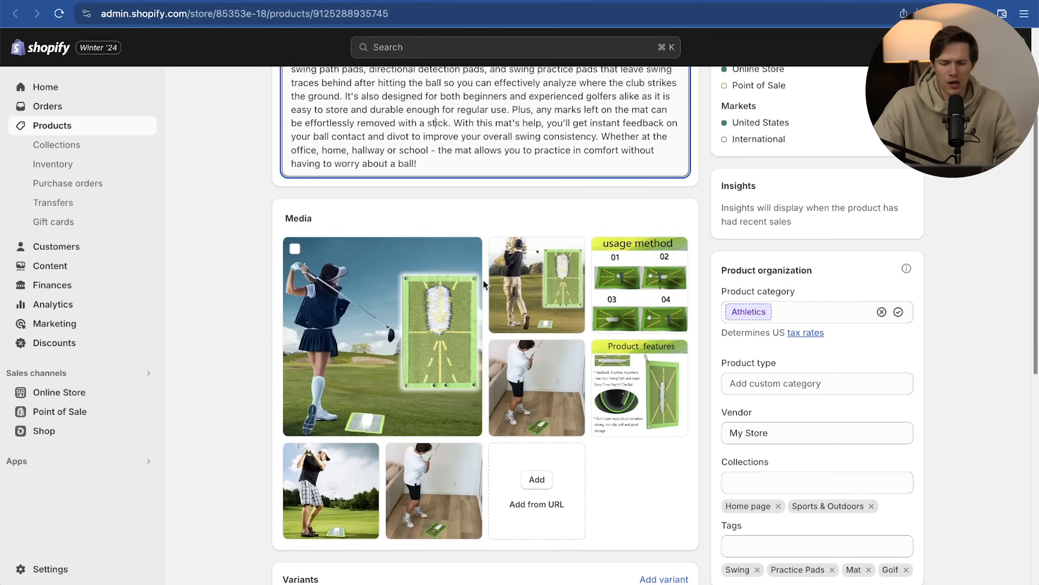
mouse_move(567, 297)
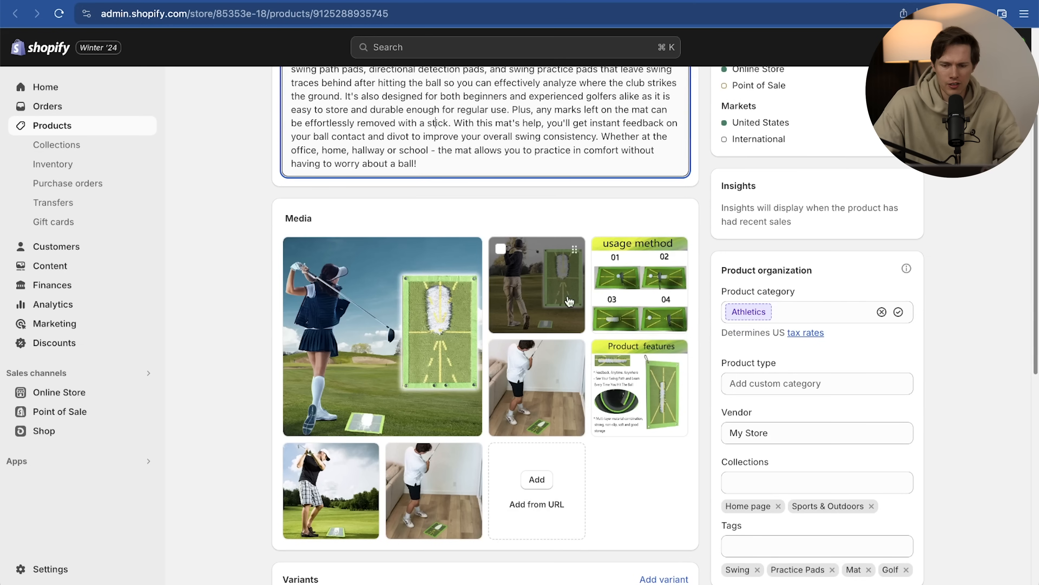
left_click(573, 248)
left_click_drag(575, 251, 437, 271)
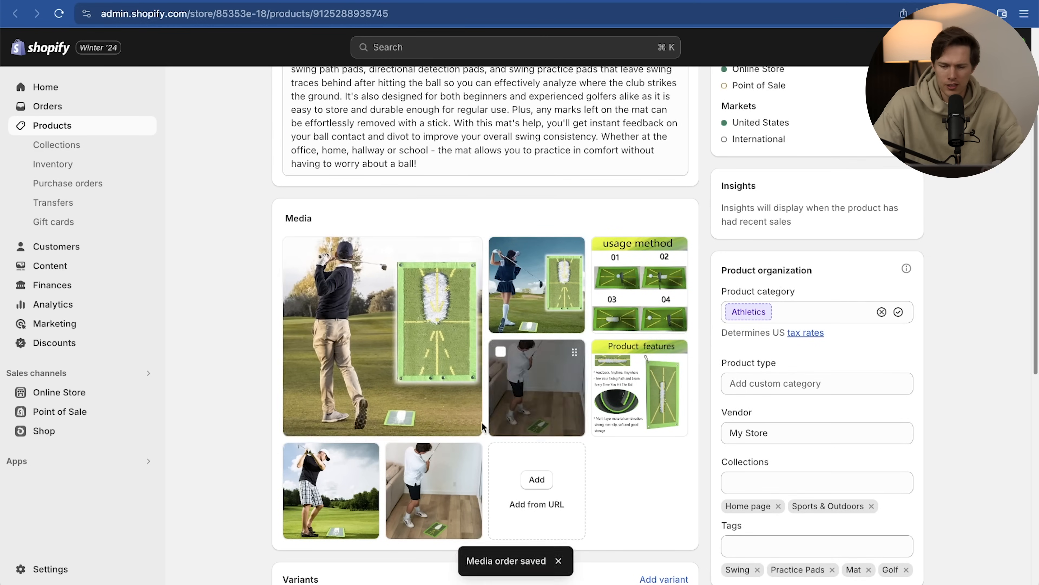
Move the "Product features" graphic to the last place in the product's media
scroll(436, 286, "down", 1)
mouse_move(666, 338)
left_click_drag(678, 305, 489, 418)
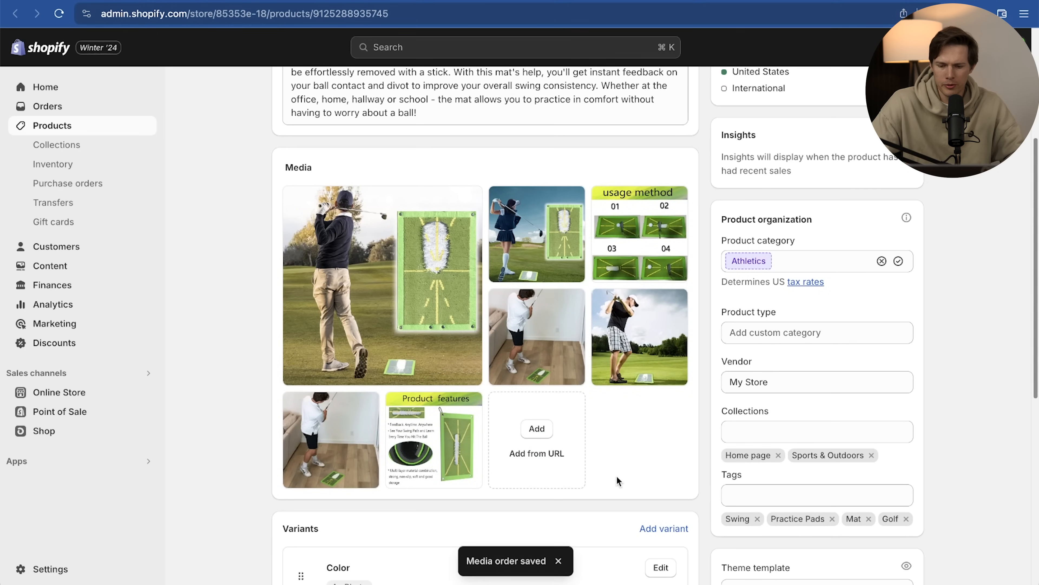
Switch to ChatGPT and copy the full Golf Swing Precision Training Mat description, from the introduction through the closing paragraph
scroll(616, 476, "up", 5)
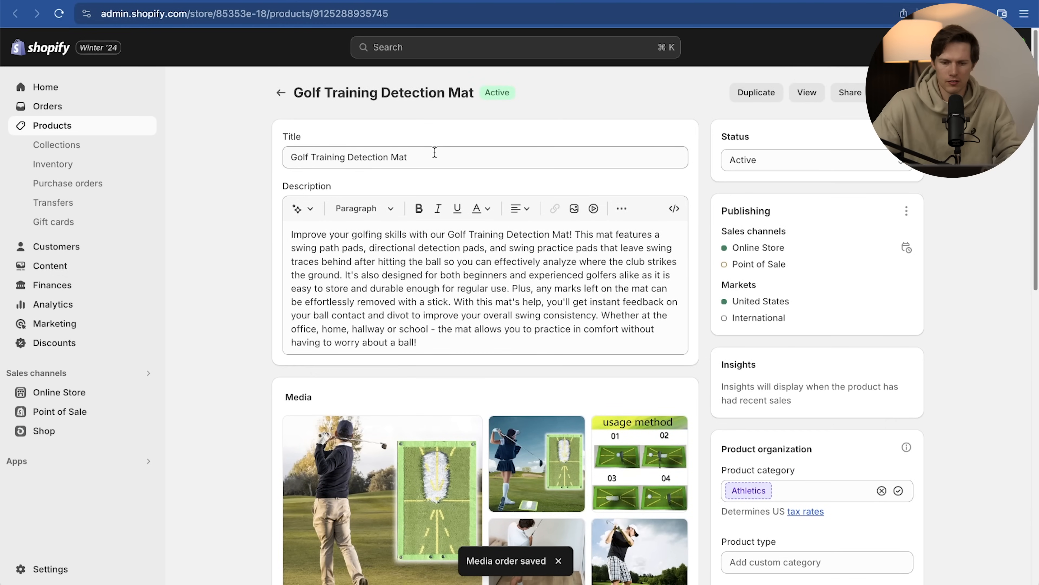
left_click(435, 154)
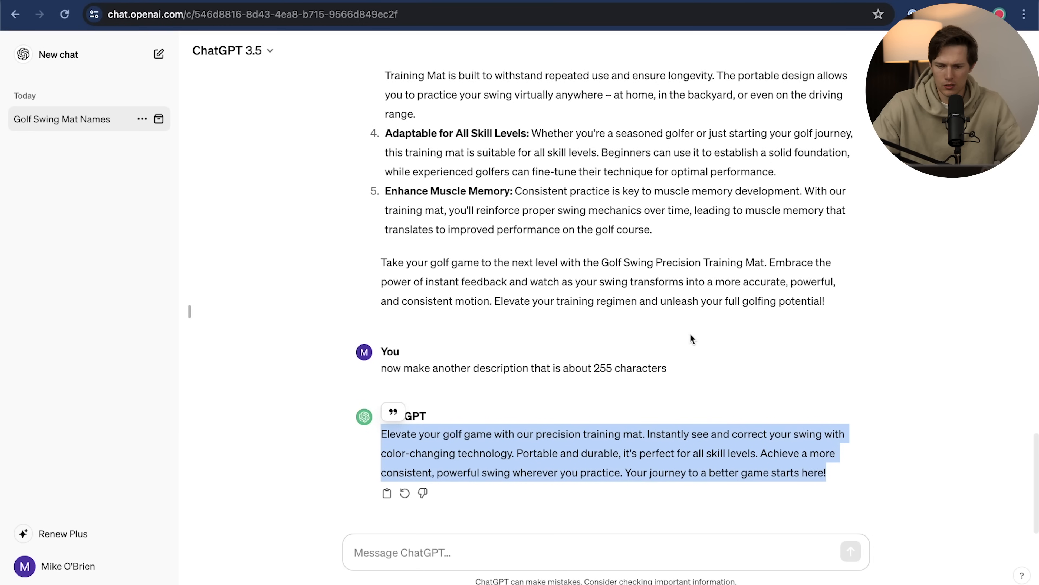
scroll(691, 338, "up", 3)
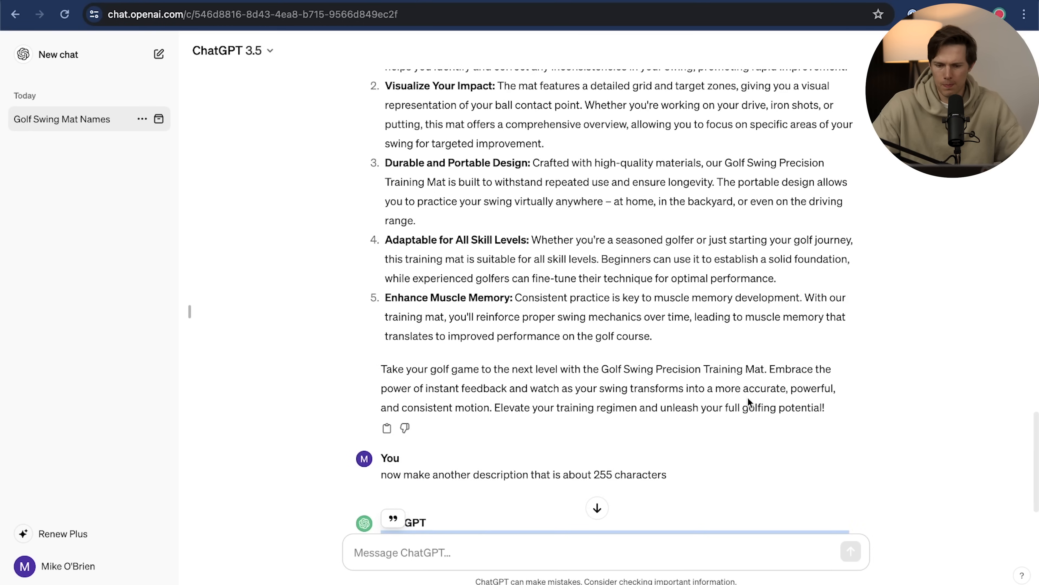
left_click_drag(842, 409, 389, 124)
scroll(389, 123, "up", 4)
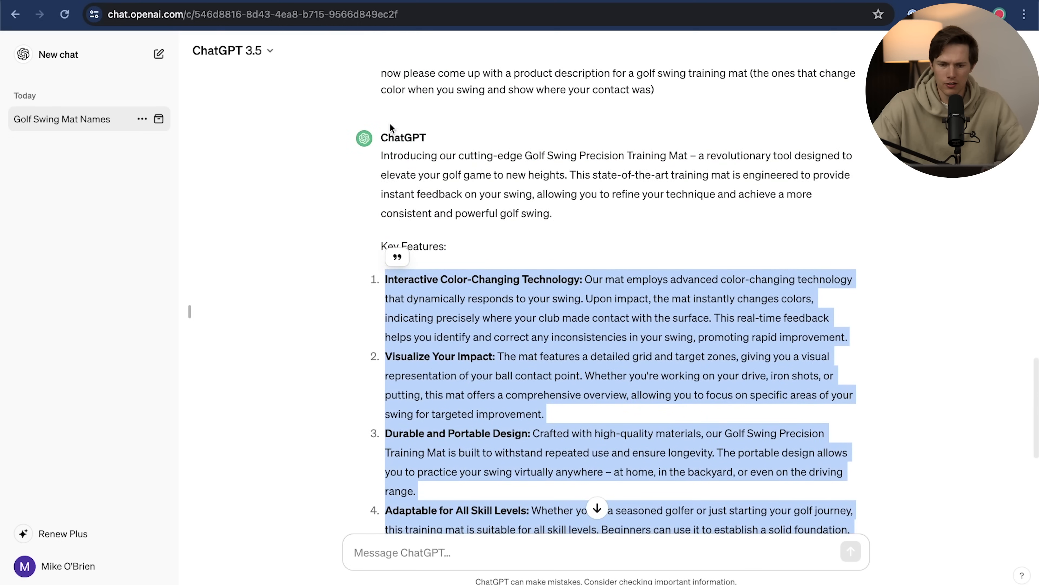
left_click(382, 157, "shift")
key("super+c")
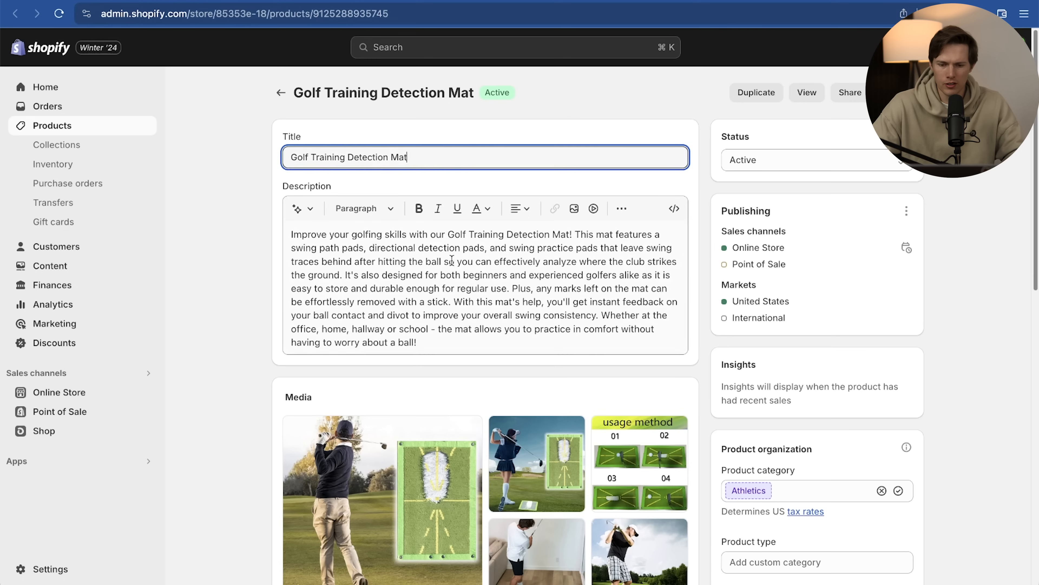
Replace the golf mat's product description in Shopify with the copied ChatGPT text
key("super+a")
key("BackSpace")
key("super+v")
scroll(457, 335, "up", 5)
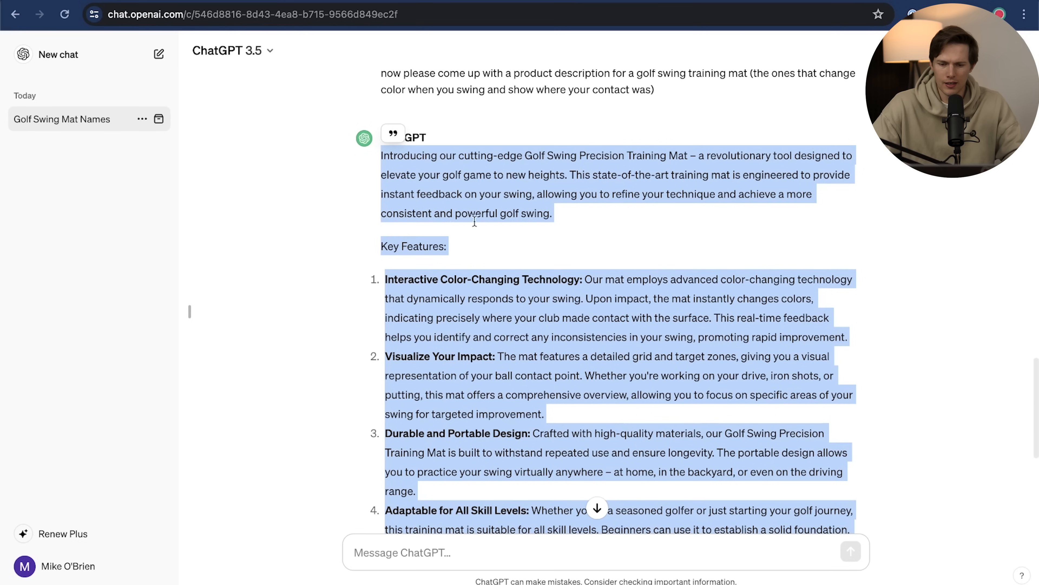
Ask ChatGPT to "now come up with a product title" and set the Shopify product's title to "Precision Golf Swing Training Mat"
scroll(488, 253, "down", 10)
left_click(439, 560)
type("now come up with a prod")
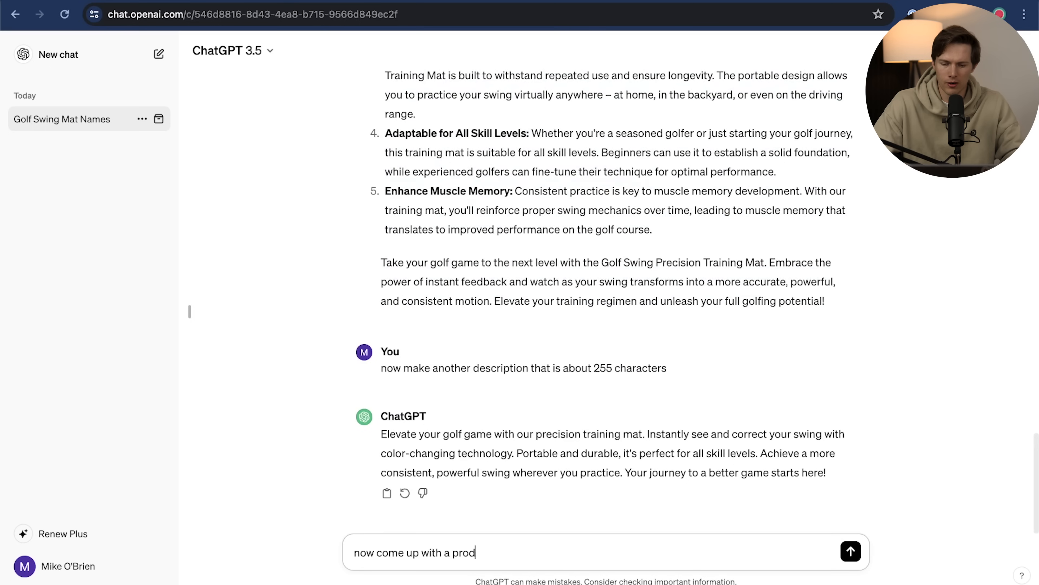
type("uct title")
key("Return")
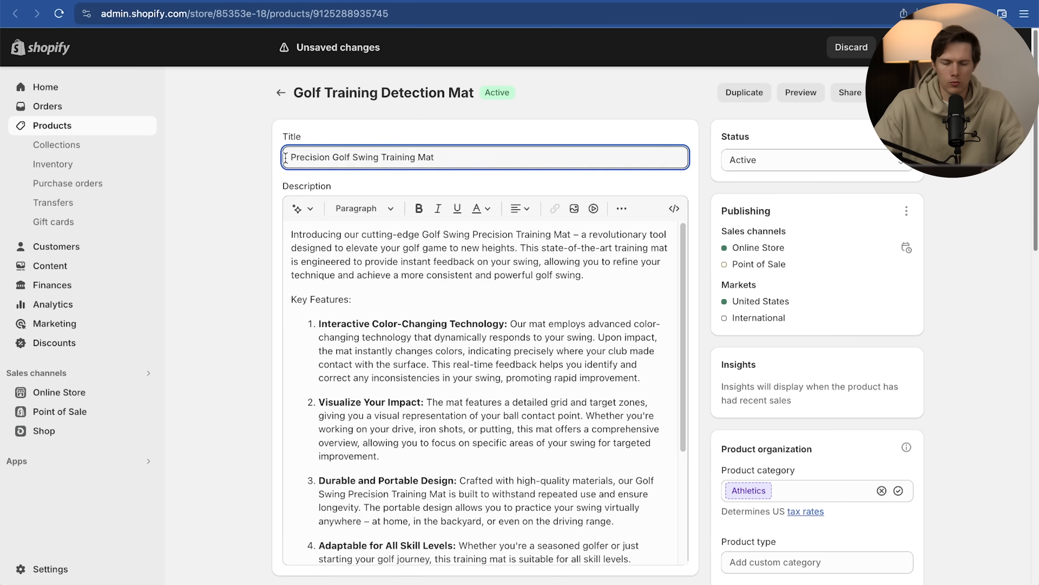
left_click_drag(287, 157, 454, 158)
left_click(454, 158)
Check the As Photo variant's entries and change its image to the male golfer with mat picture
scroll(258, 305, "down", 15)
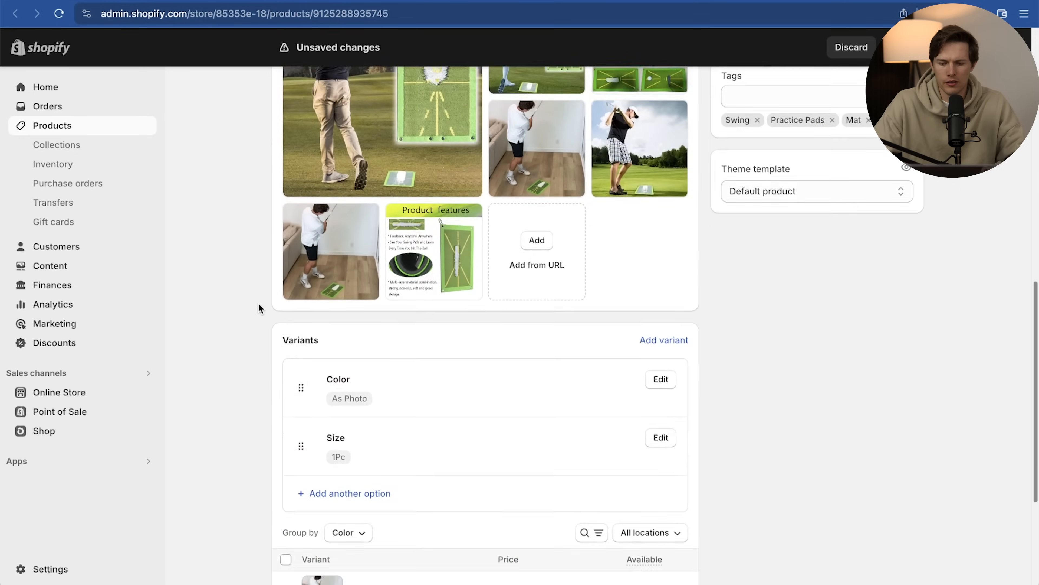
scroll(258, 308, "down", 2)
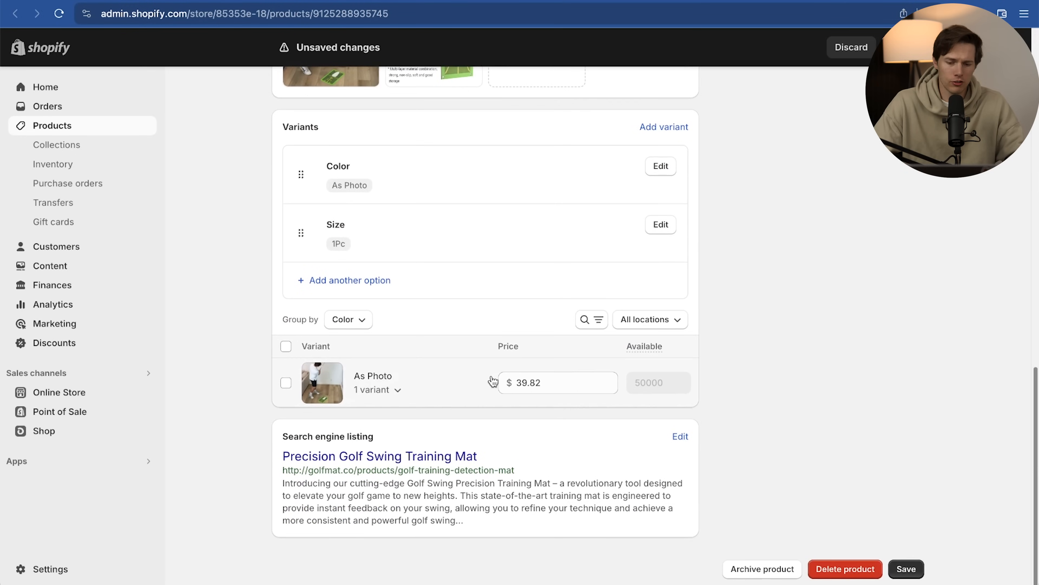
left_click(539, 384)
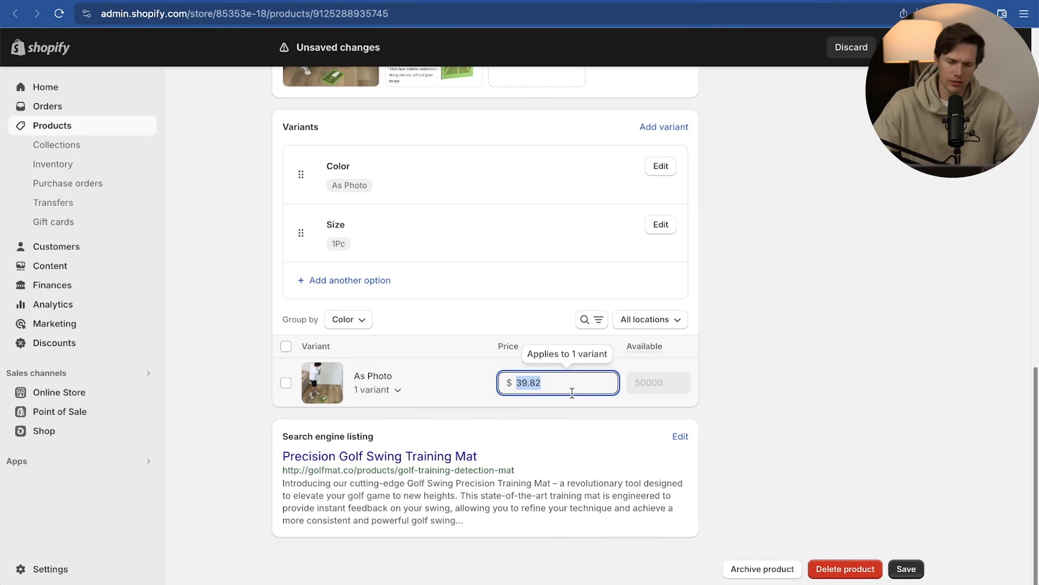
left_click(397, 392)
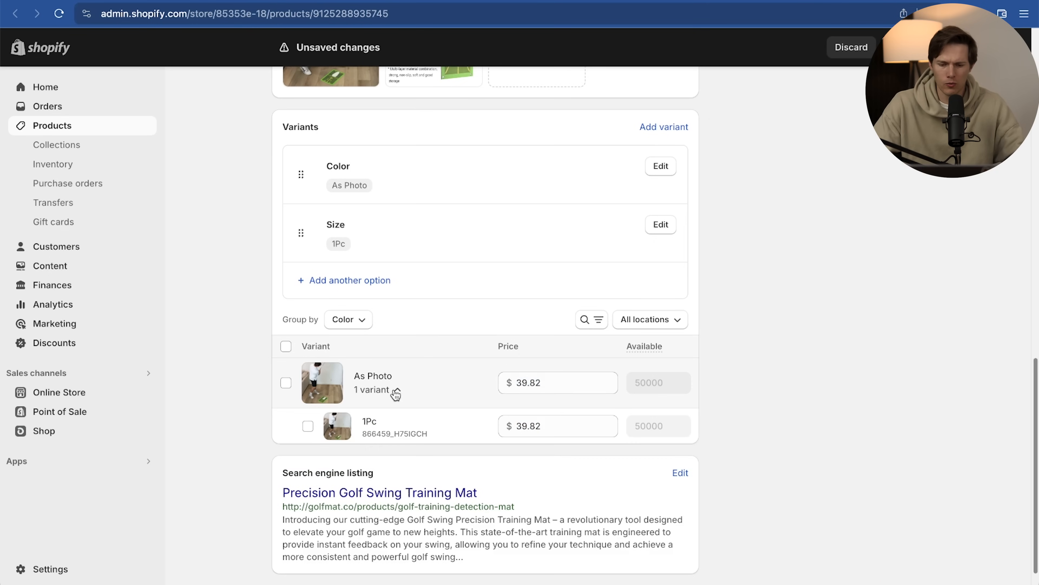
left_click(395, 392)
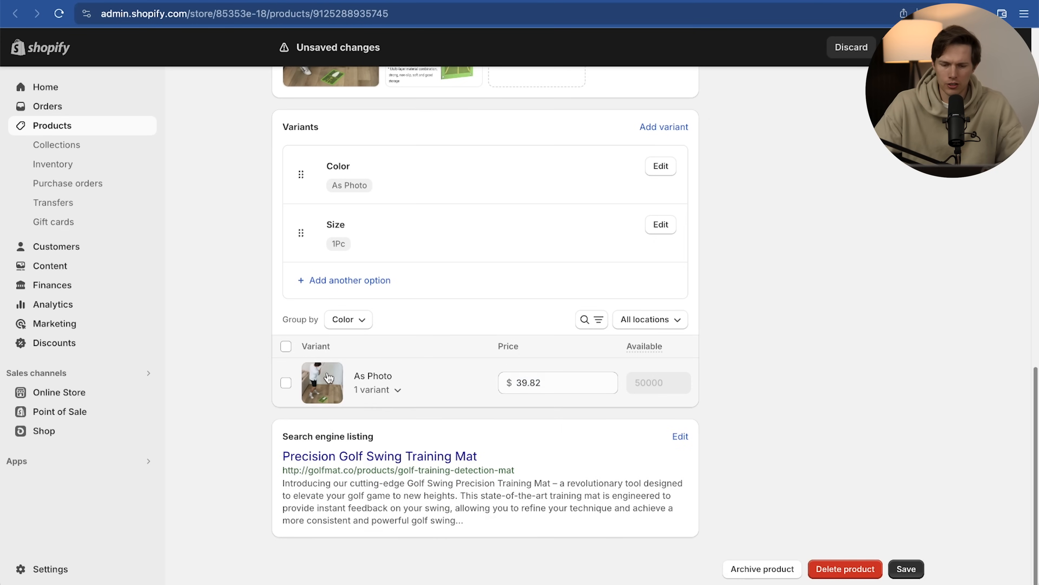
left_click(326, 387)
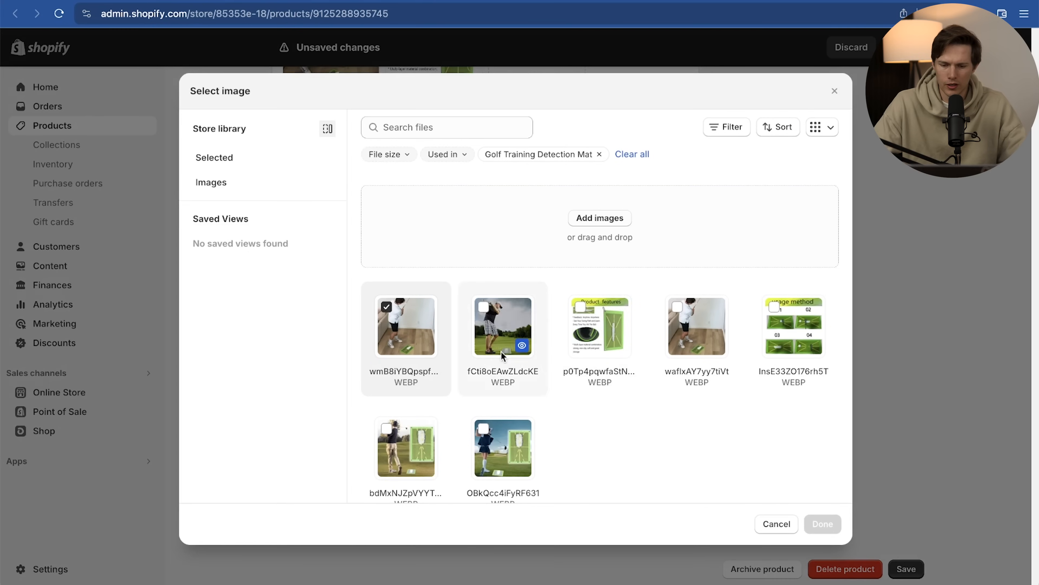
left_click(403, 446)
left_click(822, 524)
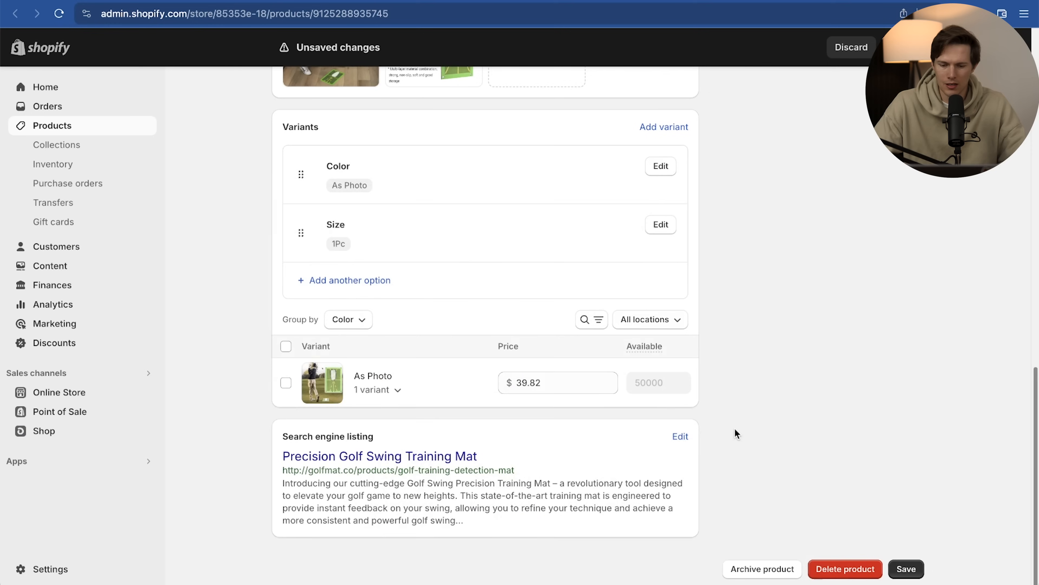
Set the As Photo variant's price to $34.95 and save the product
scroll(735, 429, "up", 4)
scroll(735, 429, "down", 4)
left_click(553, 373)
left_click_drag(542, 378, 513, 377)
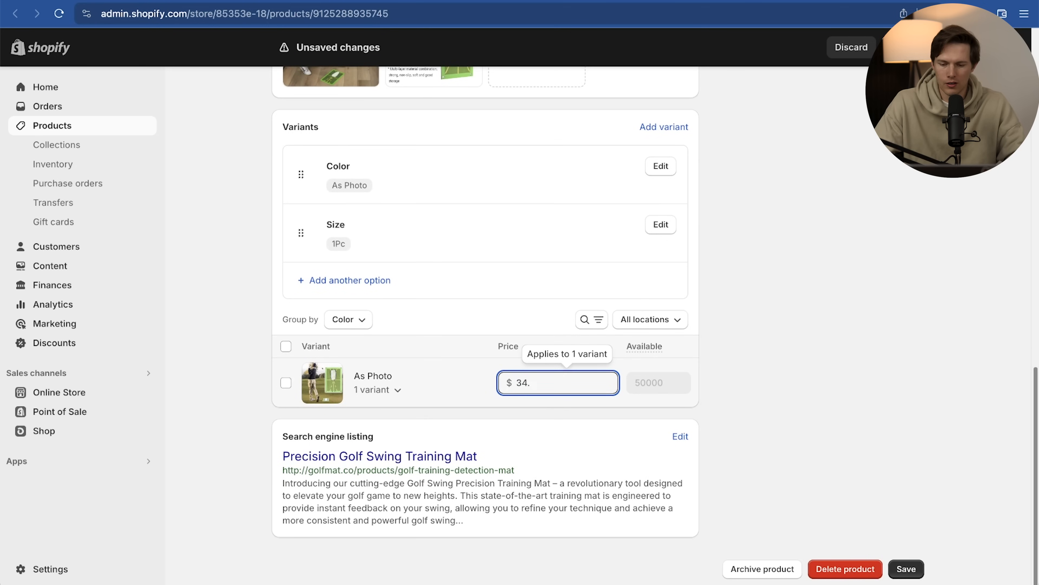
left_click(907, 571)
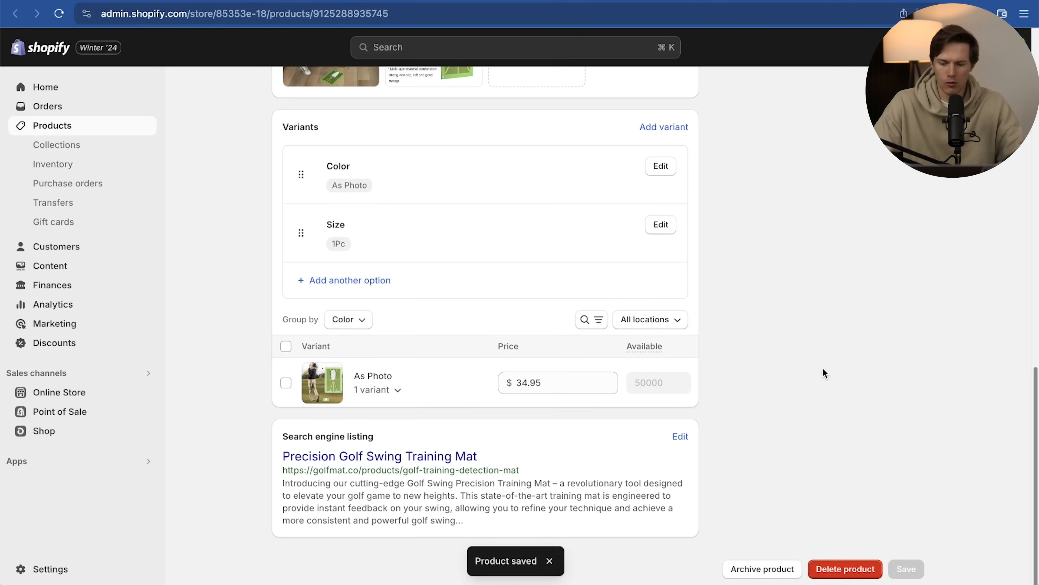
Review the saved product details, then switch to the theme editor and examine the home page from the featured product down to the footer
scroll(857, 387, "up", 15)
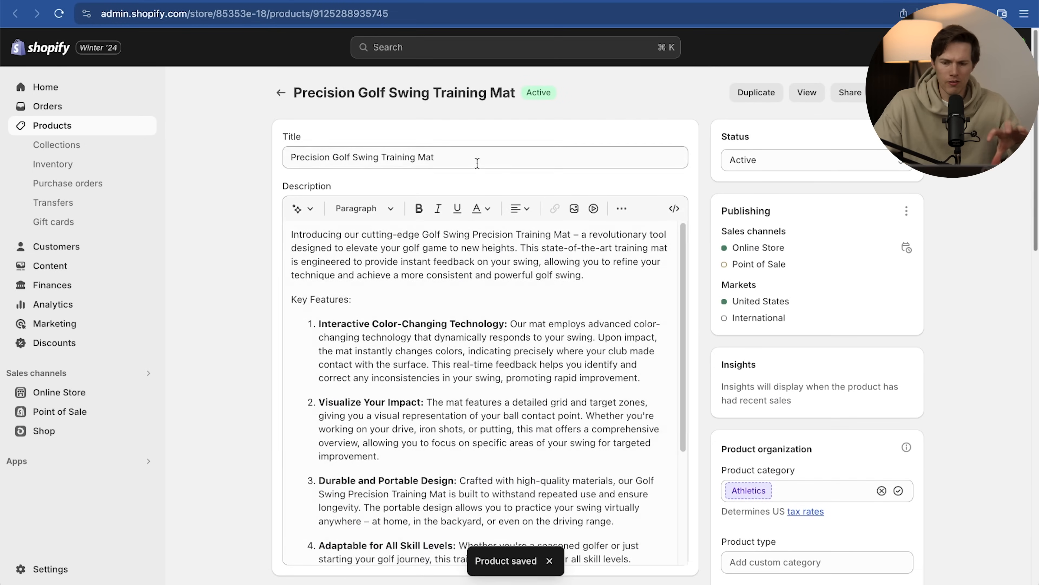
scroll(774, 270, "down", 5)
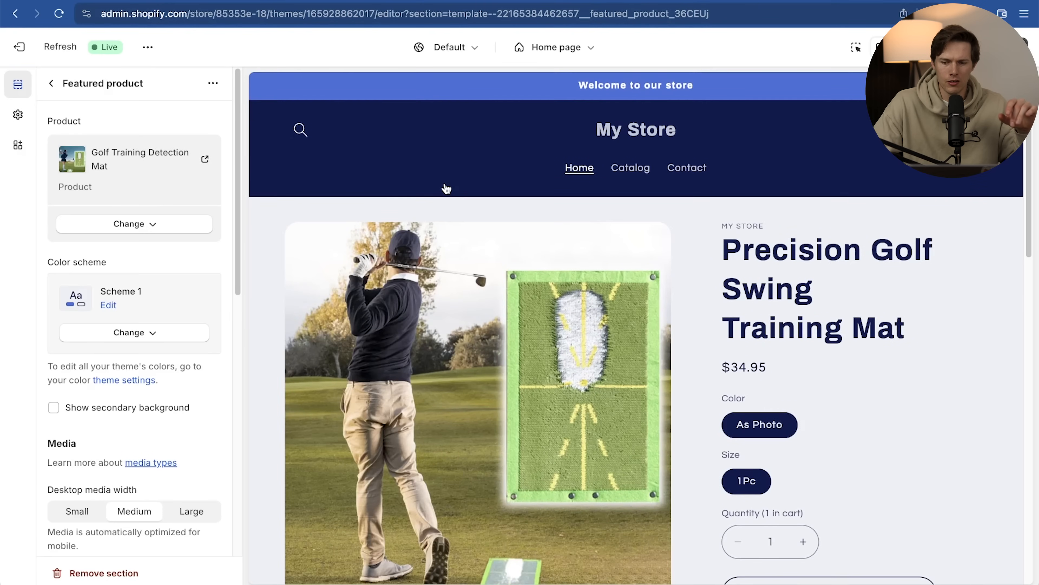
scroll(304, 241, "down", 3)
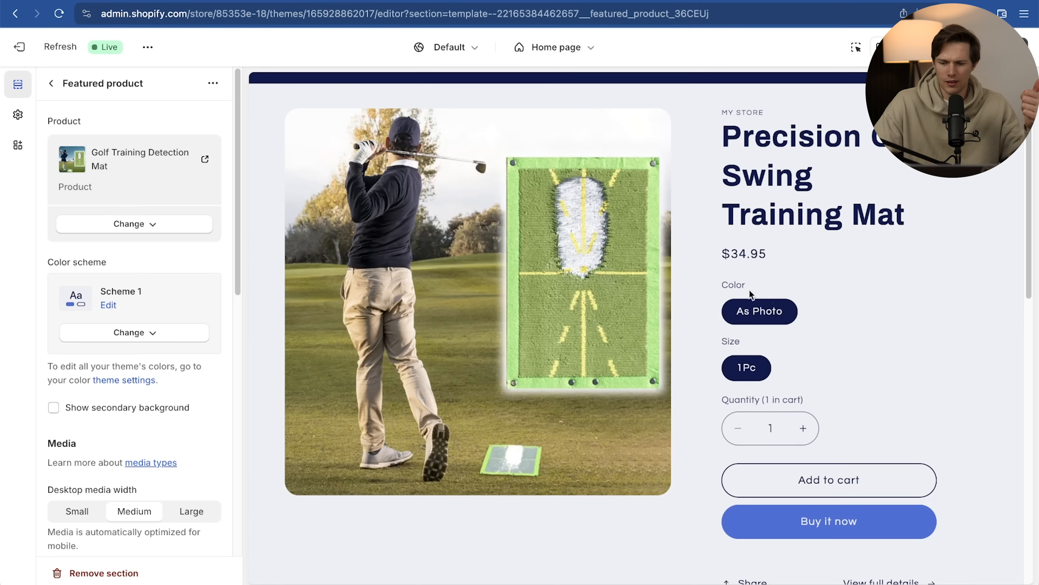
scroll(204, 410, "down", 10)
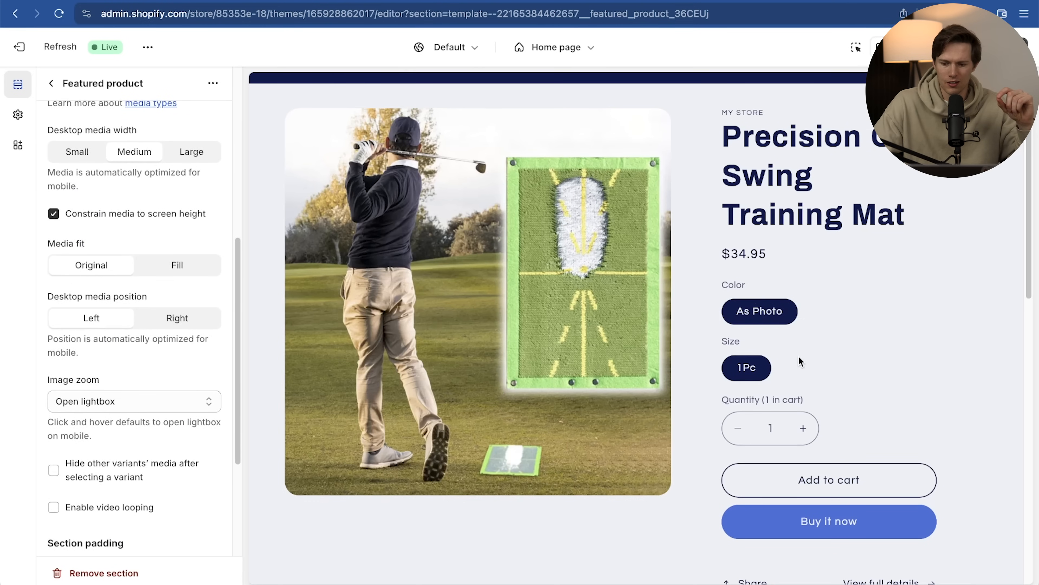
scroll(755, 298, "down", 2)
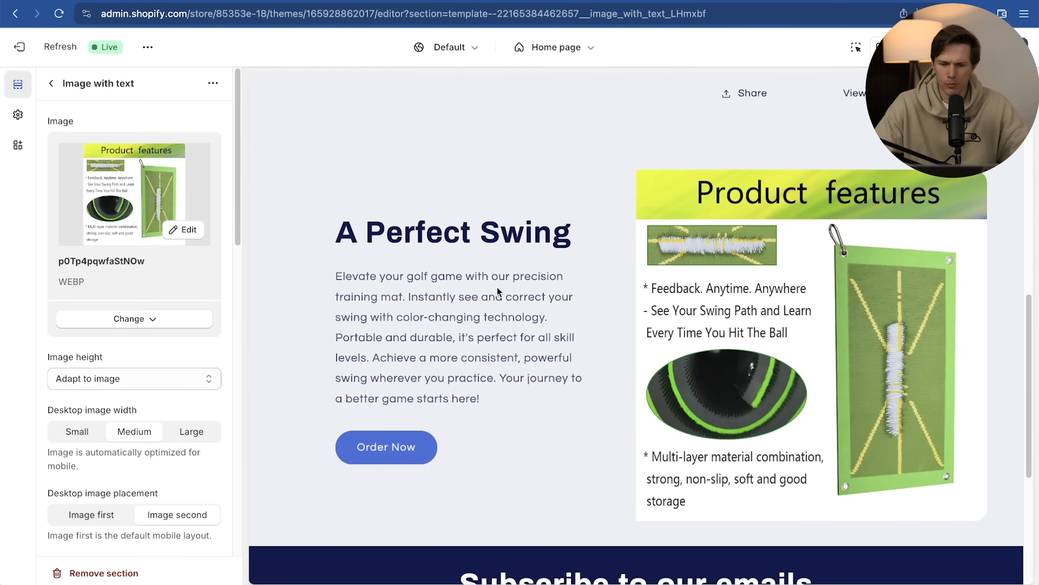
scroll(847, 438, "down", 5)
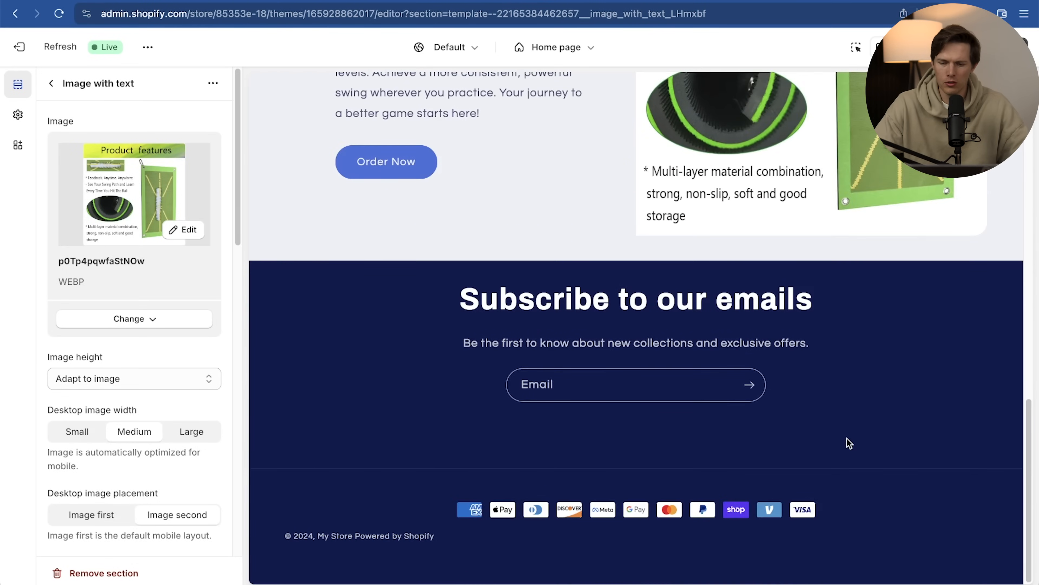
scroll(847, 438, "up", 10)
scroll(844, 438, "down", 5)
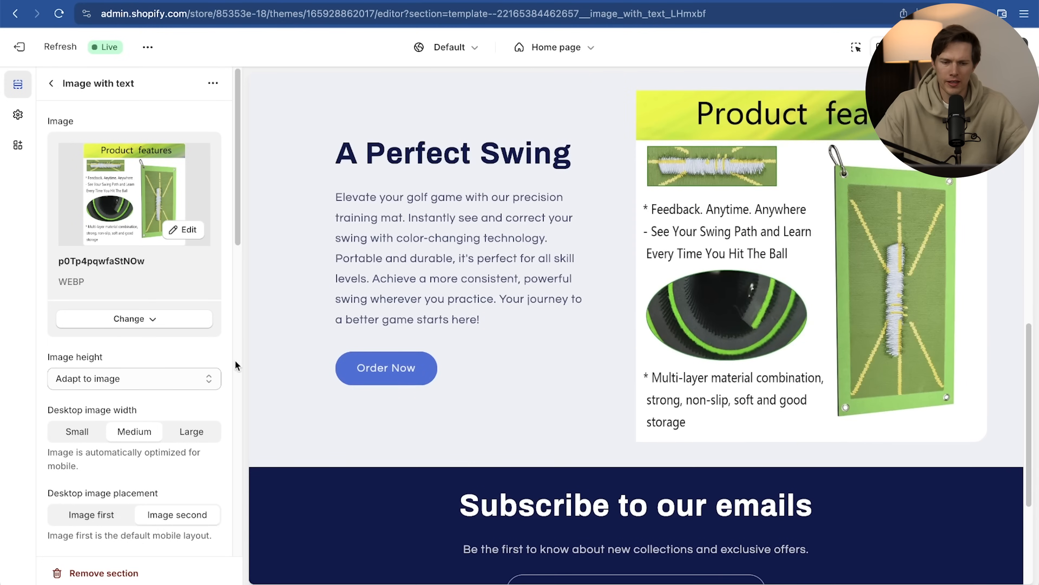
Search the home page sections for "testimonial", clear the search and add a Multicolumn section below Image with text
left_click(51, 83)
left_click(114, 393)
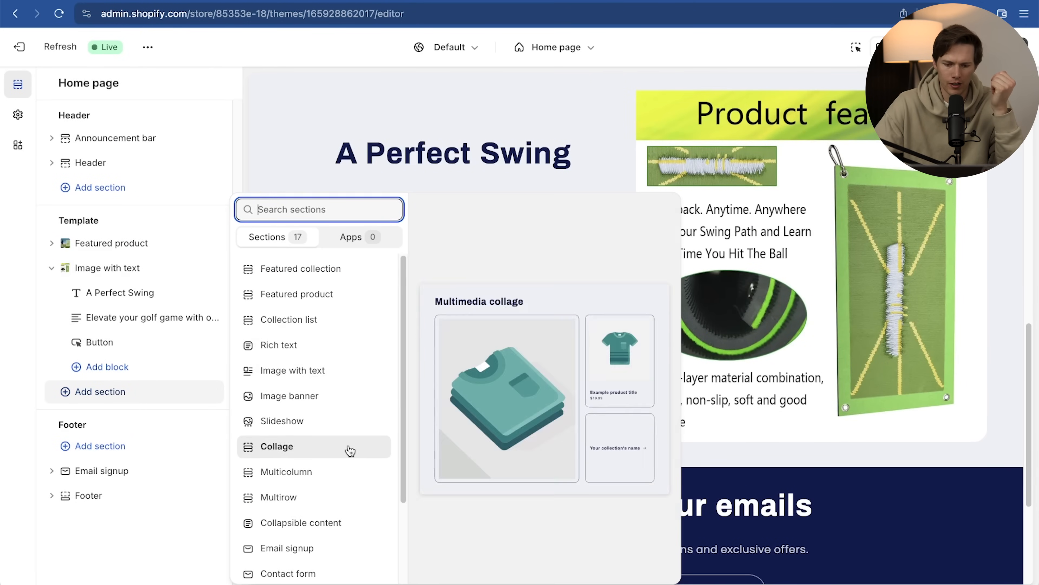
scroll(346, 448, "down", 1)
type("test")
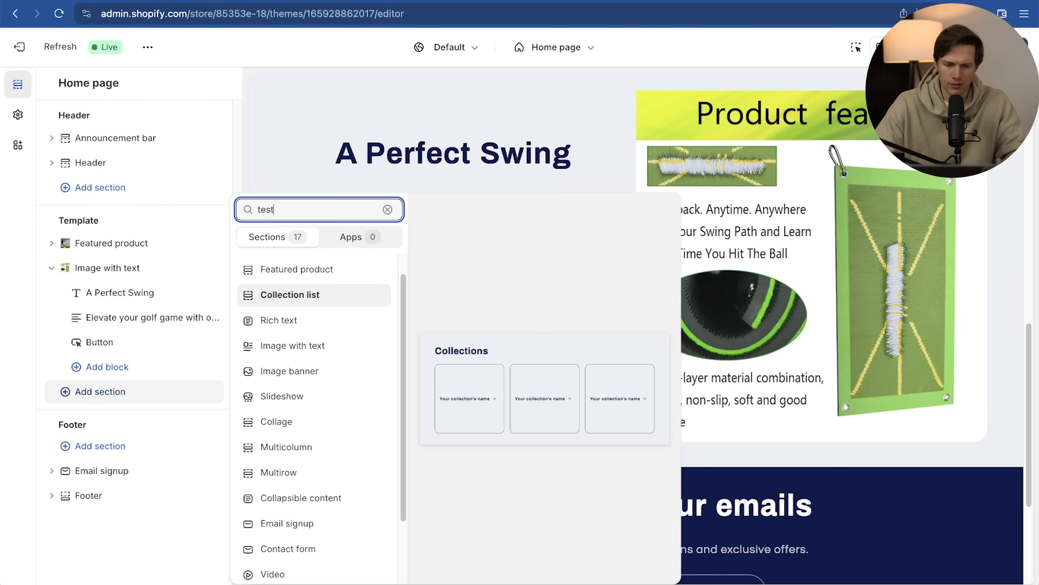
type("imonial")
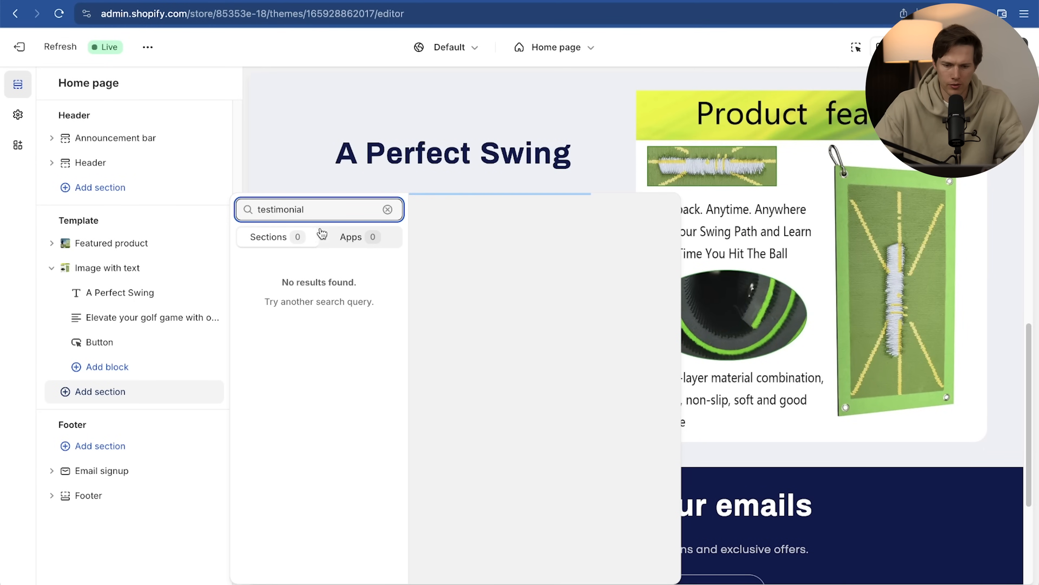
key("super+a")
key("BackSpace")
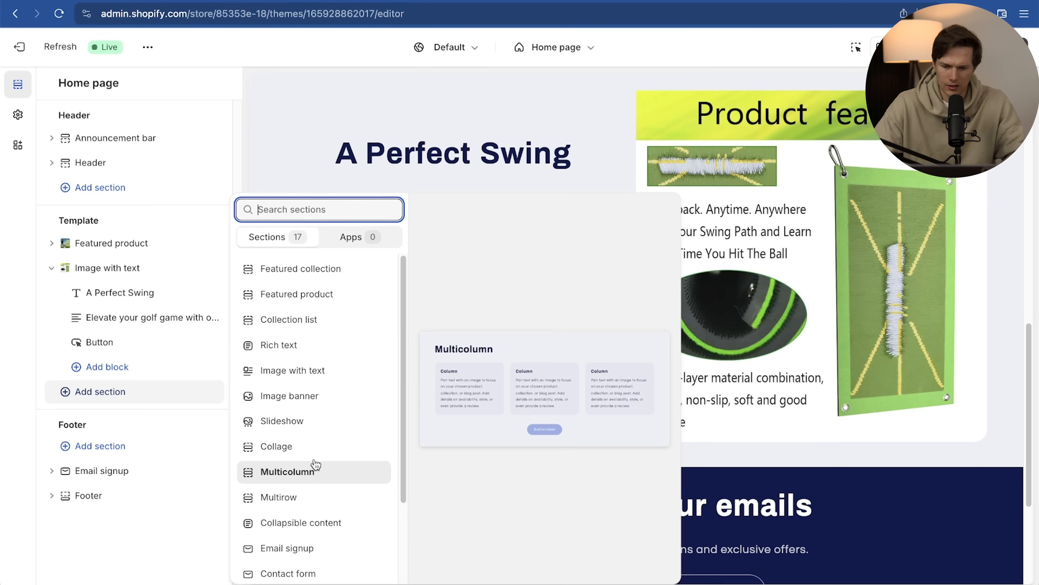
left_click(315, 473)
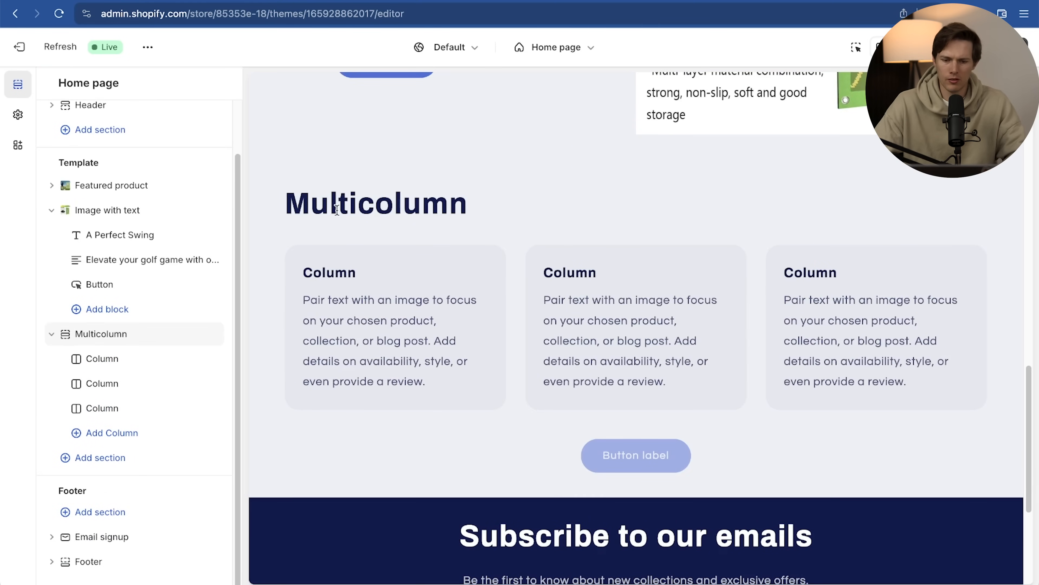
Set the Multicolumn section's heading to "Testimonials" and return to the section list
left_click(106, 342)
left_click(137, 183)
key("super+a")
type("Testi")
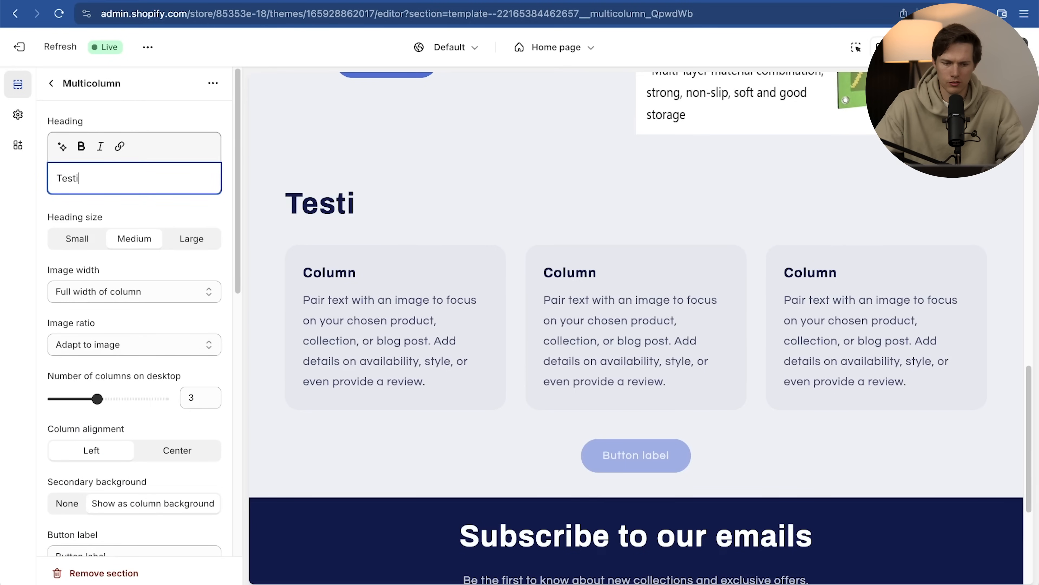
type("monials")
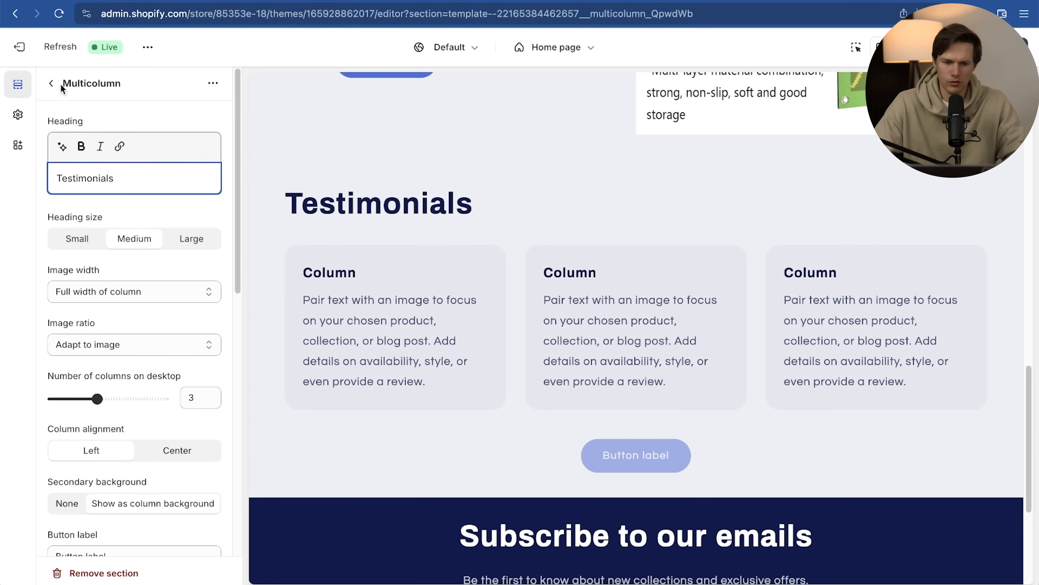
left_click(52, 84)
Fill the three columns with customer names as headings and quoted reviews about a fixed swing, training at home and staking down the mat
left_click(195, 385)
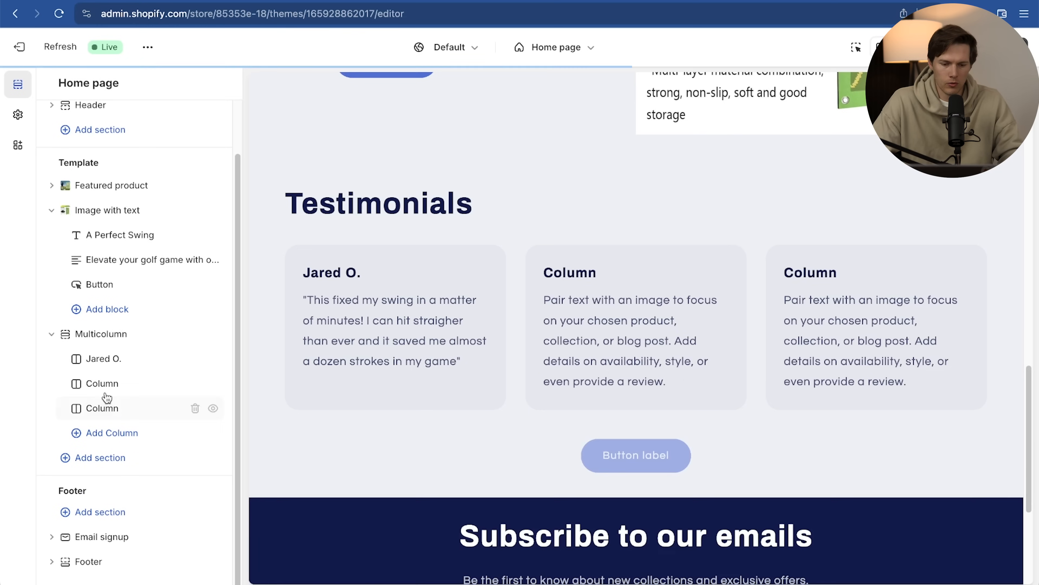
left_click(115, 405)
left_click(118, 282)
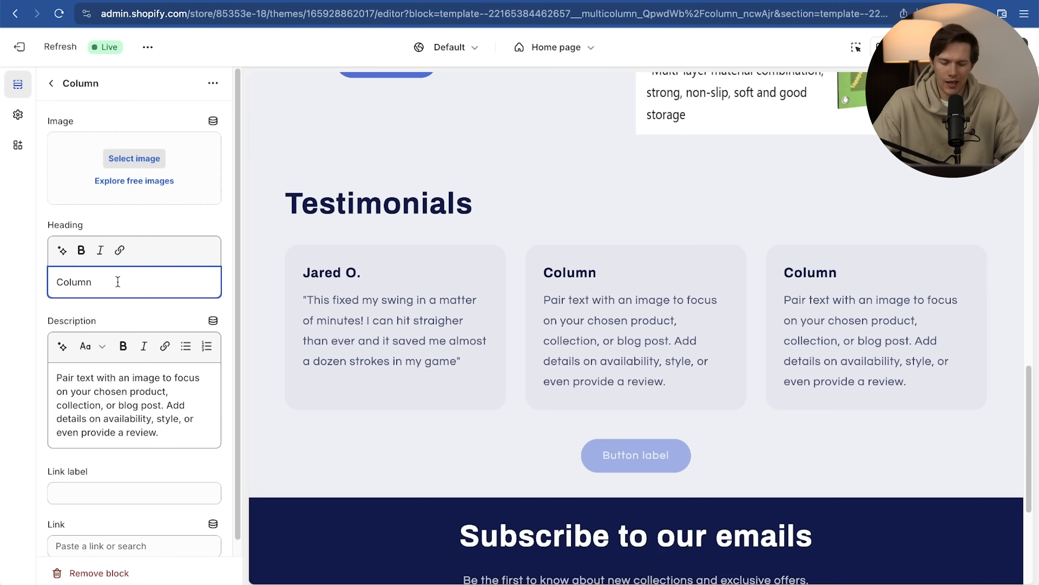
double_click(117, 282)
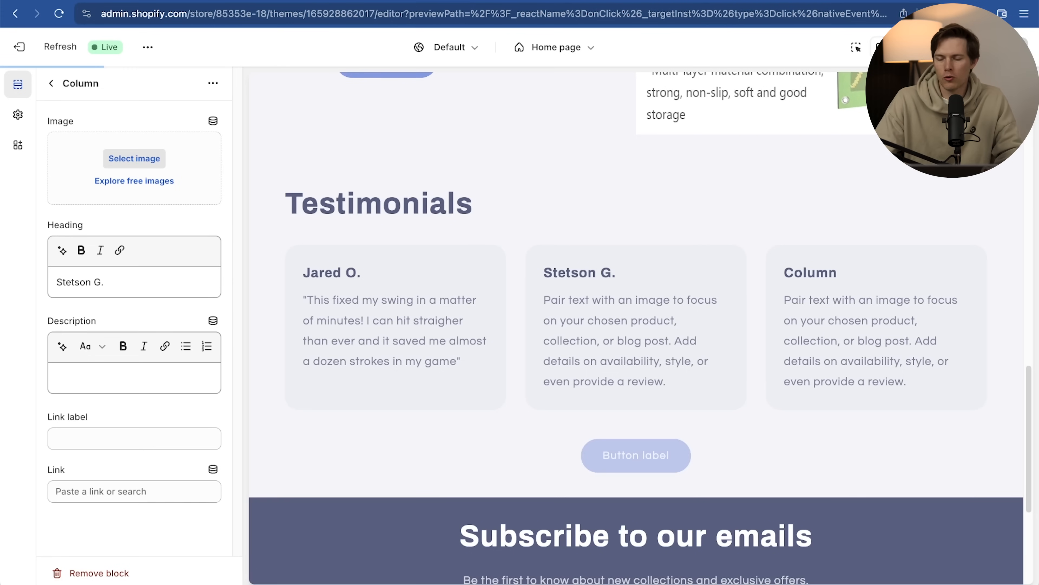
key("super+s")
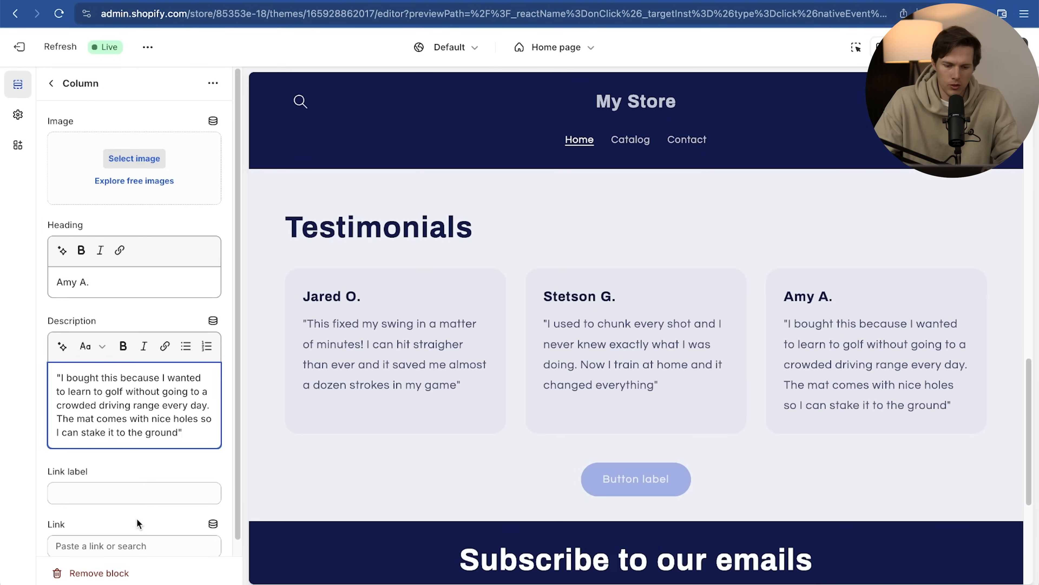
Clear the Multicolumn section's button label to remove the button below the testimonials
scroll(137, 519, "down", 1)
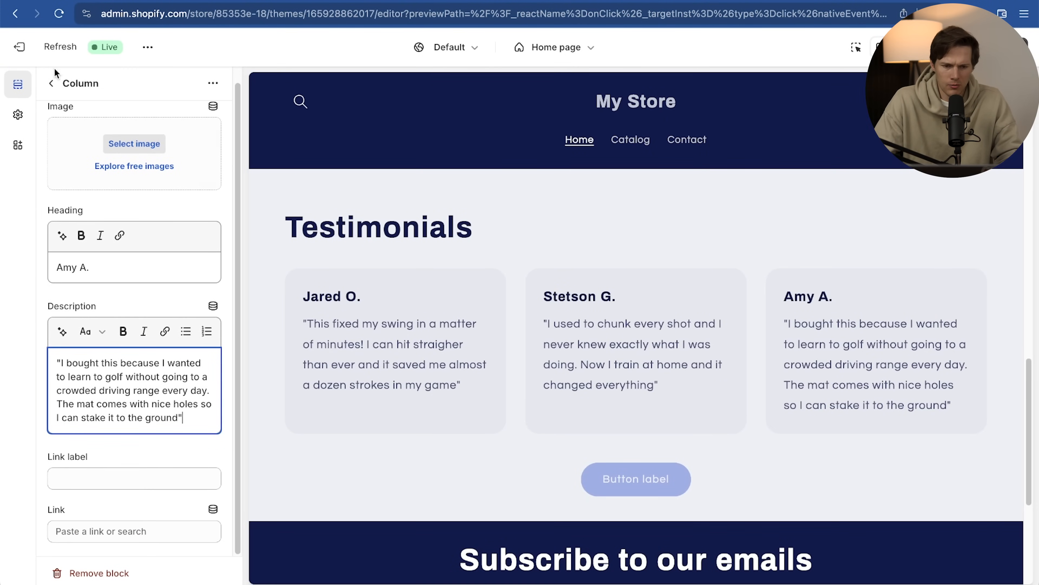
left_click(52, 86)
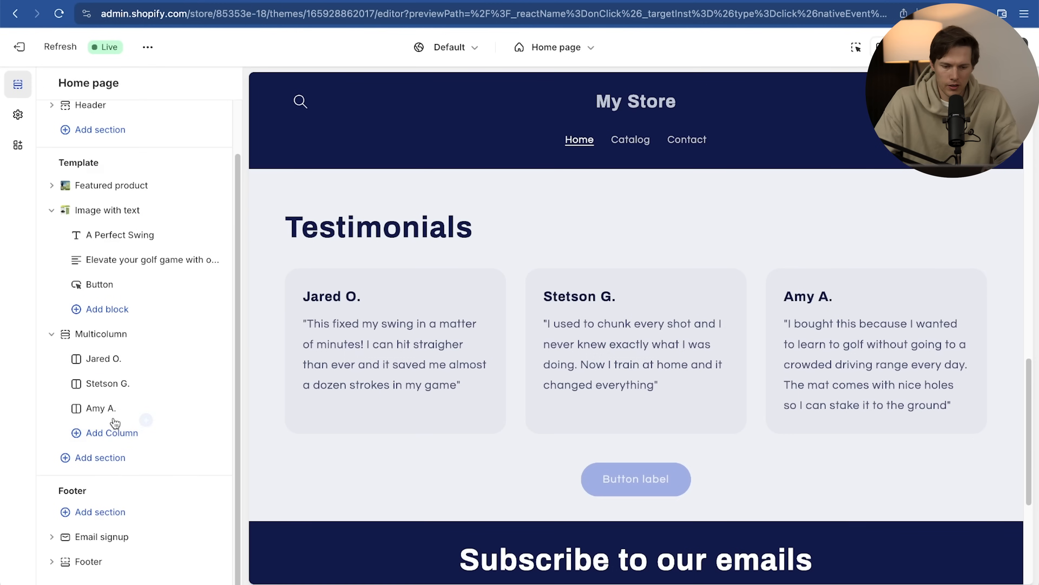
scroll(597, 446, "down", 3)
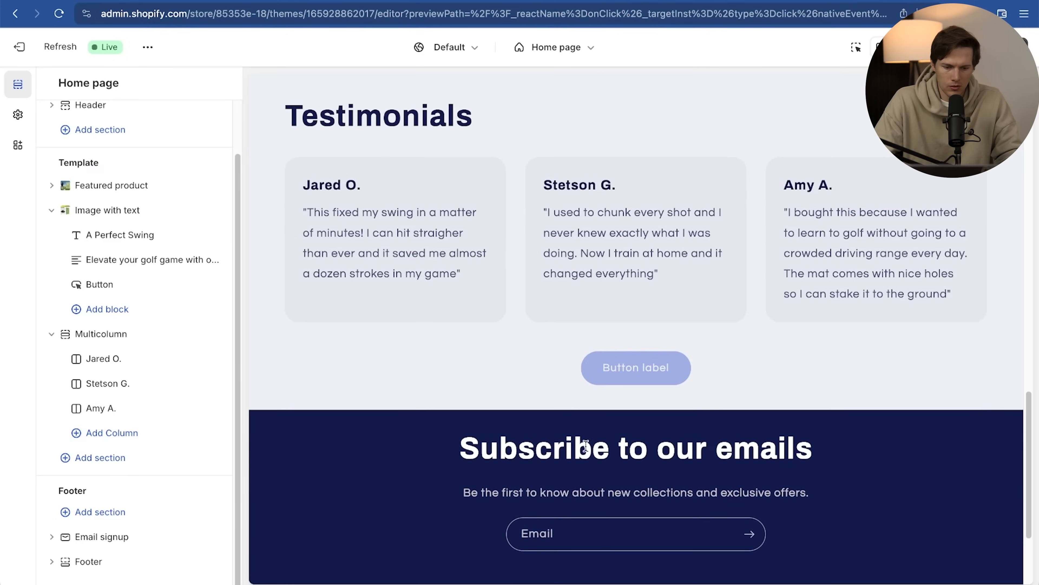
left_click(106, 338)
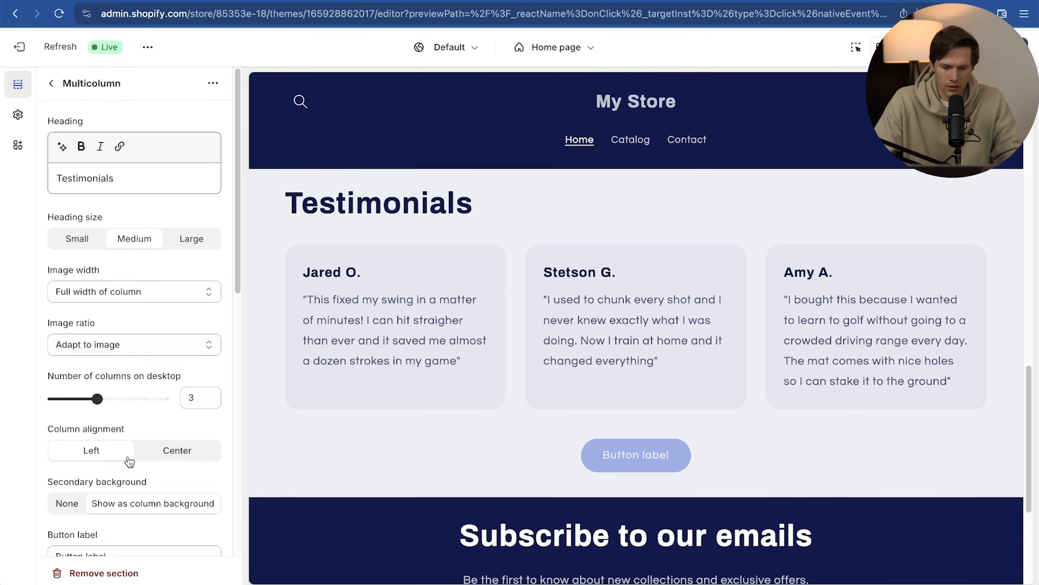
scroll(129, 462, "down", 5)
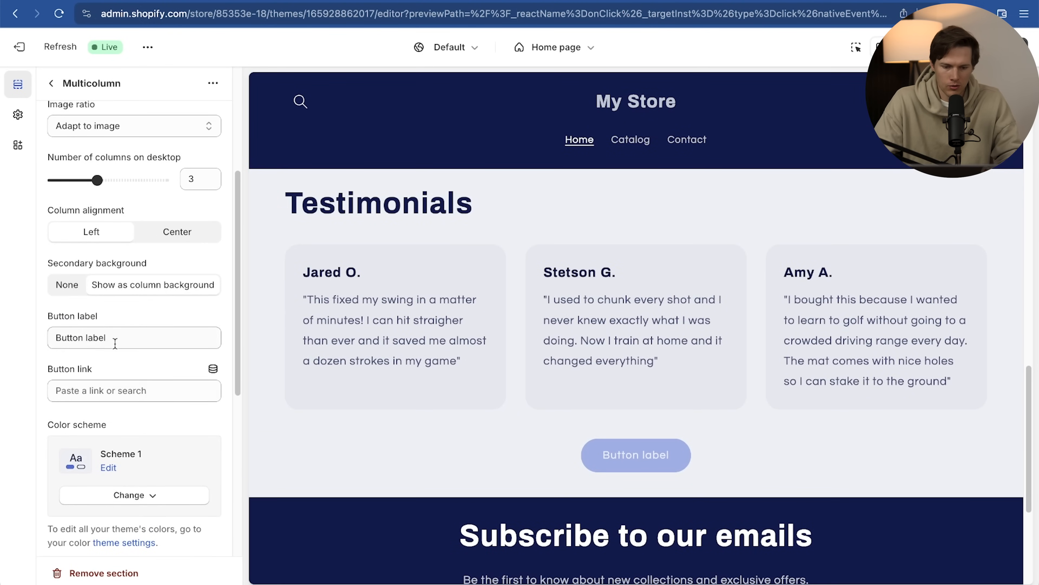
left_click(115, 343)
key("BackSpace")
key("BackSpace")
key("BackSpace")
key("BackSpace")
key("BackSpace")
key("BackSpace")
key("BackSpace")
key("BackSpace")
key("BackSpace")
key("BackSpace")
key("BackSpace")
key("BackSpace")
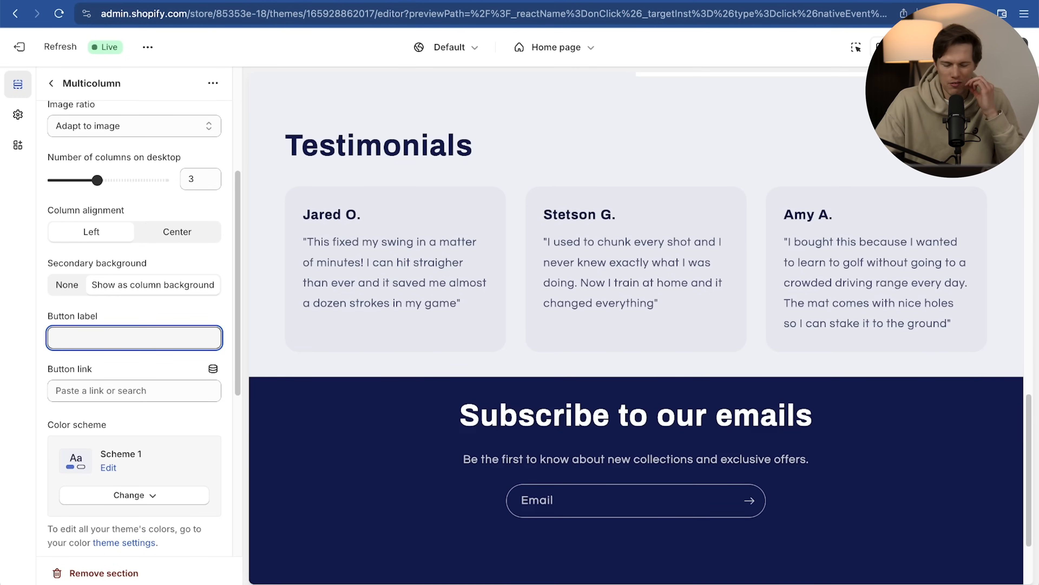
left_click(110, 323)
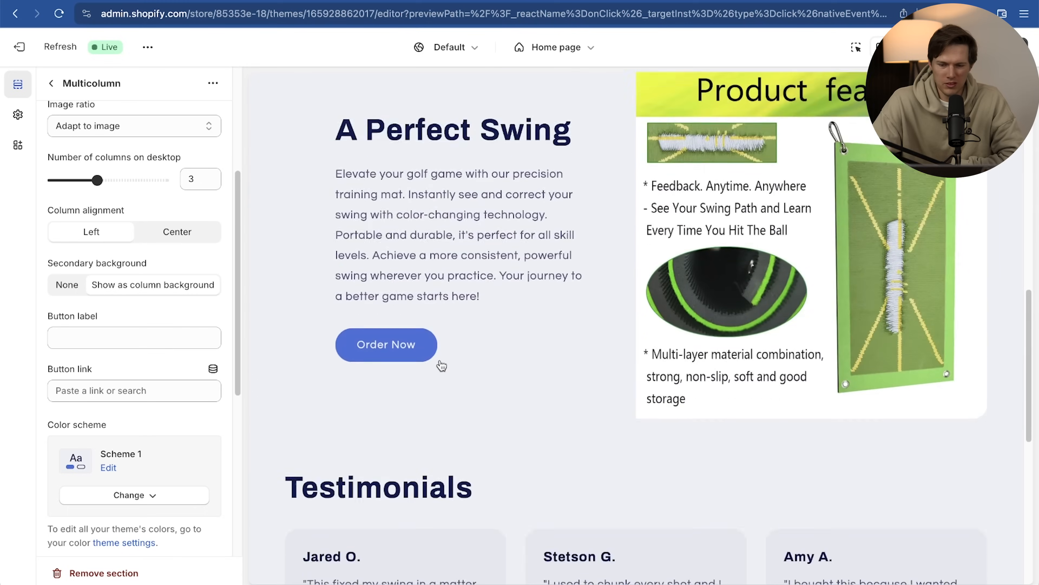
scroll(441, 365, "down", 7)
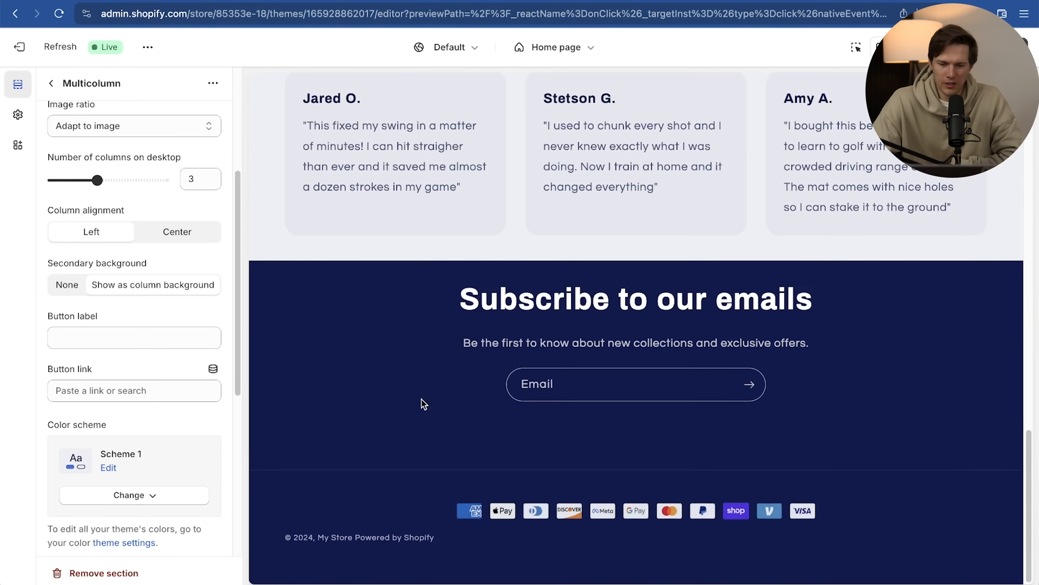
Add an Image banner section below Multicolumn, with the heading "Imorove Your Game" and no second button
left_click(53, 84)
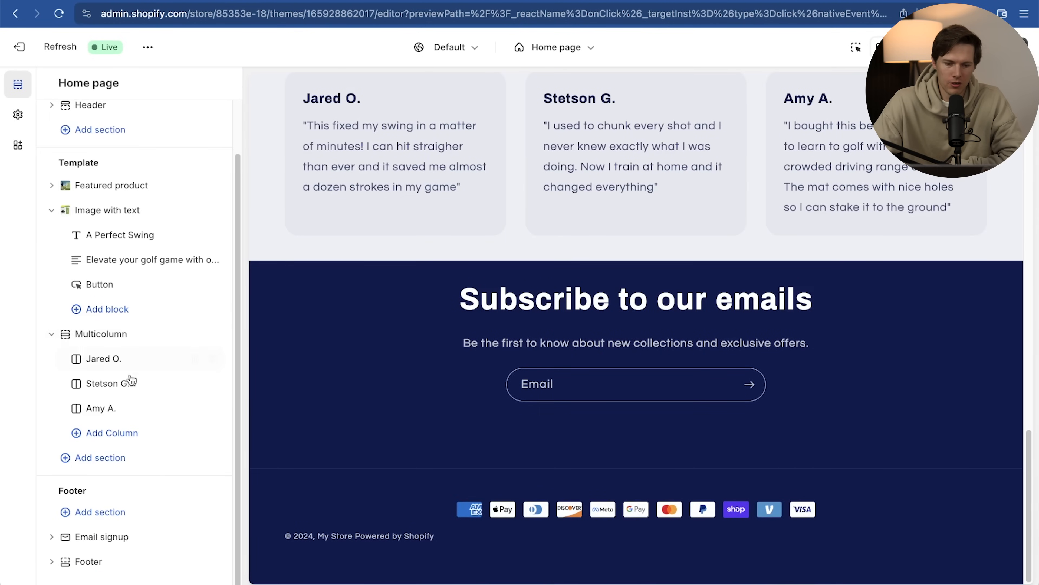
left_click(107, 457)
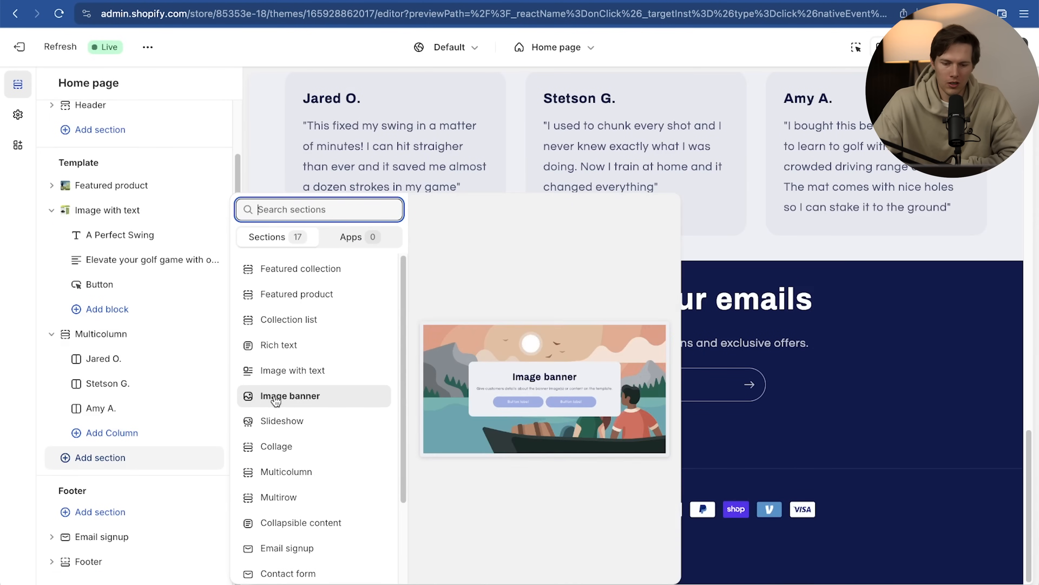
left_click(296, 399)
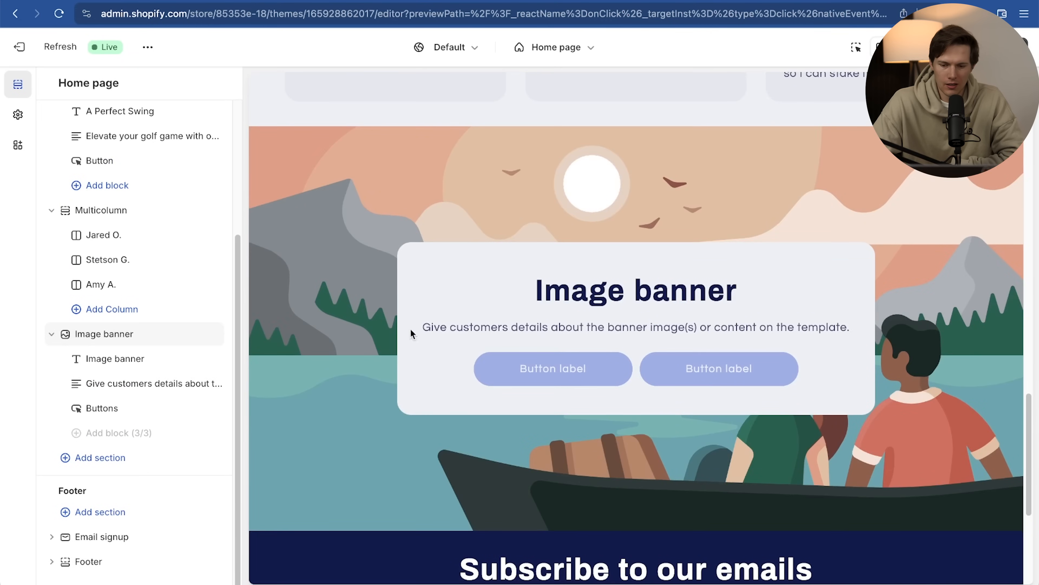
left_click(151, 358)
left_click(151, 174)
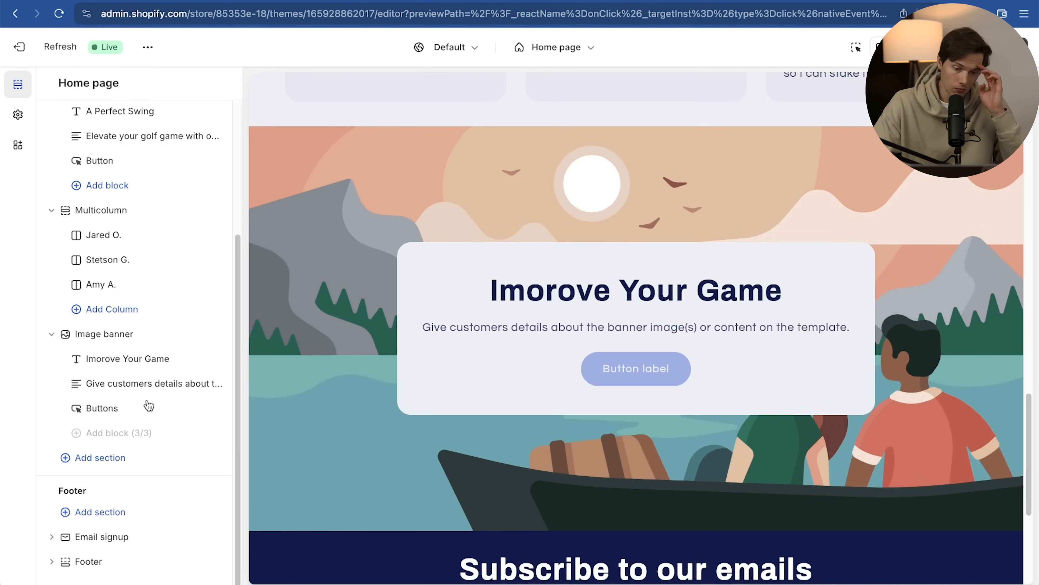
Label the image banner's first button "Learn More" and link it to the Precision Golf Swing Training Mat product
left_click(148, 407)
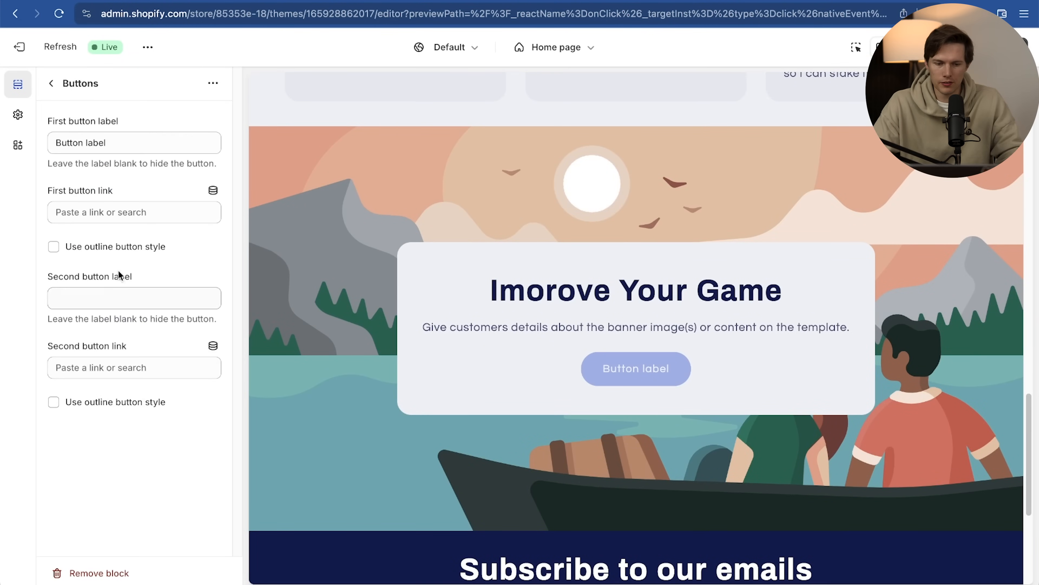
triple_click(132, 144)
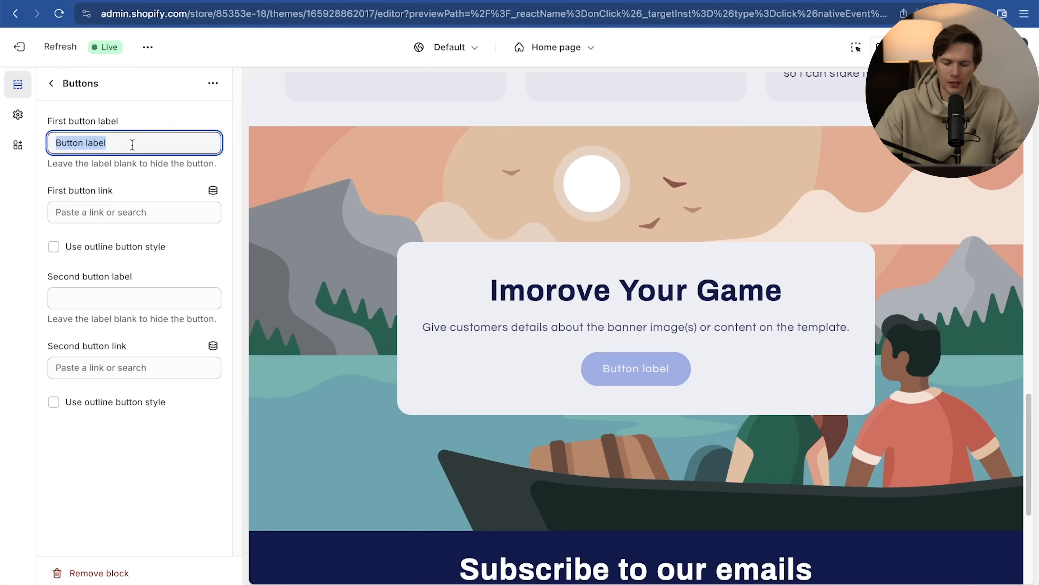
type("O")
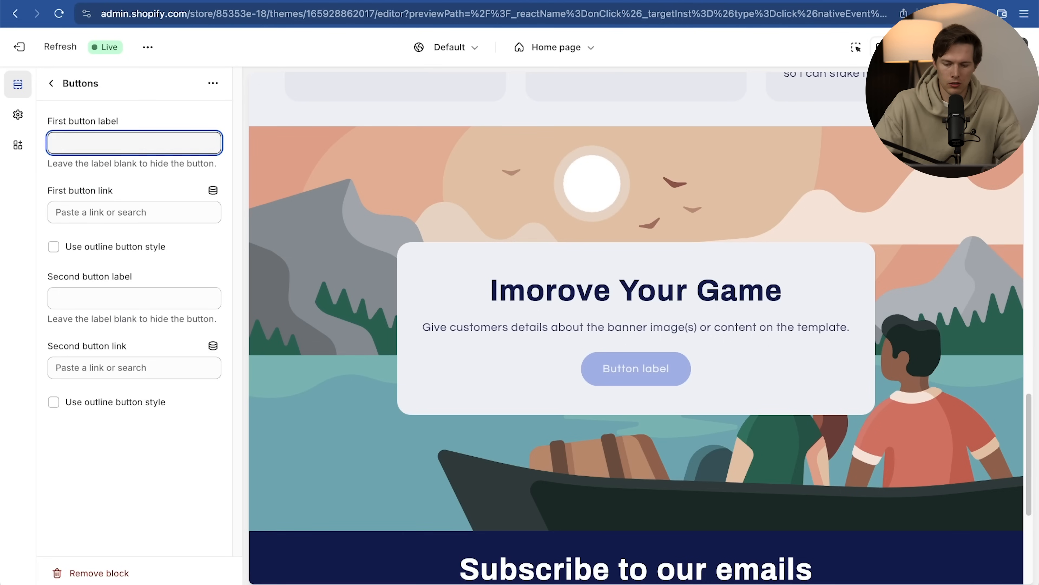
type("N")
key("BackSpace")
type("Lear")
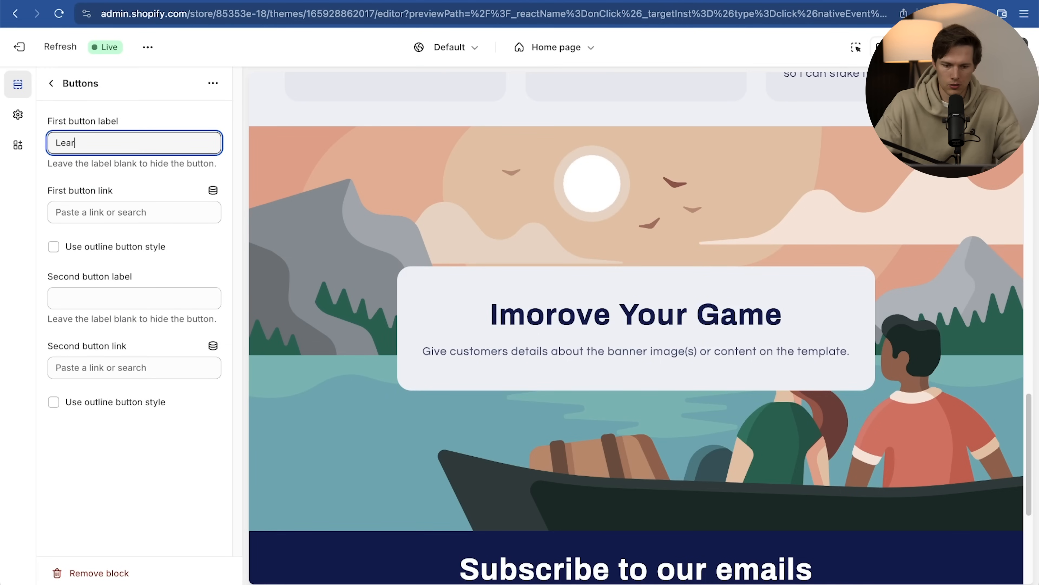
left_click(123, 211)
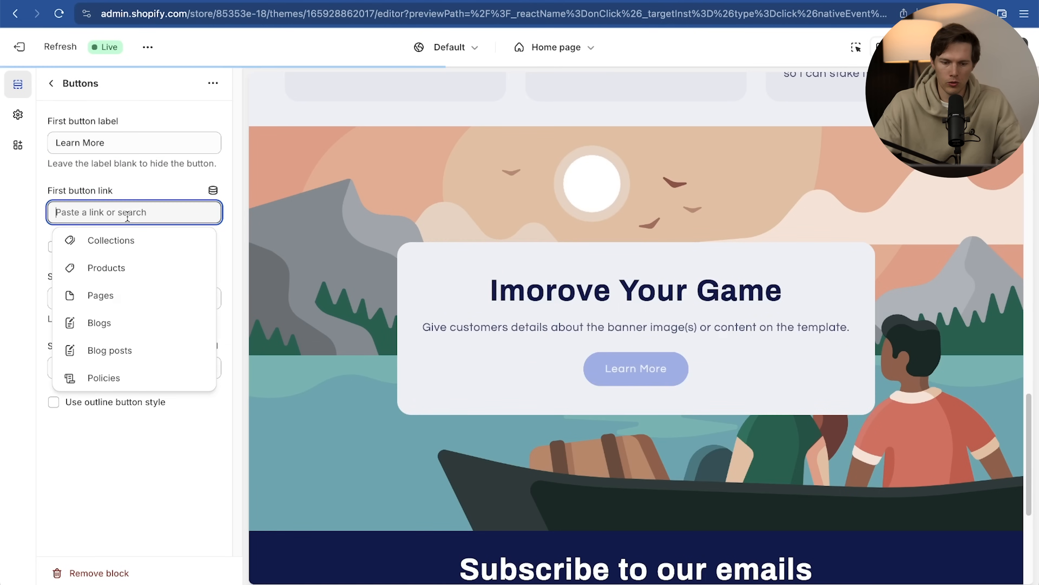
left_click(139, 266)
left_click(137, 184)
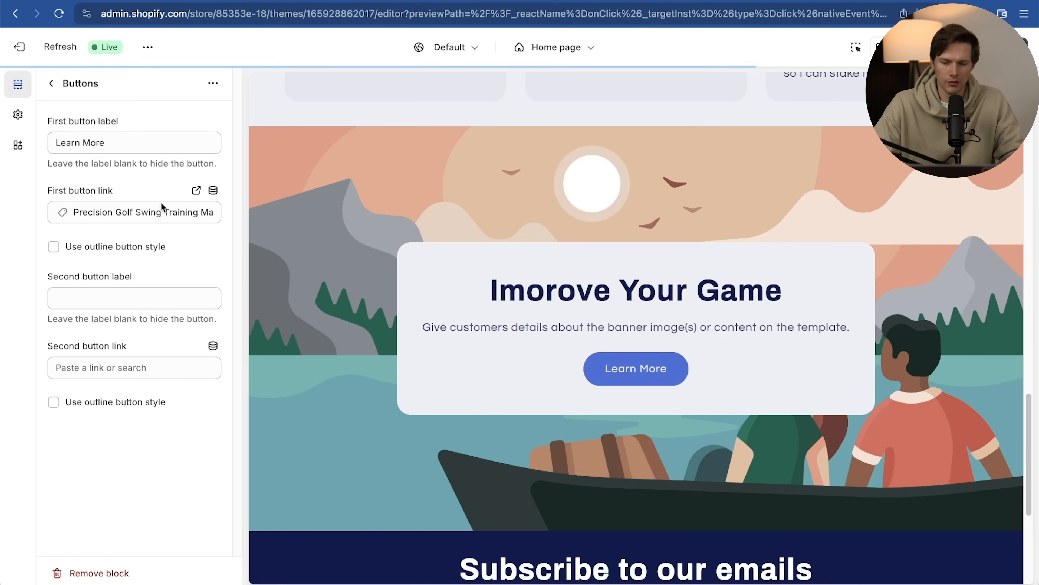
Set the banner's text to "A must-have training and practice tool for any serious golfer" and upload course.jpeg as its first image
left_click(52, 84)
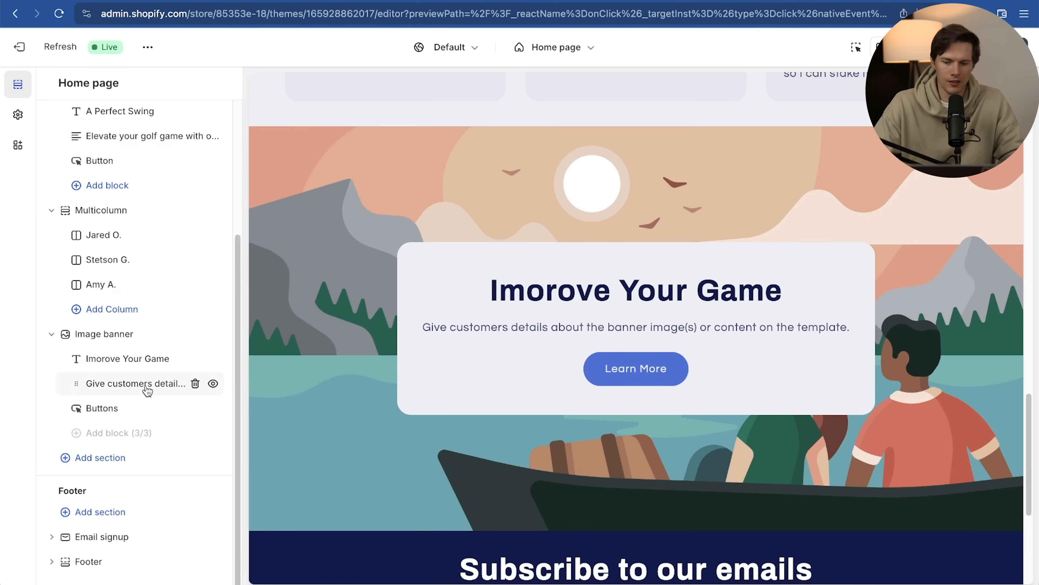
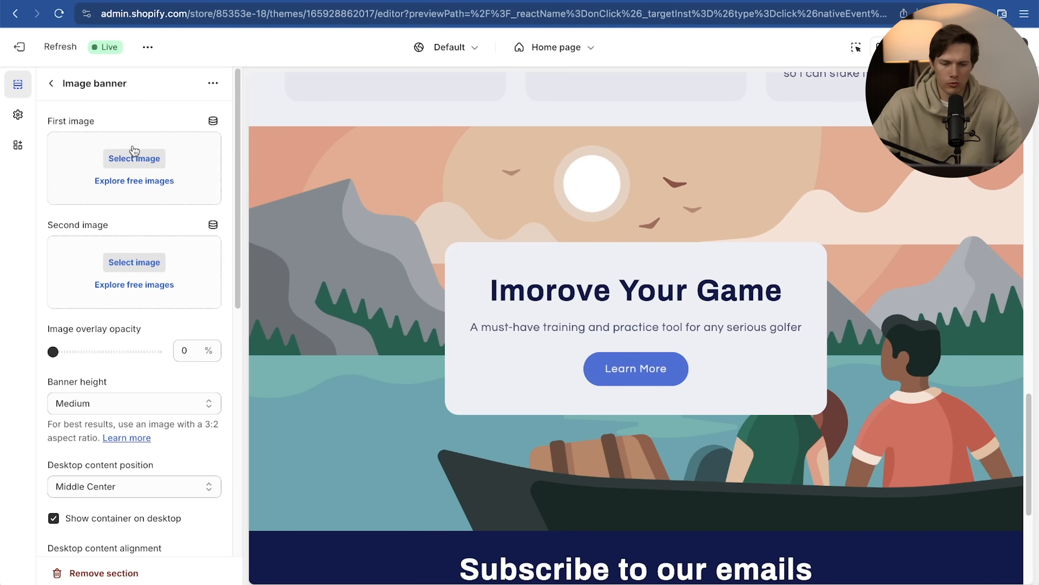
left_click(140, 160)
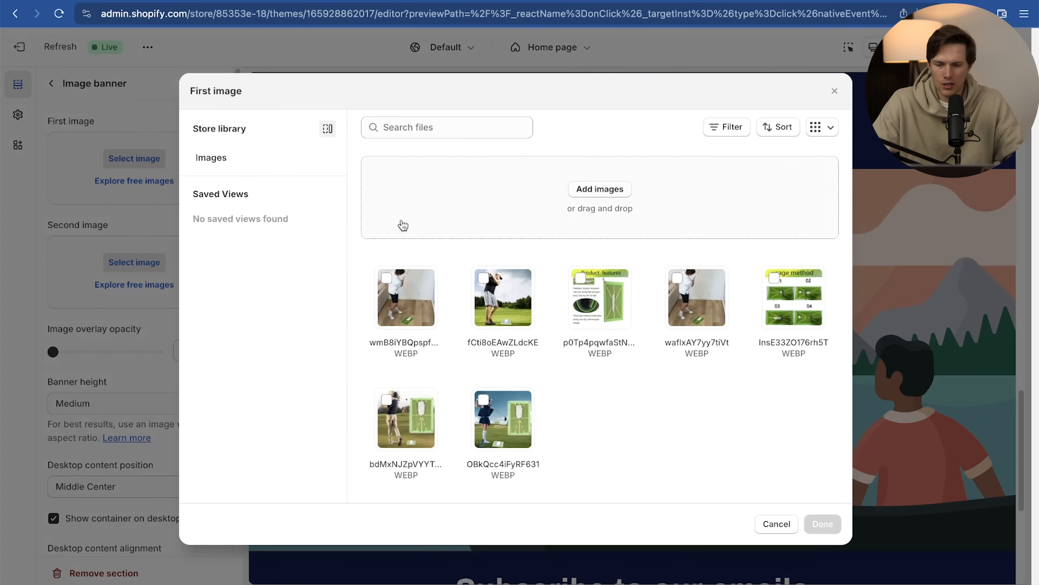
left_click(602, 190)
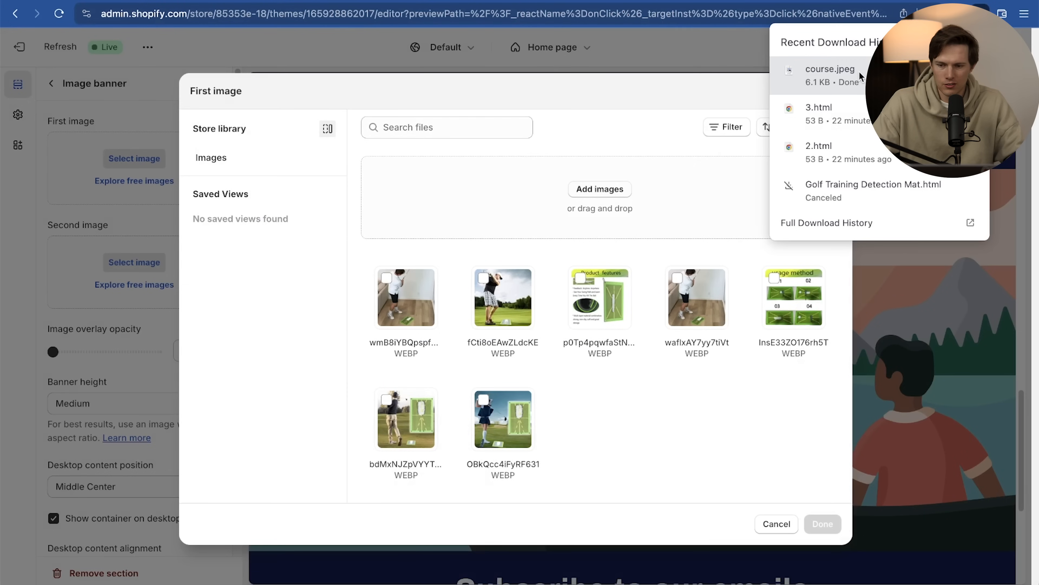
left_click_drag(859, 76, 509, 353)
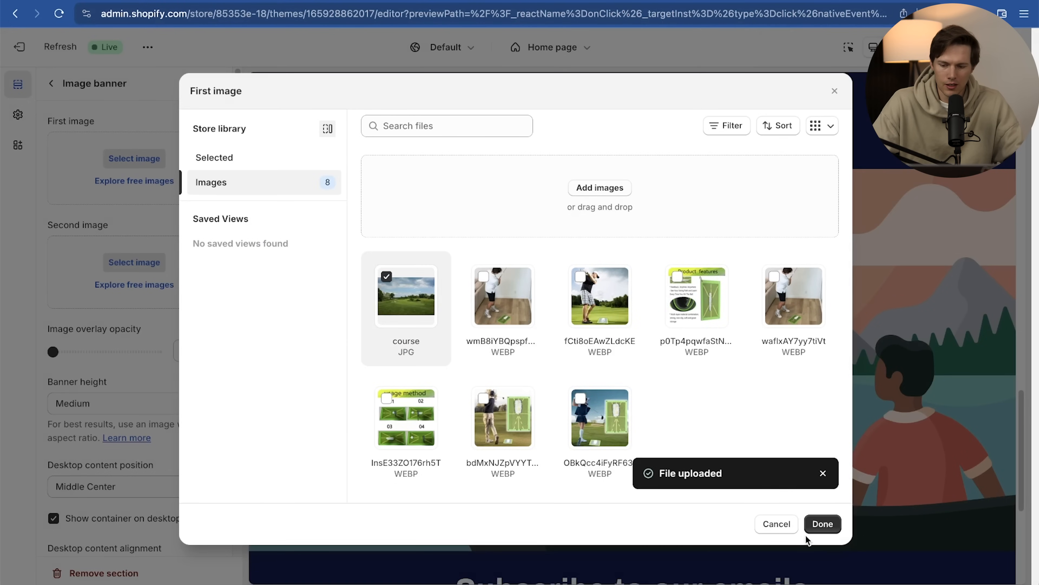
left_click(822, 524)
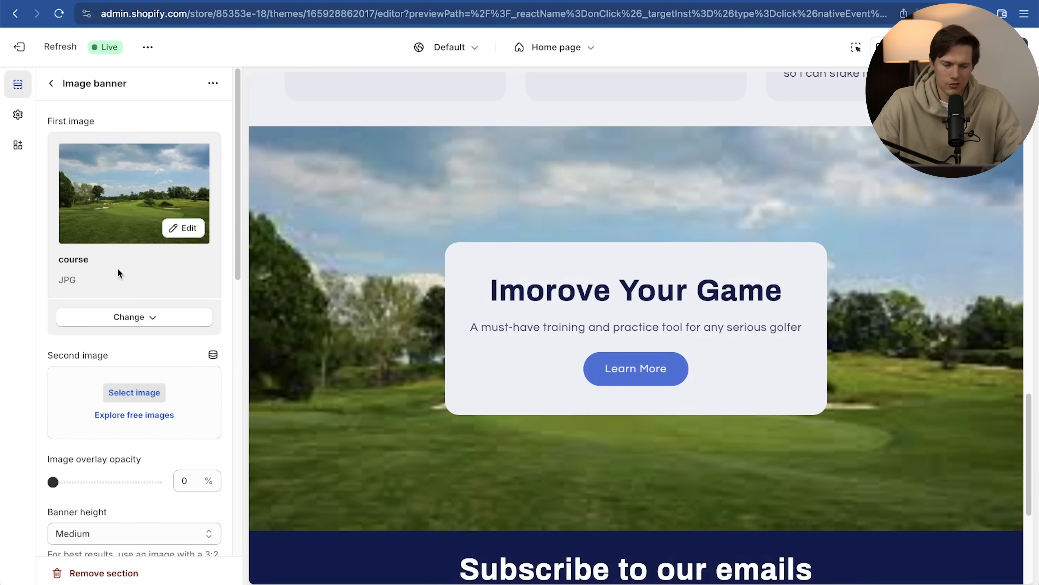
Correct the image banner's heading to "Improve Your Game"
scroll(536, 278, "up", 4)
scroll(520, 330, "down", 2)
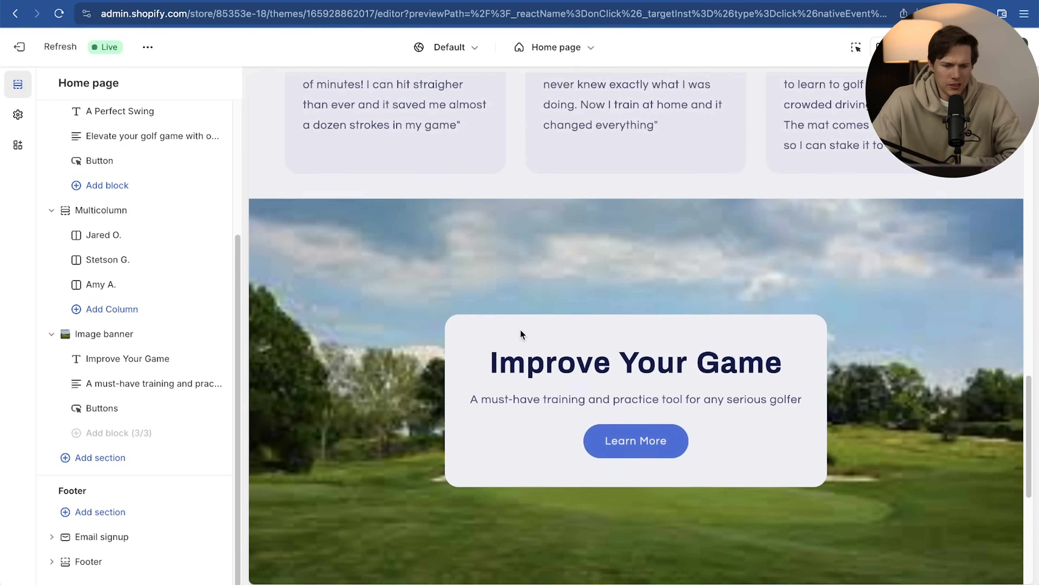
scroll(521, 329, "down", 1)
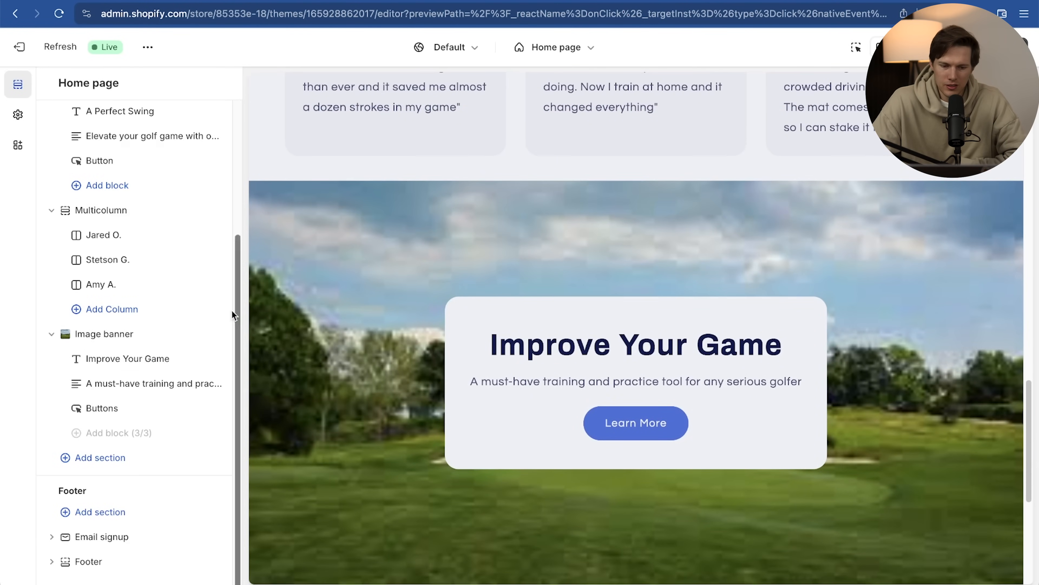
Open the Image banner settings and review the whole home page from the featured product down to the email signup
left_click(97, 339)
scroll(506, 387, "down", 5)
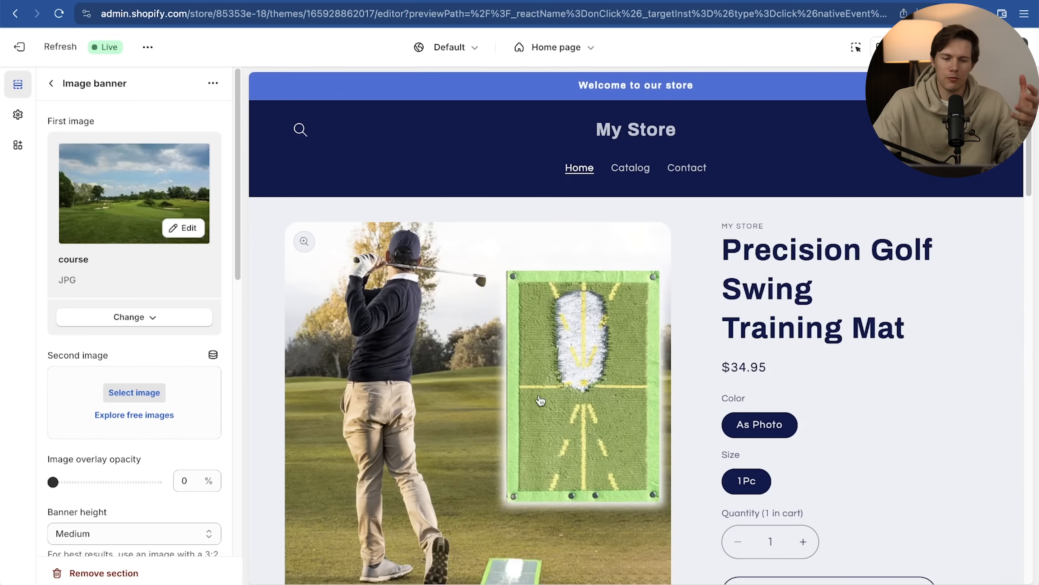
scroll(540, 400, "down", 10)
scroll(577, 358, "down", 12)
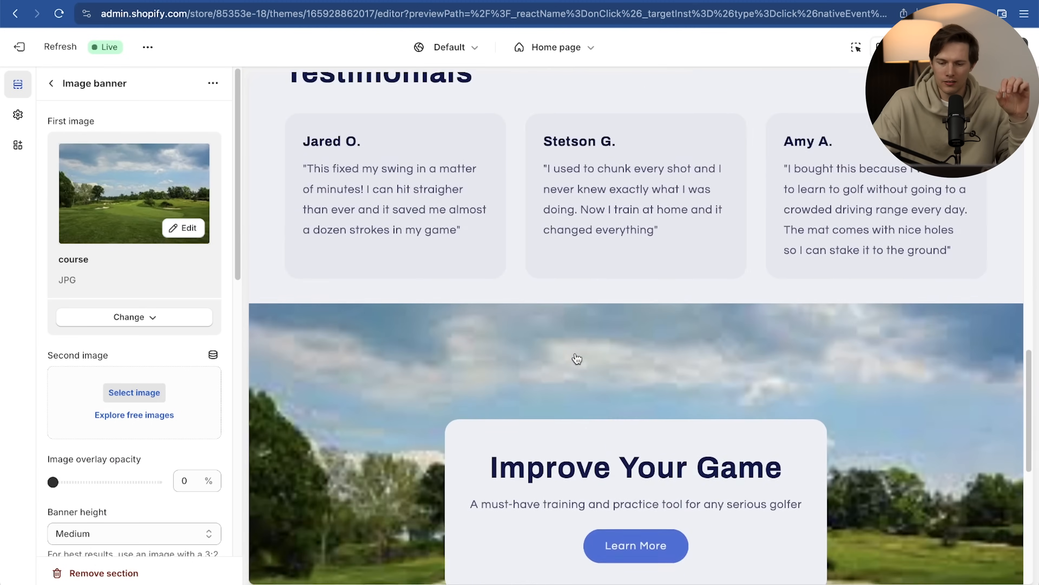
scroll(576, 352, "up", 2)
scroll(575, 352, "up", 10)
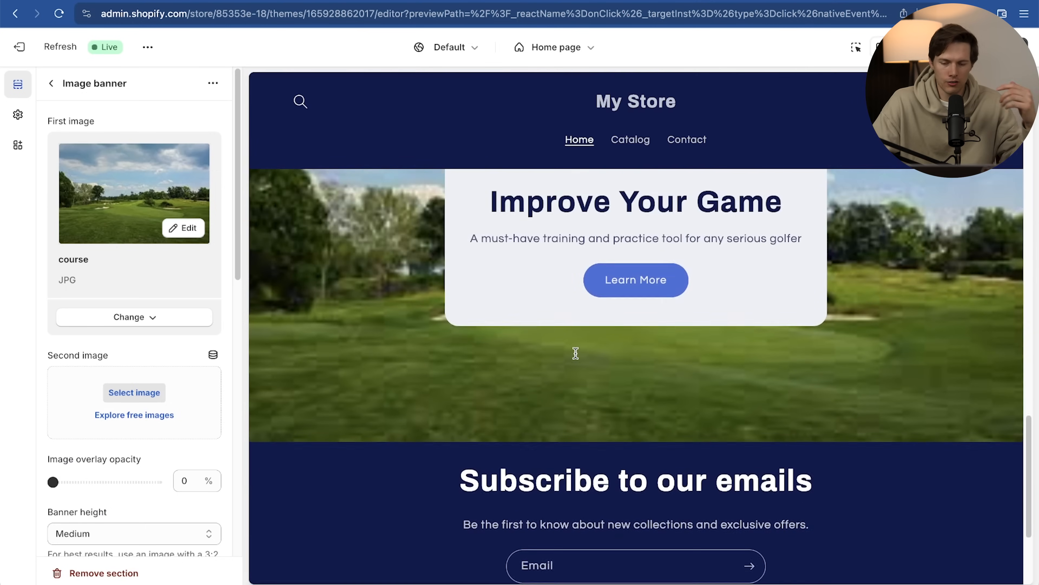
scroll(575, 352, "down", 8)
scroll(631, 307, "up", 15)
scroll(631, 308, "up", 5)
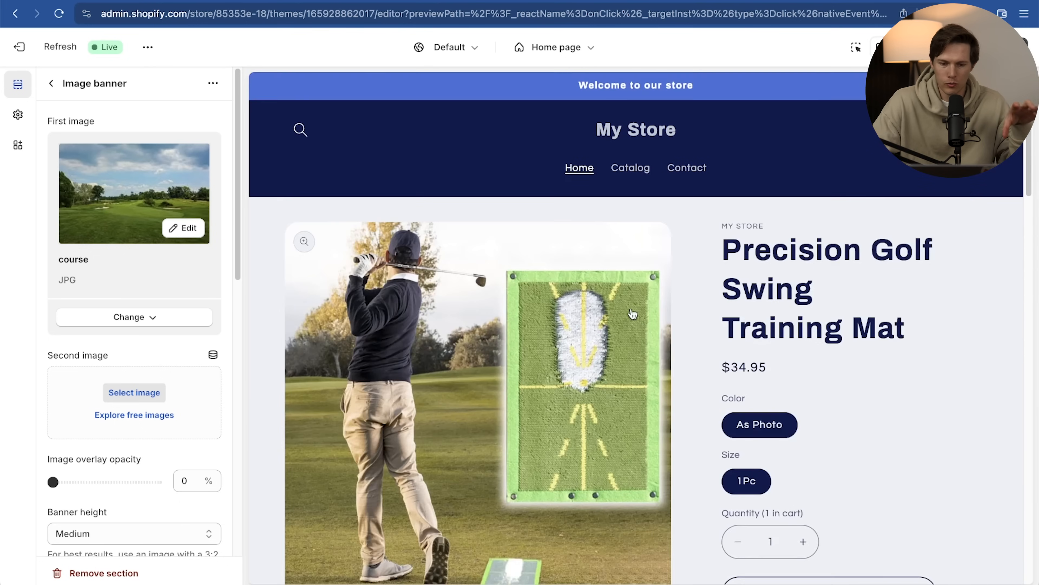
Open the theme's color schemes and set Scheme 1's text color to black, #000000
left_click(18, 116)
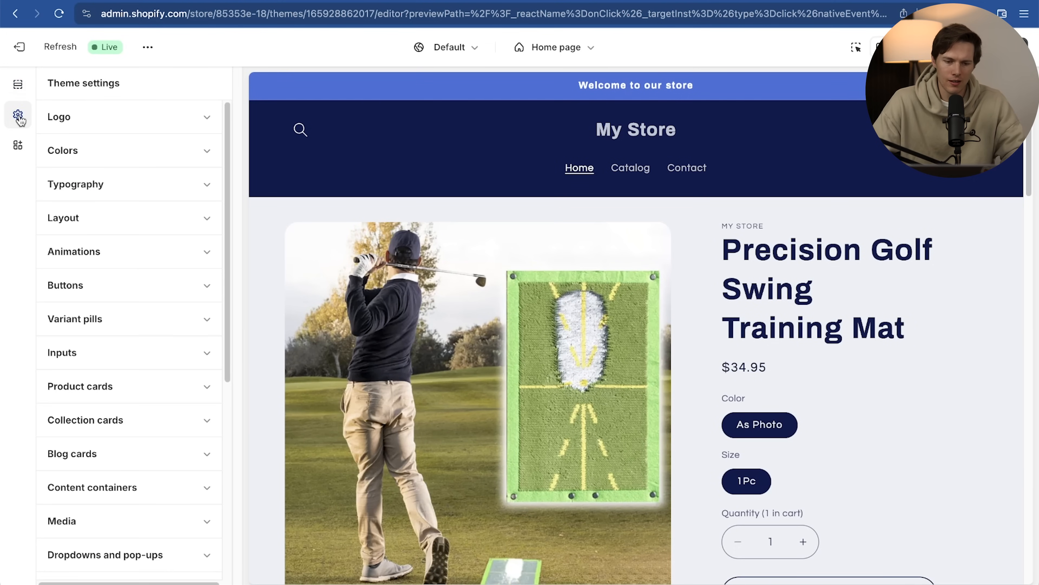
left_click(52, 150)
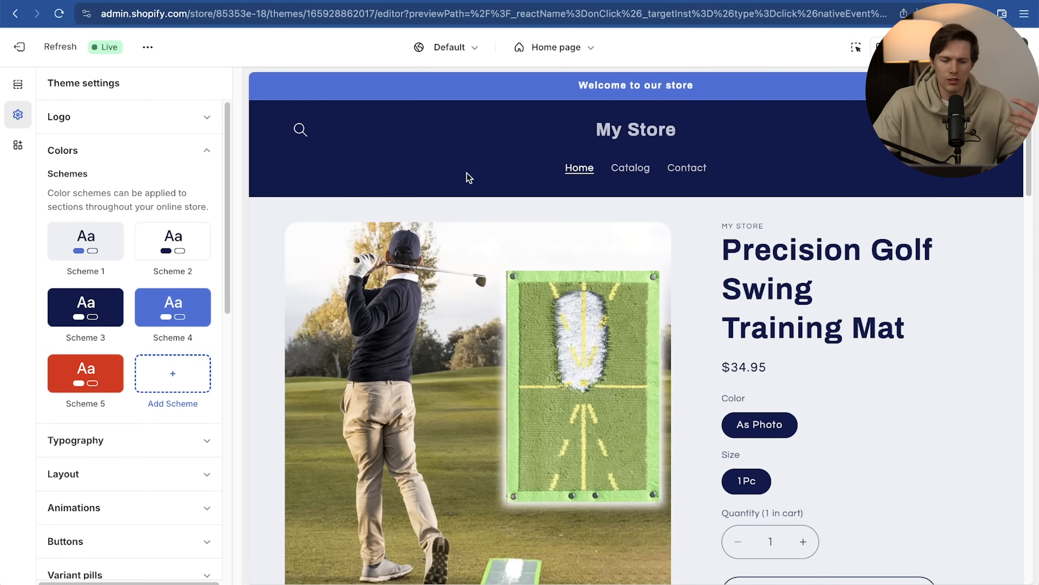
left_click(101, 239)
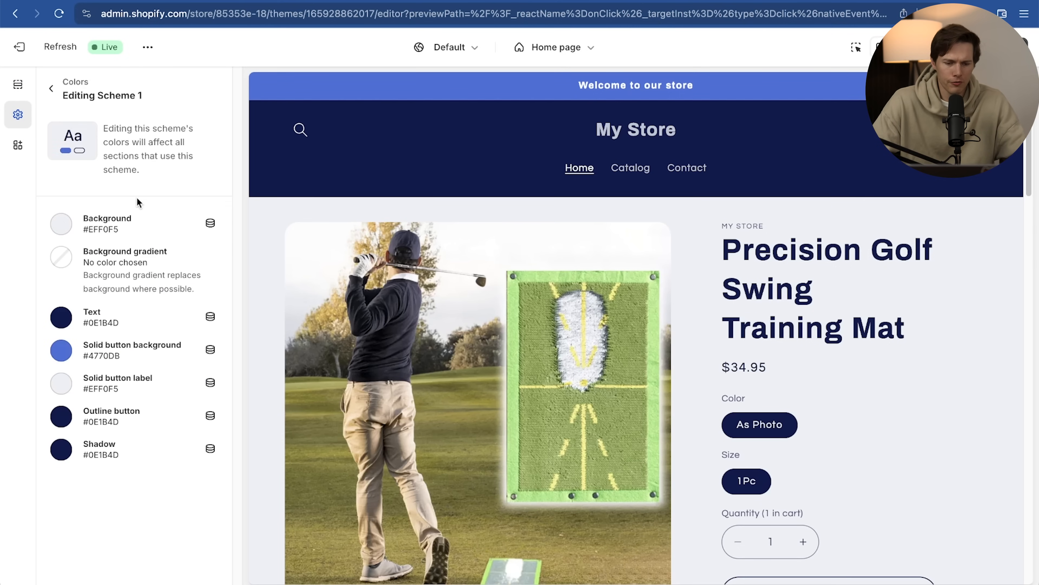
scroll(398, 256, "down", 10)
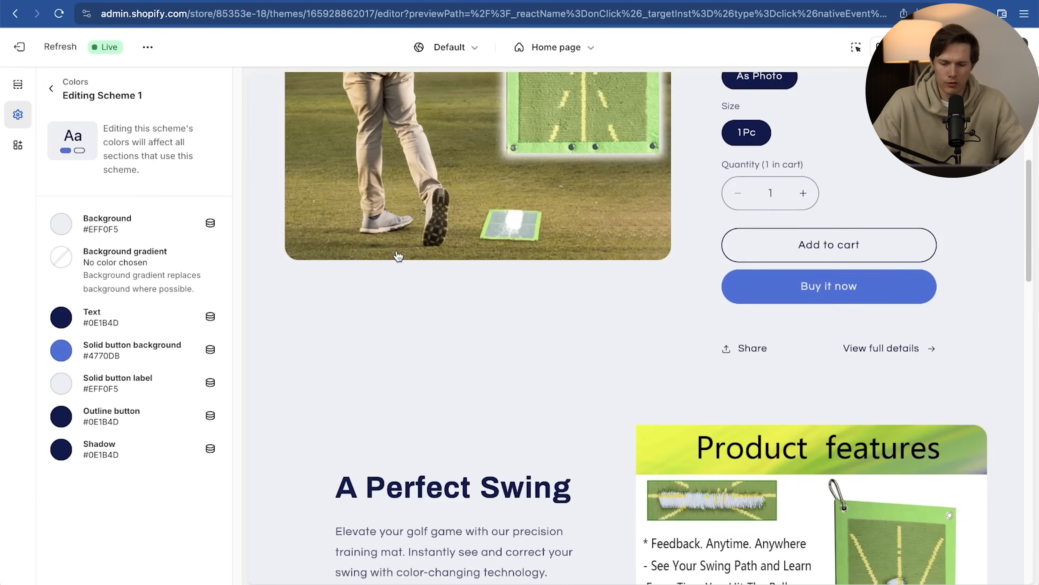
scroll(398, 255, "down", 3)
scroll(397, 255, "up", 4)
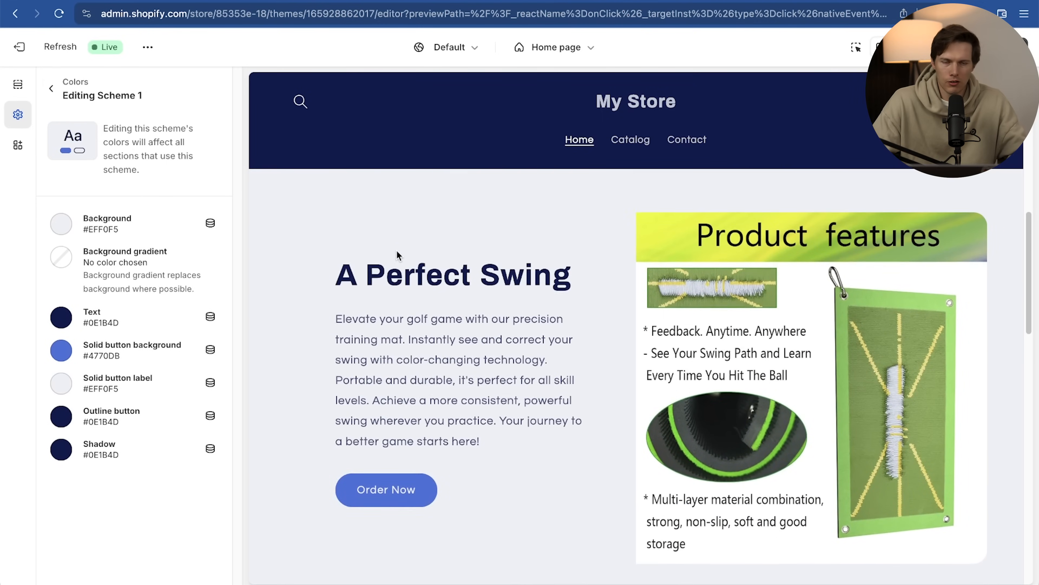
left_click(62, 318)
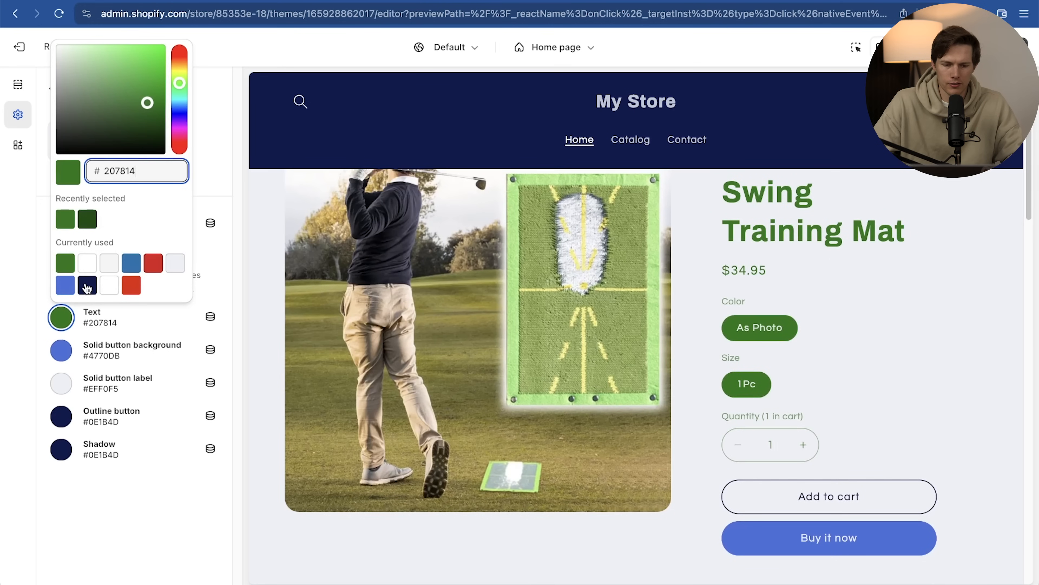
left_click_drag(148, 107, 204, 162)
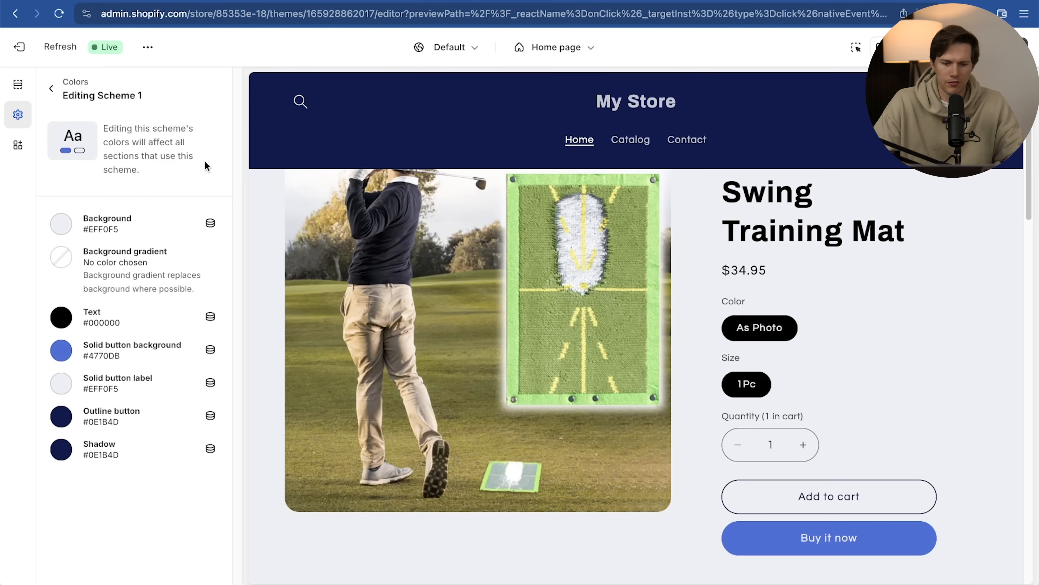
Set Scheme 1's solid button background to a bright green, #2C961D
left_click(61, 350)
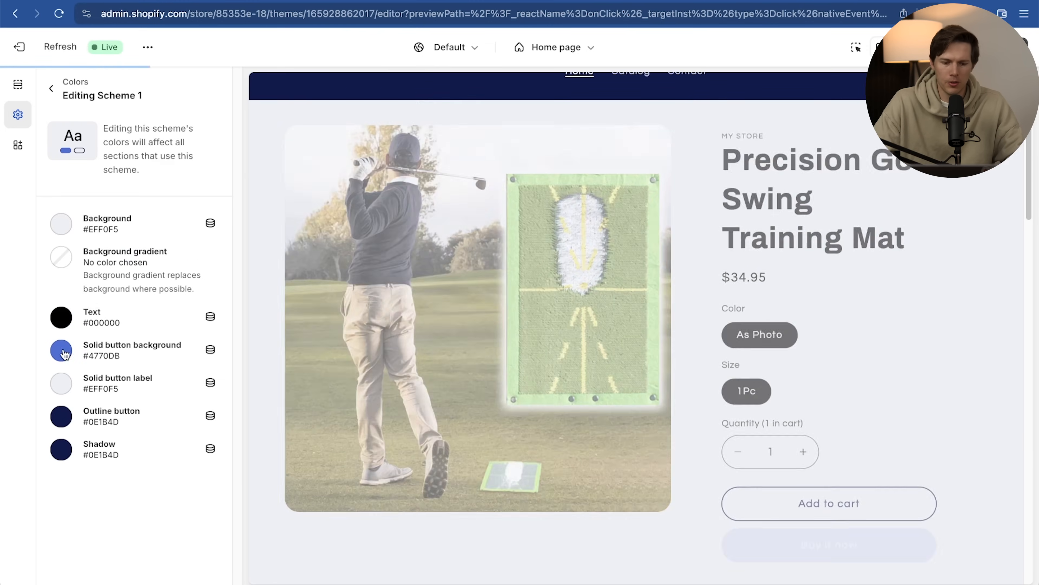
left_click(87, 257)
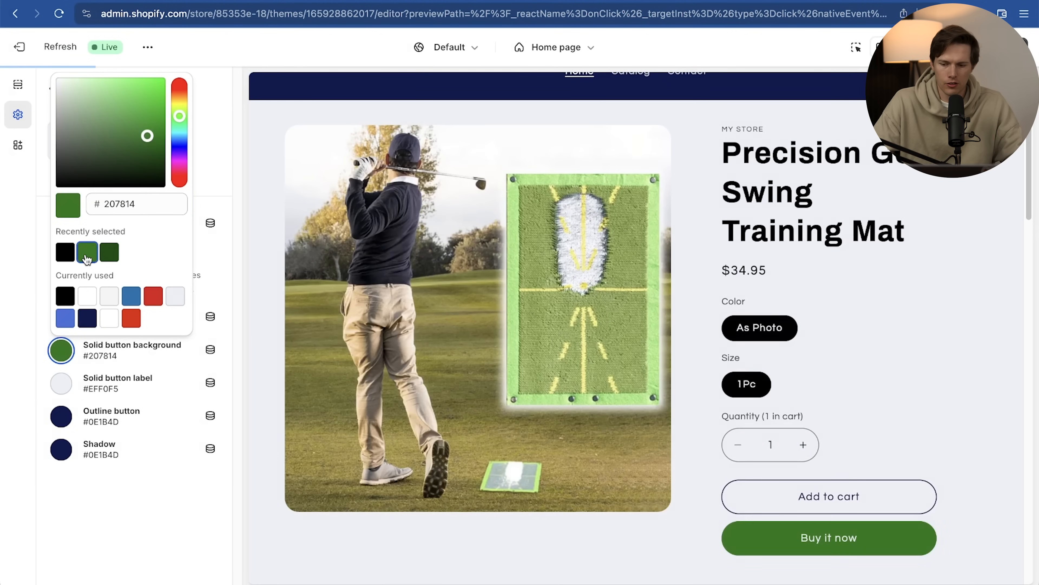
left_click(109, 258)
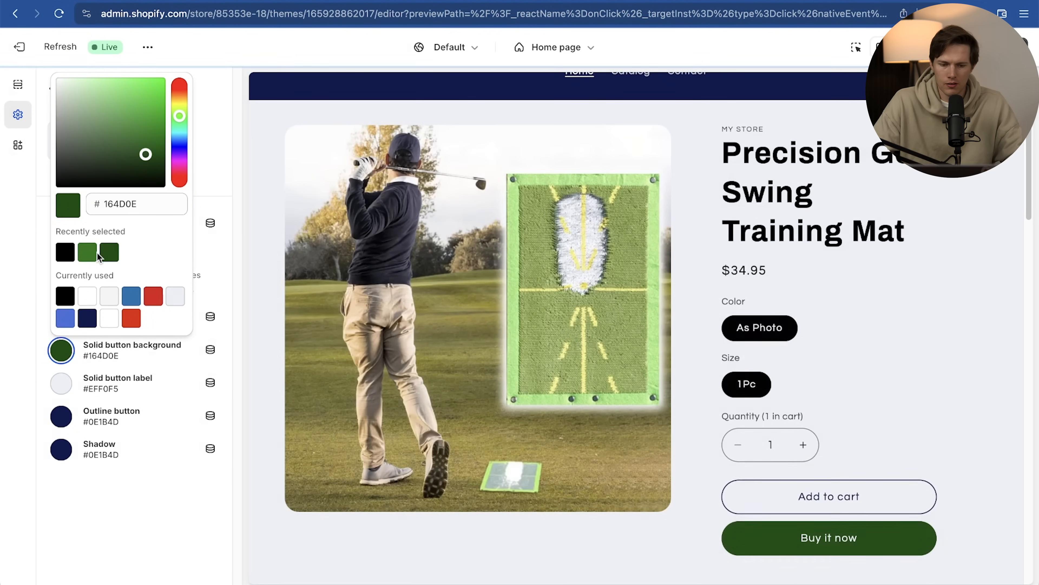
left_click(87, 254)
left_click_drag(146, 136, 144, 123)
Set Scheme 1's outline button color to #164D0E and its shadow color to dark green #084600
left_click(61, 449)
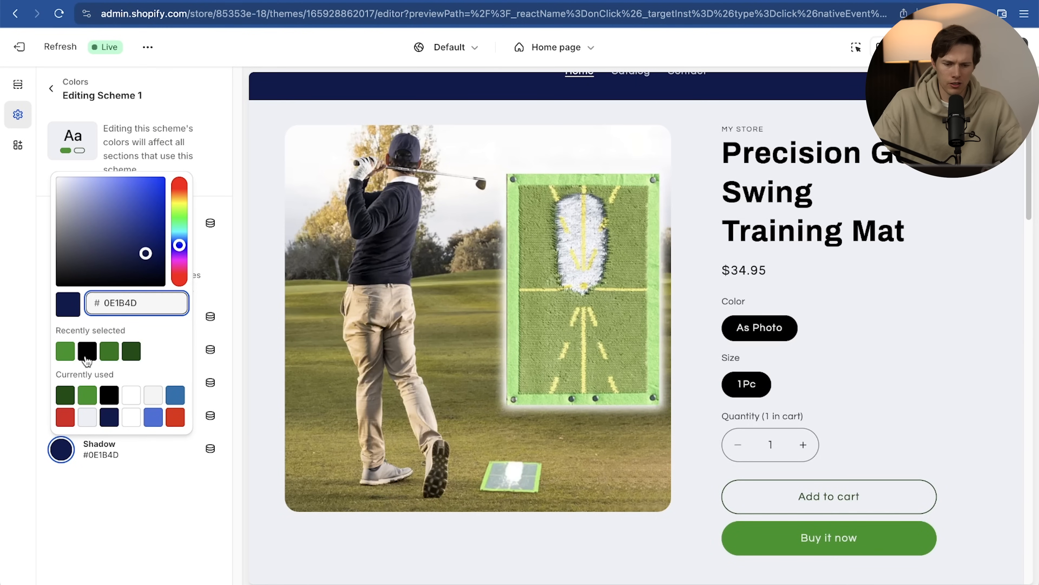
left_click(132, 353)
left_click_drag(157, 272, 166, 257)
left_click(169, 524)
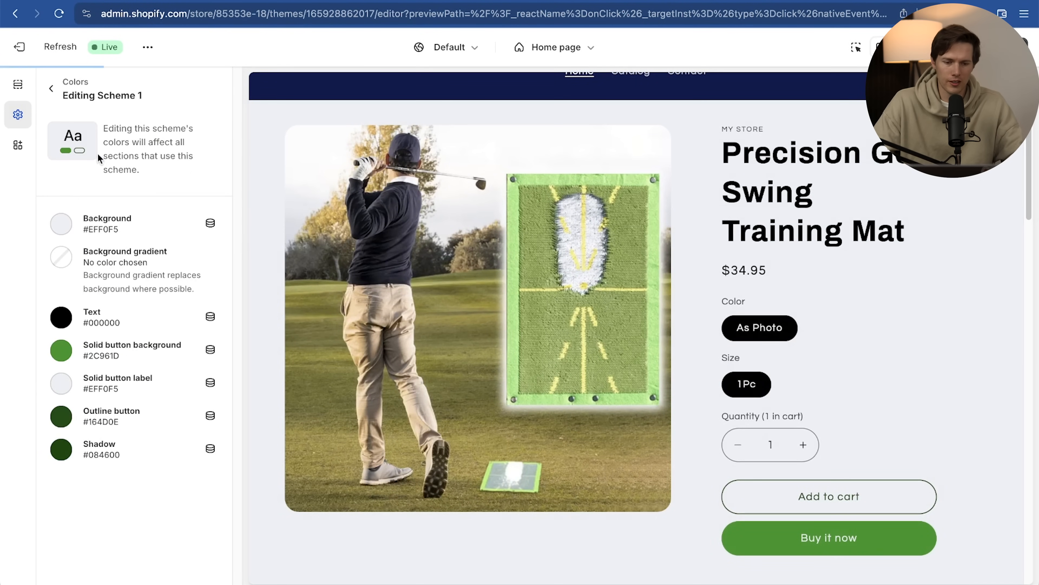
Open Scheme 2's colors and check the home page preview for sections that use them
left_click(51, 88)
left_click(180, 246)
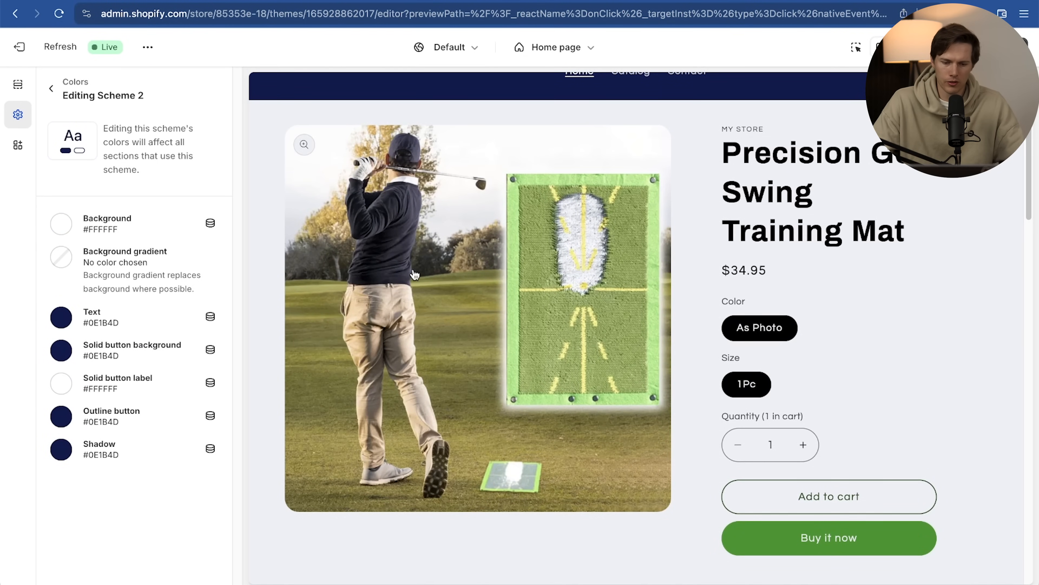
scroll(401, 470, "down", 10)
scroll(402, 467, "down", 5)
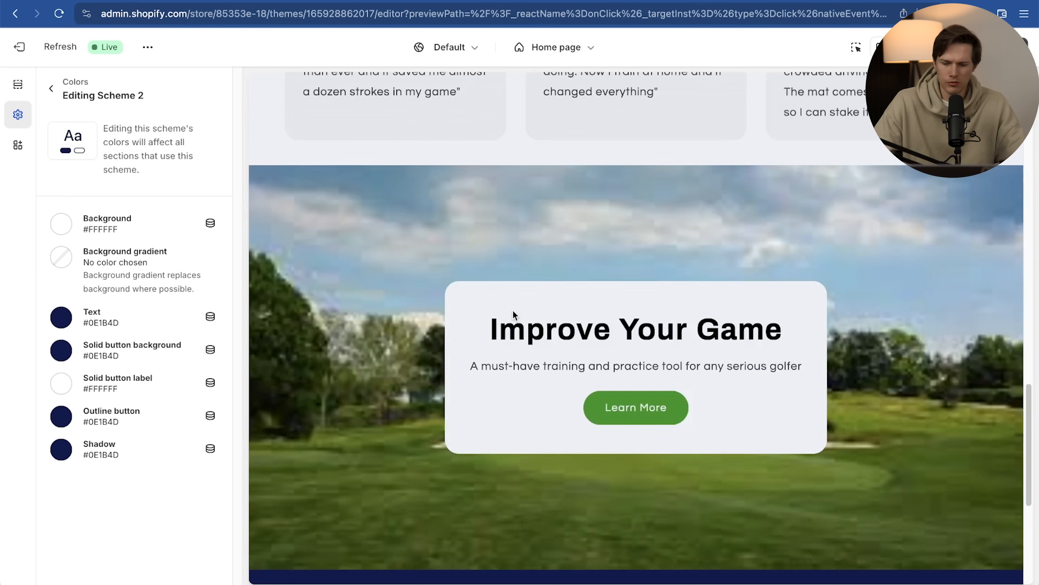
scroll(499, 319, "up", 15)
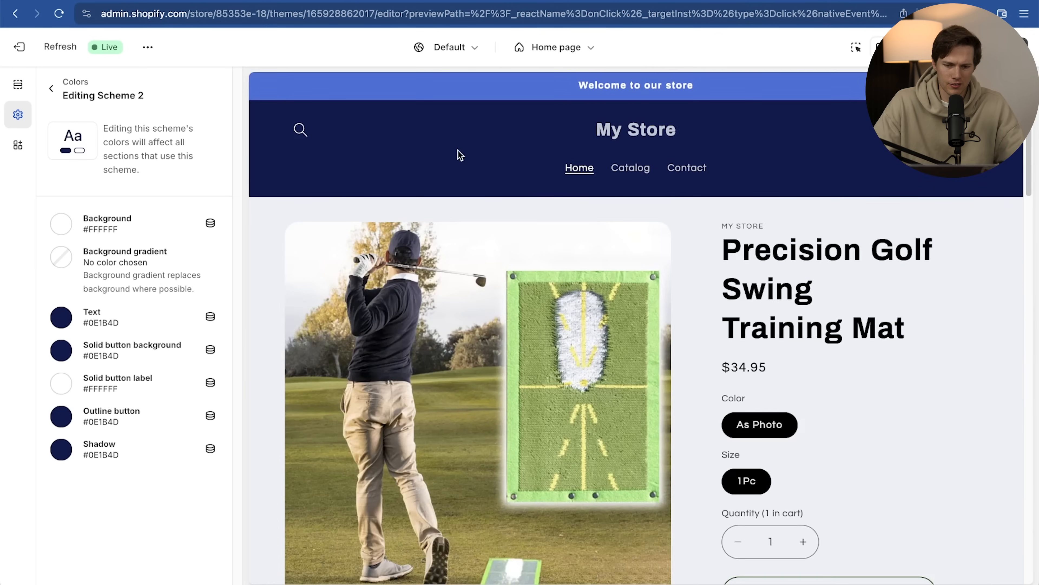
Set Scheme 3's background to the recently used dark green #084600
left_click(51, 94)
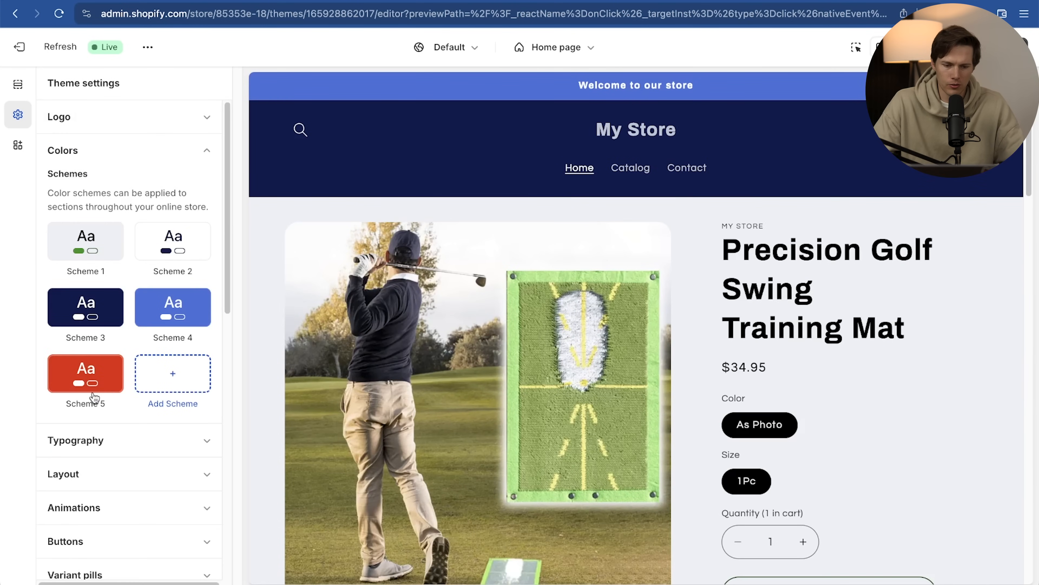
left_click(66, 297)
left_click(61, 225)
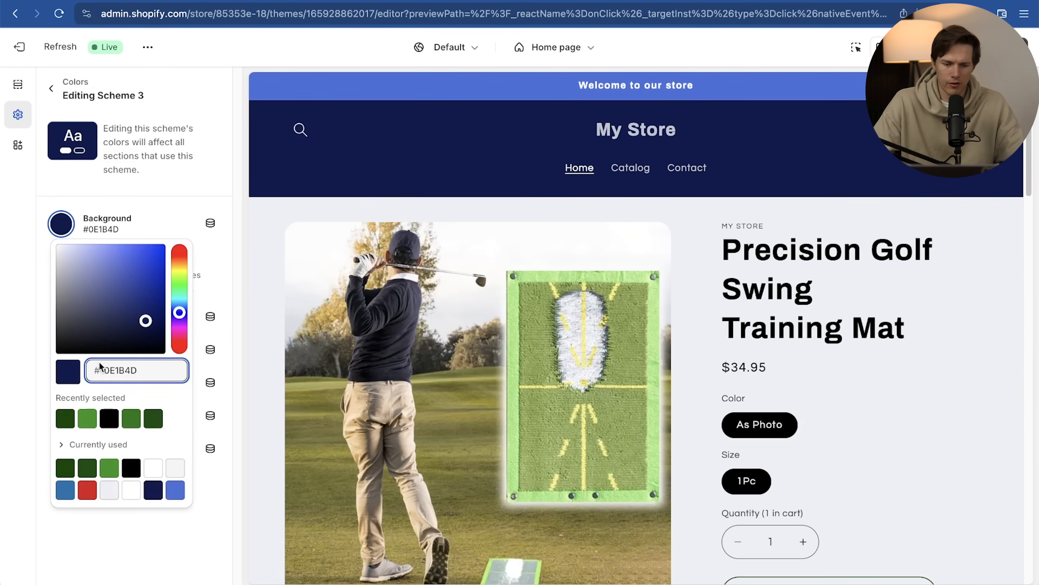
left_click(65, 418)
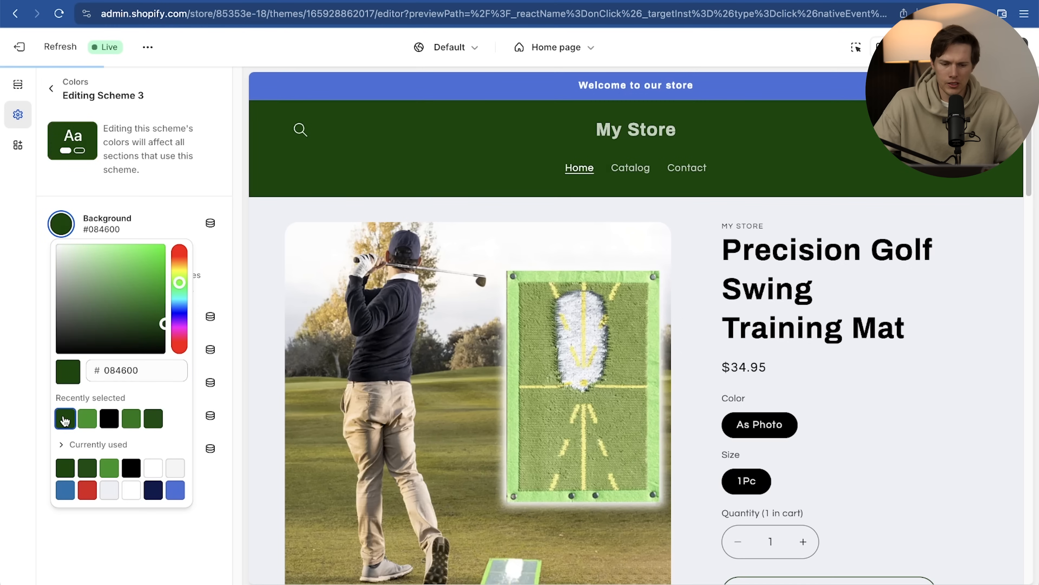
left_click(154, 212)
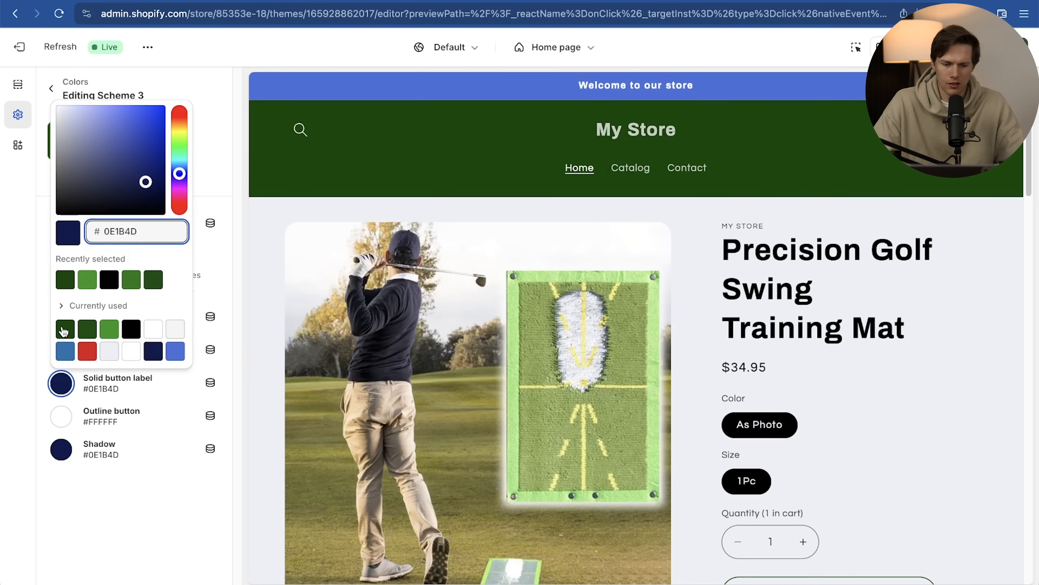
Set Scheme 3's solid button label and shadow colors to #084600
left_click(63, 331)
left_click(61, 449)
left_click(68, 342)
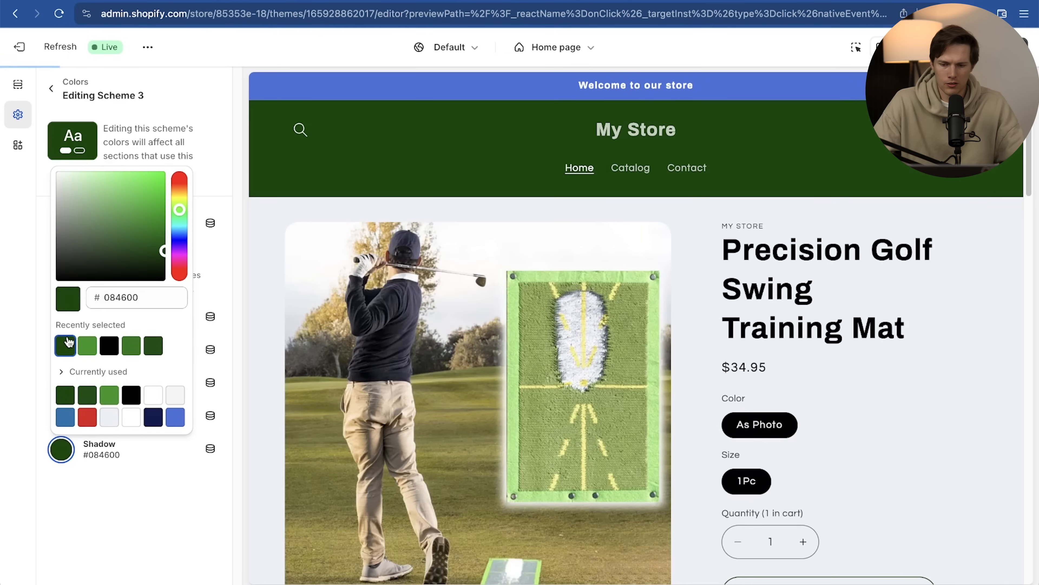
left_click(135, 497)
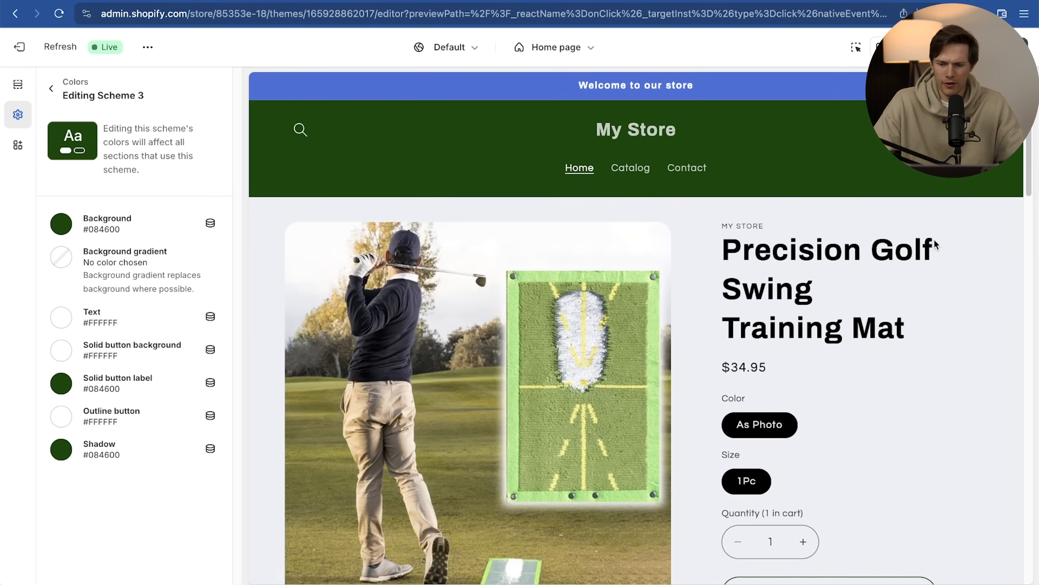
Review the recolored home page from the header to the footer and return to the list of color schemes
scroll(934, 241, "down", 15)
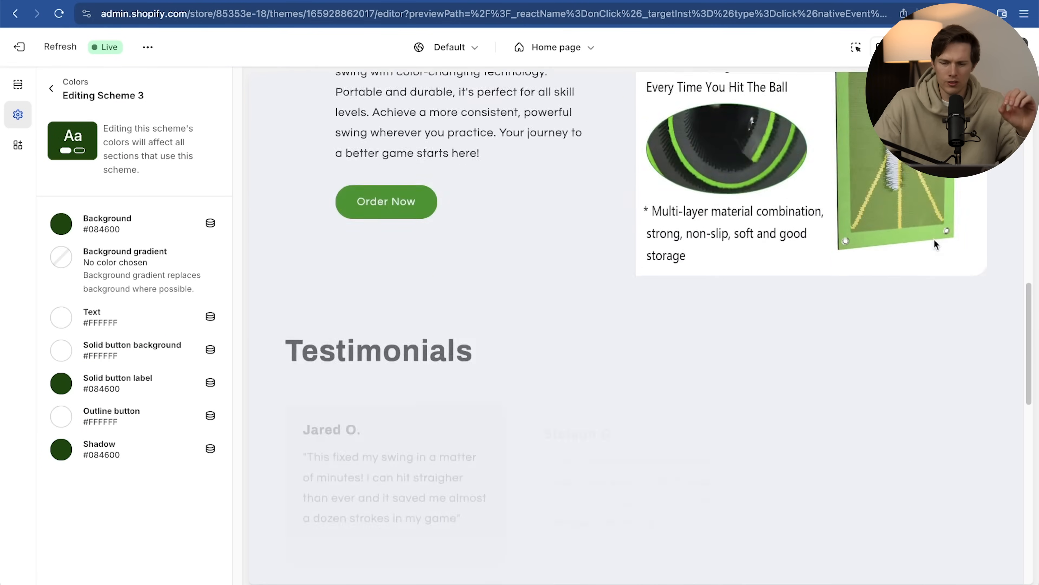
scroll(933, 240, "down", 5)
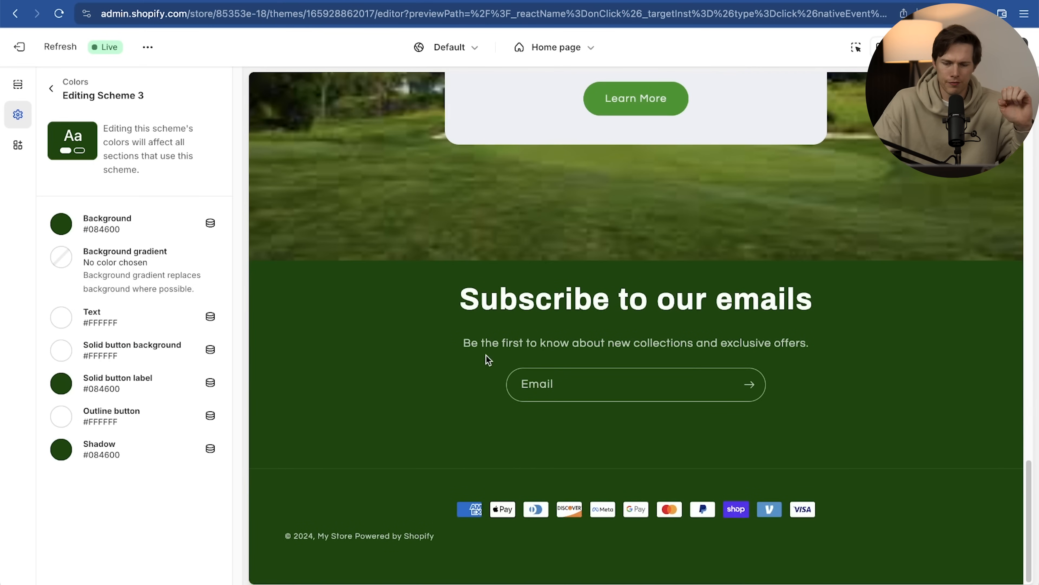
scroll(937, 443, "up", 20)
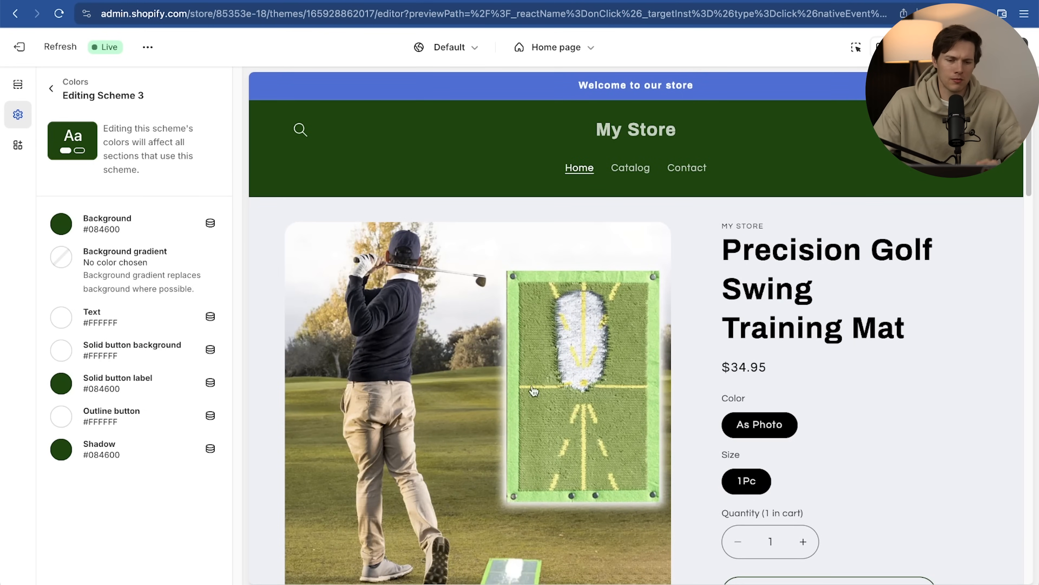
left_click(51, 90)
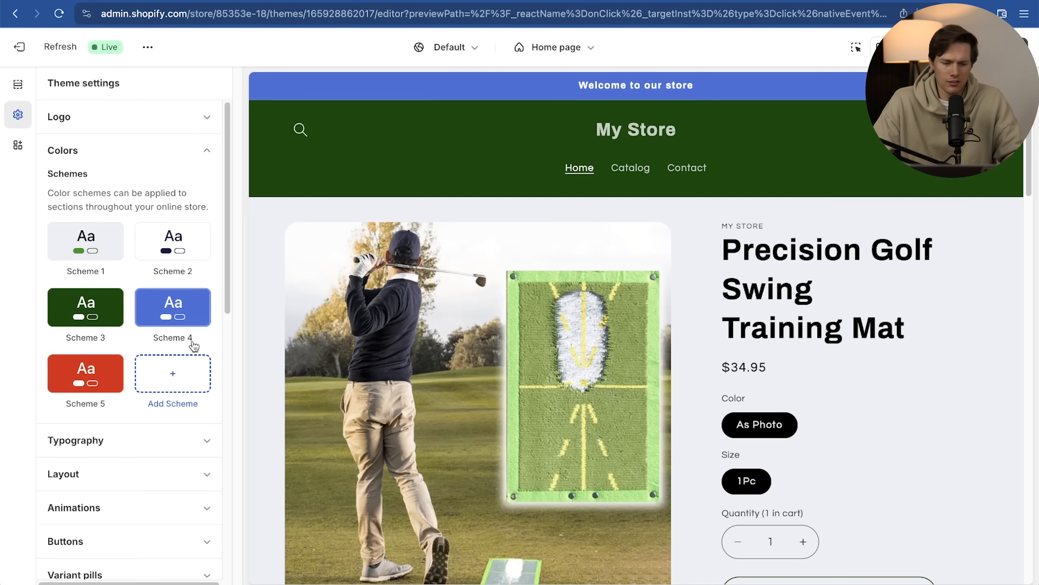
scroll(939, 400, "down", 10)
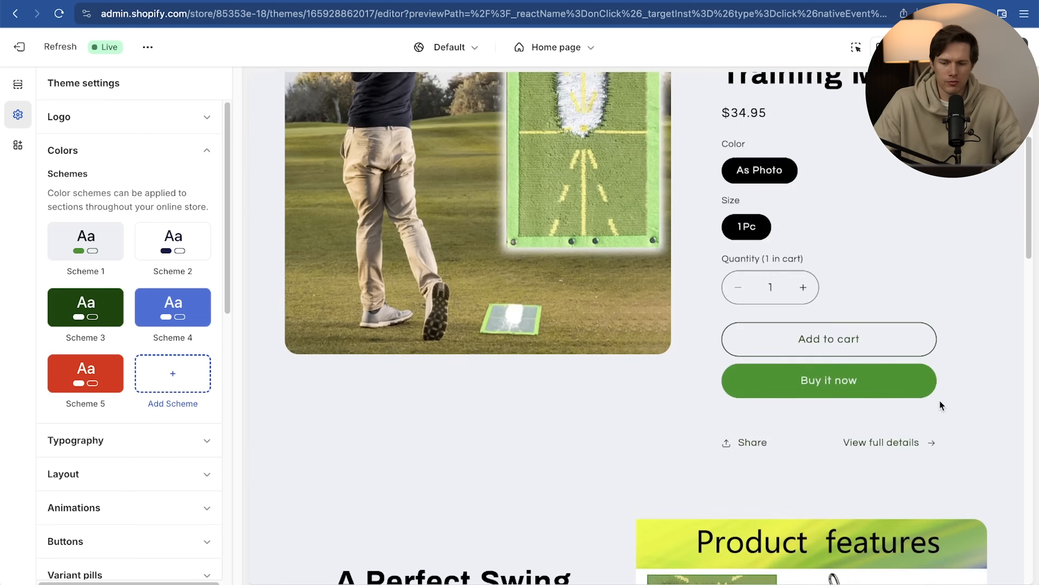
scroll(939, 400, "up", 12)
scroll(939, 401, "down", 5)
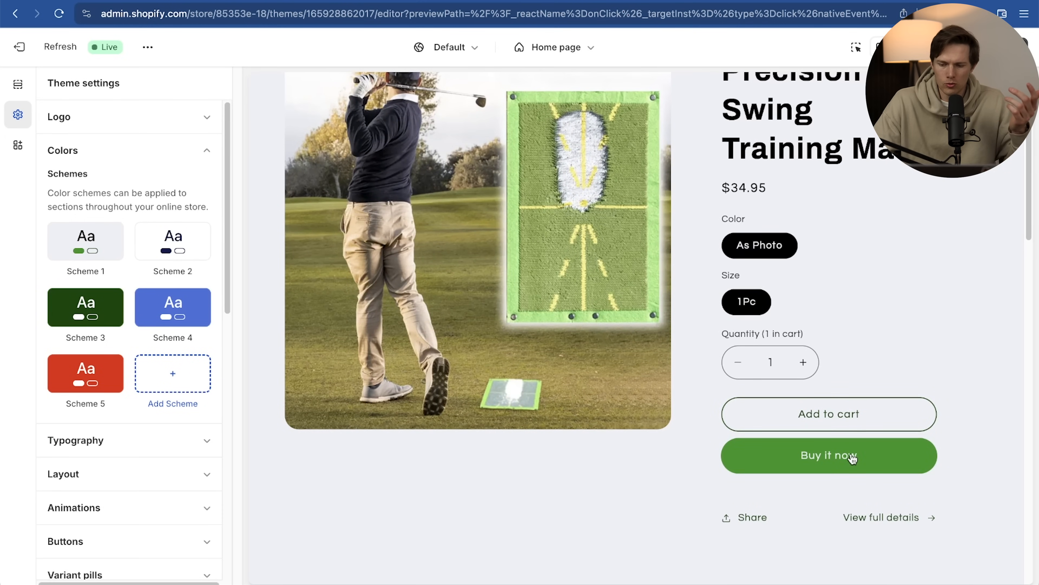
Add the golf mat to the cart, examine the checkout page, and return to the store's home page
left_click(854, 417)
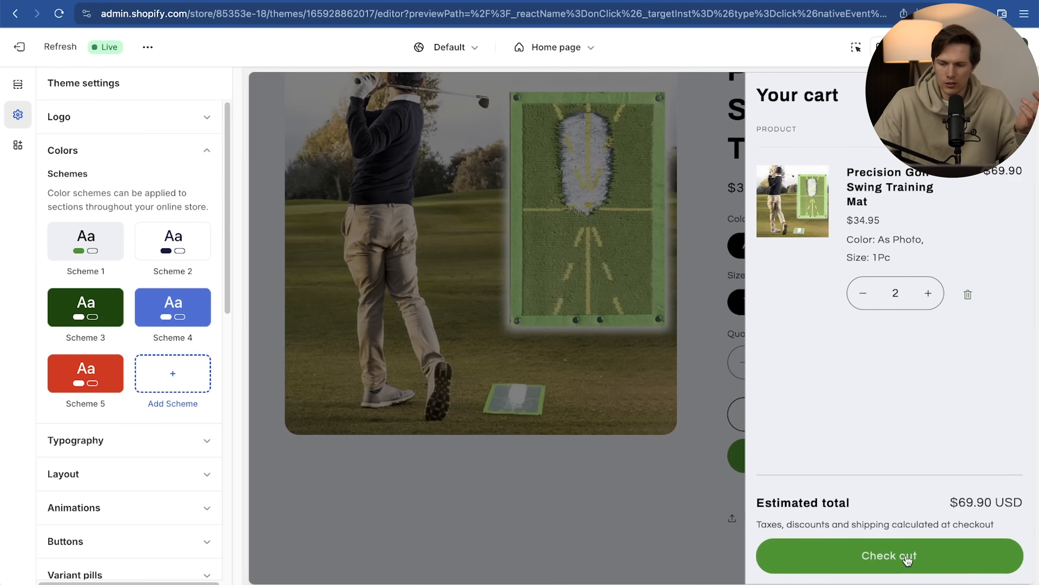
left_click(908, 556)
scroll(614, 406, "down", 10)
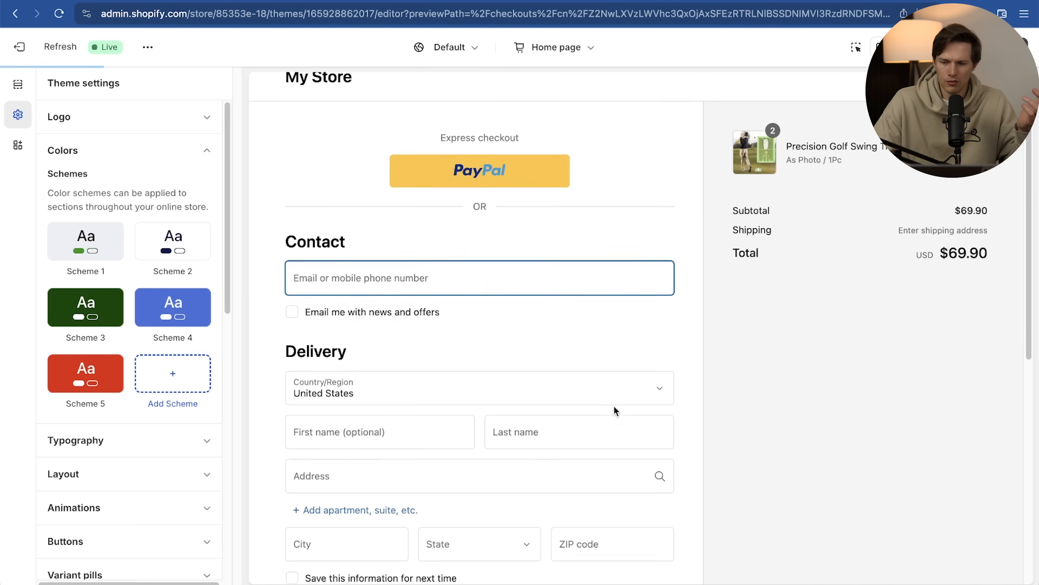
scroll(614, 406, "down", 2)
scroll(690, 266, "up", 10)
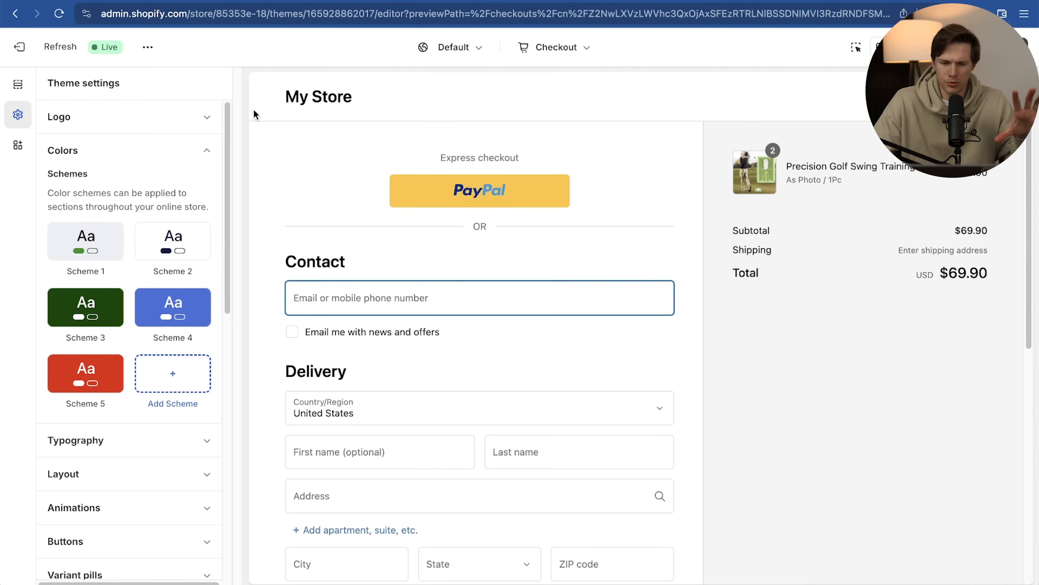
left_click(304, 99)
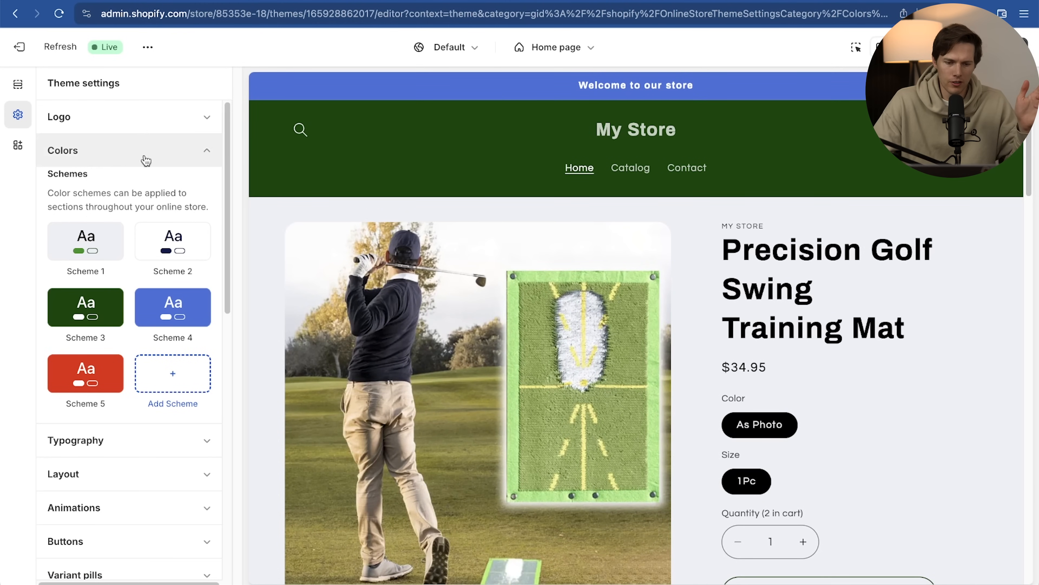
Set the theme's heading font to Arvo Regular
left_click(208, 152)
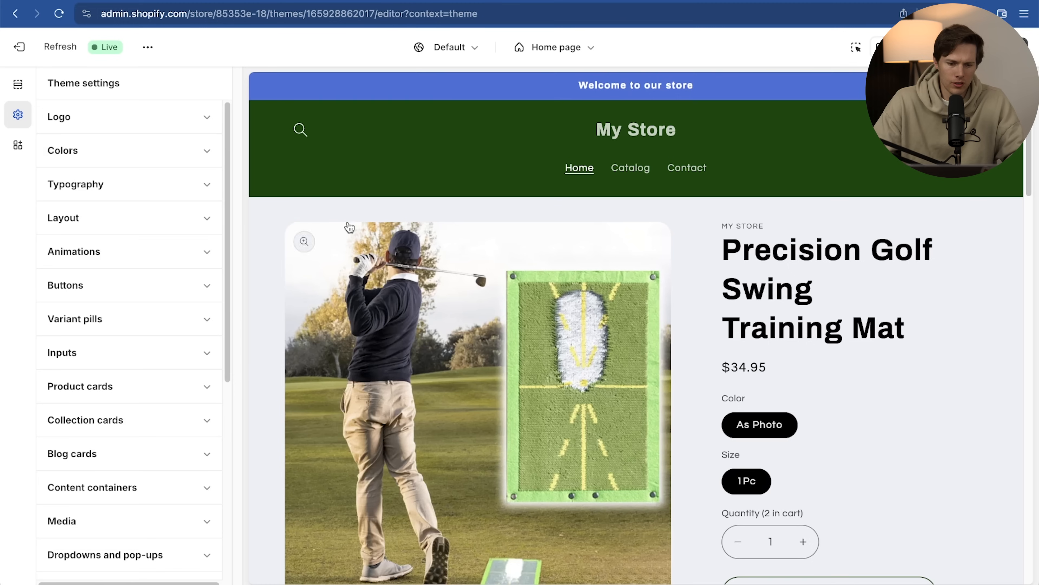
left_click(203, 186)
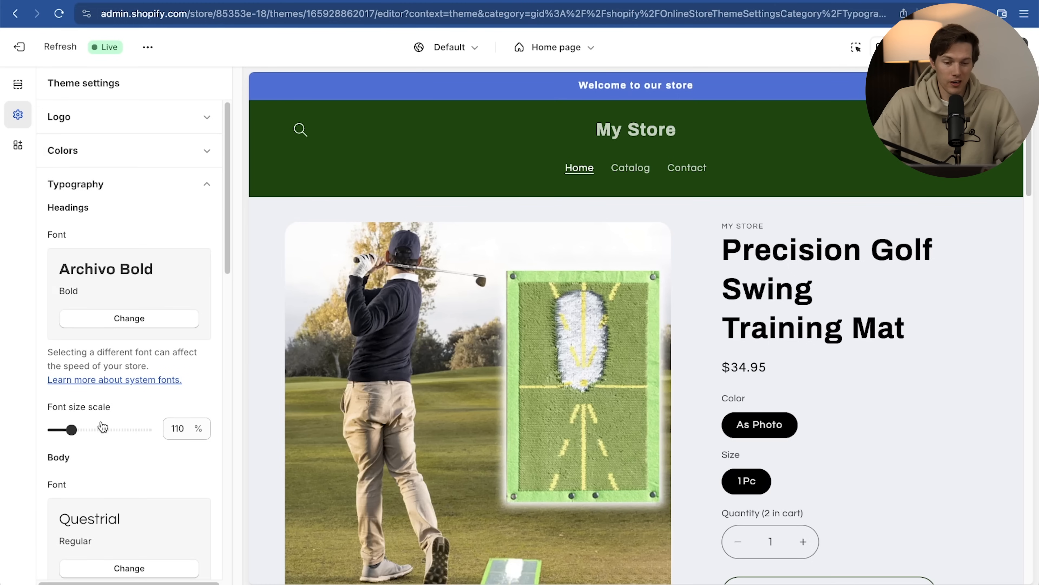
left_click(168, 319)
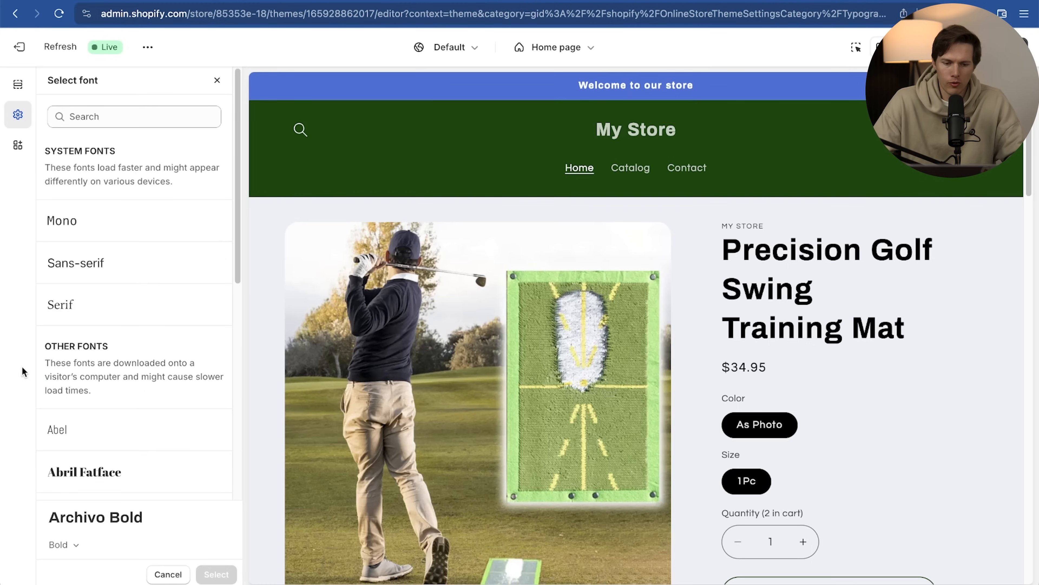
left_click(103, 271)
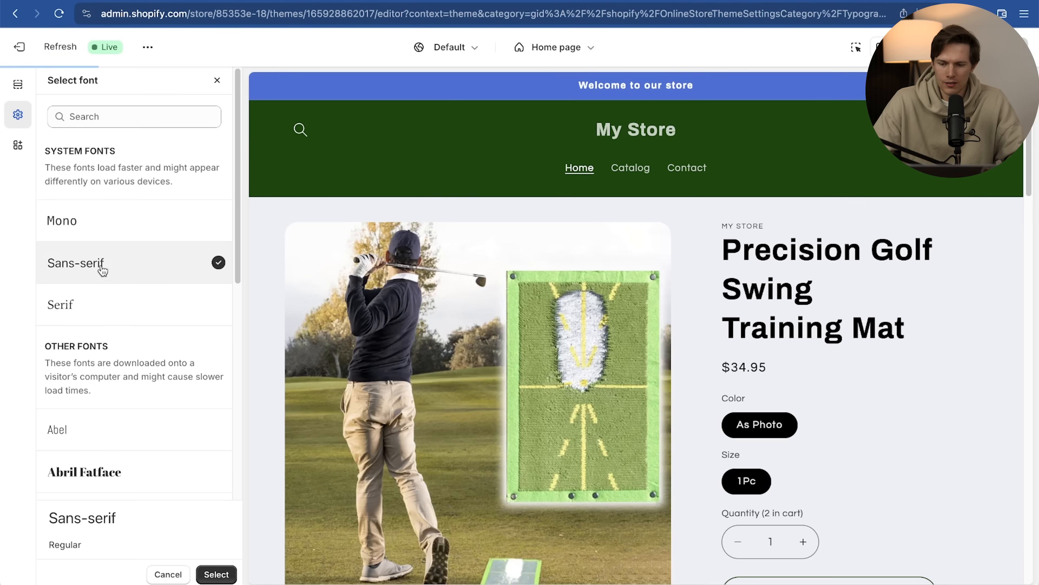
scroll(118, 343, "down", 10)
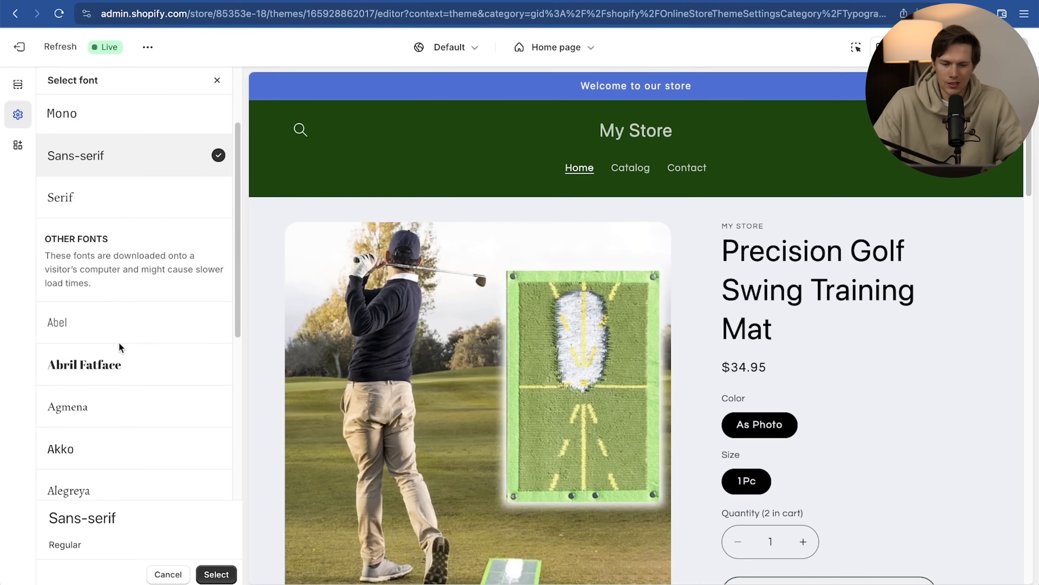
left_click(127, 307)
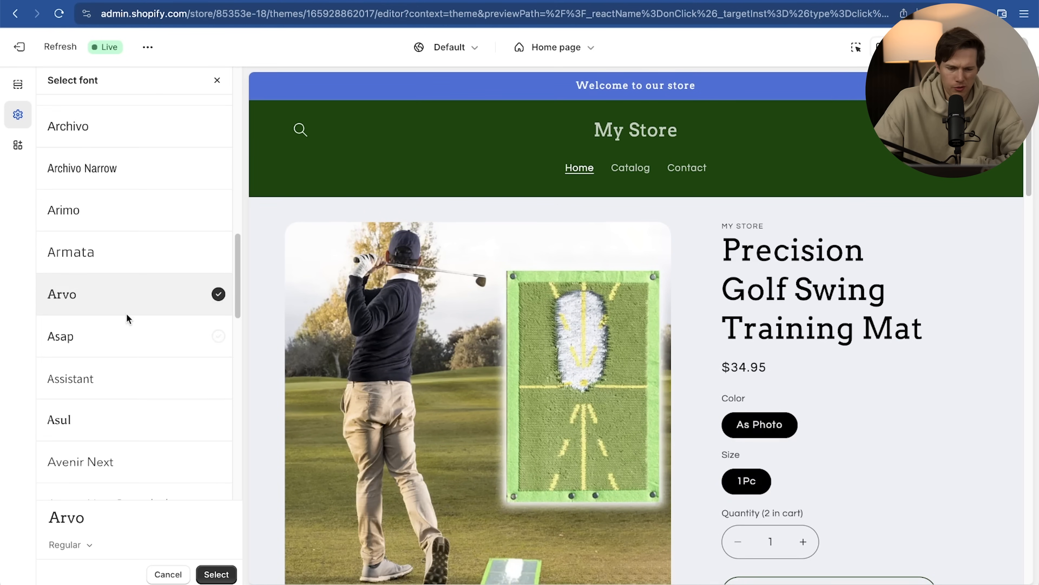
left_click(216, 574)
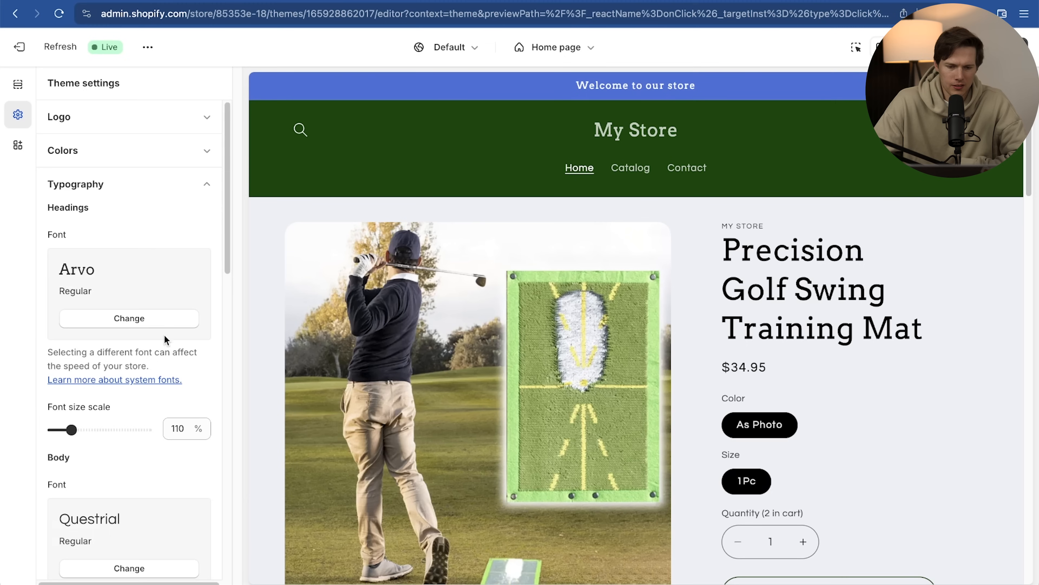
left_click(205, 188)
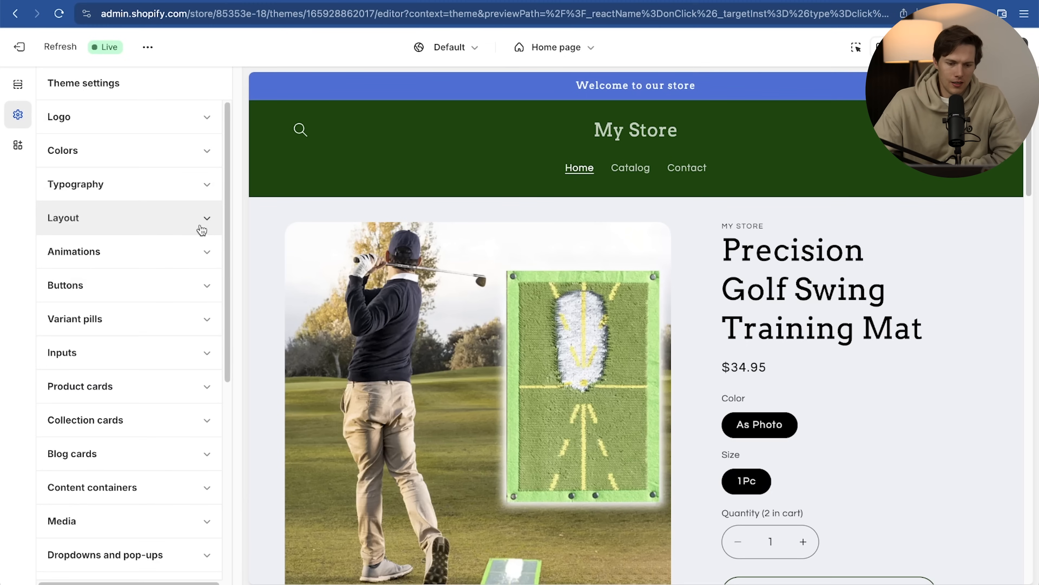
Look through the remaining theme settings categories, including the button settings, and examine the home page preview down to the image banner
scroll(157, 401, "down", 4)
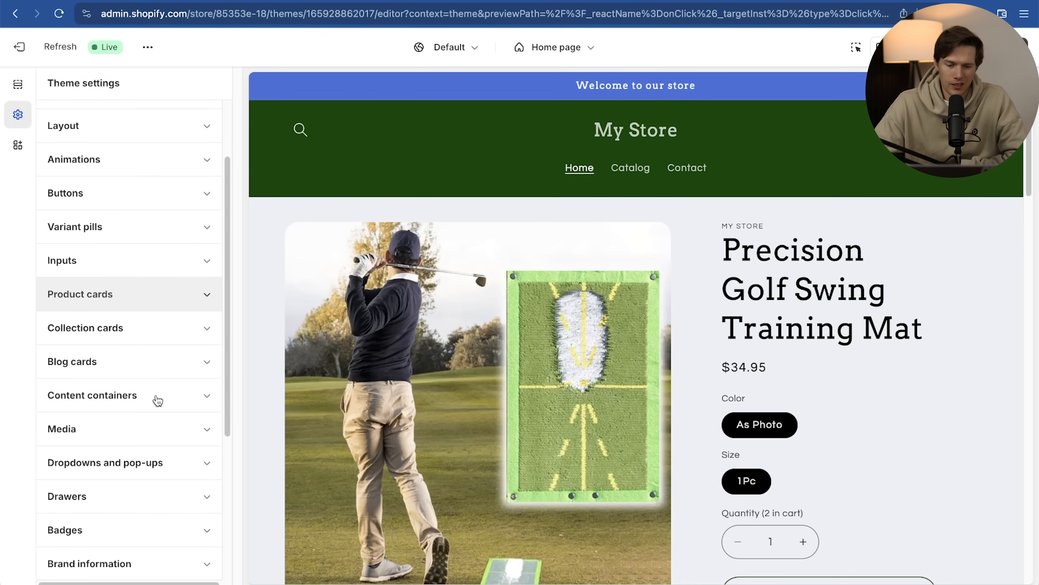
scroll(167, 467, "down", 1)
scroll(167, 467, "up", 5)
left_click(124, 292)
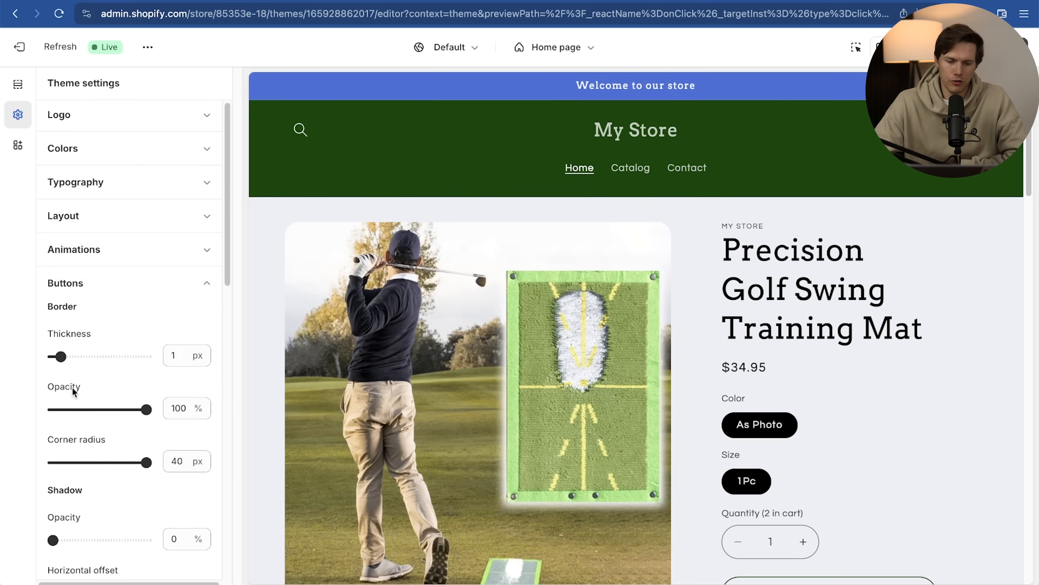
left_click(167, 281)
scroll(171, 279, "down", 2)
scroll(171, 279, "down", 3)
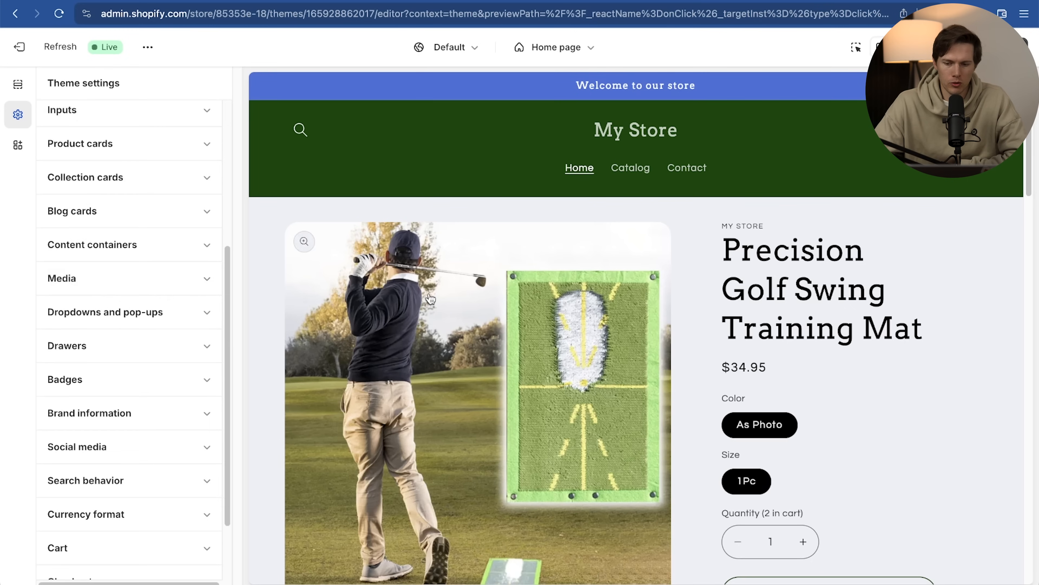
scroll(430, 299, "down", 15)
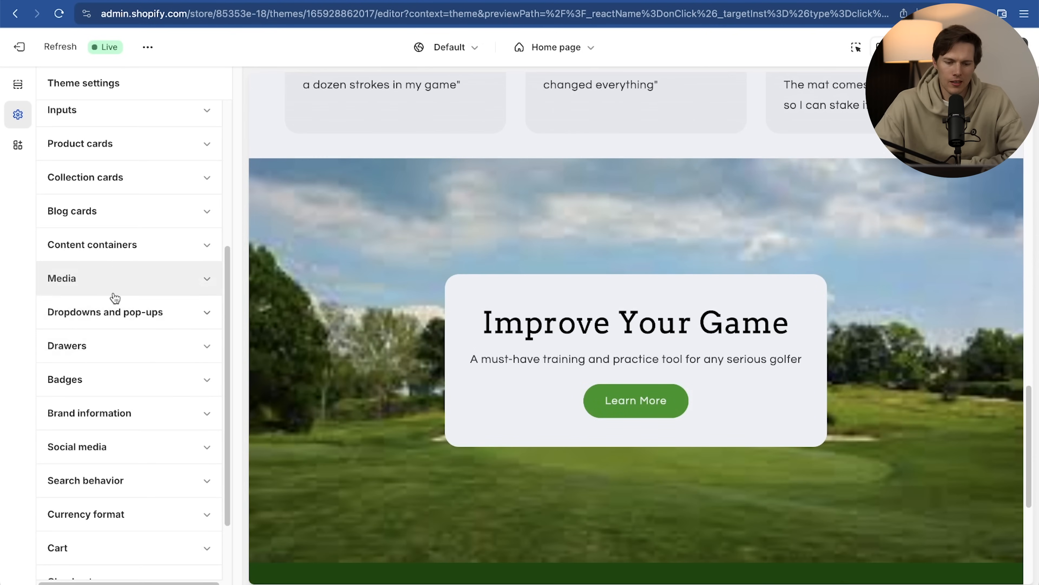
scroll(123, 323, "down", 2)
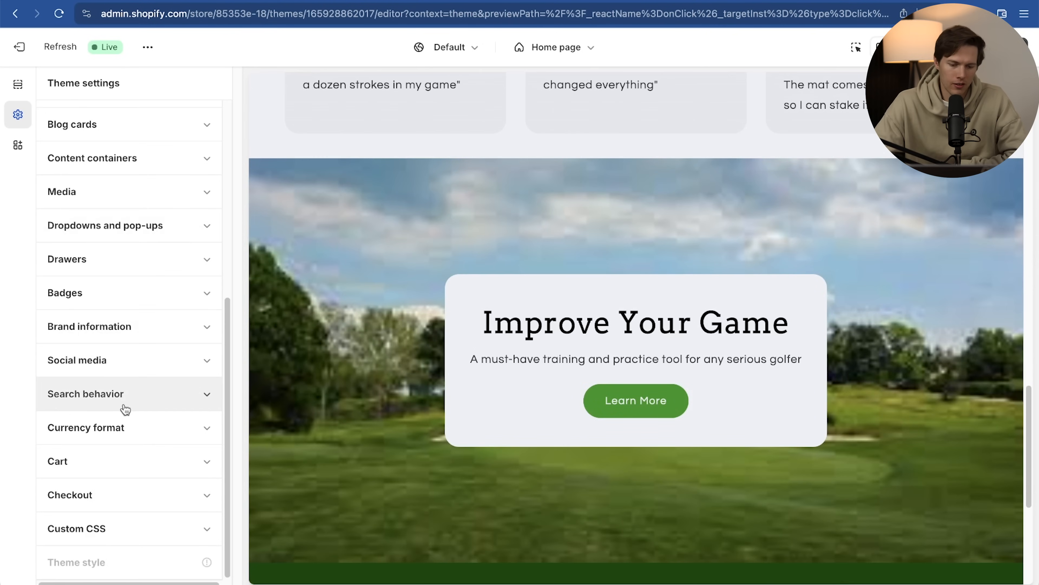
scroll(124, 405, "up", 10)
Set Scheme 4's background to the recently used green #2C961D
left_click(53, 150)
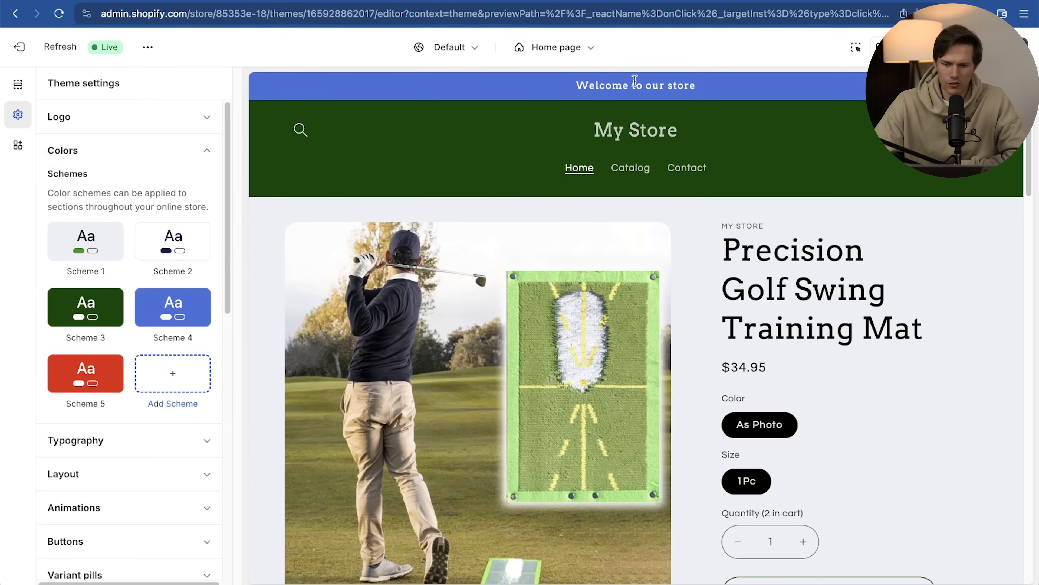
left_click(187, 294)
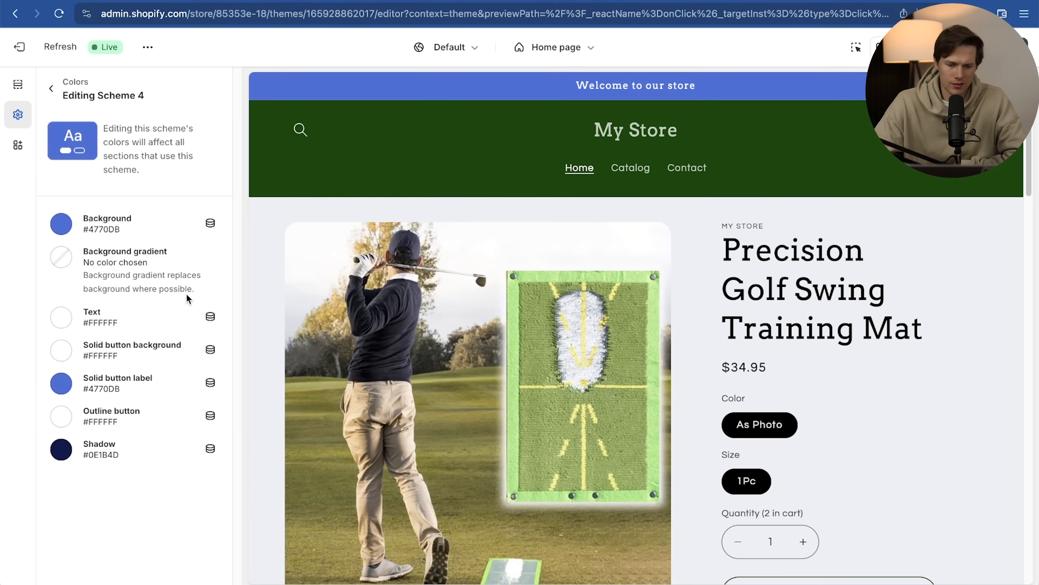
left_click(62, 225)
left_click(87, 419)
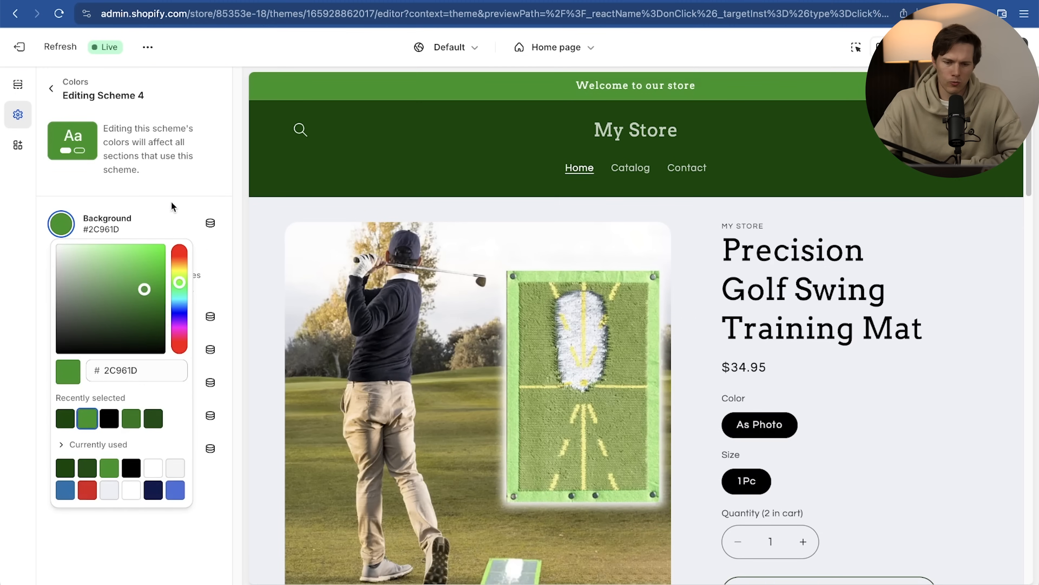
left_click(168, 200)
Set Scheme 4's solid button label to #2C961D and its shadow to #000000, and return to the list of color schemes
left_click(61, 383)
left_click(67, 334)
left_click(64, 450)
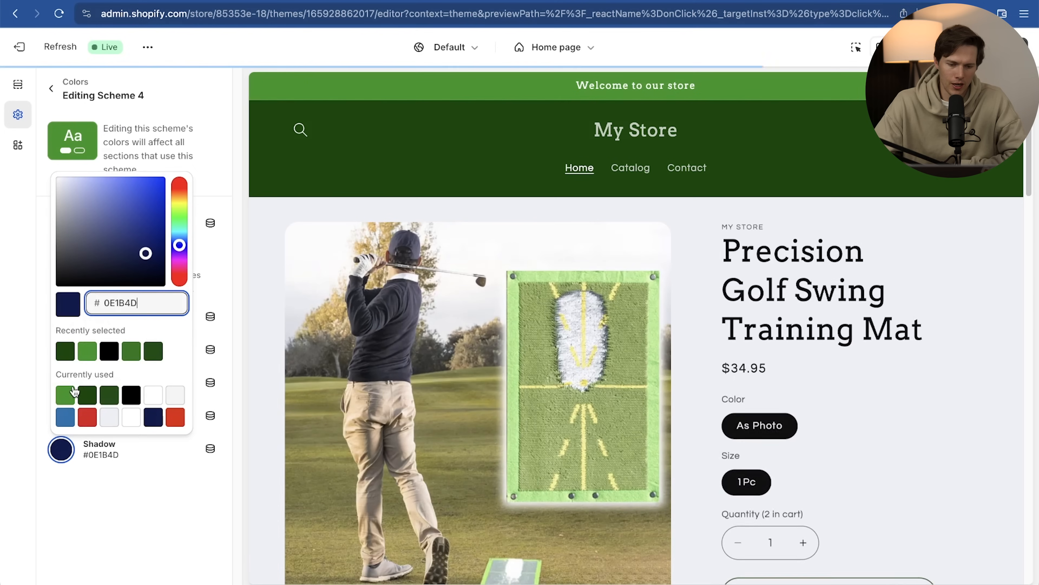
left_click(109, 351)
left_click(134, 526)
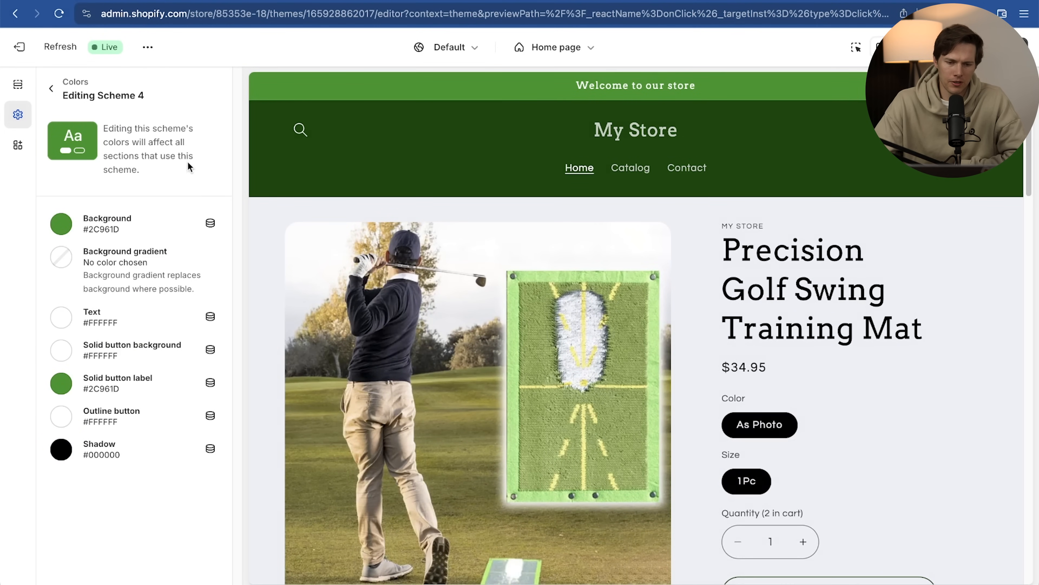
left_click(51, 91)
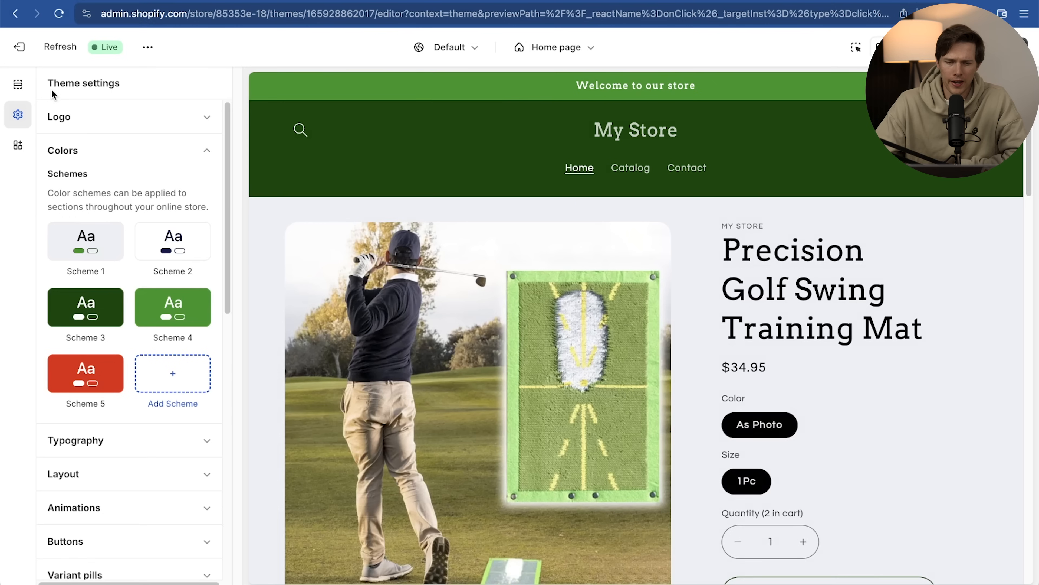
Review the announcement bar's section settings and return to the home page's section list
left_click(17, 88)
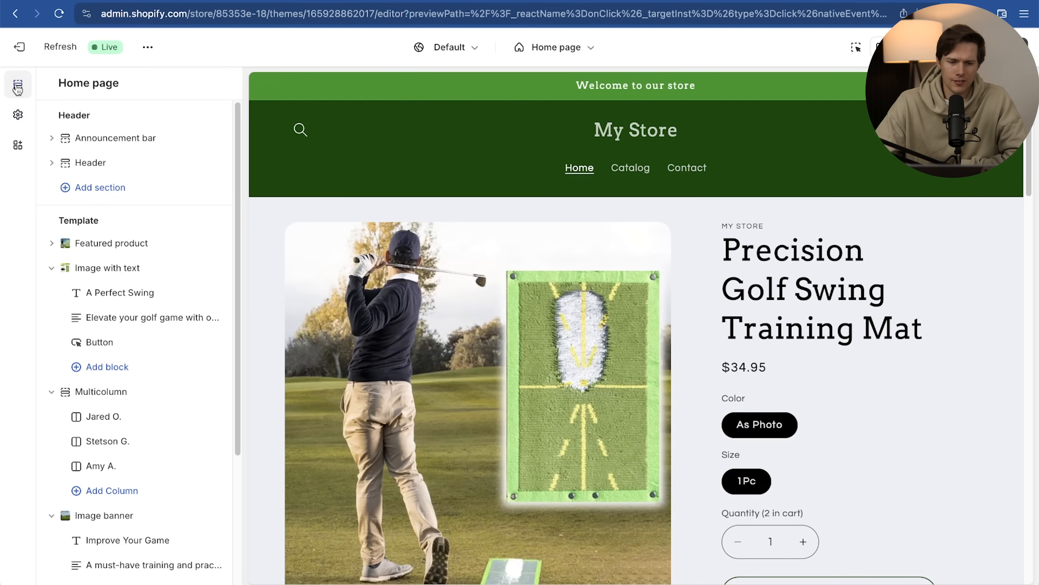
left_click(109, 139)
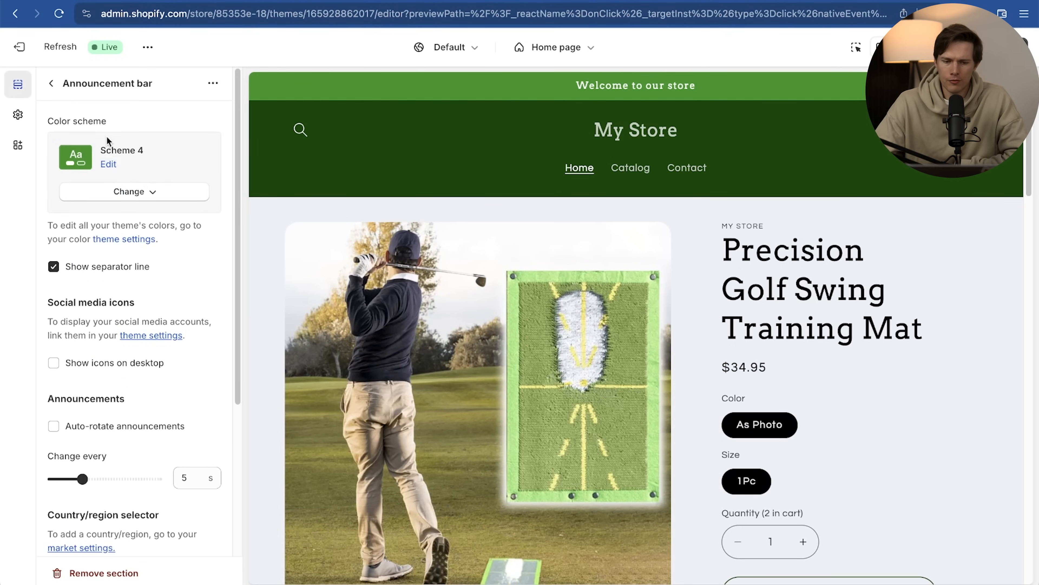
scroll(171, 267, "down", 5)
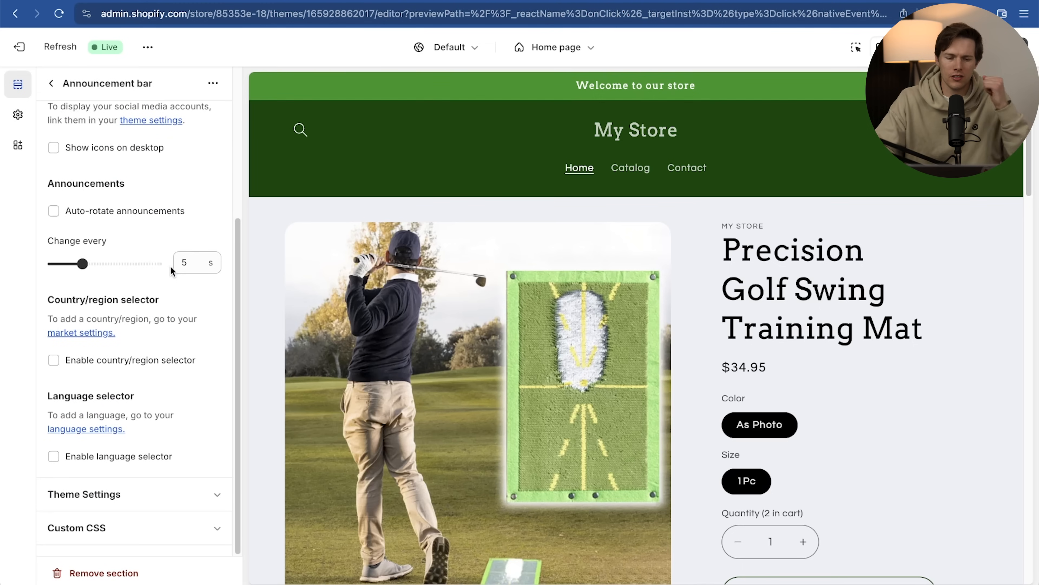
scroll(159, 391, "up", 5)
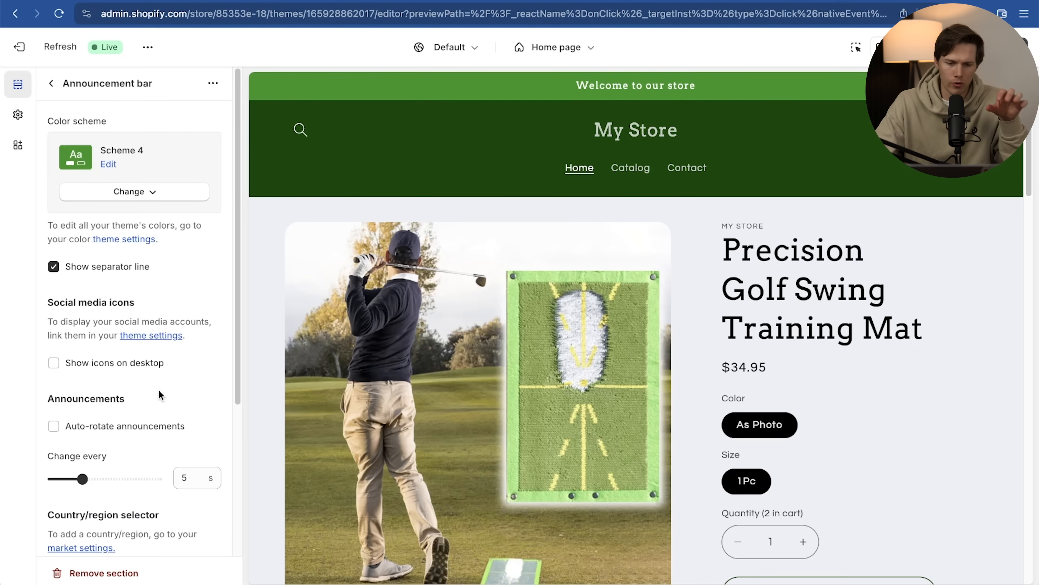
left_click(52, 85)
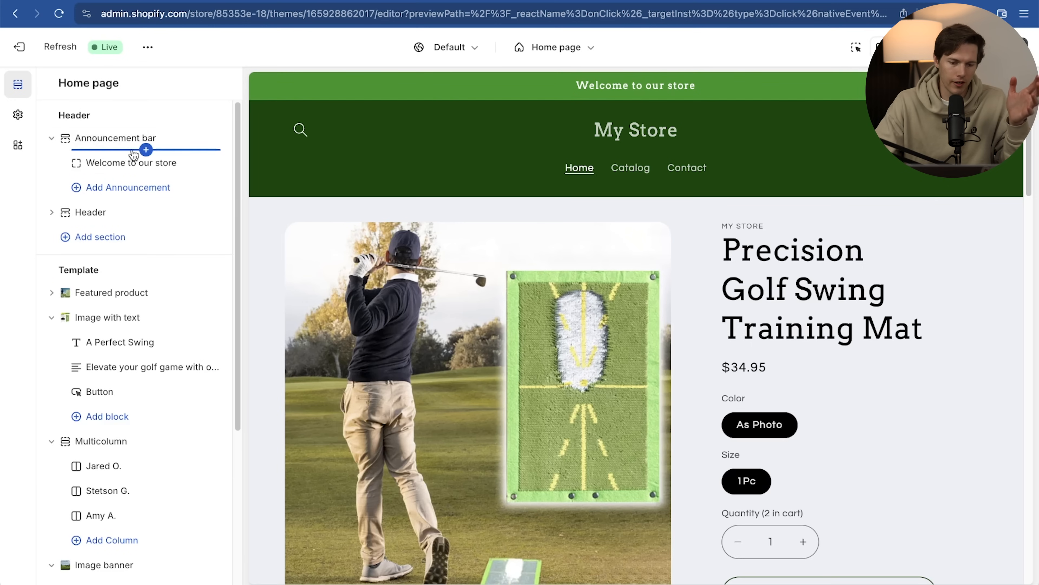
Replace the announcement bar's welcome message with "SPRING DISCOUNT 10% - Use Code SPRING10"
left_click(123, 166)
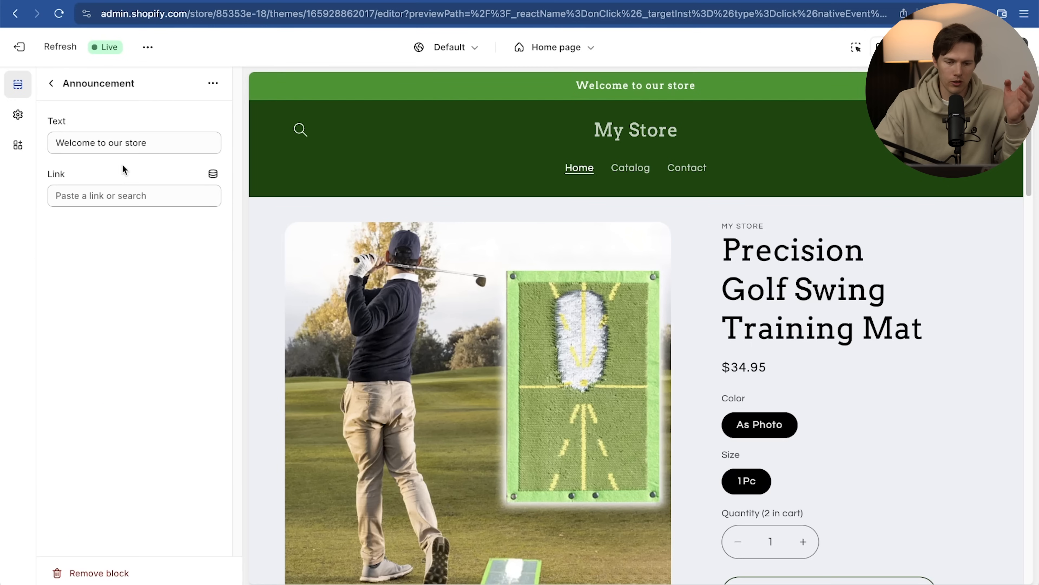
left_click(162, 143)
triple_click(162, 143)
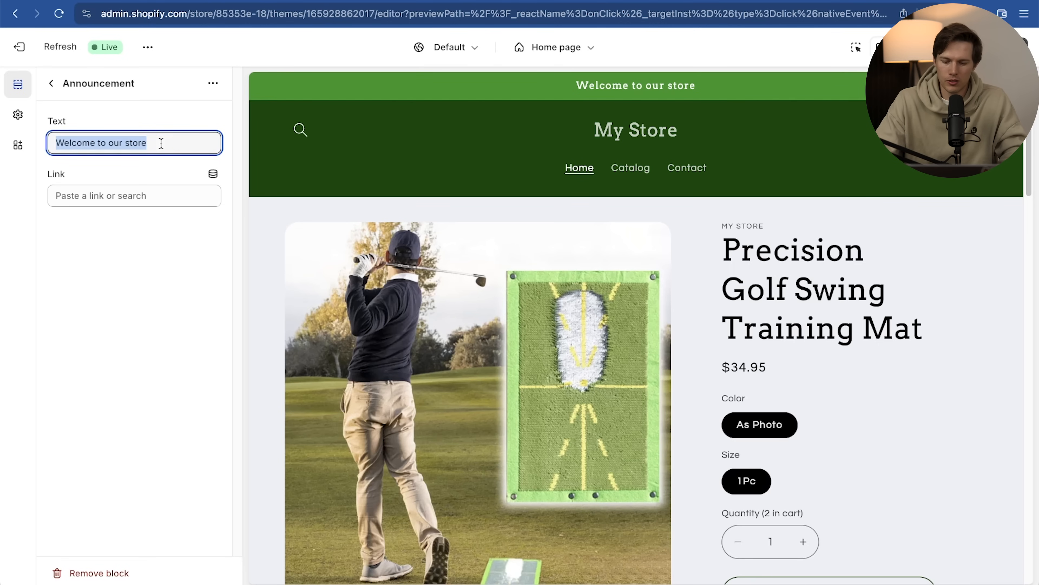
type("FRE")
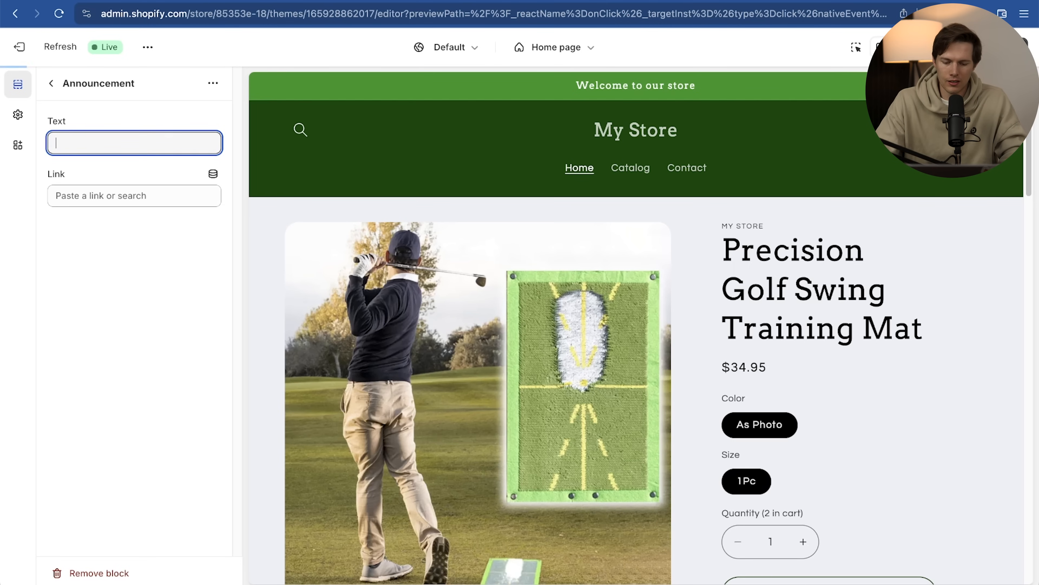
type("10")
key("BackSpace")
key("BackSpace")
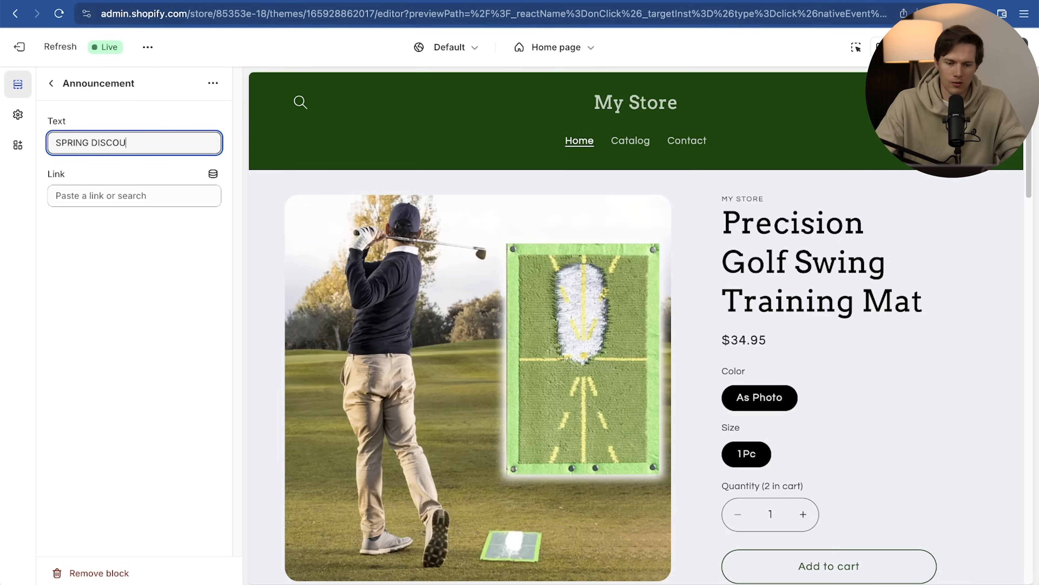
type("10")
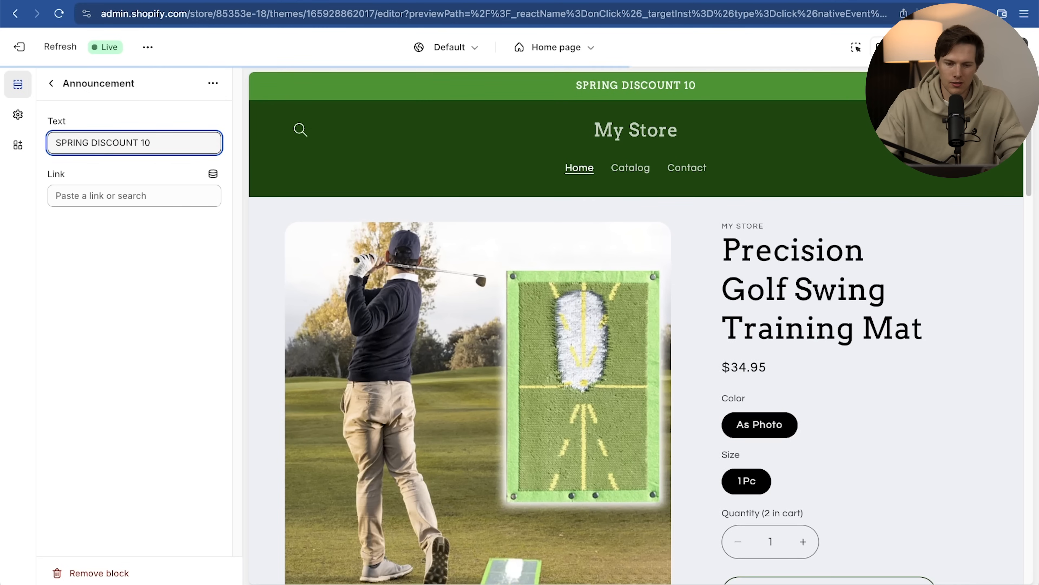
type("% -")
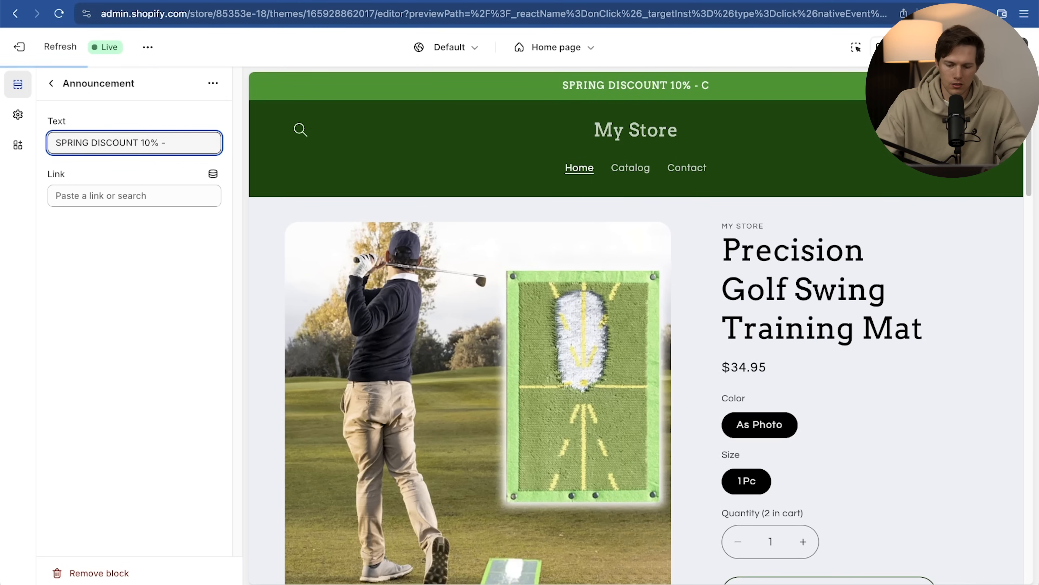
type(" Use Code SPRING10")
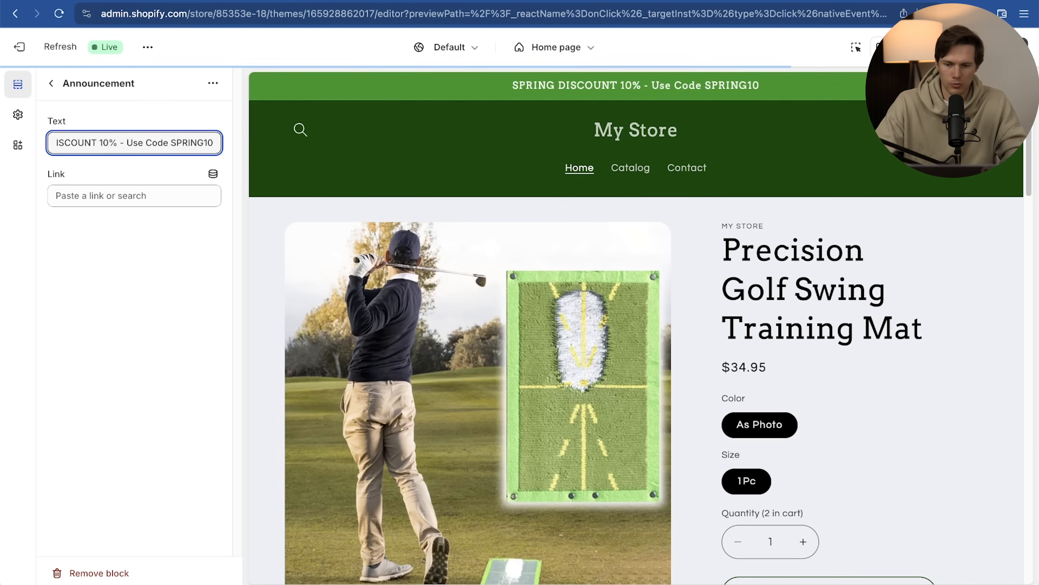
Link the announcement to the Precision Golf Swing Training Mat product and return to the home page's section list
left_click(151, 200)
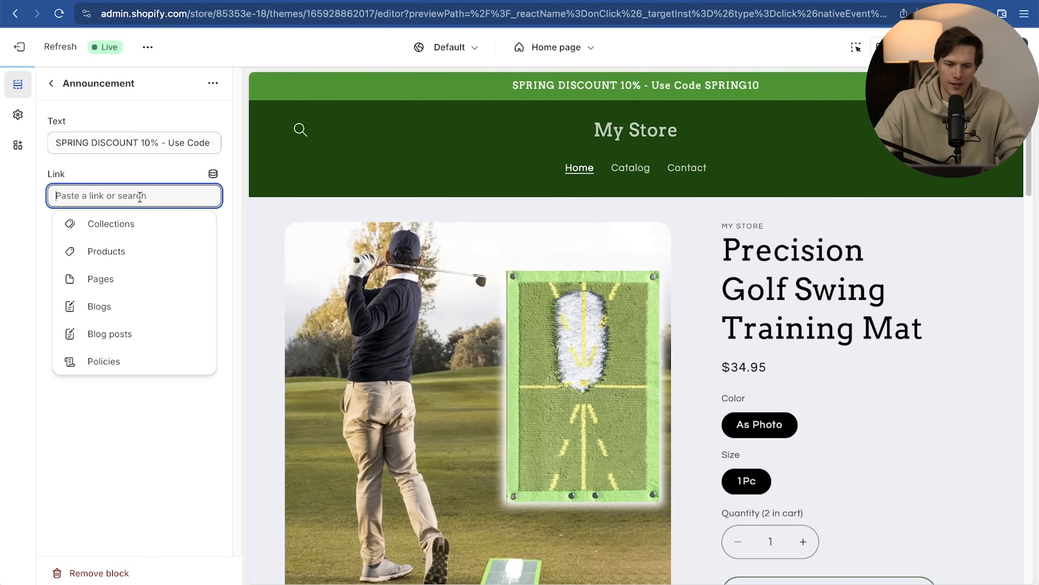
left_click(138, 250)
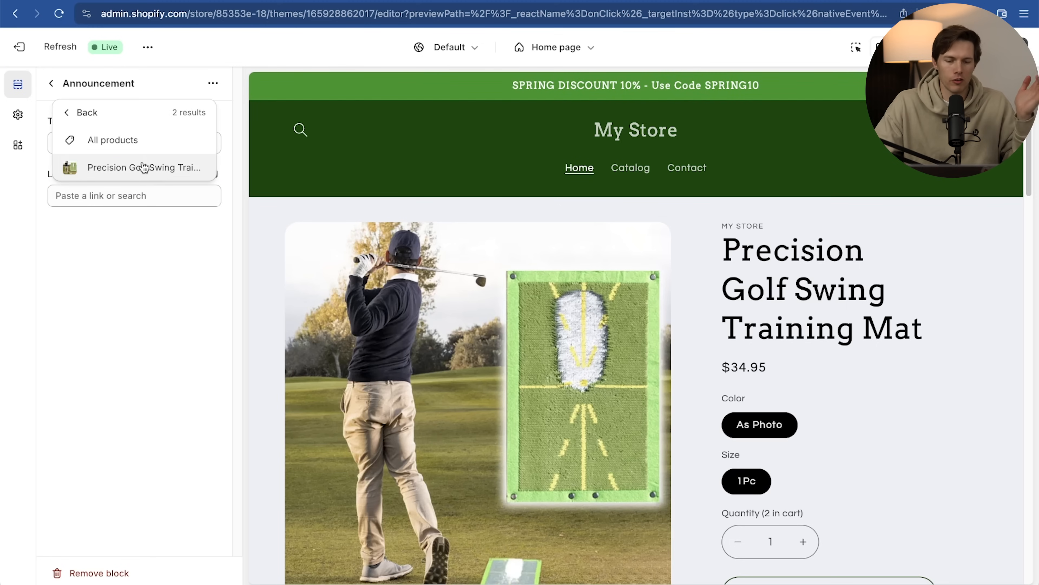
left_click(151, 168)
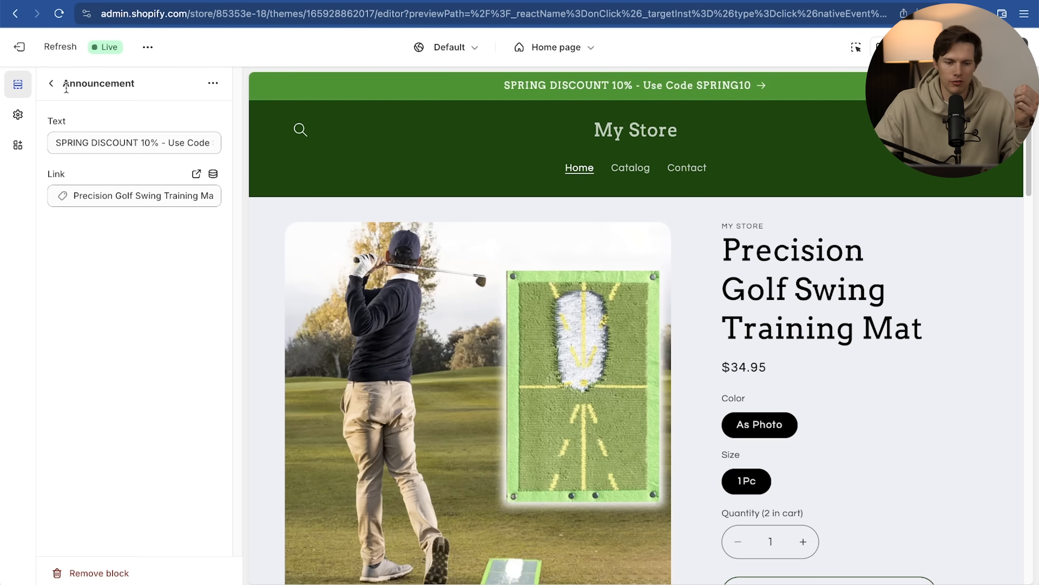
left_click(55, 90)
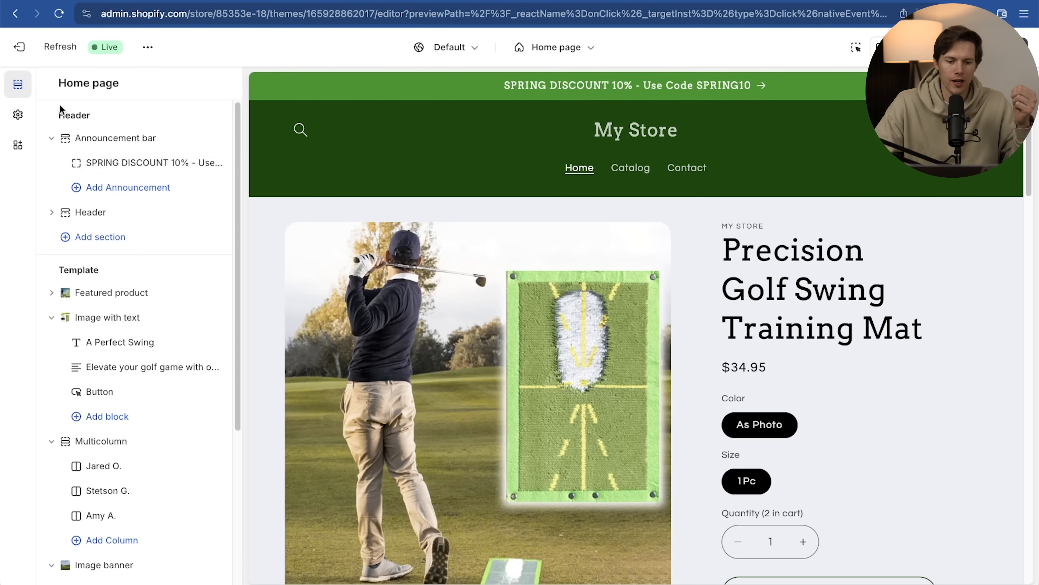
Add a second announcement to the announcement bar with the text "Free Shipping when you buy 2"
left_click(133, 188)
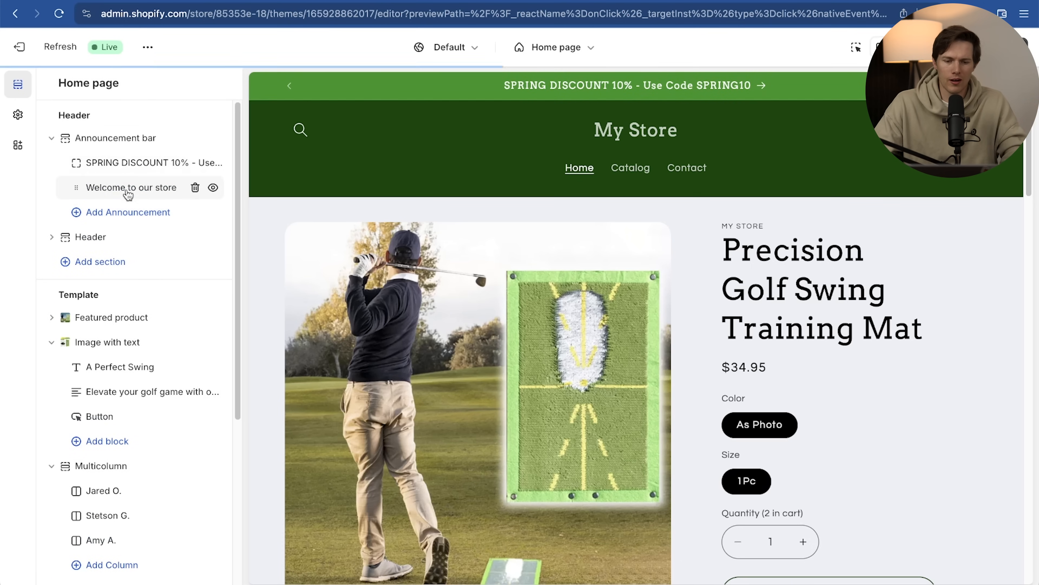
left_click(135, 192)
left_click(135, 142)
triple_click(134, 142)
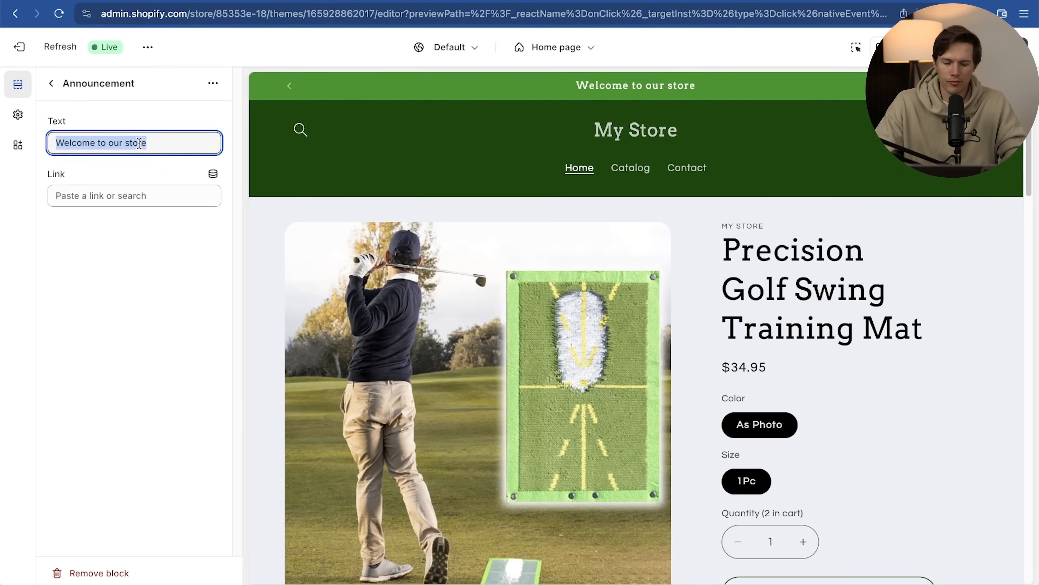
type("Free Shipping when you buy 2")
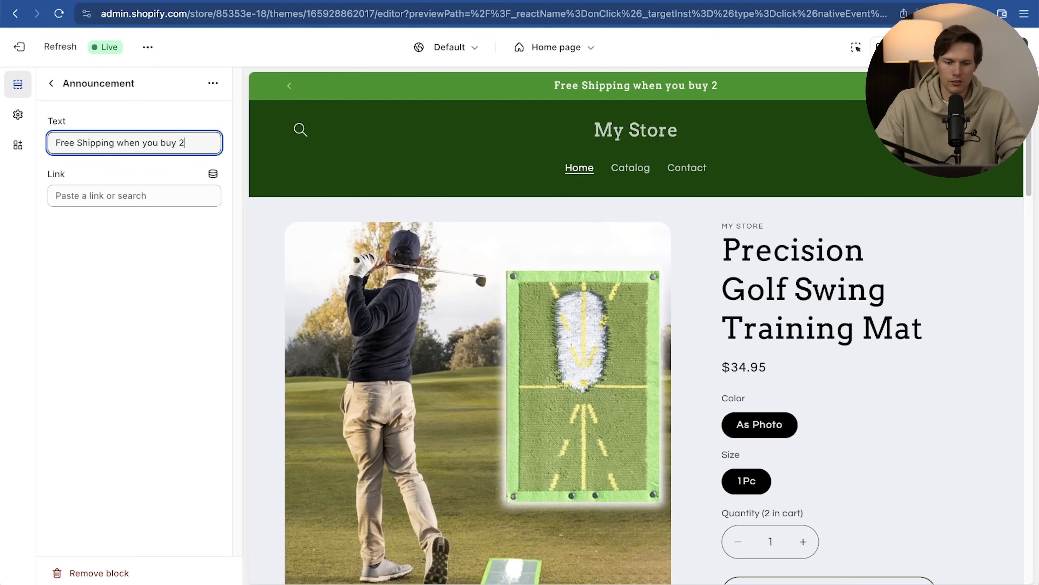
Link the free shipping announcement to the Precision Golf Swing Training Mat product and return to the home page's section list
left_click(129, 194)
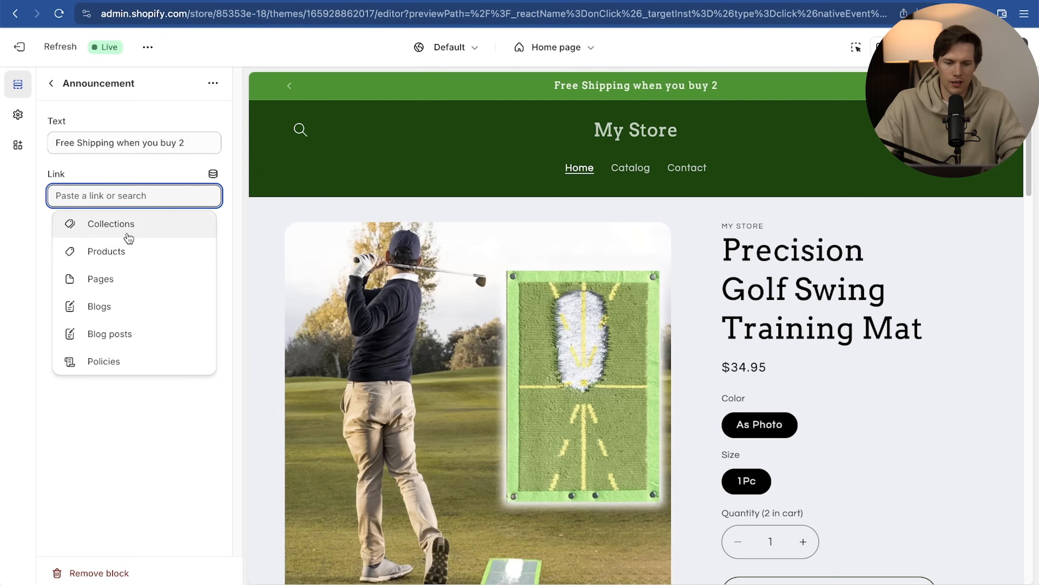
left_click(129, 250)
left_click(126, 169)
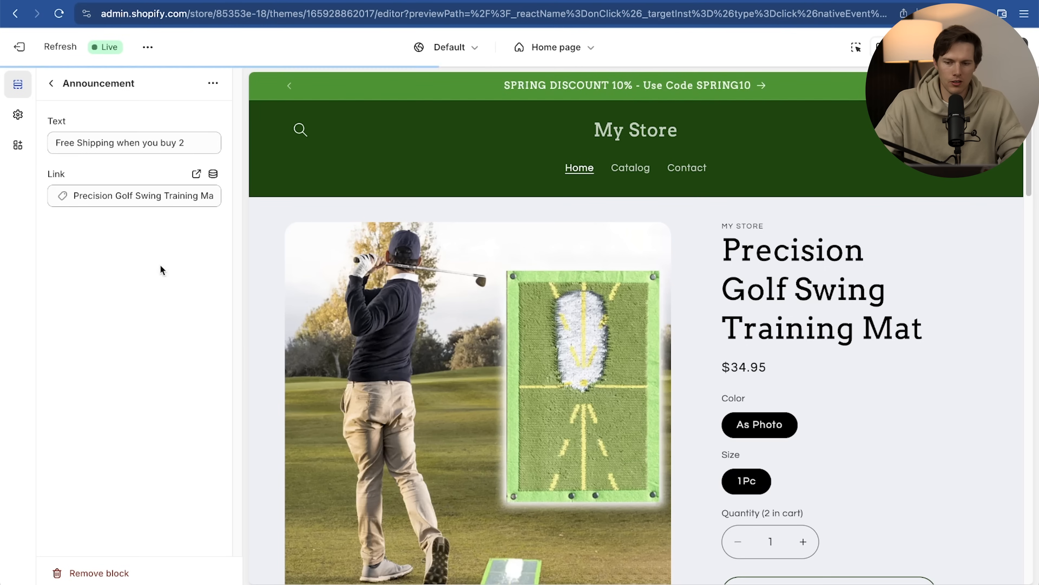
left_click(51, 85)
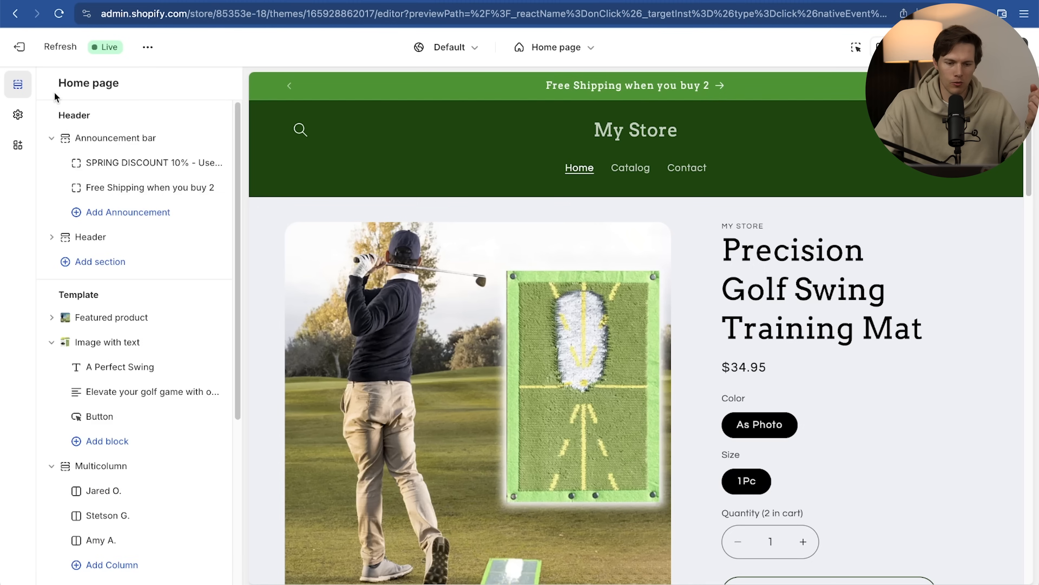
Set the announcement bar's announcements to change every 6 seconds
left_click(107, 137)
scroll(113, 180, "down", 5)
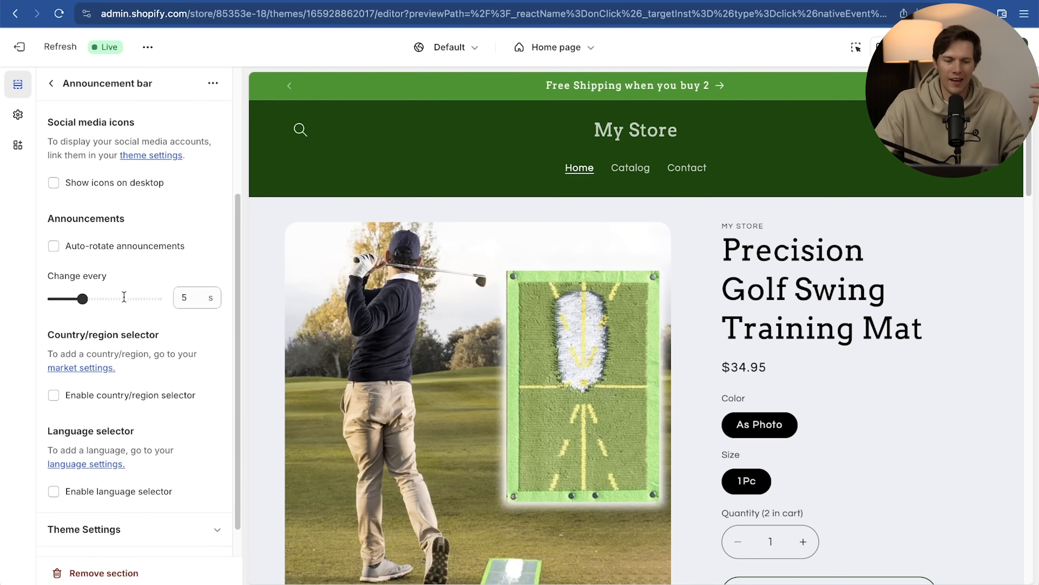
left_click_drag(87, 295, 99, 295)
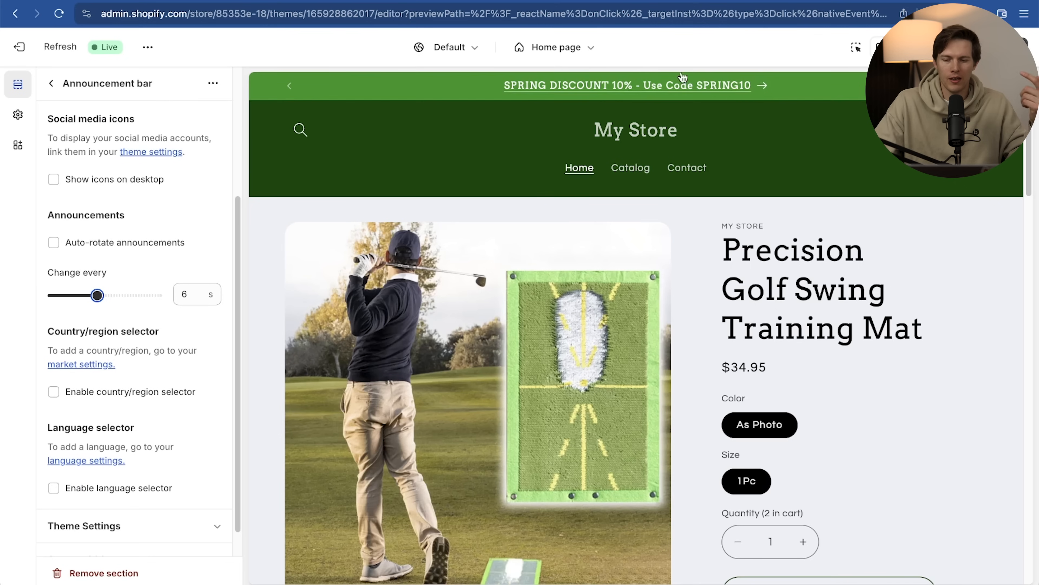
Examine the home page preview from the header down past the testimonials and return to its start
scroll(137, 404, "down", 1)
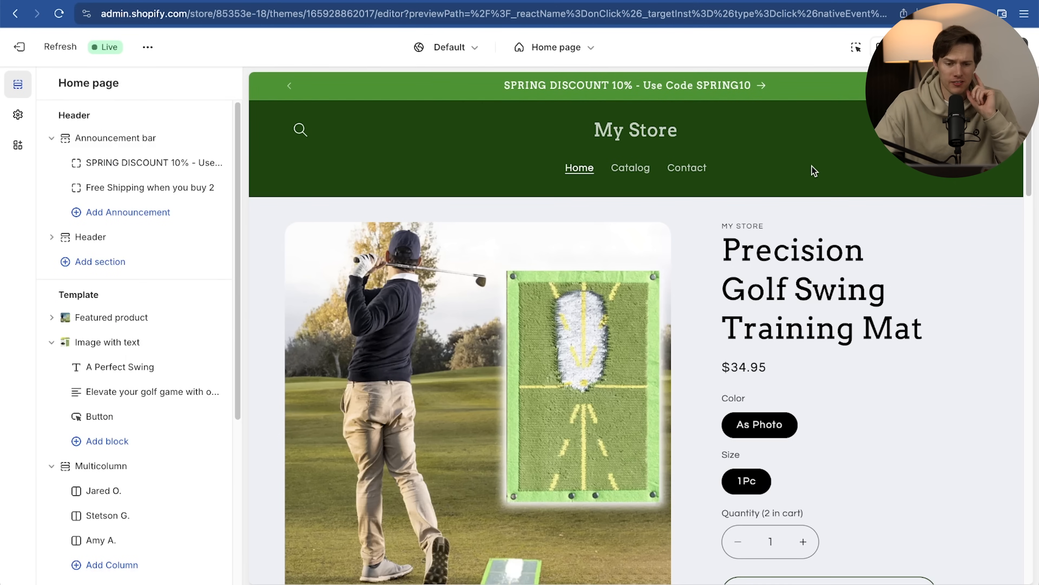
scroll(812, 170, "down", 1)
scroll(812, 170, "down", 15)
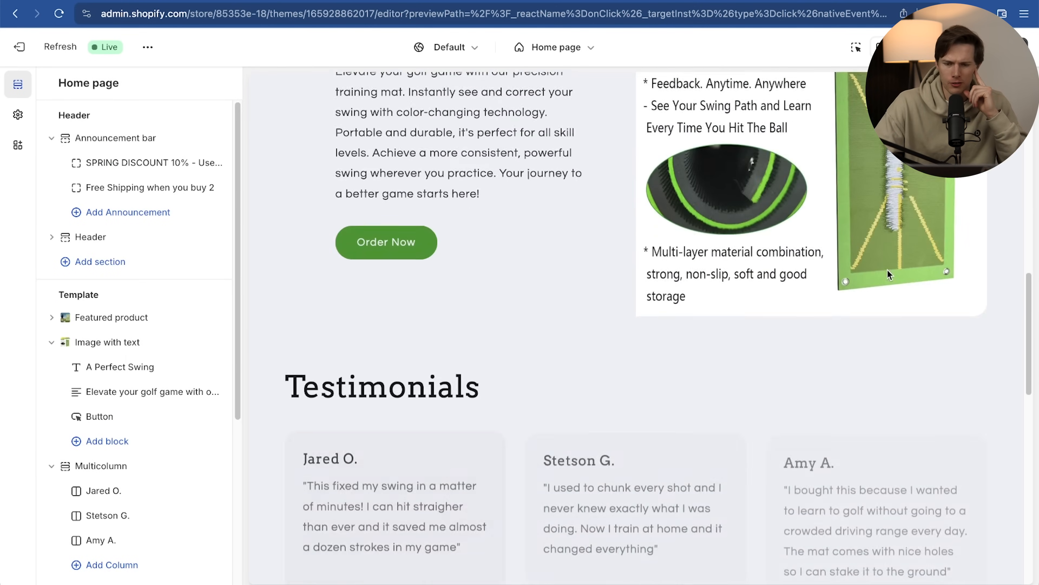
scroll(888, 270, "down", 3)
scroll(888, 270, "up", 20)
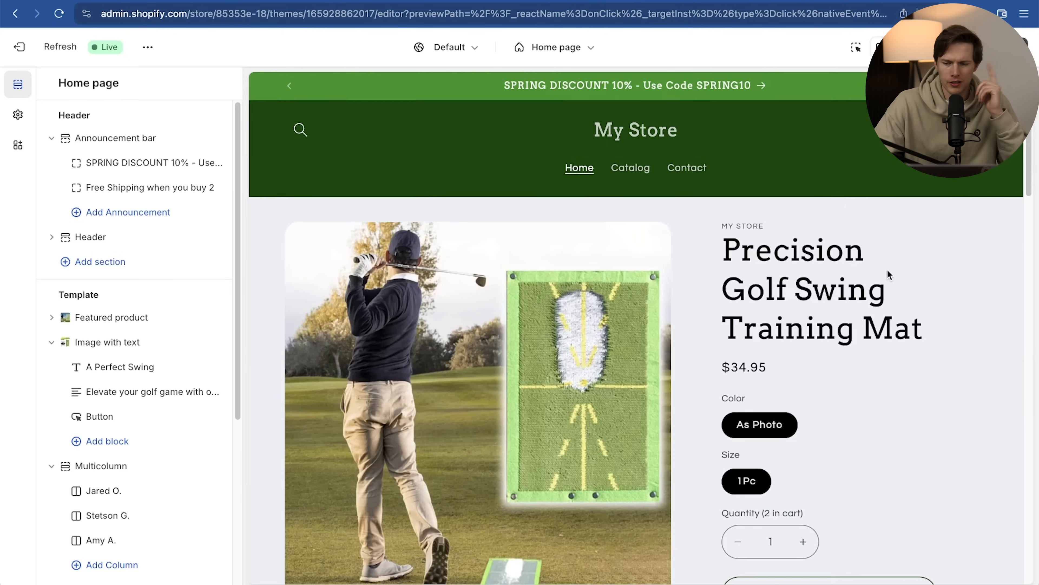
scroll(888, 274, "up", 2)
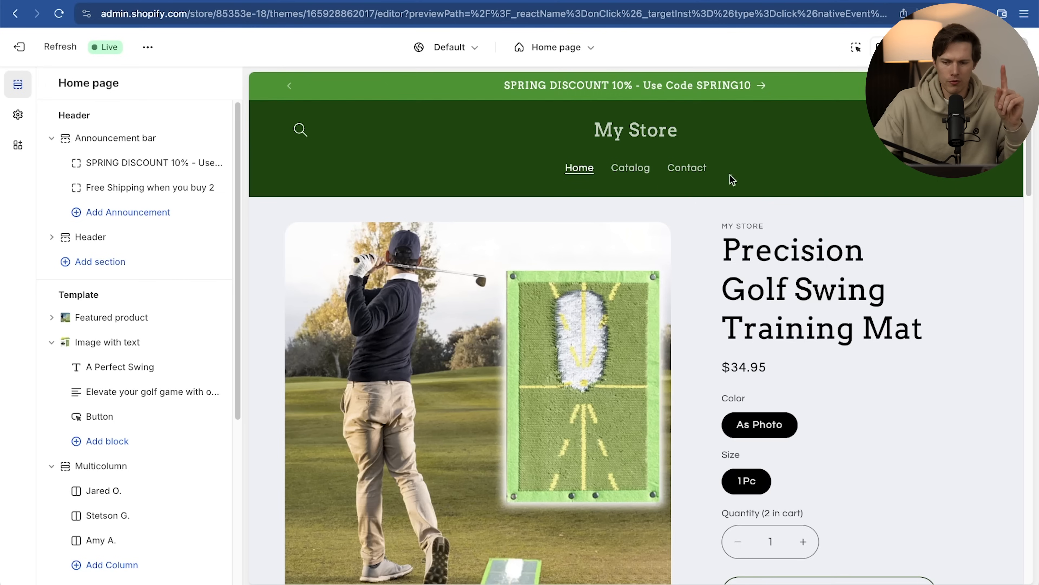
Check the store's Contact and Catalog pages in the preview, and return to the home page to review its product section
left_click(690, 170)
left_click(628, 170)
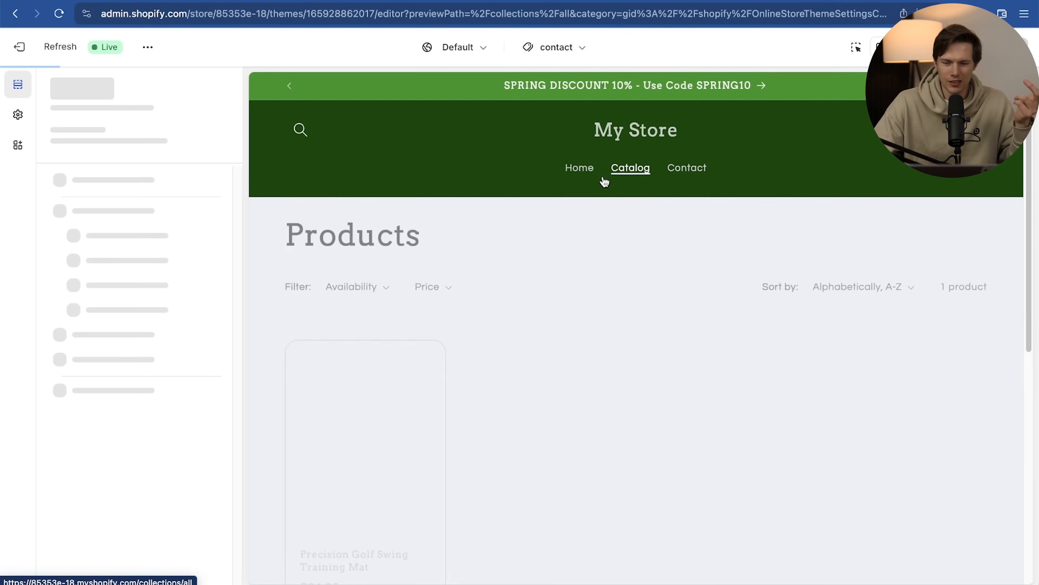
left_click(572, 171)
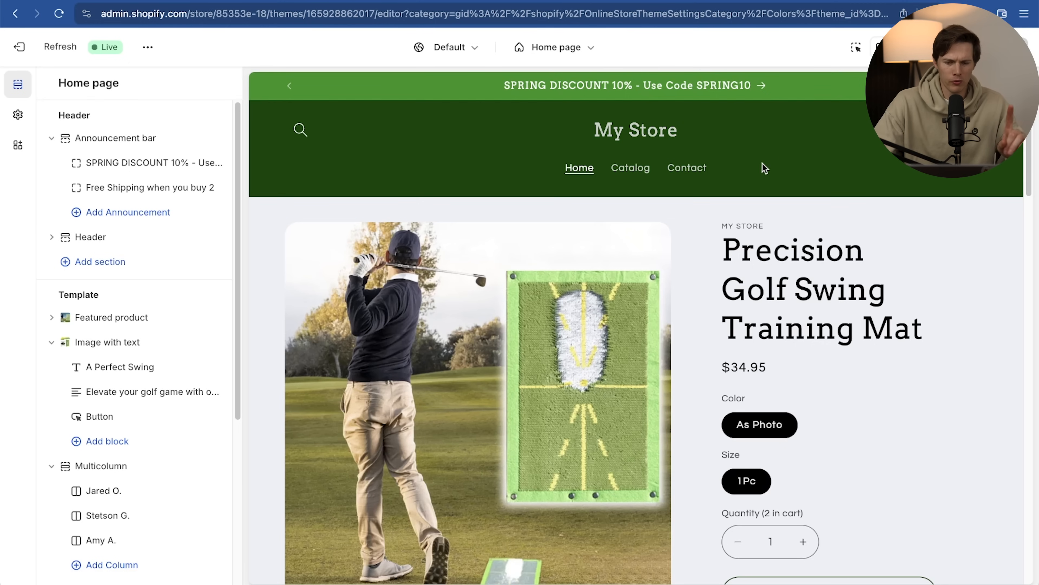
scroll(819, 317, "down", 3)
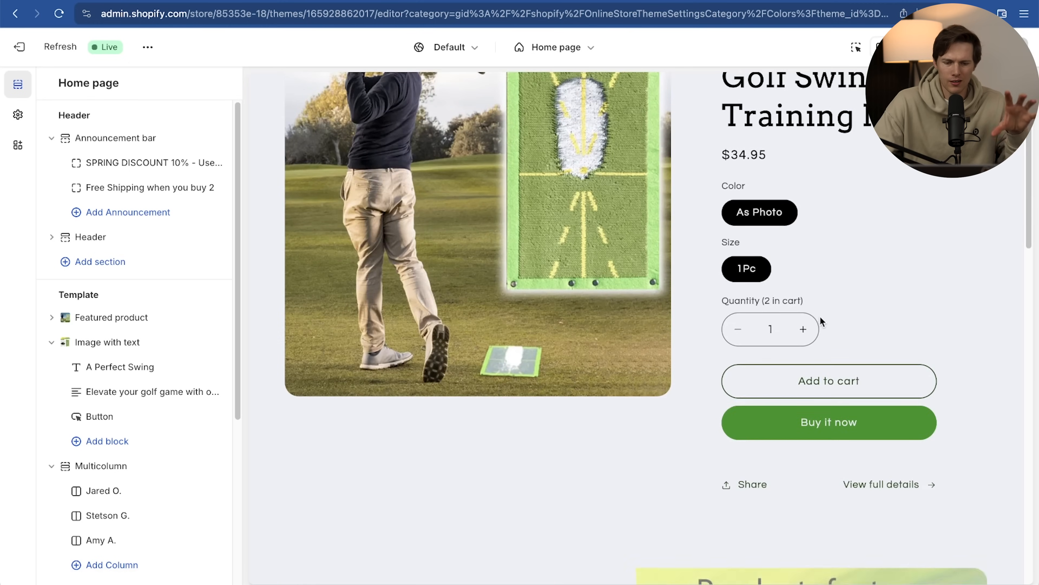
scroll(931, 242, "up", 6)
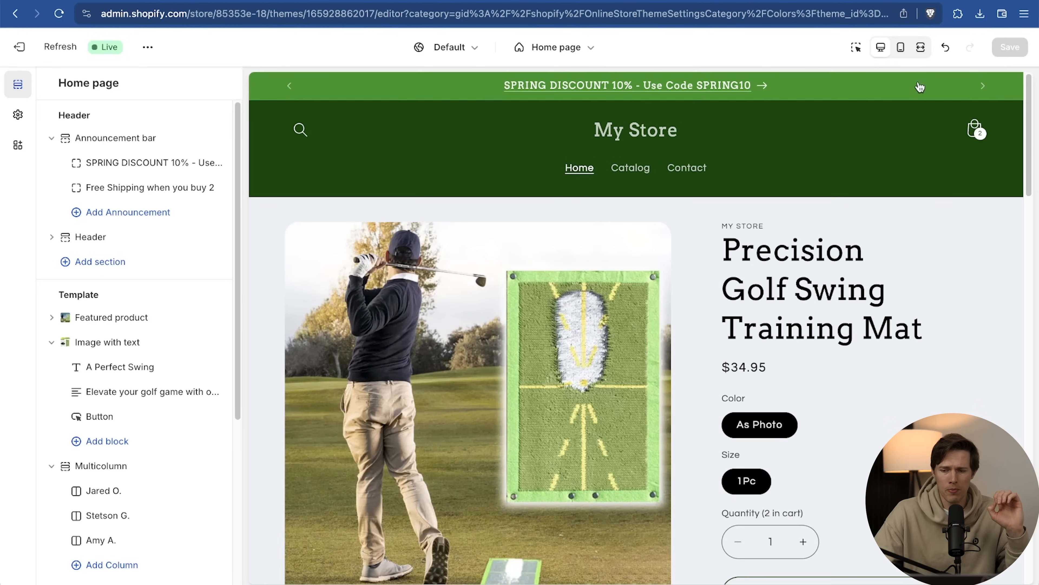
Switch the preview to the mobile layout and examine the home page's sections in it
left_click(902, 48)
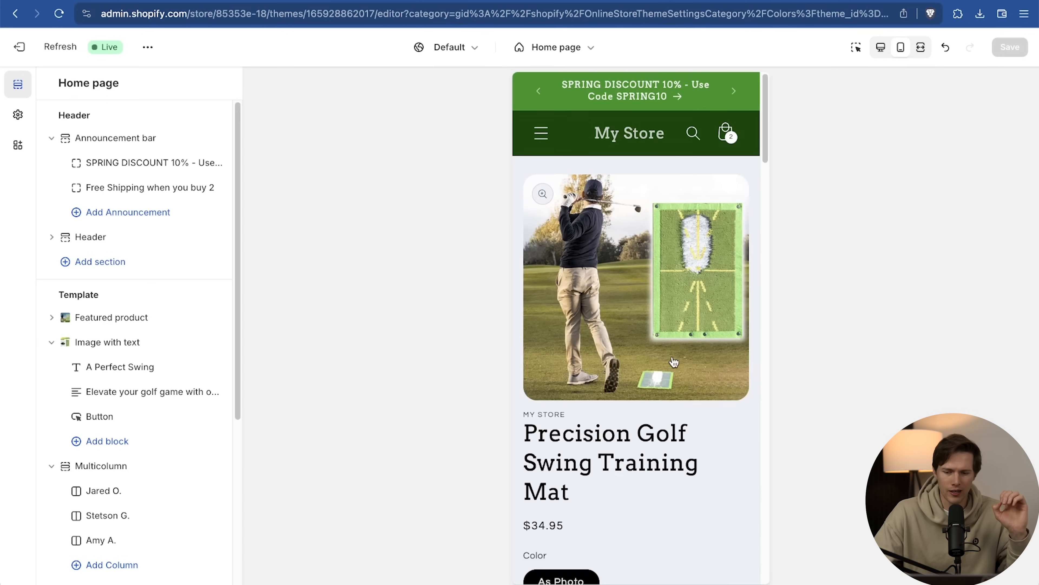
scroll(674, 362, "down", 15)
scroll(674, 362, "up", 15)
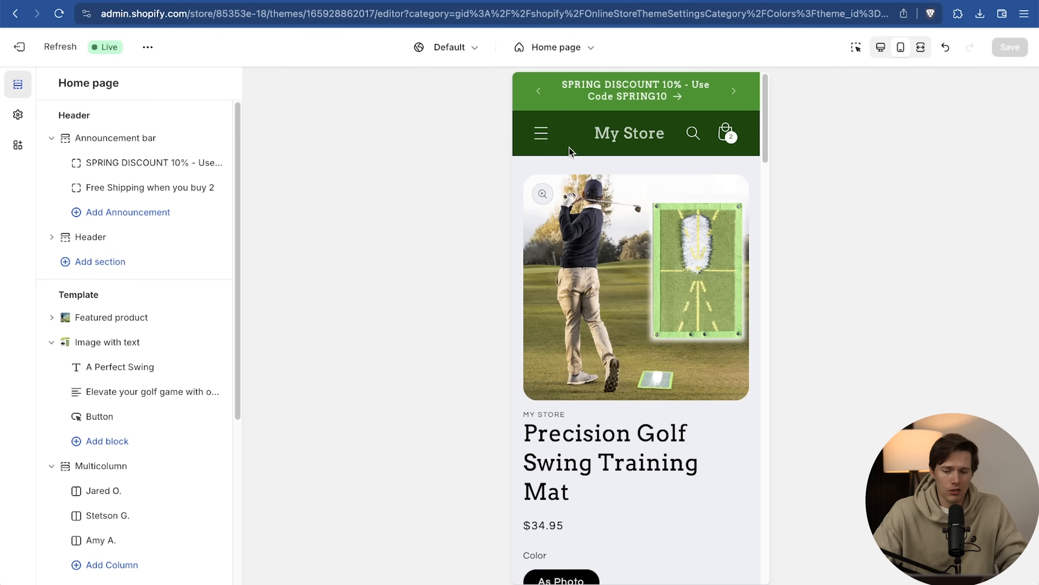
scroll(626, 315, "down", 10)
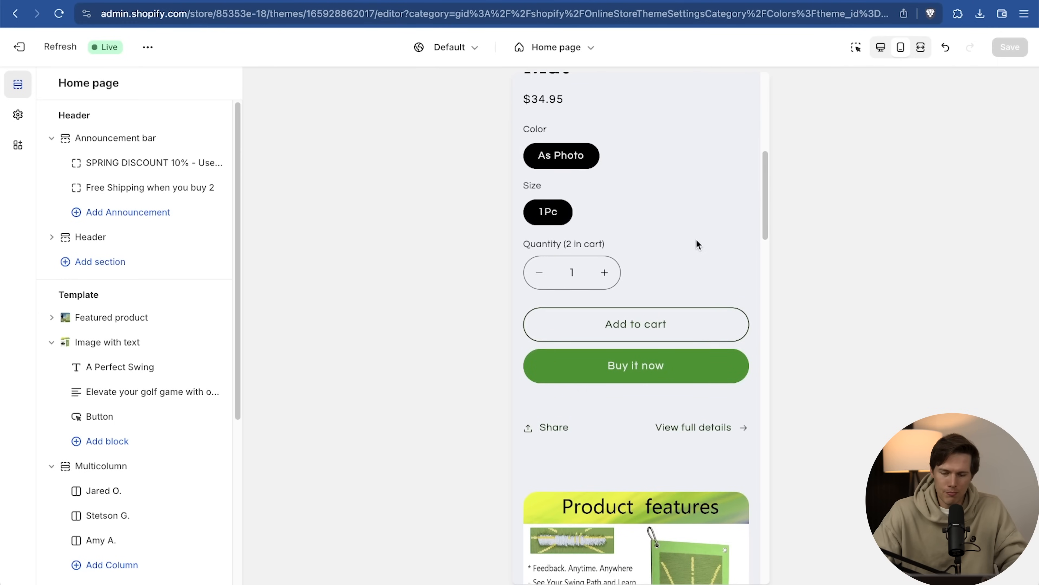
Review the home page's mobile preview down to the footer and switch the preview to desktop view
scroll(697, 242, "down", 15)
scroll(697, 242, "down", 20)
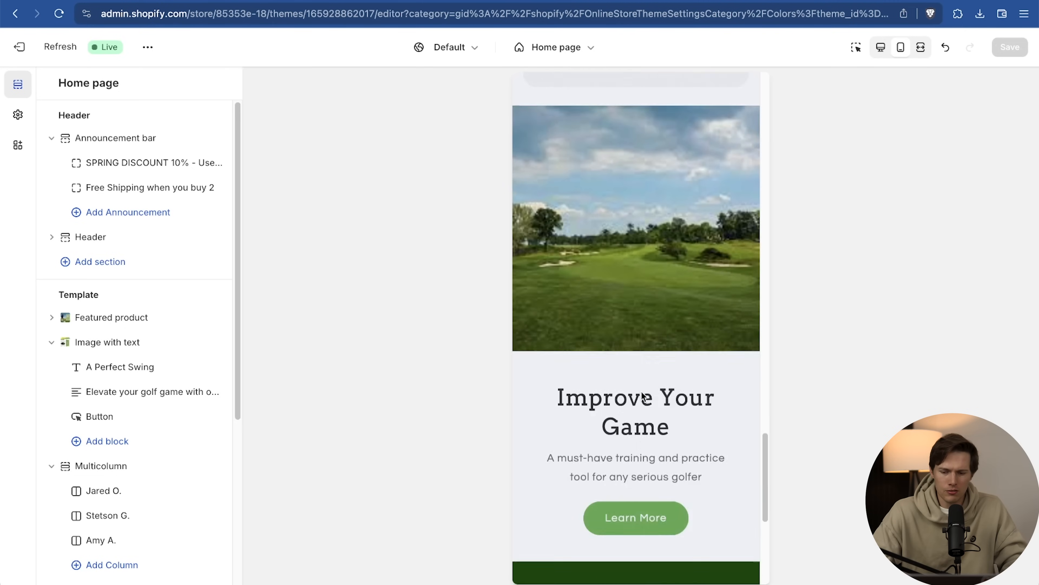
scroll(643, 396, "down", 2)
scroll(673, 400, "down", 10)
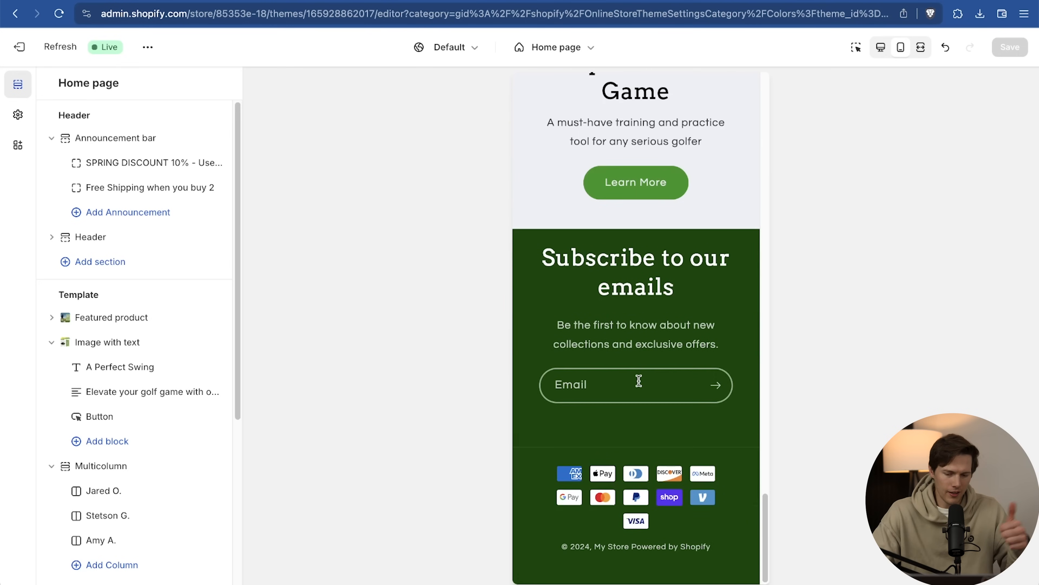
scroll(638, 381, "up", 20)
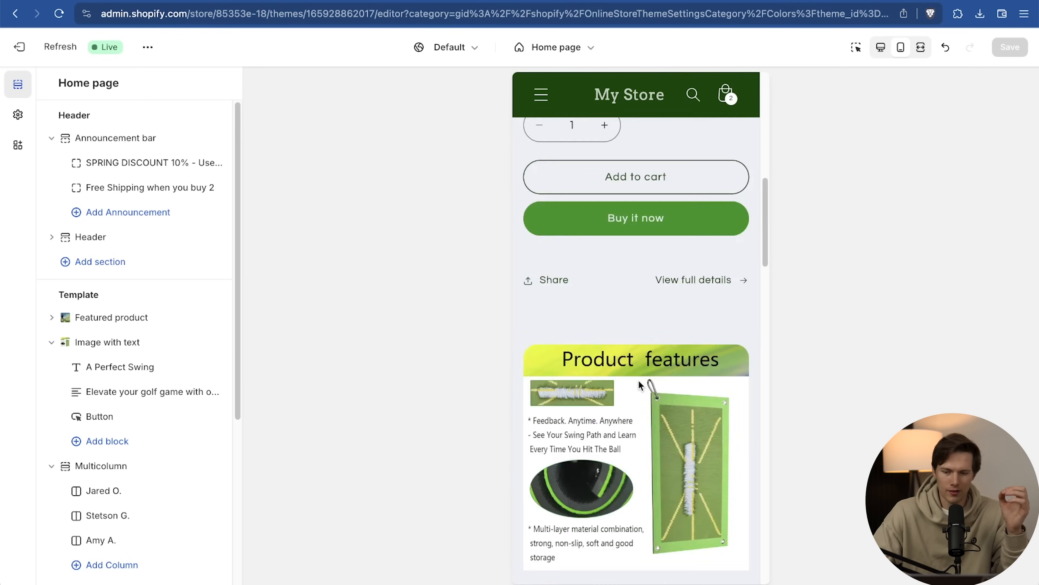
left_click(880, 47)
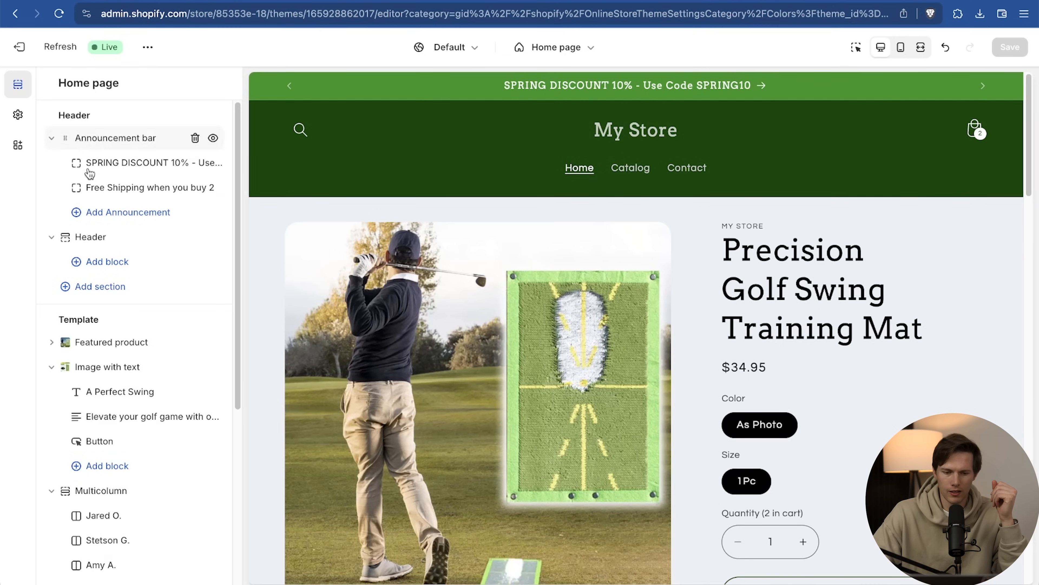
Open the home page's Header section settings and look through its options
left_click(99, 224)
left_click(100, 239)
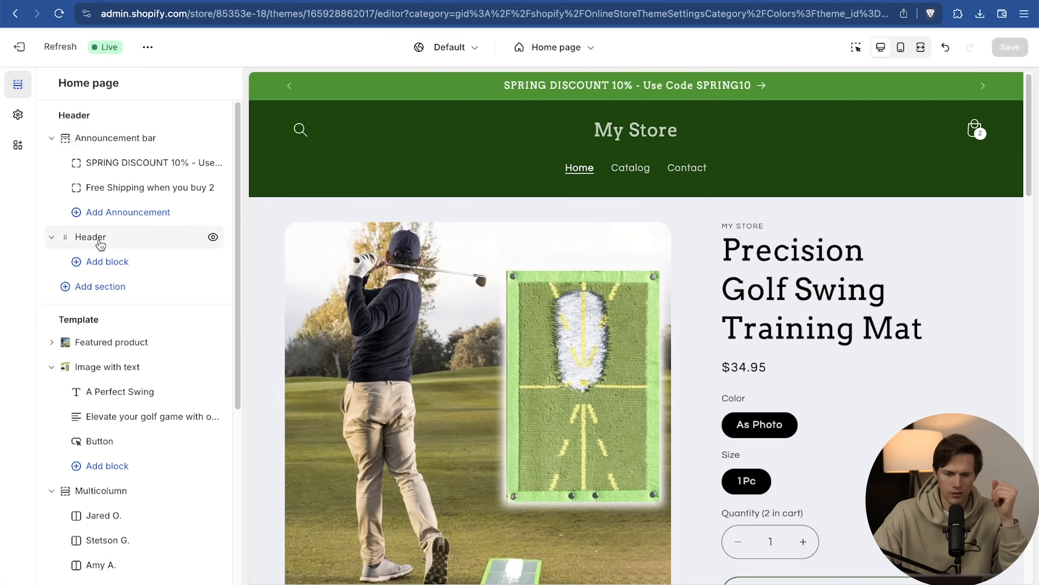
left_click(100, 239)
scroll(139, 311, "down", 3)
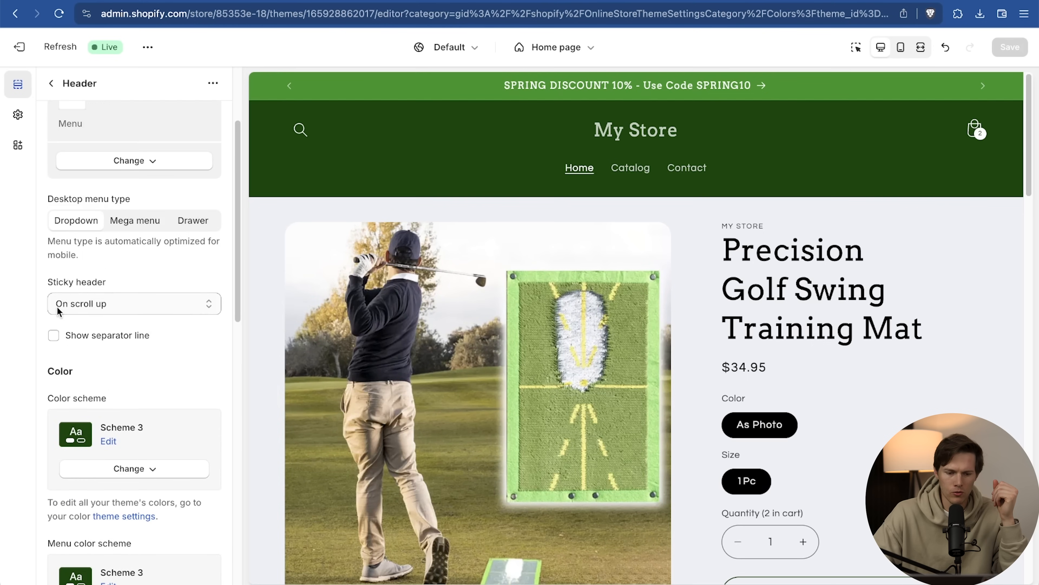
scroll(144, 385, "down", 1)
scroll(144, 385, "up", 4)
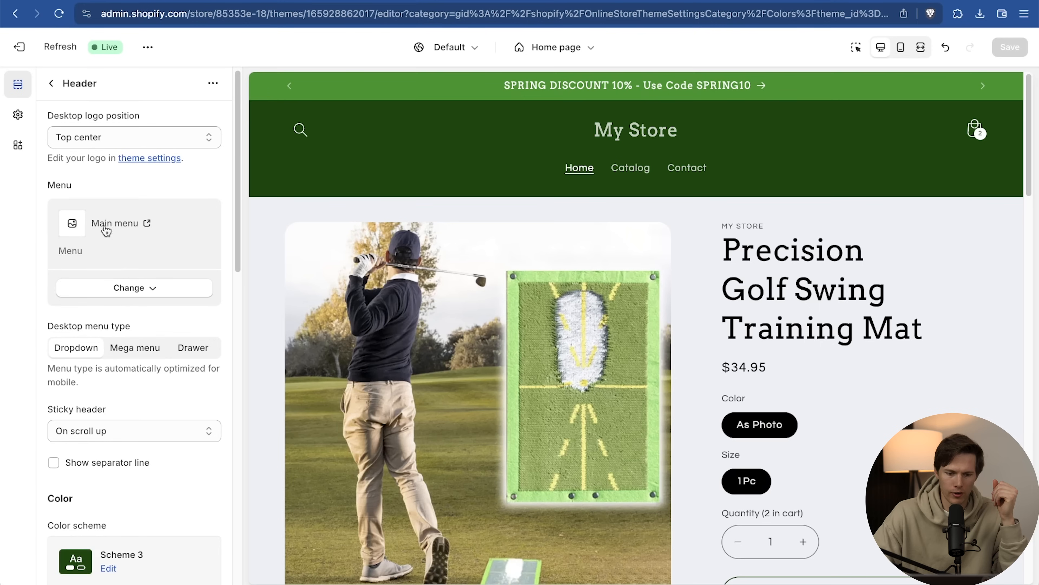
Start a new menu from the header's menu selection and title it Header Menu 1
left_click(130, 289)
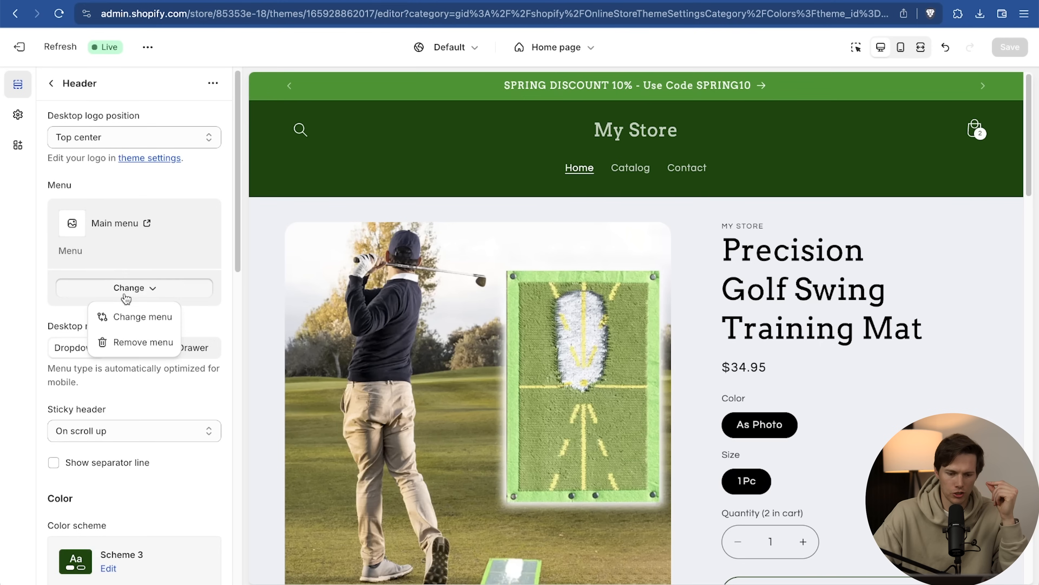
left_click(141, 316)
left_click(109, 154)
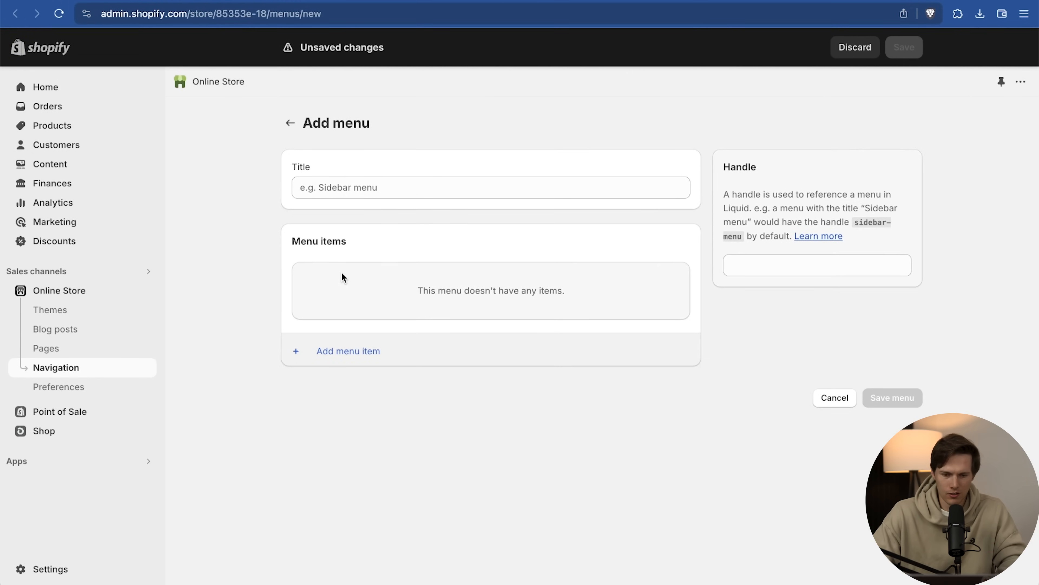
left_click(423, 189)
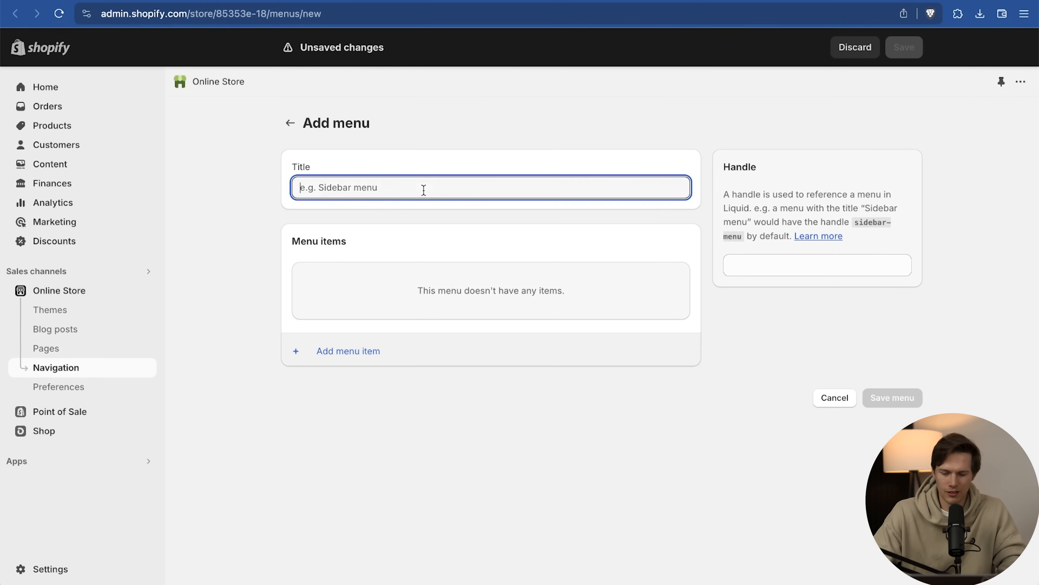
type("Header Menu 1")
left_click(439, 290)
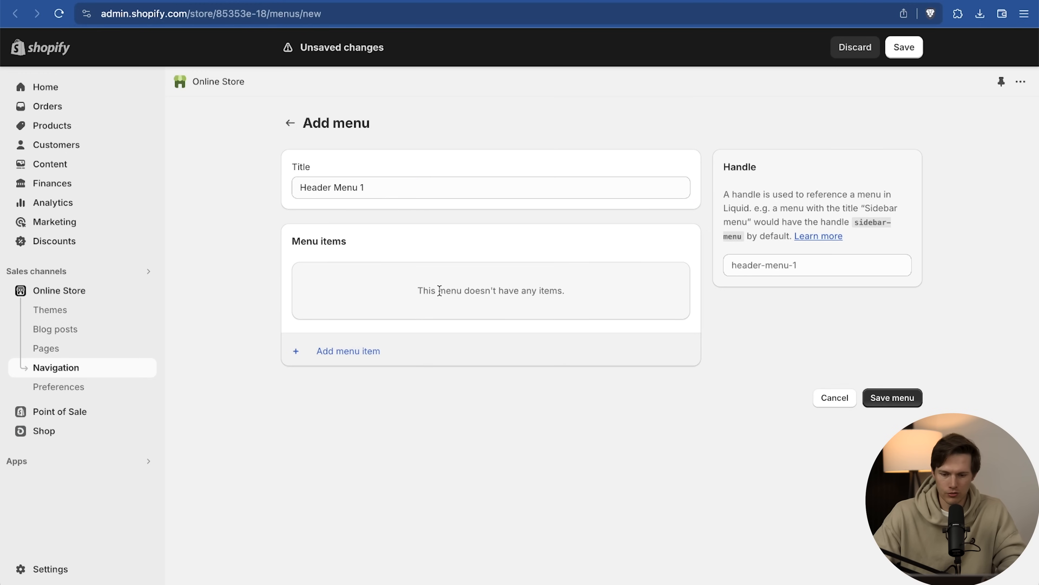
Add a menu item named Home that links to the Home page
left_click(342, 357)
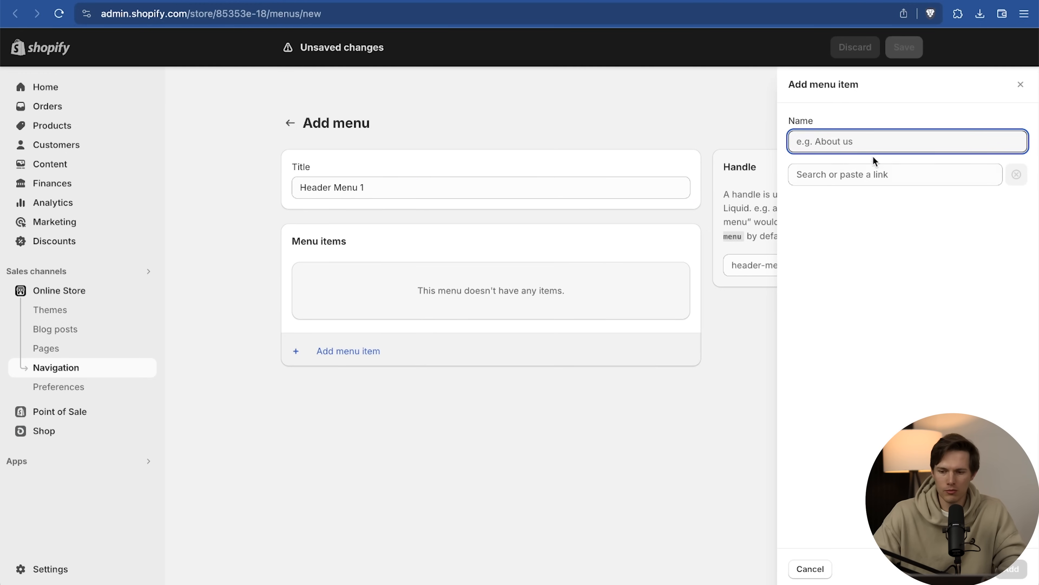
type("Hom")
key("BackSpace")
key("BackSpace")
key("BackSpace")
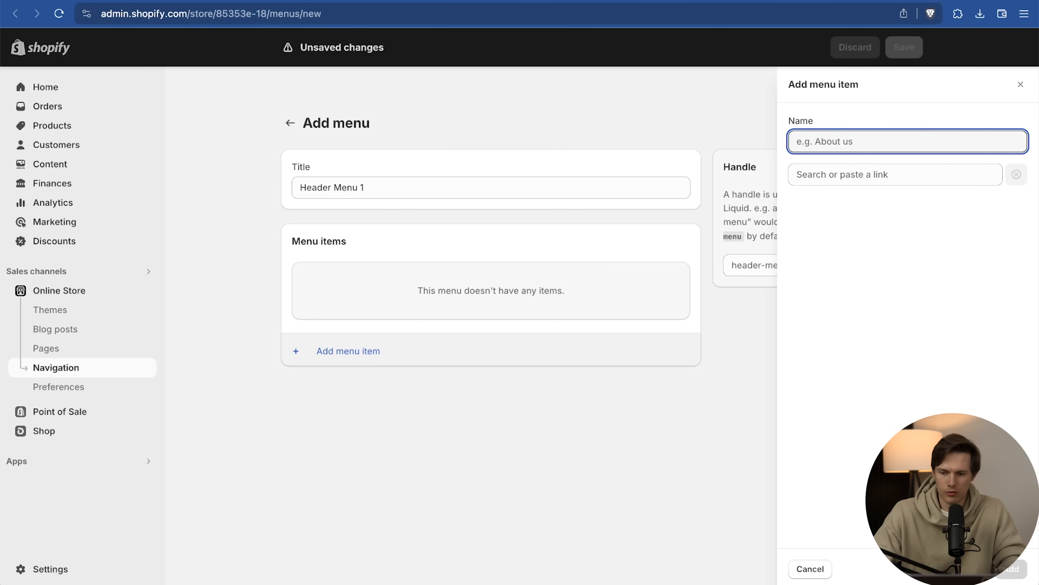
type("Home")
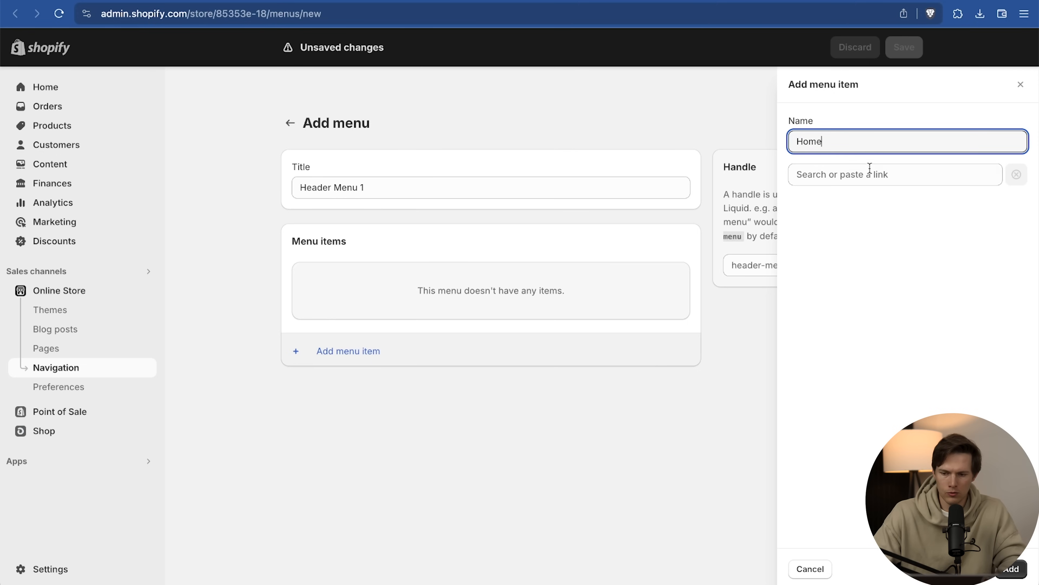
left_click(960, 174)
left_click(885, 207)
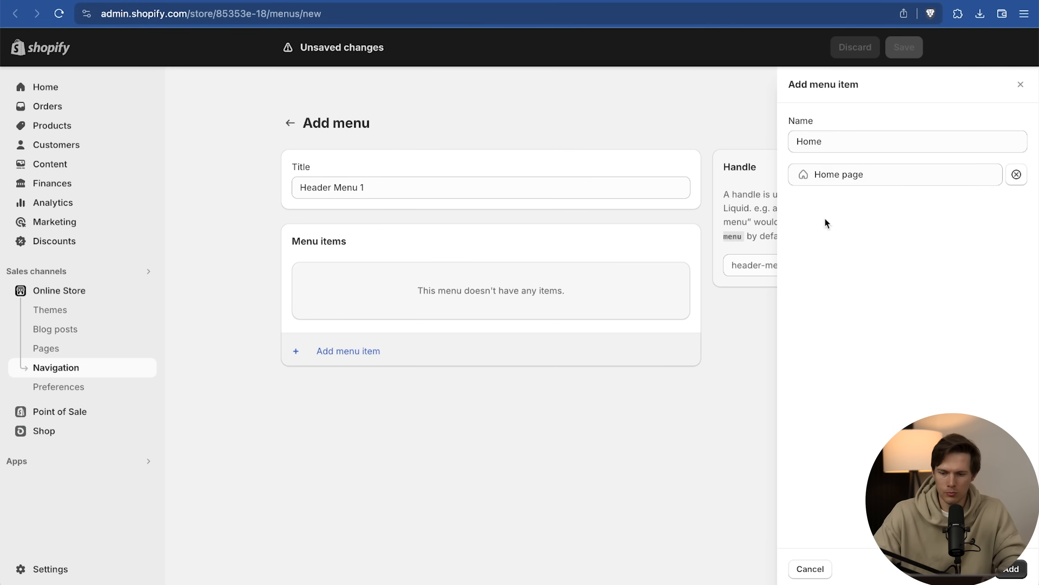
left_click(1011, 568)
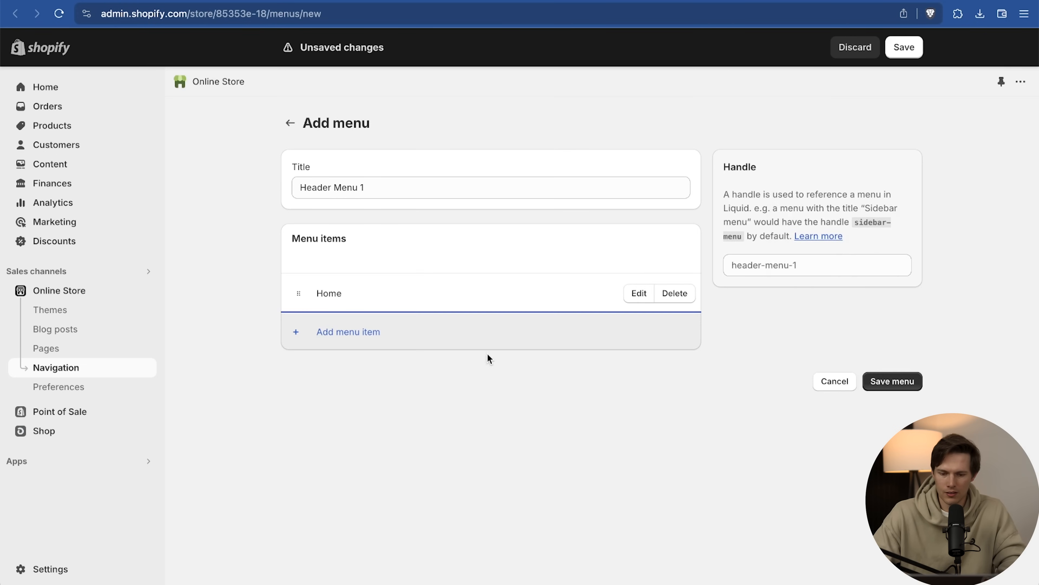
Add a menu item named Golf Swing Mat that links to the Precision Golf Swing Training Mat product
left_click(352, 332)
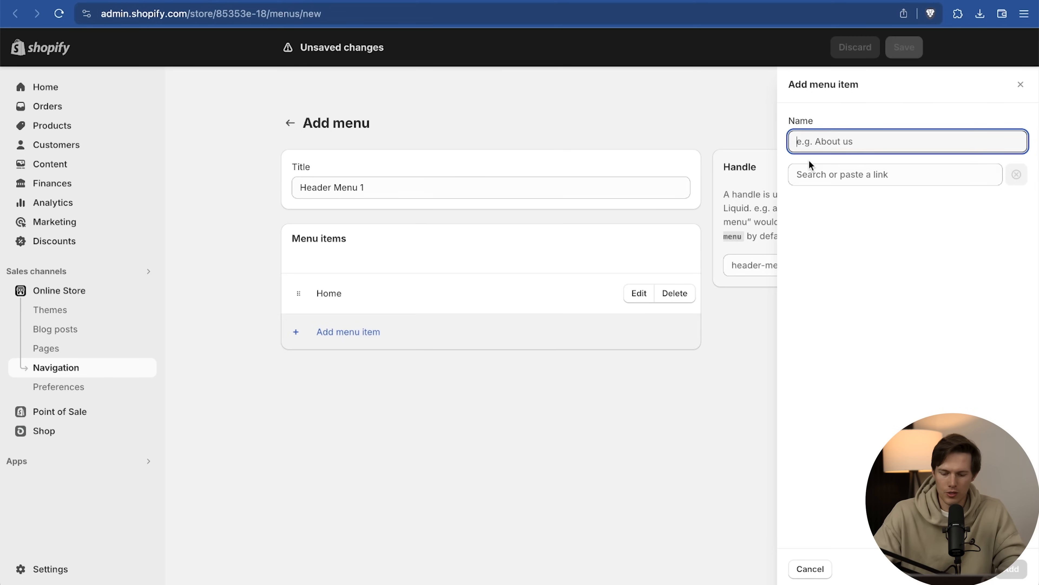
type("Golf Swing Mat")
left_click(814, 175)
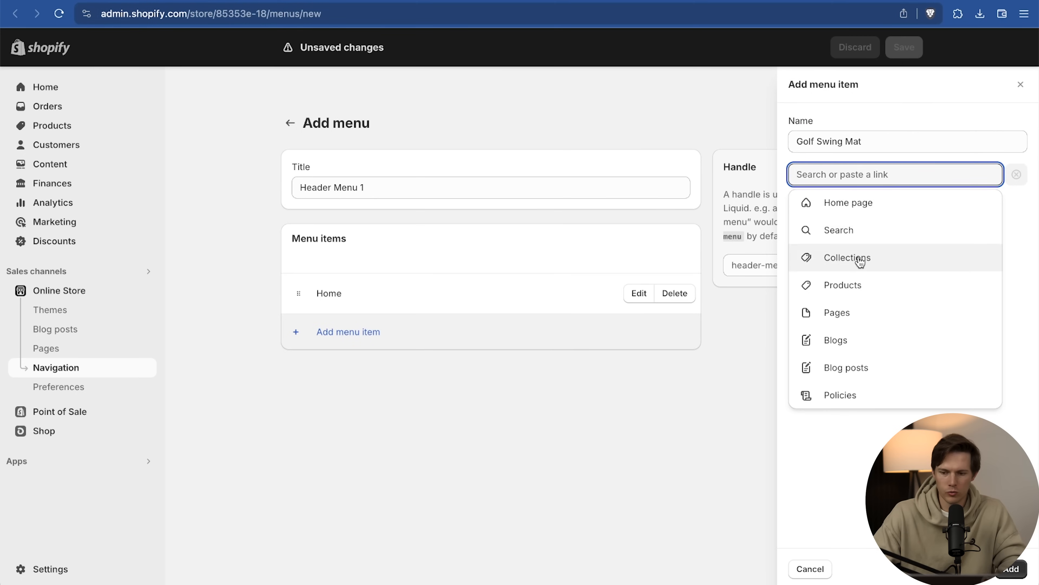
left_click(849, 287)
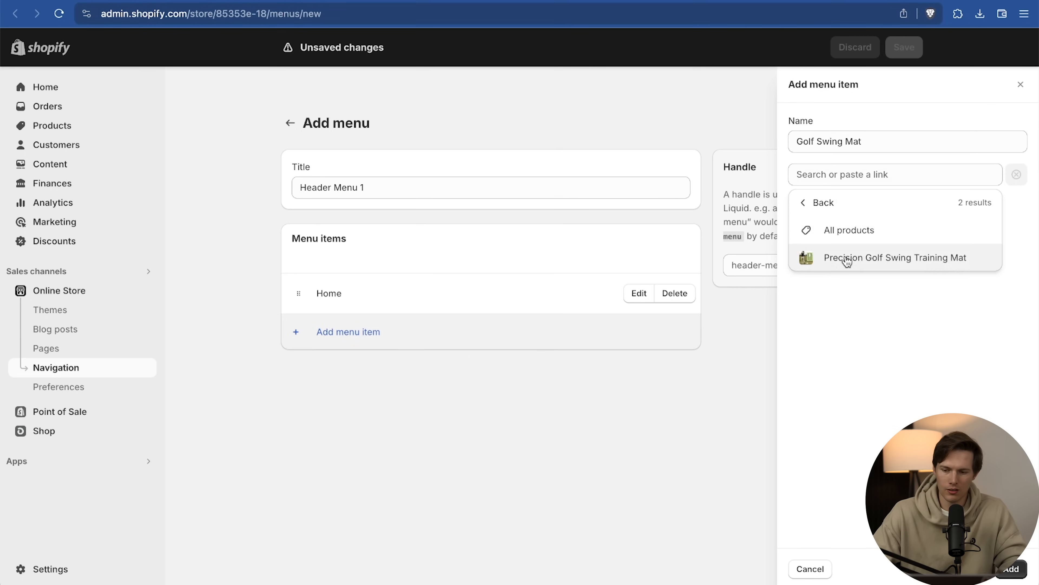
left_click(849, 260)
left_click(1010, 569)
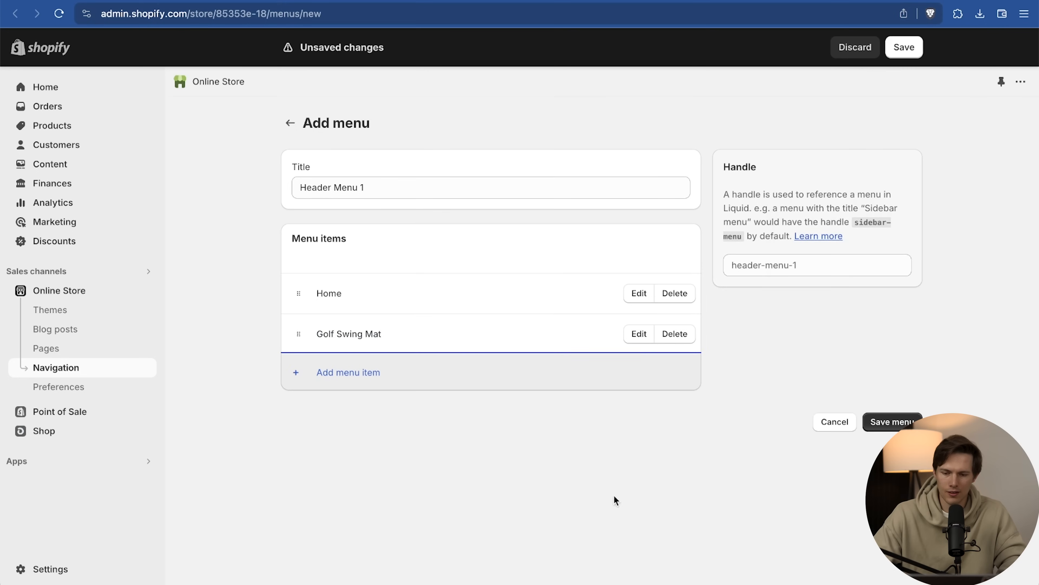
Add a menu item named Follow Us On Instagram that links to the Instagram profile URL, and save the menu
left_click(396, 375)
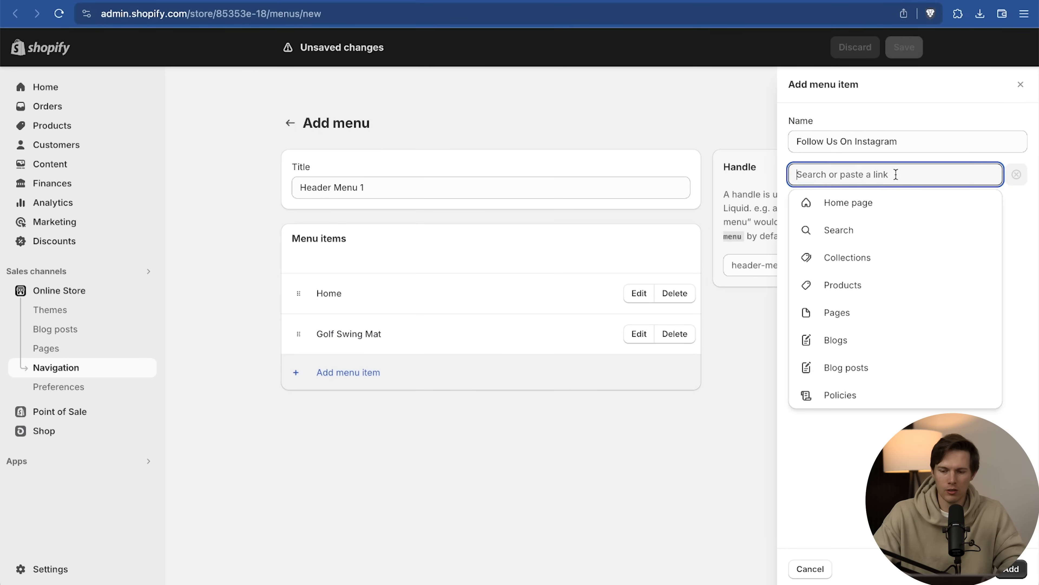
type("h")
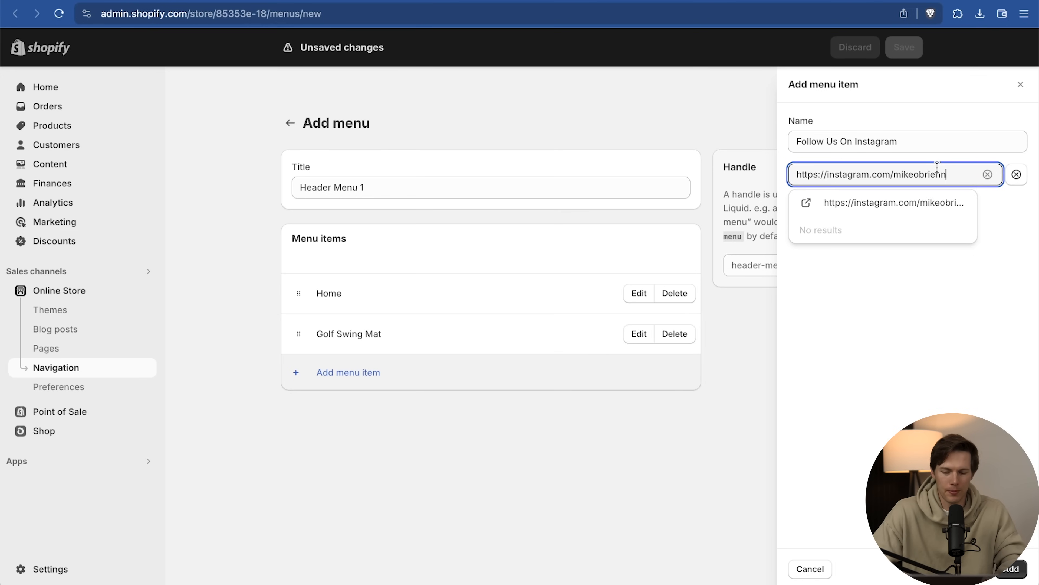
key("Return")
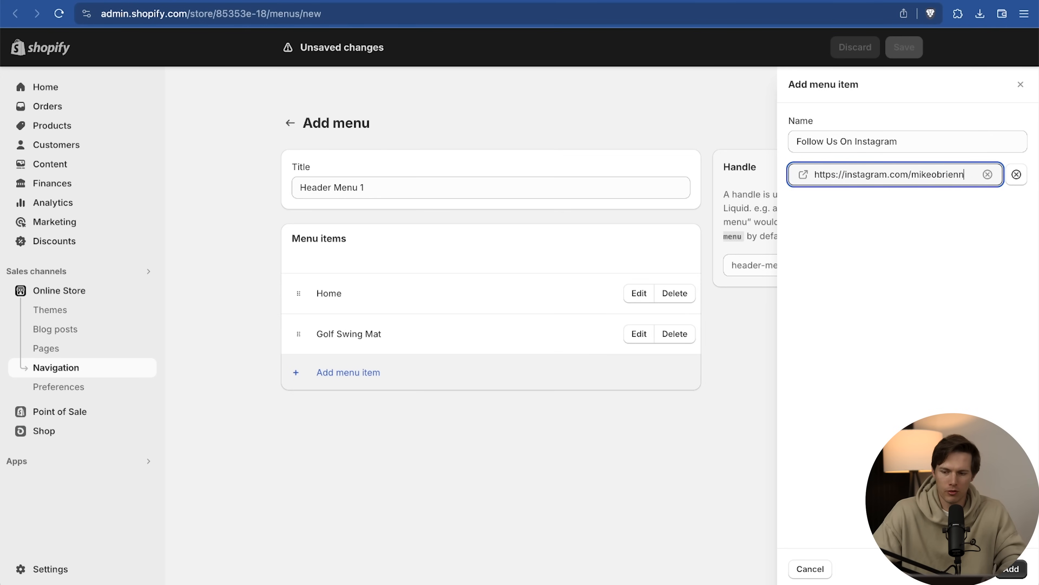
left_click(1010, 570)
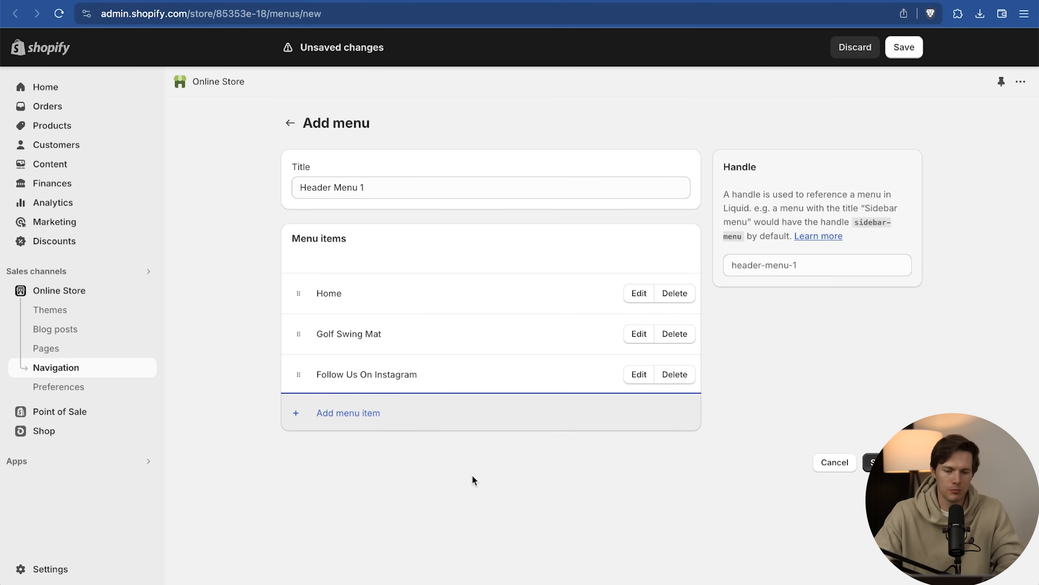
left_click(889, 463)
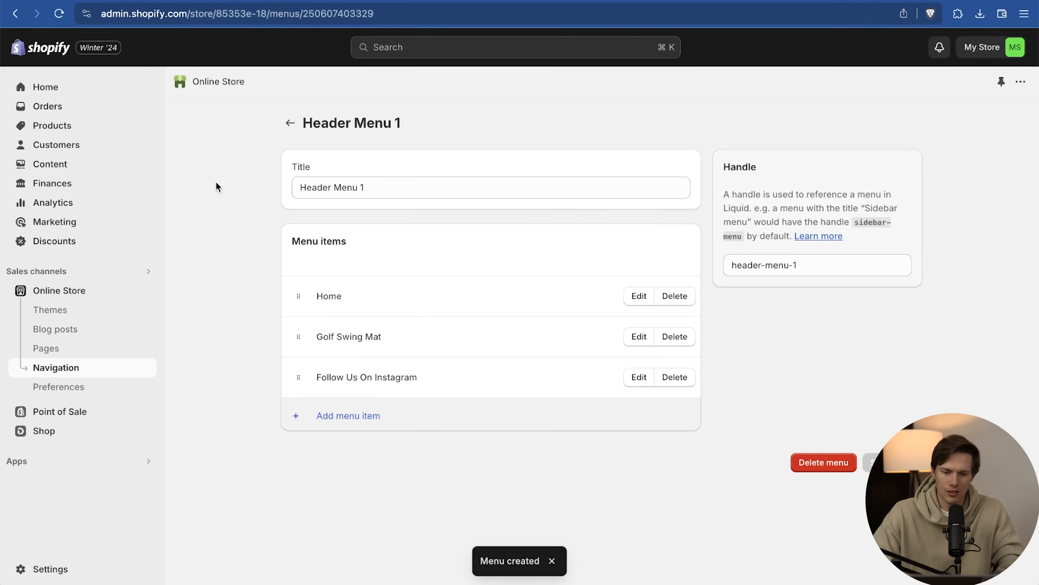
Return to the theme editor, reload it, set the header's menu to Header Menu 1 and save the theme
left_click(290, 123)
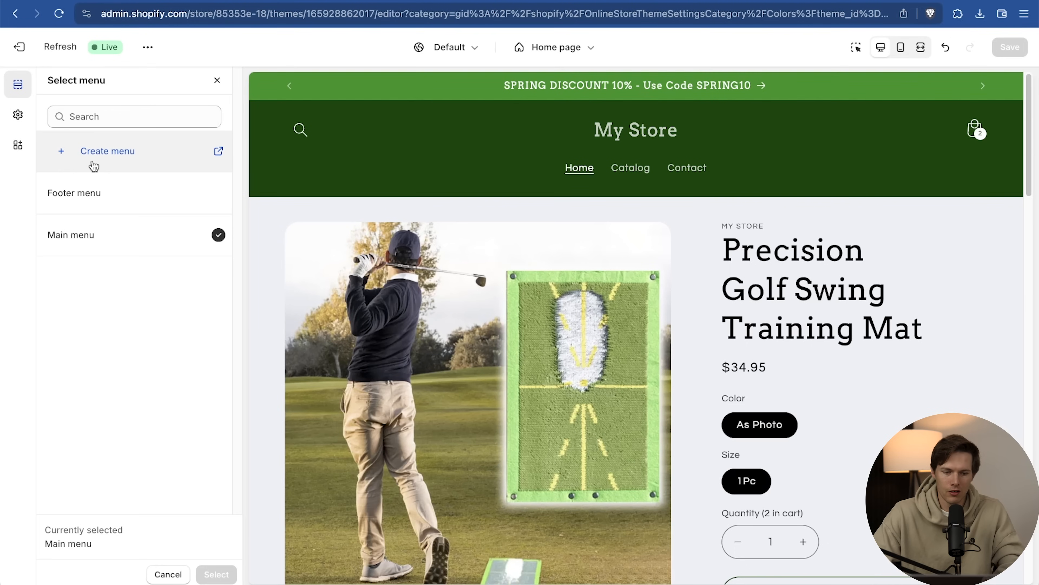
left_click(59, 15)
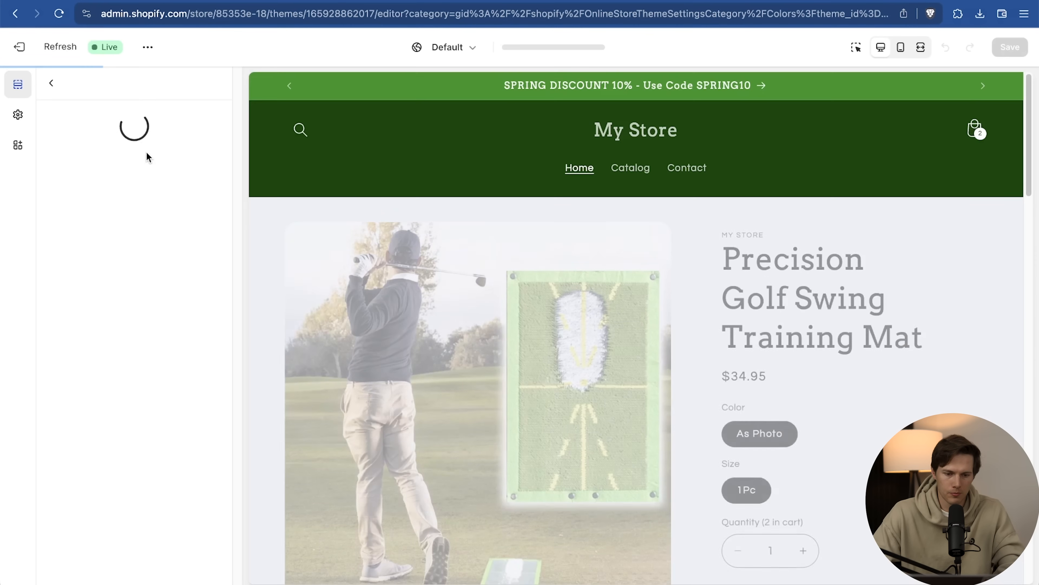
left_click(93, 301)
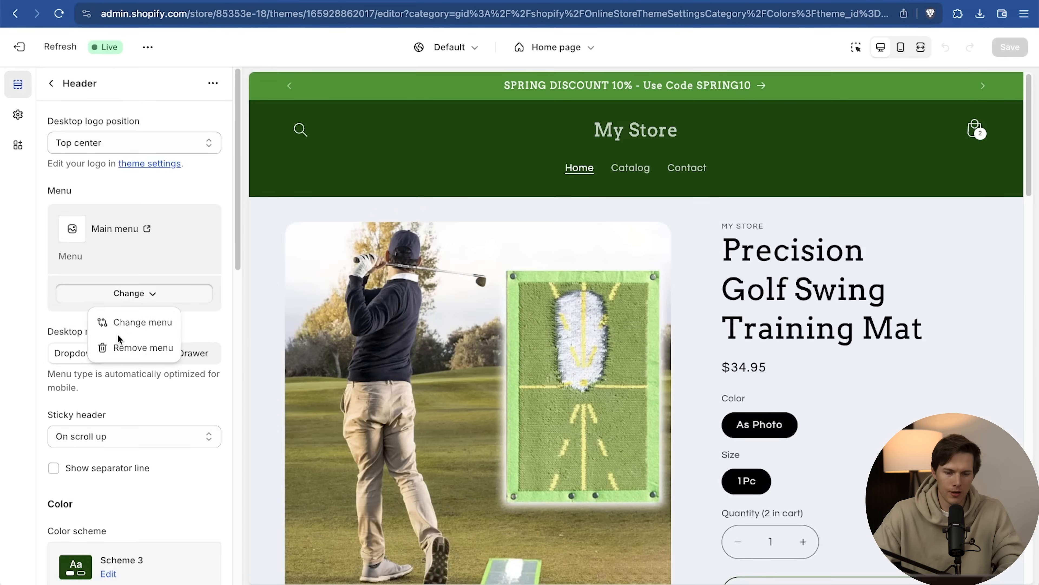
left_click(150, 328)
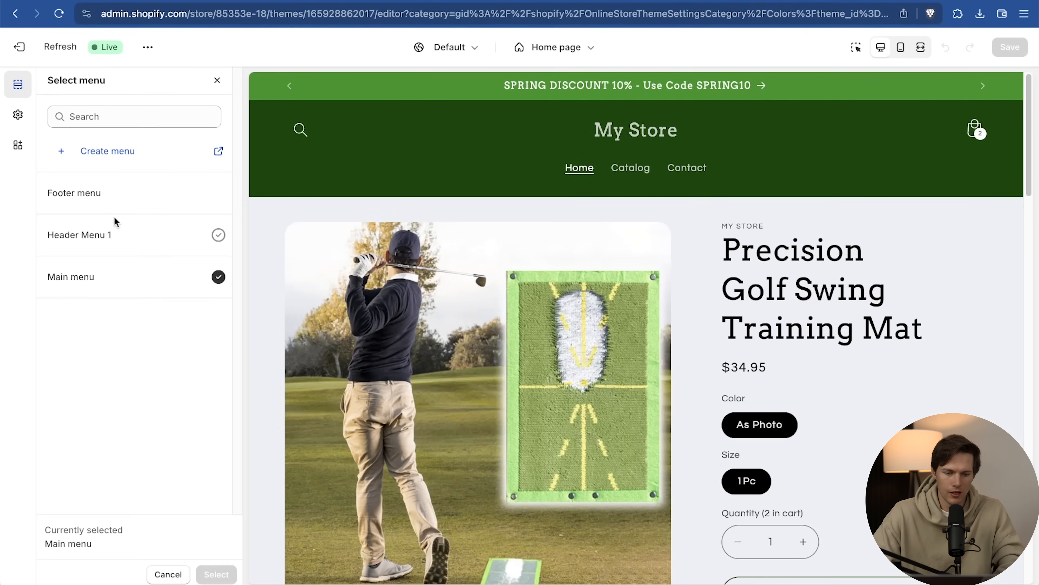
left_click(100, 242)
left_click(217, 574)
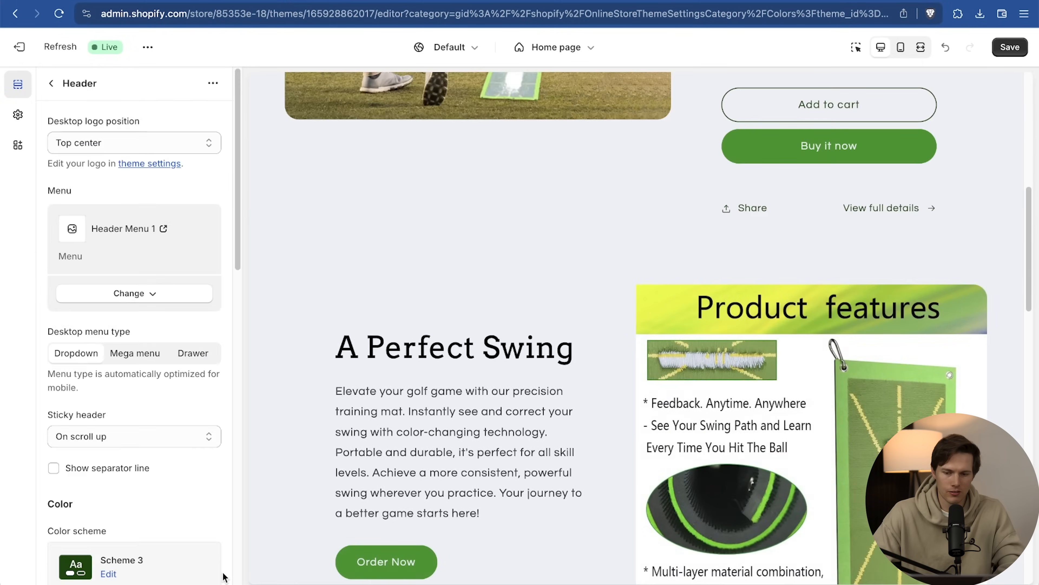
scroll(497, 405, "up", 10)
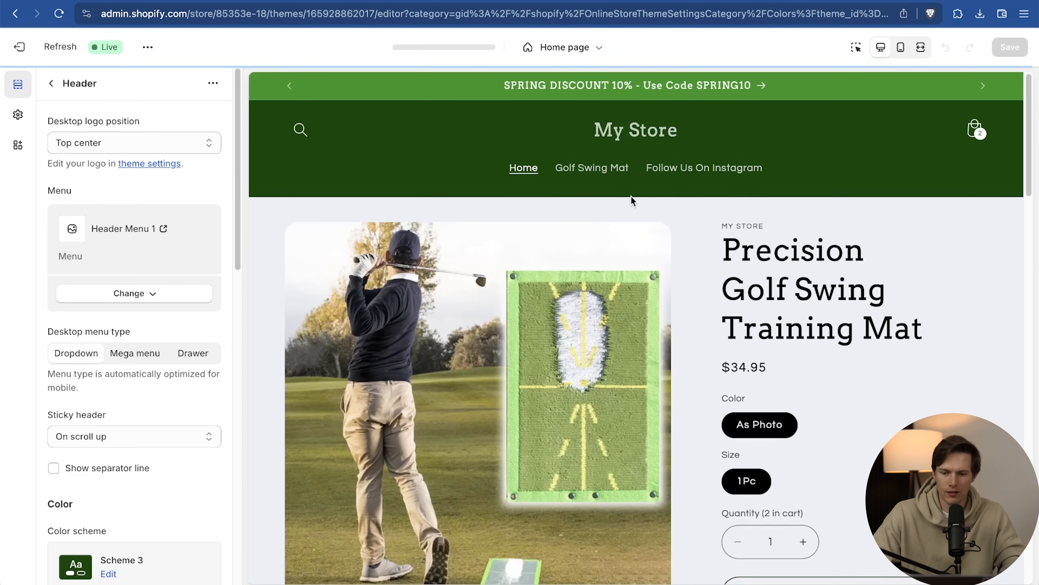
Test the Golf Swing Mat header link in the preview, look over its page and return to Home
left_click(618, 169)
scroll(796, 328, "down", 8)
scroll(795, 327, "up", 8)
left_click(524, 168)
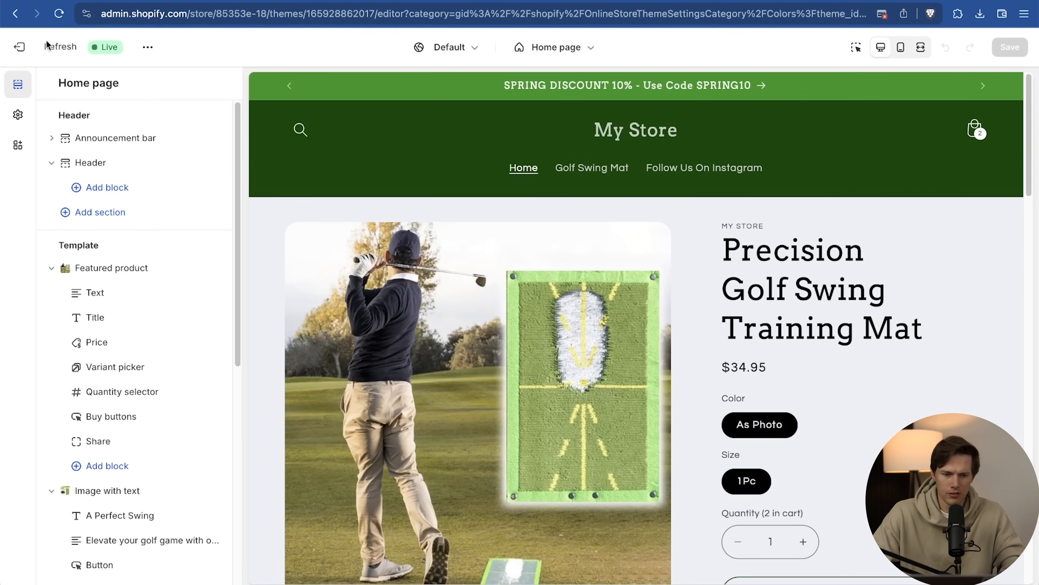
Leave the theme editor, open the store details settings, set the store name to Perfect Golf Swing Mat and save the profile
left_click(19, 46)
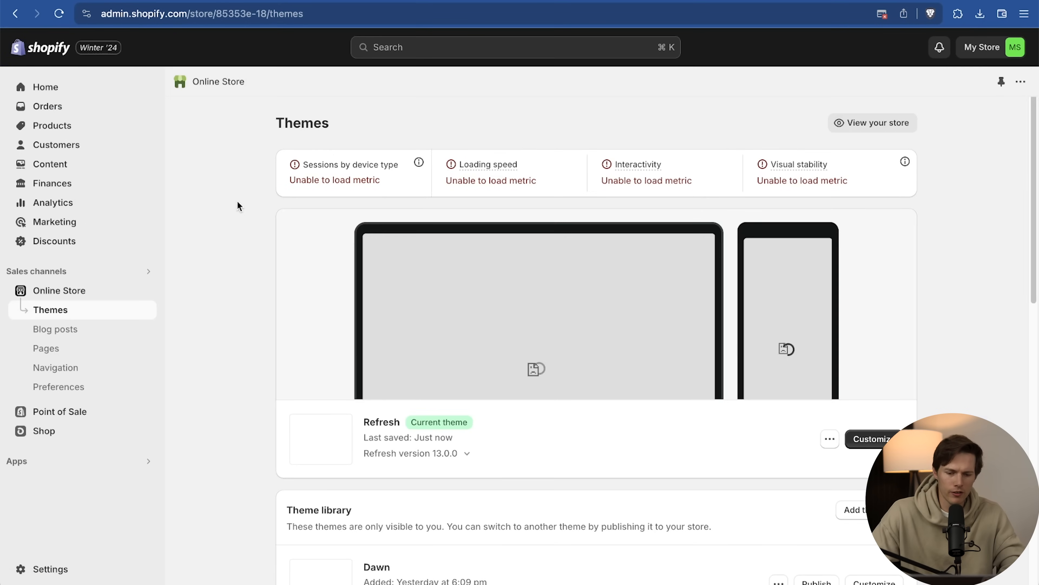
left_click(73, 571)
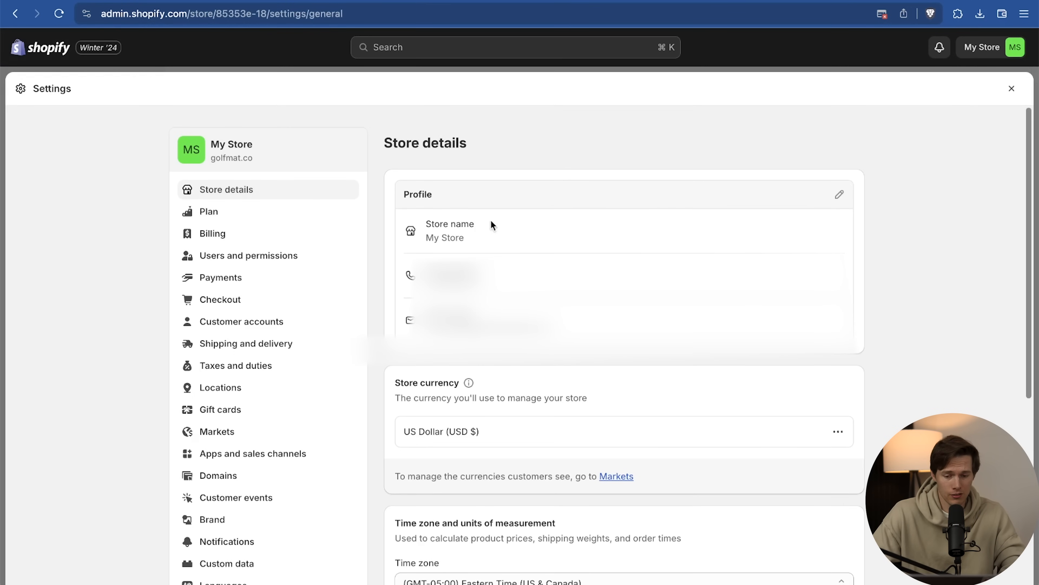
left_click(840, 196)
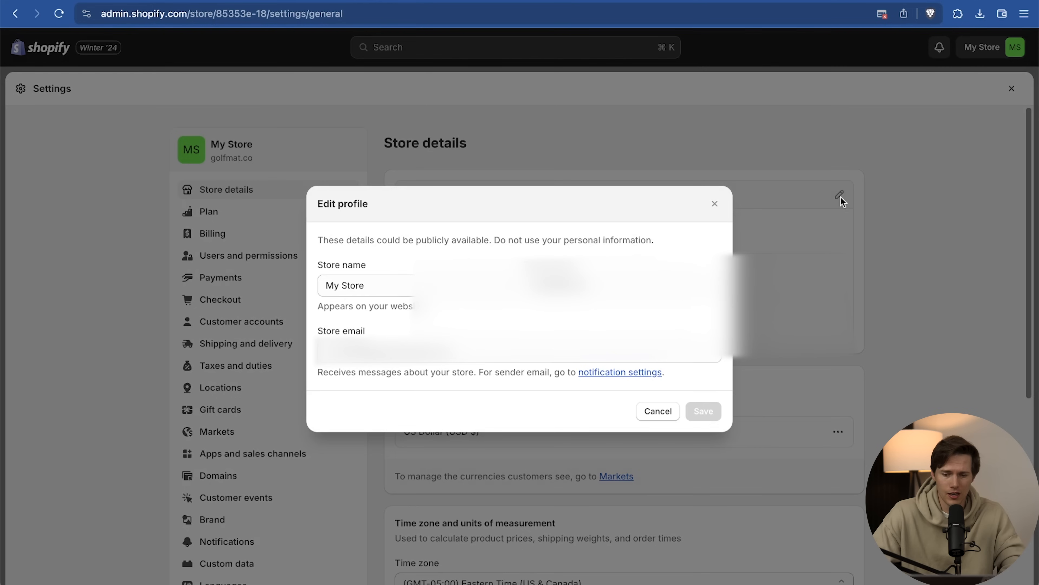
left_click(458, 285)
key("super+a")
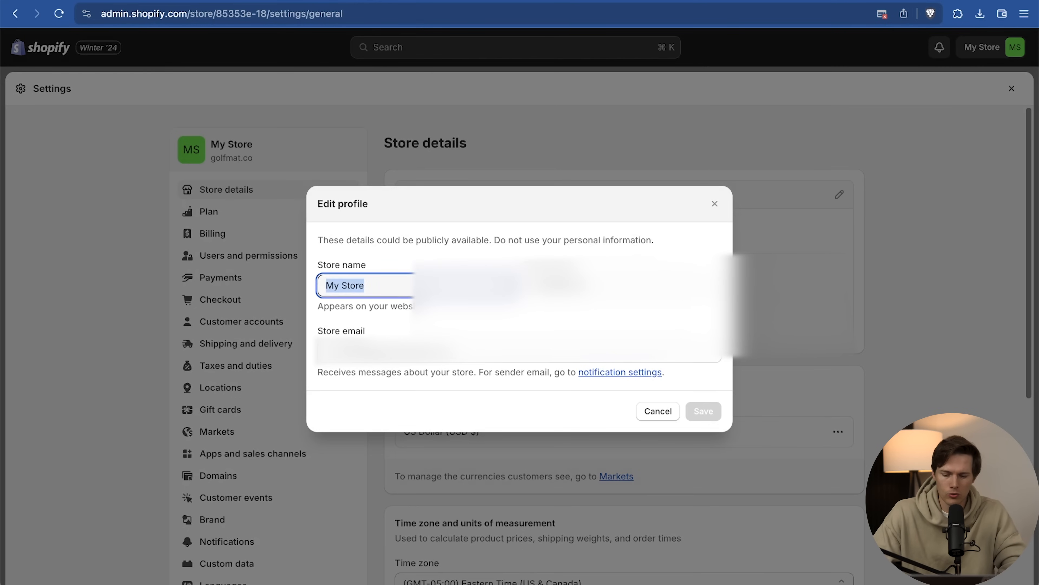
type("Golf Swing M")
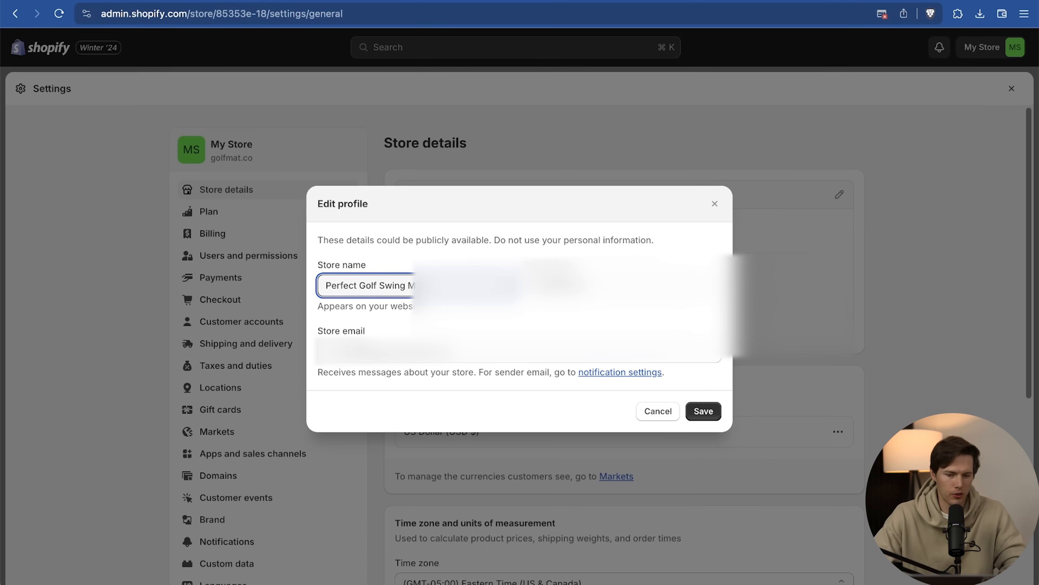
left_click(703, 411)
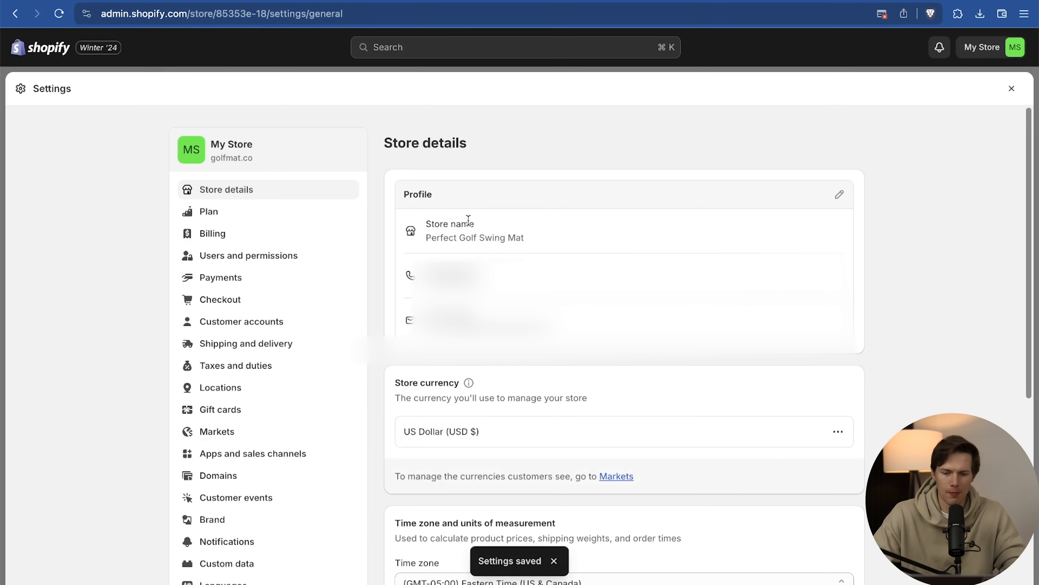
Open golfmat.co in a new browser tab and check the store name and home page on the live site
left_click(81, 0)
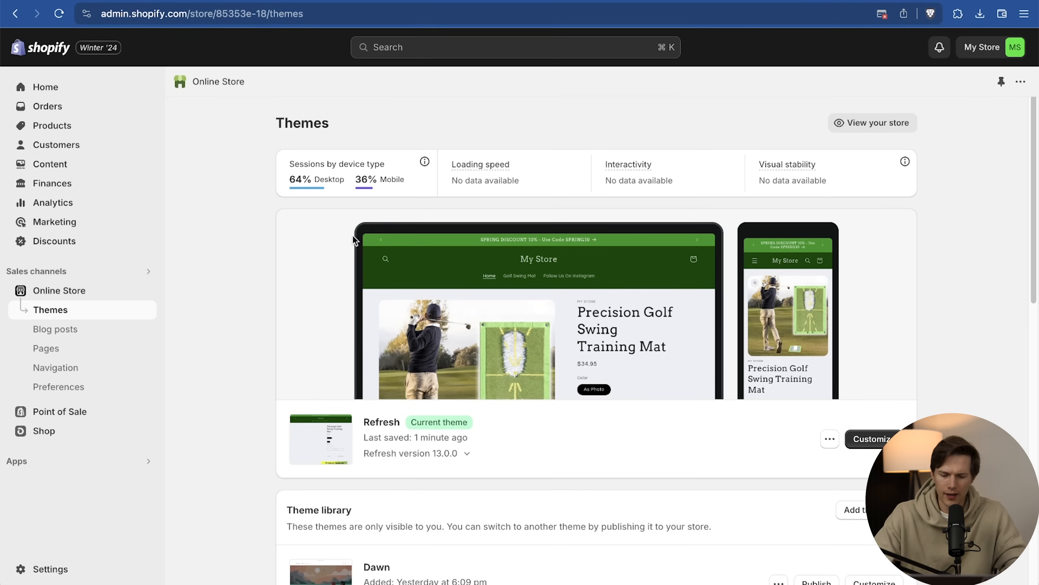
key("super+t")
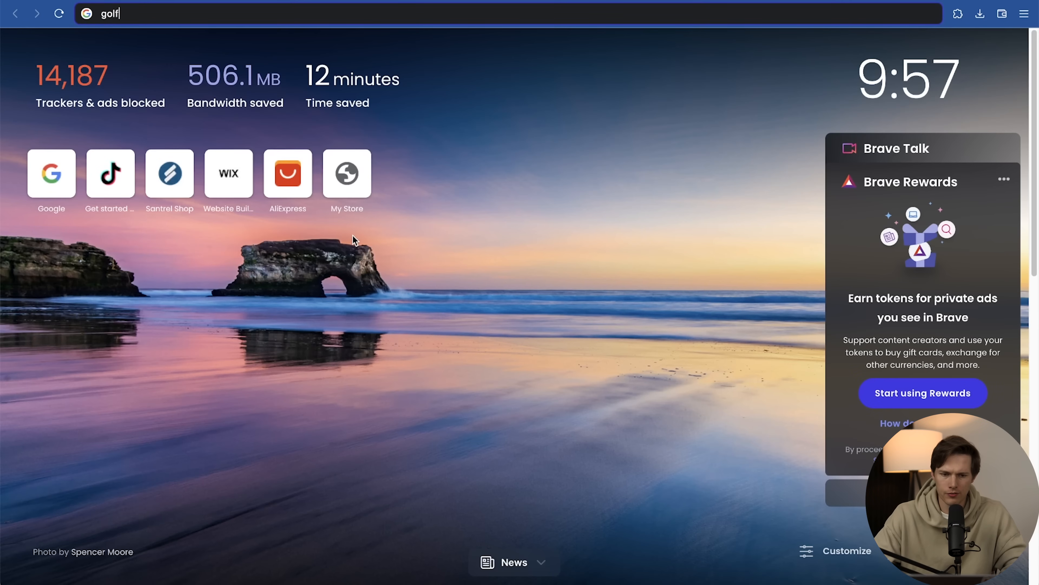
type("golfmat.co")
key("Return")
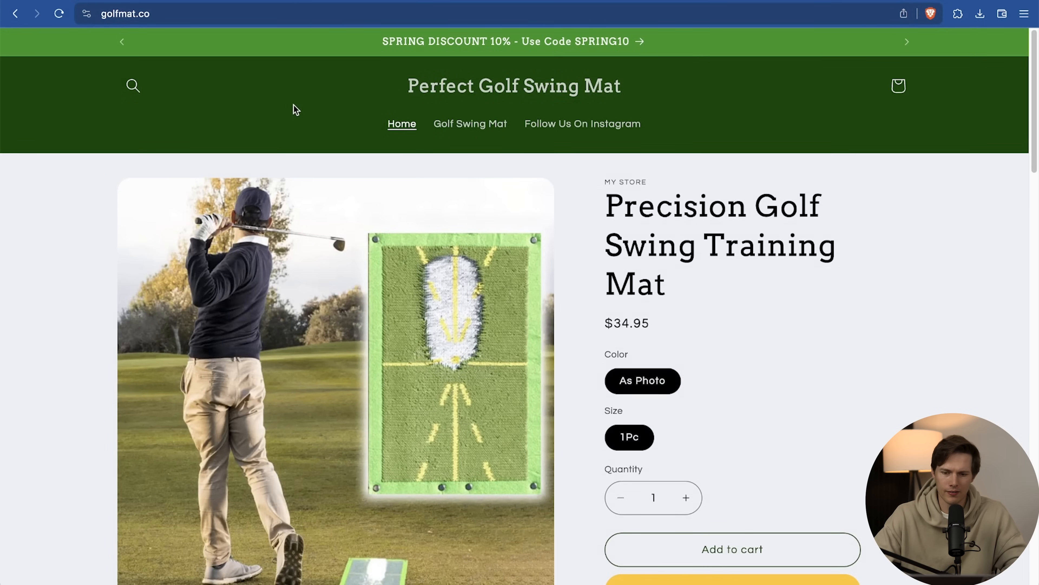
scroll(295, 107, "down", 1)
scroll(292, 105, "down", 15)
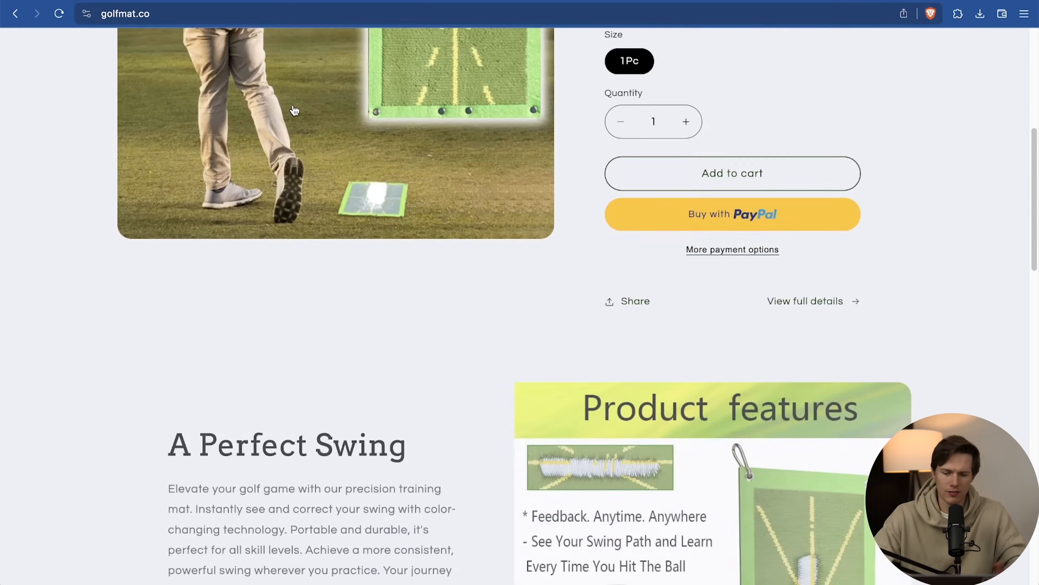
scroll(292, 104, "up", 12)
scroll(293, 104, "up", 3)
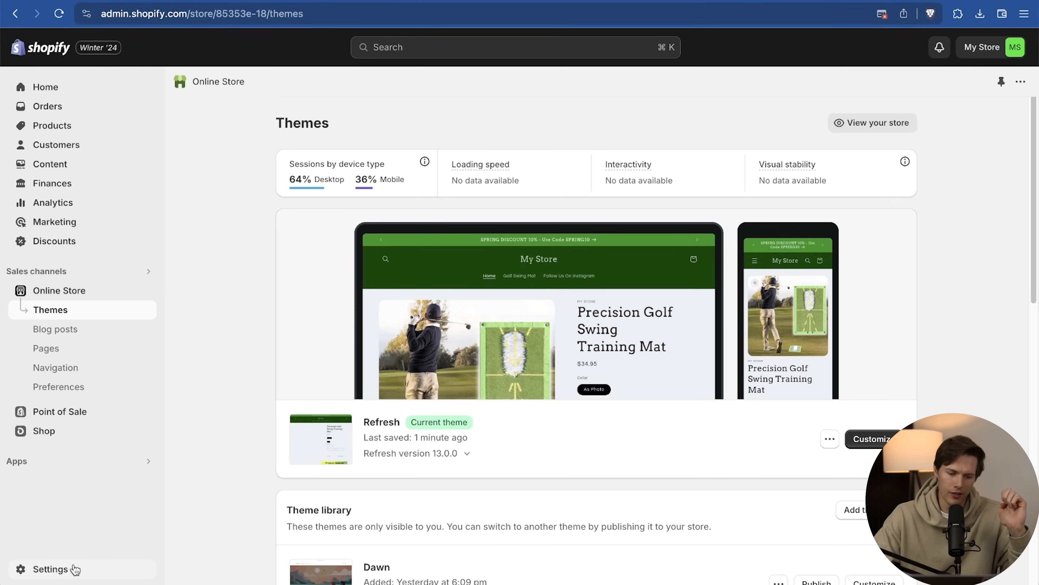
Open the store's payment settings and bring up the PayPal Express Checkout details
left_click(62, 570)
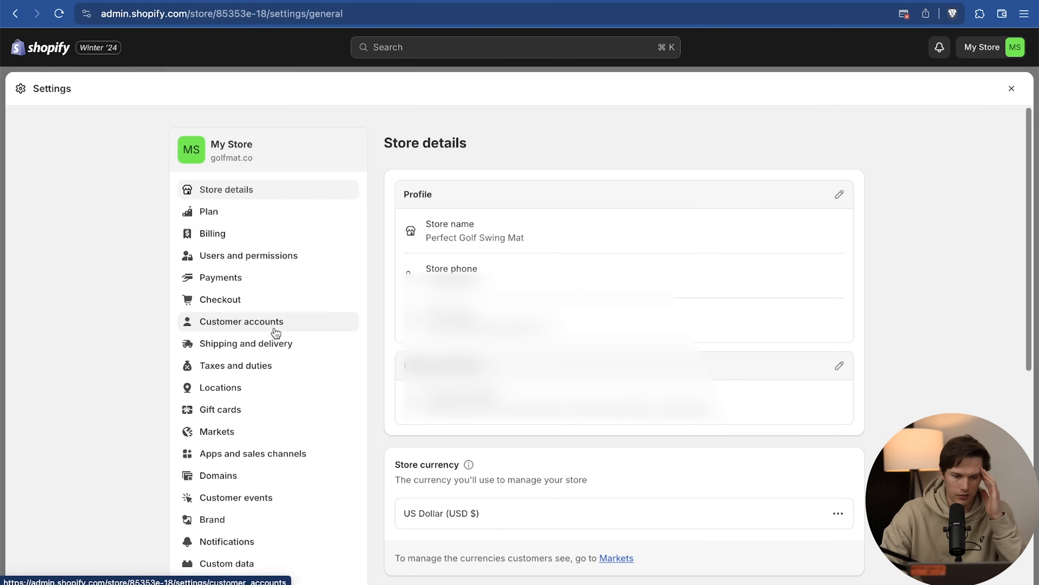
left_click(244, 284)
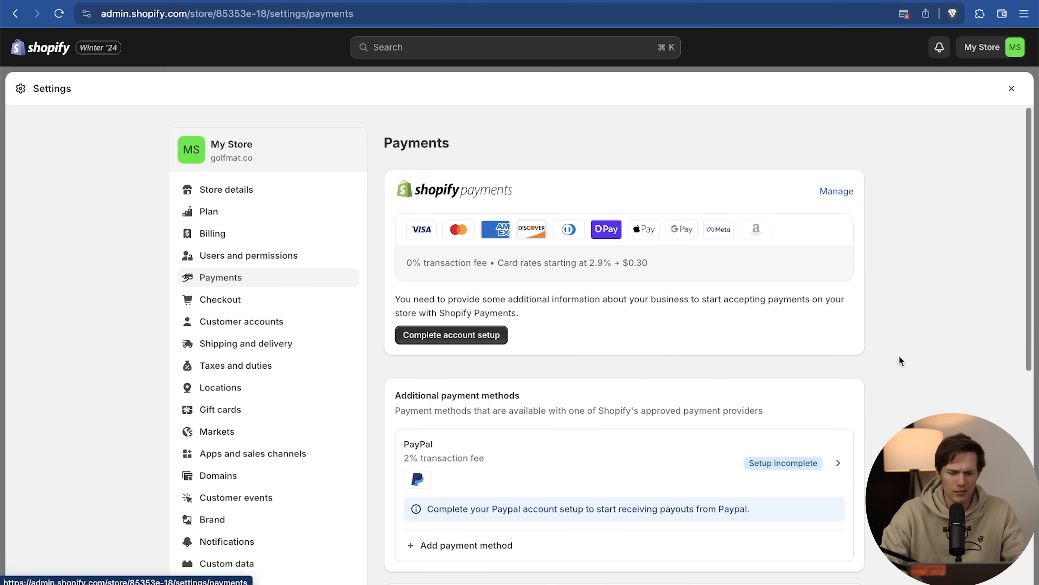
scroll(900, 360, "down", 5)
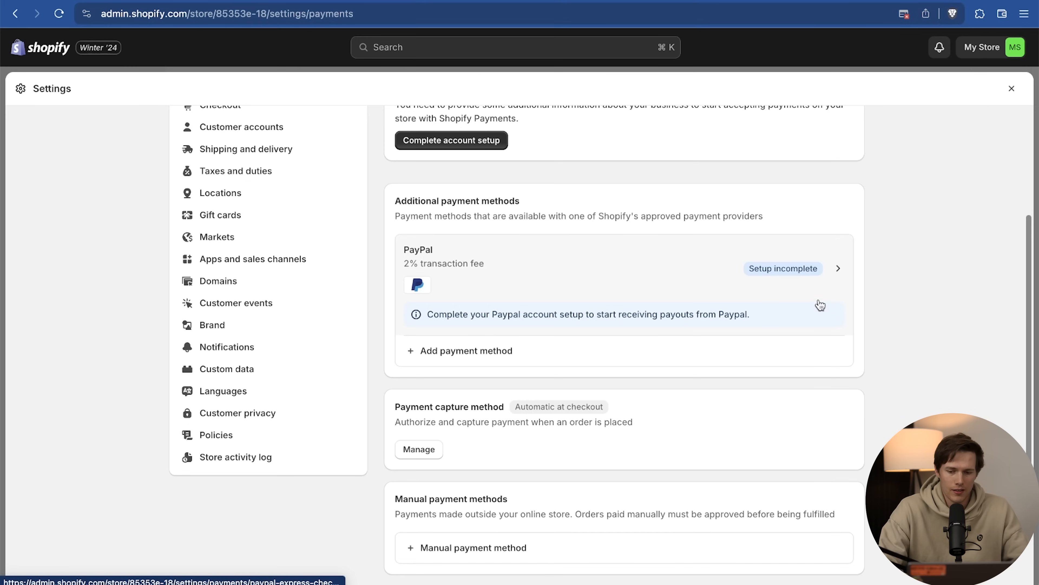
left_click(839, 269)
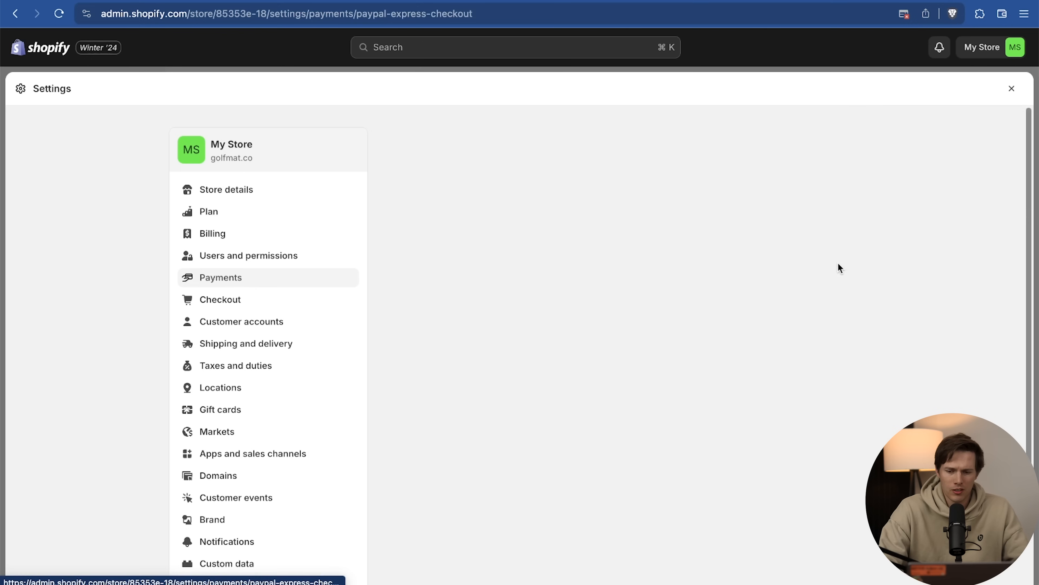
scroll(915, 328, "down", 2)
scroll(914, 329, "up", 2)
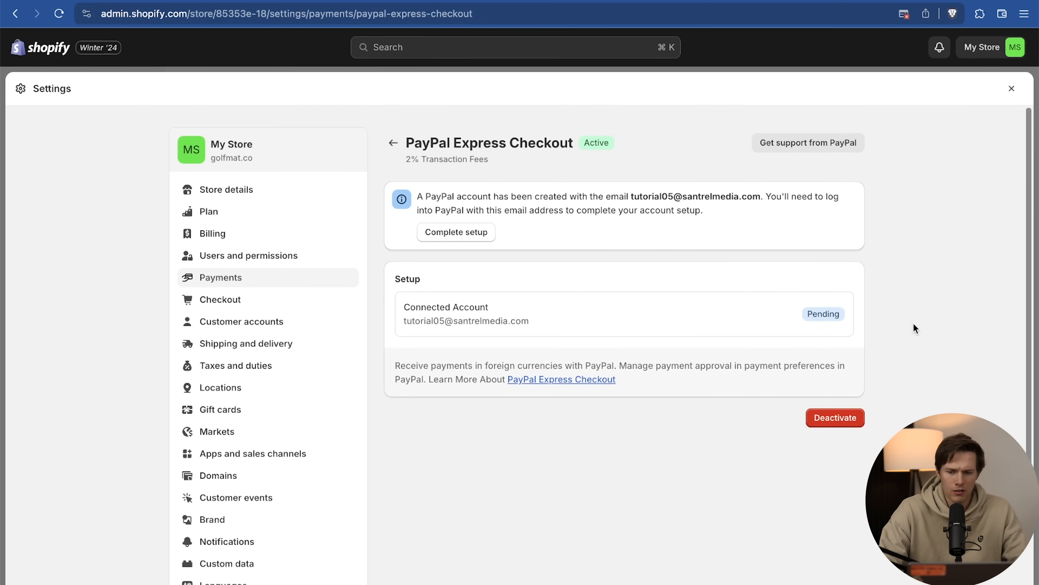
Complete the PayPal setup by connecting the PayPal account, granting Shopify the requested permissions and returning to Shopify
left_click(457, 232)
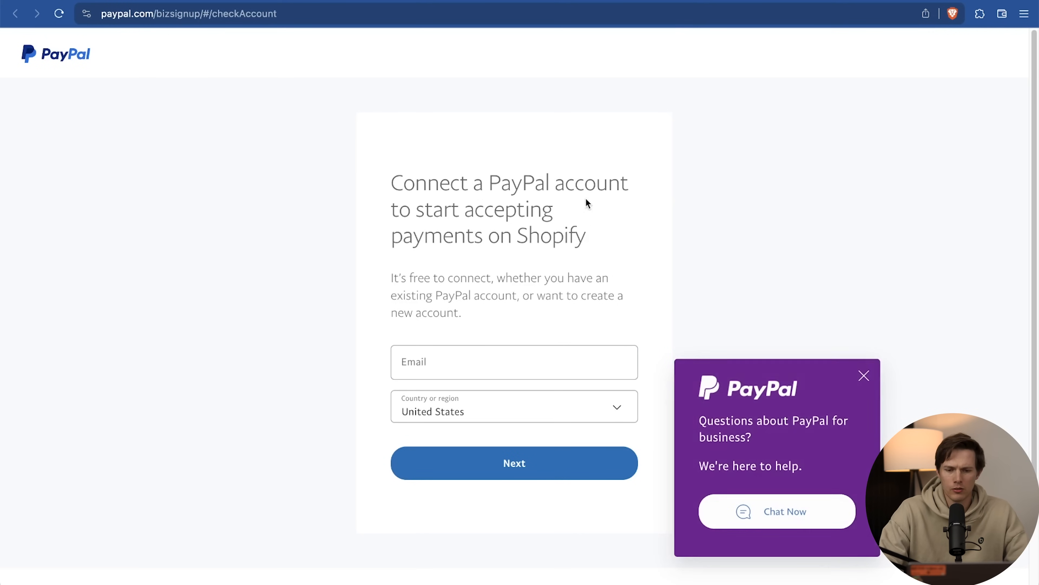
left_click_drag(451, 186, 610, 187)
left_click(525, 273)
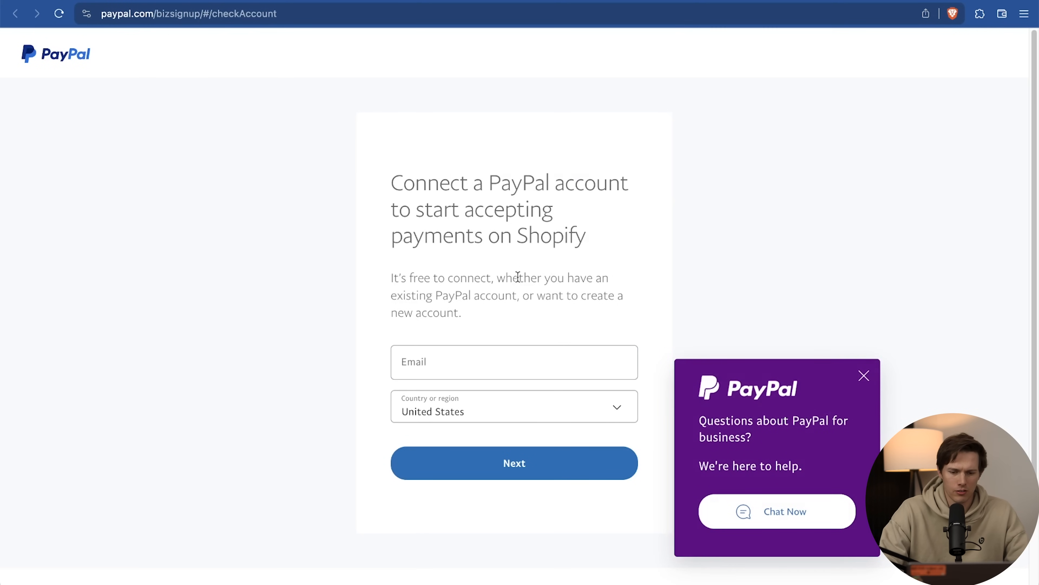
left_click(475, 359)
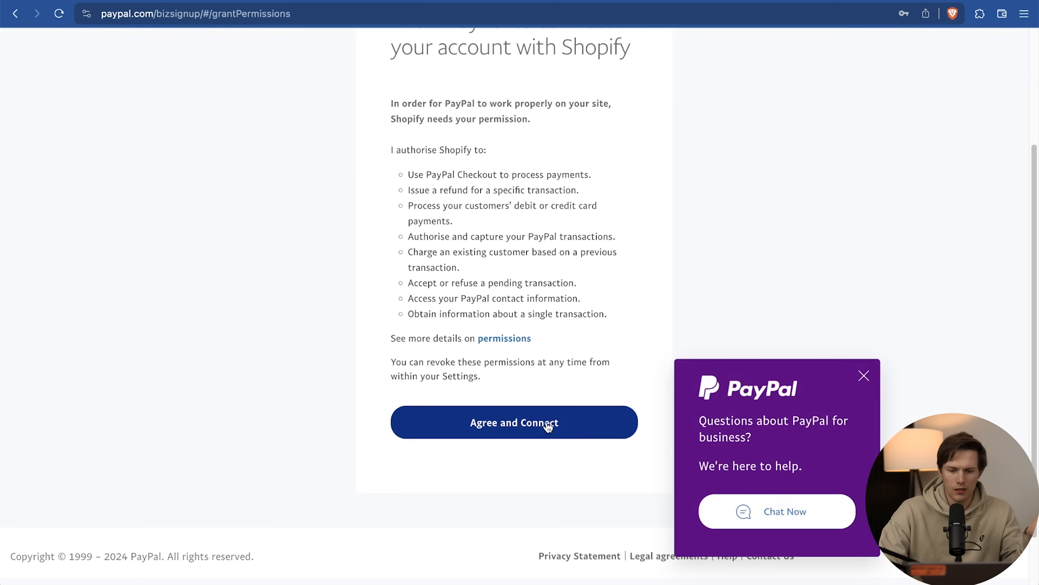
left_click(547, 422)
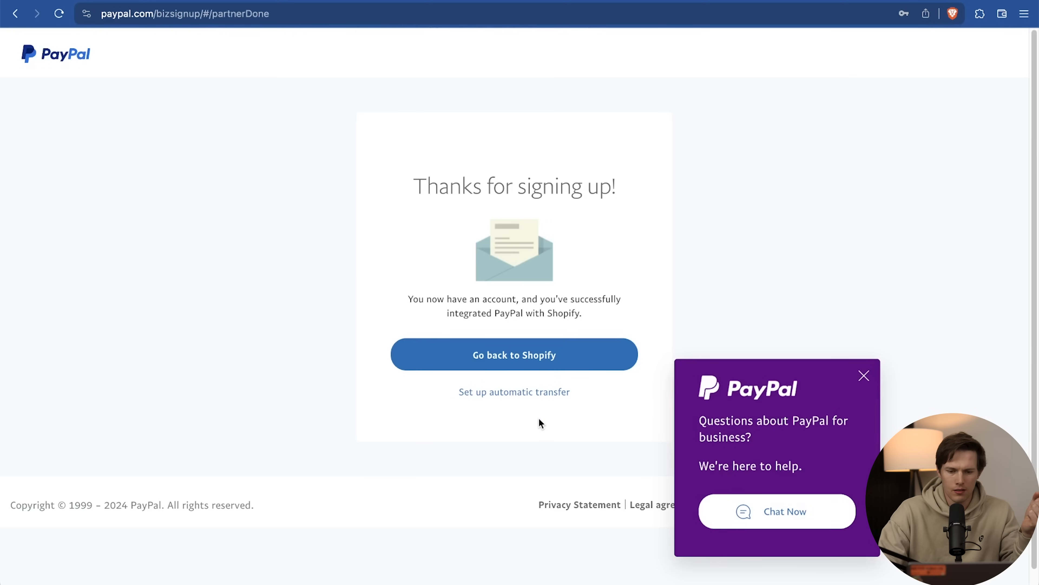
left_click(569, 361)
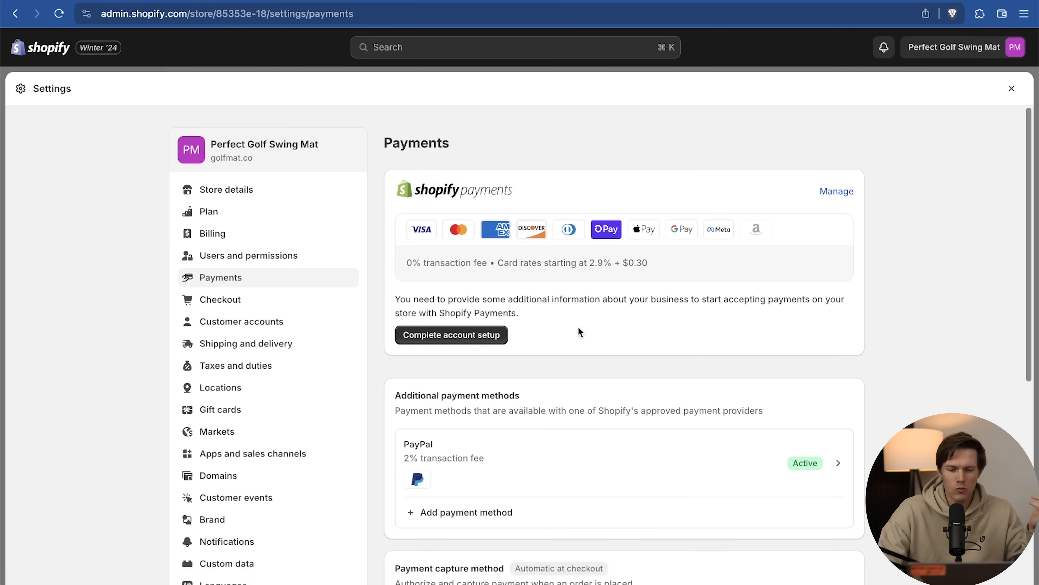
Start the Shopify Payments account setup and open the business information form at its business type choices
scroll(595, 346, "down", 5)
scroll(596, 346, "down", 3)
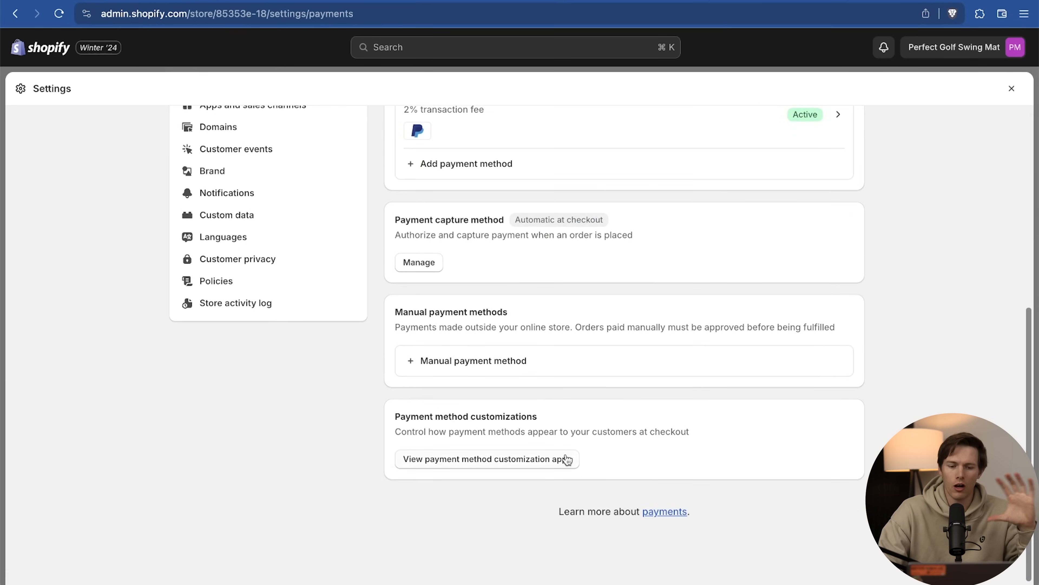
scroll(737, 292, "up", 8)
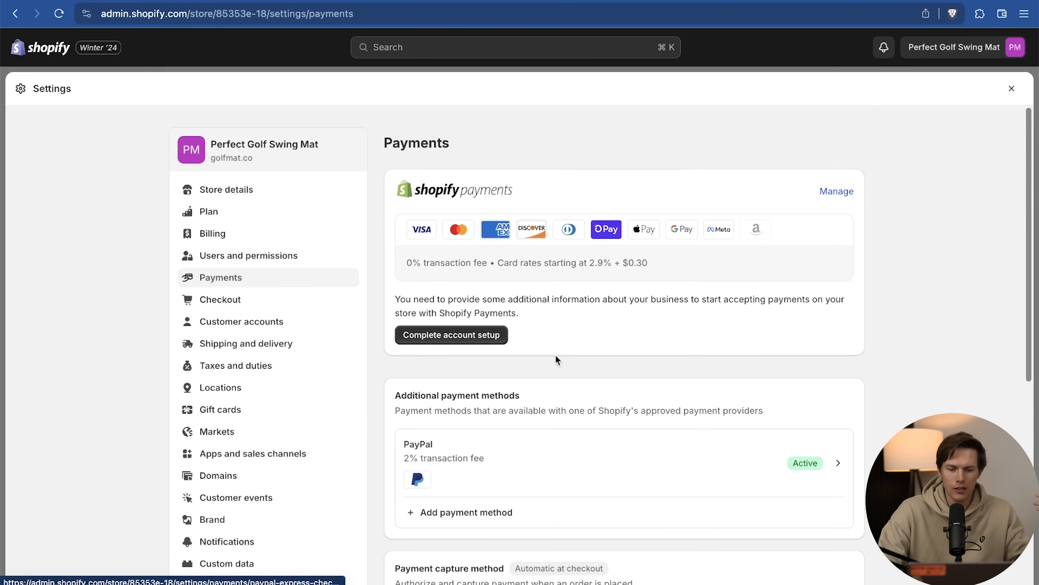
left_click(485, 336)
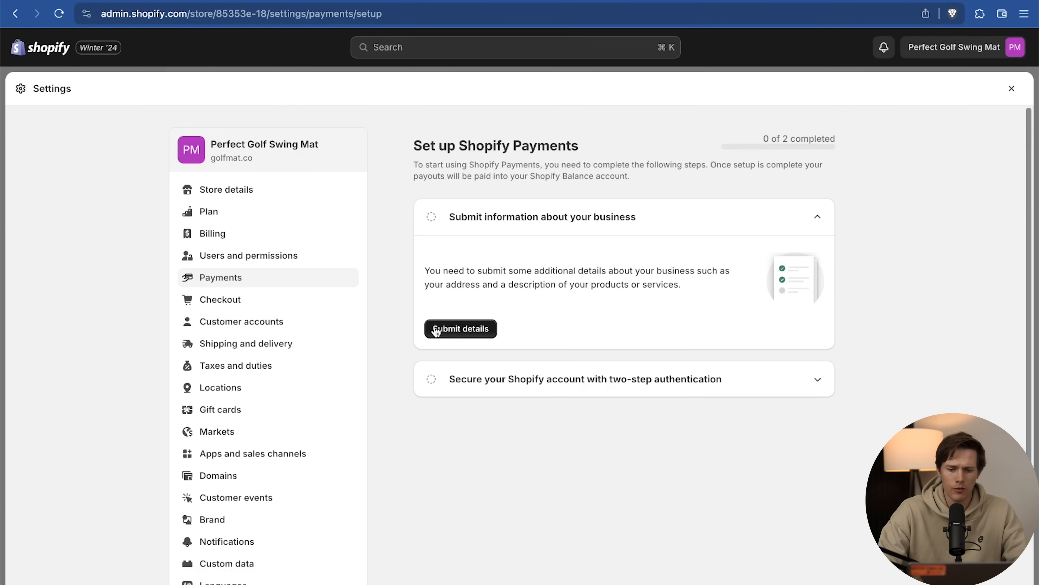
left_click(471, 330)
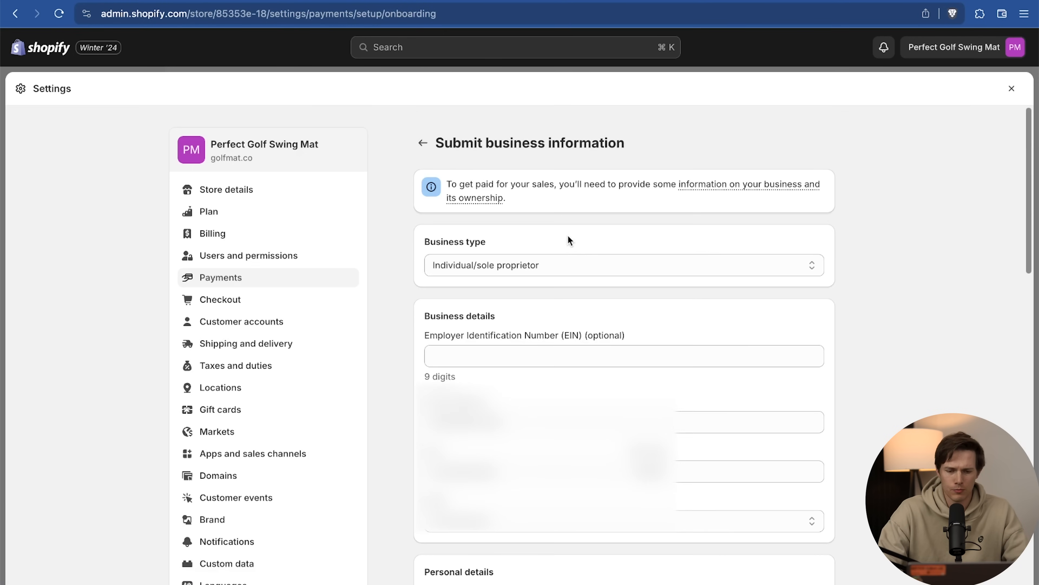
left_click(551, 258)
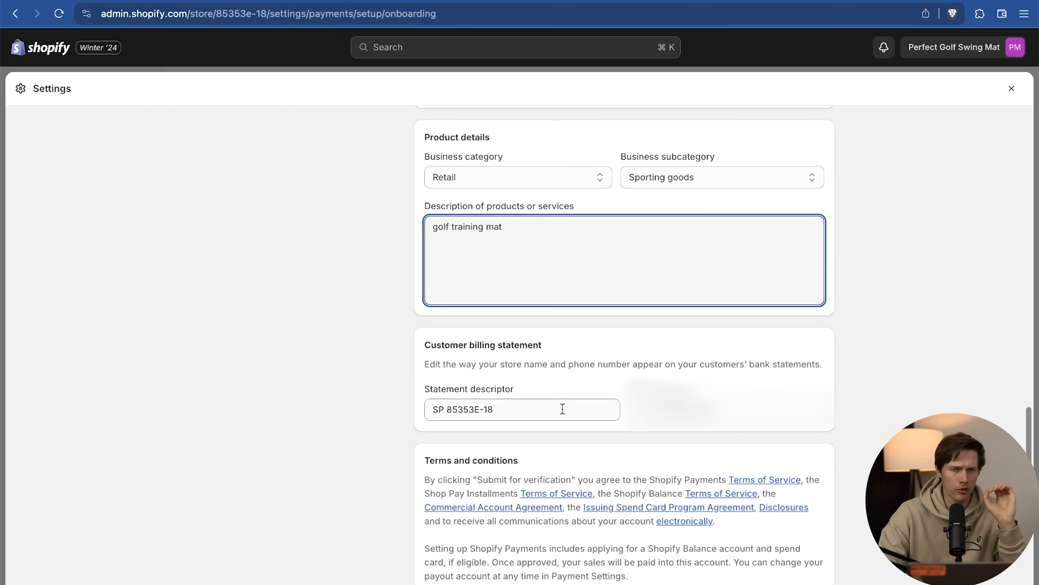
Set the customer billing statement descriptor to GOLF-MAT and submit the business information for verification
left_click(563, 409)
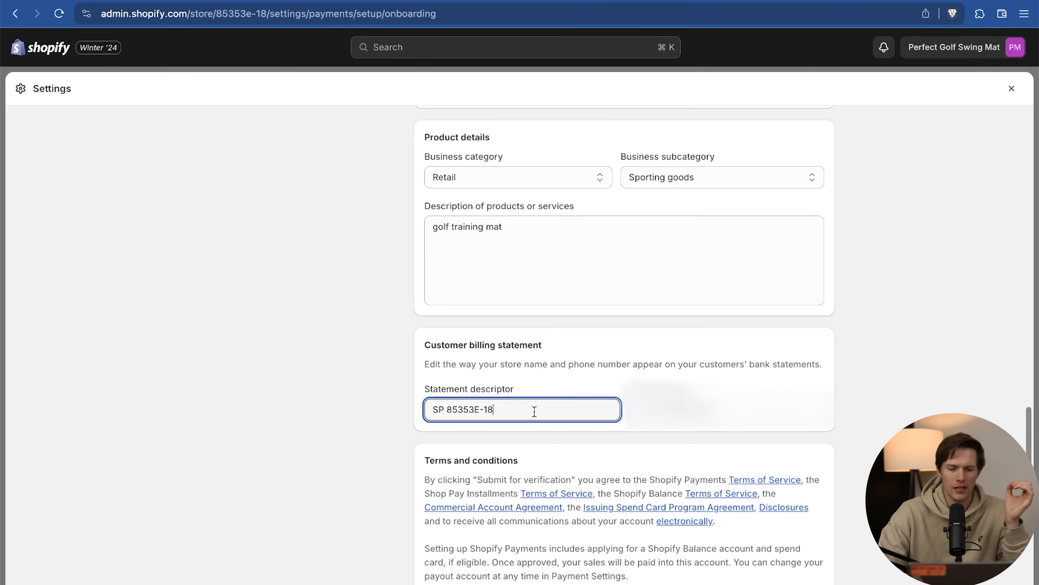
left_click_drag(535, 410, 403, 403)
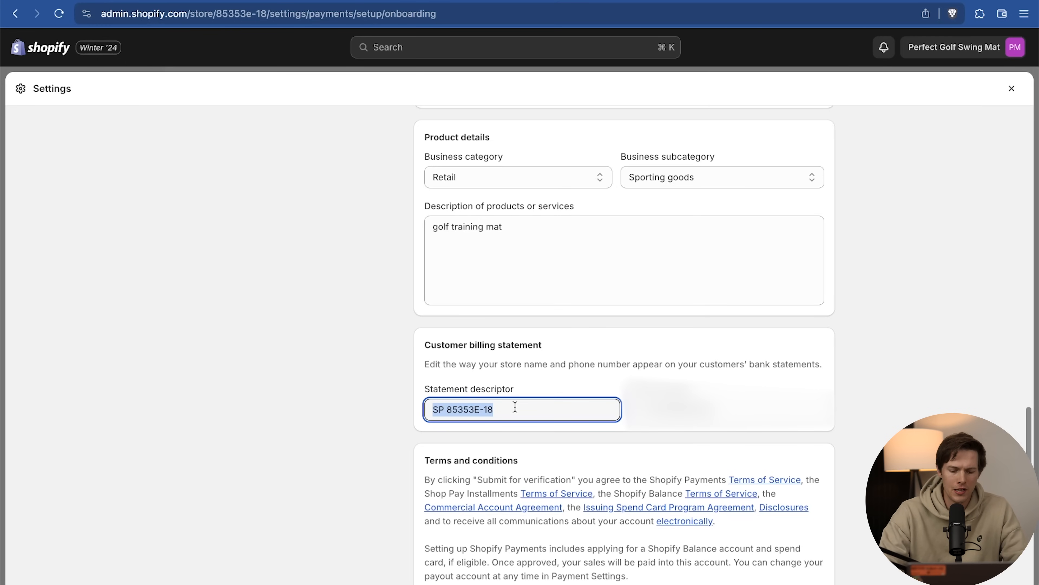
type("GOLD")
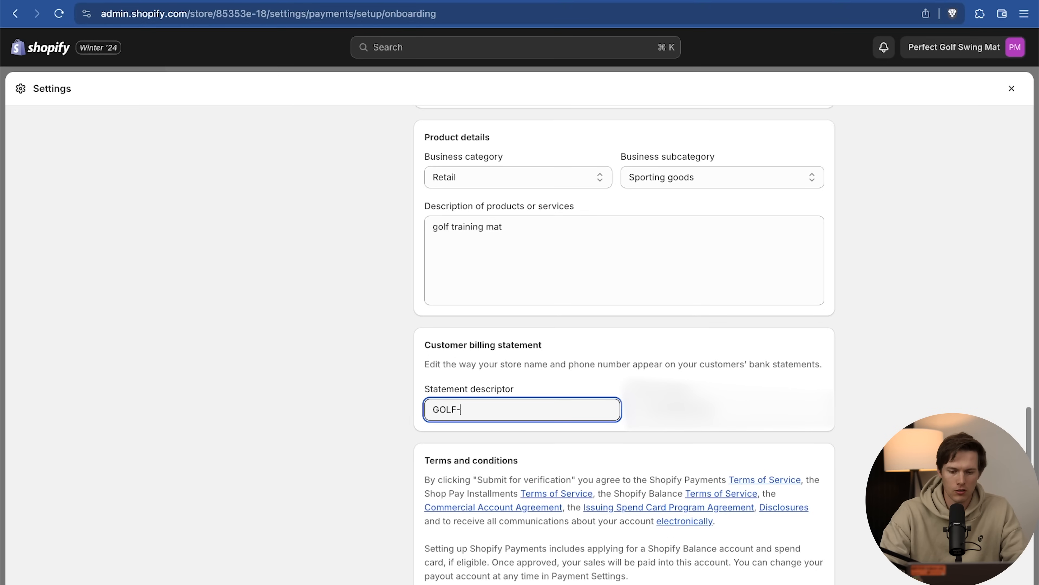
type("MAT")
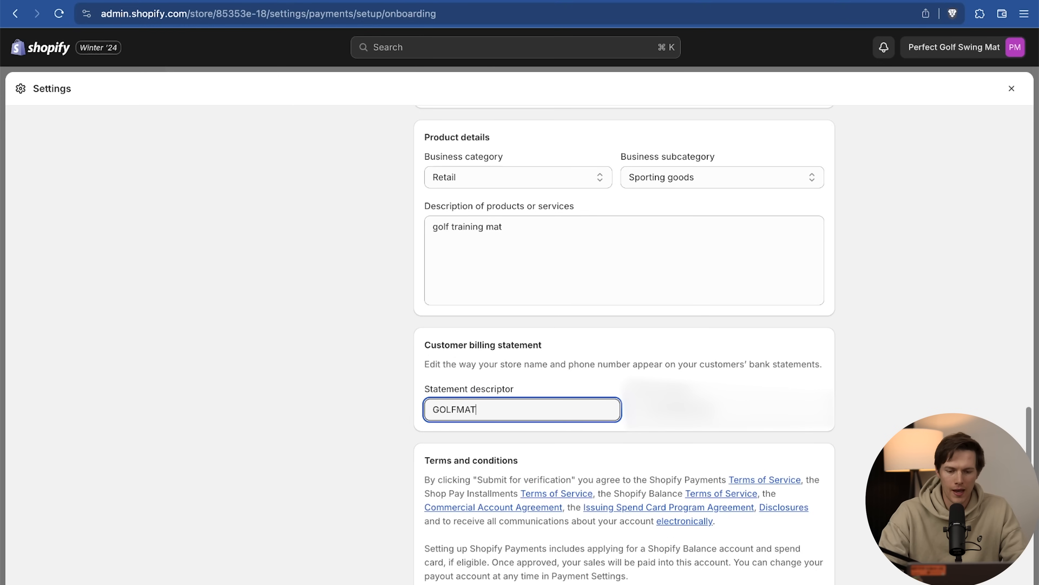
key("Left")
key("Left")
key("Left")
type("-")
key("Right")
key("Right")
key("Right")
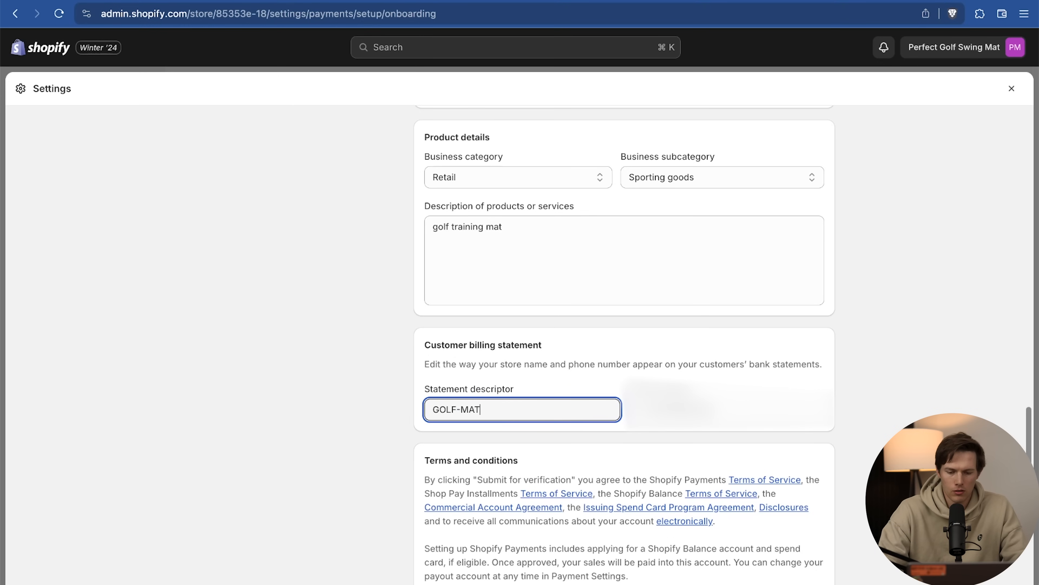
scroll(899, 419, "down", 3)
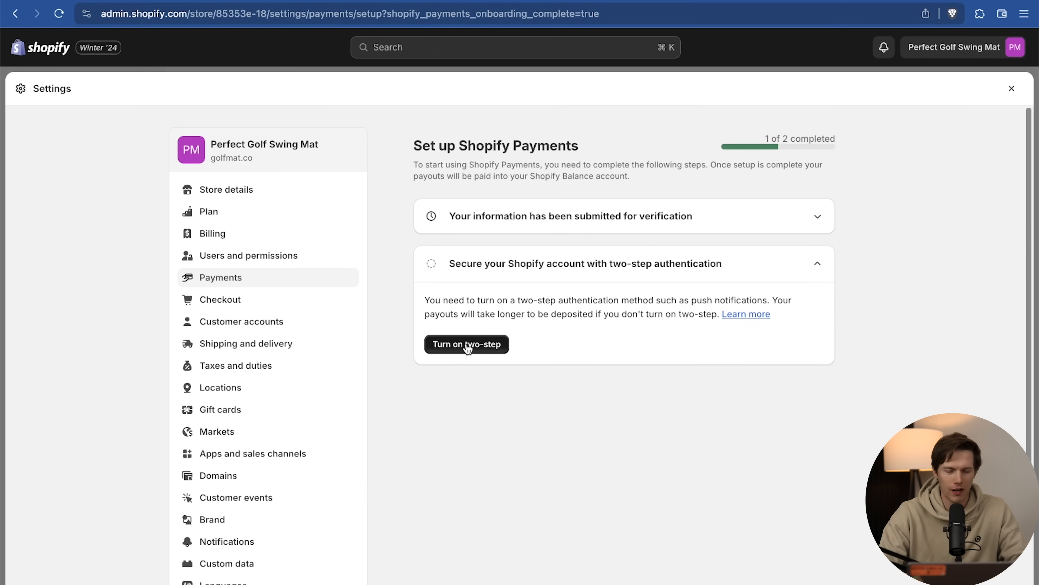
Start turning on two-step authentication for the Shopify account and log back in with the account email and password
left_click(468, 348)
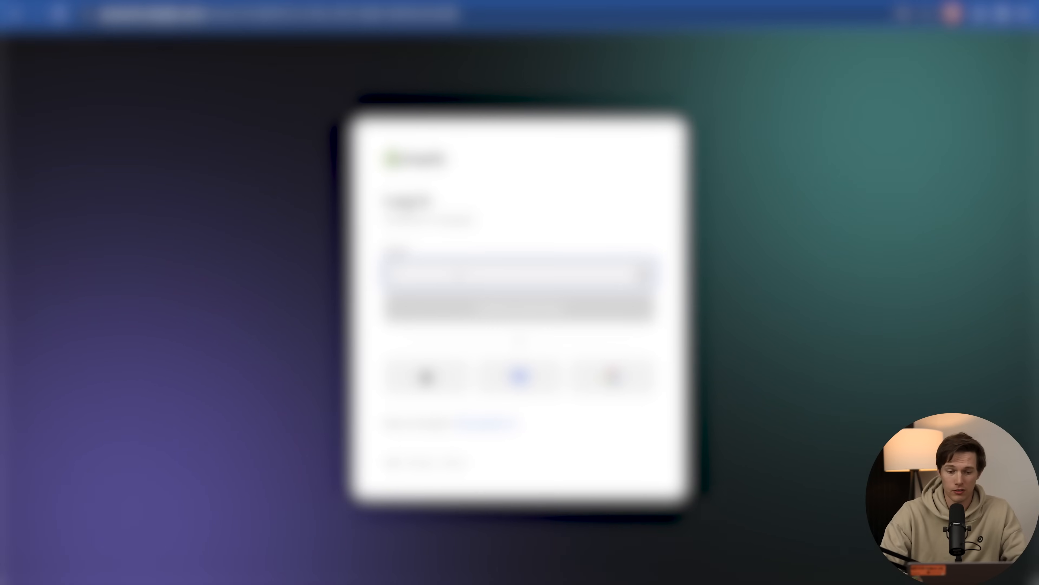
left_click(458, 273)
left_click(507, 310)
left_click(507, 311)
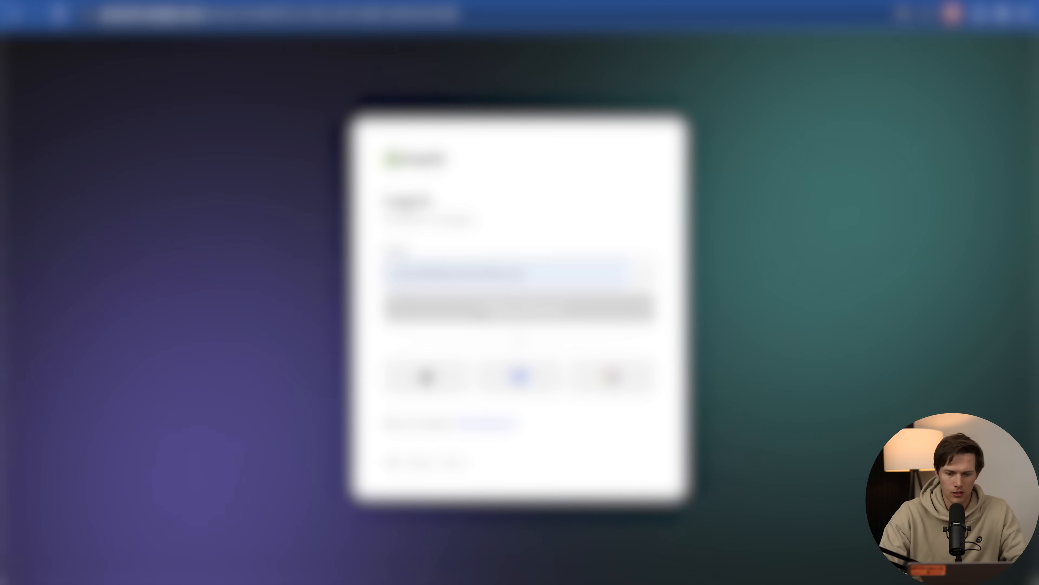
left_click(509, 404)
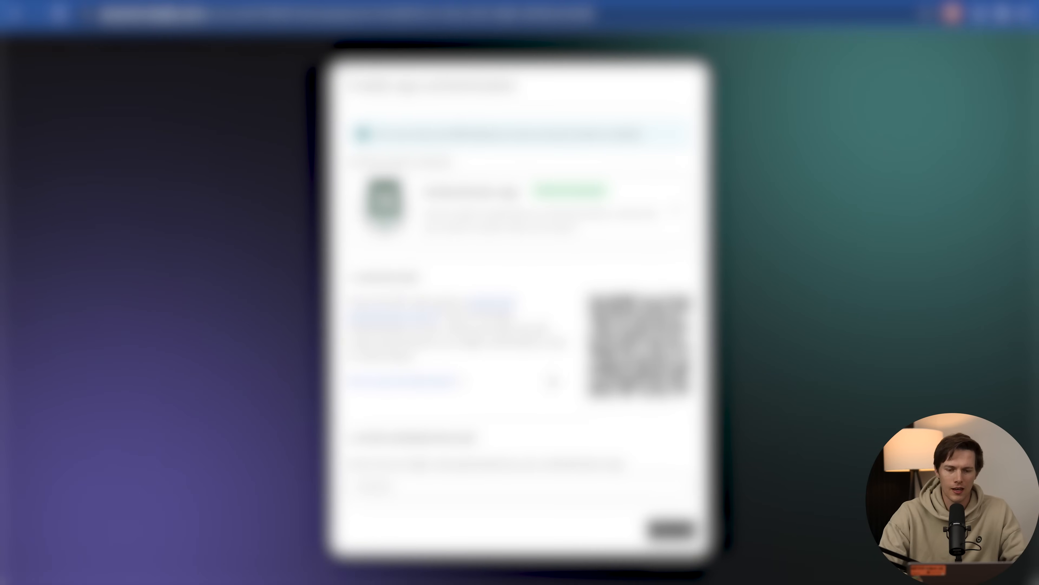
Keep the authenticator app as the two-step method, download the recovery codes and finish the authentication setup
left_click(676, 214)
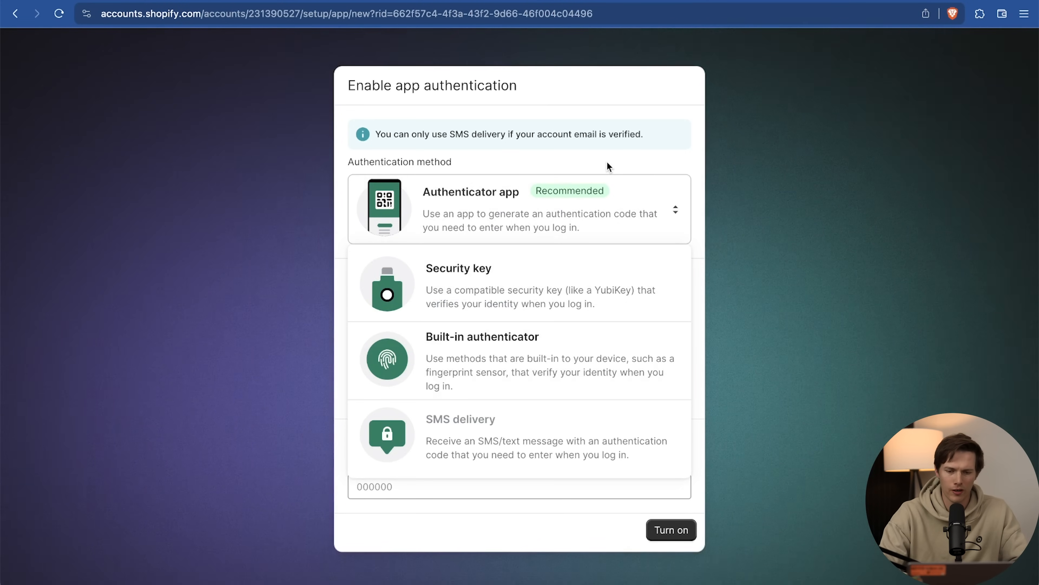
left_click(647, 163)
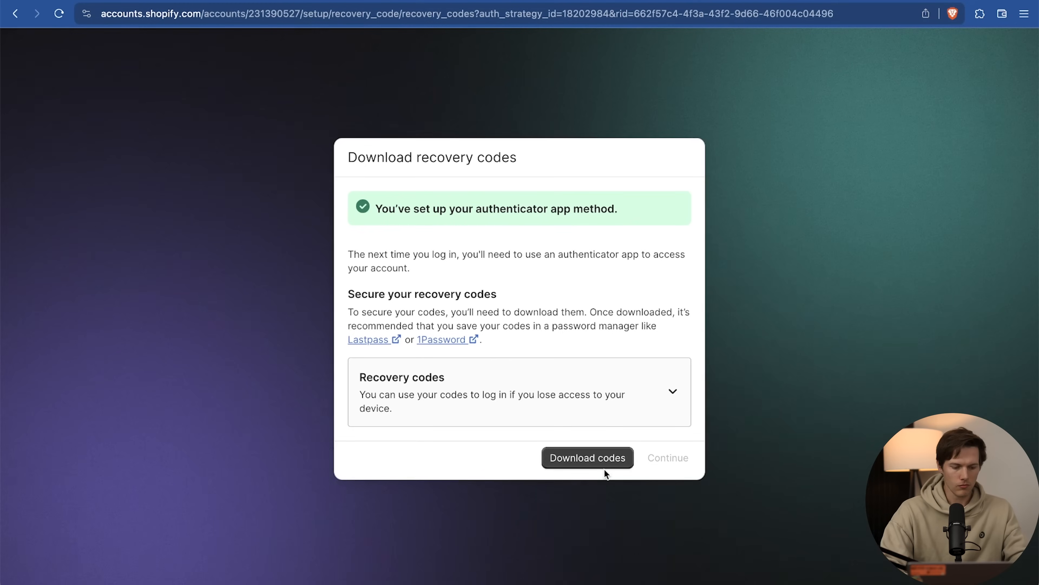
left_click(601, 461)
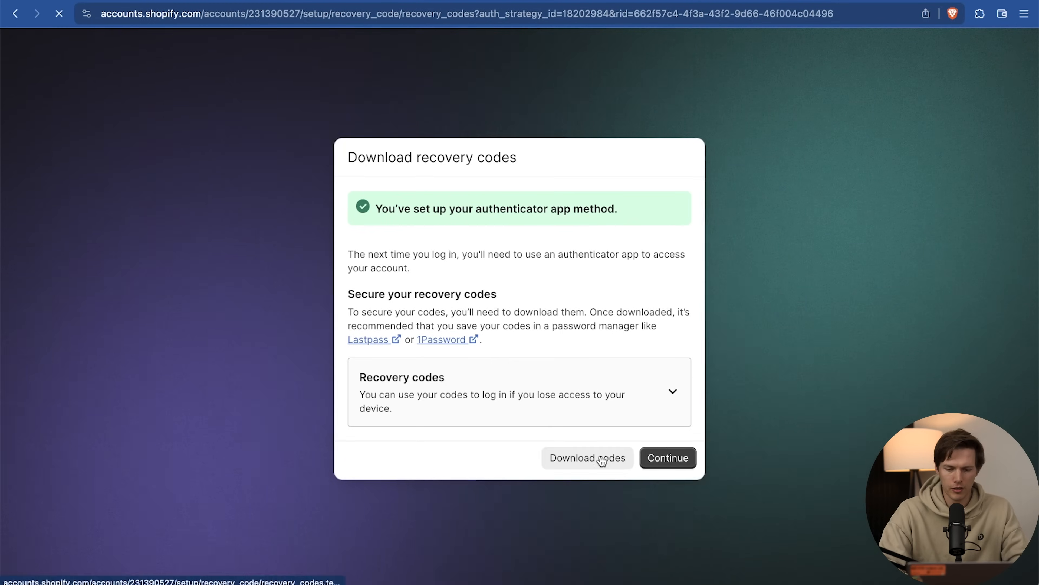
key("Return")
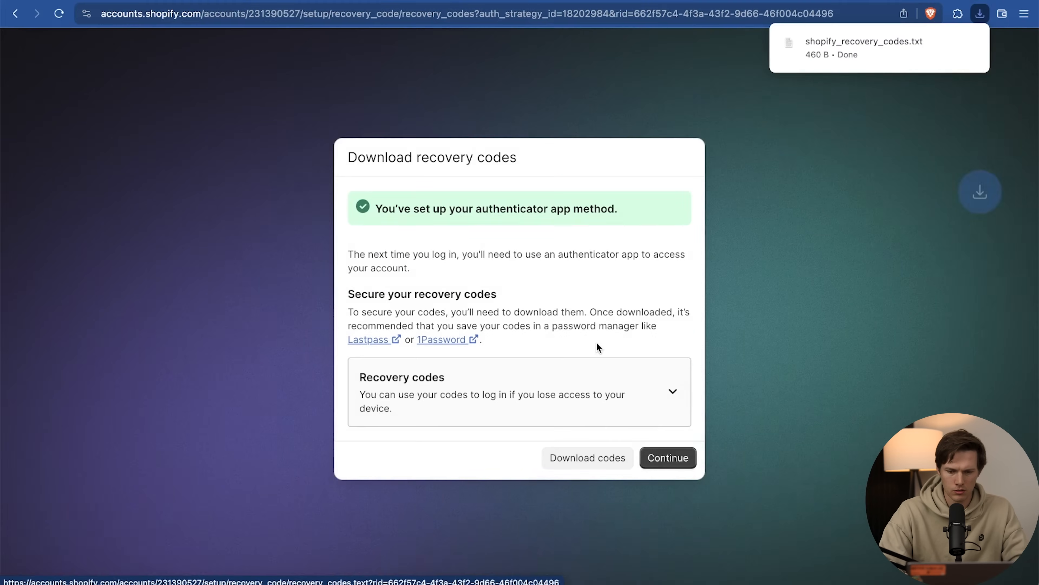
left_click(669, 459)
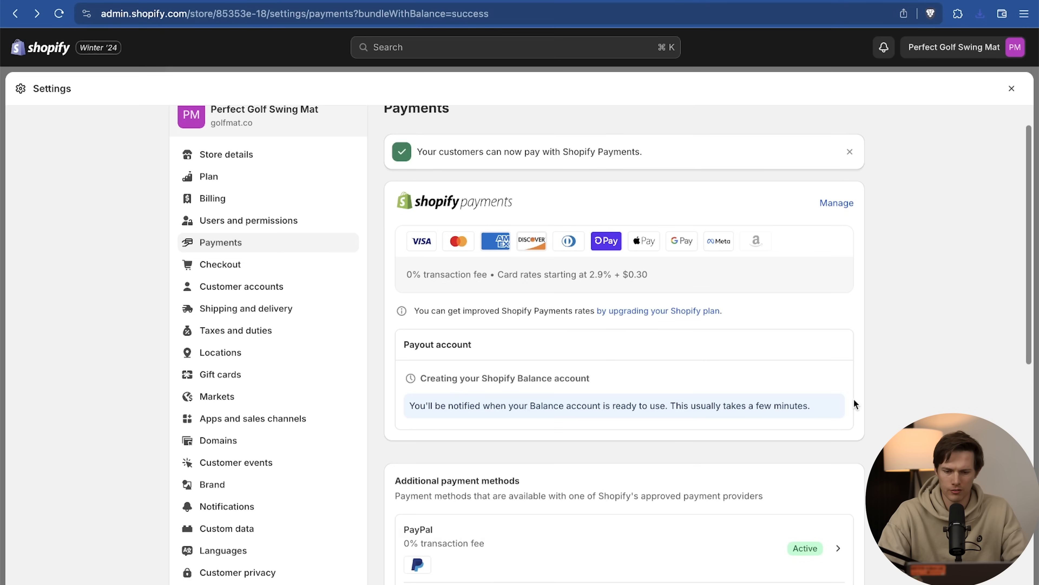
Review the store's payment methods, then open the live store at golfmat.co in a private browser window
scroll(897, 397, "down", 5)
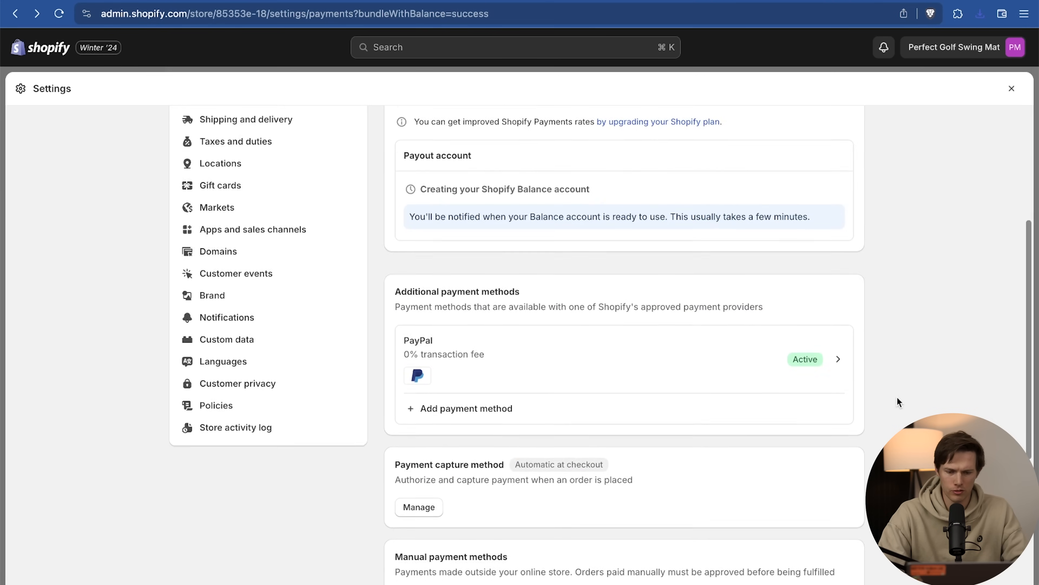
scroll(897, 397, "down", 5)
scroll(897, 396, "up", 10)
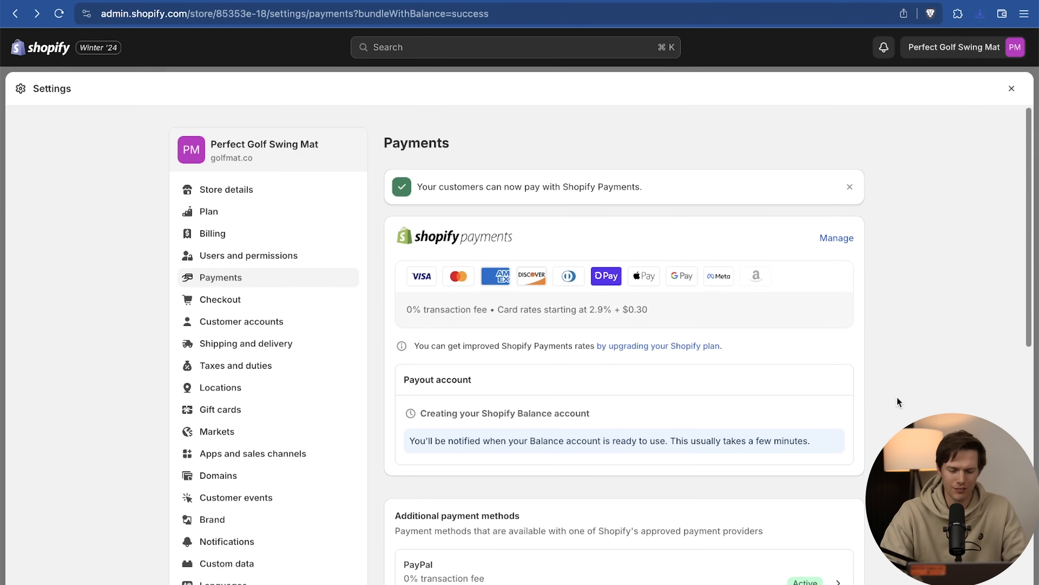
key("super+shift+n")
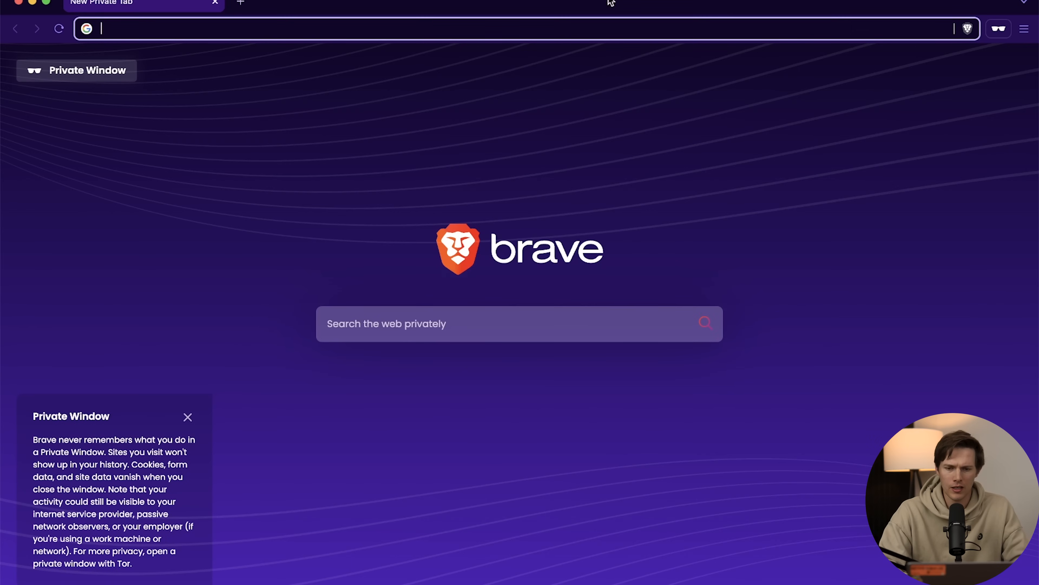
type("golfmat.co")
key("Return")
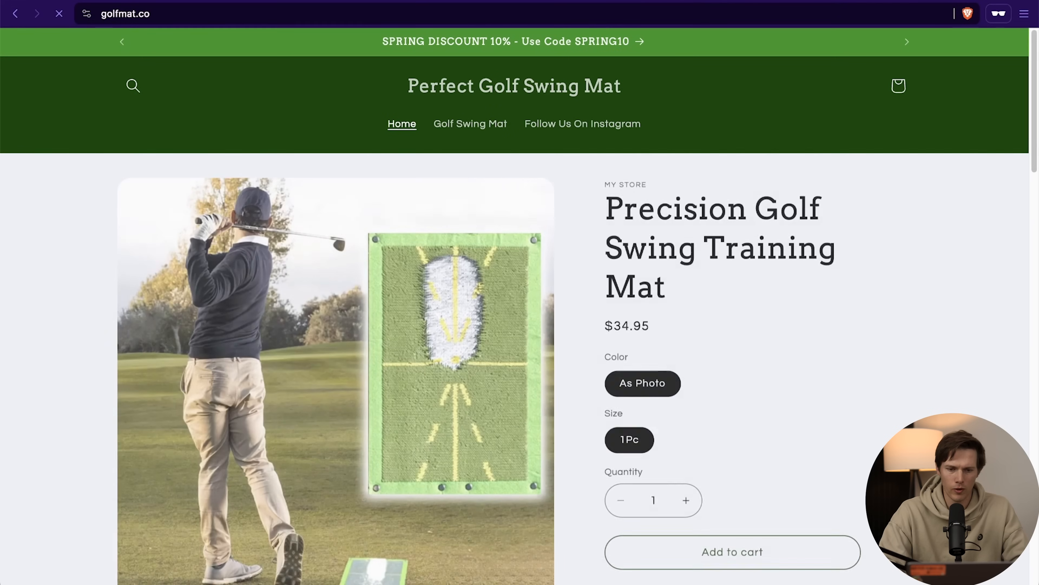
Add one Precision Golf Swing Training Mat to the cart and proceed to checkout
scroll(773, 246, "down", 6)
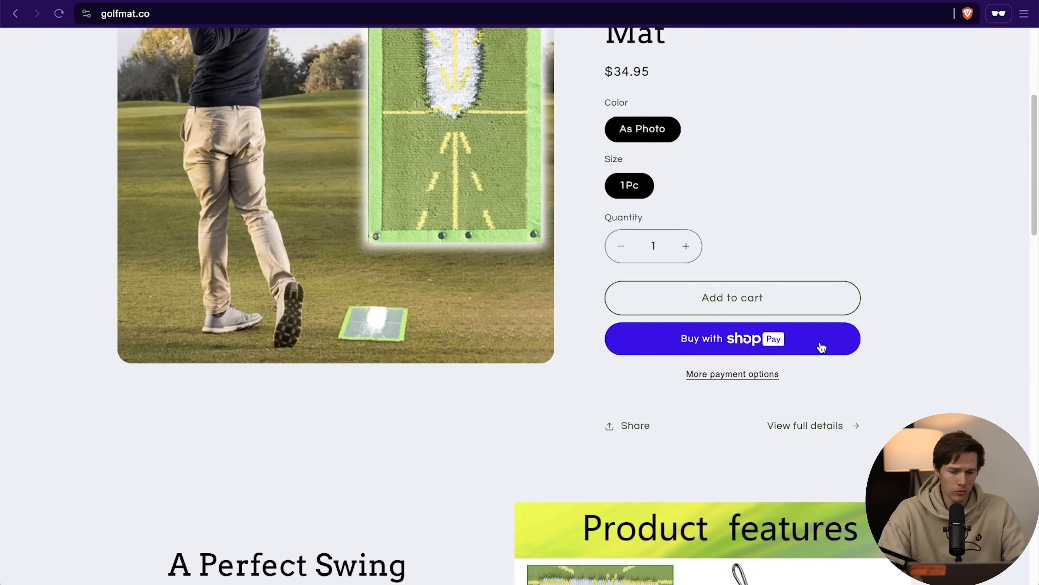
left_click(718, 298)
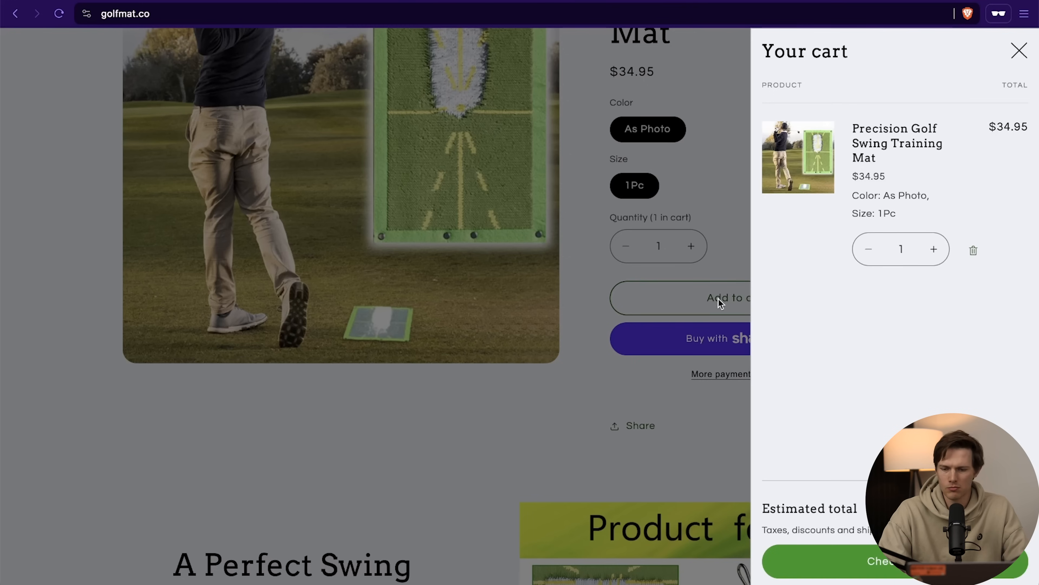
left_click(849, 571)
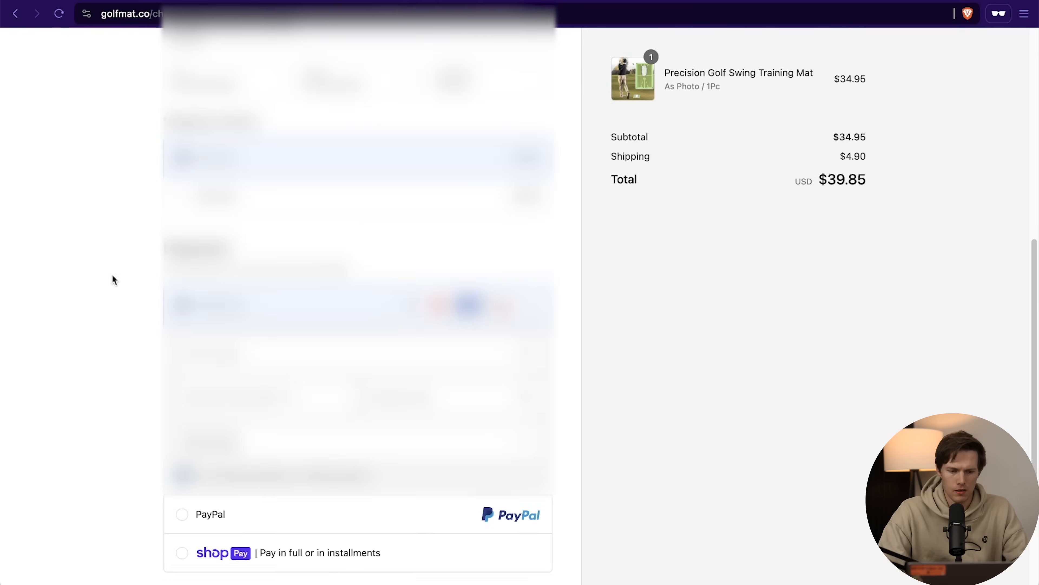
Clear the billing address checkbox below the card fields, pay for the test order and review the order confirmation
scroll(112, 279, "down", 5)
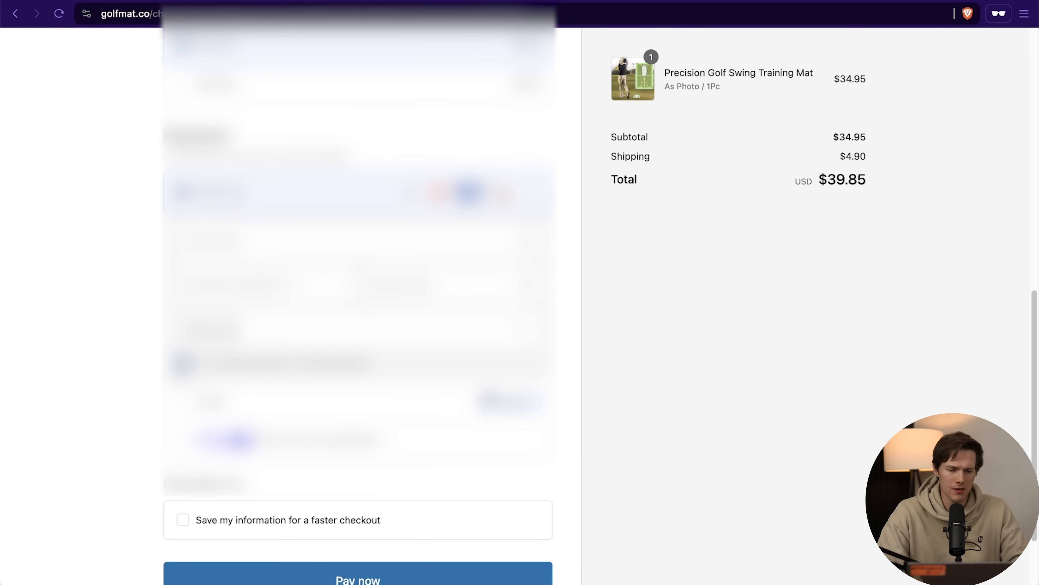
left_click(182, 364)
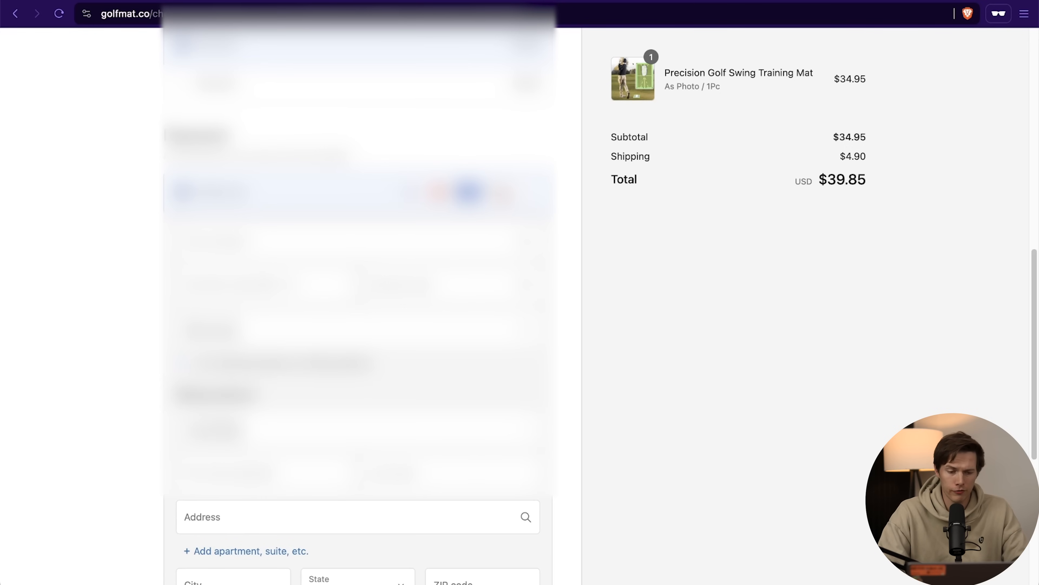
scroll(360, 287, "down", 10)
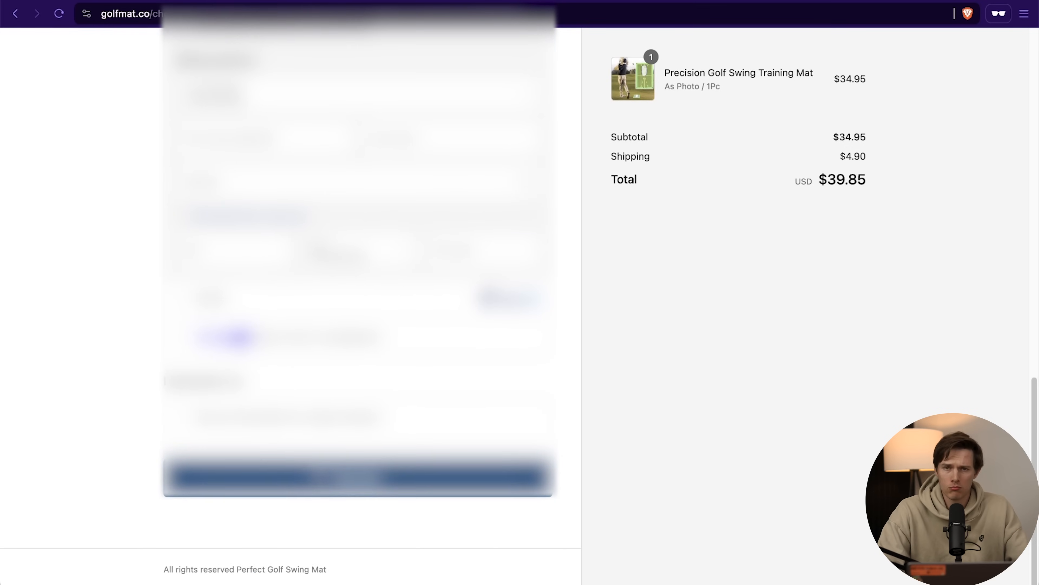
left_click(371, 479)
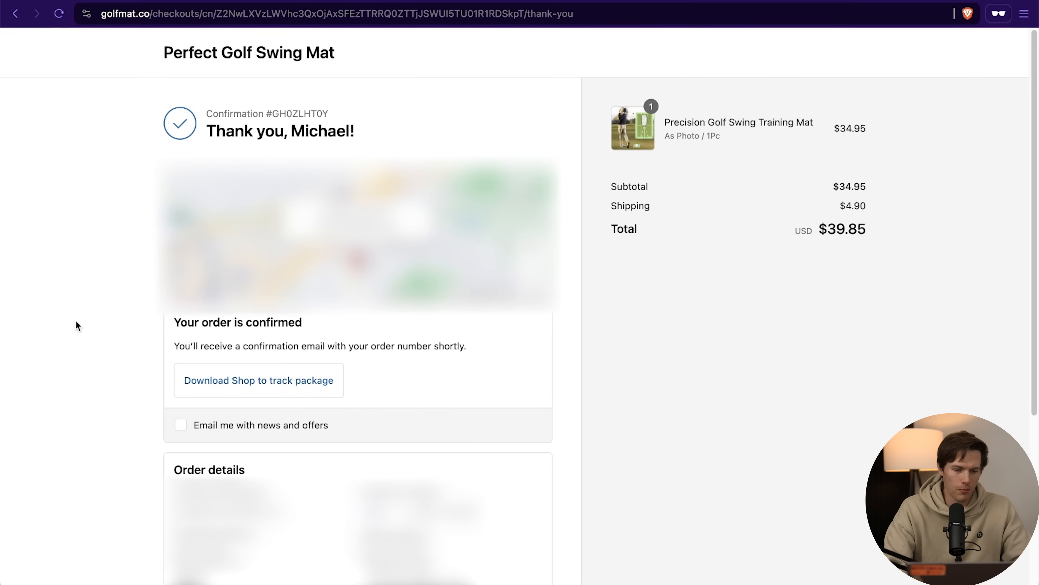
scroll(53, 321, "down", 6)
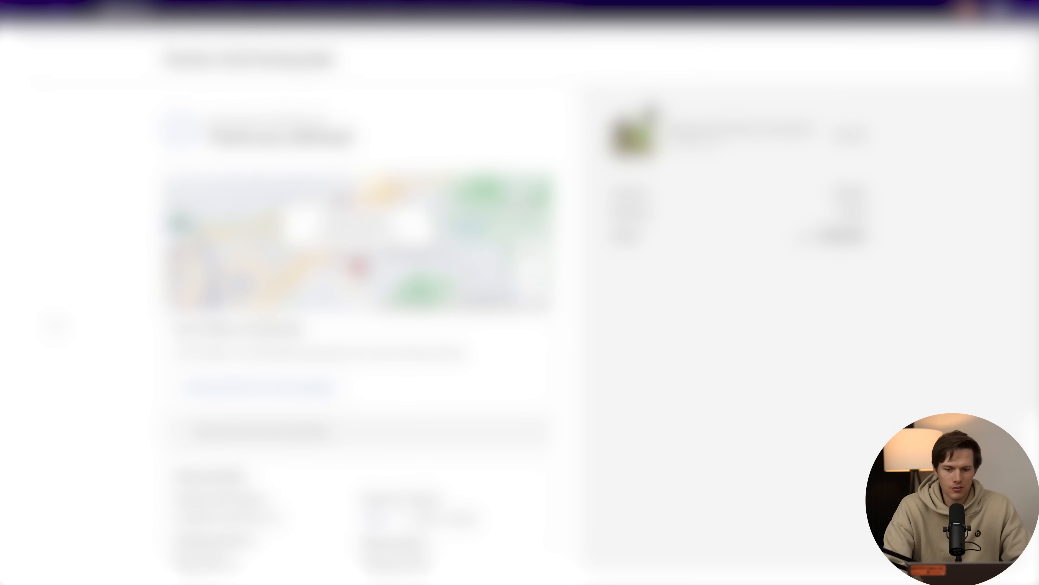
scroll(53, 323, "down", 1)
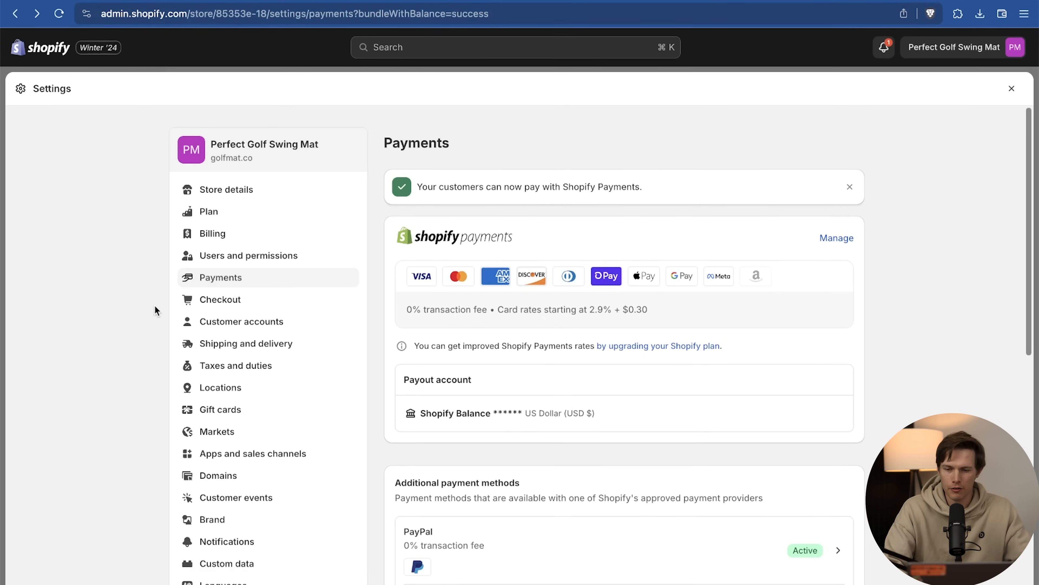
Leave the store's payment settings and open the orders list in the Zendrop - Dropshipping & POD app
left_click(1011, 89)
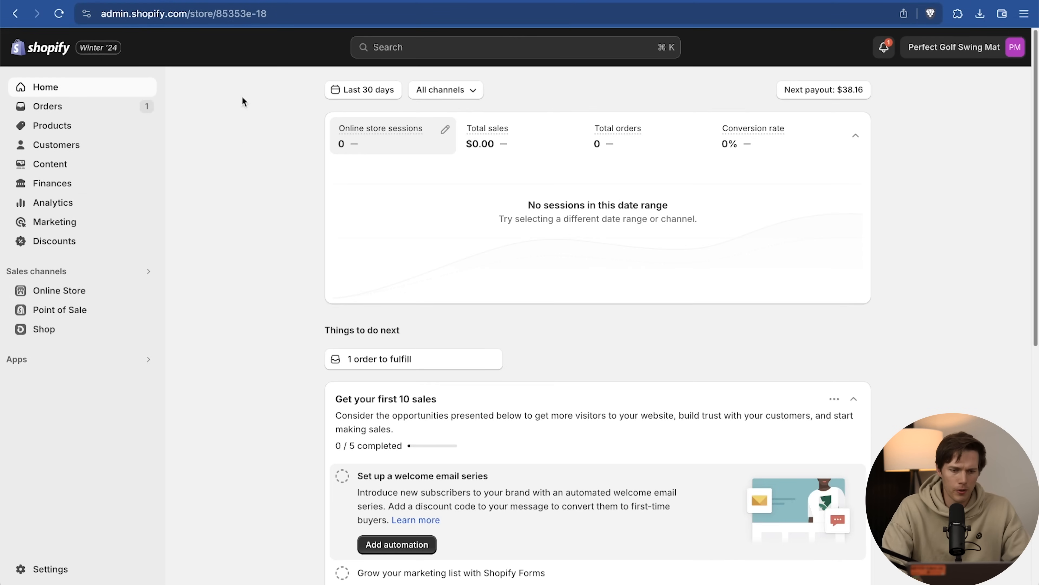
left_click(56, 360)
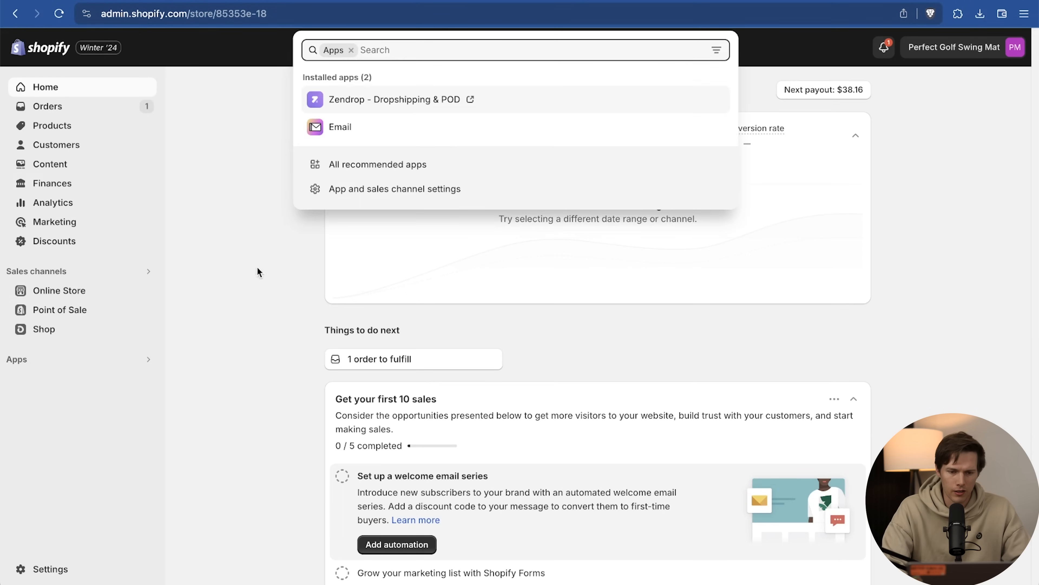
left_click(345, 99)
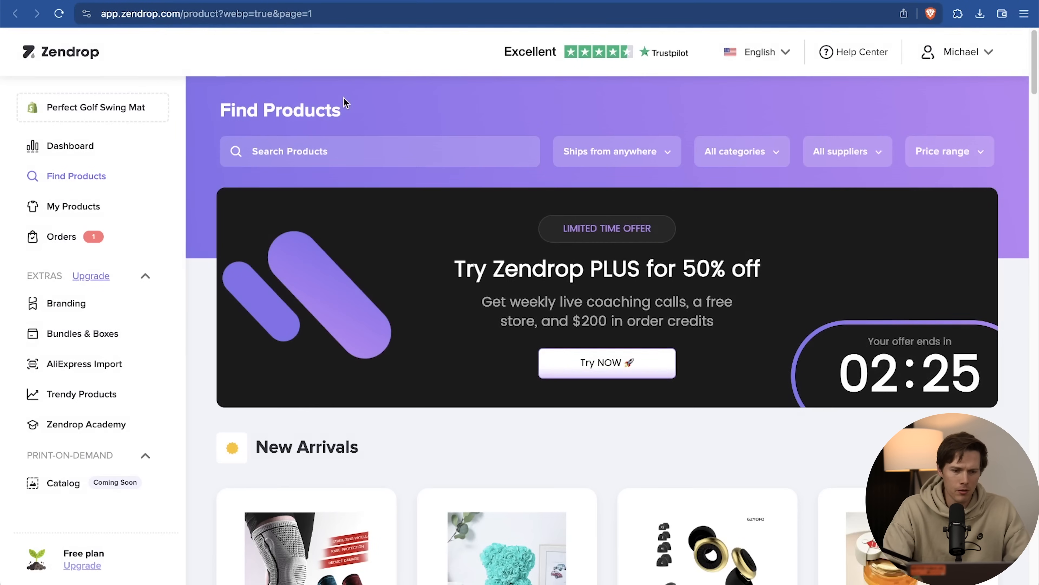
left_click(82, 237)
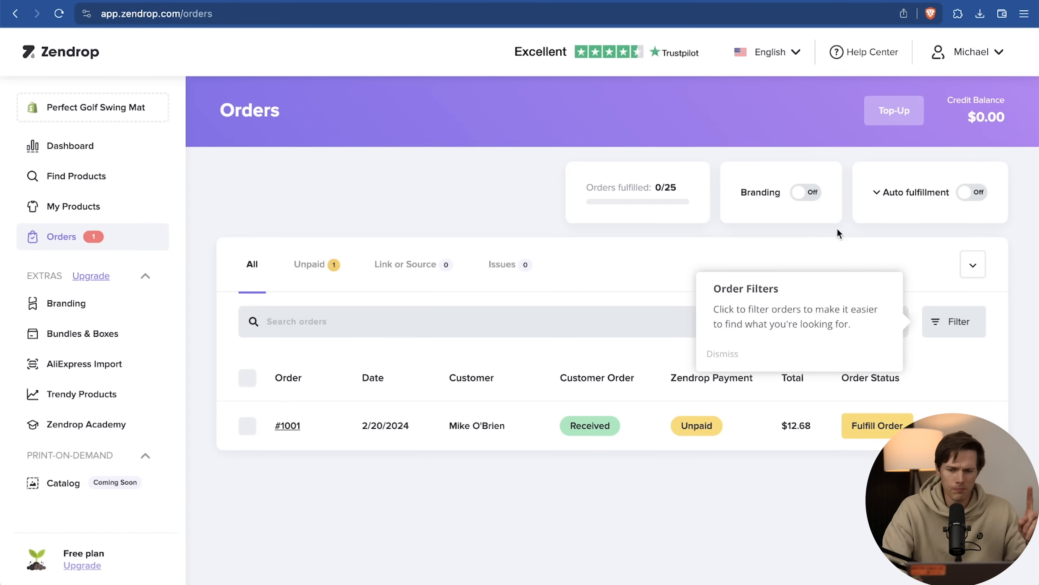
mouse_move(768, 213)
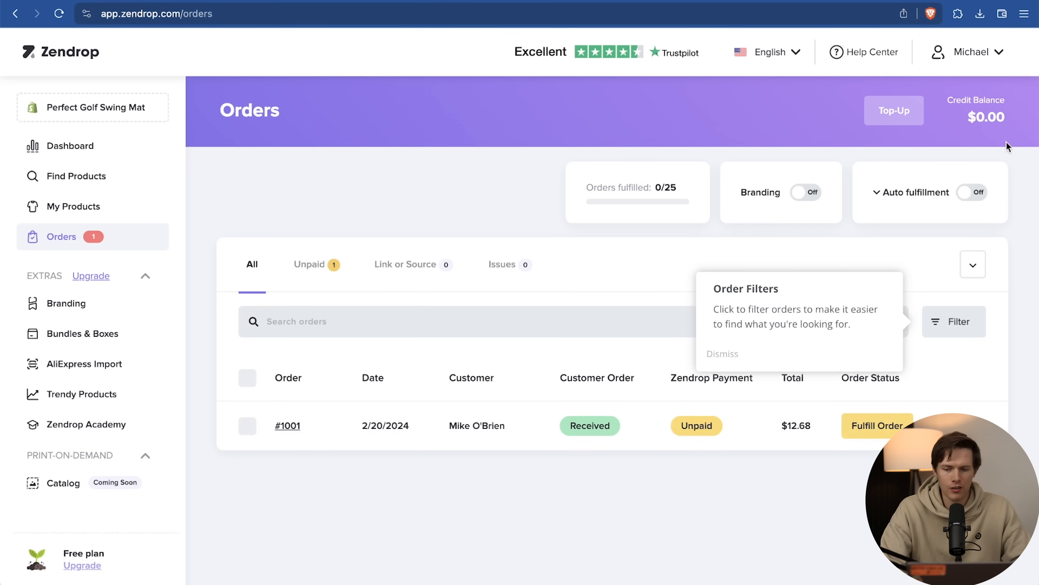
Start fulfilling the unpaid order and add a credit card as the Zendrop payment method
left_click(878, 428)
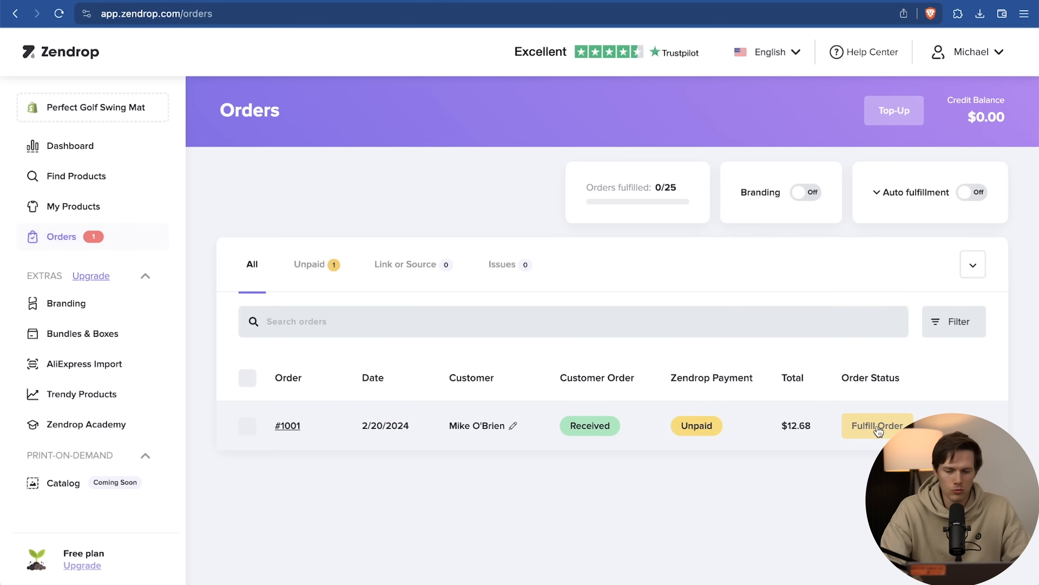
left_click(877, 428)
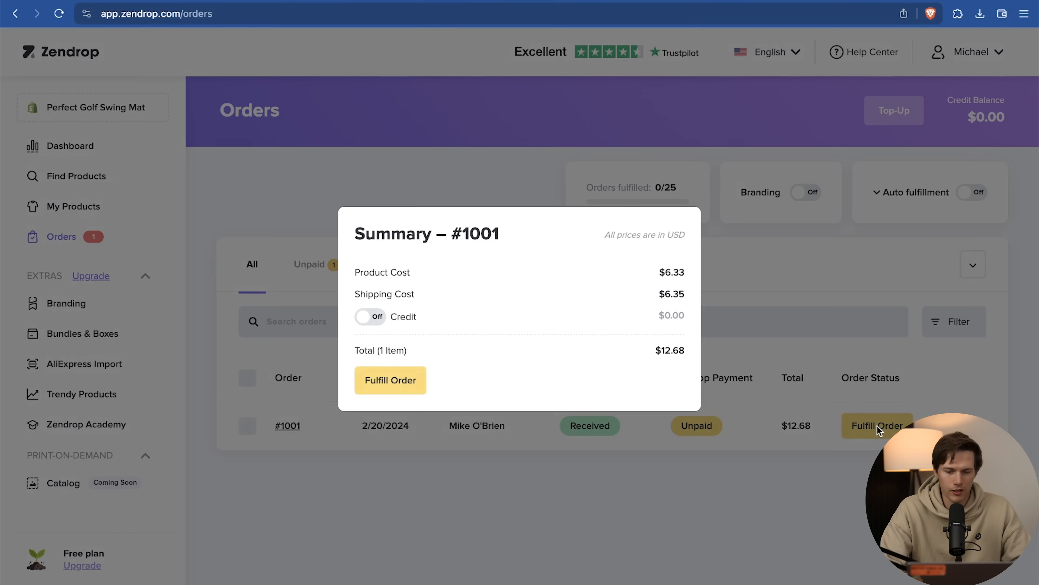
left_click(394, 382)
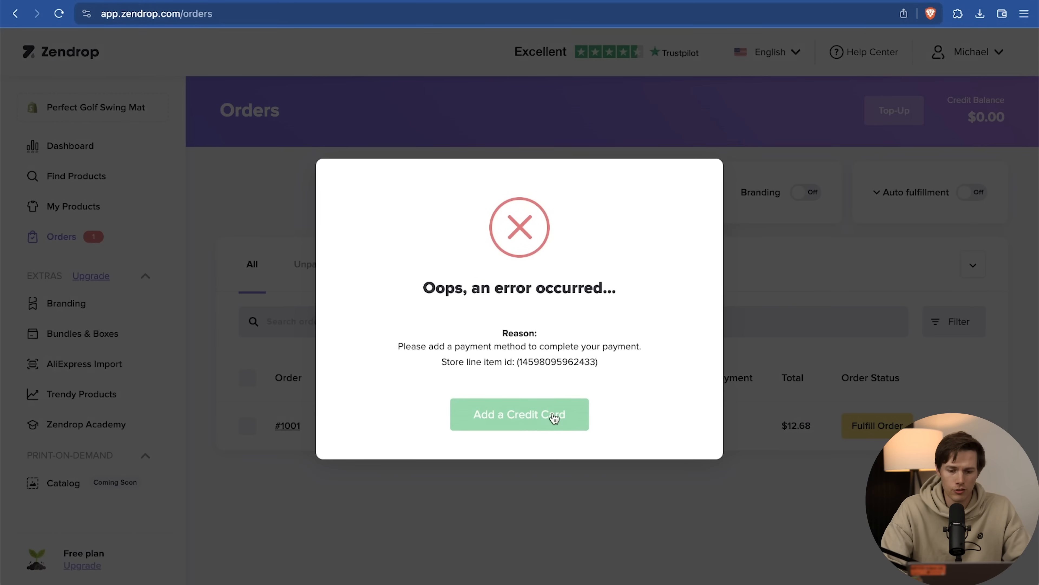
left_click(525, 420)
left_click(420, 253)
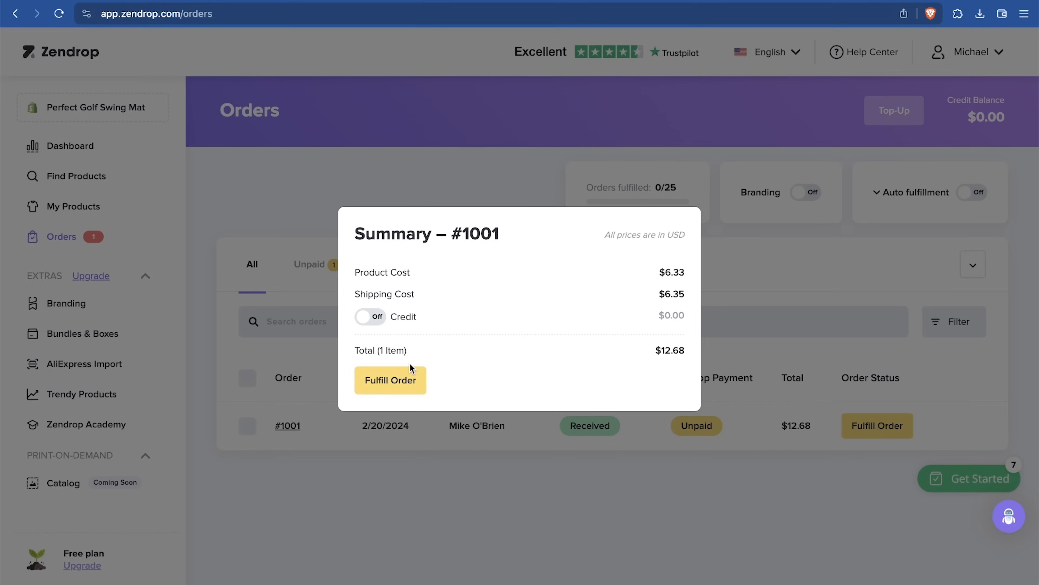
Submit the order's fulfillment from its cost summary and dismiss the confirmation
left_click(411, 367)
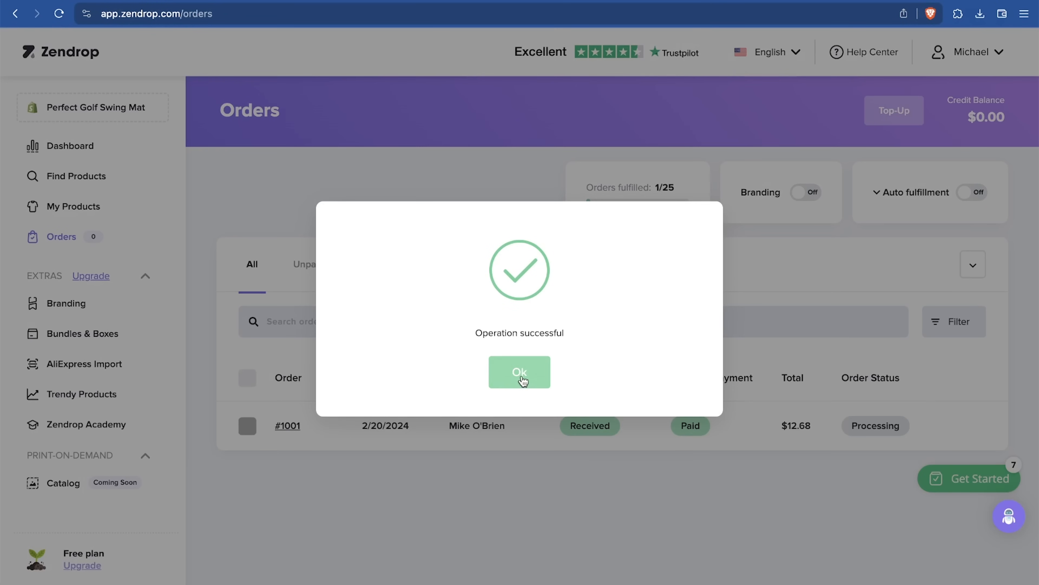
left_click(522, 376)
left_click(809, 317)
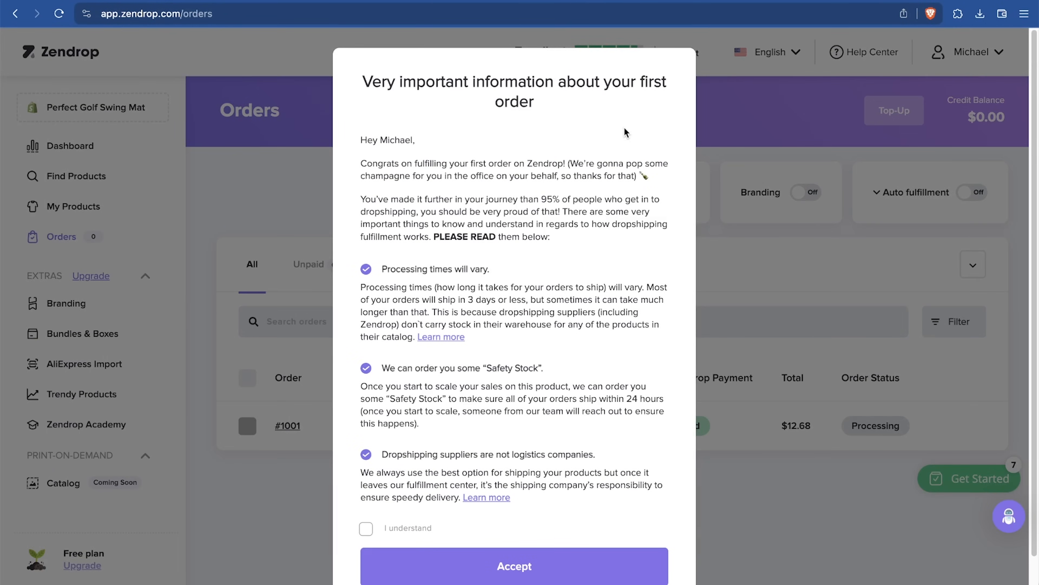
Acknowledge the first-order information by marking I understand and accepting it
scroll(587, 160, "down", 2)
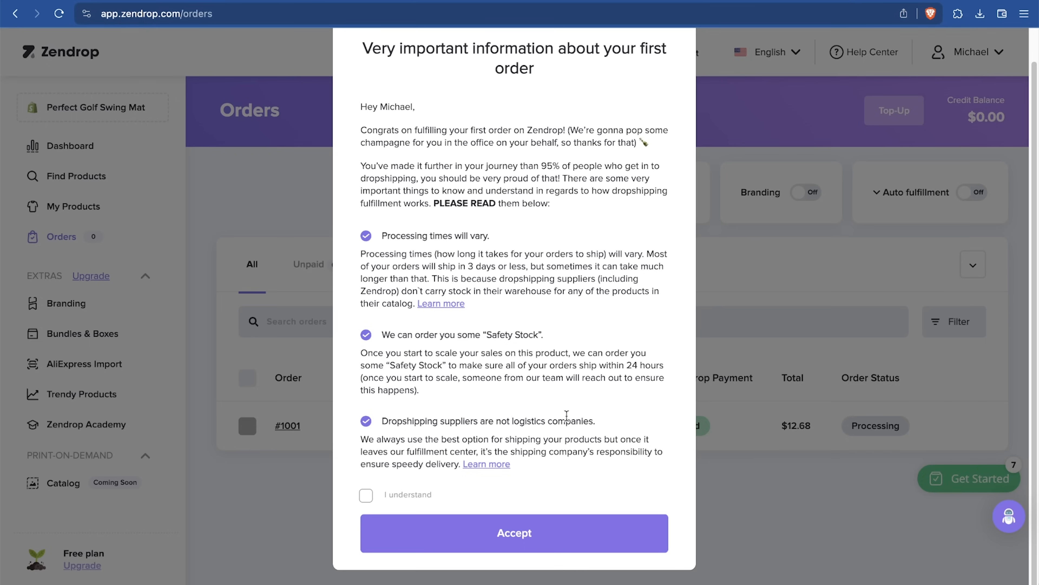
left_click(367, 496)
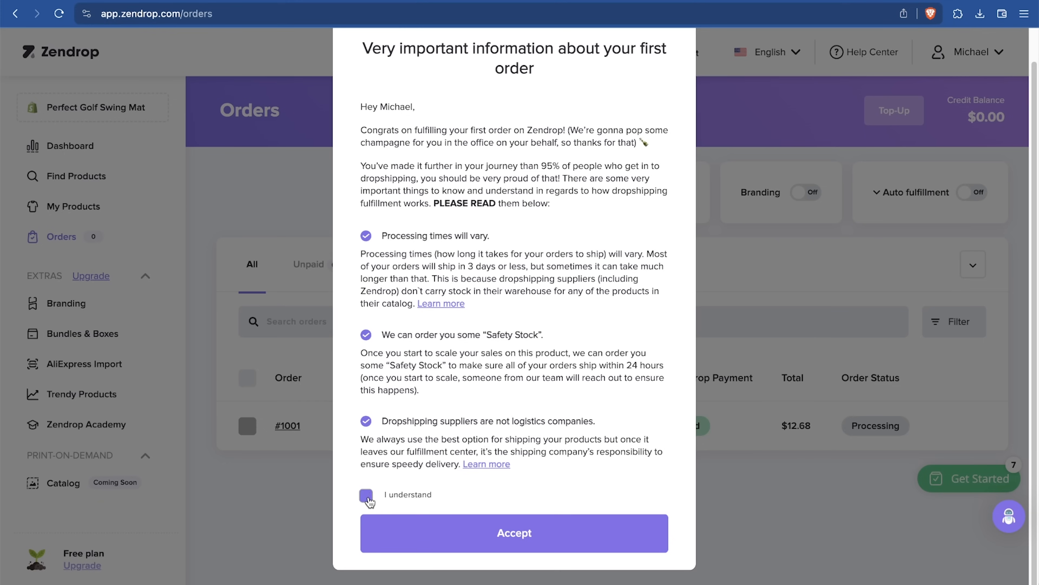
scroll(577, 453, "down", 1)
left_click(513, 540)
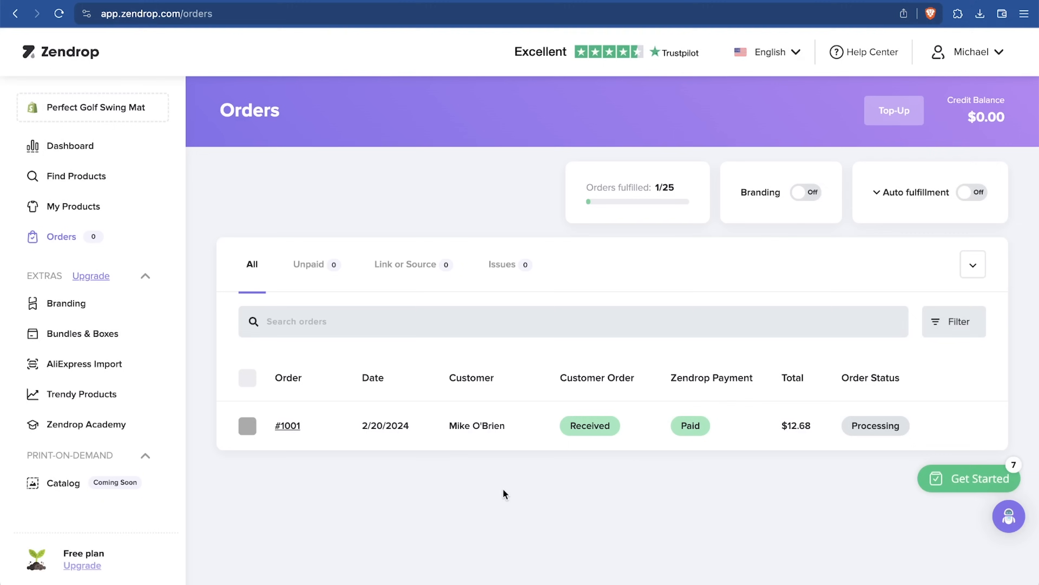
Try to turn on auto fulfillment and branding for the Zendrop orders, dismissing the plan upgrade offer each time
left_click(880, 196)
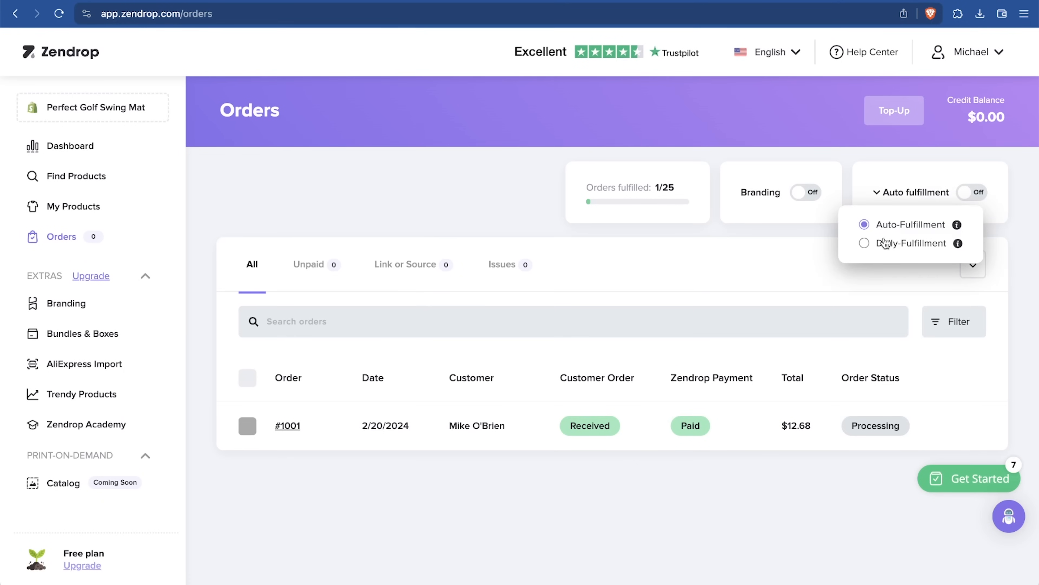
left_click(977, 193)
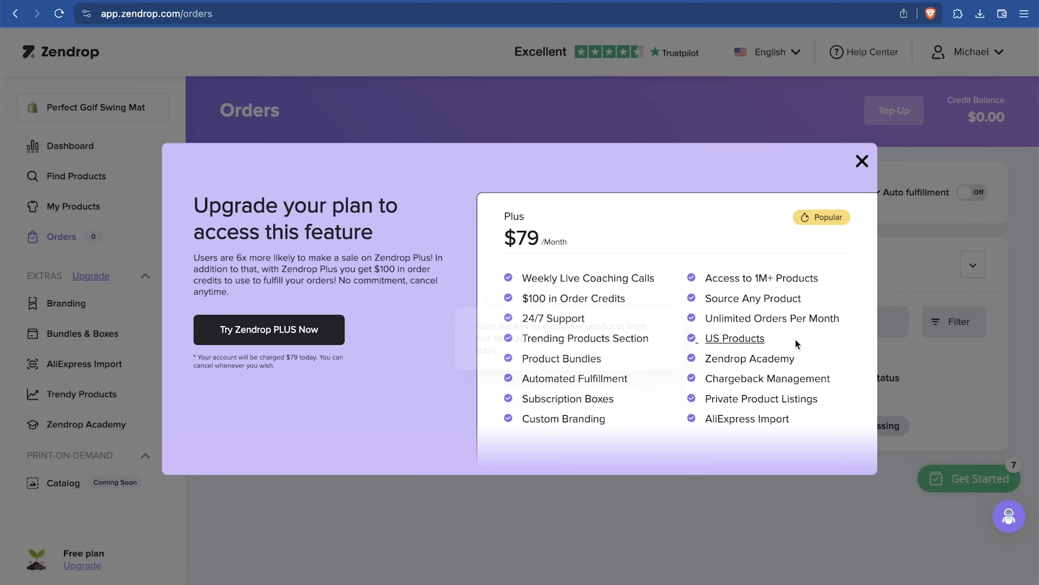
left_click(861, 161)
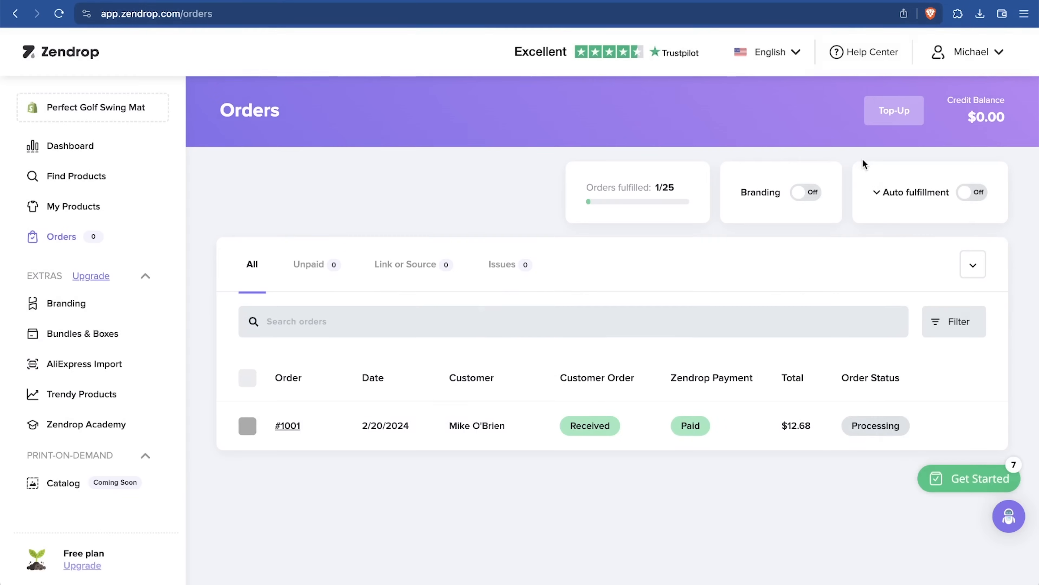
left_click(810, 197)
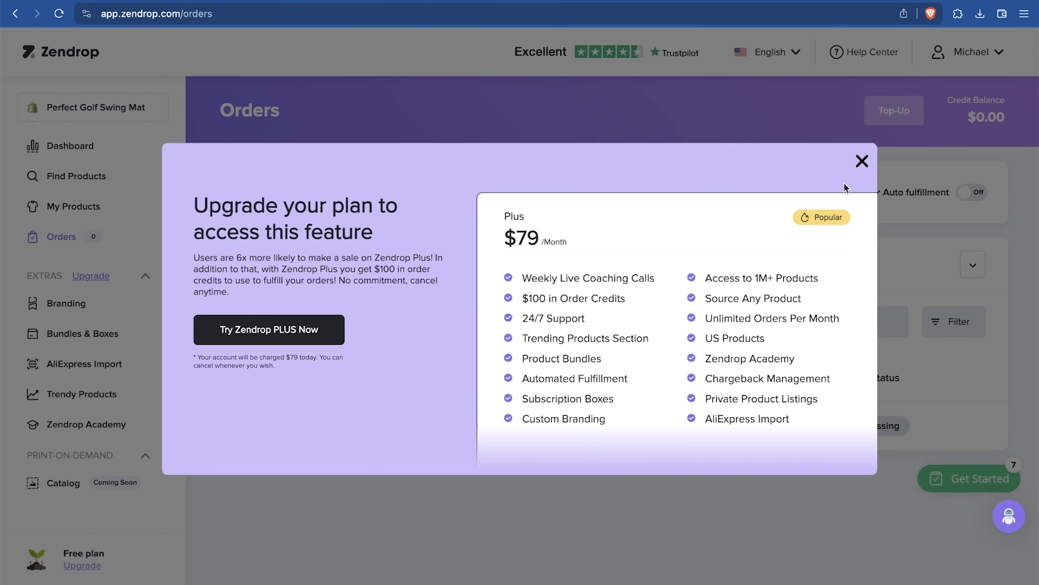
left_click(862, 162)
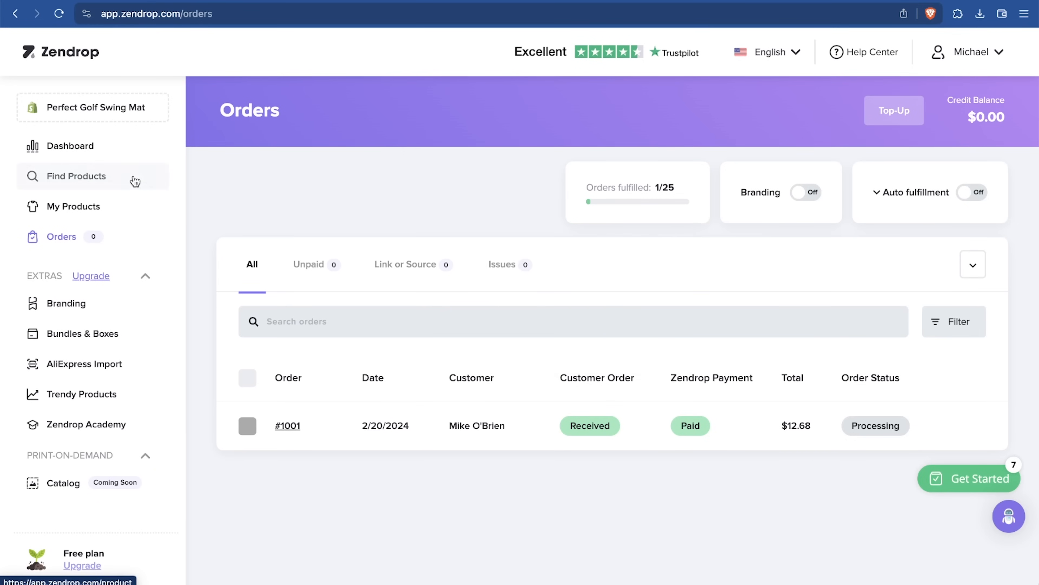
Review the fulfilled orders chart on the Zendrop dashboard and the golf mat's listing and options among the store listings
left_click(118, 150)
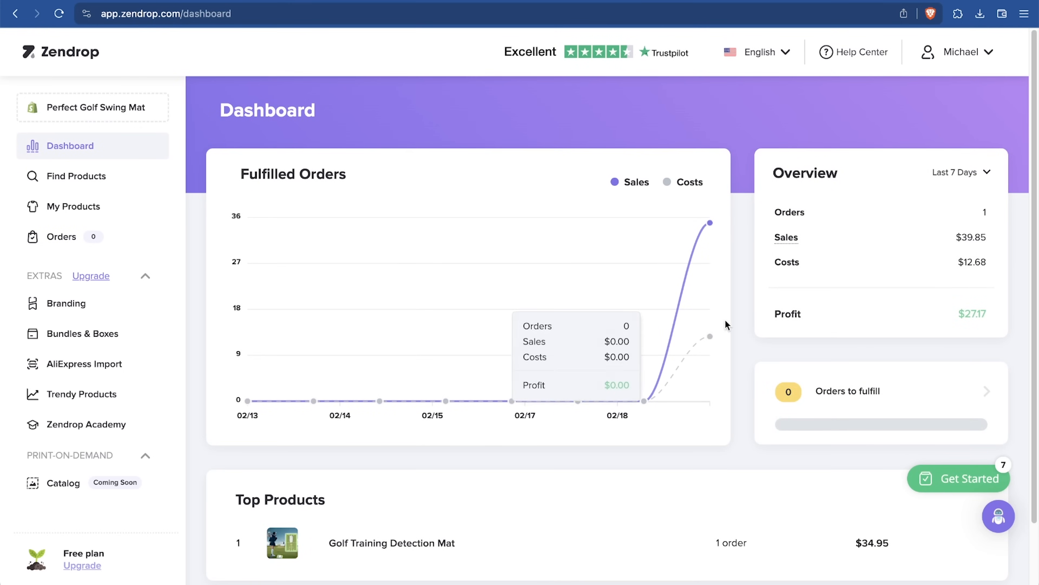
mouse_move(710, 222)
left_click(90, 217)
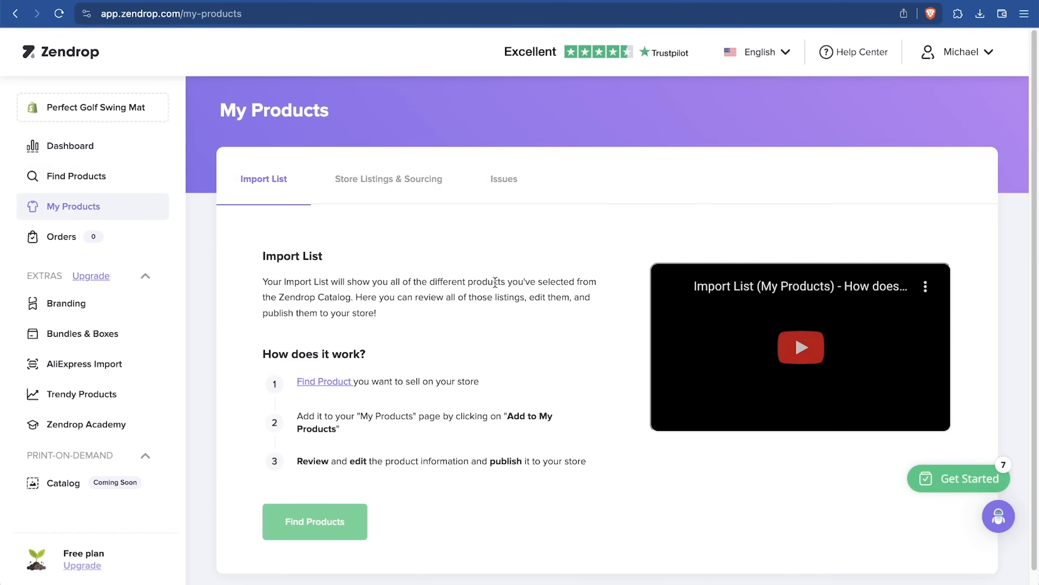
scroll(490, 312, "down", 1)
scroll(490, 312, "up", 2)
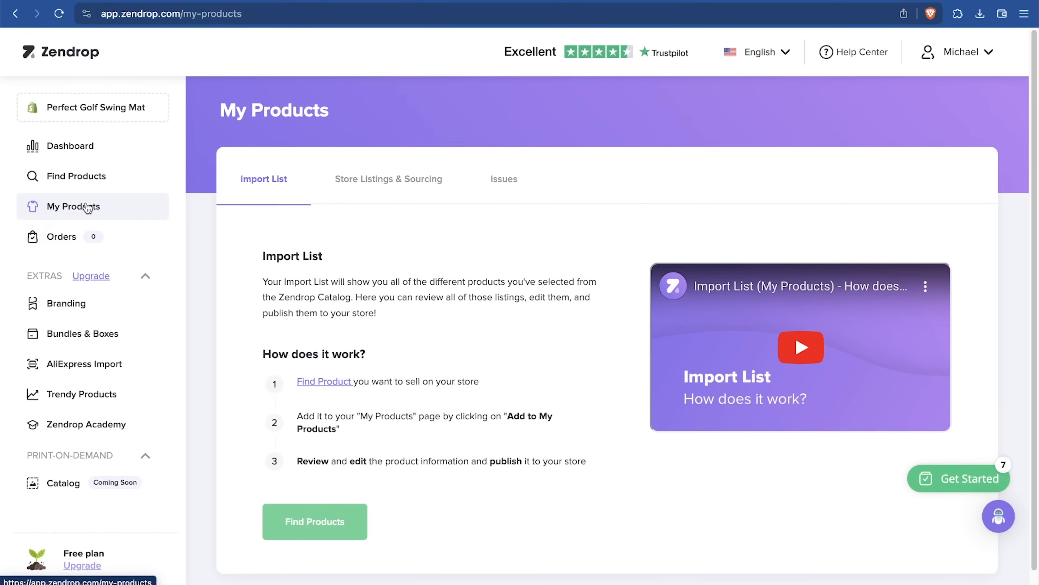
left_click(392, 190)
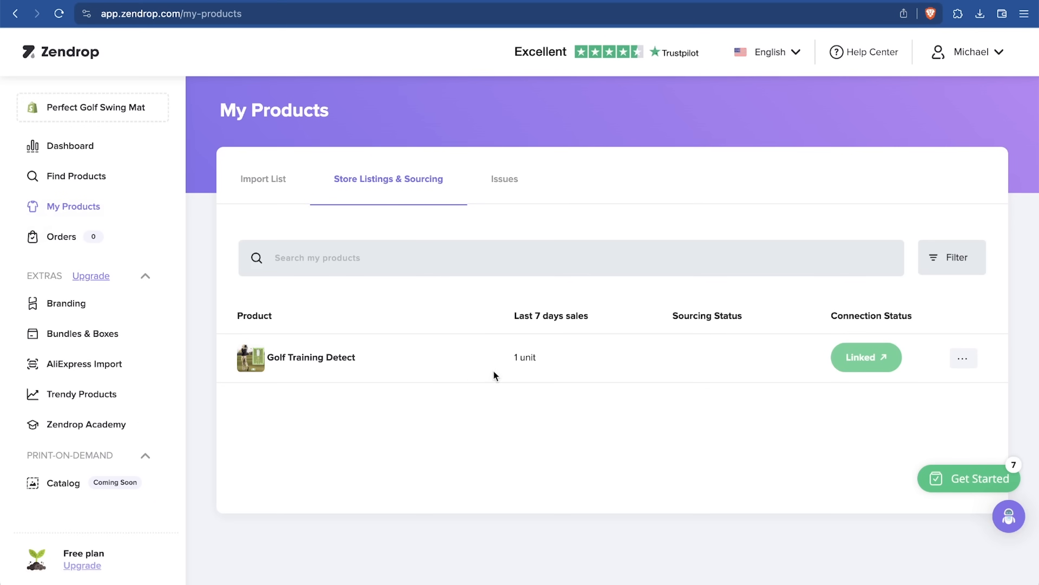
left_click(962, 362)
left_click(702, 419)
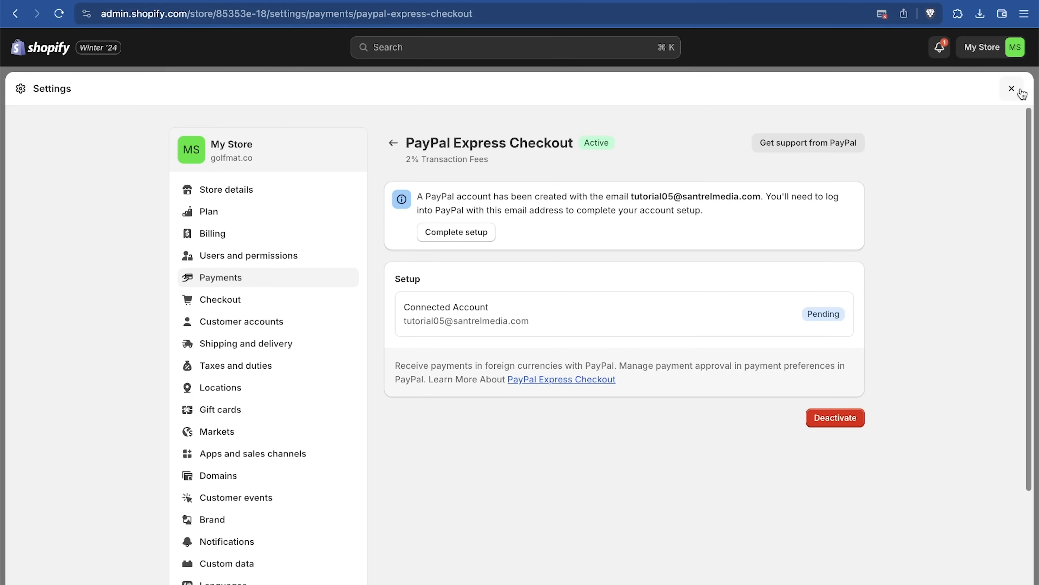
In the Shopify admin, leave the payment settings and start a new discount of the Amount off products type
left_click(1011, 88)
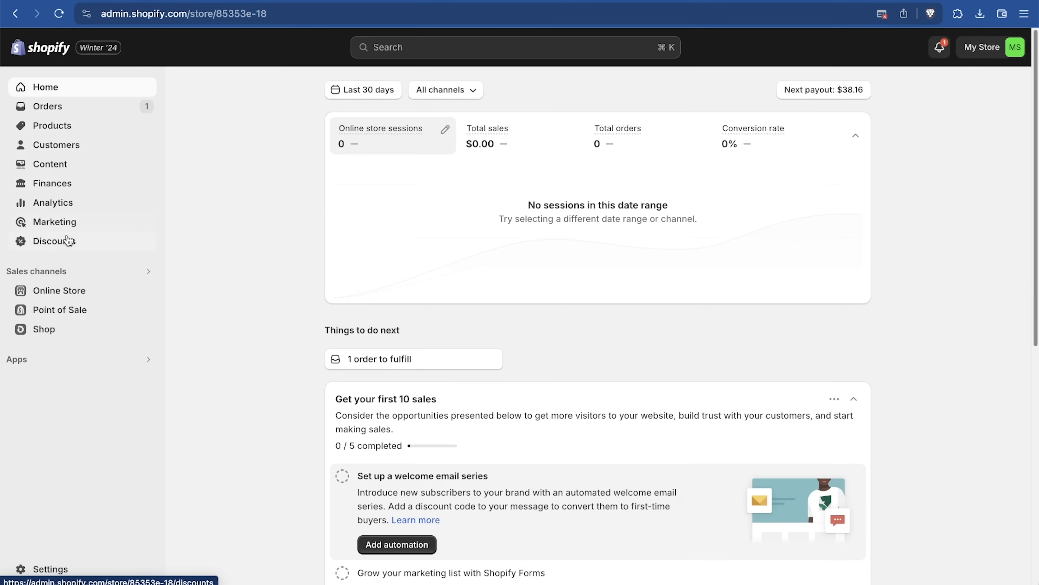
left_click(62, 241)
left_click(577, 357)
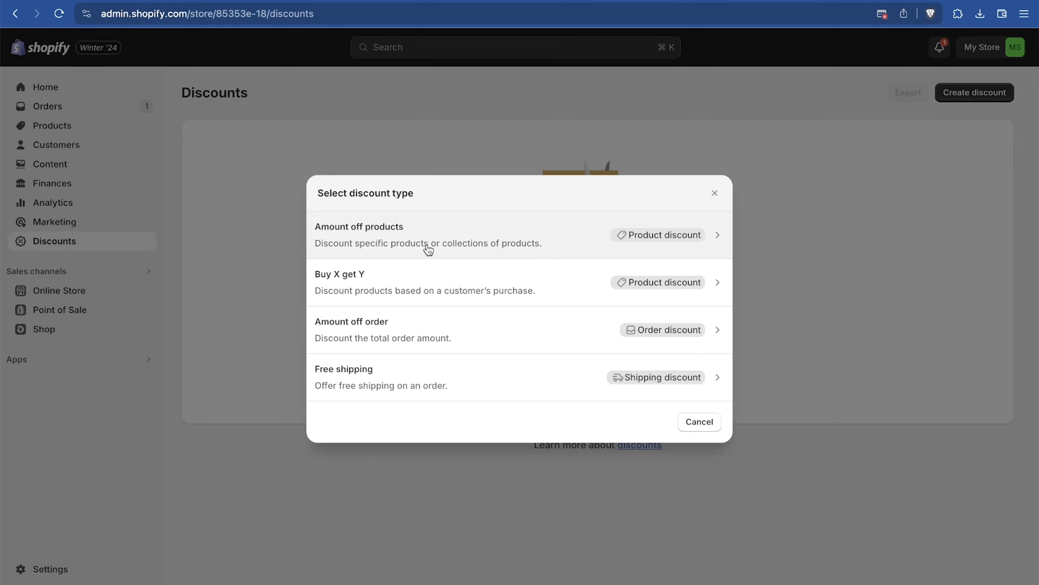
left_click(583, 239)
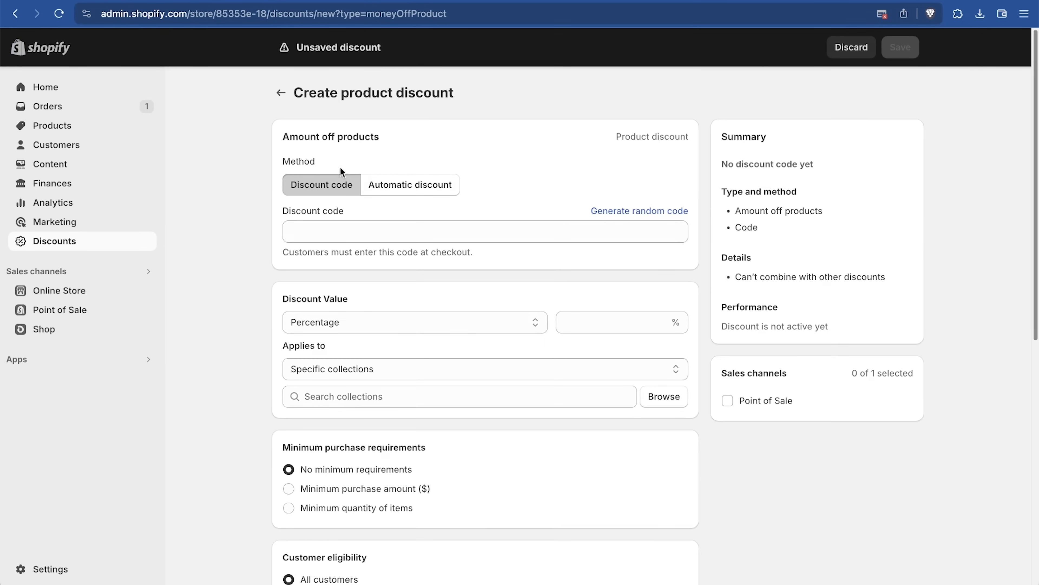
Set the discount code to SPRING10 and its percentage value to 10%
left_click(350, 230)
type("SPRING10")
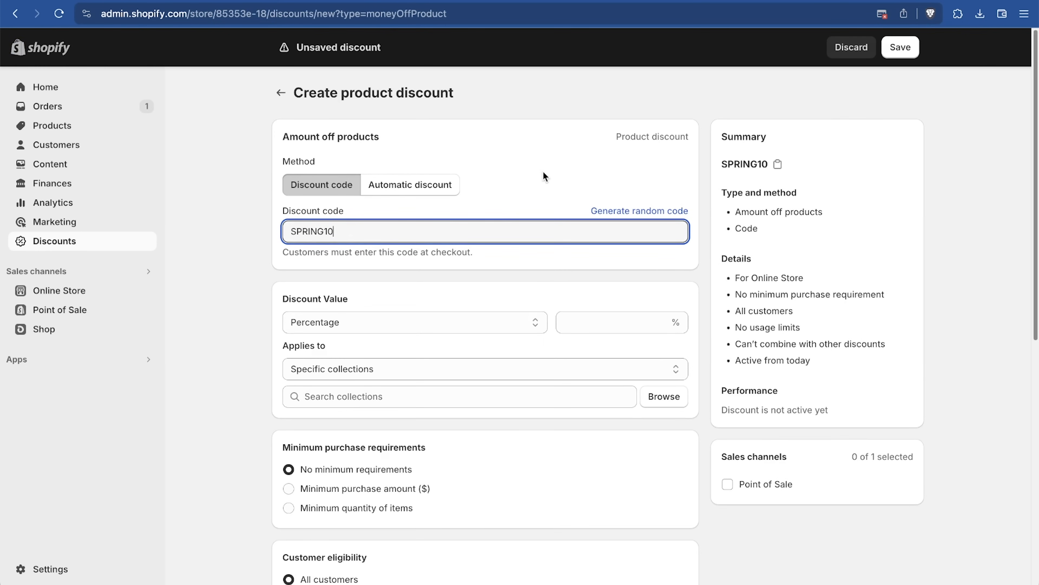
scroll(545, 175, "down", 2)
left_click(598, 277)
type("10")
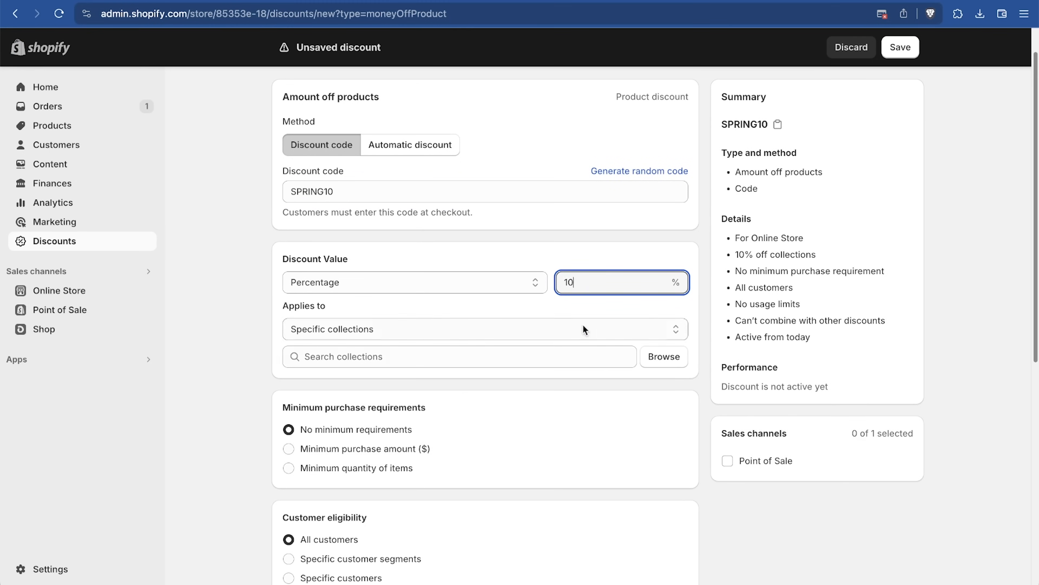
Apply the discount to specific products and add the Precision Golf Swing Training Mat
left_click(461, 331)
left_click(424, 346)
left_click(383, 355)
left_click(663, 356)
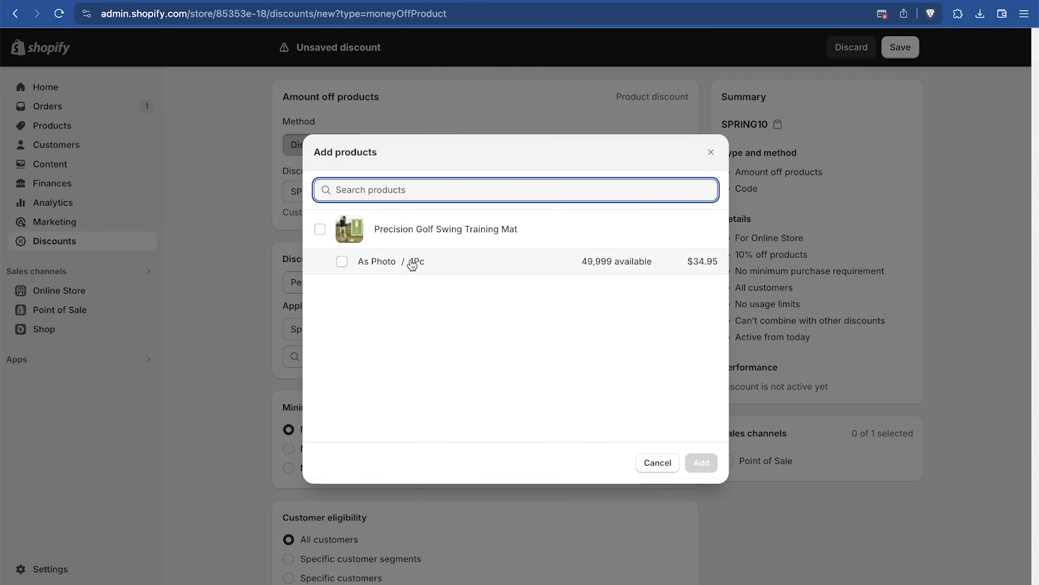
left_click(396, 232)
left_click(700, 461)
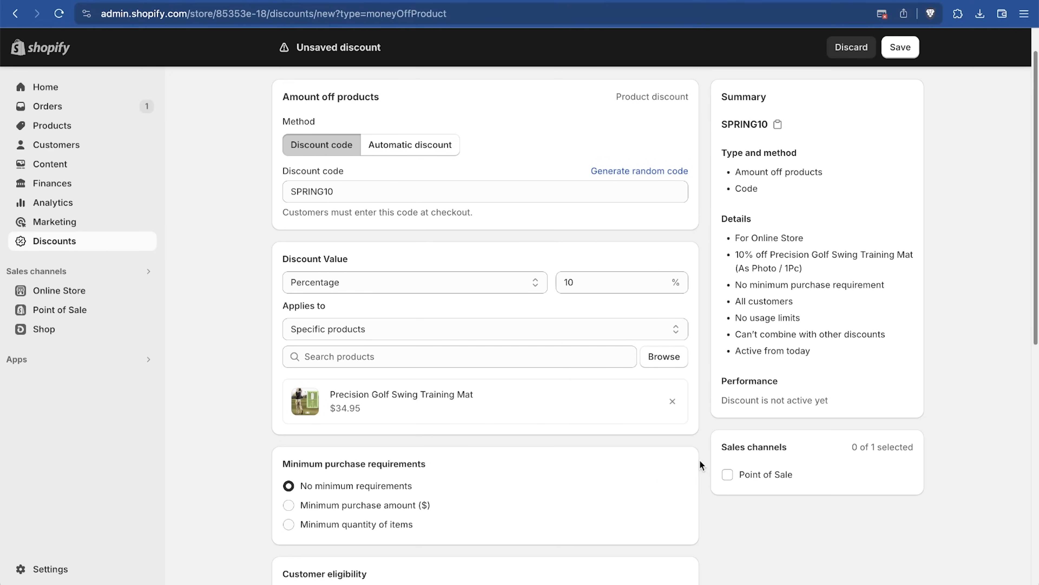
Limit the total number of times the discount can be used to 200
scroll(652, 415, "down", 3)
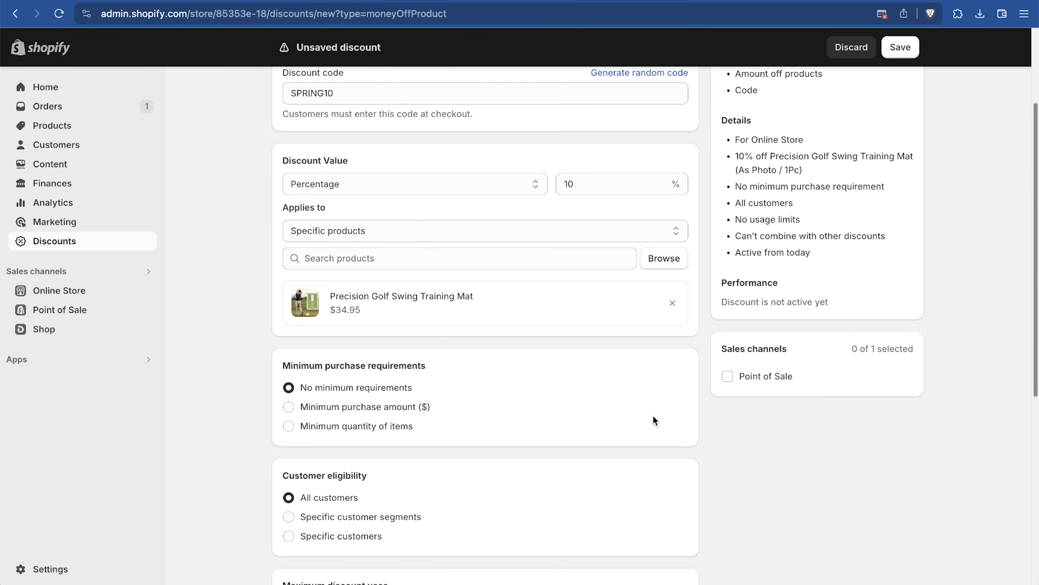
scroll(652, 415, "down", 4)
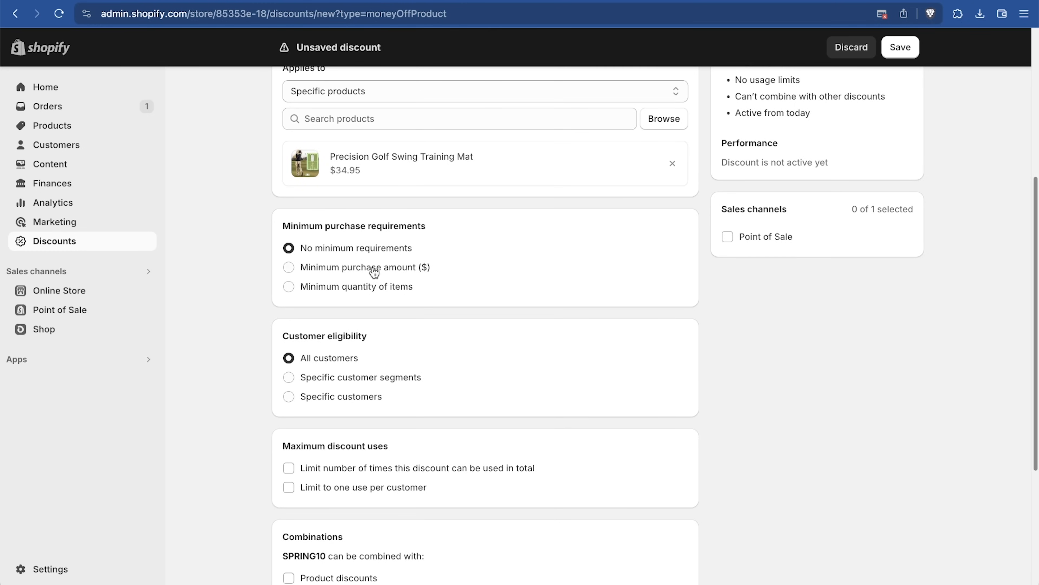
scroll(645, 412, "down", 5)
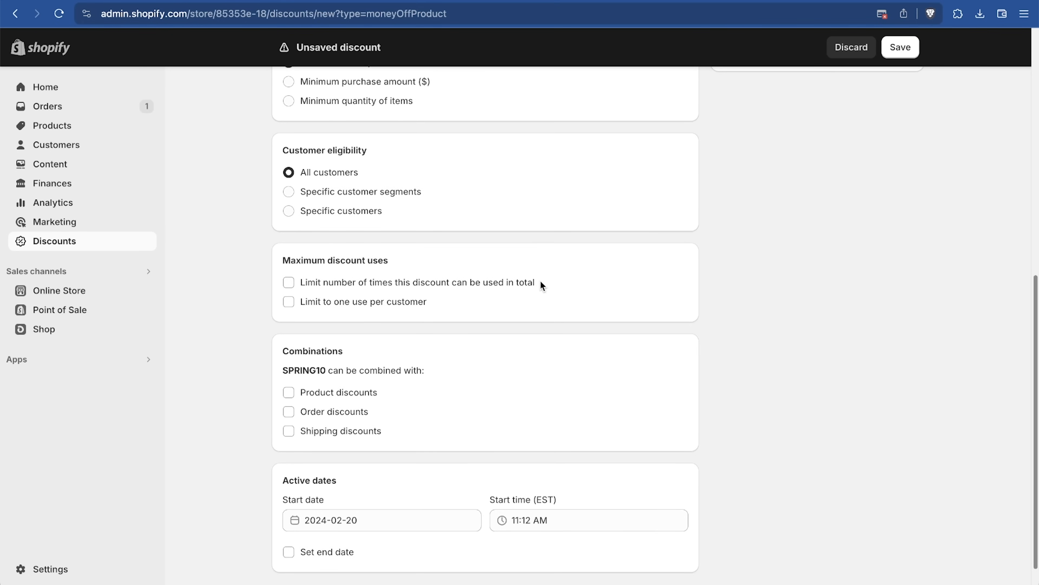
left_click(508, 284)
left_click(350, 302)
type("200")
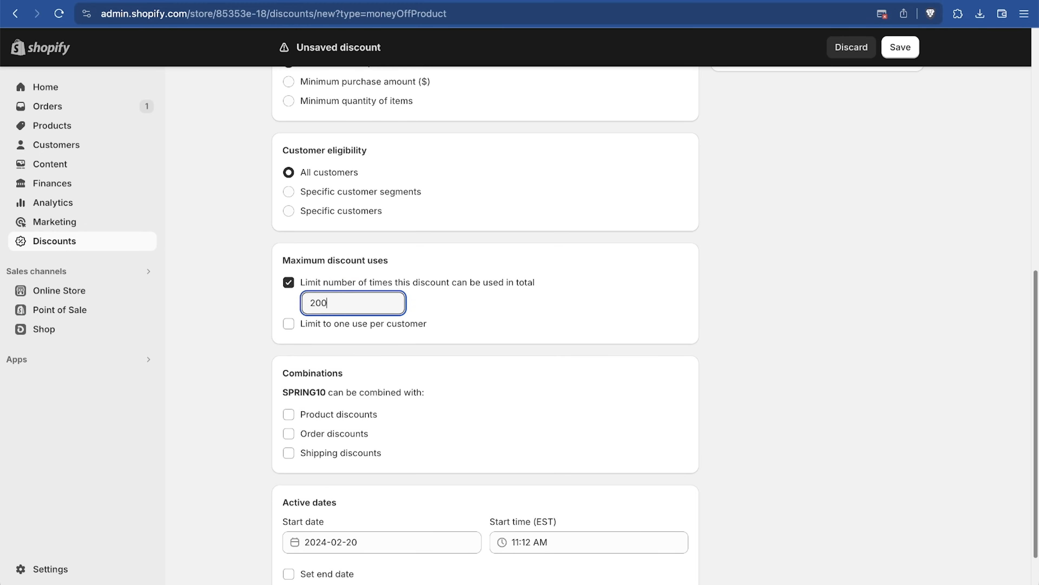
left_click(578, 308)
Save the SPRING10 discount without an end date and return to the discounts list
scroll(579, 308, "down", 2)
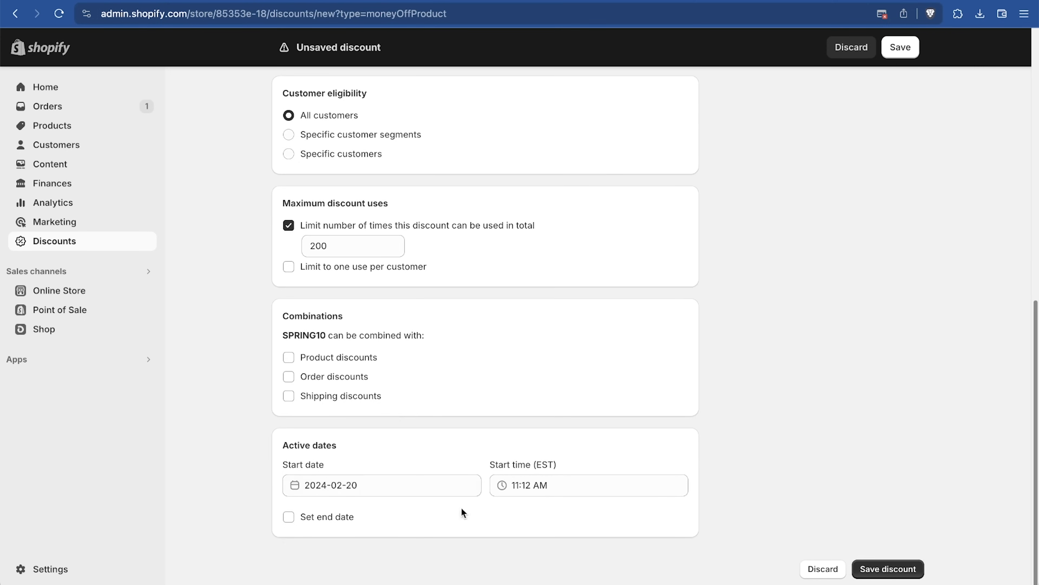
left_click(335, 523)
left_click(336, 523)
left_click(888, 569)
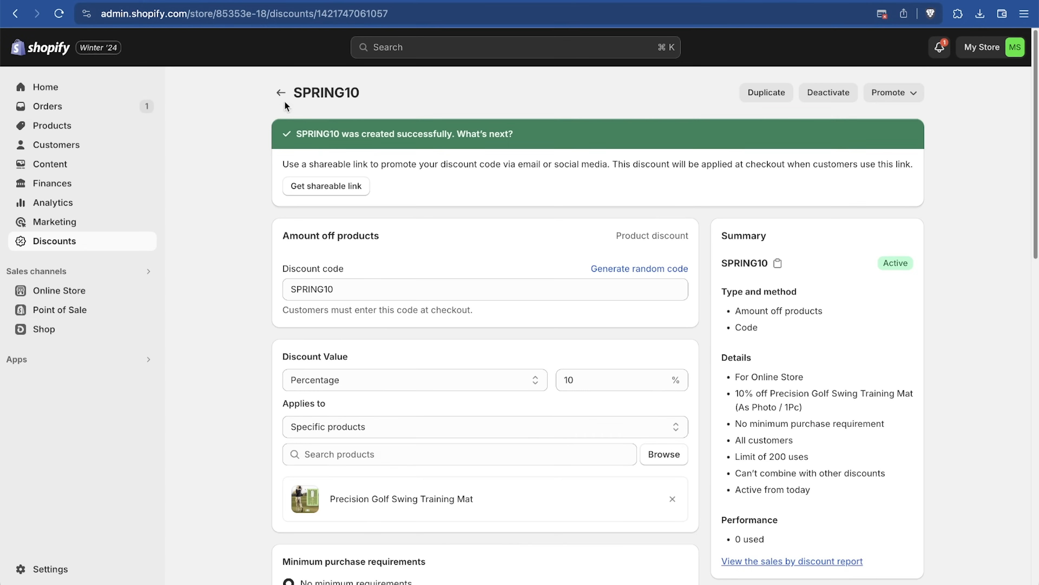
left_click(281, 94)
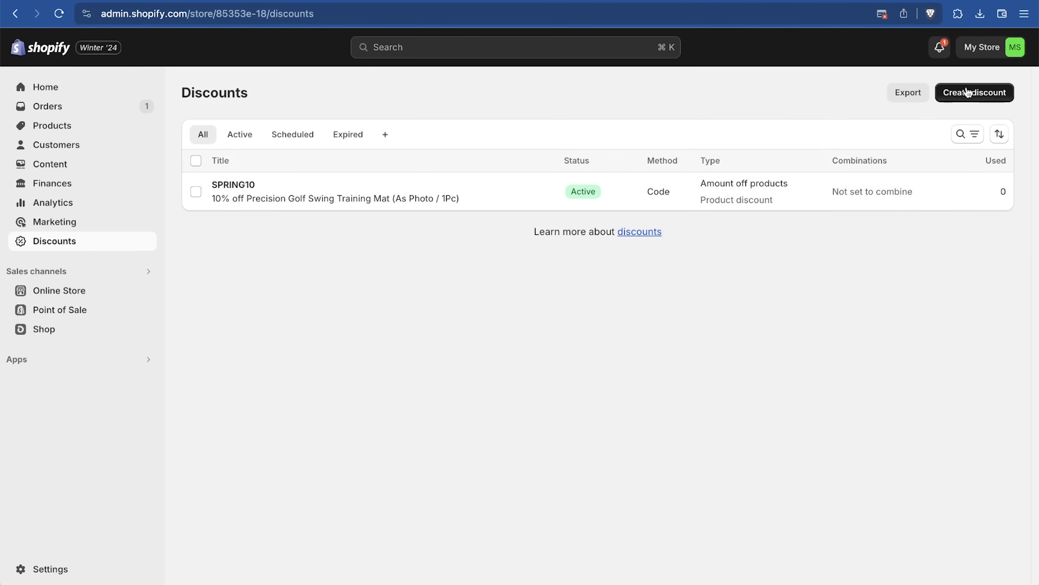
Start a free shipping discount using the automatic method, titled "Free Shipping when you buy 2"
left_click(969, 93)
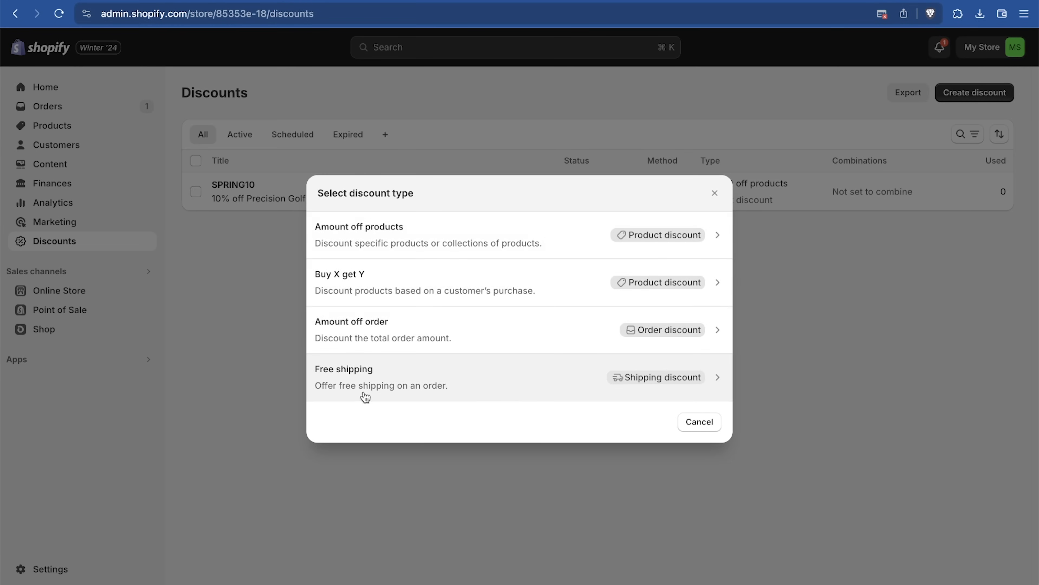
left_click(389, 387)
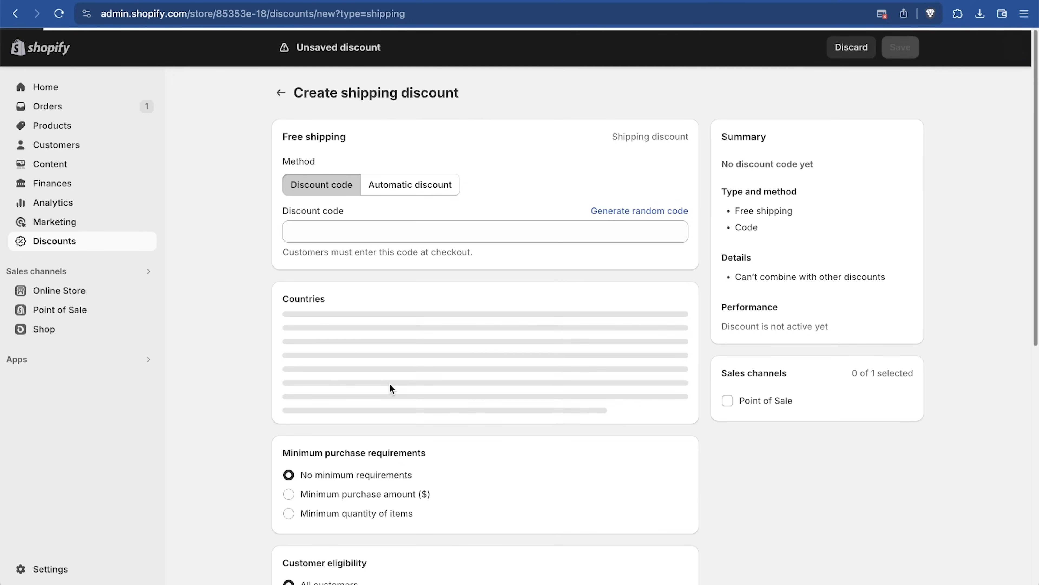
left_click(415, 194)
left_click(355, 232)
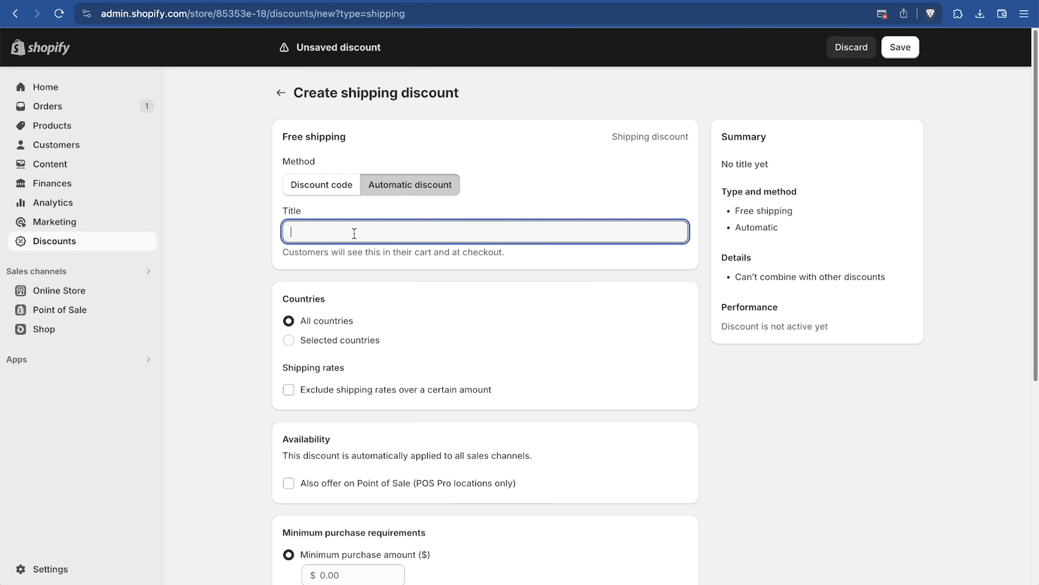
type("Free Shipping")
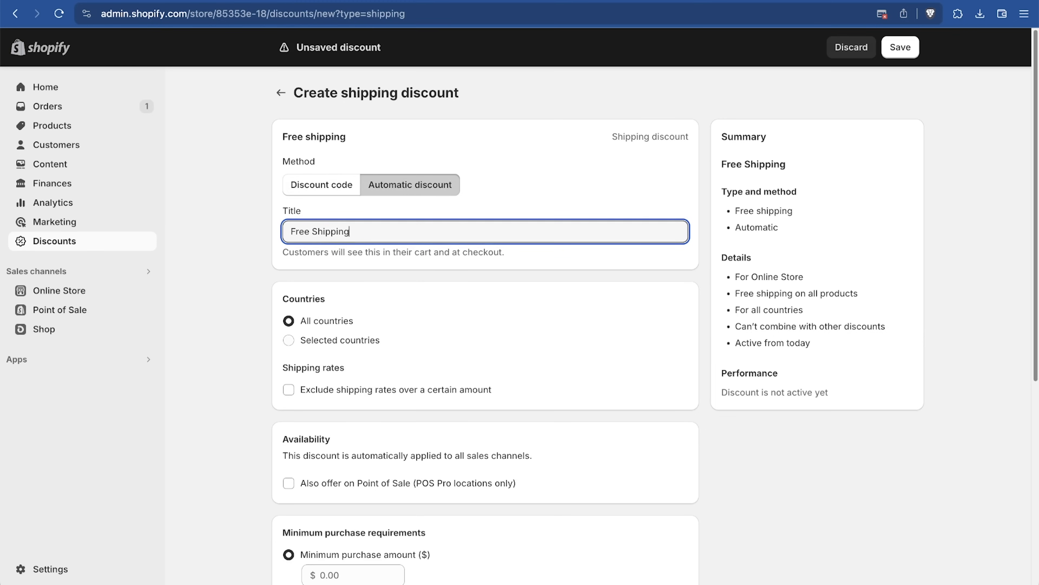
type(" when you buy 2")
Require a minimum quantity of 2 items for the free shipping discount
scroll(439, 323, "down", 5)
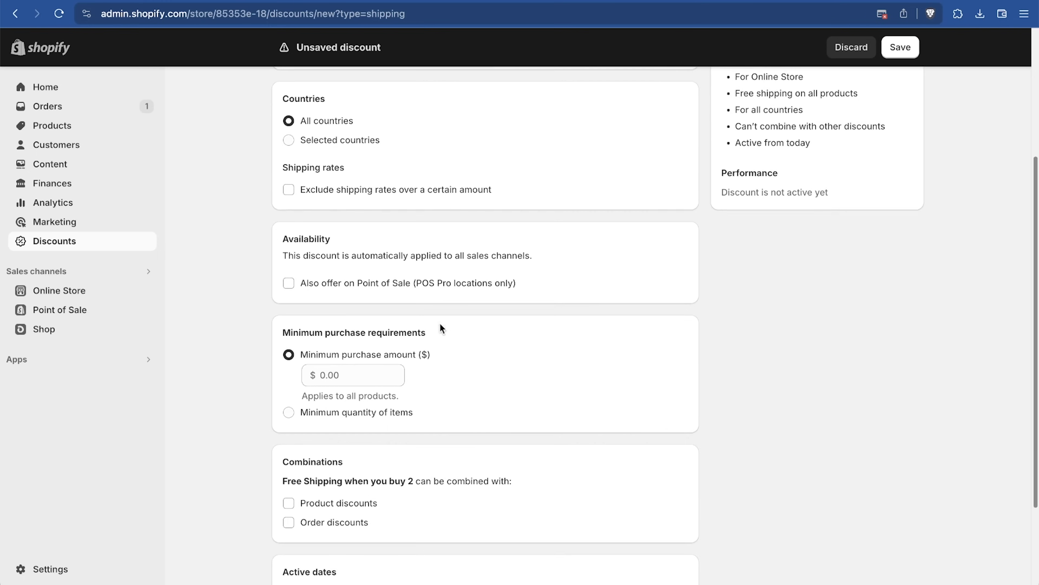
left_click(369, 377)
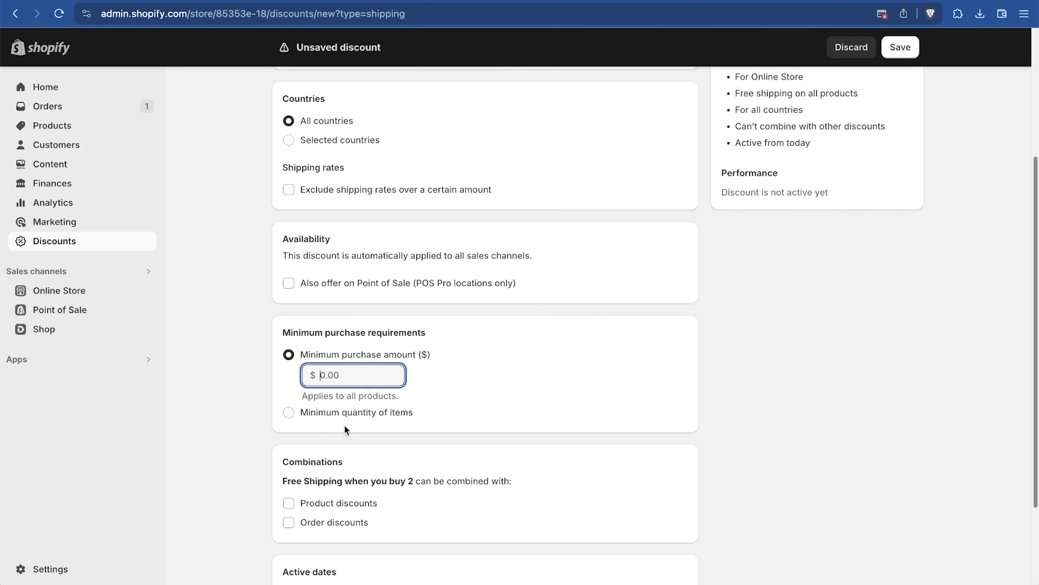
left_click(348, 412)
left_click(365, 393)
type("2")
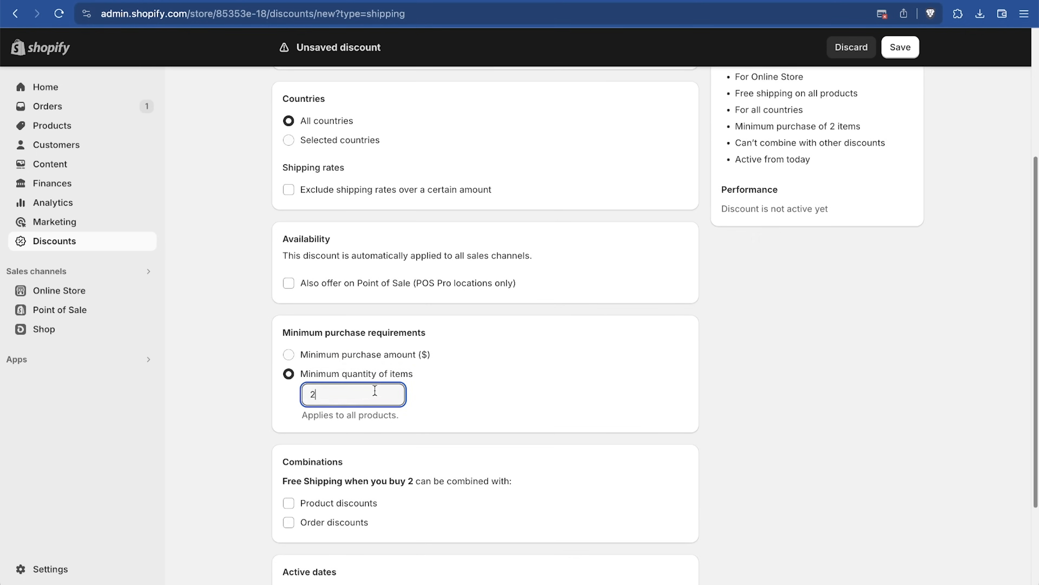
Save the free shipping discount after checking its settings and return to the store admin's home page
scroll(568, 353, "down", 7)
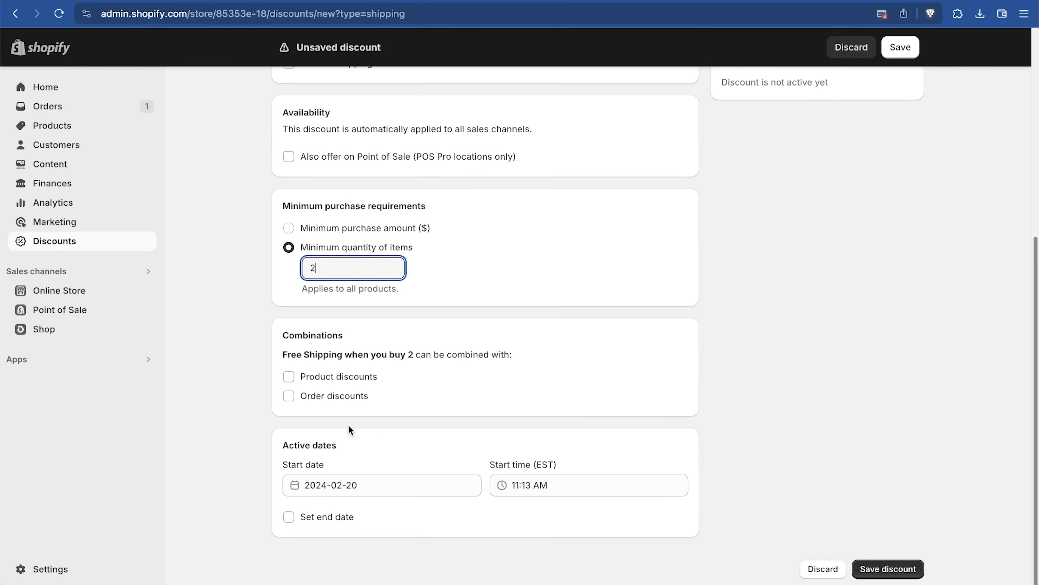
scroll(541, 377, "up", 6)
scroll(755, 425, "down", 6)
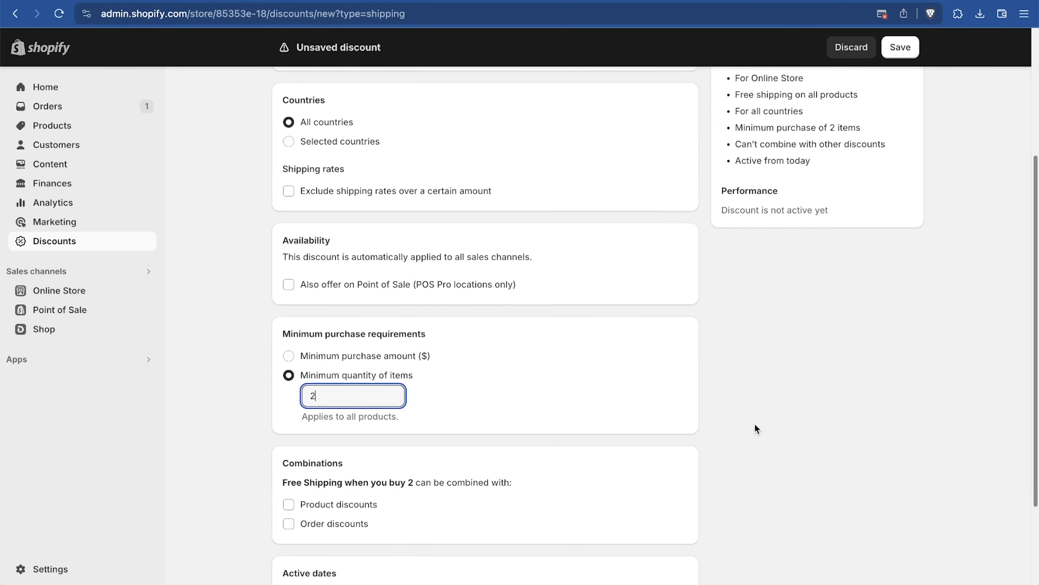
left_click(869, 567)
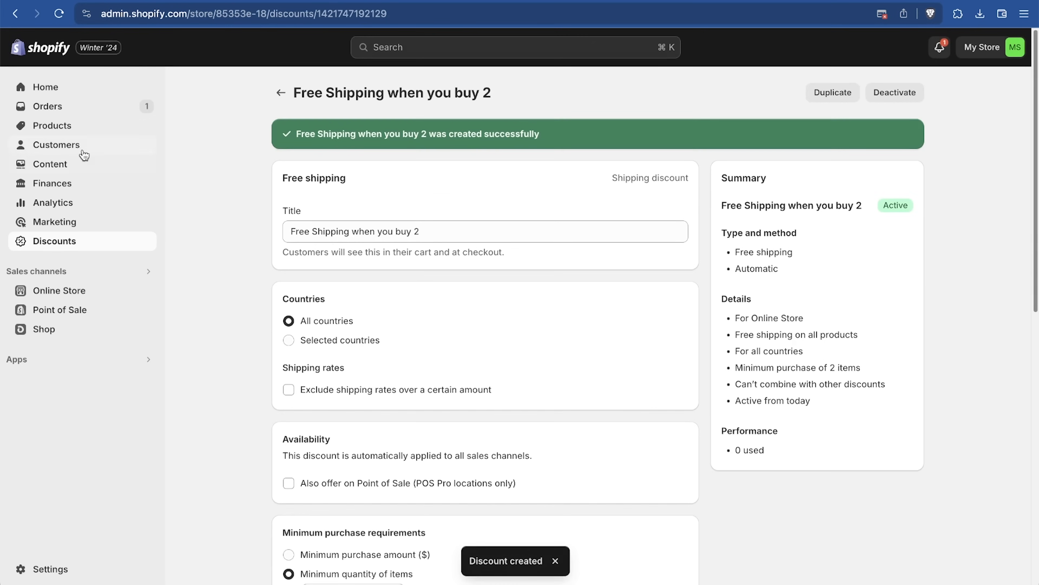
left_click(64, 93)
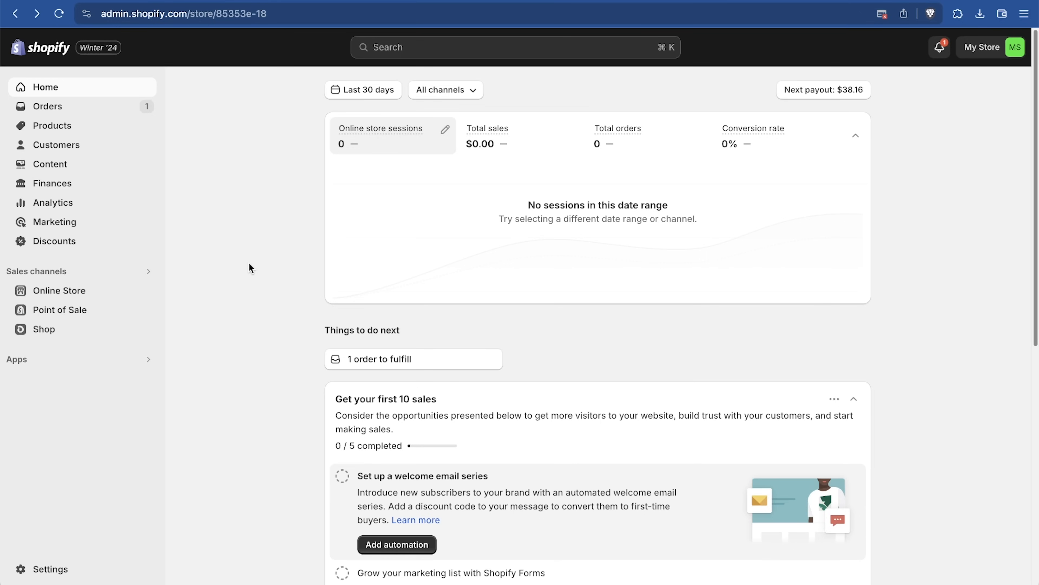
Find the TikTok app in the Shopify App Store, install it on the store and pin it to the navigation
left_click(83, 362)
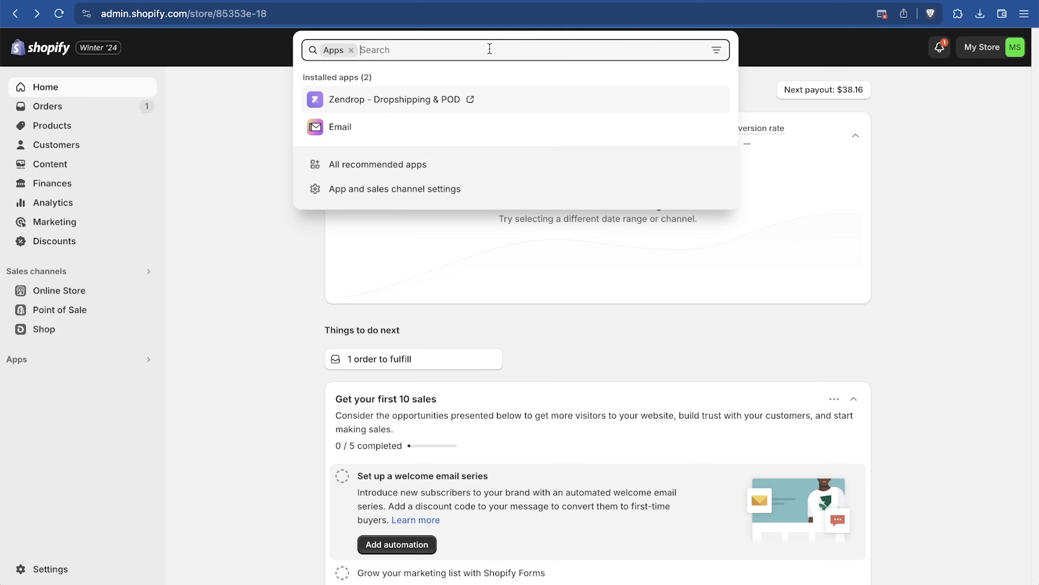
type("tiktok")
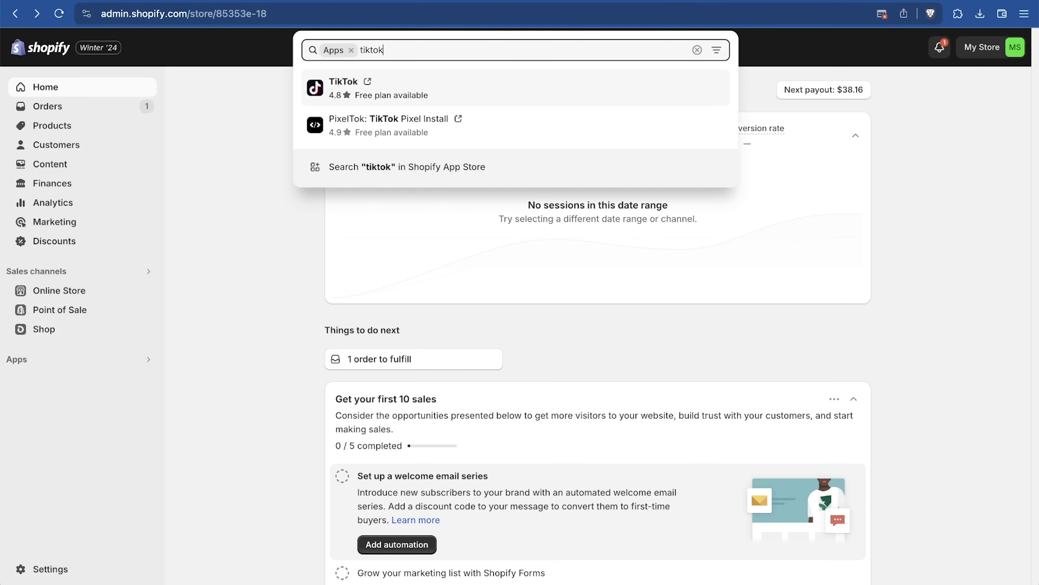
left_click(466, 87)
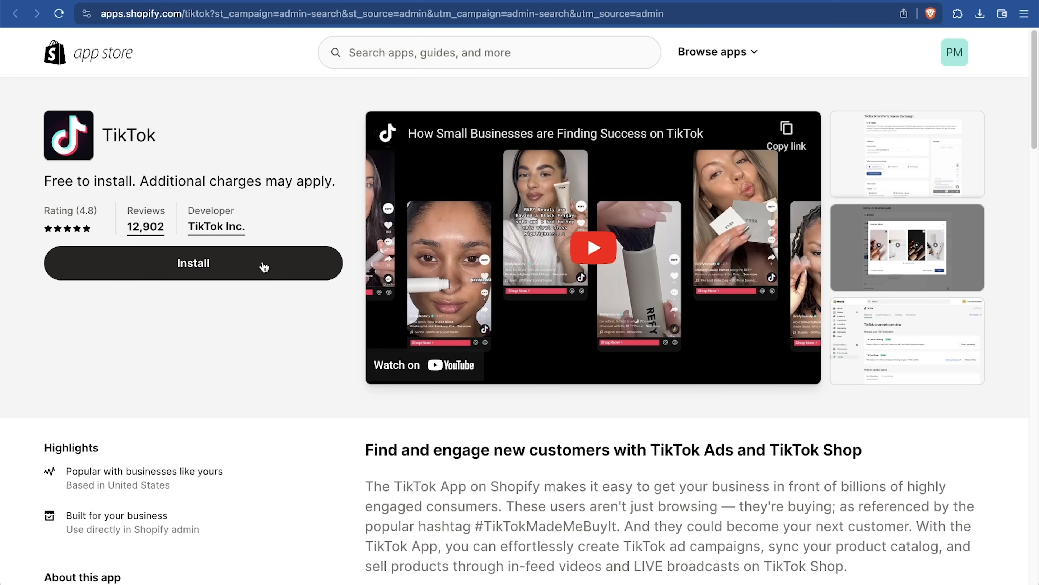
left_click(273, 268)
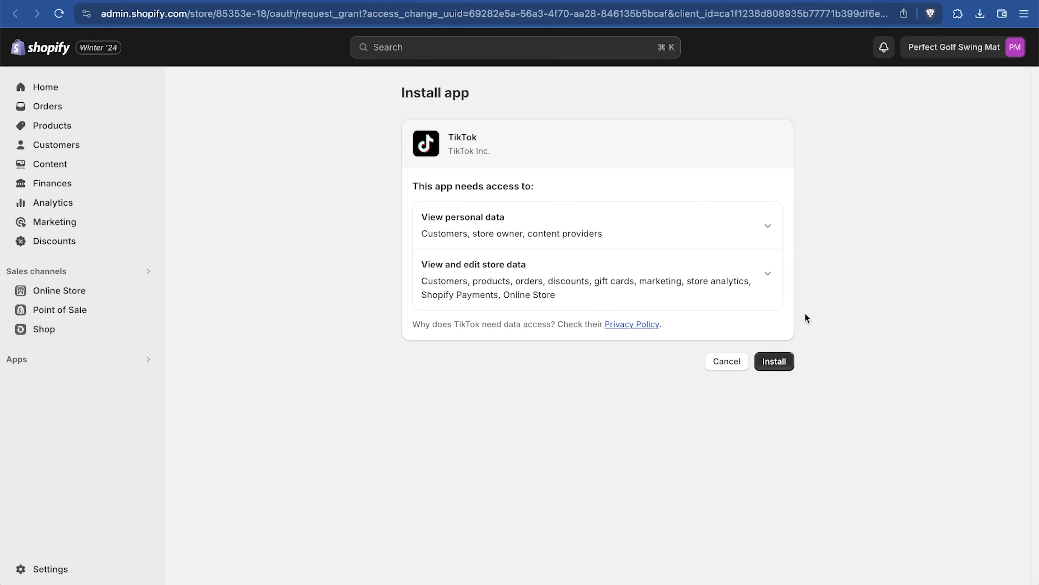
left_click(776, 361)
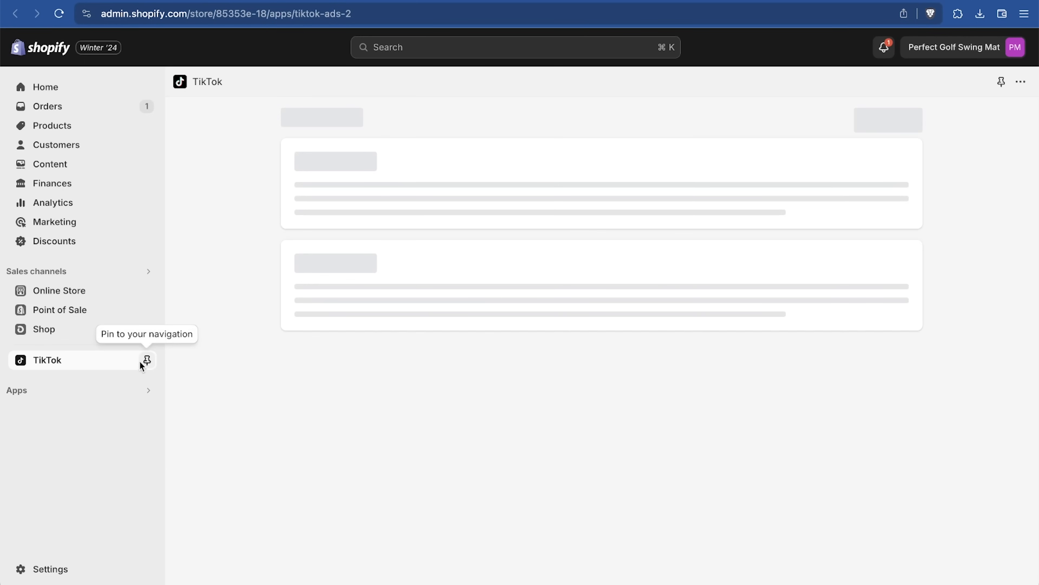
left_click(147, 359)
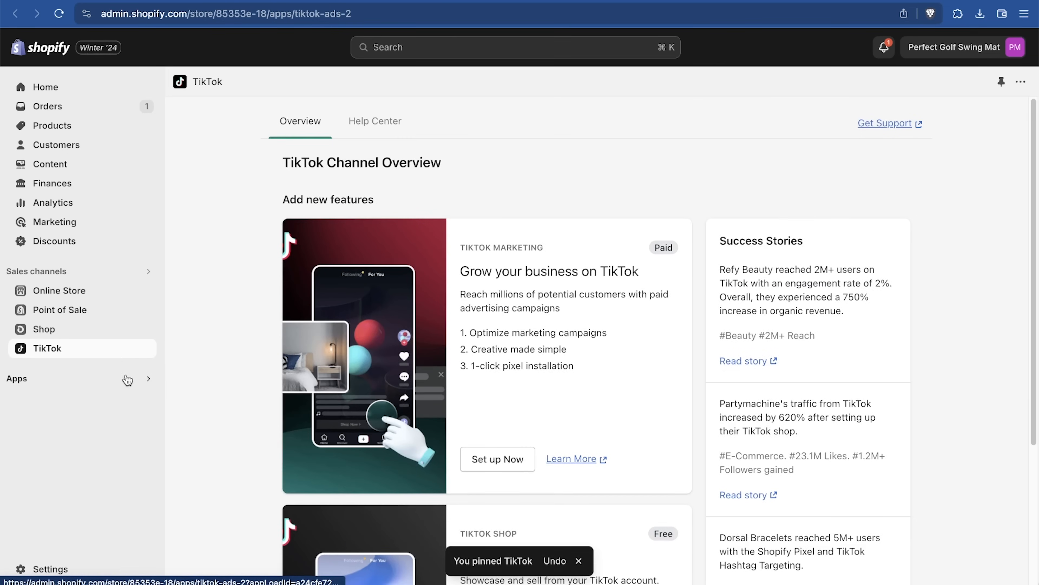
Open santrelmedia.com/tiktok in a new browser tab and start the TikTok for Business ad credit offer's sign-up
key("super+t")
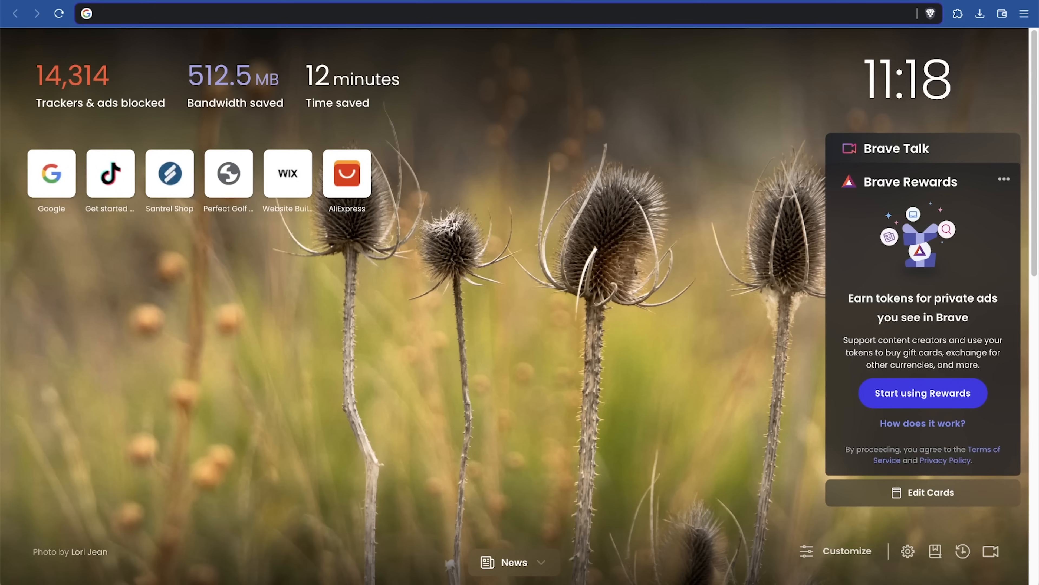
type("santrelmedia.com")
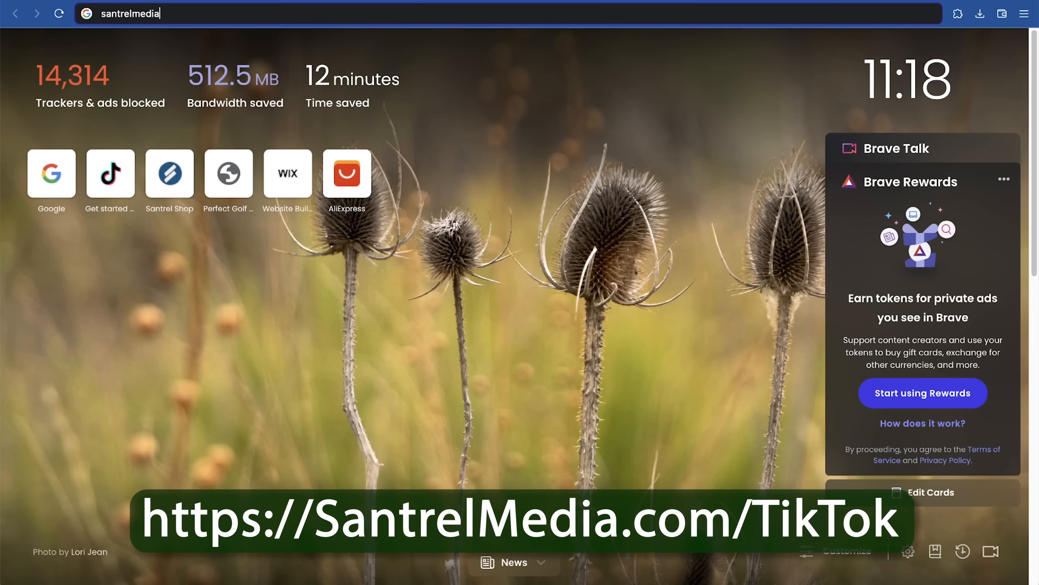
type("/tiktok")
key("Return")
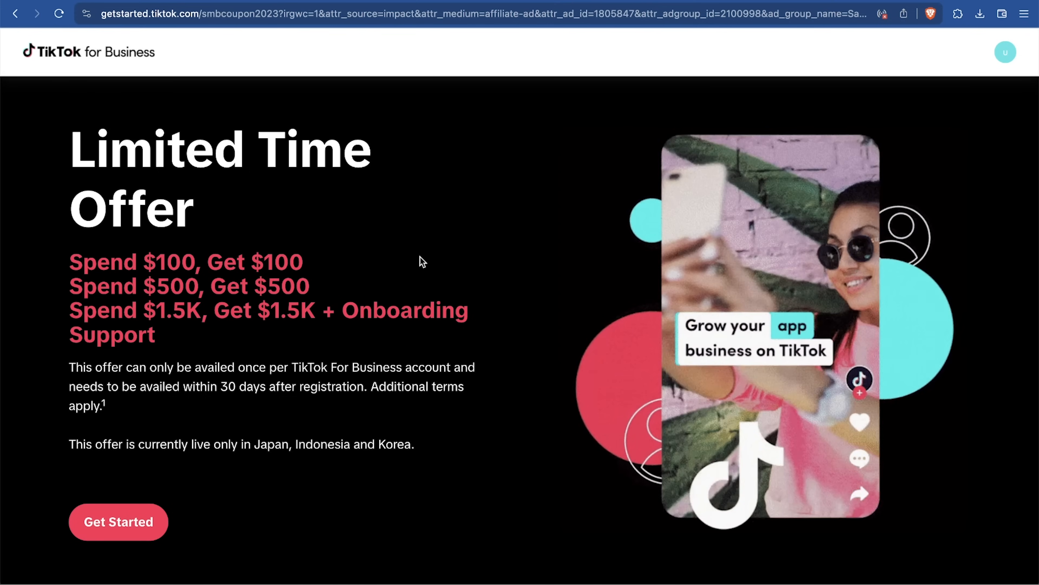
left_click_drag(224, 262, 318, 262)
left_click(316, 263)
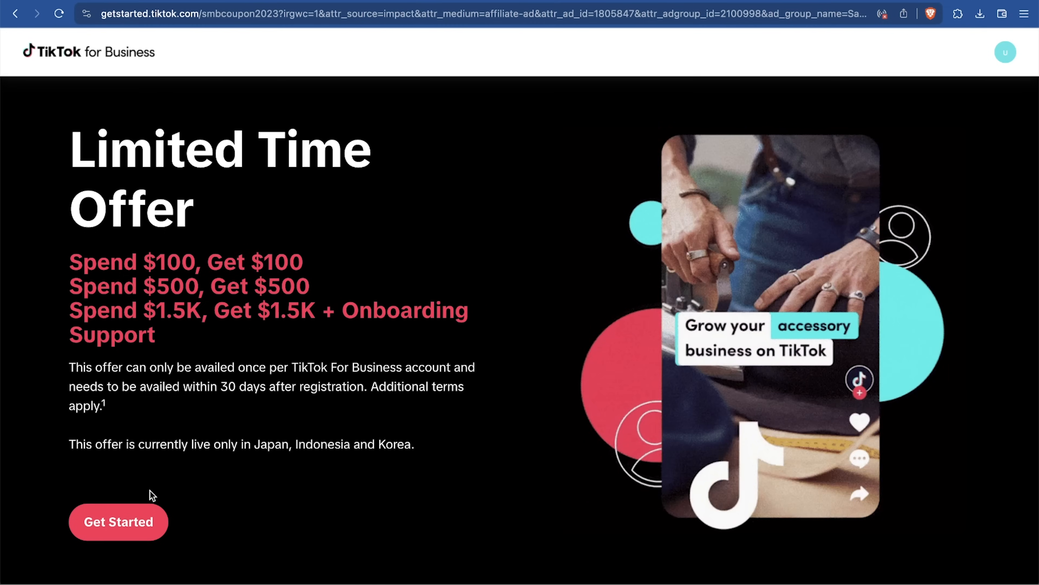
left_click(119, 521)
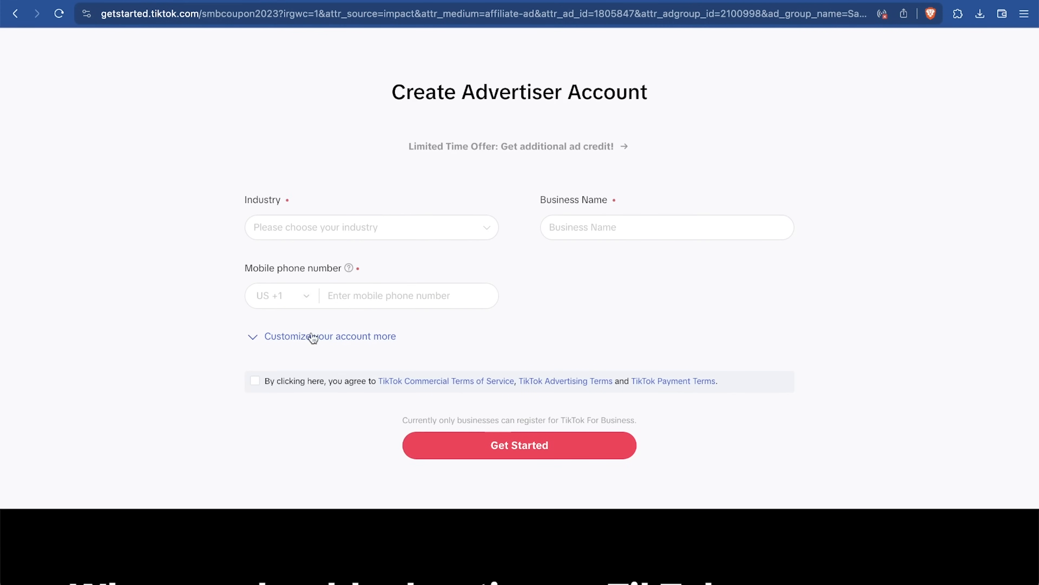
Create the advertiser account with industry Sporting Equipment, business name "Perfect Golf Swing Mat" and the mobile phone number, agreeing to the terms
left_click(389, 231)
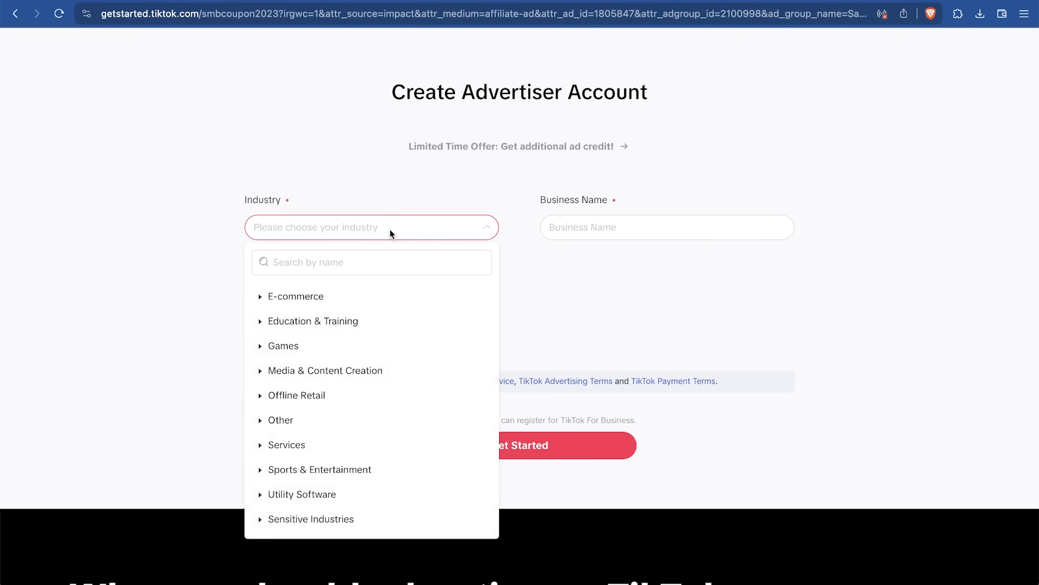
left_click(346, 265)
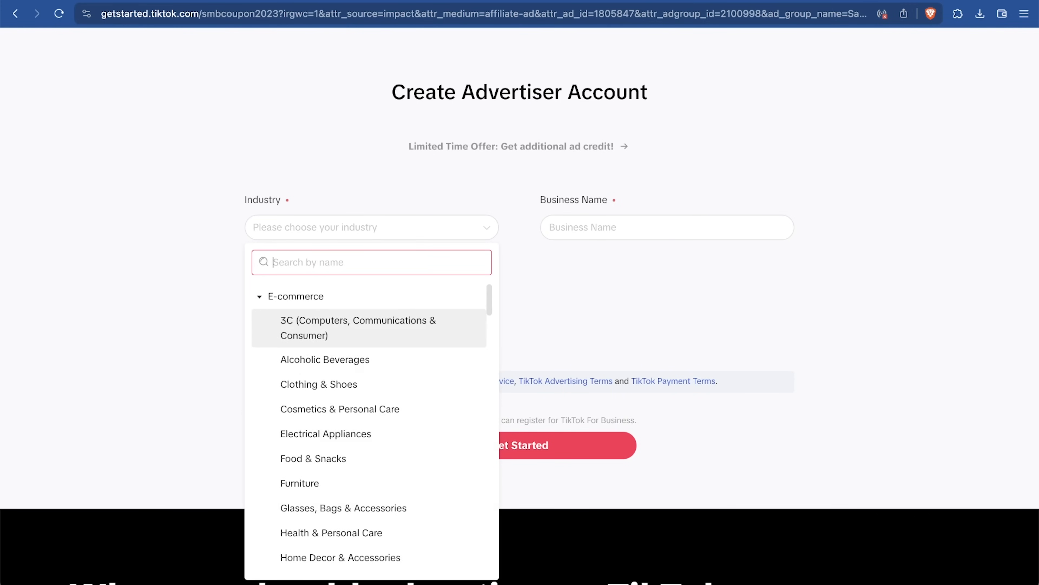
type("sportin")
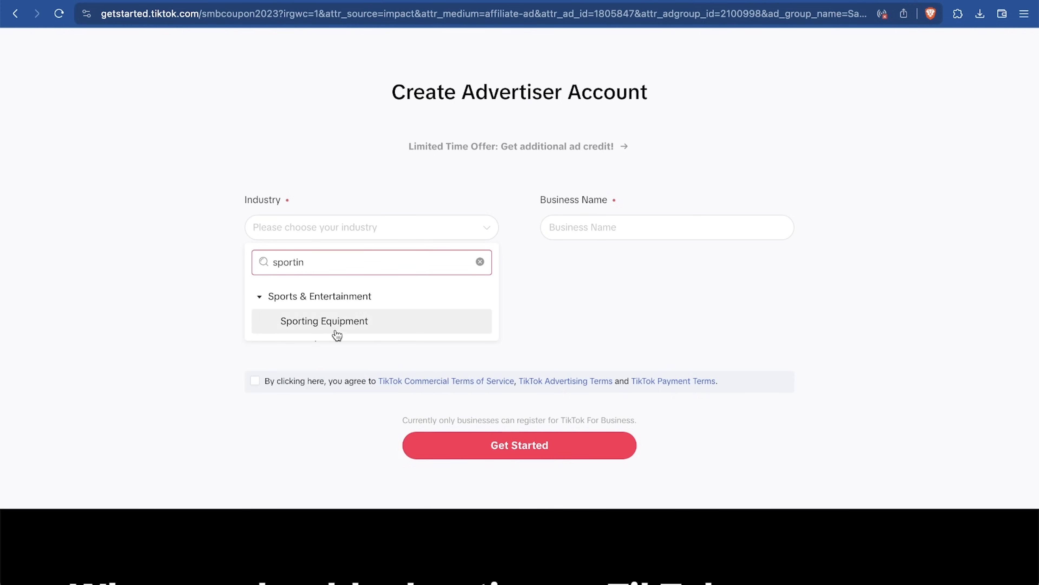
left_click(329, 321)
left_click(587, 223)
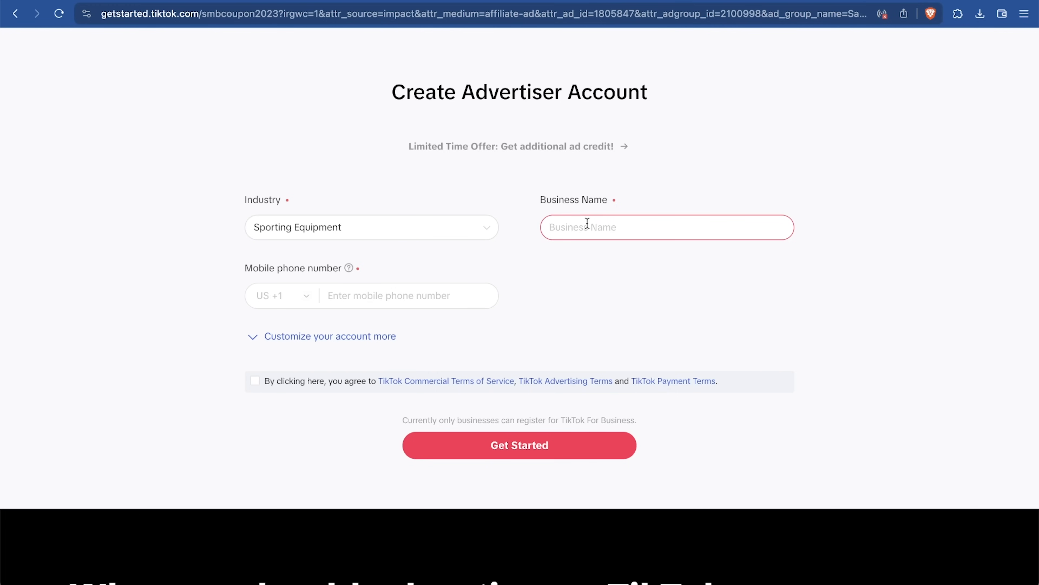
type("Perfect Golf Swing Mat")
left_click(255, 380)
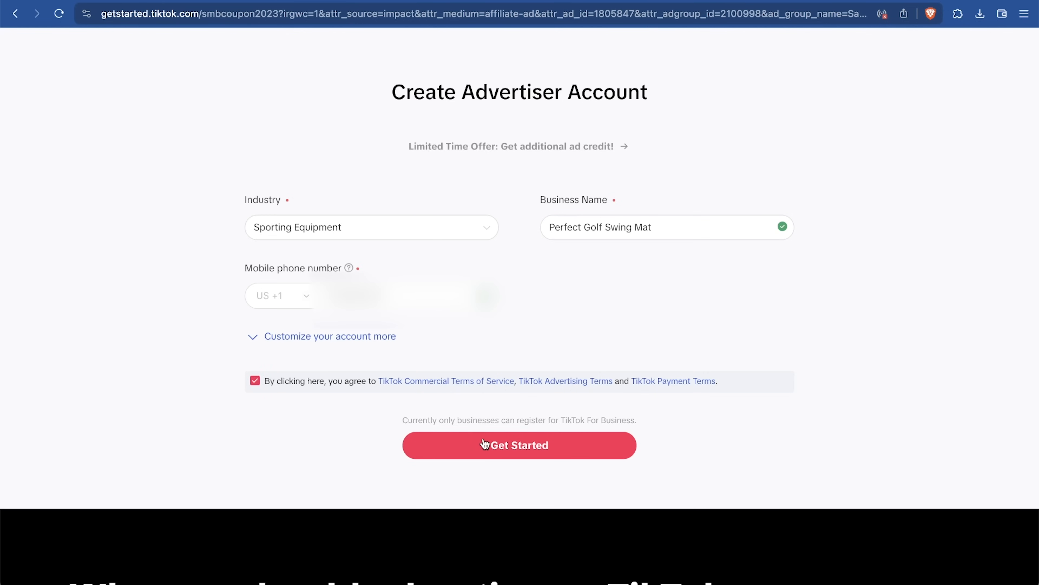
left_click(484, 440)
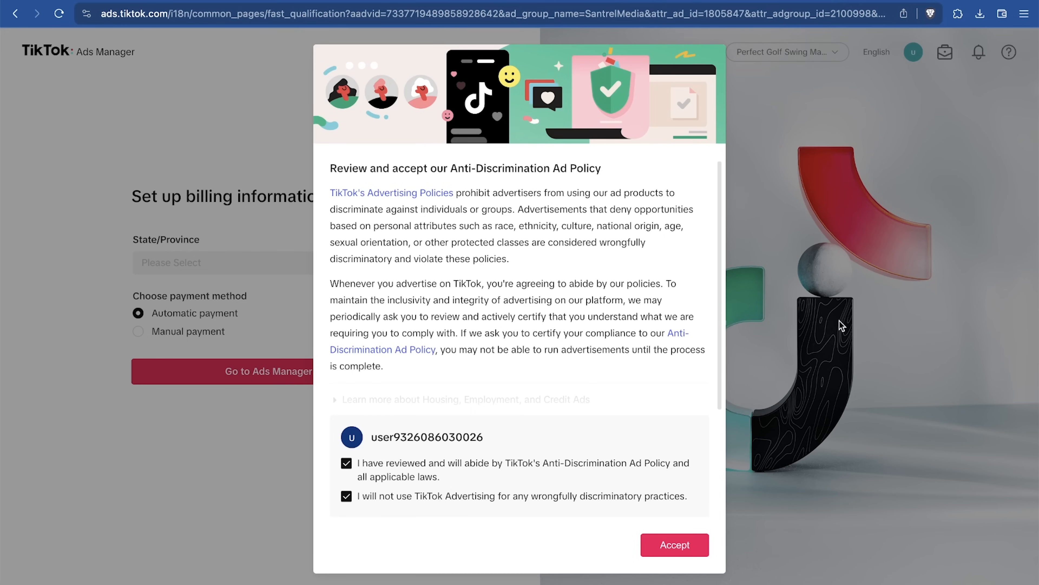
Accept the Anti-Discrimination Ad Policy, set the billing state to Pennsylvania with automatic payment and proceed to Ads Manager
scroll(599, 332, "down", 1)
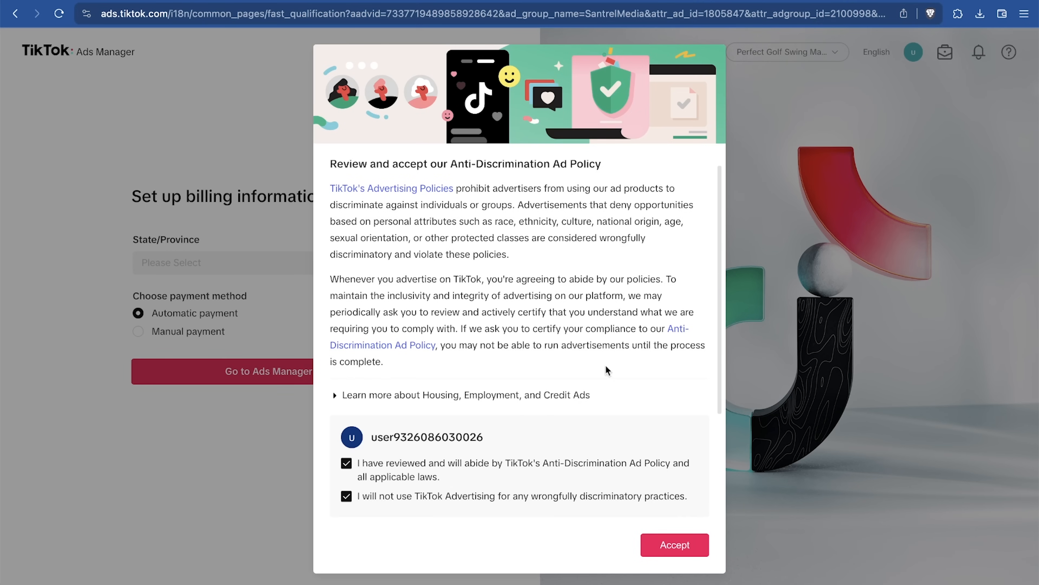
left_click(666, 548)
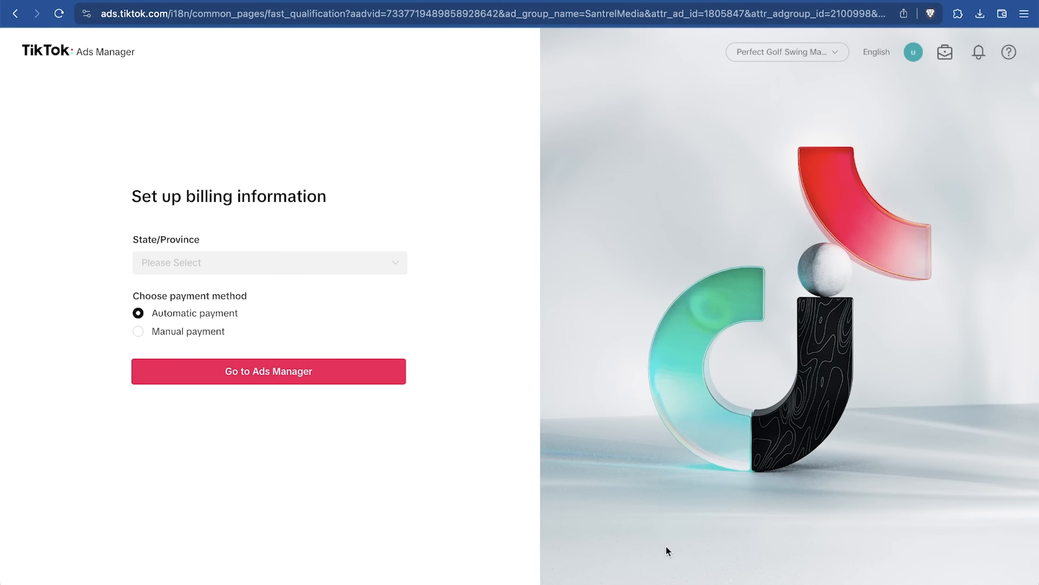
left_click(228, 269)
type("pe")
left_click(175, 289)
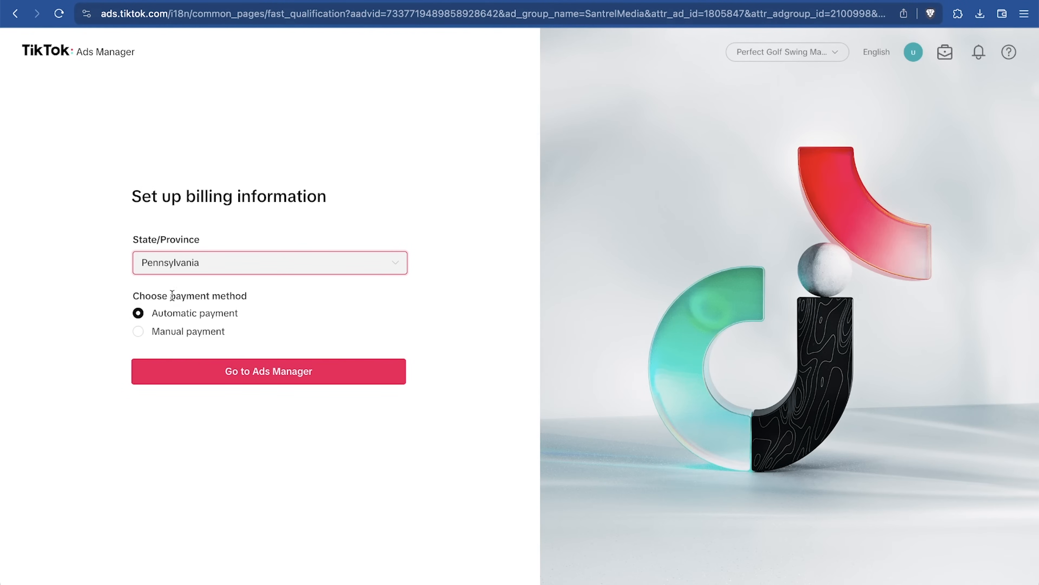
left_click(200, 378)
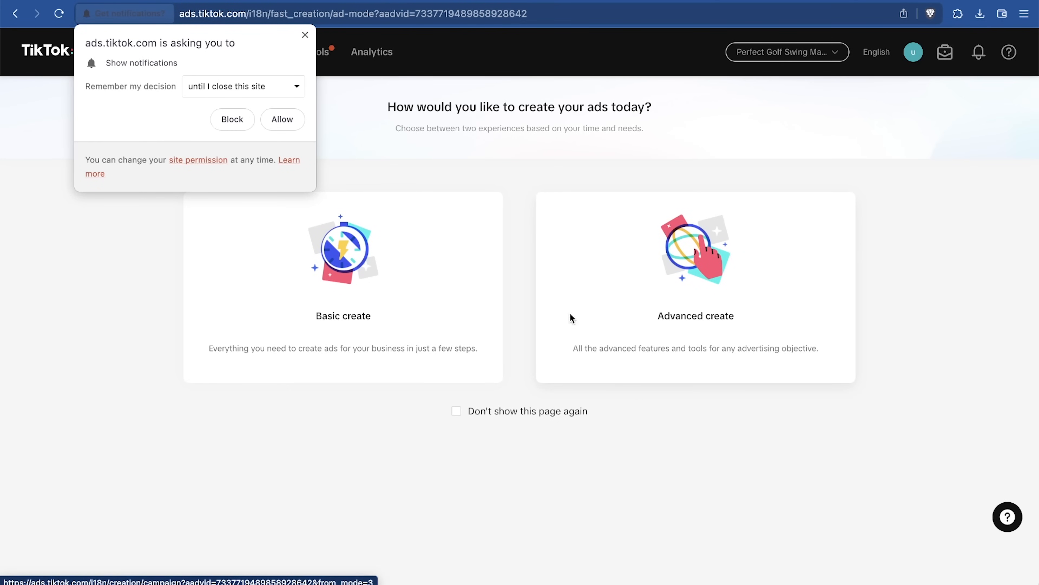
Start a new campaign in Advanced create mode with Website conversions as its advertising objective
left_click(305, 35)
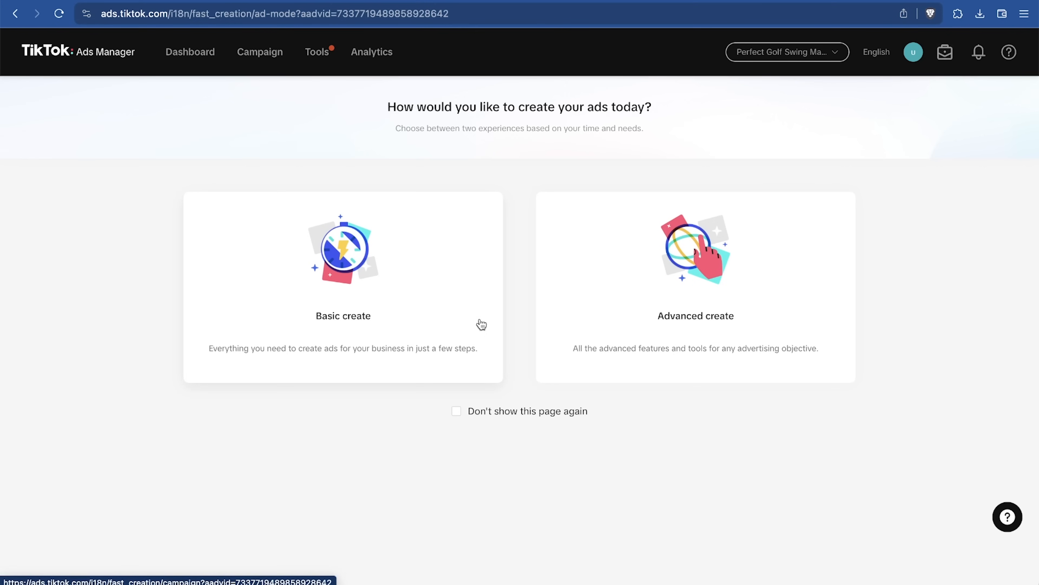
left_click(609, 316)
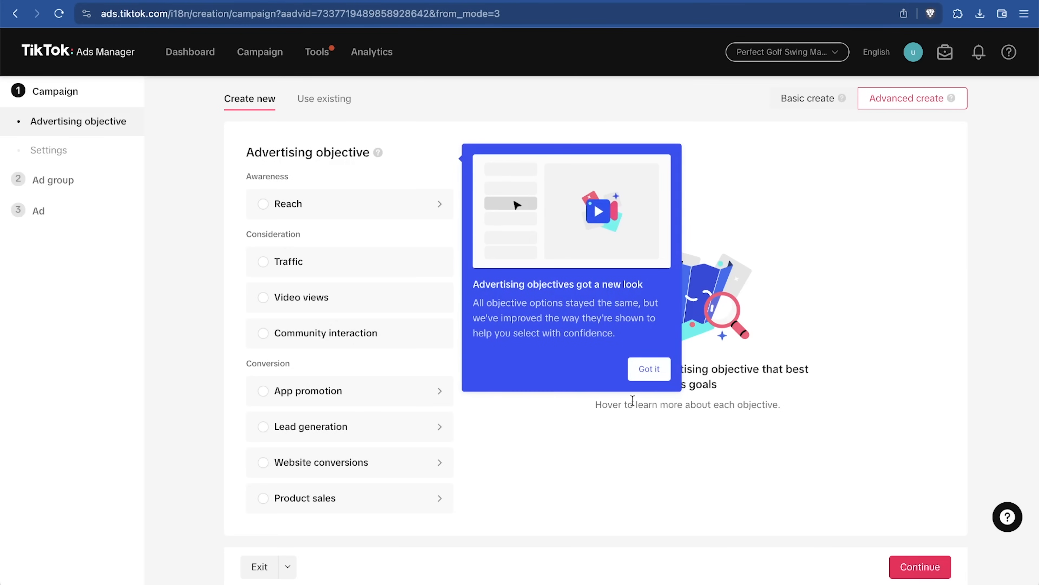
left_click(649, 368)
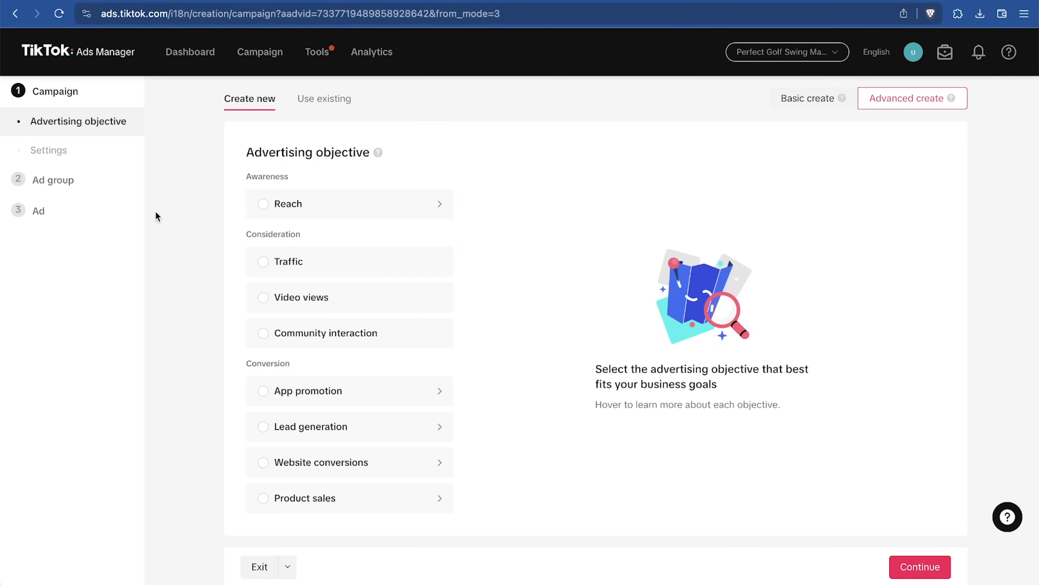
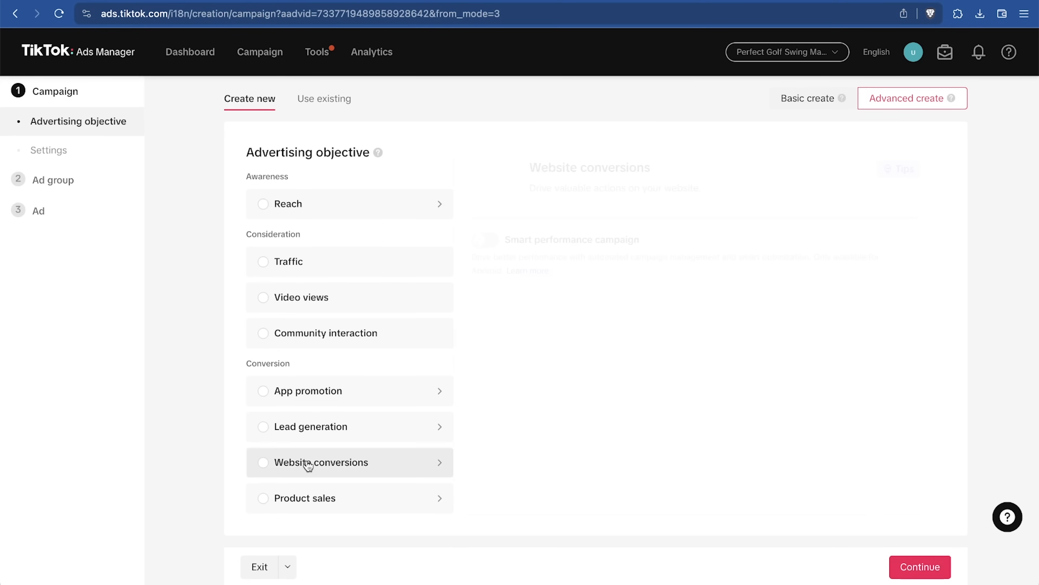
mouse_move(325, 469)
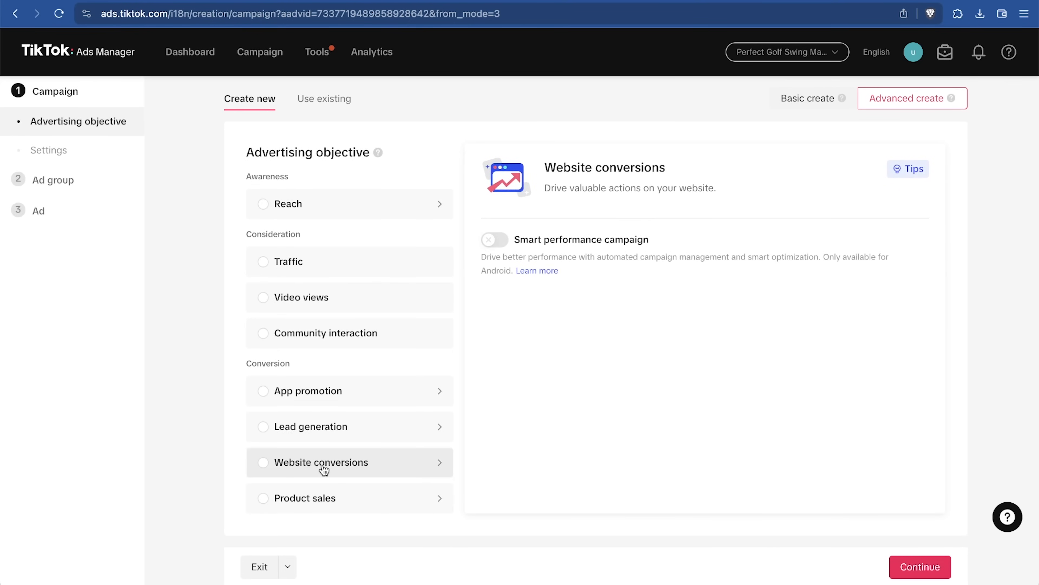
left_click(325, 469)
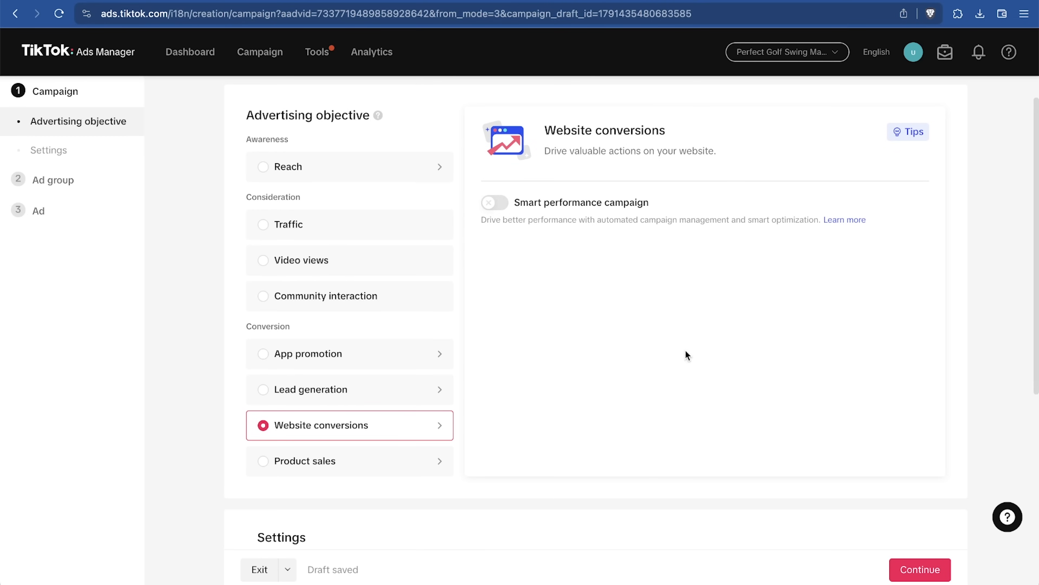
Rename the campaign as "Conversions-GolfMat"
scroll(685, 352, "down", 5)
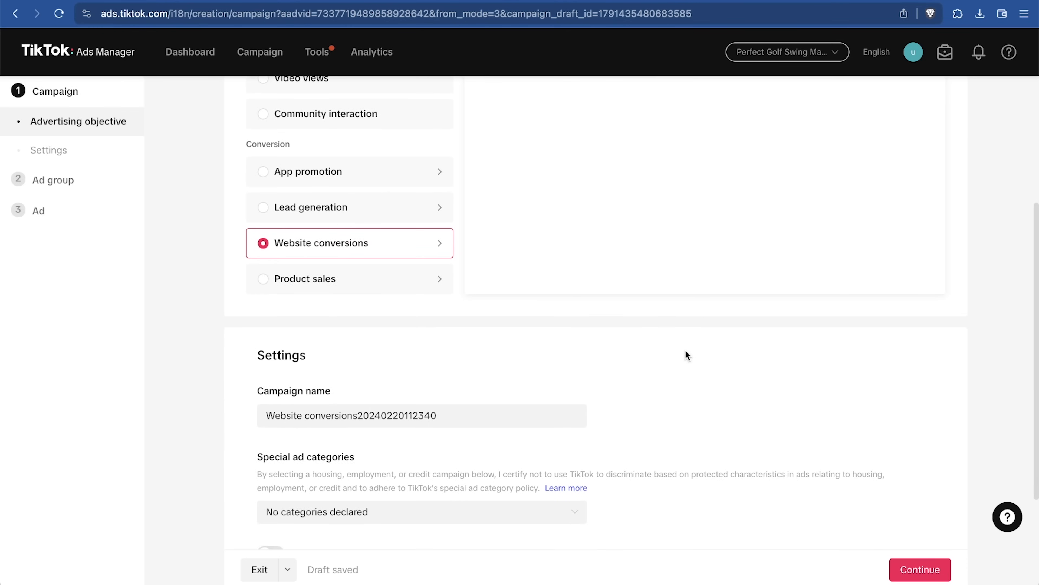
scroll(685, 355, "down", 4)
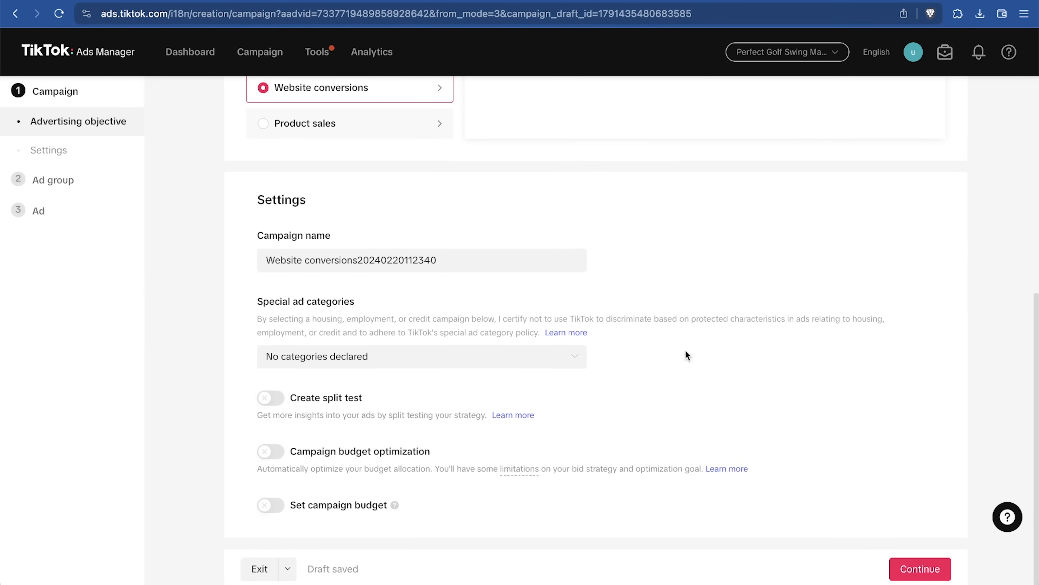
left_click(448, 257)
key("super+a")
type("Con")
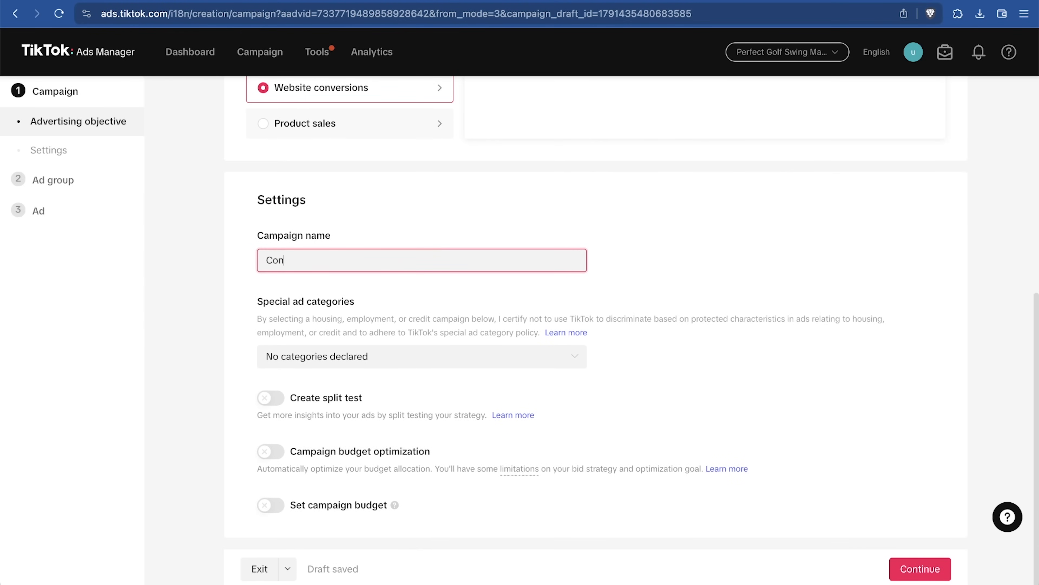
type("versions-GolfMat")
Enable a daily campaign budget of 150 USD and continue to the ad group settings
left_click(271, 505)
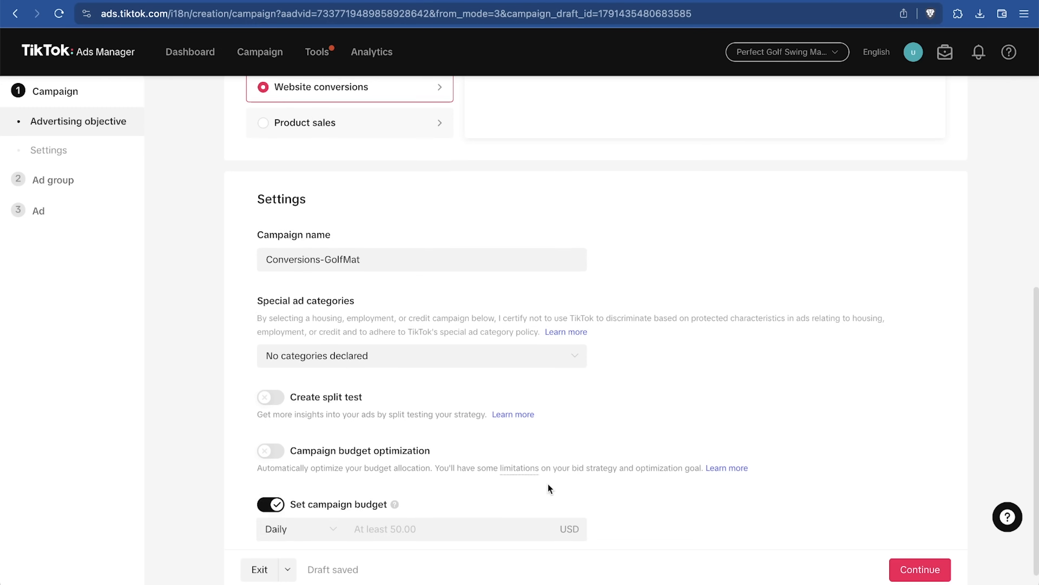
scroll(548, 483, "down", 1)
left_click(458, 502)
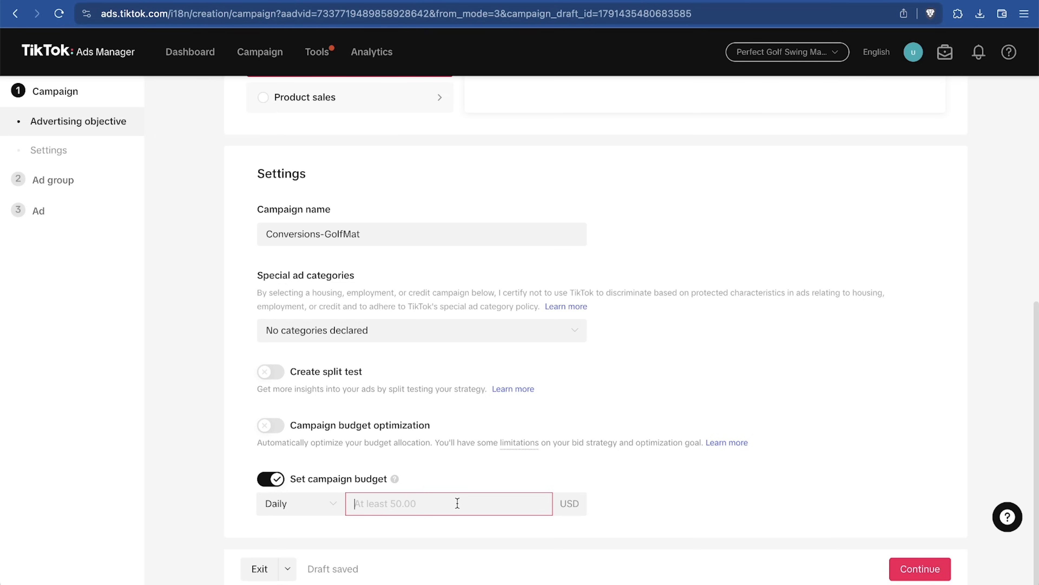
type("150")
left_click(918, 567)
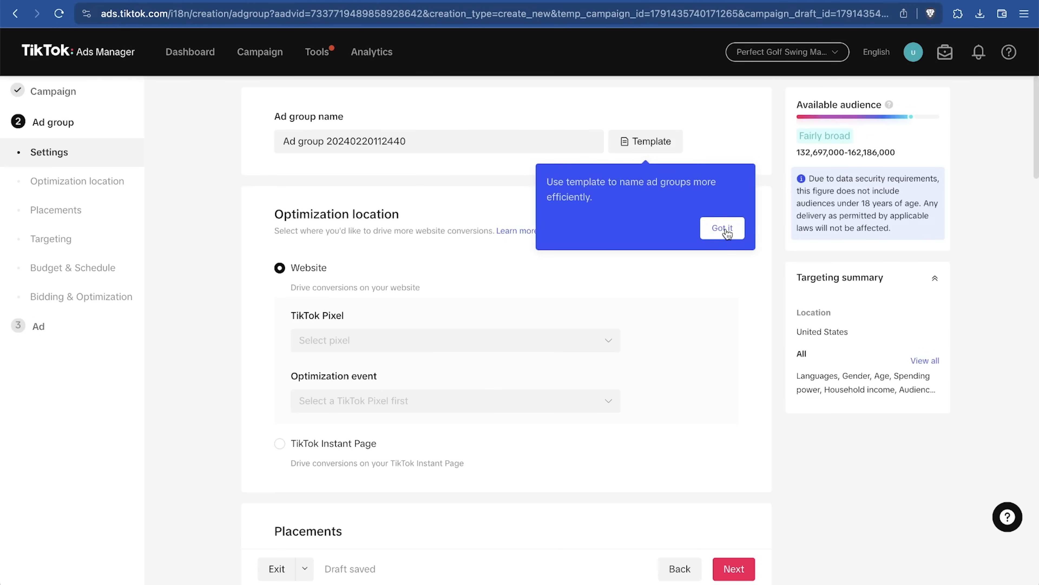
Dismiss the template tip and rename the ad group as "AdGroup-1"
left_click(723, 228)
left_click(450, 142)
type("aAd")
key("super+a")
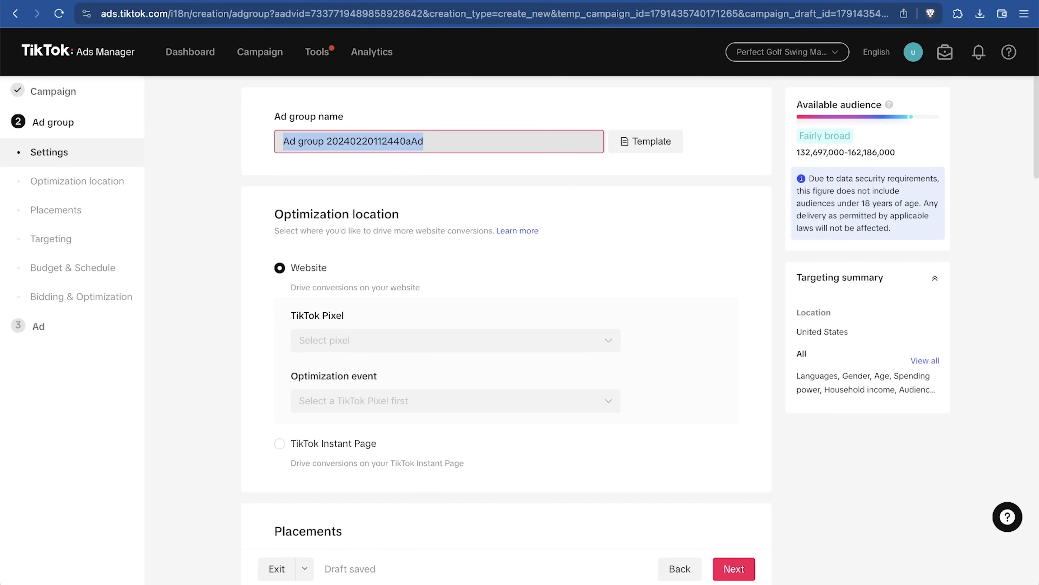
type("AdGroup-1")
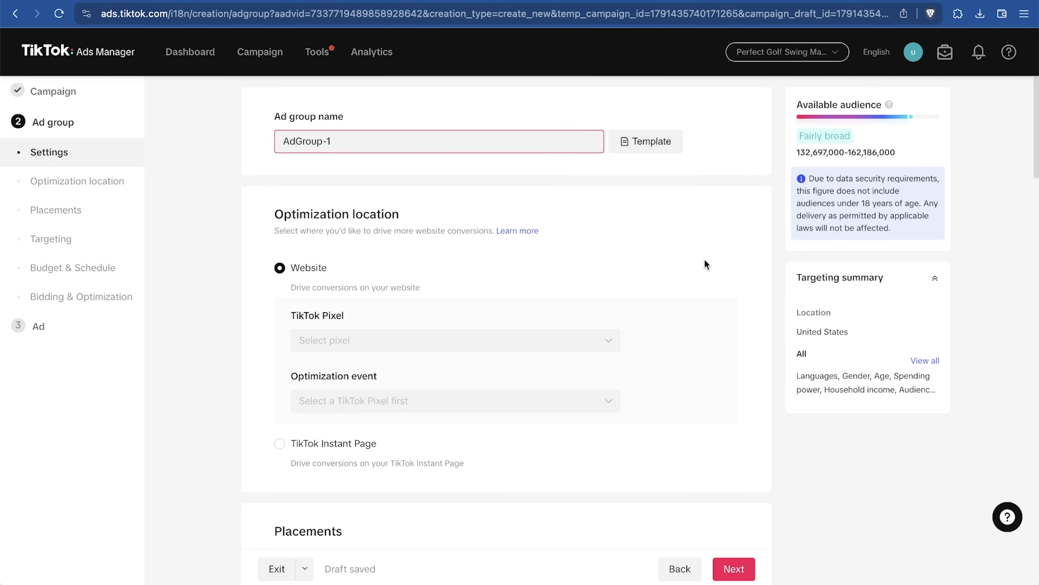
Check which pixels are available in the ad group's TikTok Pixel selection
scroll(704, 259, "down", 2)
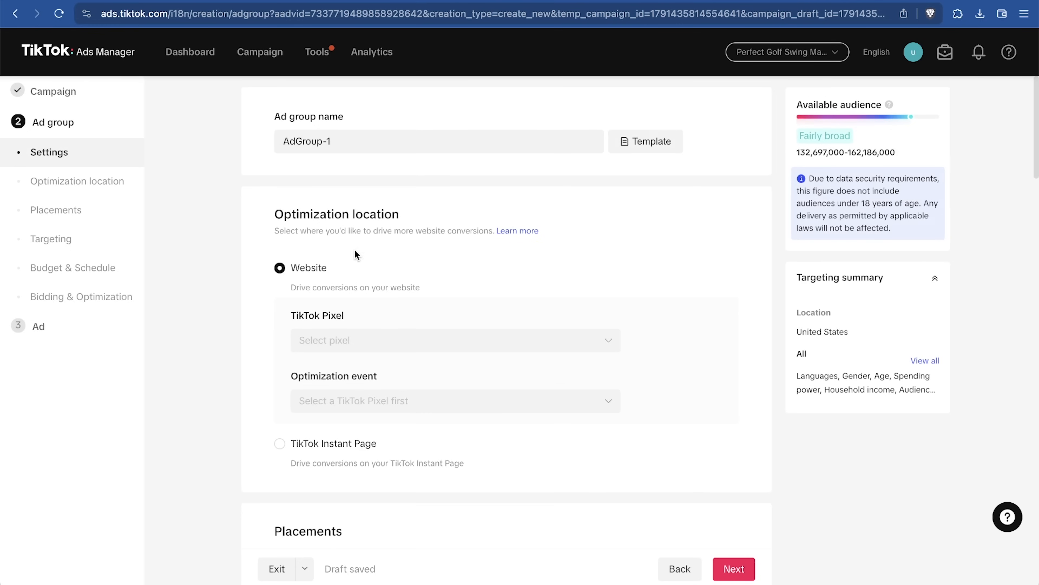
left_click(406, 343)
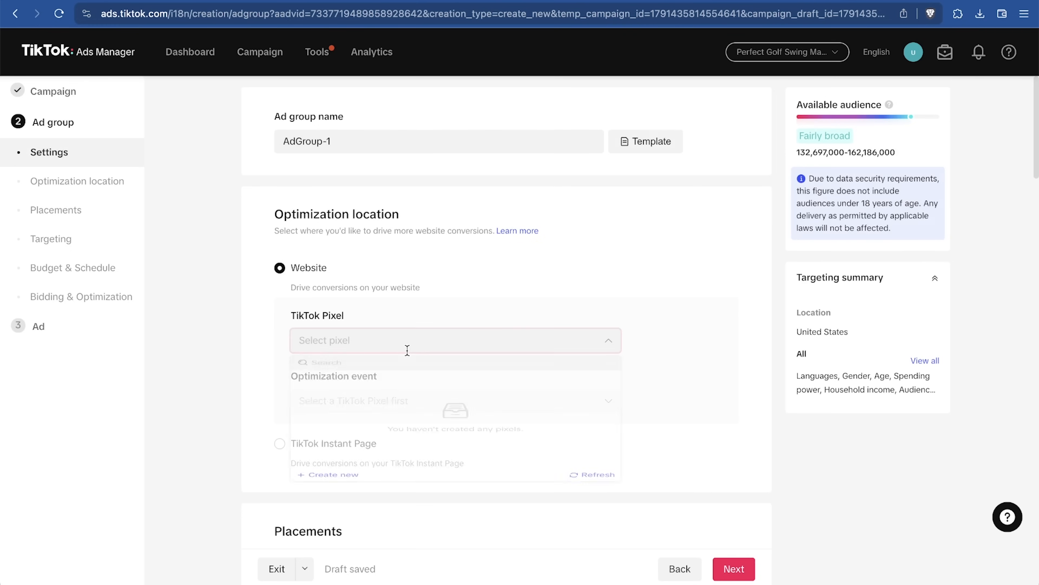
left_click(505, 313)
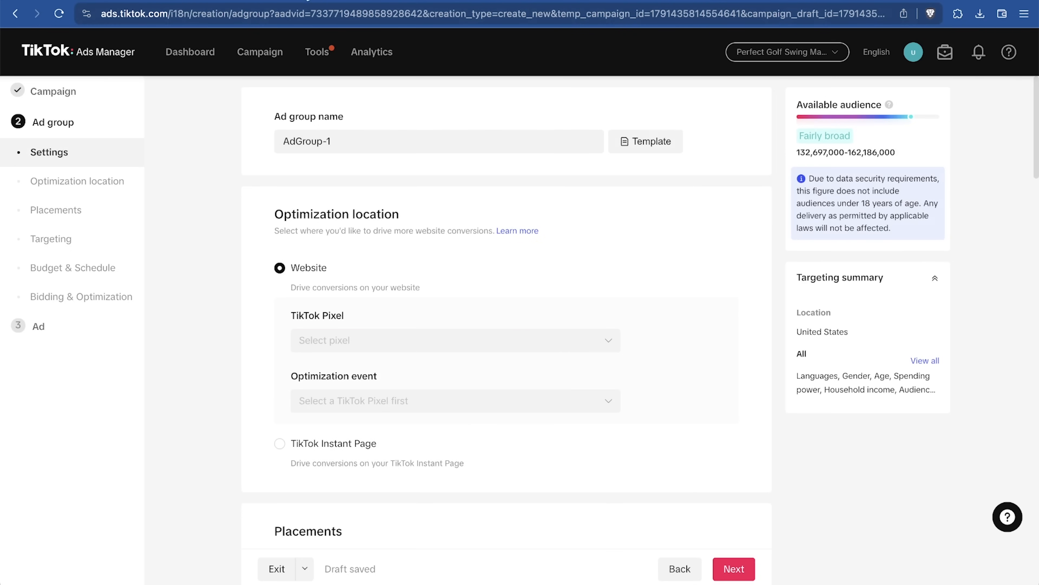
Switch to the Shopify admin, reload it, and start the TikTok Marketing setup from the TikTok sales channel
left_click(311, 0)
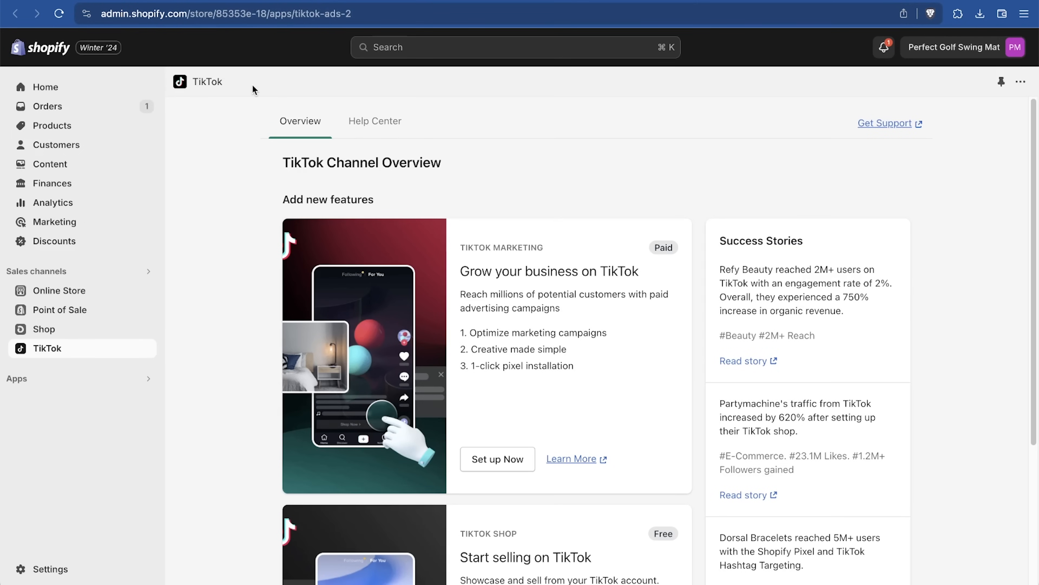
left_click(166, 0)
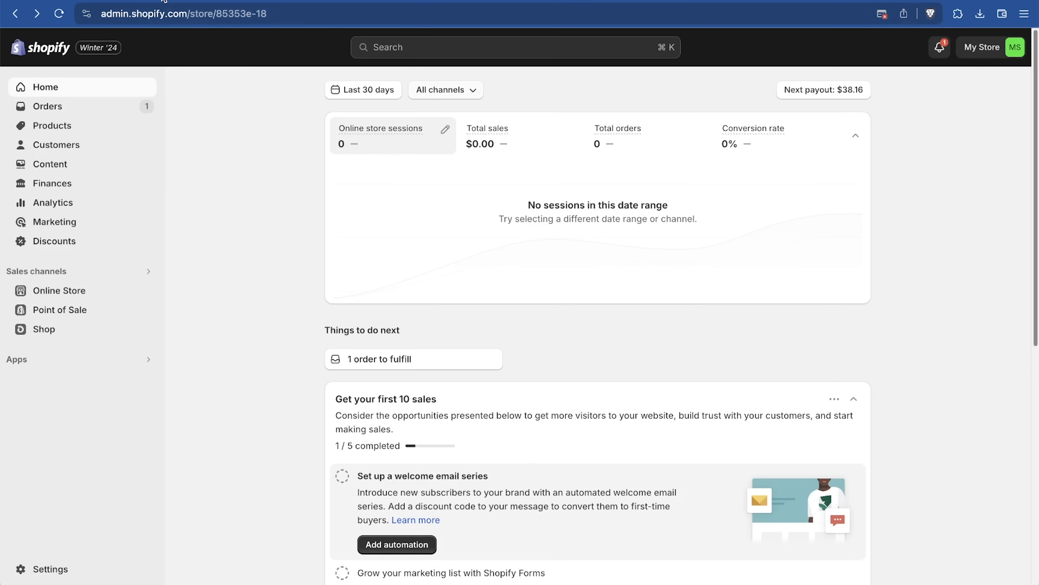
left_click(58, 13)
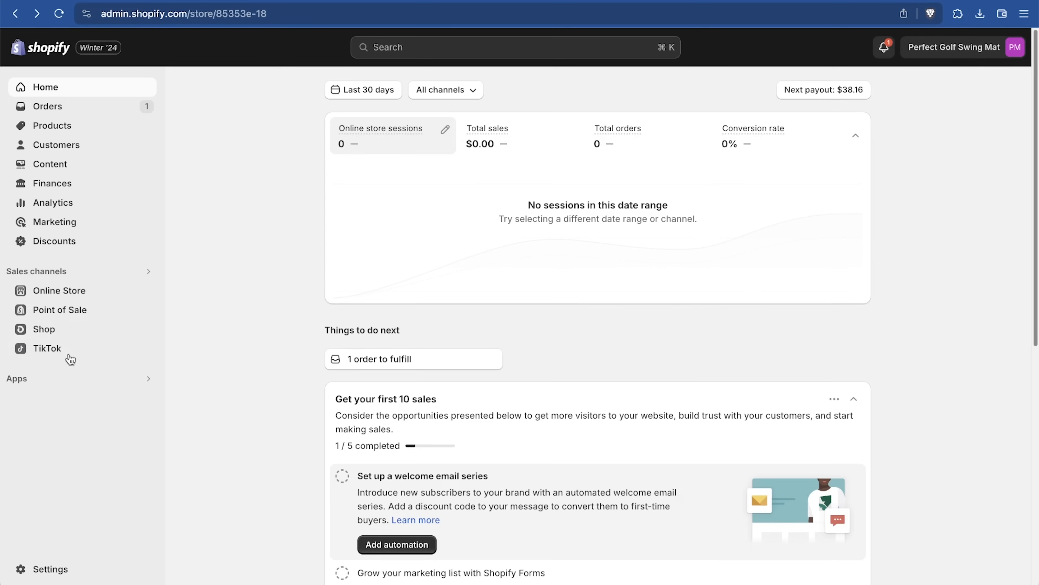
left_click(52, 353)
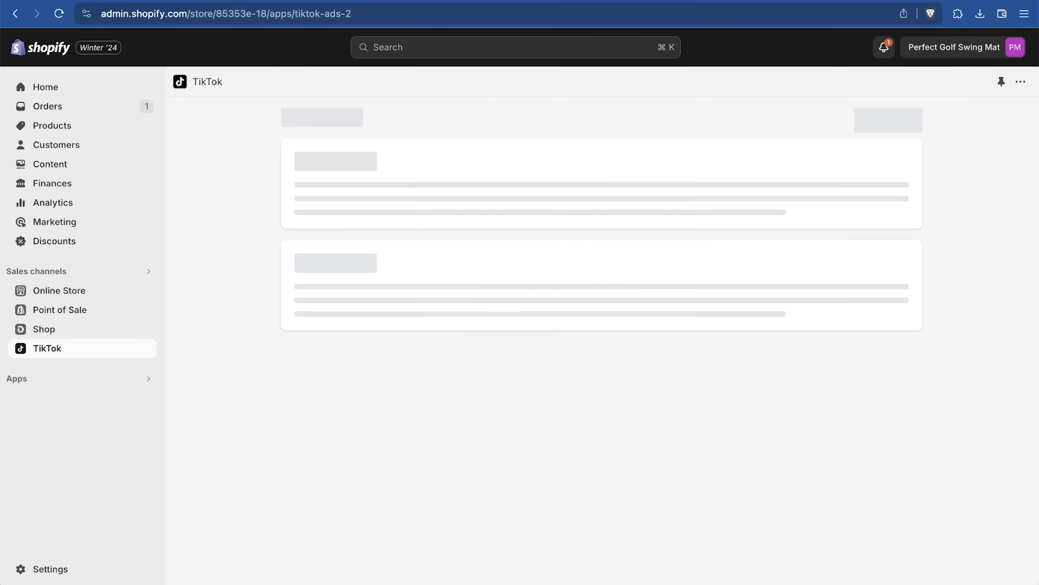
scroll(657, 277, "down", 3)
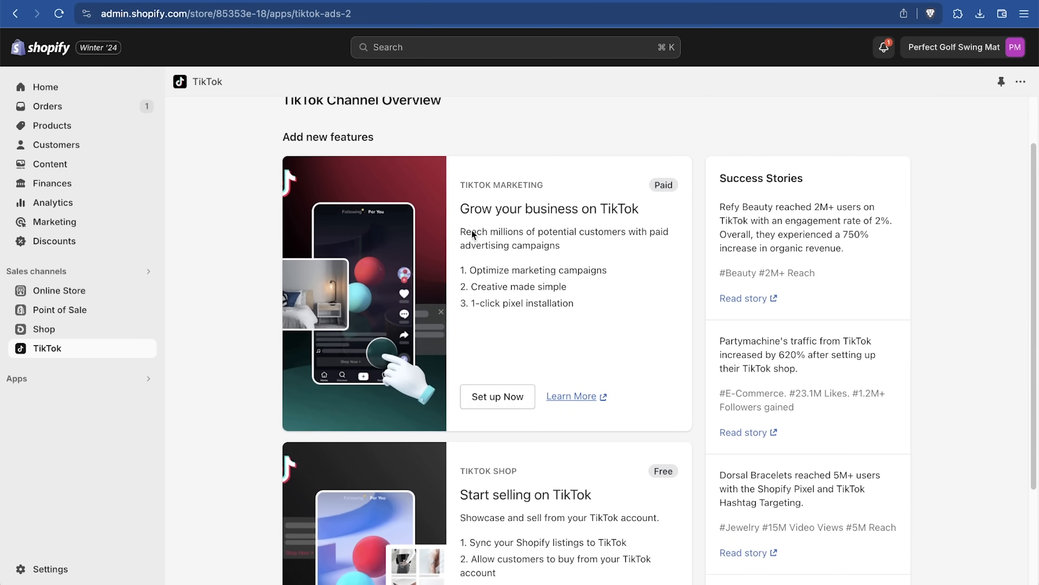
scroll(630, 334, "down", 6)
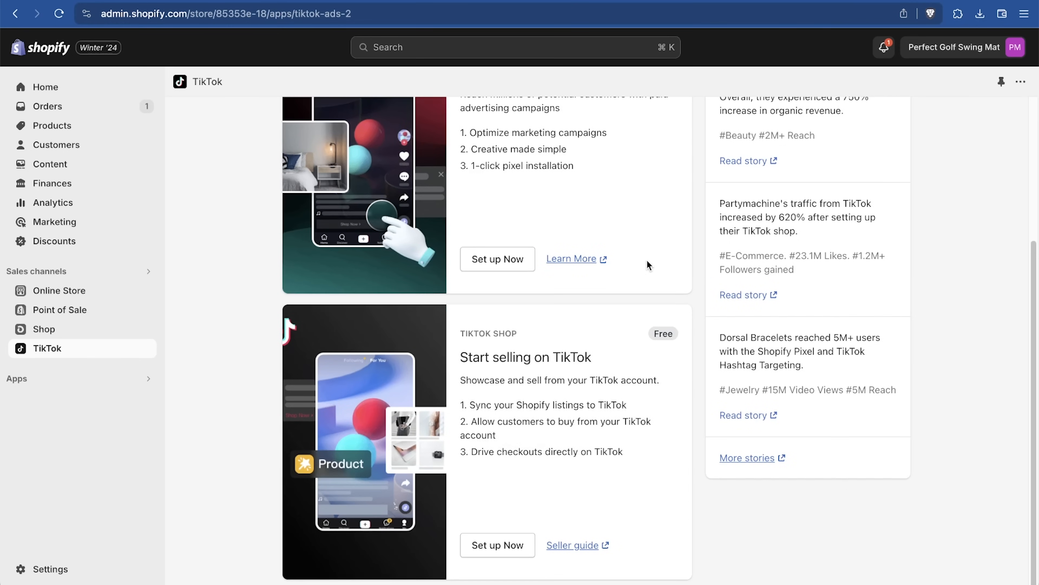
scroll(647, 262, "up", 5)
left_click(484, 384)
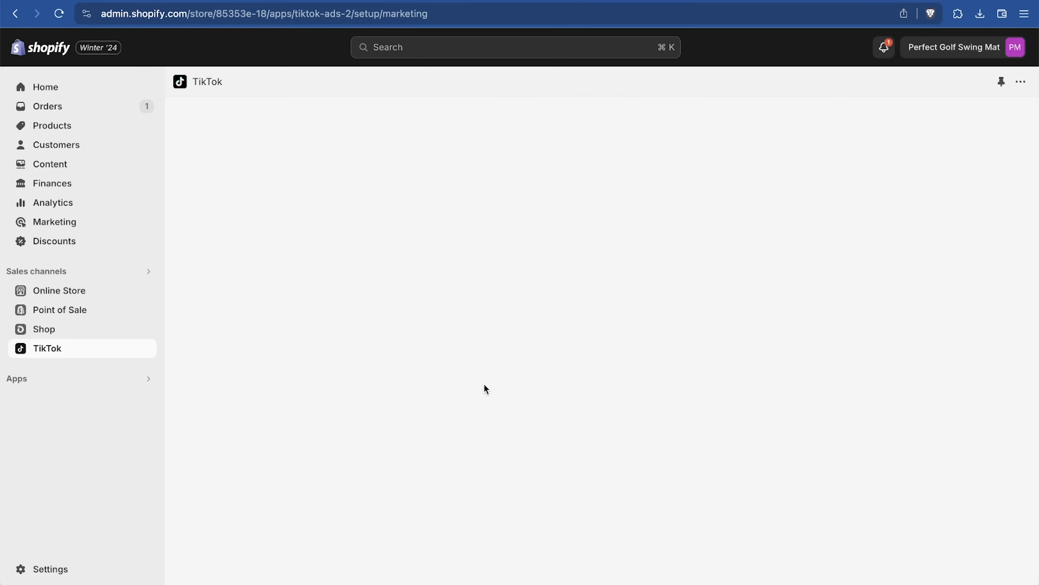
Connect the TikTok For Business account, let Shopify create a Business Center account, and connect the TikTok Ads Manager account
left_click(755, 257)
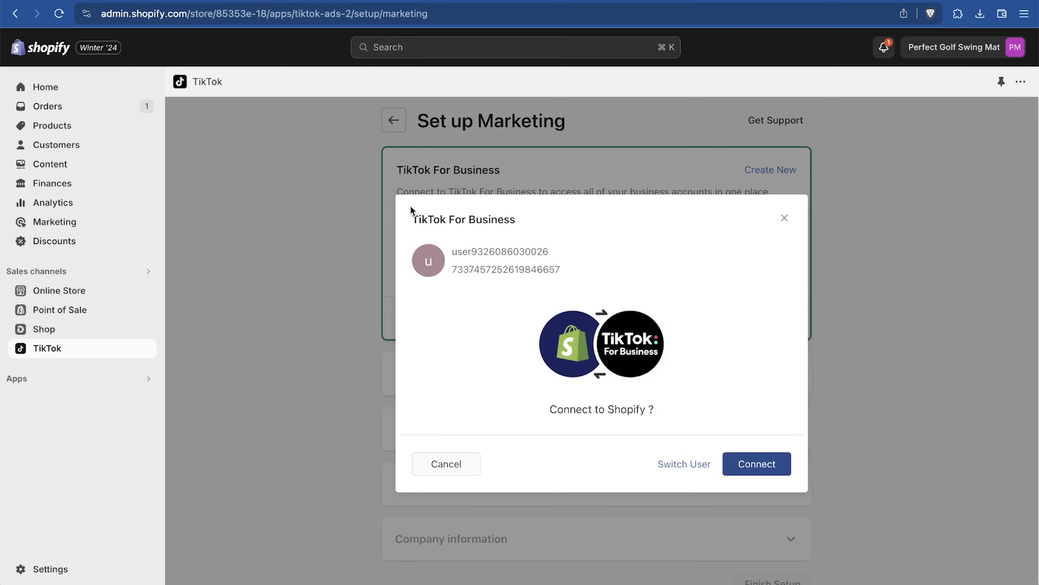
left_click(769, 465)
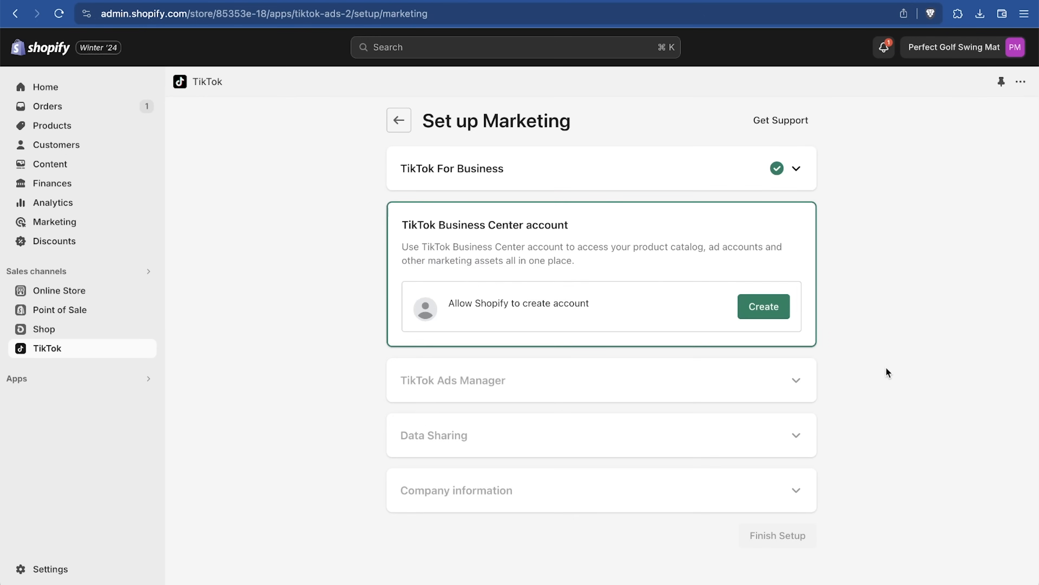
left_click(776, 313)
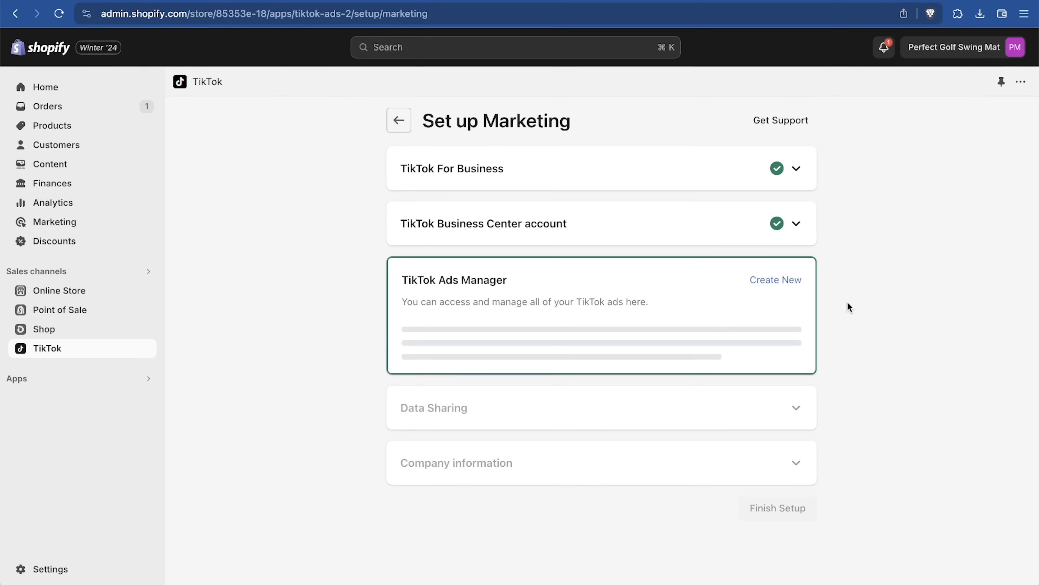
left_click(768, 357)
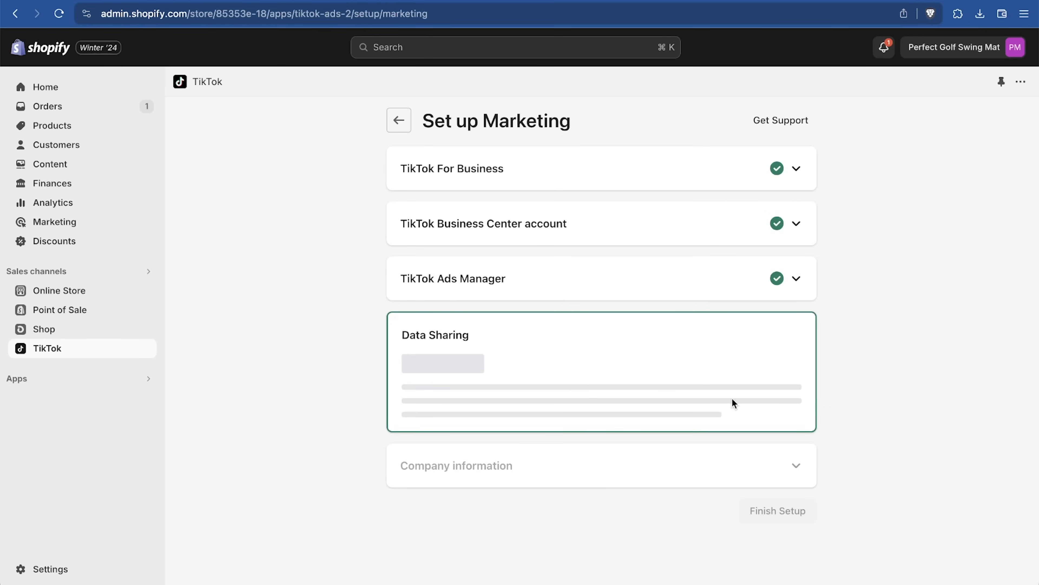
Confirm Maximum data sharing with the TikTok Pixel for Shopify and finish the marketing setup
scroll(783, 396, "down", 6)
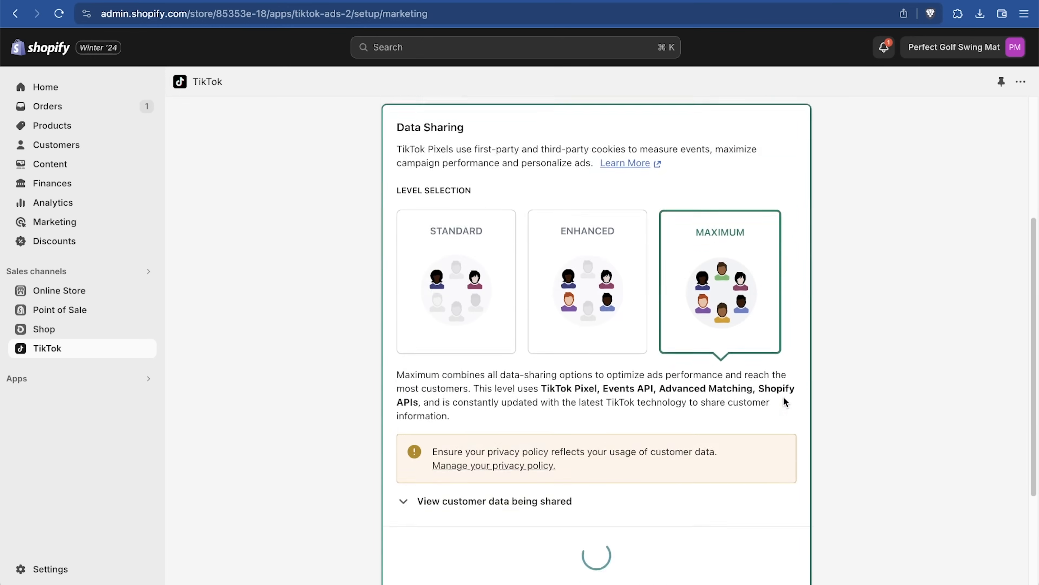
scroll(764, 407, "down", 2)
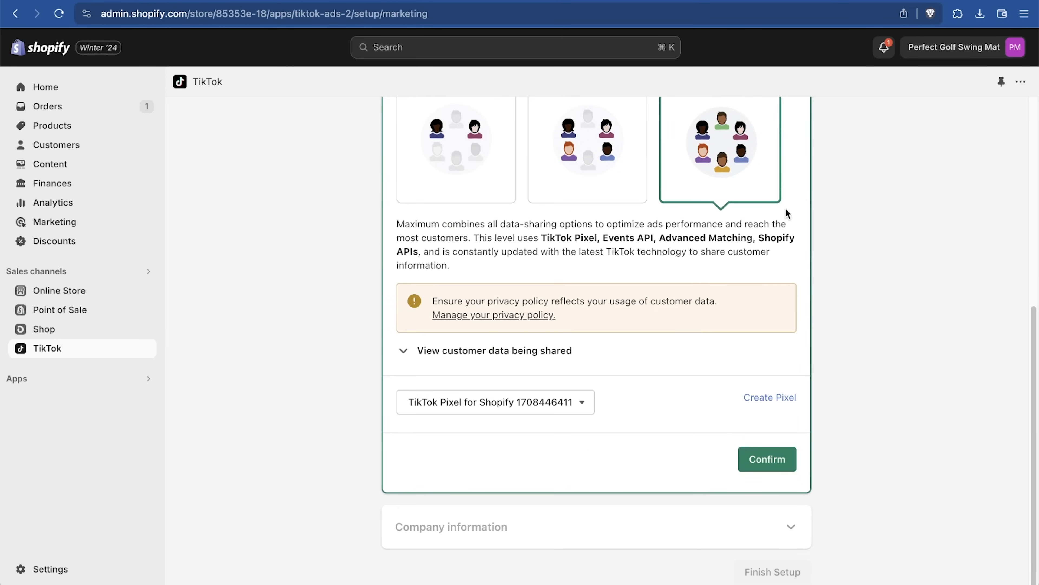
left_click(771, 461)
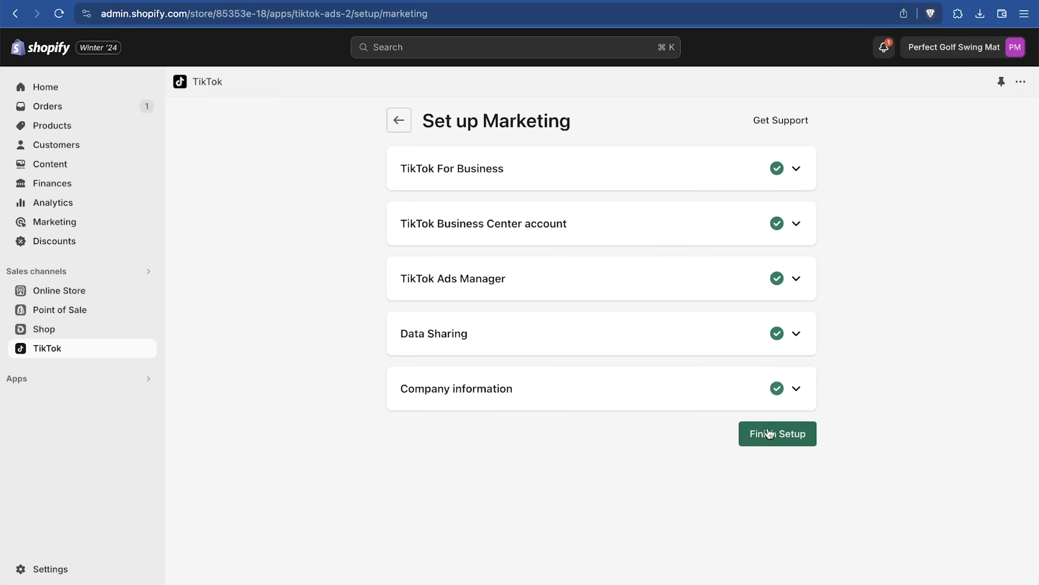
left_click(777, 434)
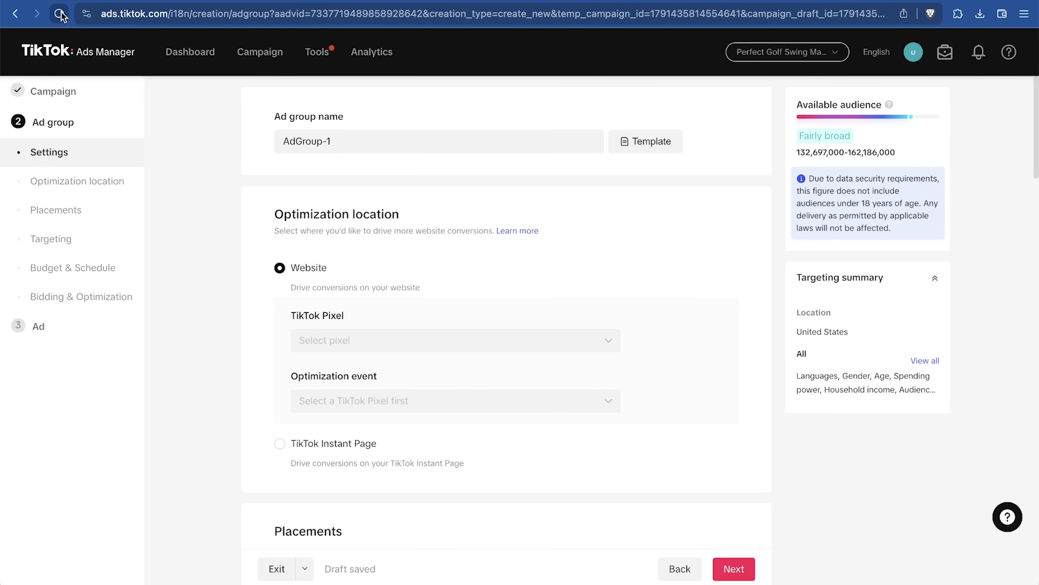
Reload the ad group page in TikTok Ads Manager and choose the TikTok Pixel for Shopify as its pixel
left_click(60, 14)
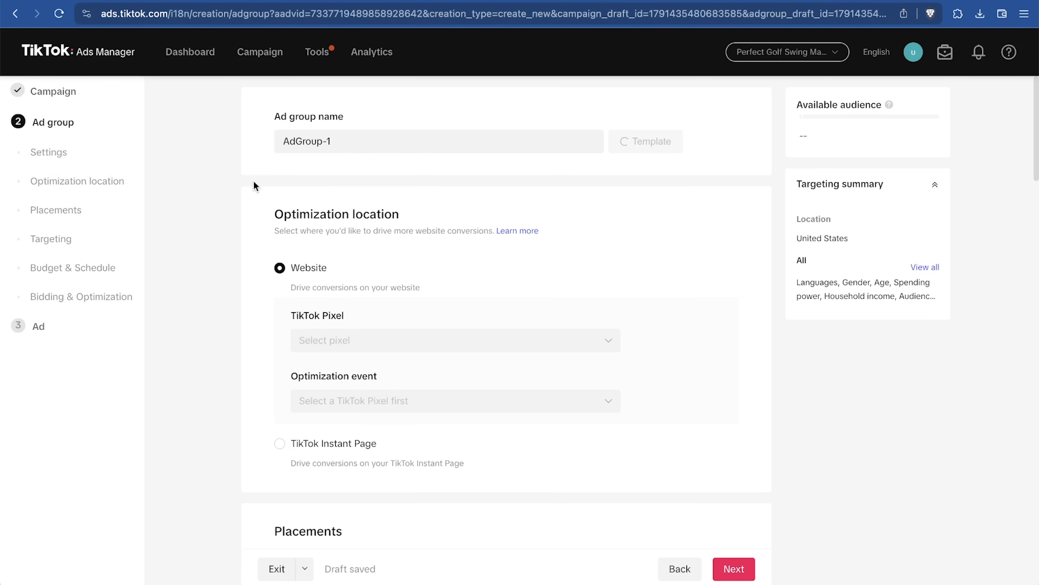
left_click(598, 339)
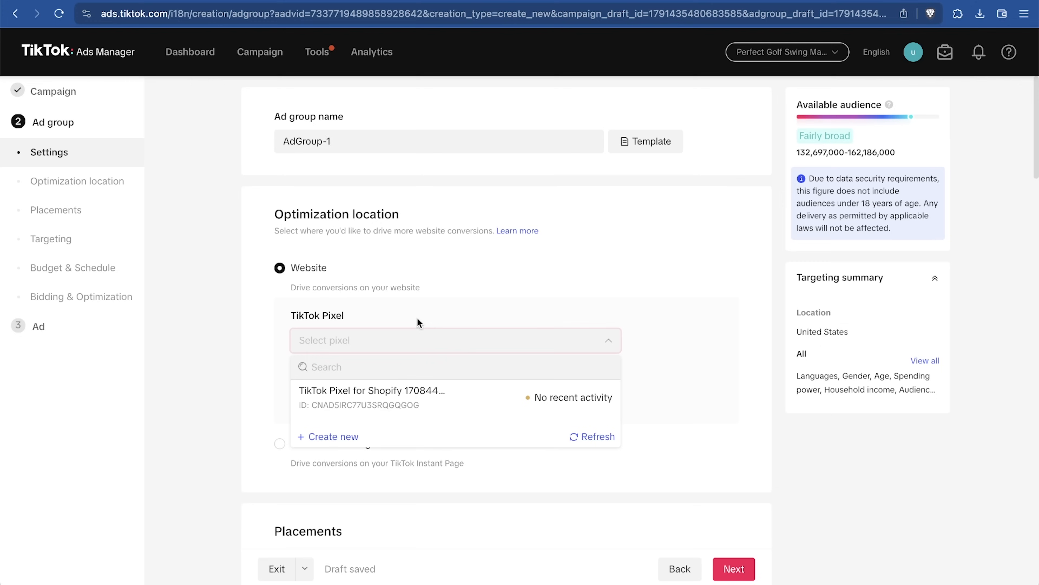
left_click(402, 405)
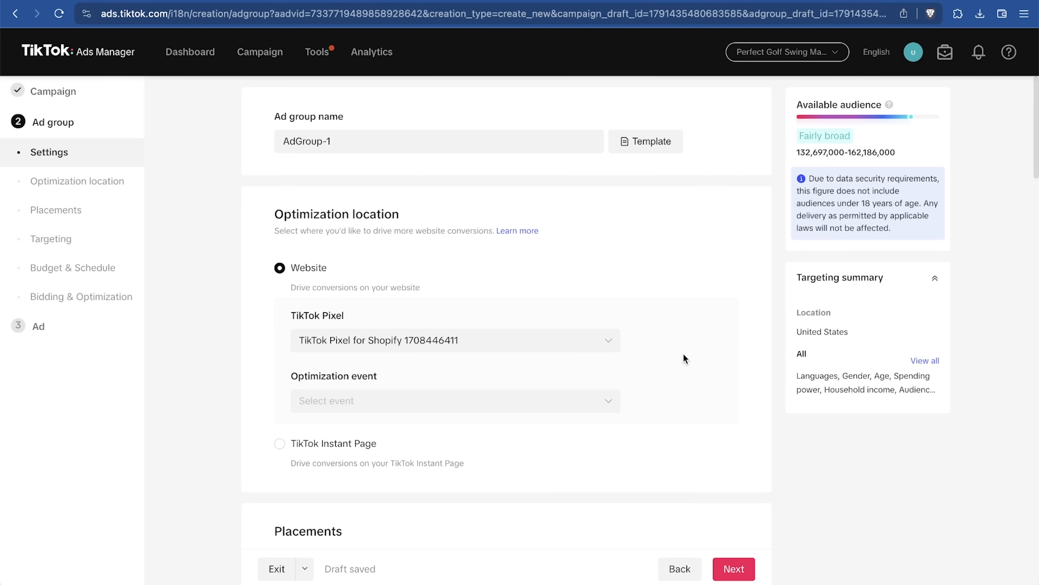
Switch the ad group to manually selected placements and exclude Global App Bundle and Pangle, keeping only TikTok
scroll(683, 354, "down", 3)
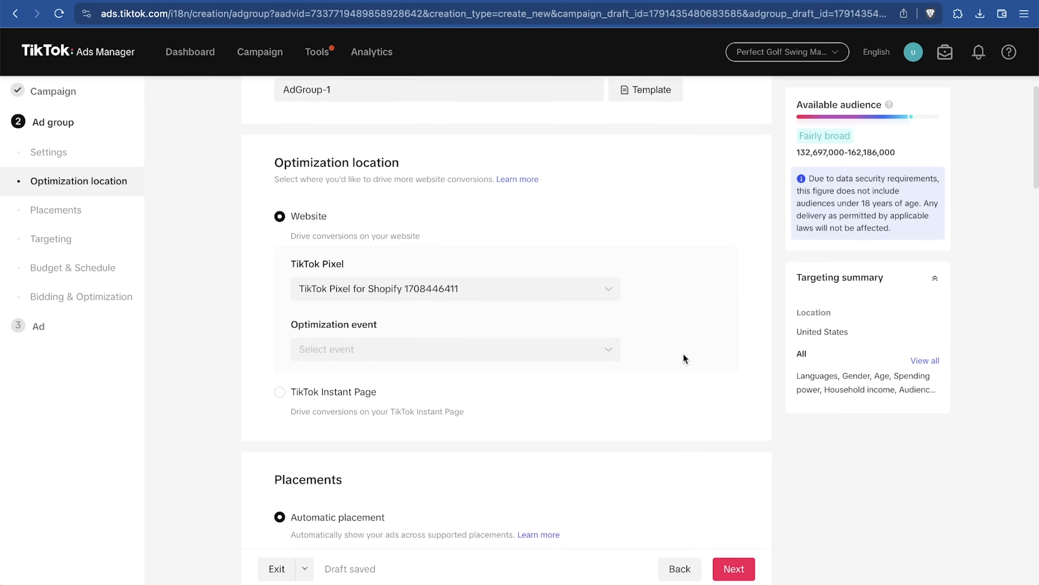
scroll(683, 358, "down", 4)
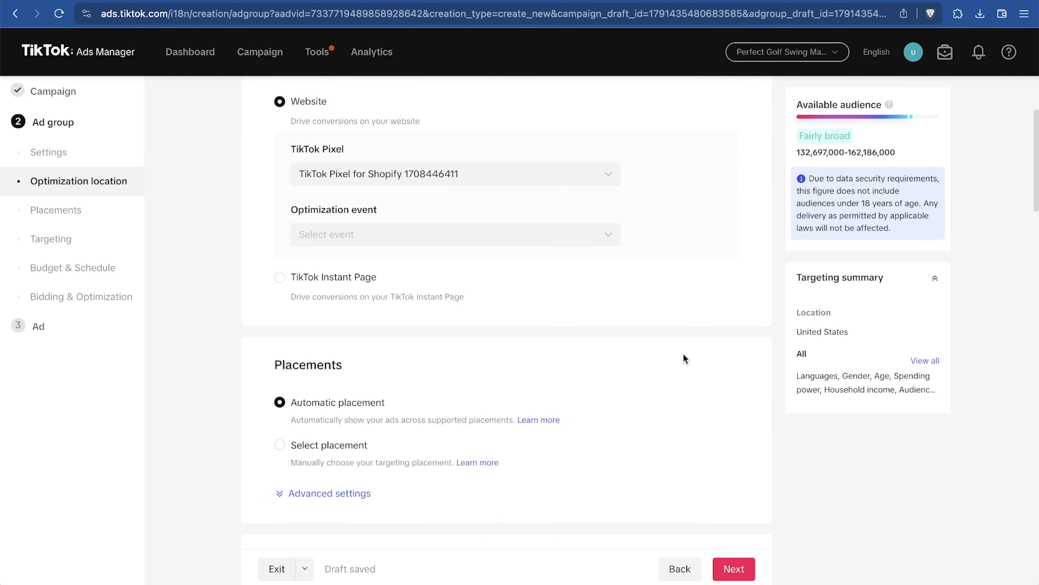
scroll(684, 354, "down", 4)
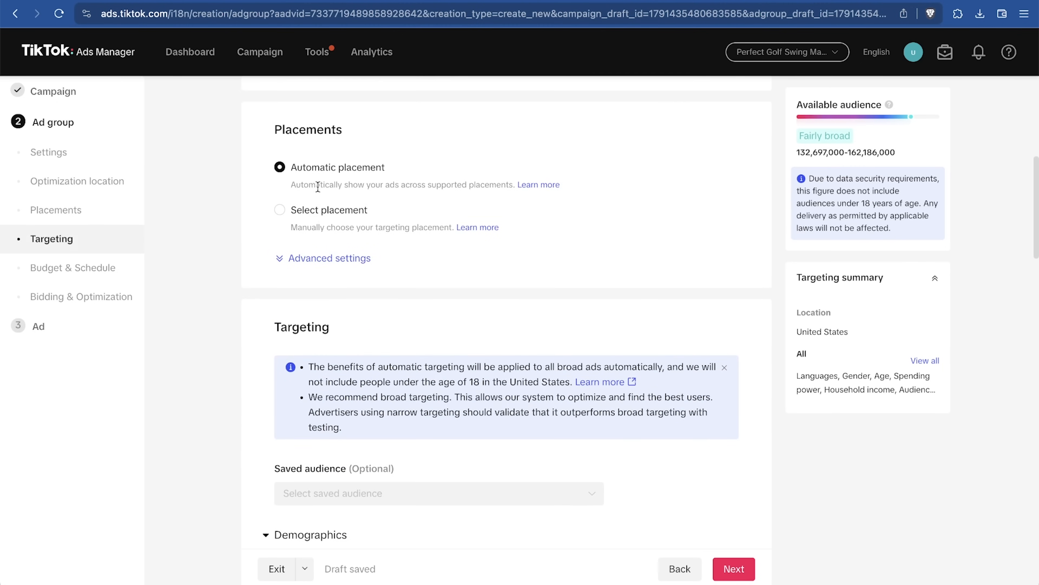
left_click(279, 210)
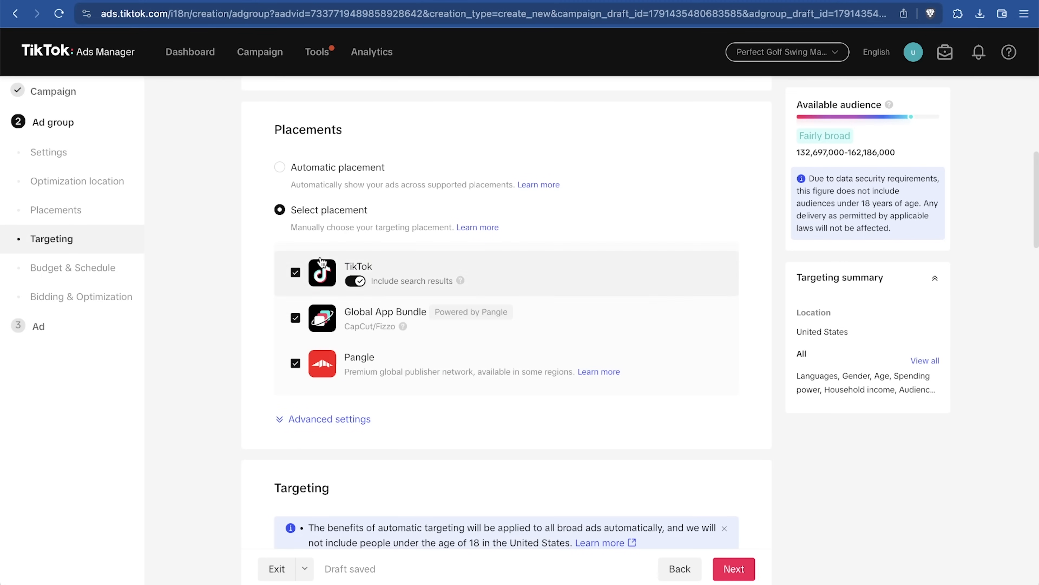
left_click(295, 318)
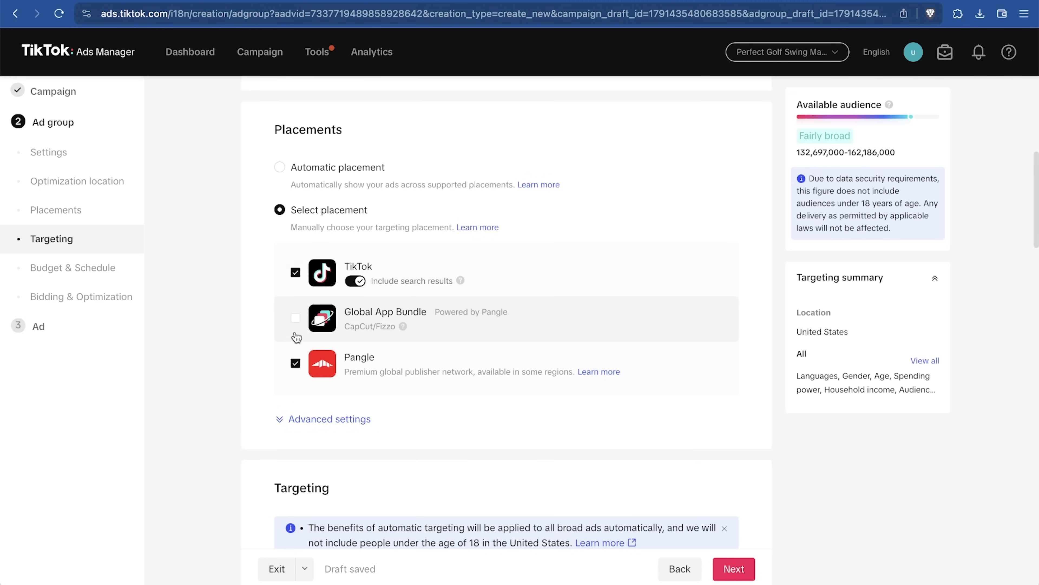
left_click(296, 363)
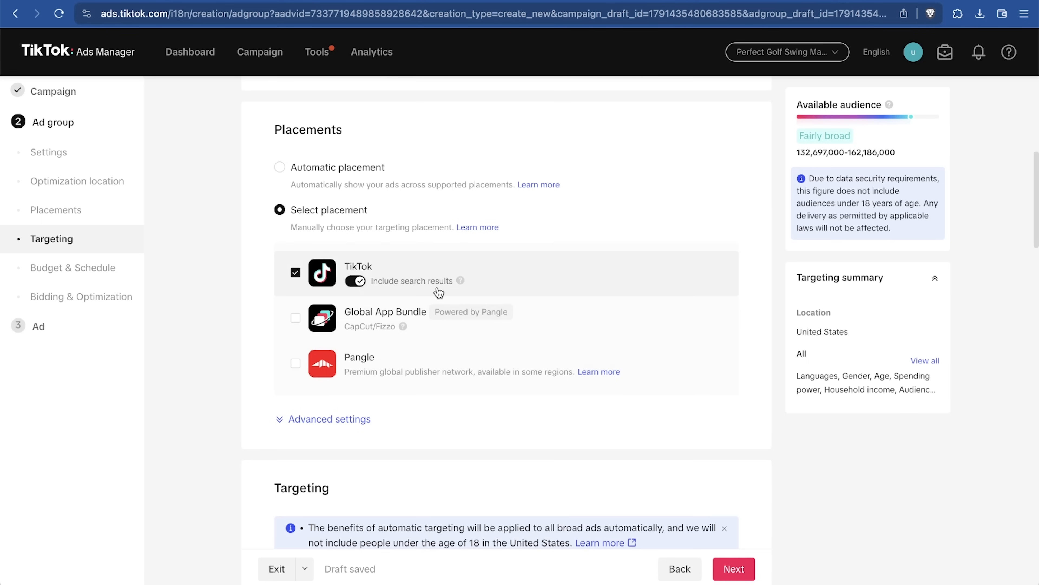
mouse_move(462, 286)
Compare the available audience for male and female gender targeting, and set the gender back to All
scroll(599, 300, "down", 8)
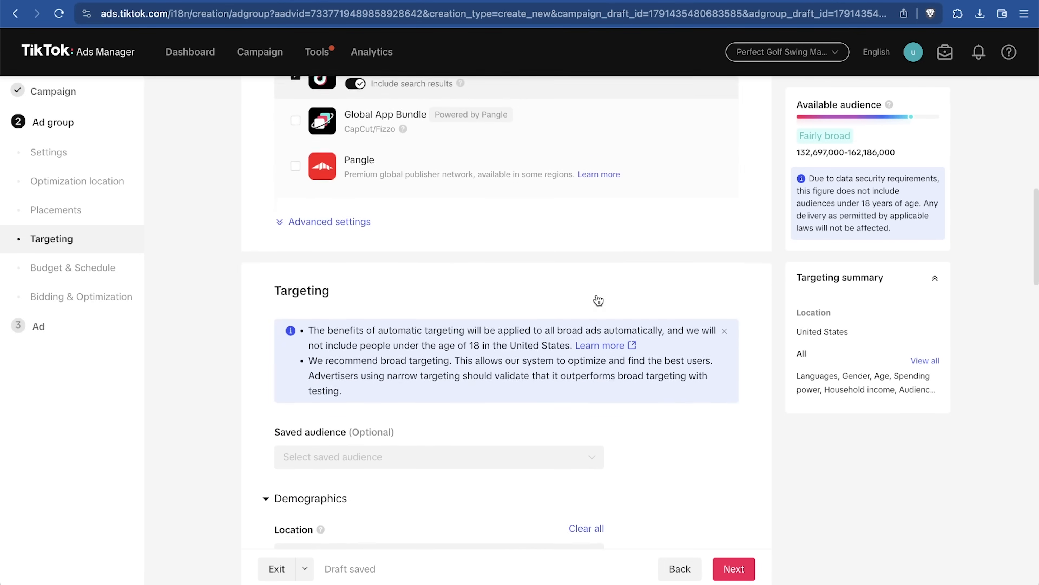
scroll(598, 296, "down", 1)
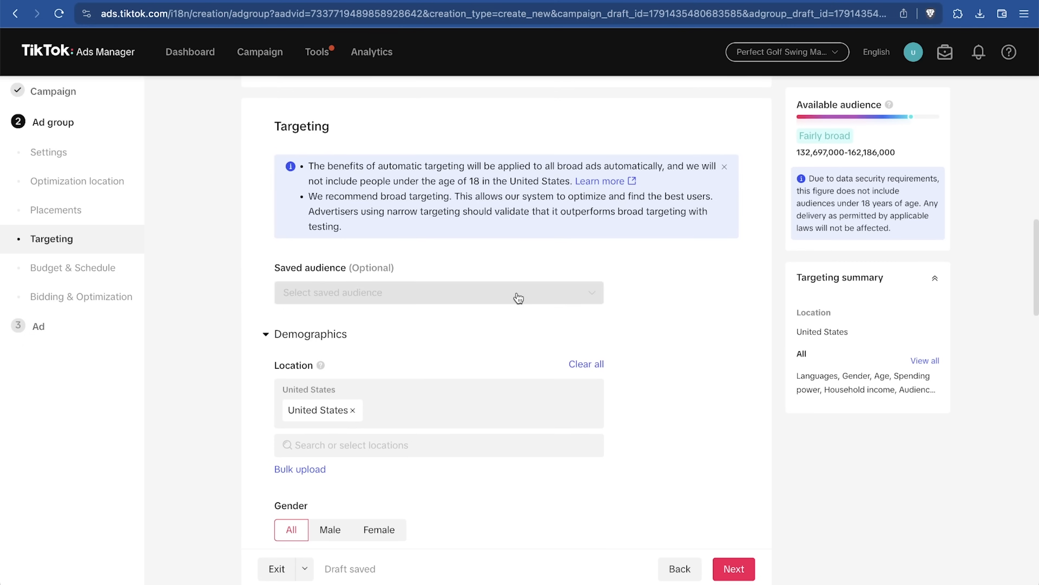
scroll(600, 350, "down", 5)
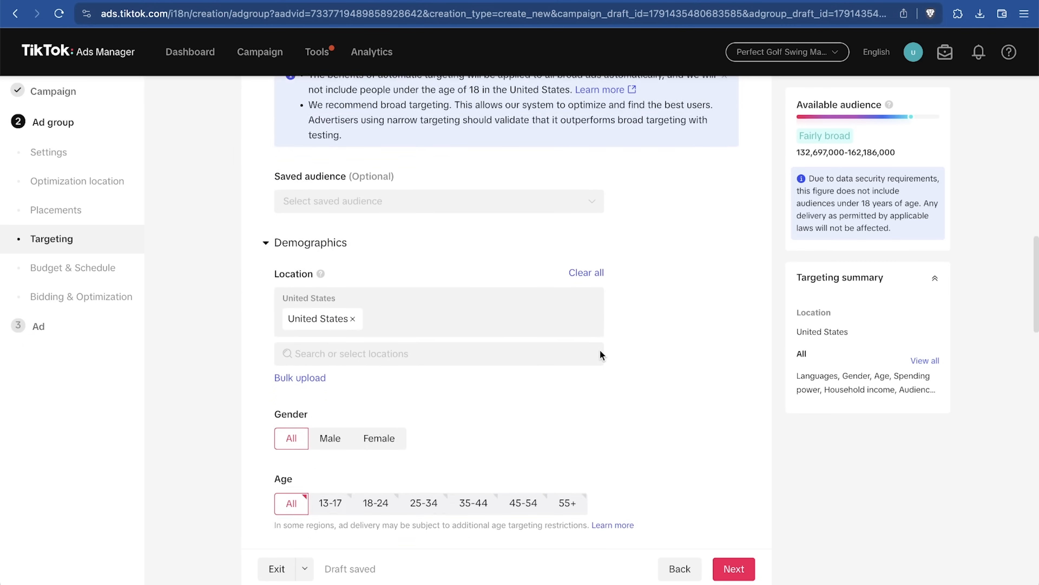
scroll(727, 346, "down", 2)
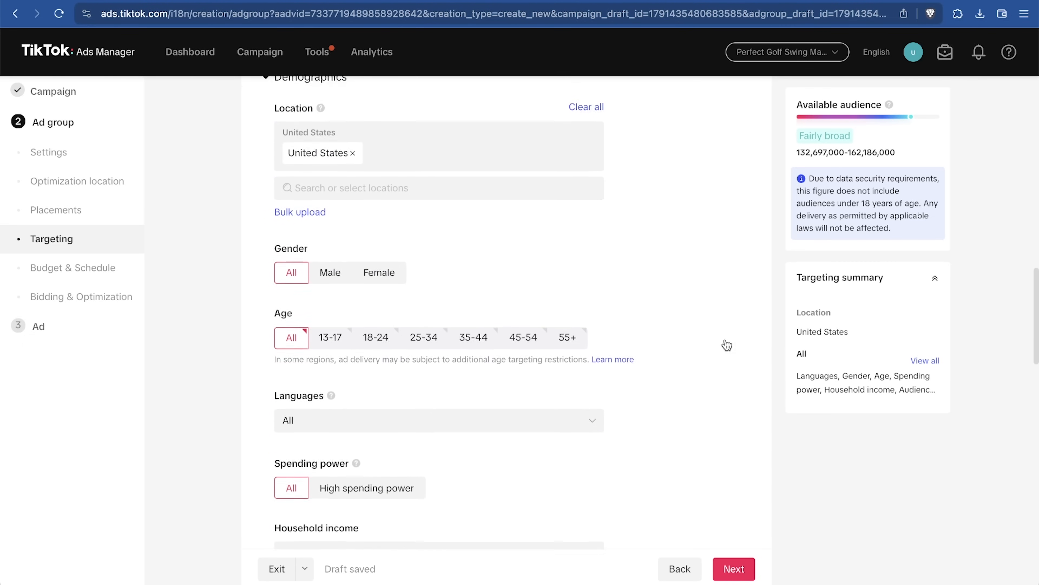
scroll(724, 343, "up", 2)
left_click(321, 312)
left_click(395, 311)
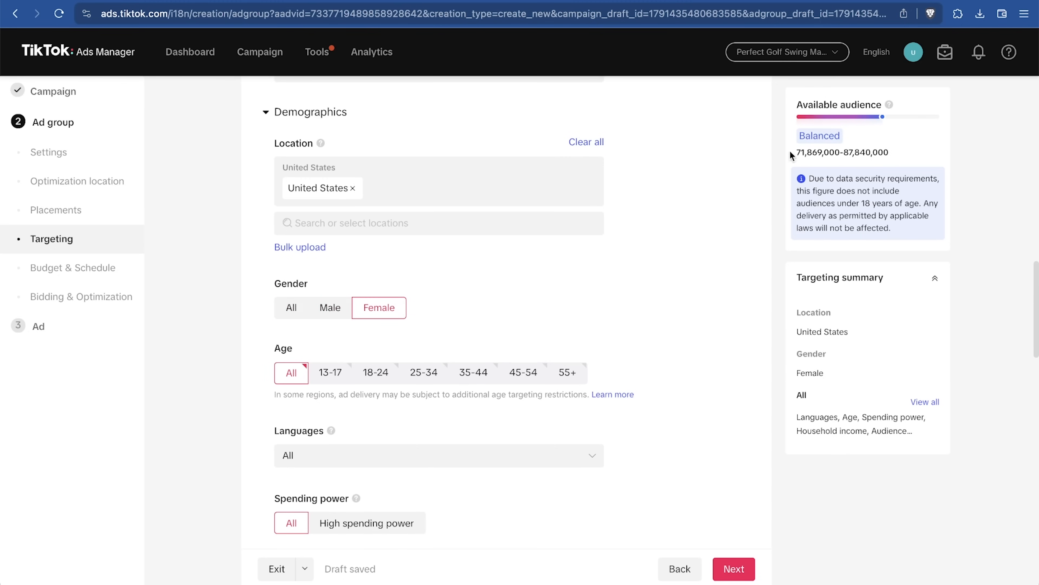
left_click(327, 316)
left_click(369, 316)
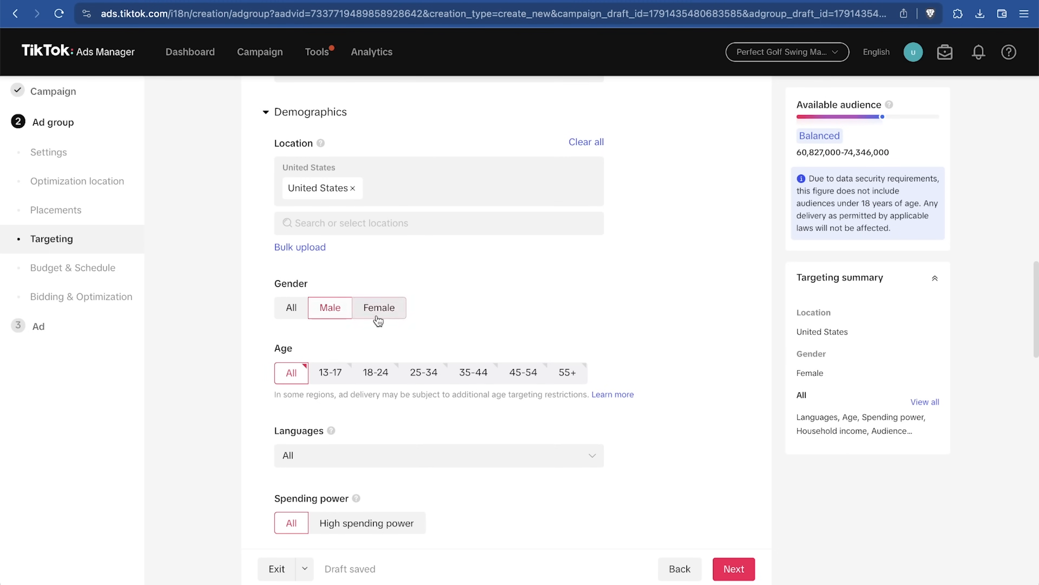
left_click(286, 316)
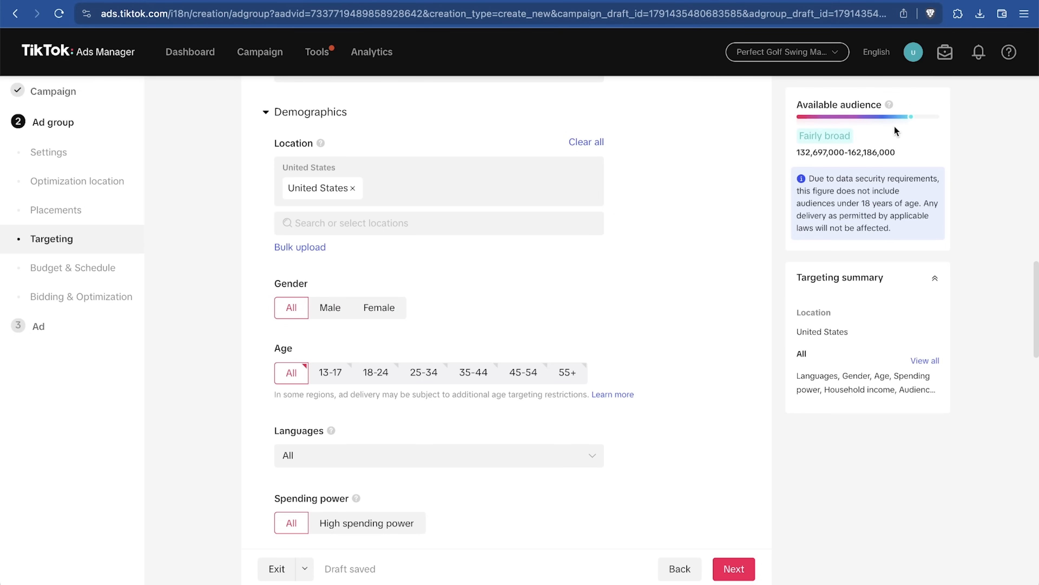
scroll(711, 257, "down", 3)
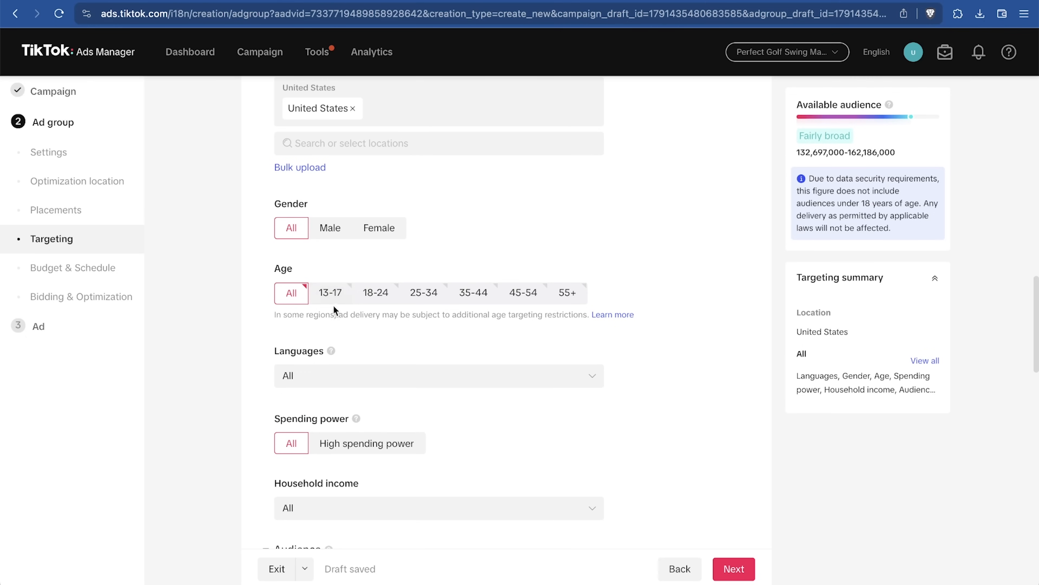
Limit the ad group's age targeting to 18-24, 25-34, 35-44, 45-54 and 55+
left_click(373, 296)
left_click(424, 296)
left_click(475, 297)
left_click(527, 297)
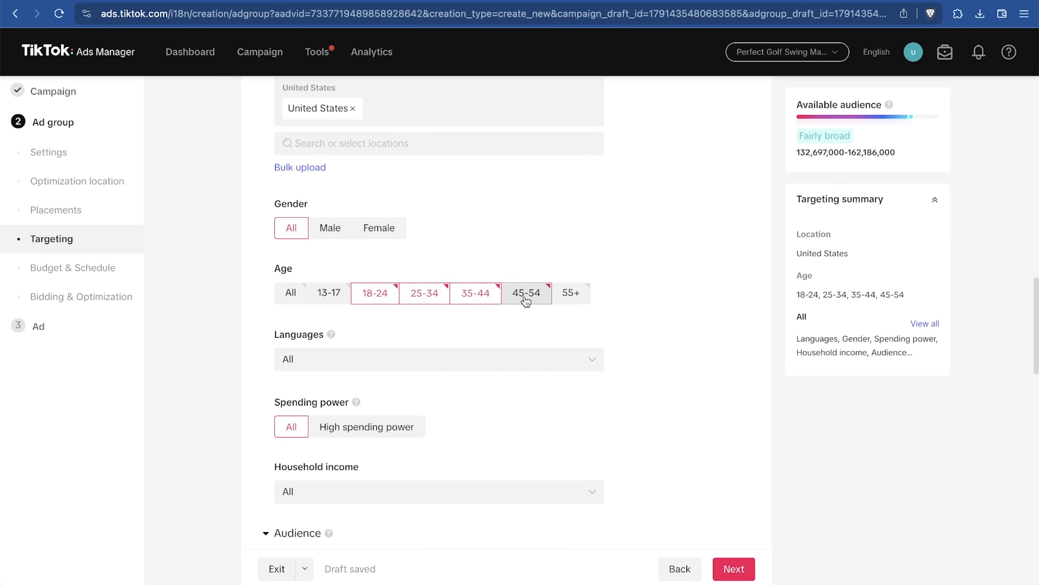
left_click(572, 298)
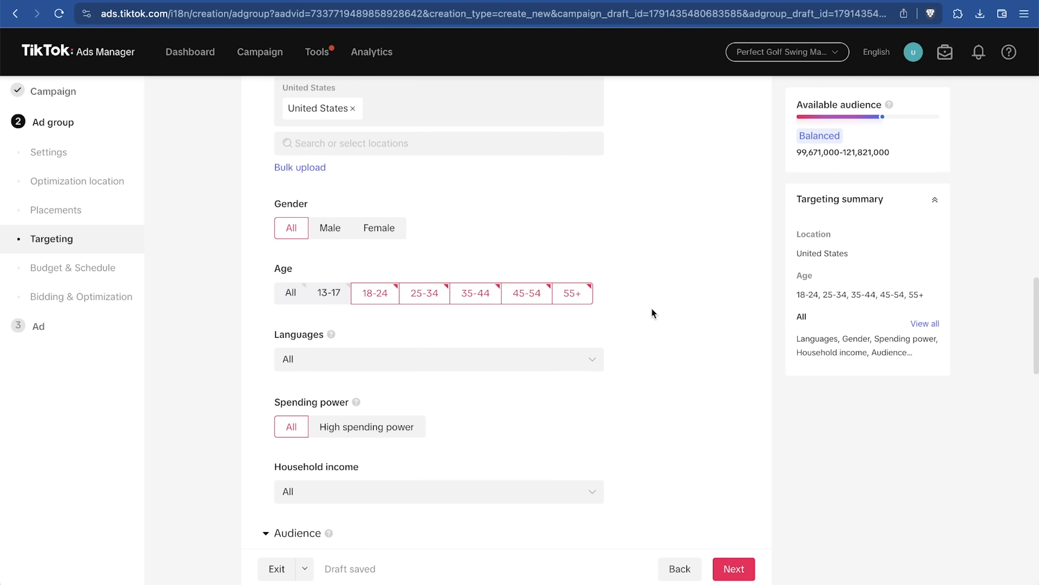
scroll(664, 311, "down", 3)
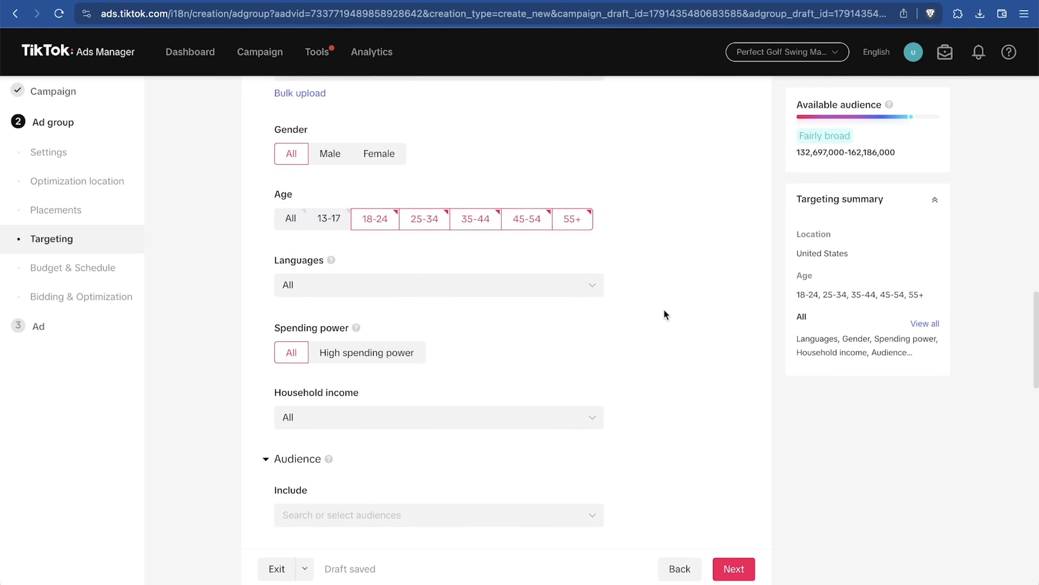
Restrict the targeting to High spending power, and view the household income and included audience options without changing them
left_click(382, 289)
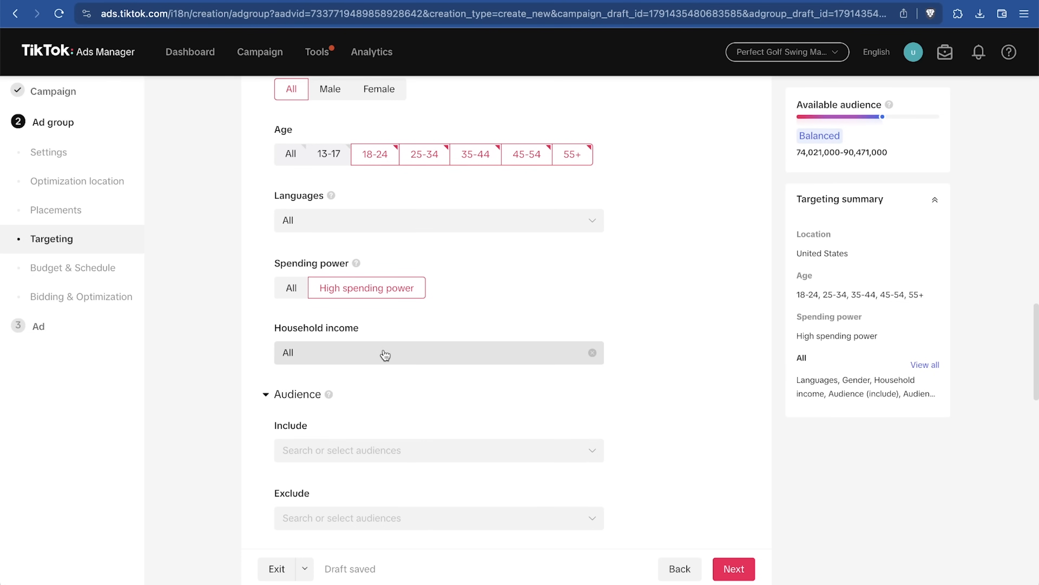
left_click(409, 351)
left_click(537, 306)
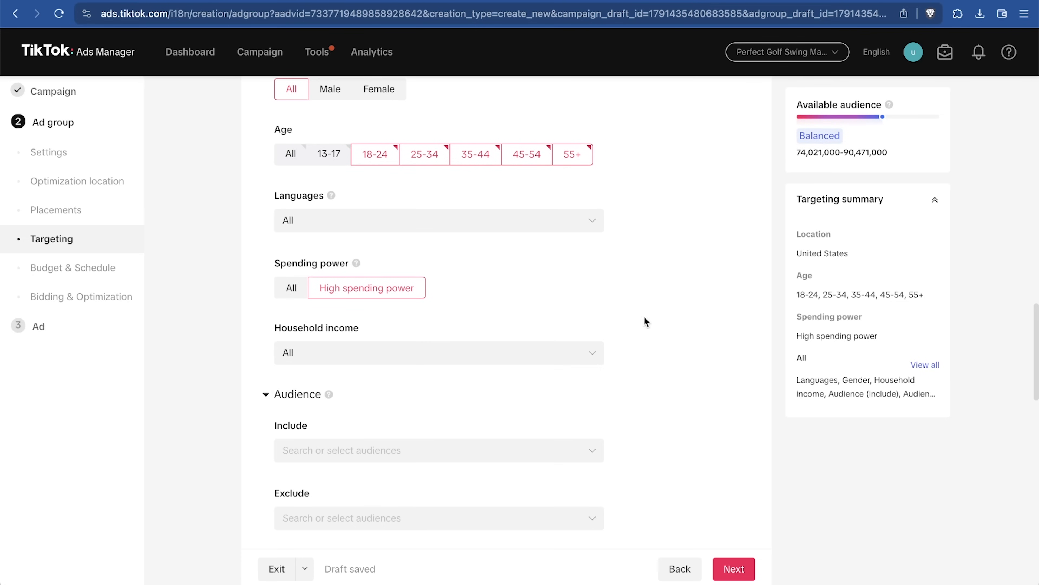
scroll(656, 360, "down", 2)
scroll(656, 364, "down", 2)
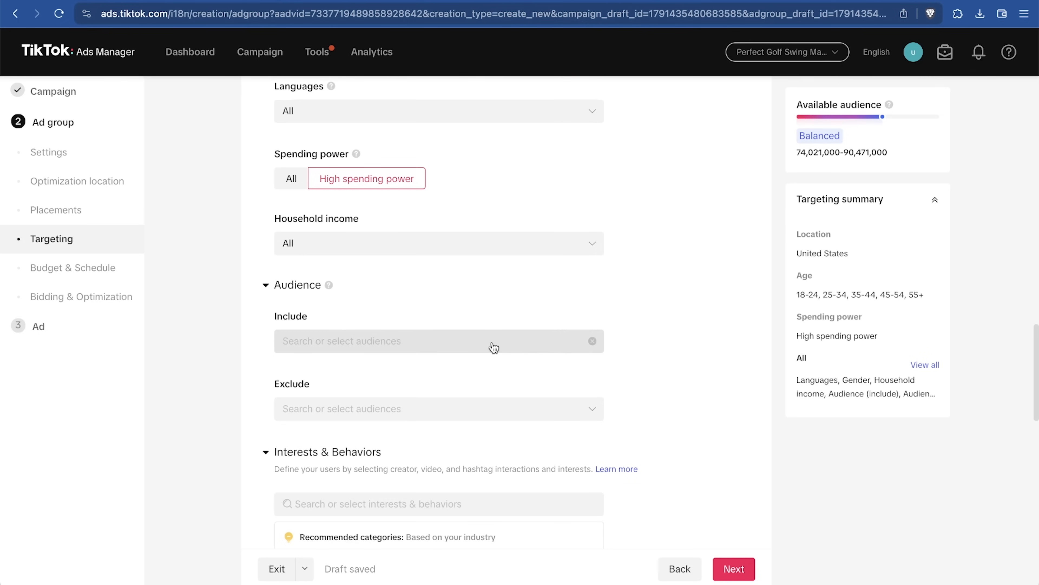
left_click(515, 343)
left_click(578, 302)
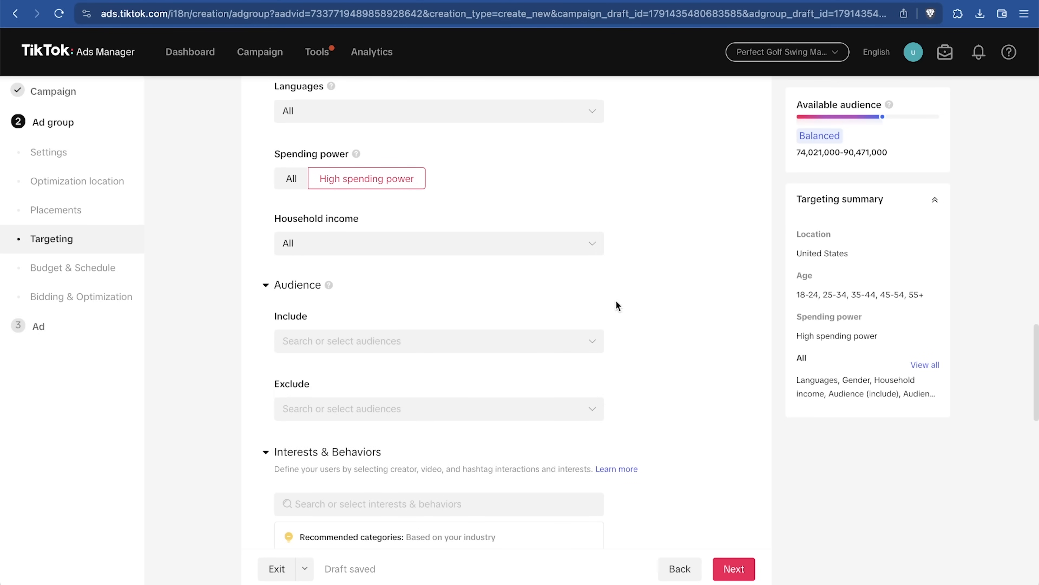
Search the interests and behaviors for "golf" and add the Golf interest to the targeting
scroll(619, 301, "down", 2)
scroll(619, 300, "down", 2)
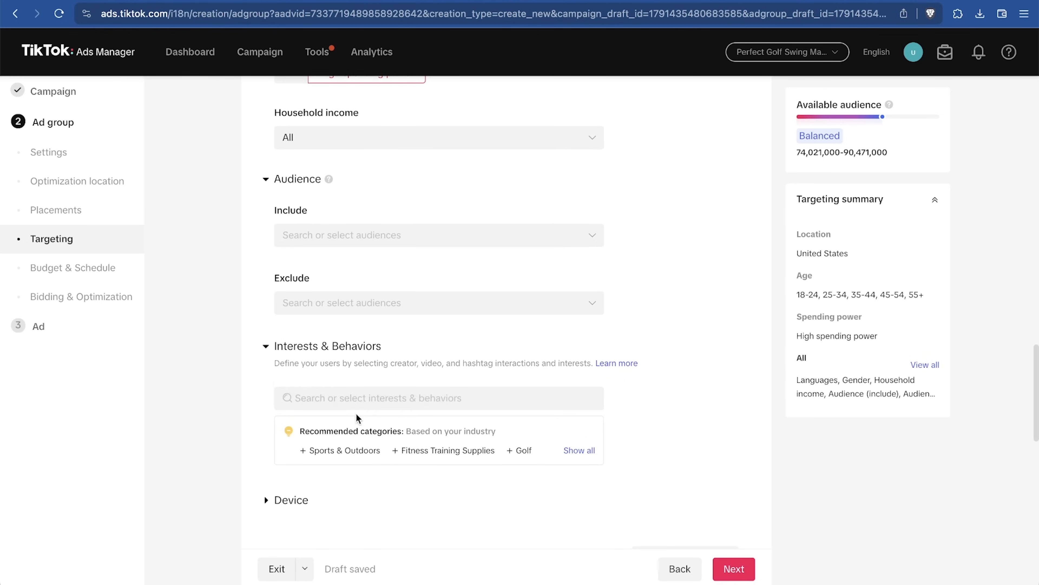
left_click(479, 401)
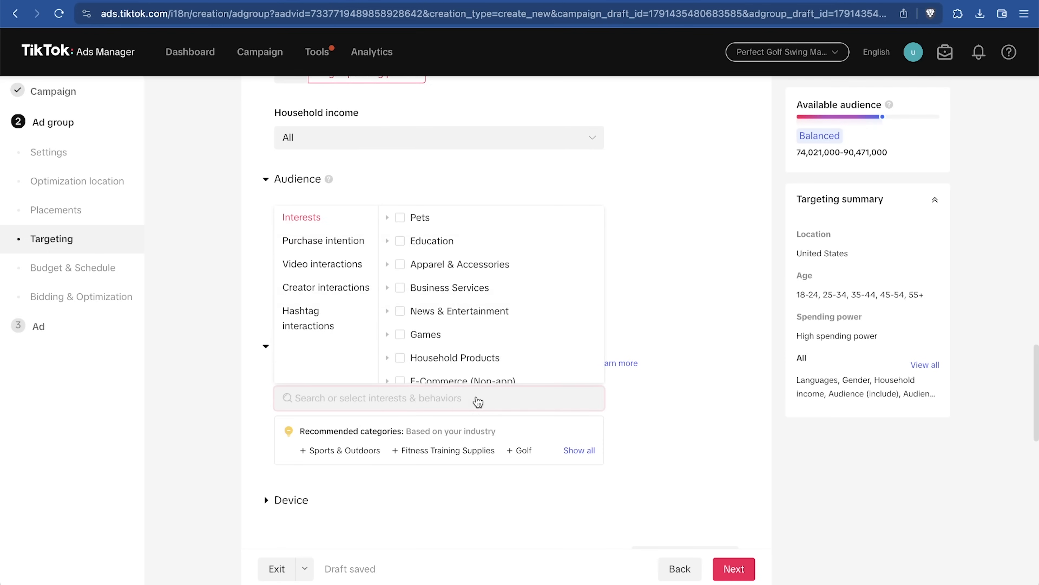
type("golf")
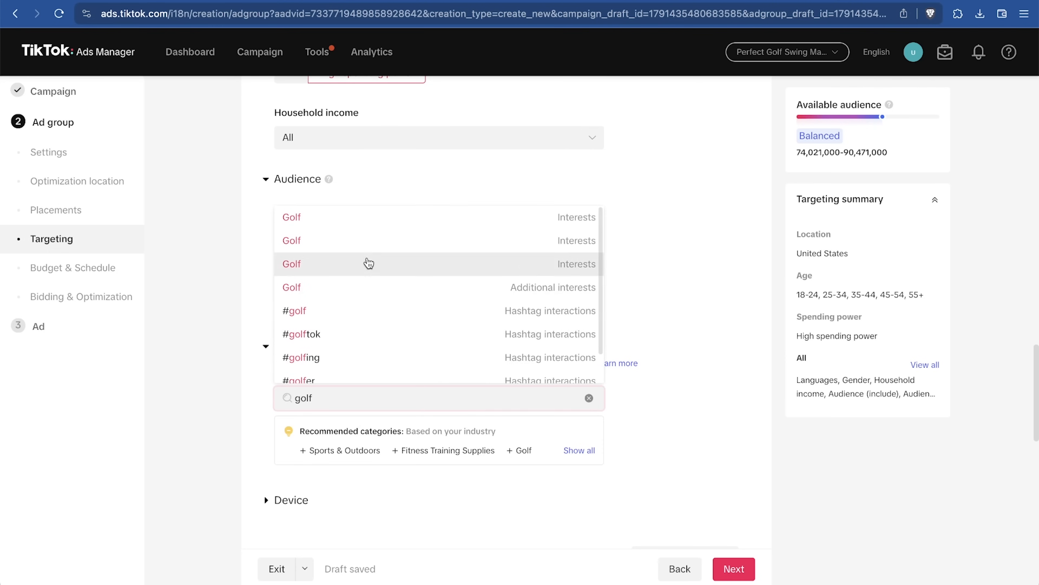
left_click(345, 226)
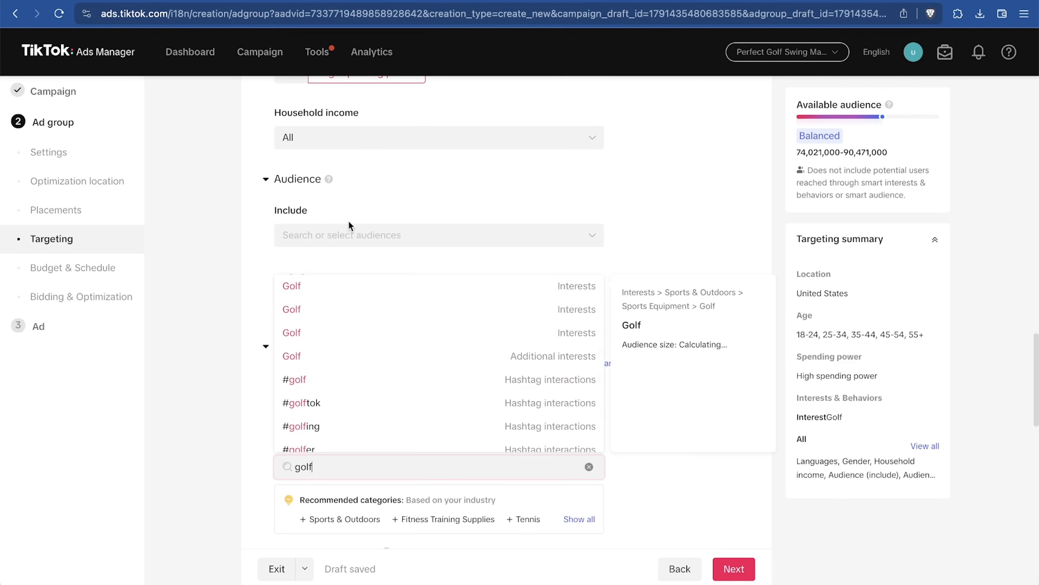
left_click(673, 478)
scroll(673, 477, "down", 2)
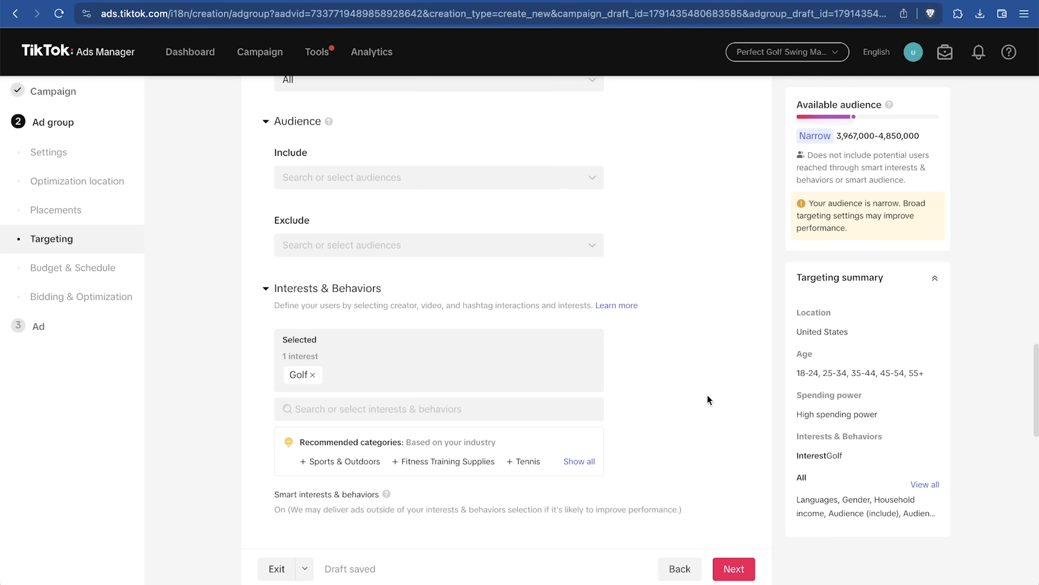
Review the targeting settings with the narrowed audience and remove the Golf interest
scroll(701, 410, "up", 5)
scroll(701, 410, "down", 3)
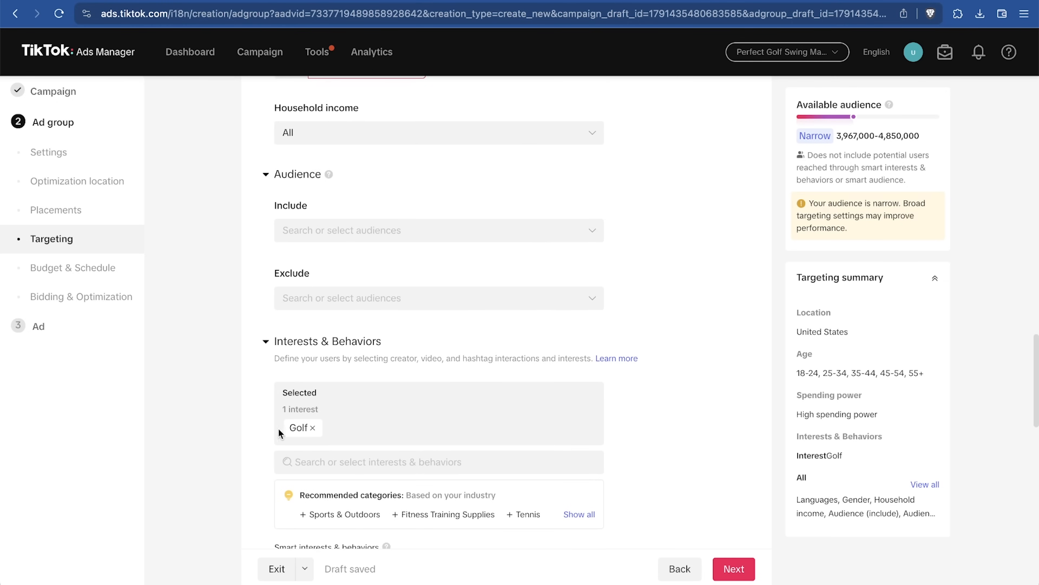
scroll(752, 339, "up", 8)
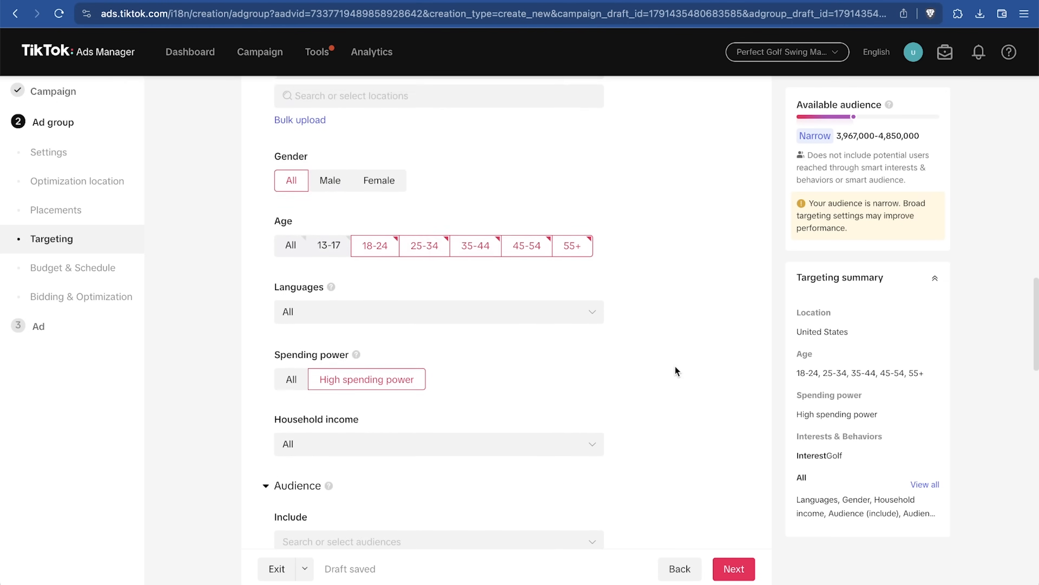
scroll(674, 366, "down", 9)
left_click(330, 388)
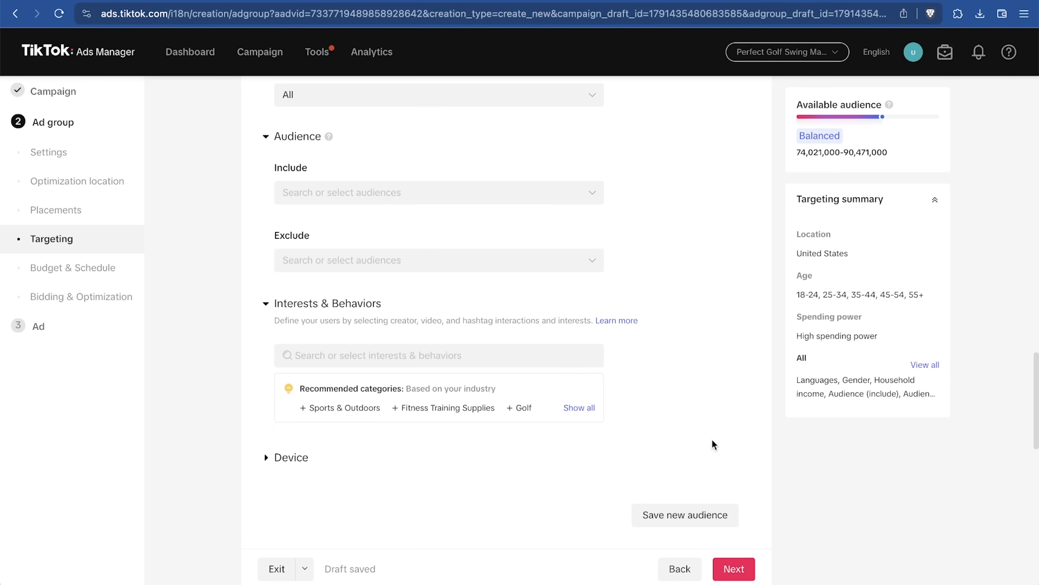
Set the ad group's daily budget to 50 USD and review the schedule and dayparting options
scroll(712, 440, "down", 3)
scroll(474, 425, "down", 10)
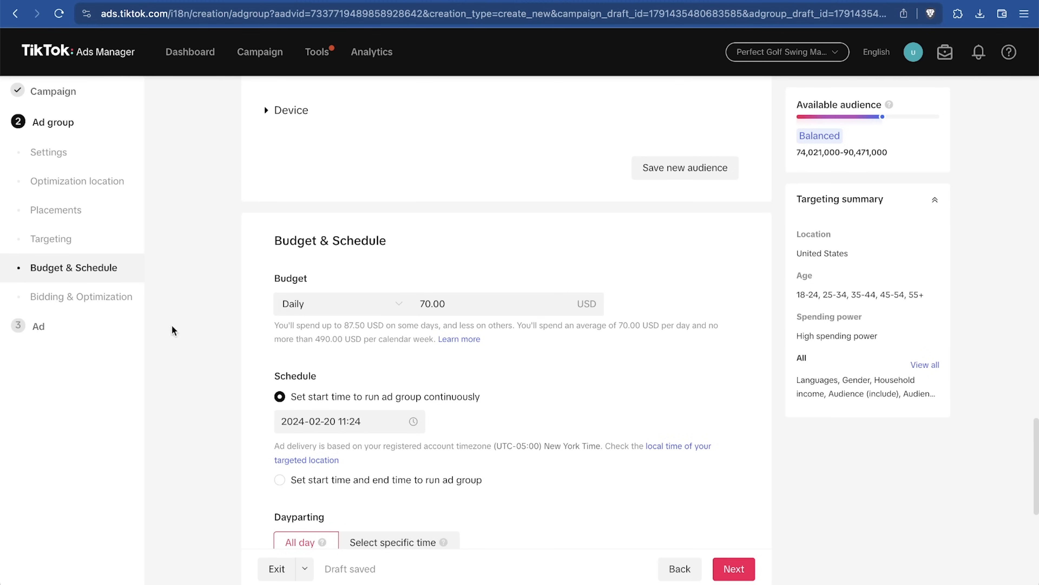
left_click(516, 309)
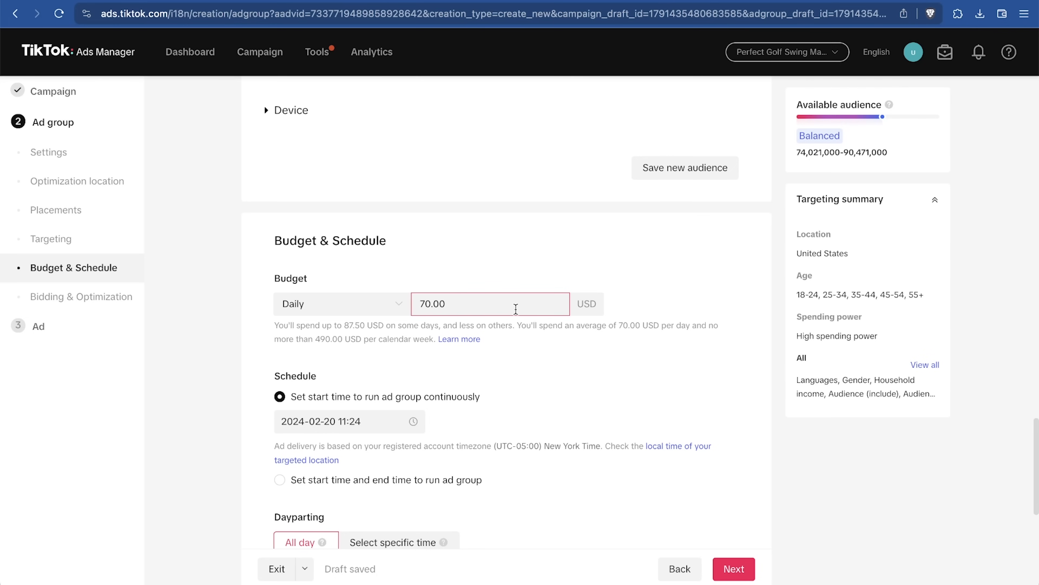
key("BackSpace")
key("BackSpace")
key("BackSpace")
key("BackSpace")
key("BackSpace")
type("50")
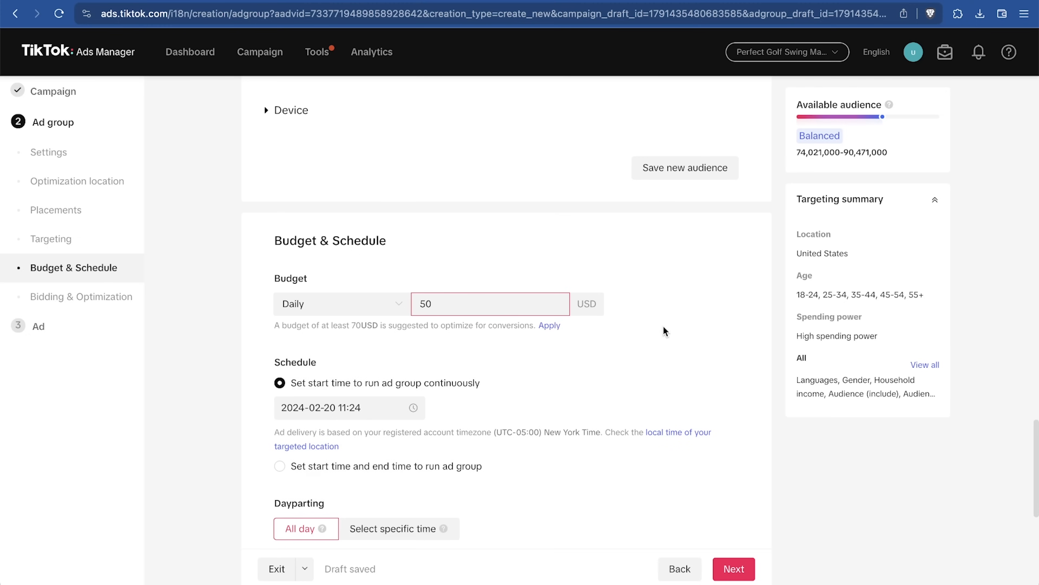
scroll(664, 326, "down", 3)
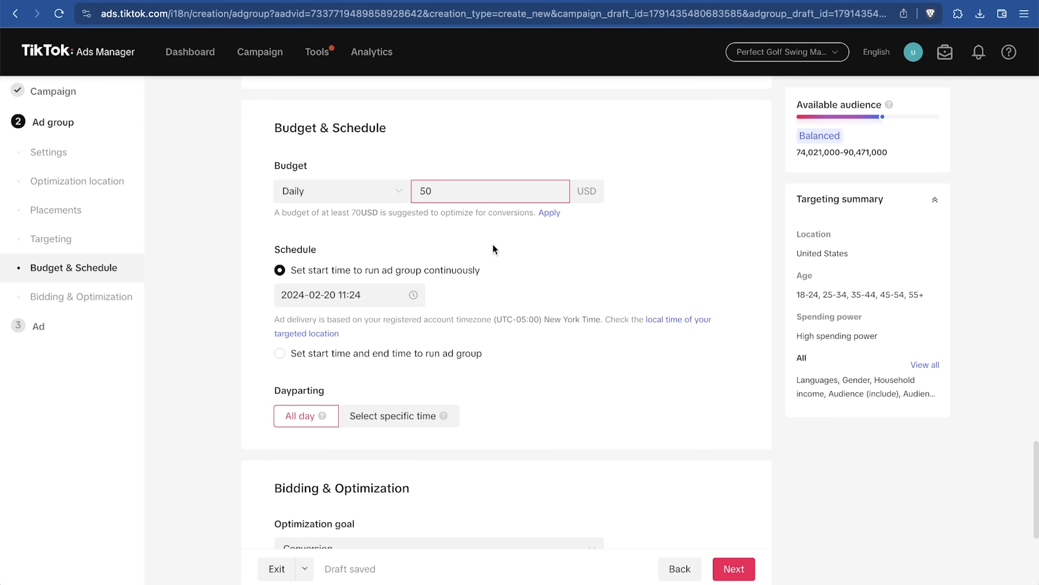
scroll(550, 277, "down", 2)
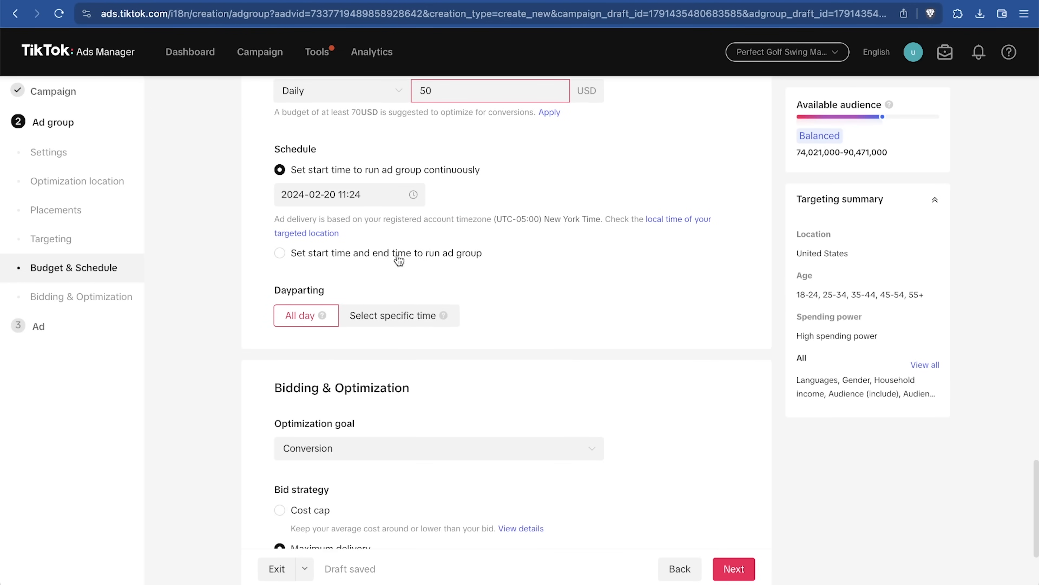
Set the ad group's daily budget to 100 USD
key("BackSpace")
key("BackSpace")
type("100")
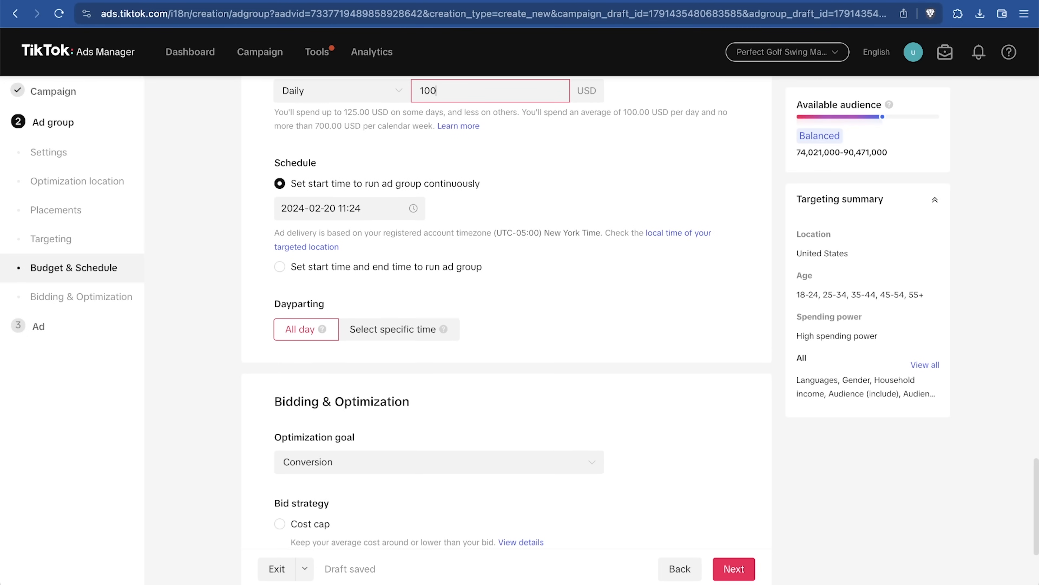
scroll(592, 208, "up", 2)
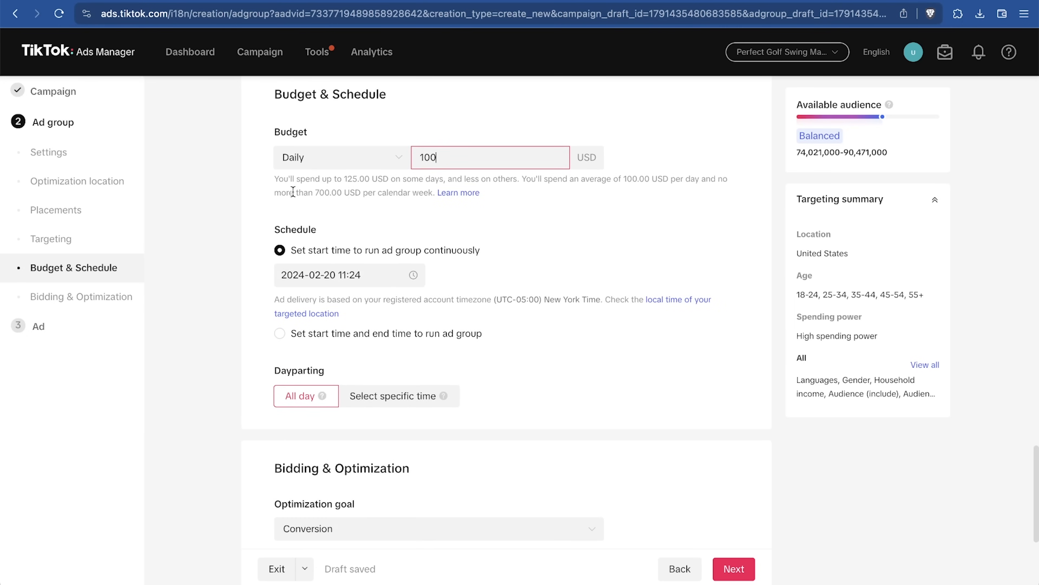
left_click(550, 175)
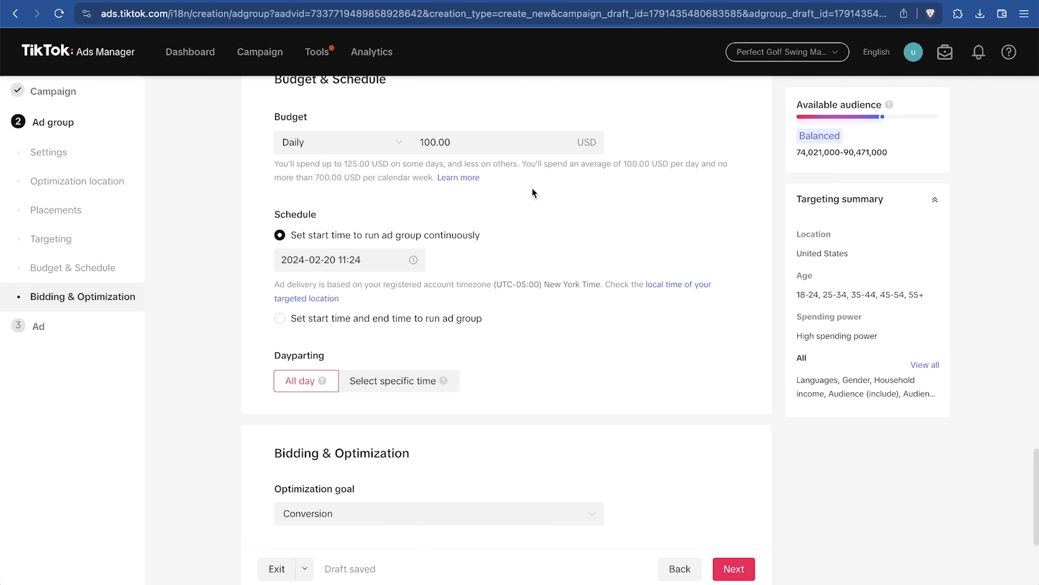
Compare the Maximum delivery and Cost cap bid strategies, trying Cost cap and switching back to Maximum delivery
scroll(532, 189, "down", 3)
scroll(533, 189, "down", 1)
scroll(533, 190, "up", 1)
scroll(533, 189, "down", 2)
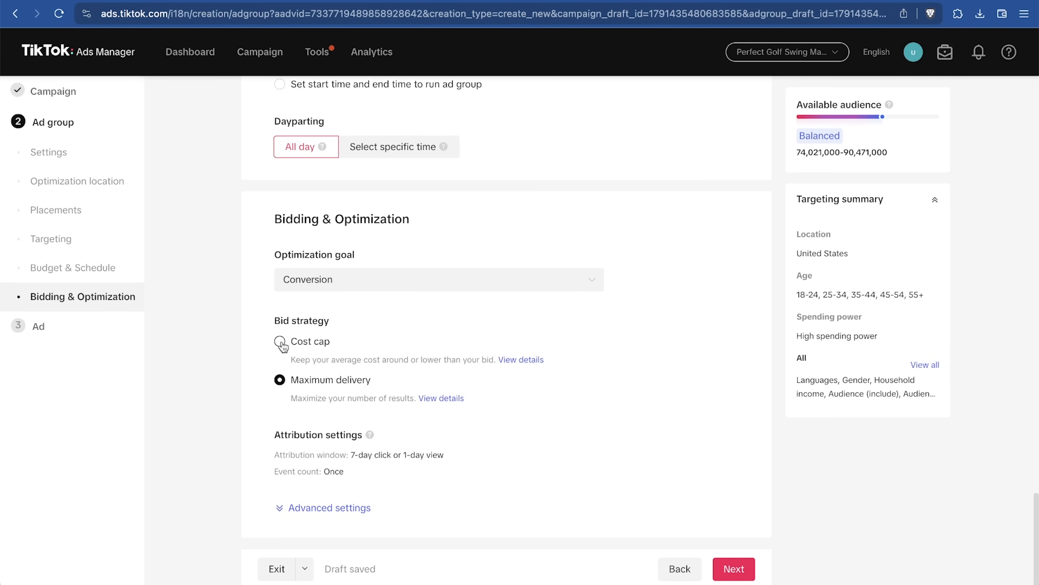
mouse_move(445, 401)
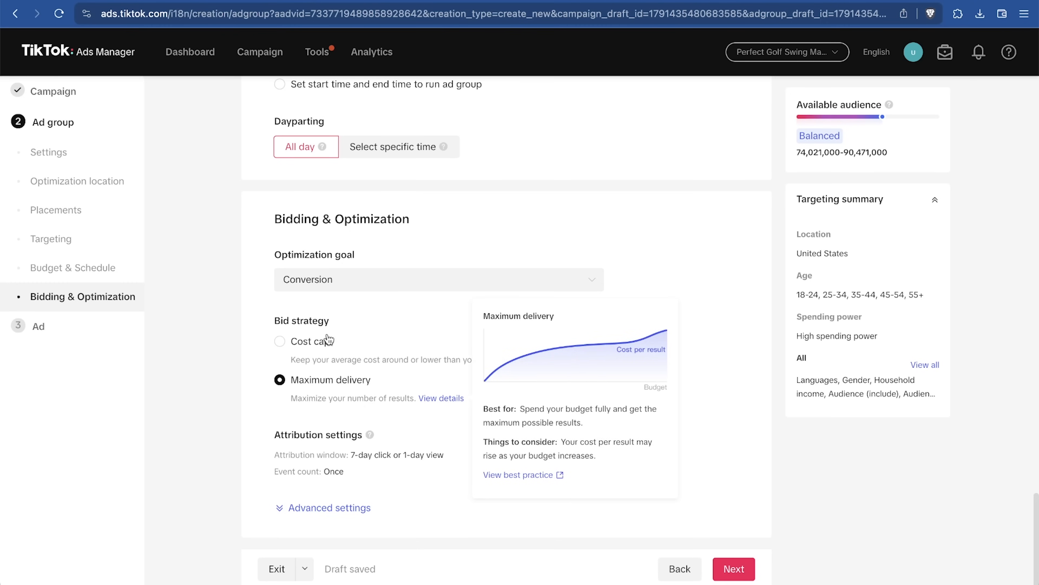
left_click(322, 342)
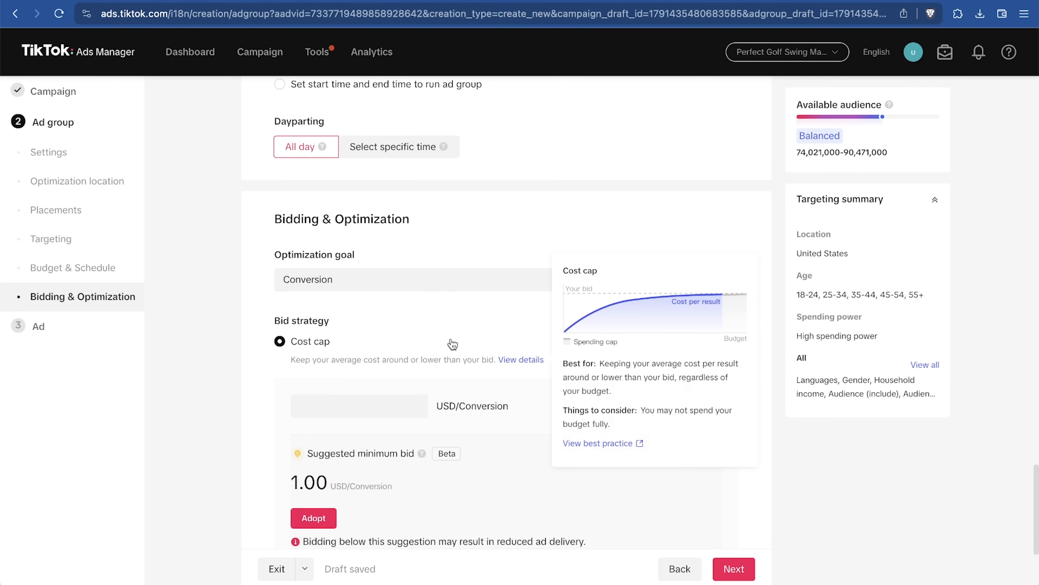
scroll(452, 345, "down", 4)
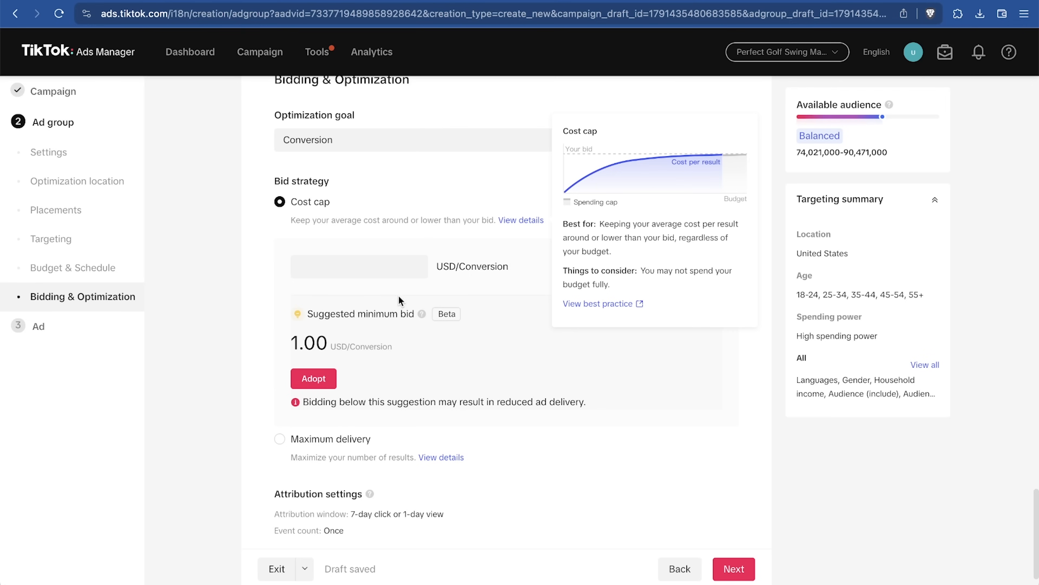
left_click(386, 271)
left_click(295, 438)
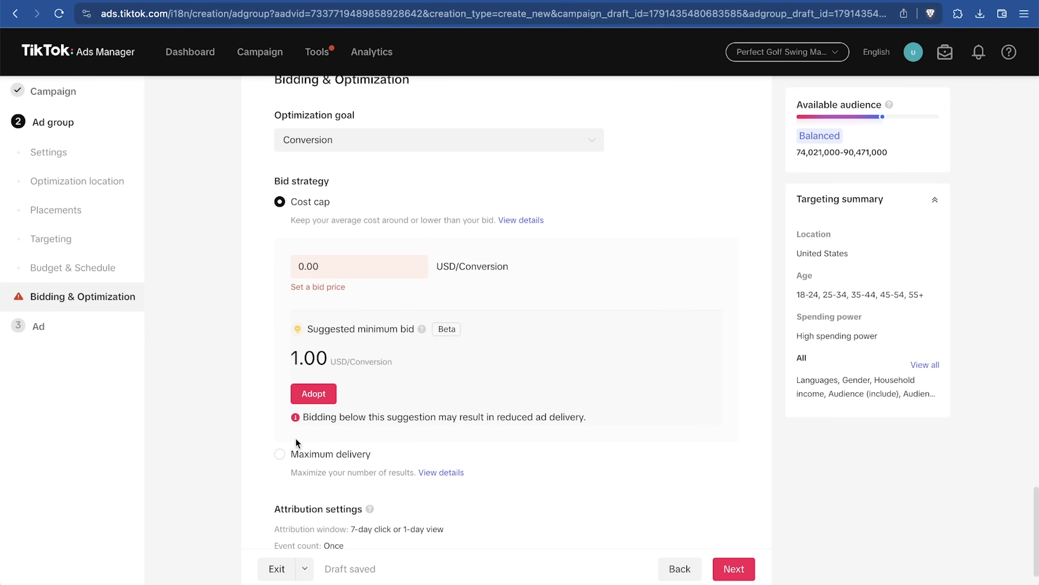
left_click(280, 454)
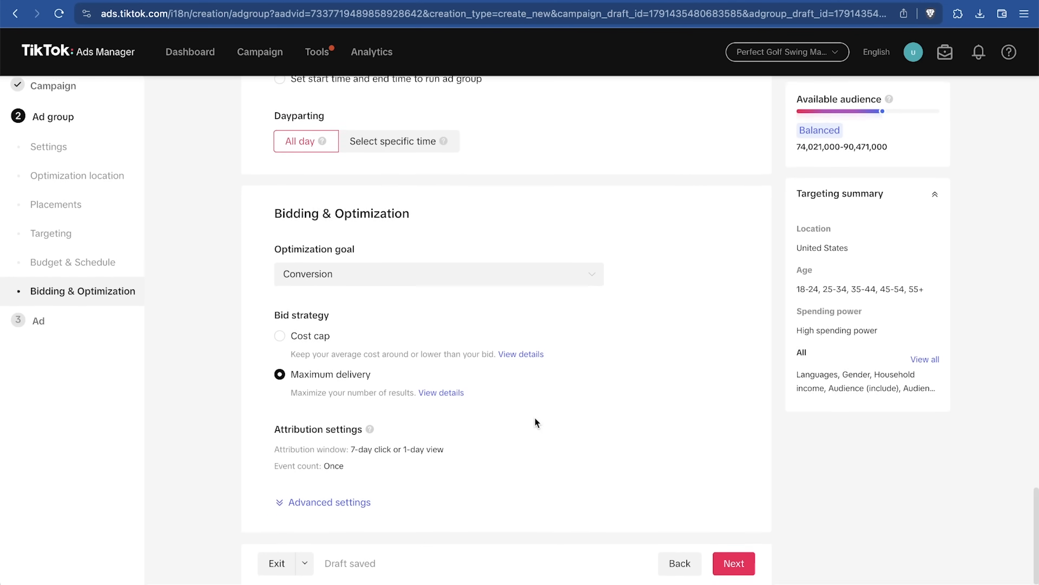
Try to proceed past the ad group settings, and choose Complete Payment as the pixel's optimization event
left_click(732, 570)
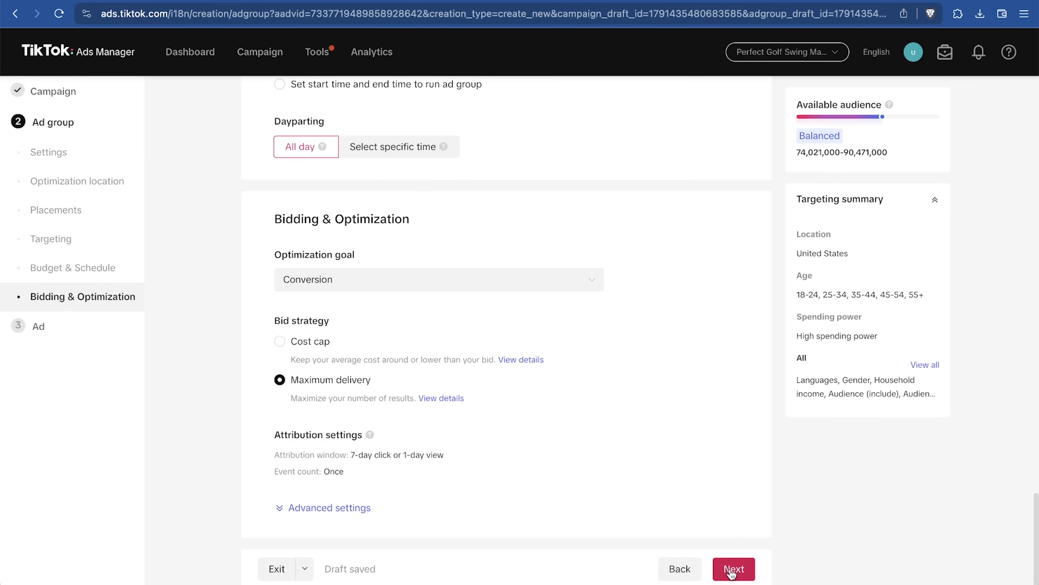
left_click(385, 332)
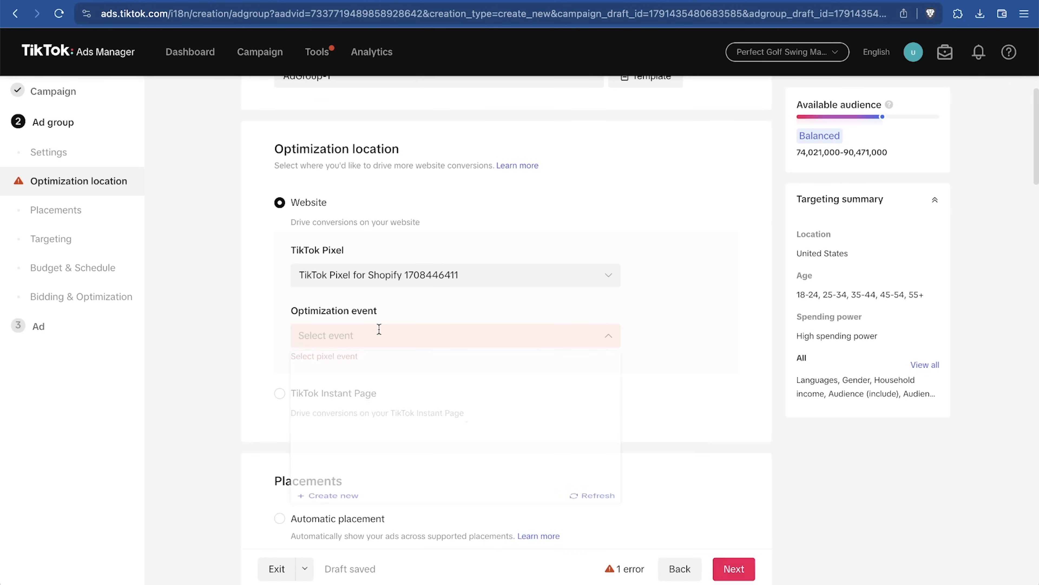
scroll(658, 336, "down", 2)
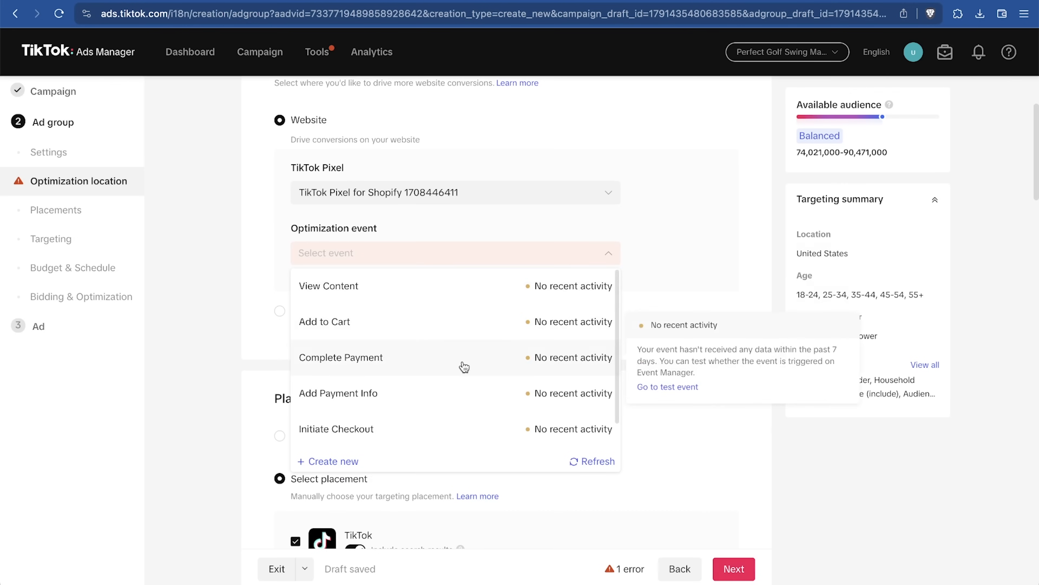
scroll(464, 367, "down", 1)
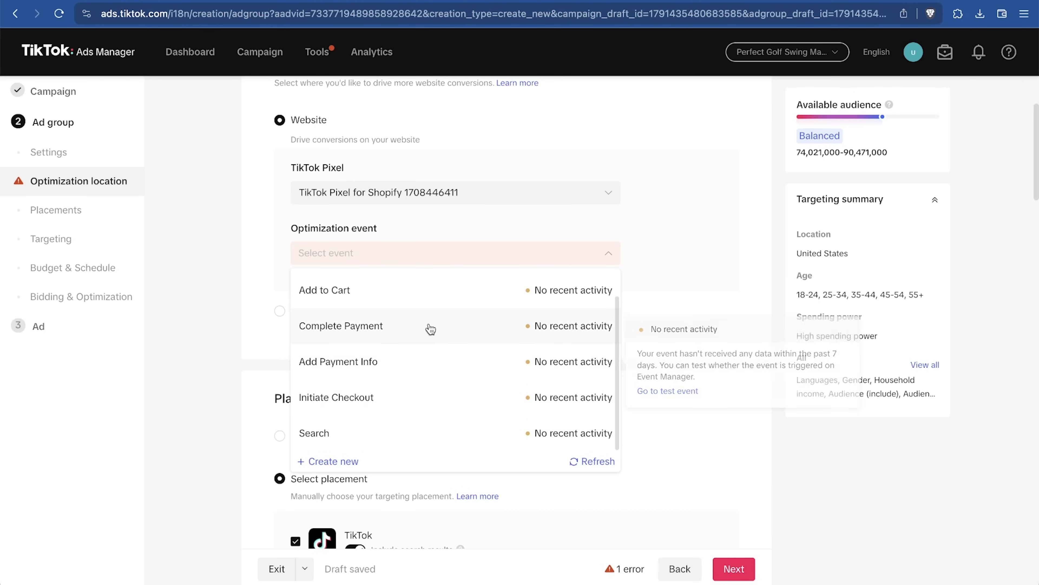
scroll(429, 329, "up", 1)
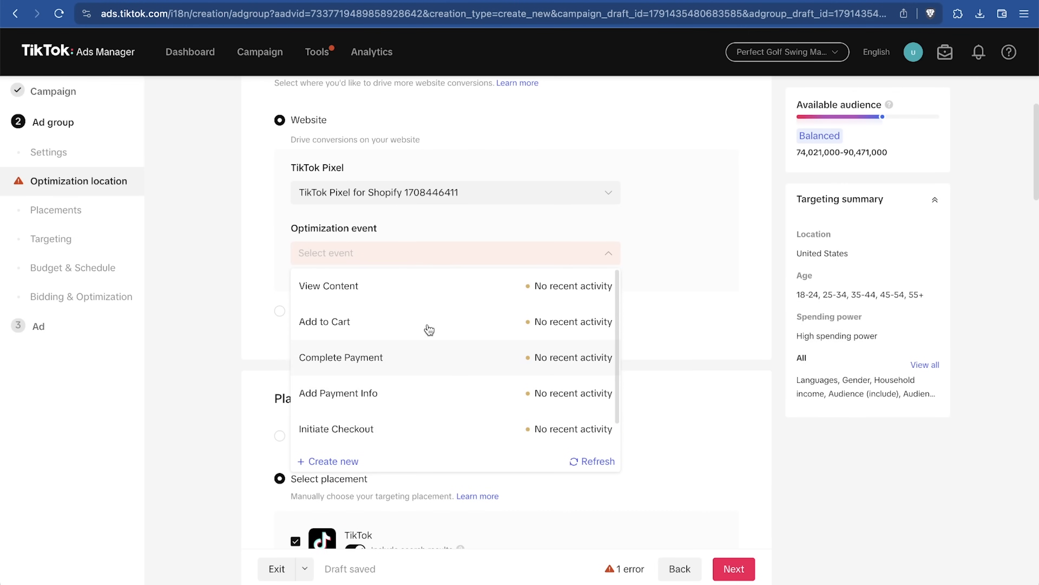
left_click(441, 361)
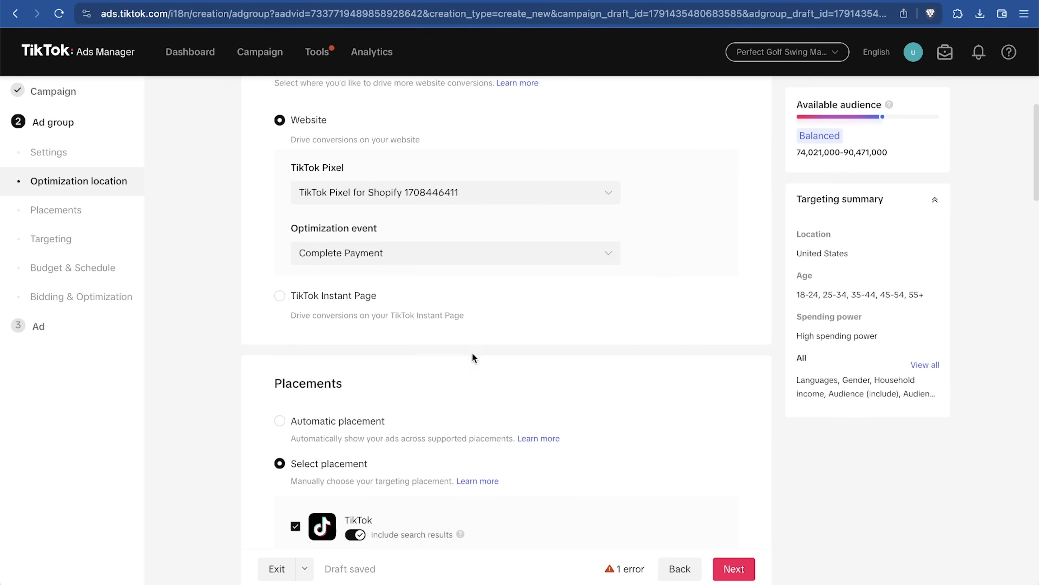
Review the optimization event choices, keep Complete Payment, and continue from the ad group to the ad setup
left_click(576, 252)
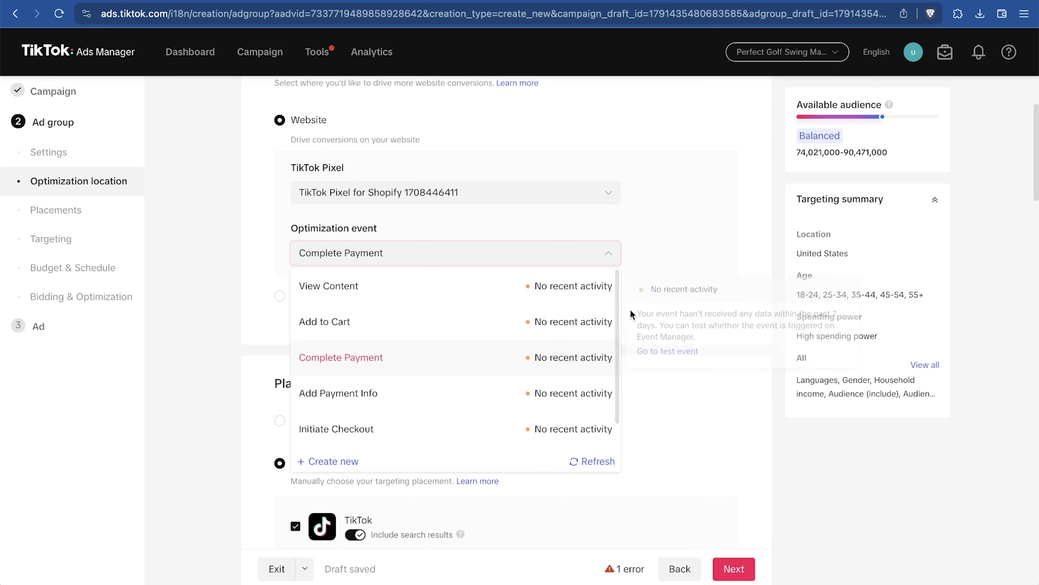
left_click(682, 220)
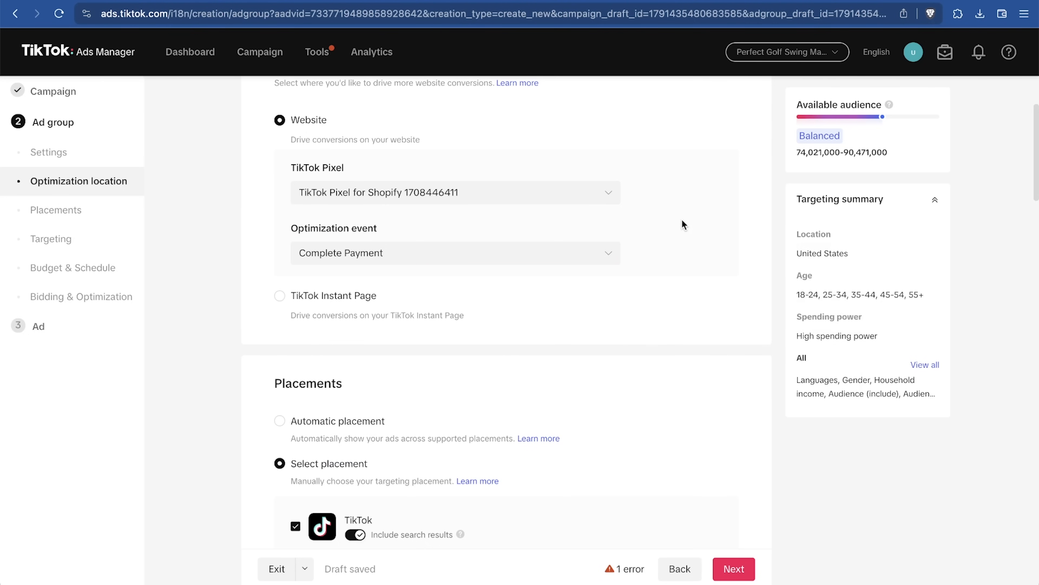
scroll(681, 219, "down", 7)
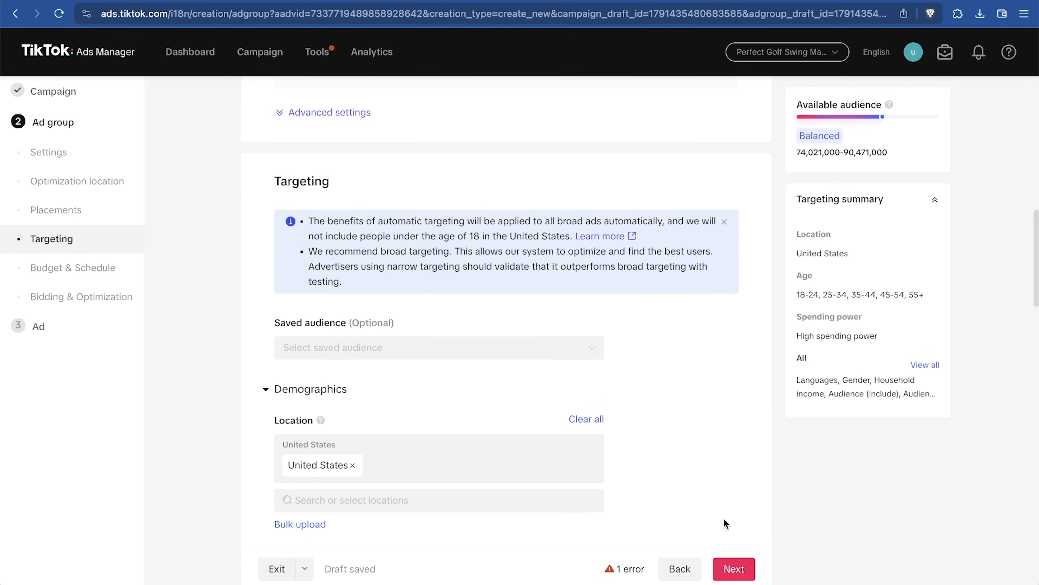
left_click(739, 568)
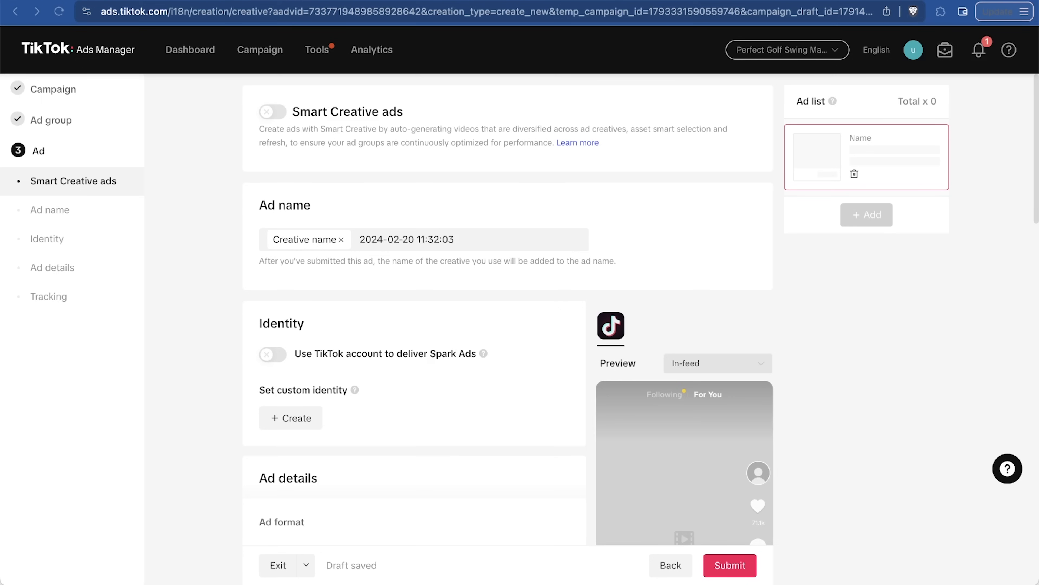
Name the ad GolfMat-UGC1
left_click_drag(467, 246, 360, 244)
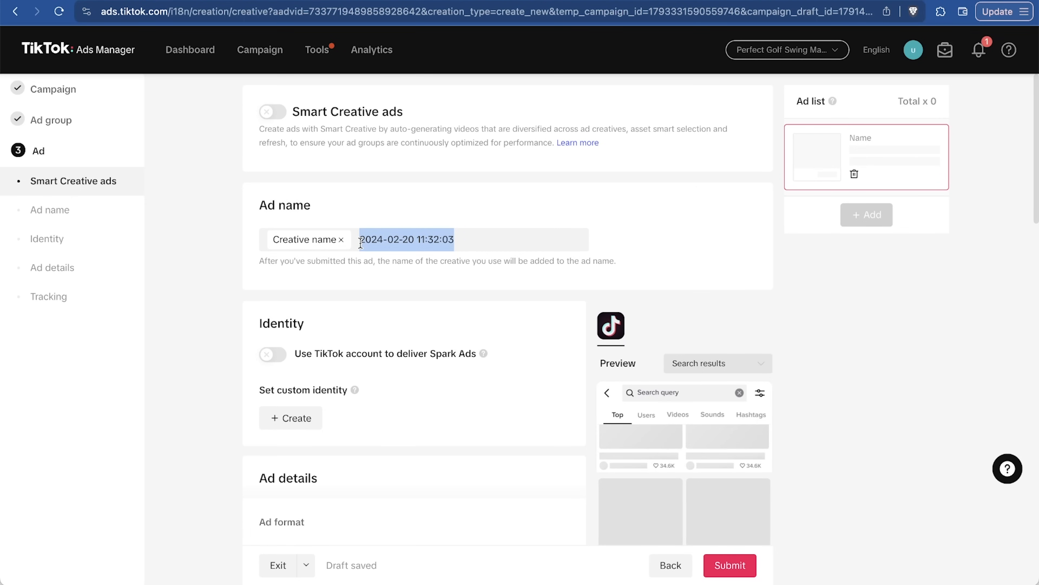
type("GolfMat")
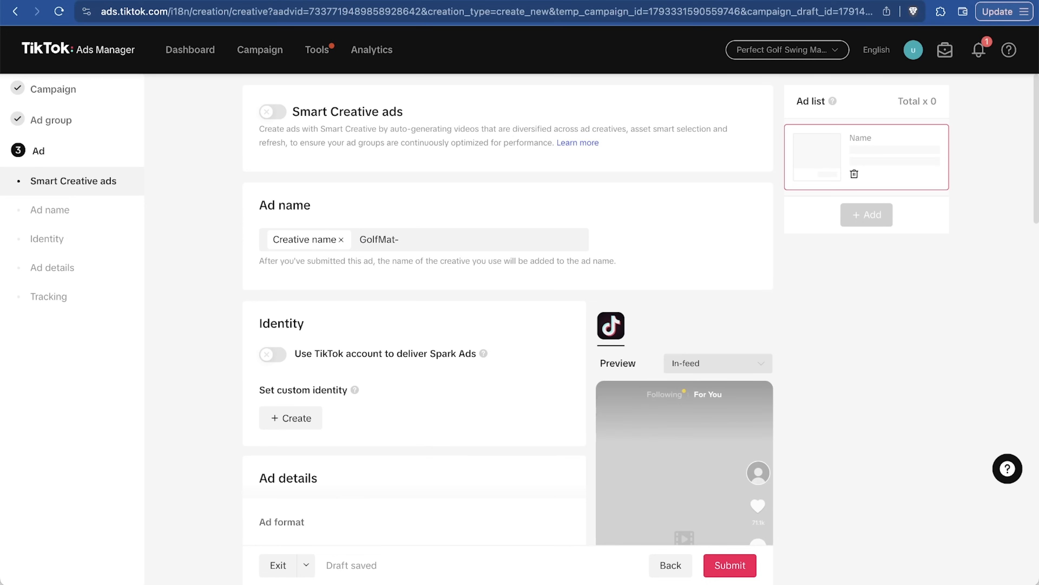
type("-UGC1")
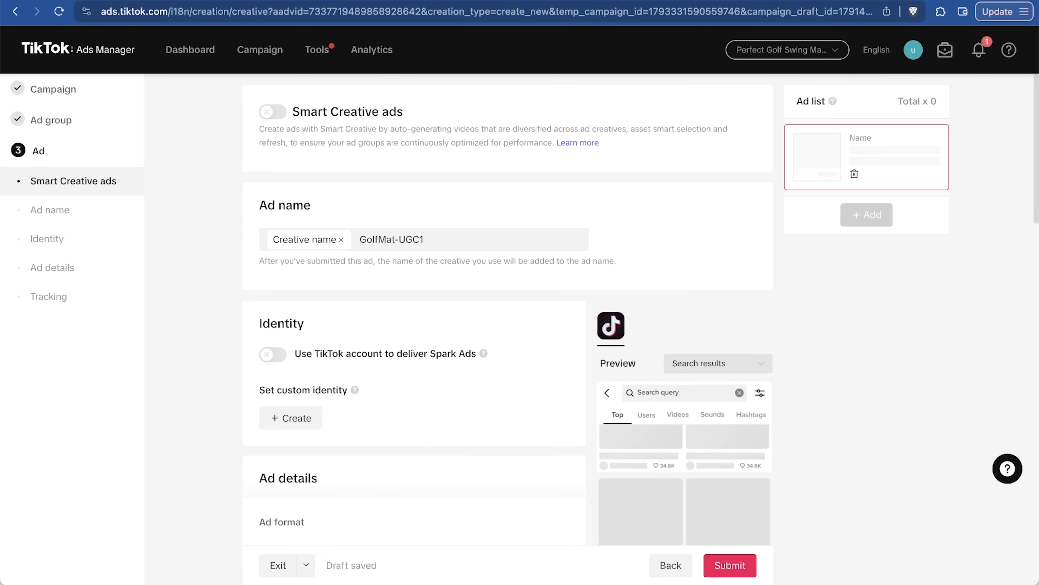
Leave Spark Ads delivery off and create a custom identity with the display name Perfect Swing Golf Mat
left_click(279, 354)
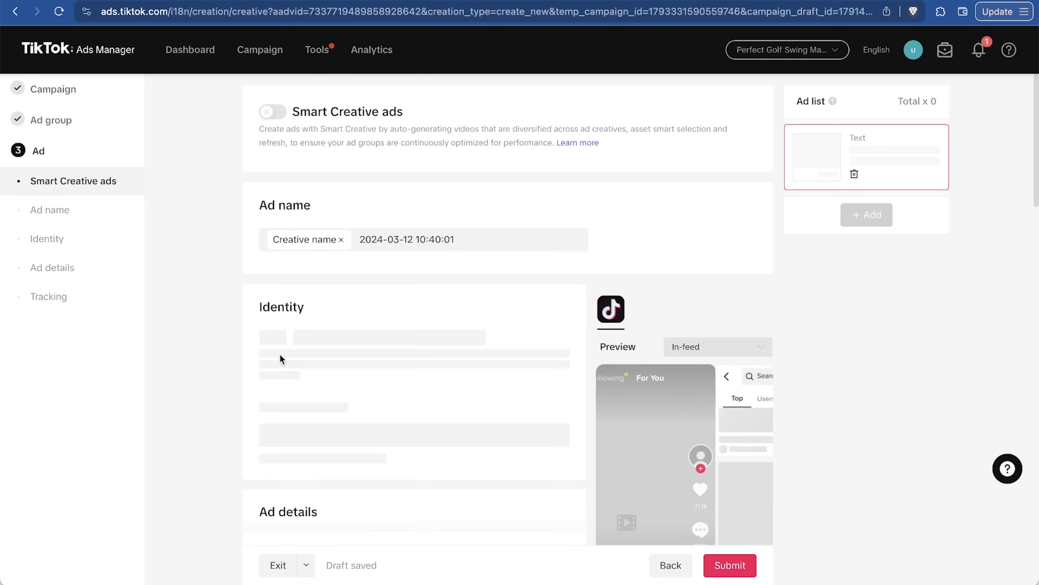
left_click(272, 339)
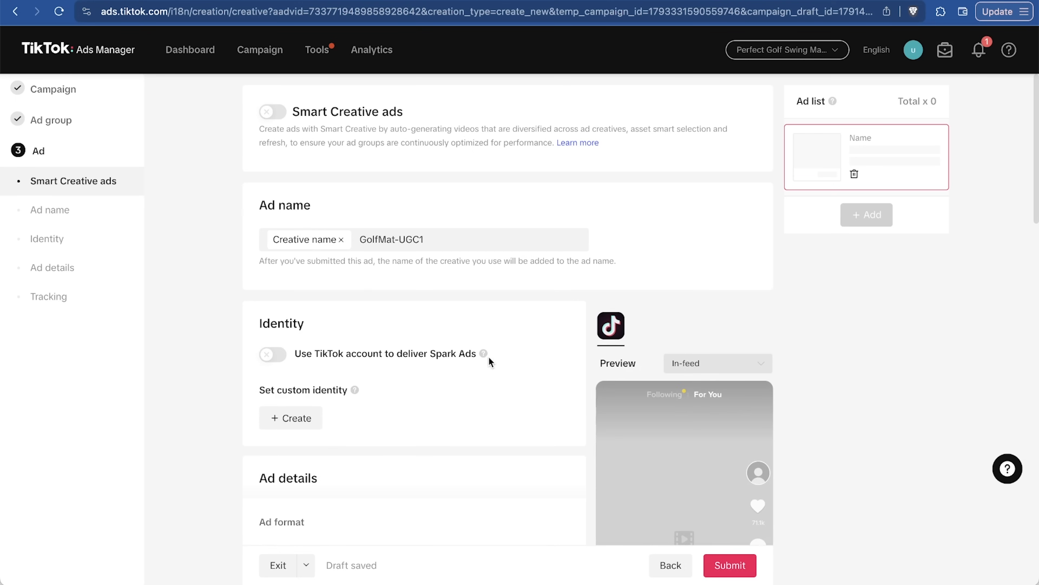
mouse_move(486, 358)
scroll(368, 311, "down", 4)
left_click(289, 267)
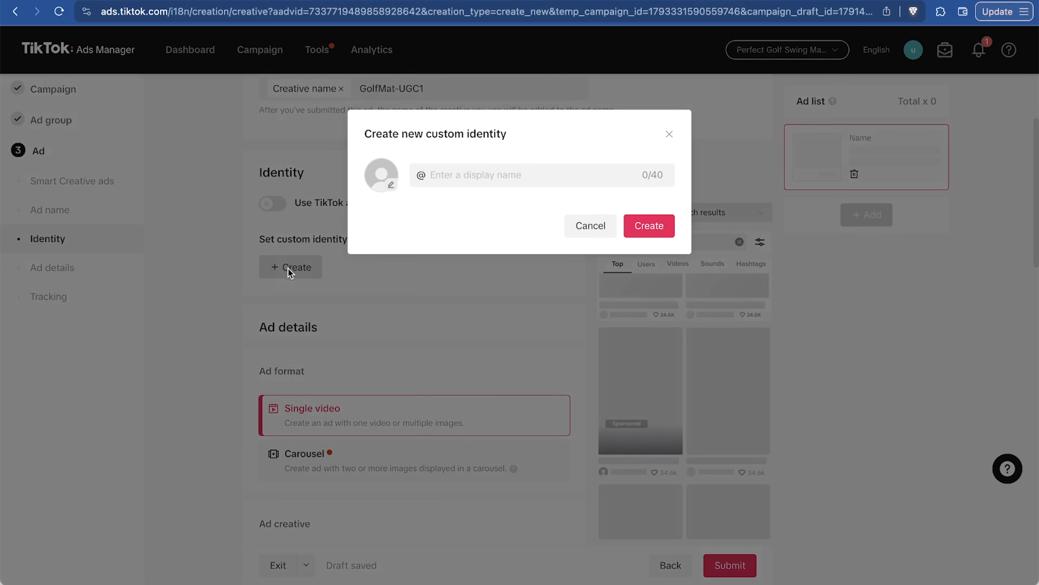
left_click(462, 181)
type("Pe")
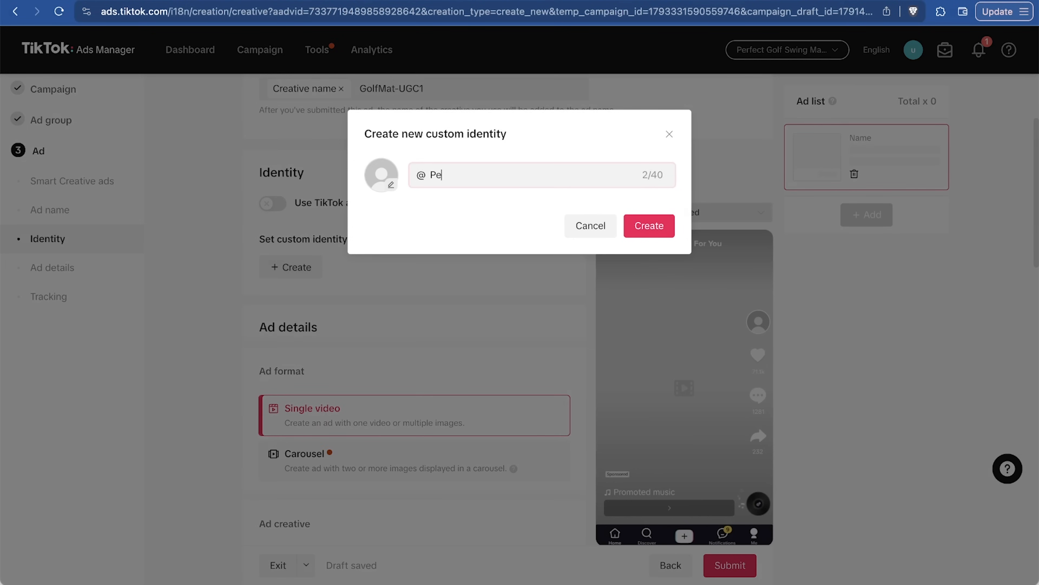
type("rfect Swing Golf Mat")
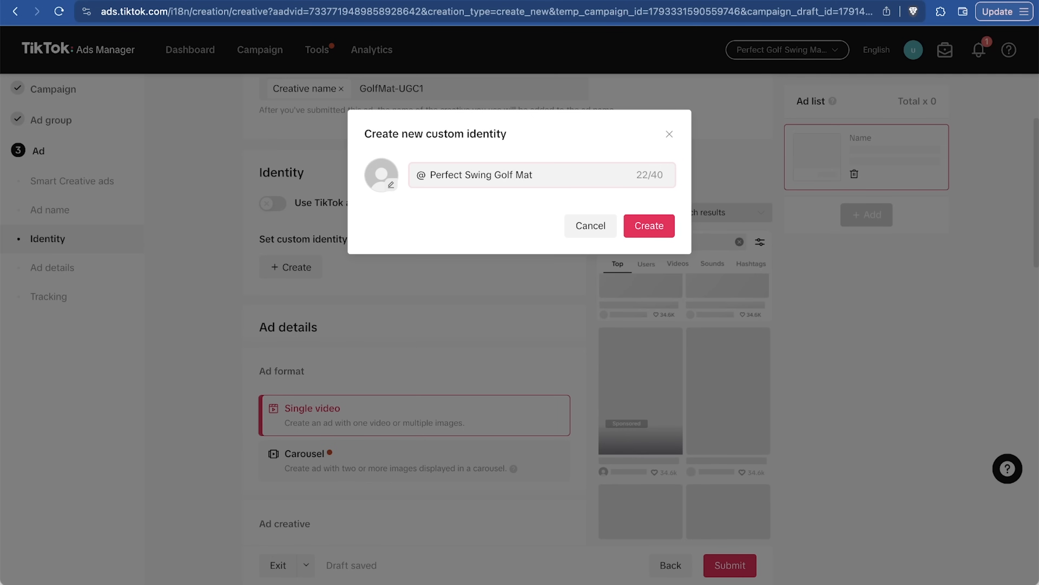
left_click(648, 228)
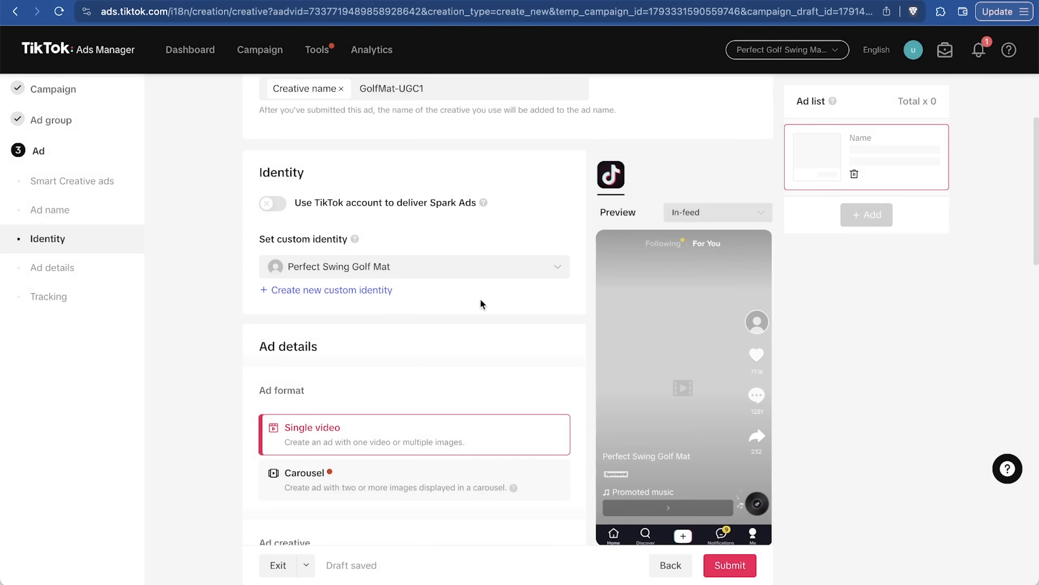
Upload the video file PerfectSwing-1.mp4 as the creative for the single video ad
scroll(420, 365, "down", 1)
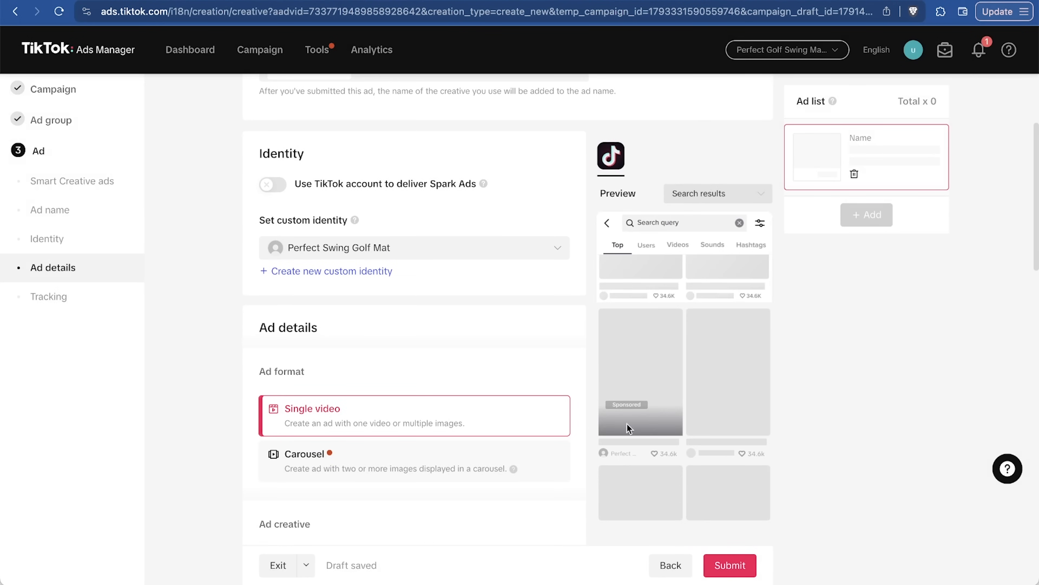
left_click(621, 370)
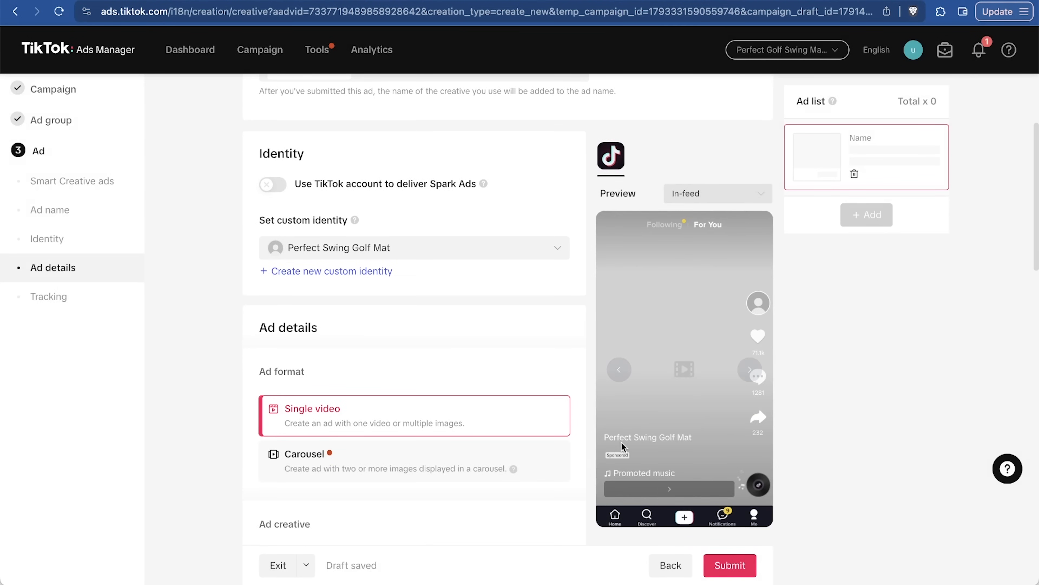
scroll(498, 446, "down", 5)
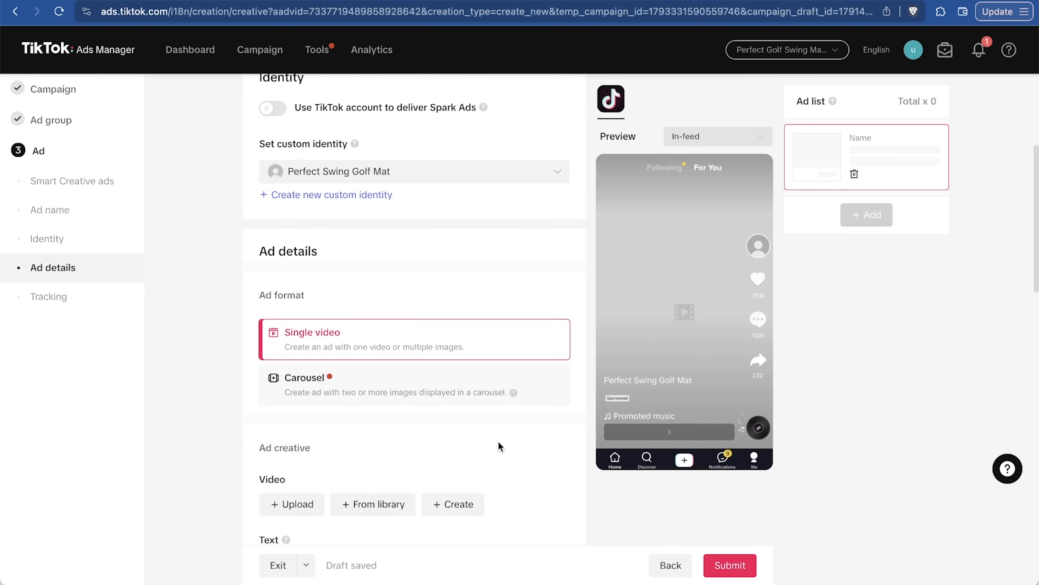
scroll(494, 438, "down", 1)
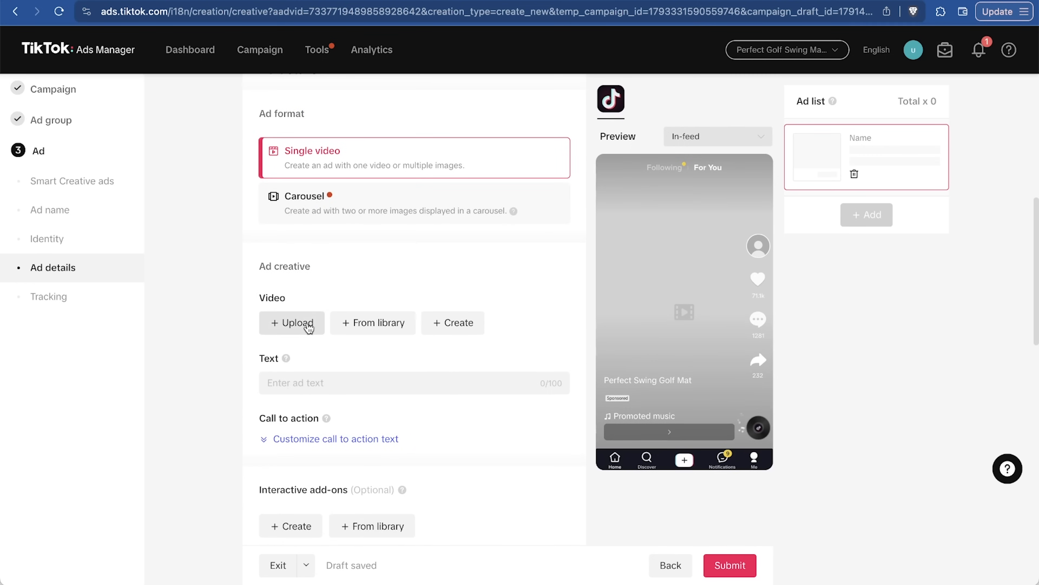
left_click(306, 324)
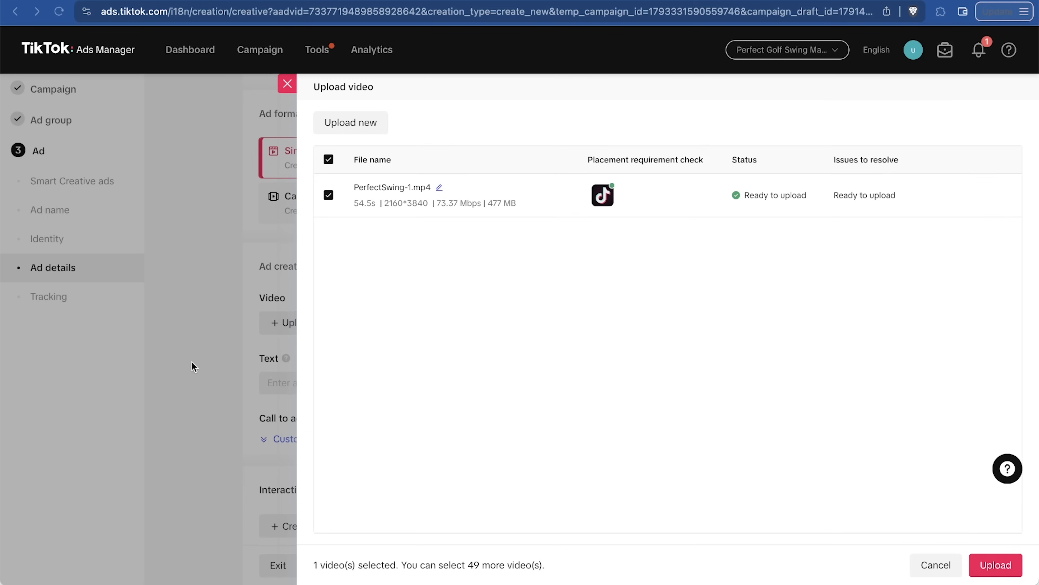
left_click(999, 569)
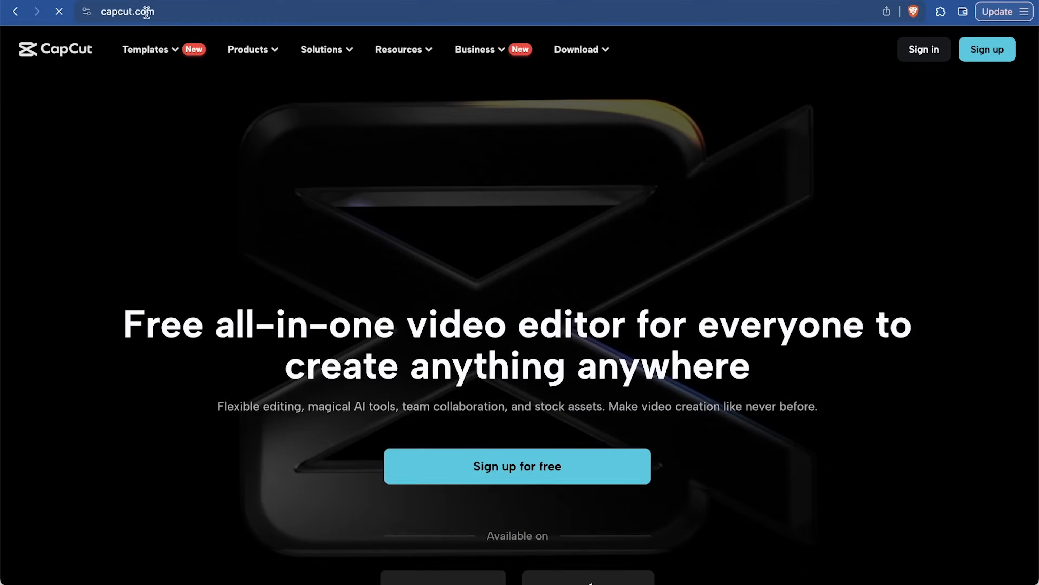
Switch to capcut.com, dismiss the privacy policy notice, and look over the video editor's home page
left_click(143, 11)
key("Return")
left_click_drag(123, 190, 590, 194)
left_click(295, 291)
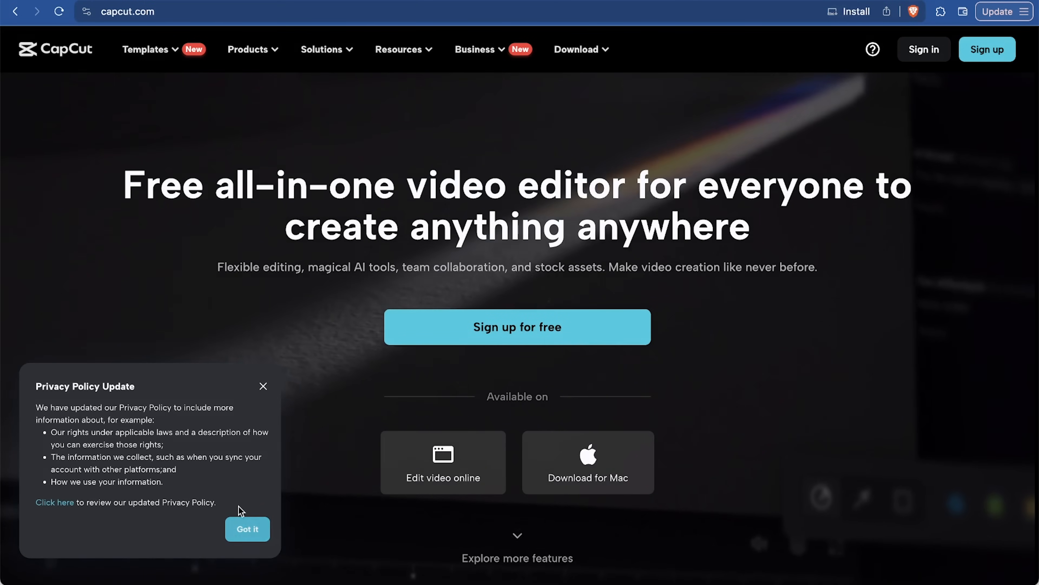
left_click(263, 386)
scroll(381, 443, "down", 5)
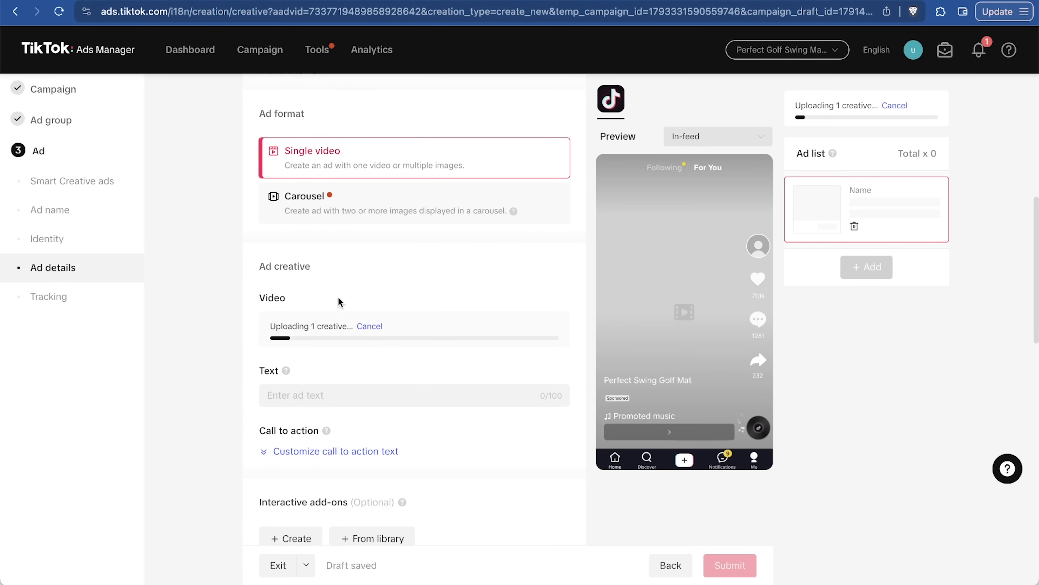
Back in TikTok Ads Manager, set the ad text to "Achieve a better swing than 99% of golfers with one simple drill"
scroll(336, 278, "down", 7)
scroll(355, 270, "up", 5)
left_click(351, 306)
type("Master your swing and")
key("super+a")
type("Achieve a better swing than ")
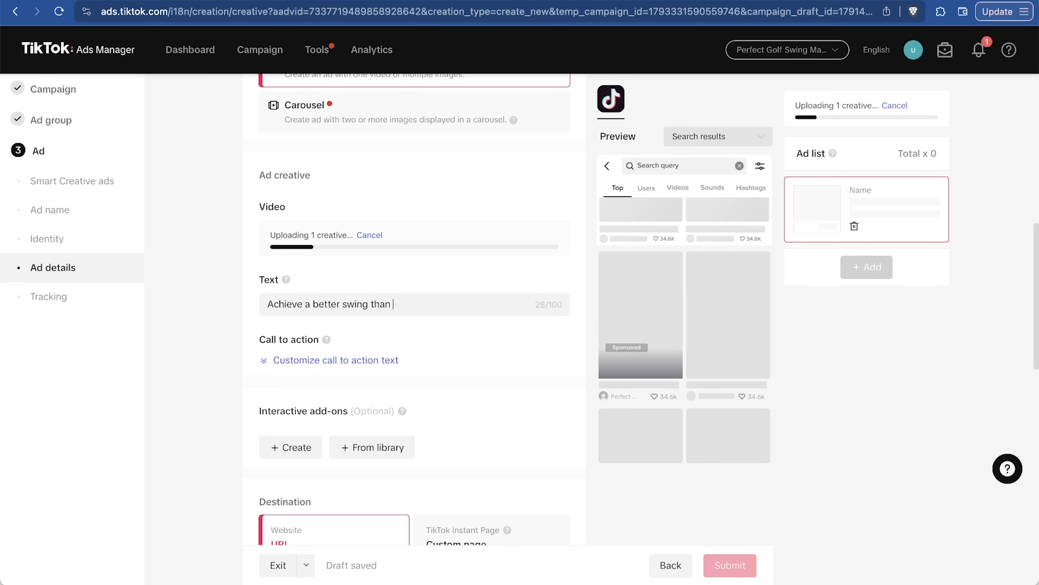
type("99% of ")
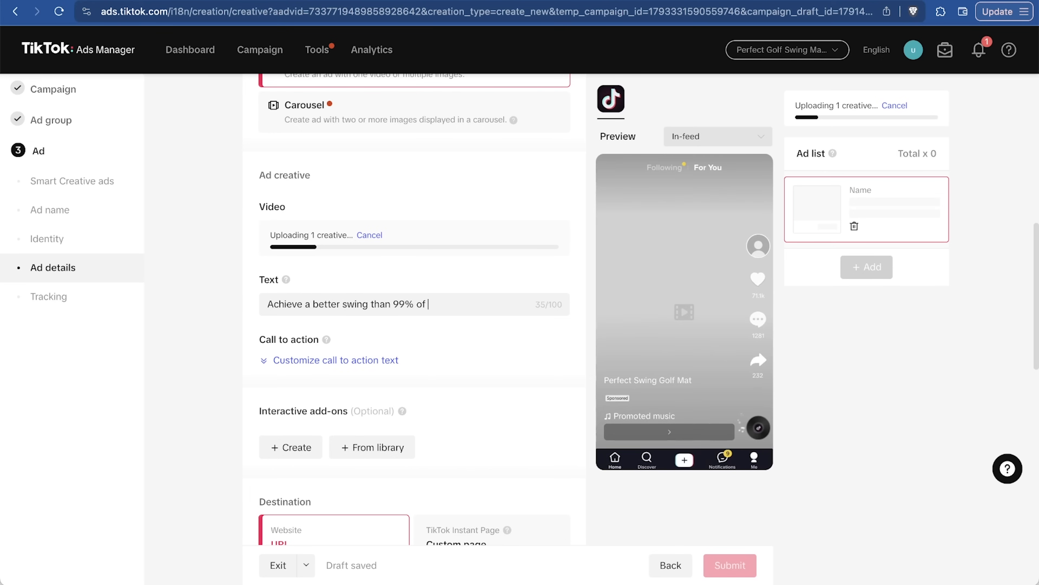
type("golfers with one simple drill")
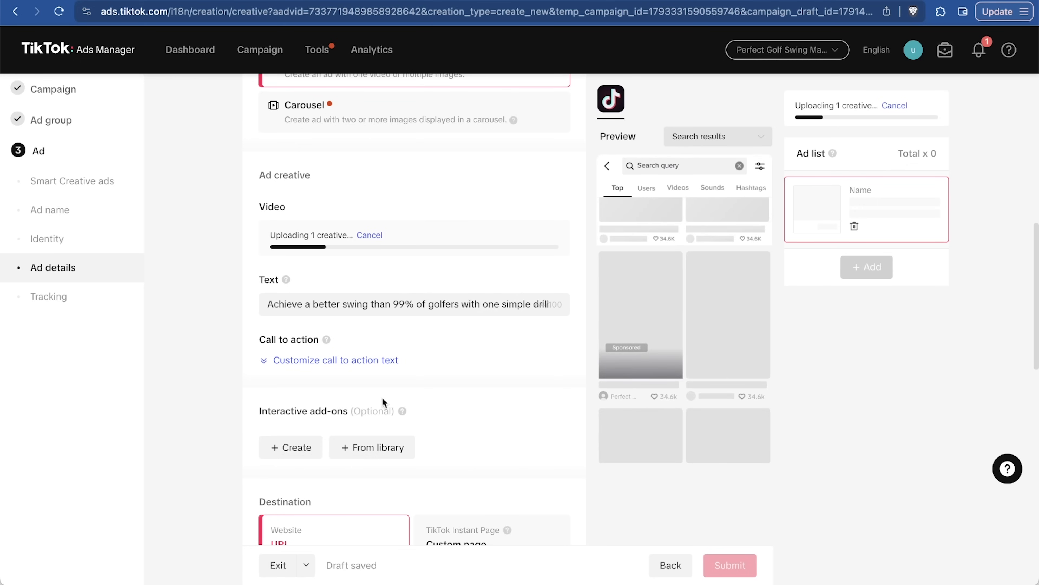
Open the ad's call to action settings for editing and keep the Dynamic option
scroll(492, 373, "down", 1)
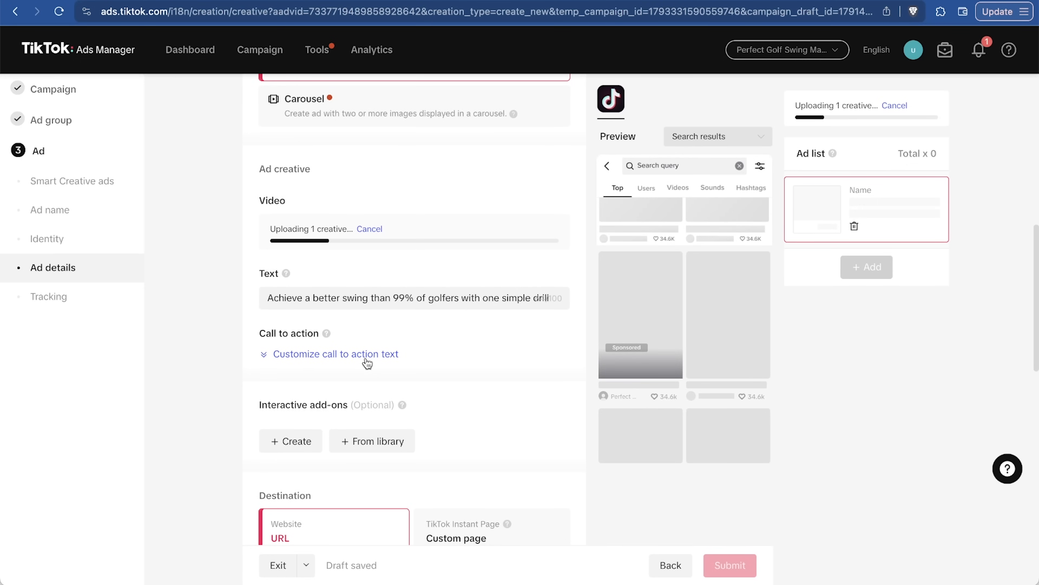
left_click(366, 366)
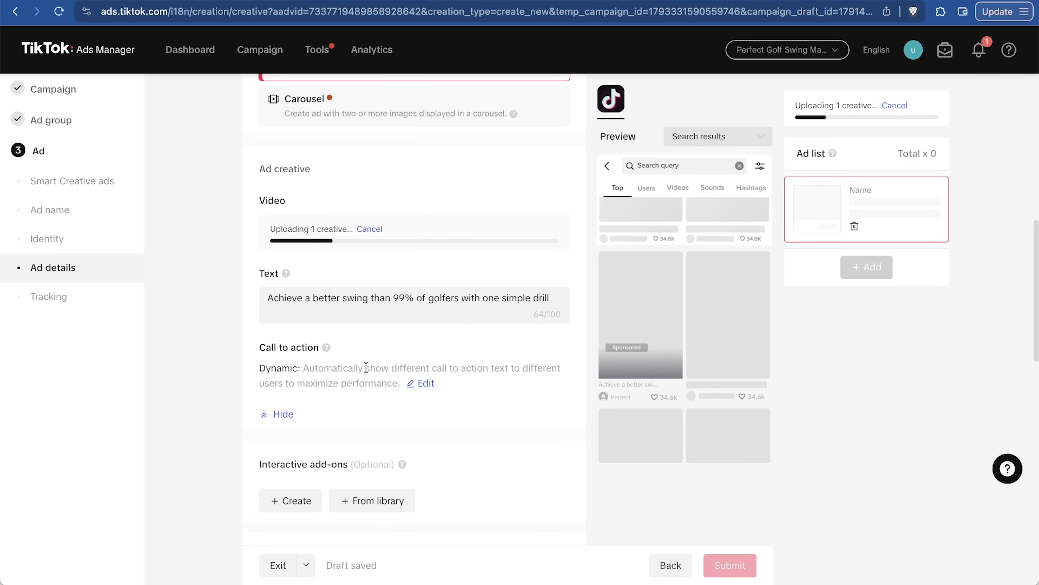
scroll(487, 414, "down", 2)
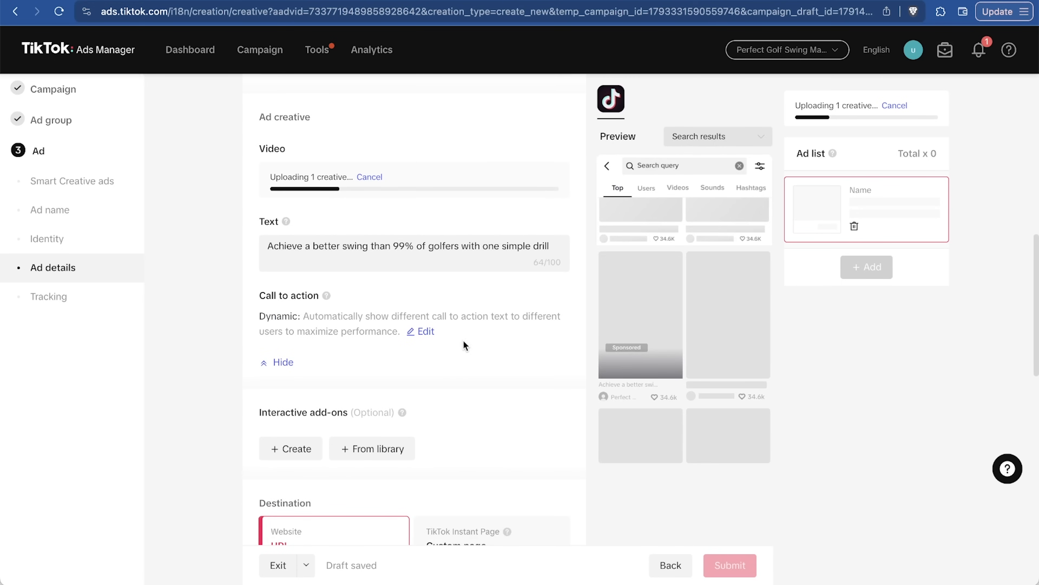
left_click(425, 331)
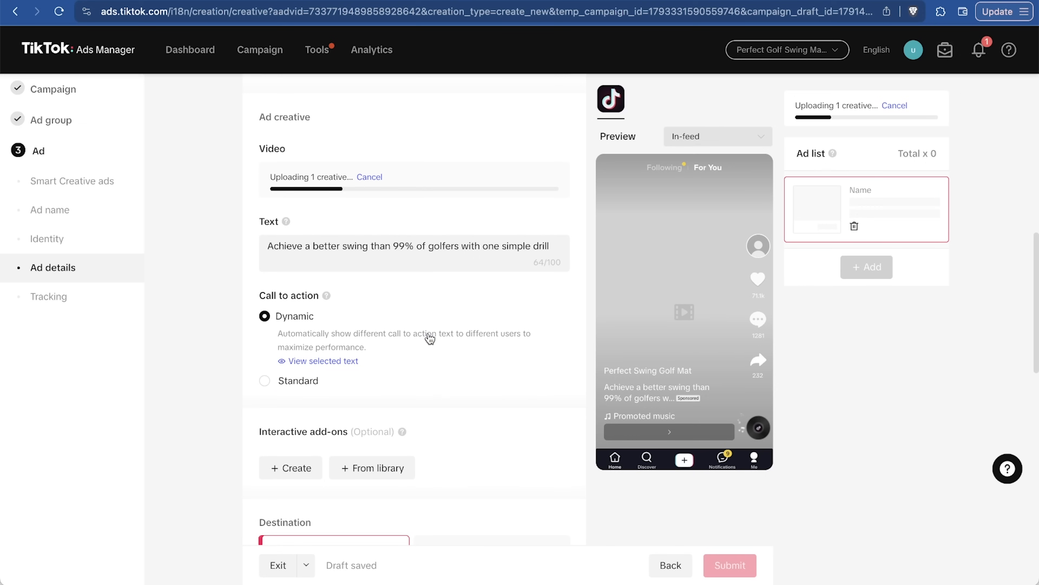
scroll(468, 382, "down", 5)
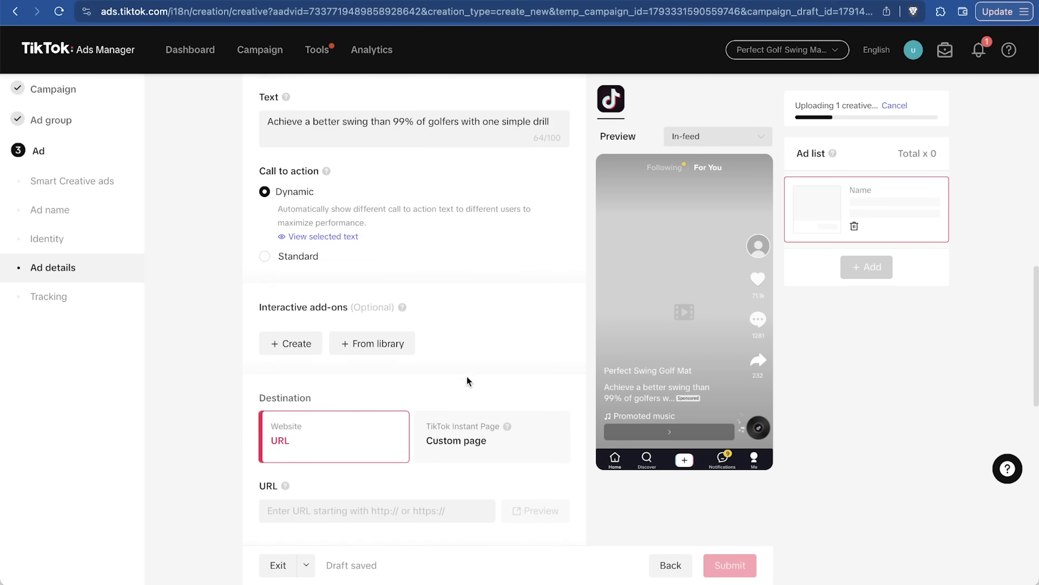
Copy the golf swing mat's product page address, golfmat.co/products/golf-training-detection-mat, for the ad's destination URL
scroll(468, 382, "down", 2)
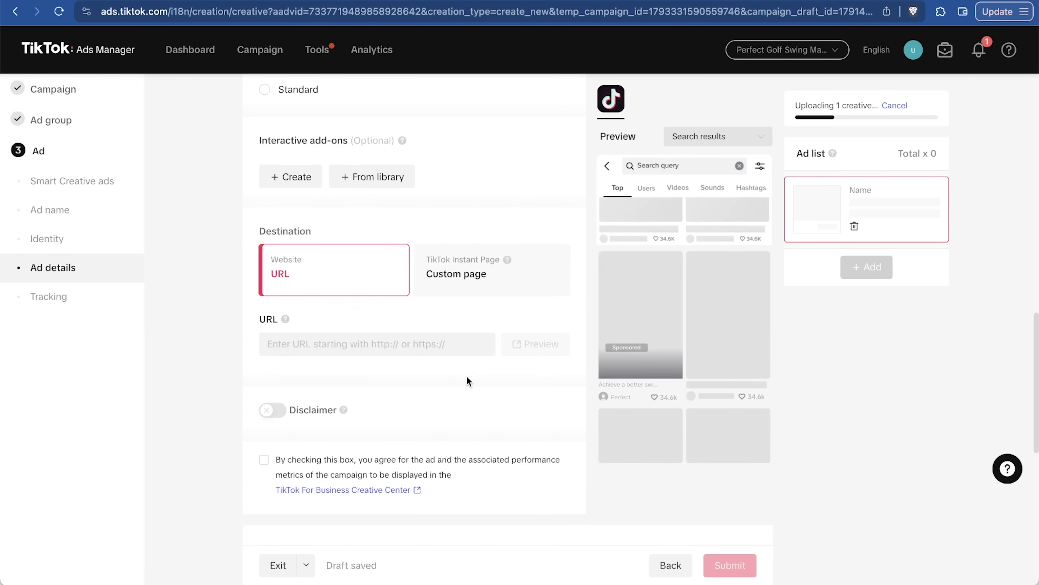
left_click(436, 343)
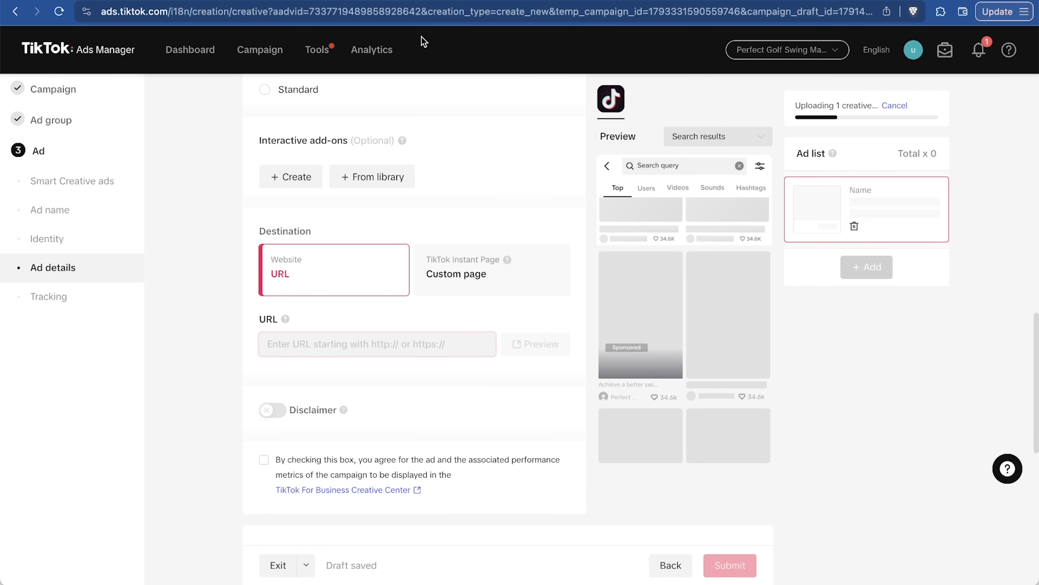
type("tp")
key("BackSpace")
key("BackSpace")
key("BackSpace")
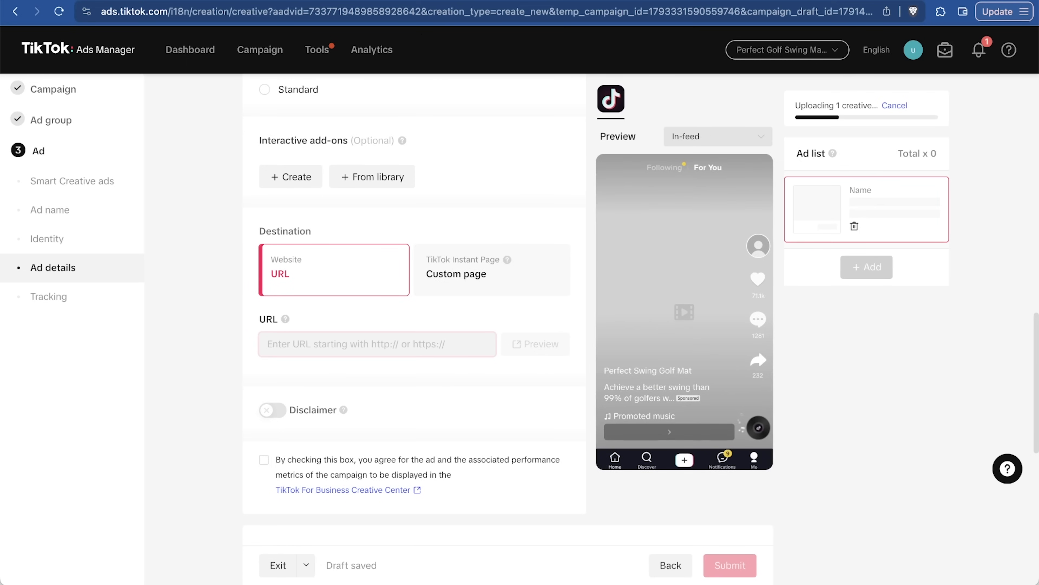
key("super+t")
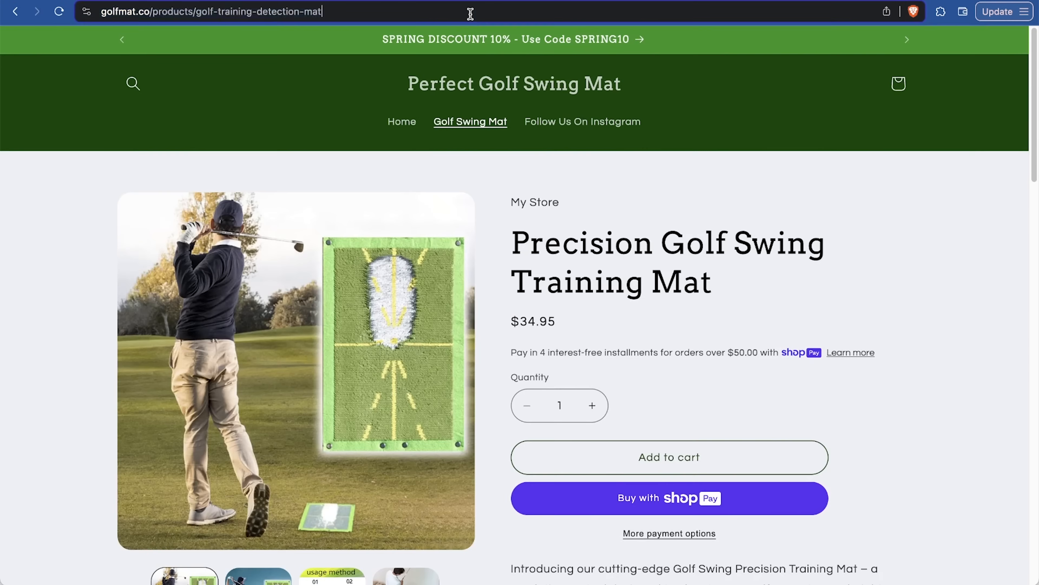
left_click(471, 14)
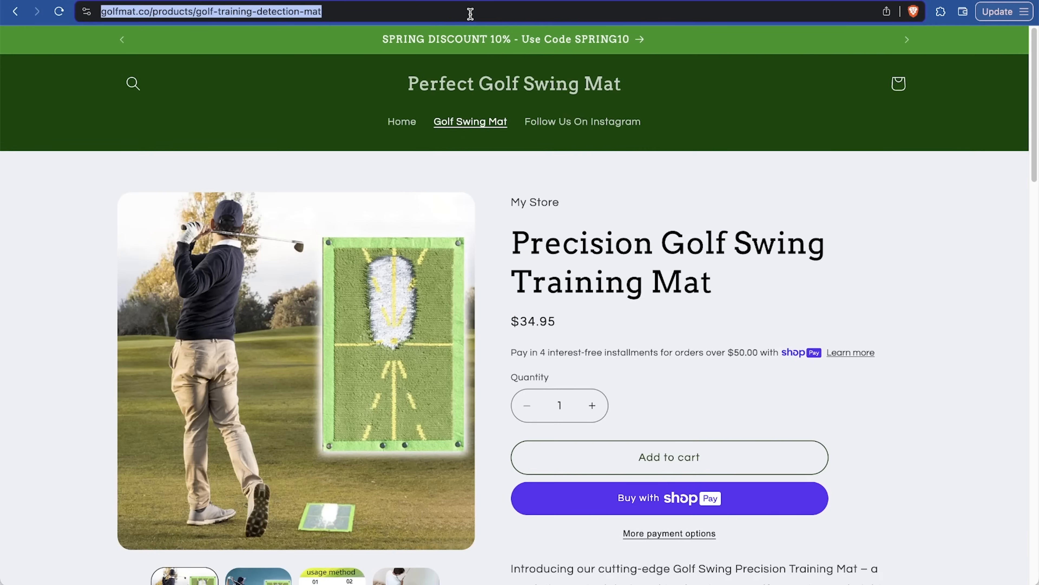
key("super+w")
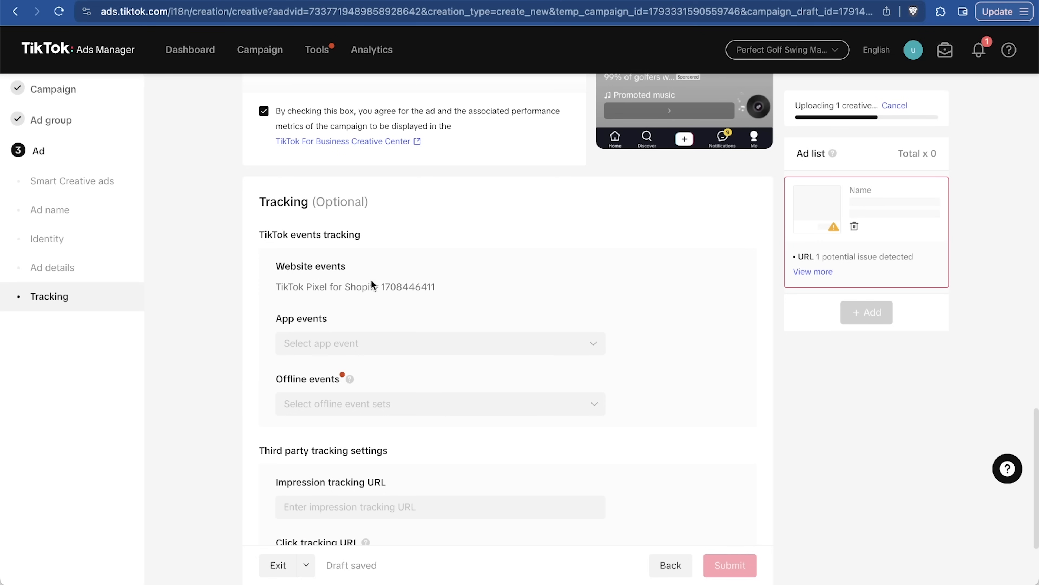
type("https://golfmat.co/")
triple_click(421, 378)
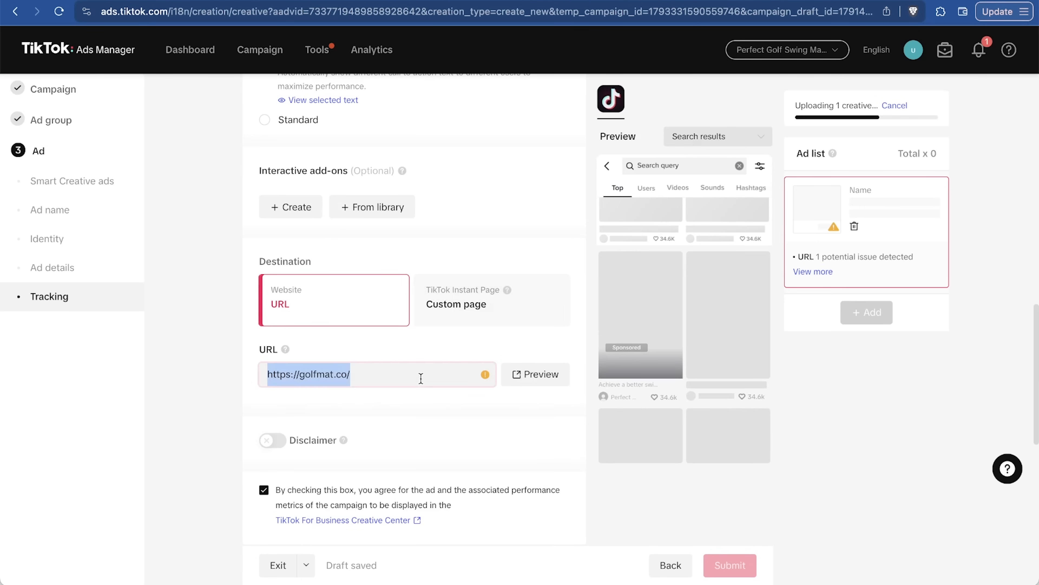
key("super+v")
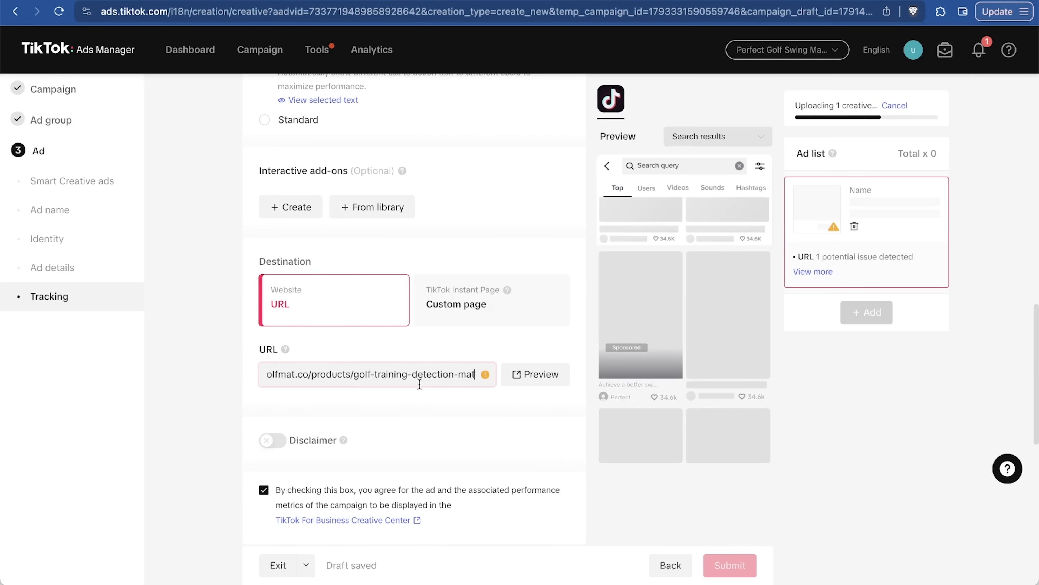
left_click(419, 399)
Examine the ad's optional tracking settings, including the website events pixel, app events and third-party tracking URLs
scroll(418, 401, "down", 8)
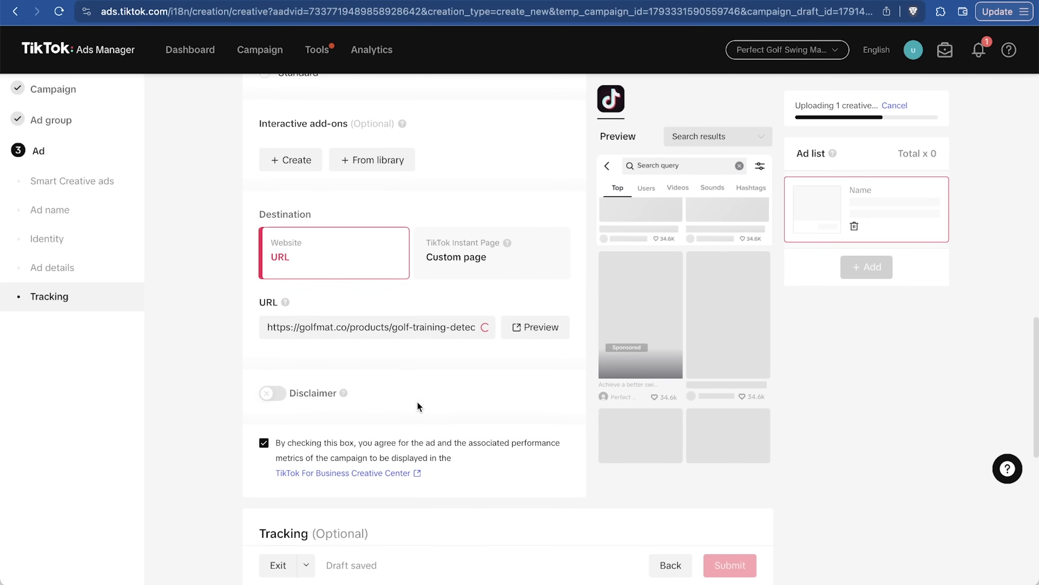
left_click(413, 385)
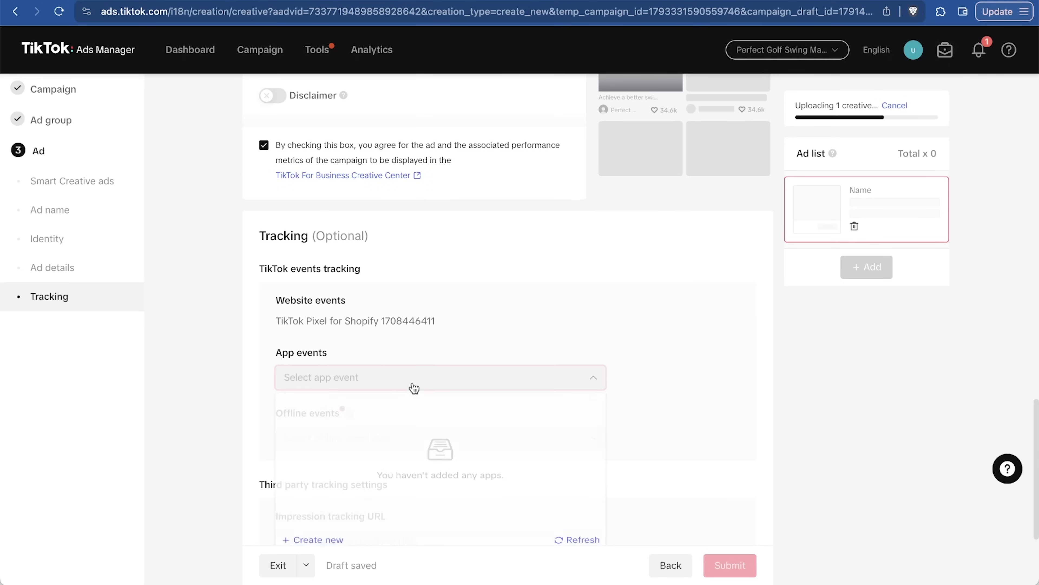
left_click(434, 360)
scroll(532, 328, "down", 1)
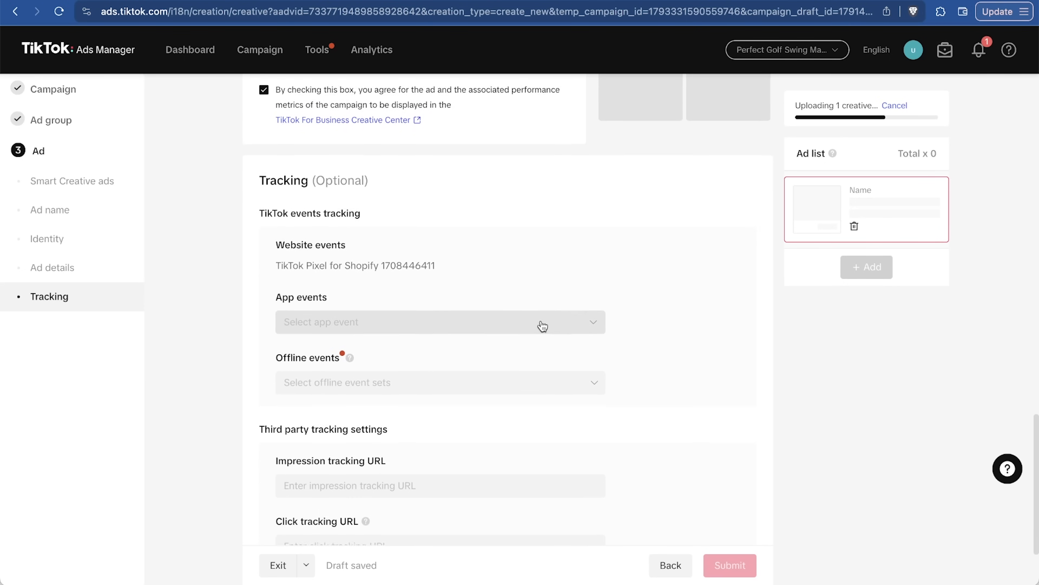
scroll(539, 325, "down", 1)
left_click_drag(448, 266, 257, 262)
left_click(313, 269)
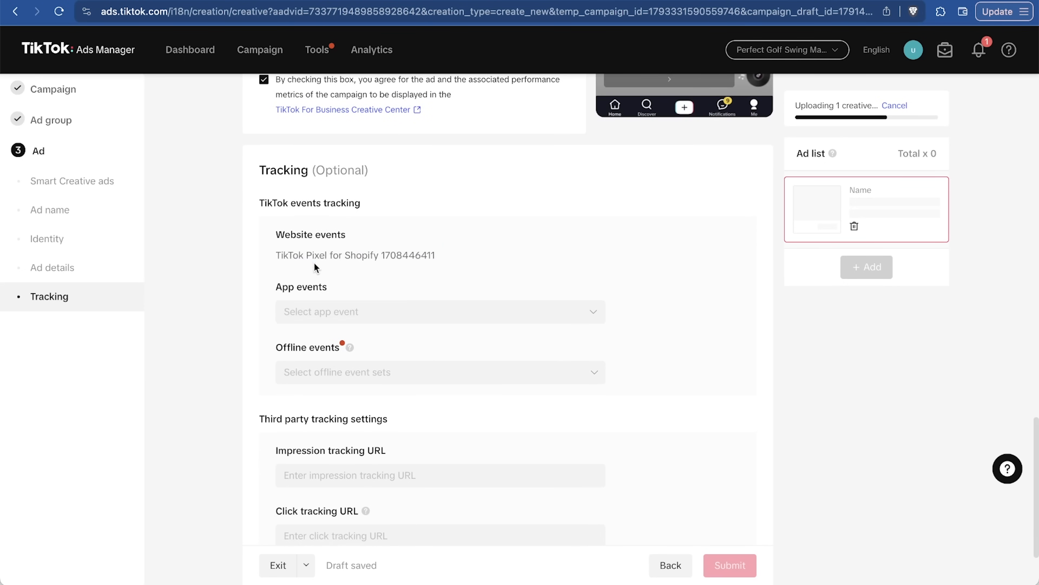
scroll(593, 346, "down", 3)
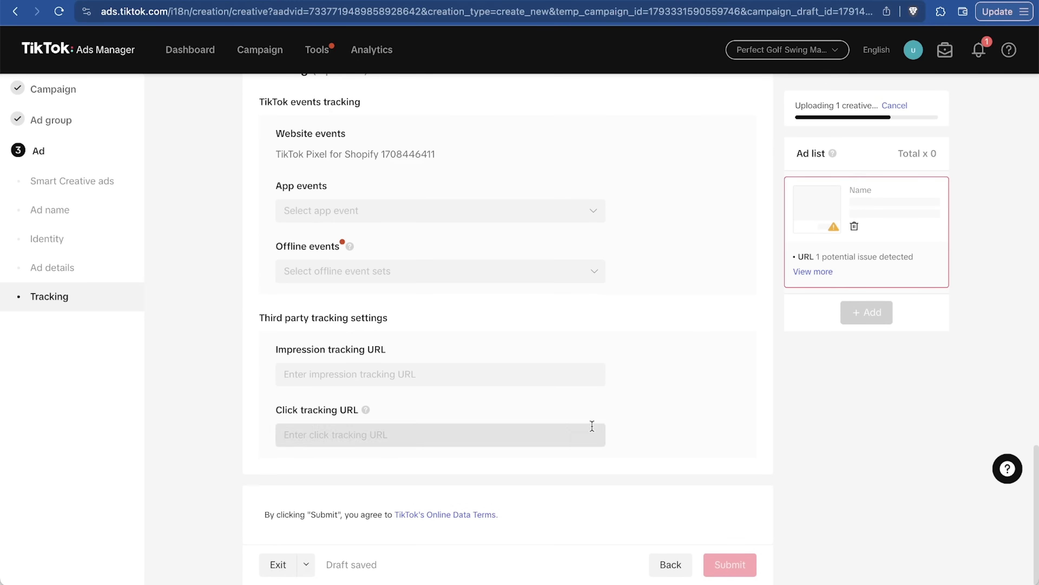
Recheck the ad details and submit the ad, confirming submission despite the flagged URL issue
scroll(449, 336, "up", 10)
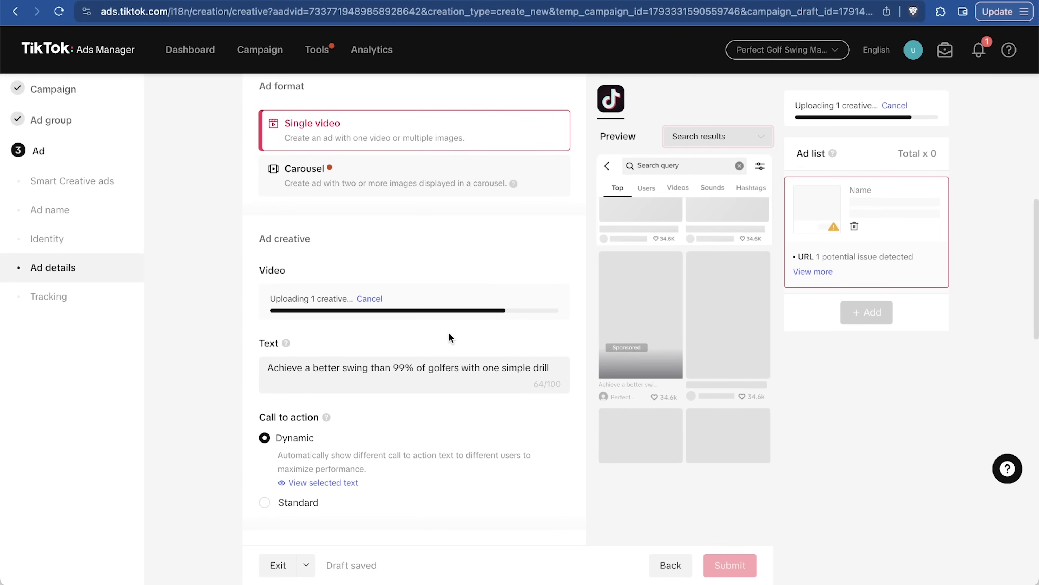
scroll(448, 333, "down", 10)
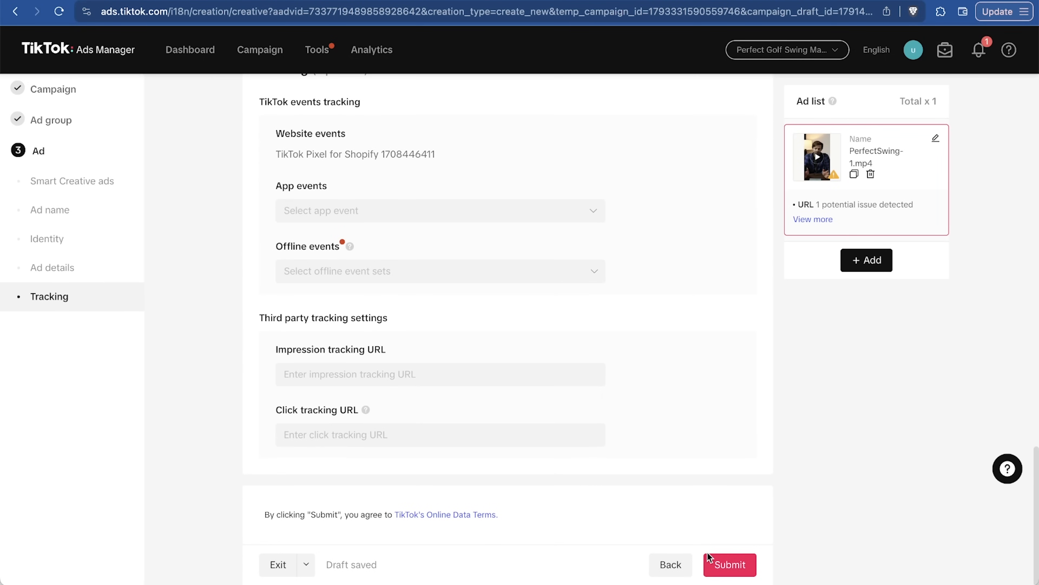
left_click(732, 564)
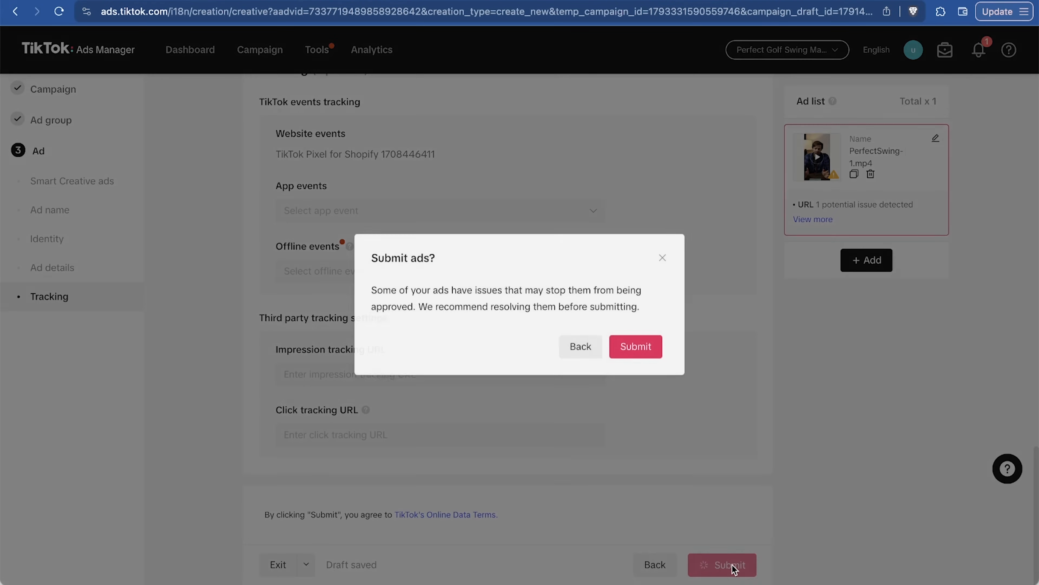
left_click(628, 350)
Choose credit or debit card as the new payment method for the ad account
scroll(626, 344, "up", 17)
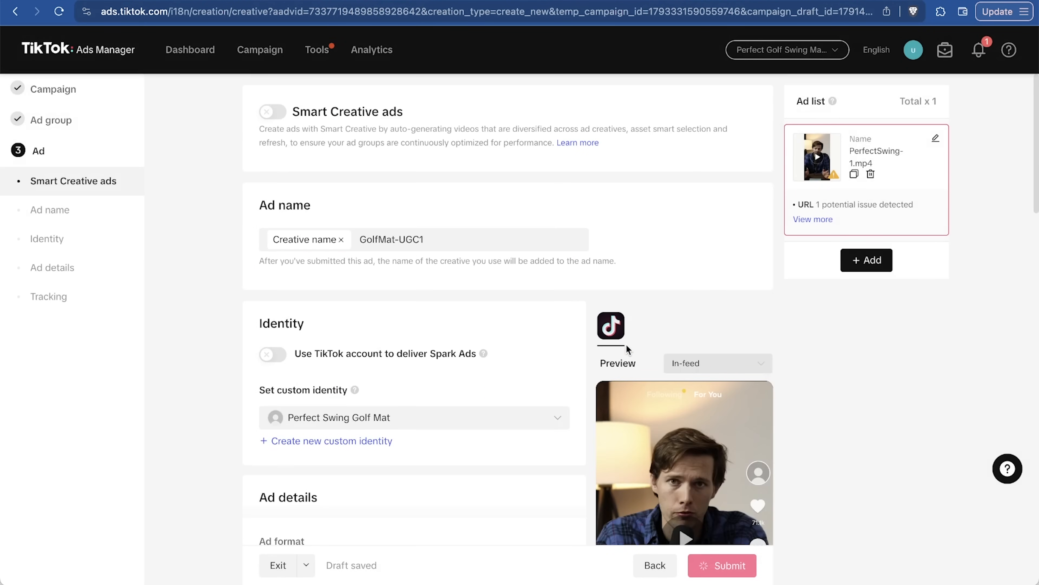
scroll(626, 346, "down", 7)
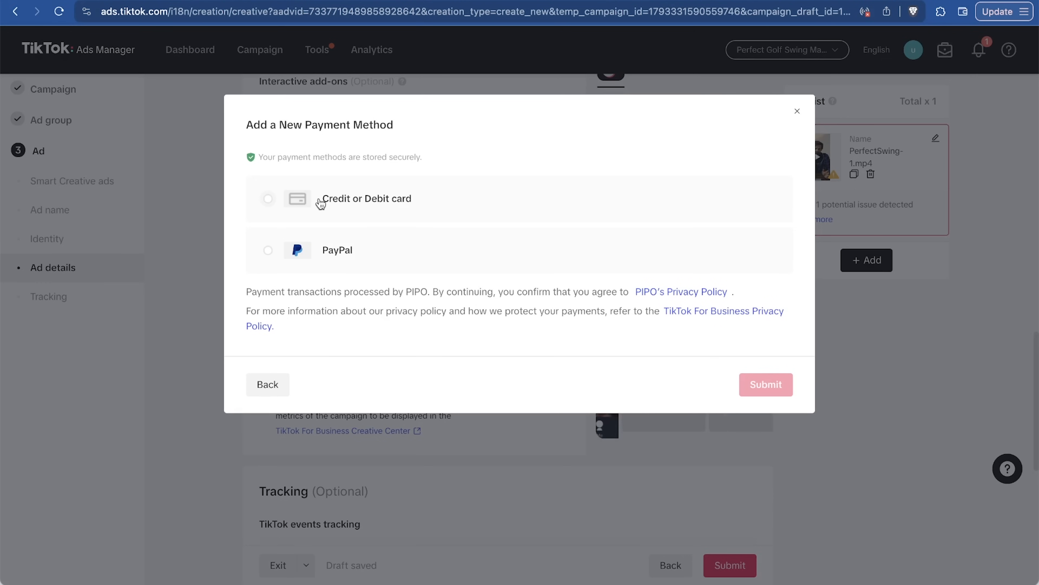
left_click(321, 201)
left_click(348, 300)
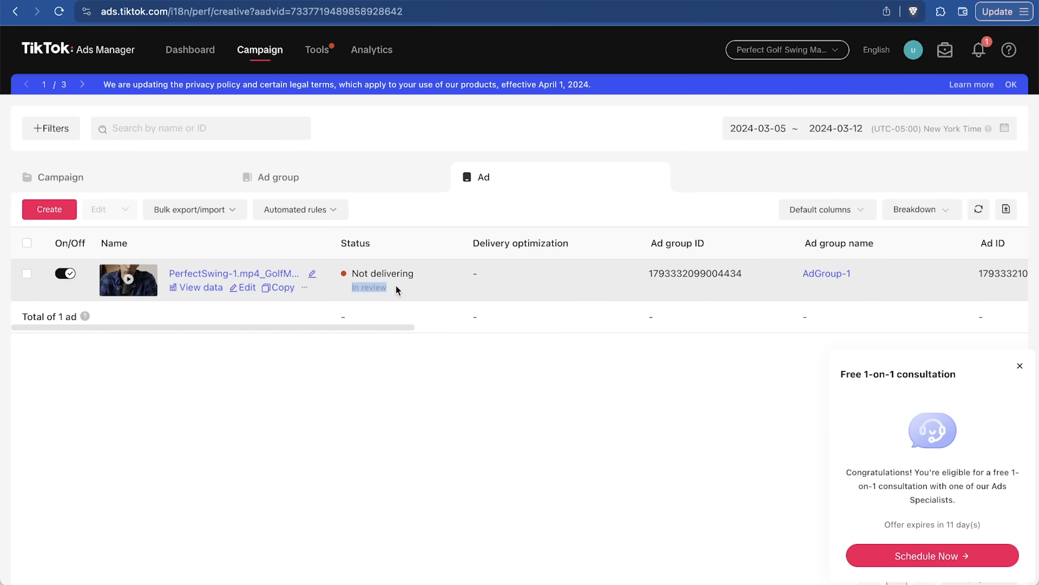
Look over the ad group list and the Conversions-GolfMat campaign with its on/off switch, and return to the ad list
left_click(279, 177)
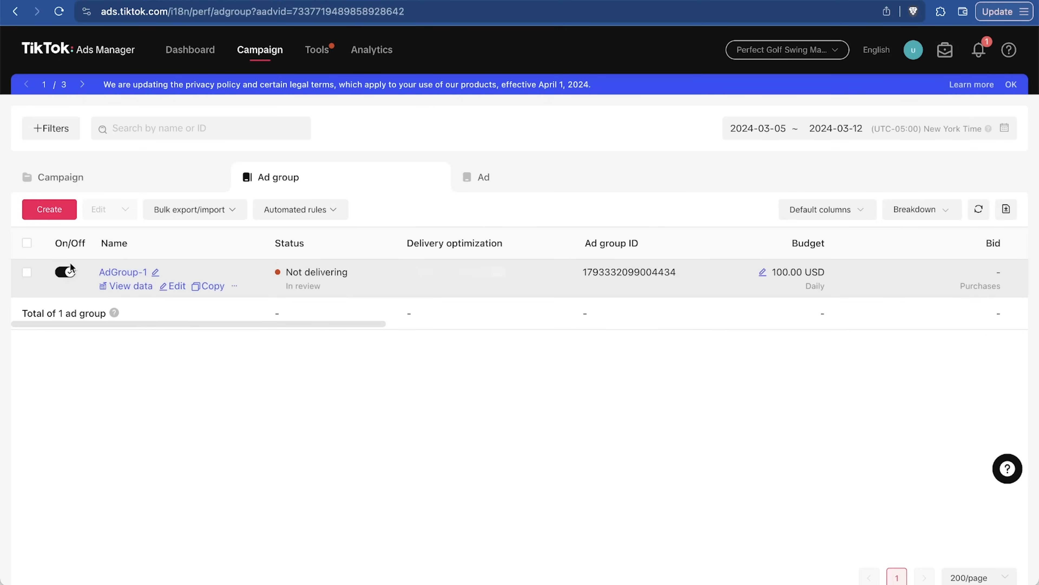
left_click(150, 181)
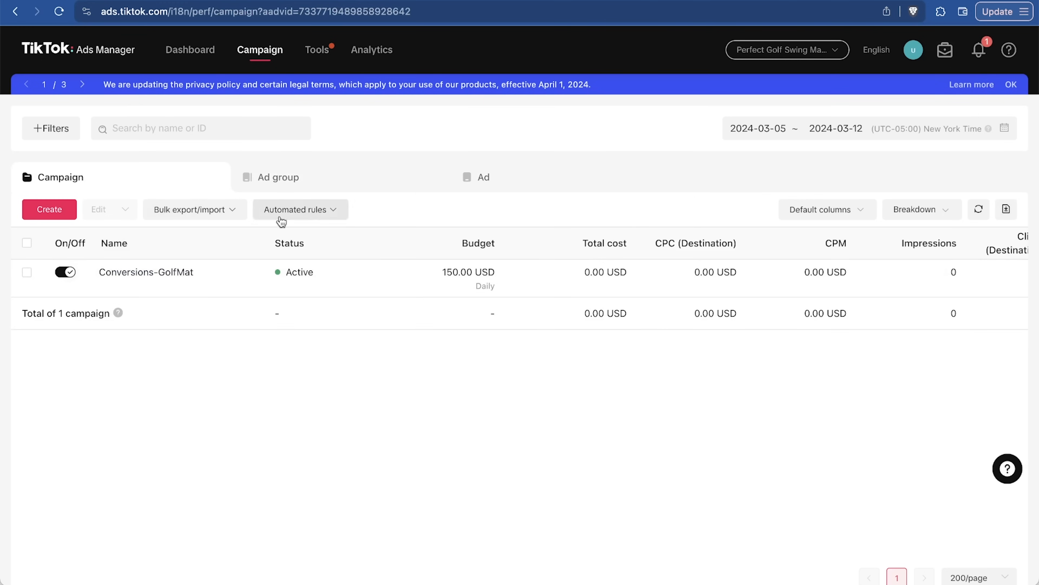
left_click(67, 277)
left_click(66, 277)
left_click(287, 179)
left_click(532, 182)
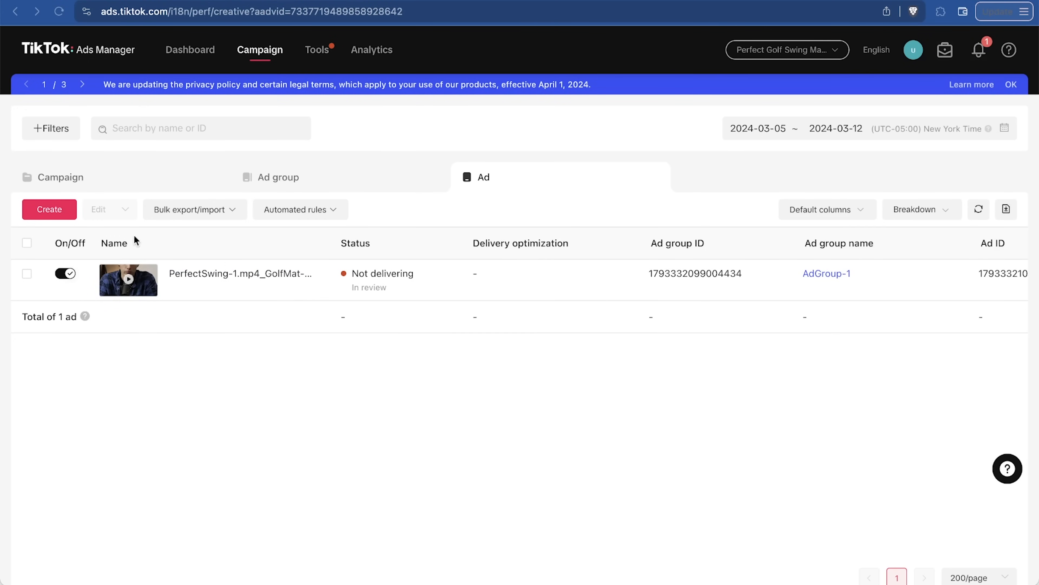
Open ad creation to view the Basic and Advanced modes, dismiss the notification request, and return to the ad list
left_click(48, 213)
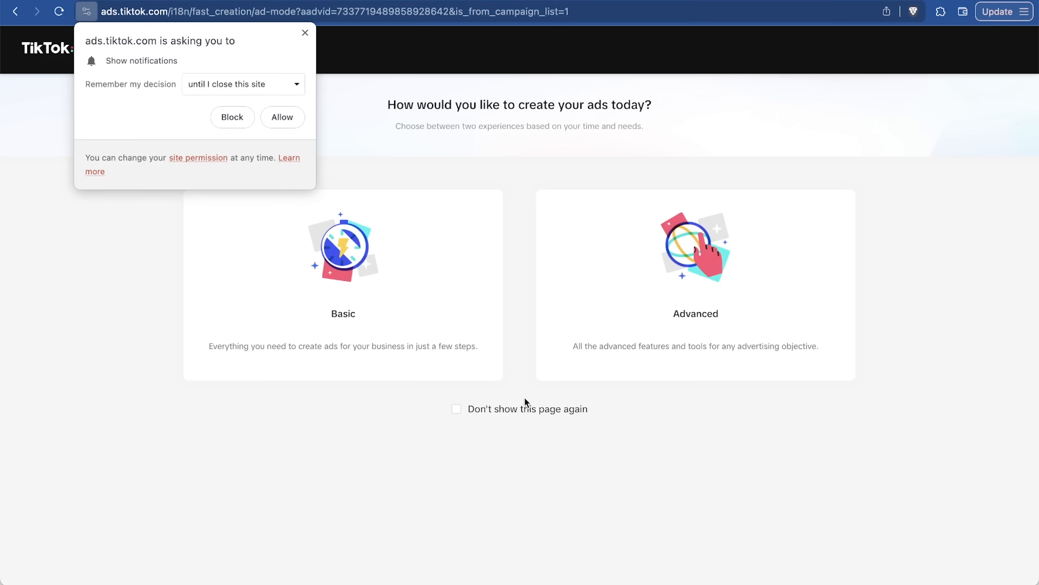
left_click(305, 32)
key("alt+Left")
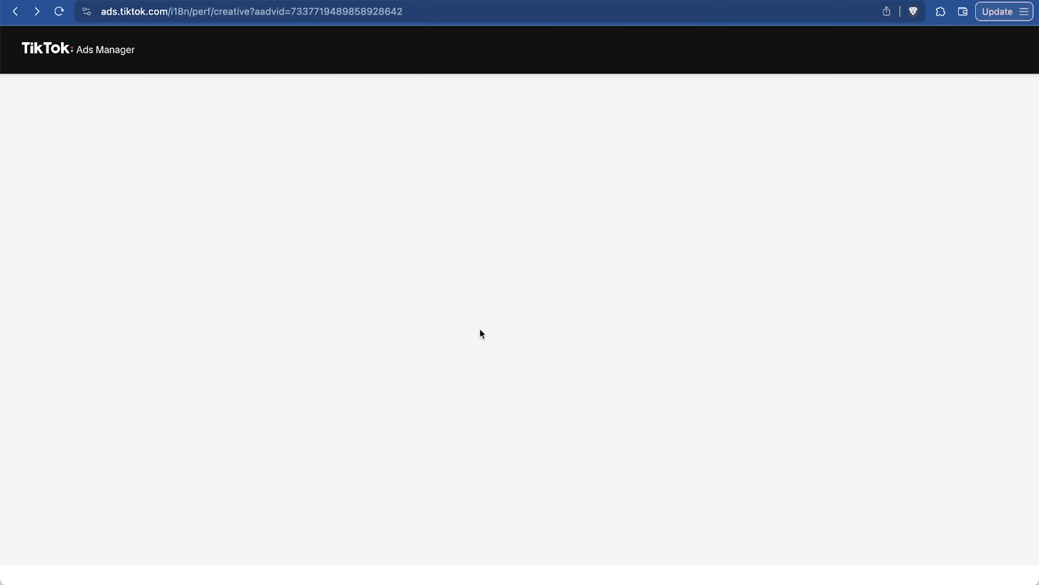
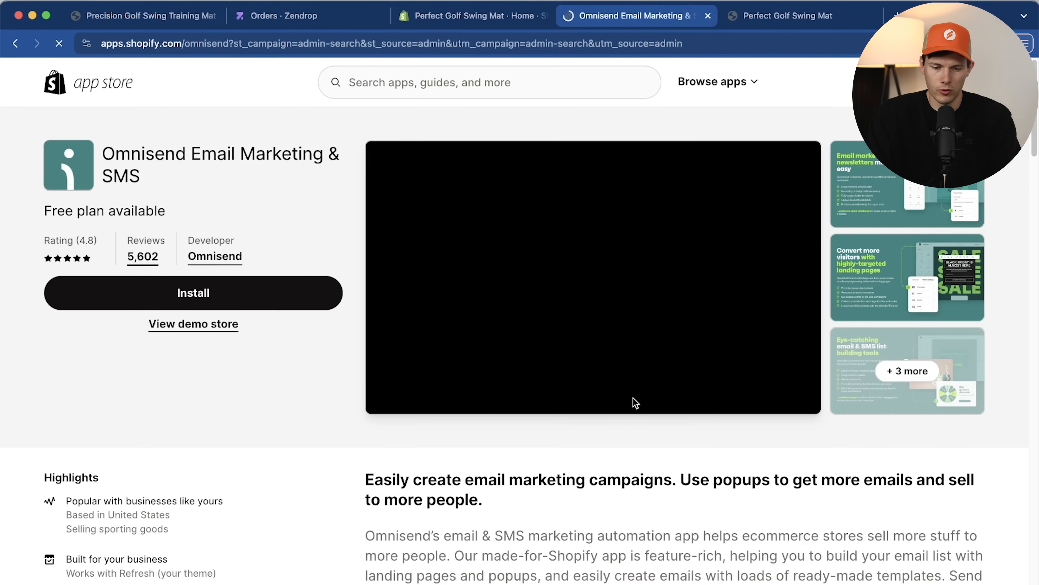
Install the Omnisend Email Marketing & SMS app on the Shopify store and look through its registration form
left_click(253, 294)
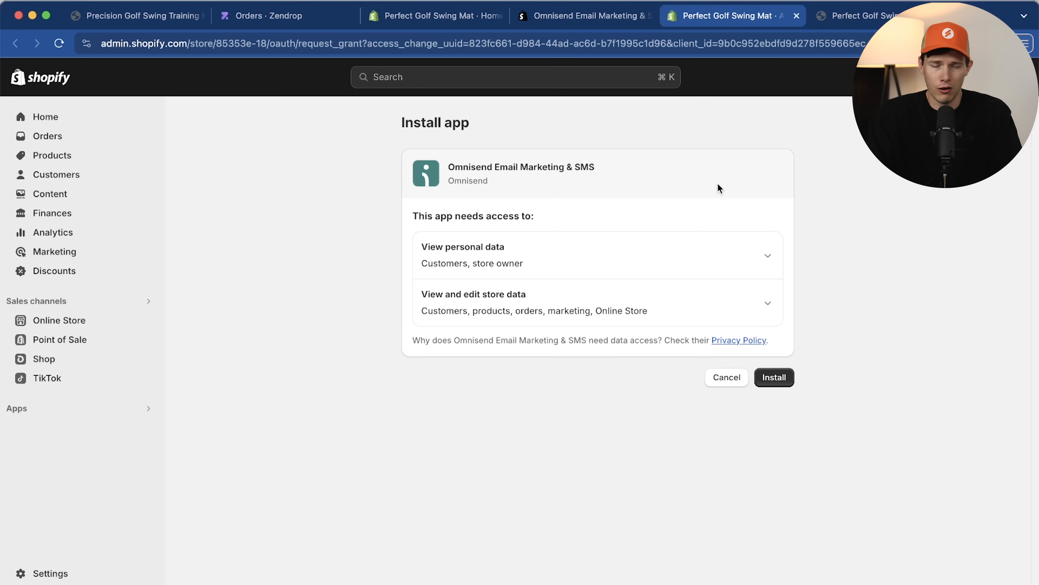
left_click(774, 377)
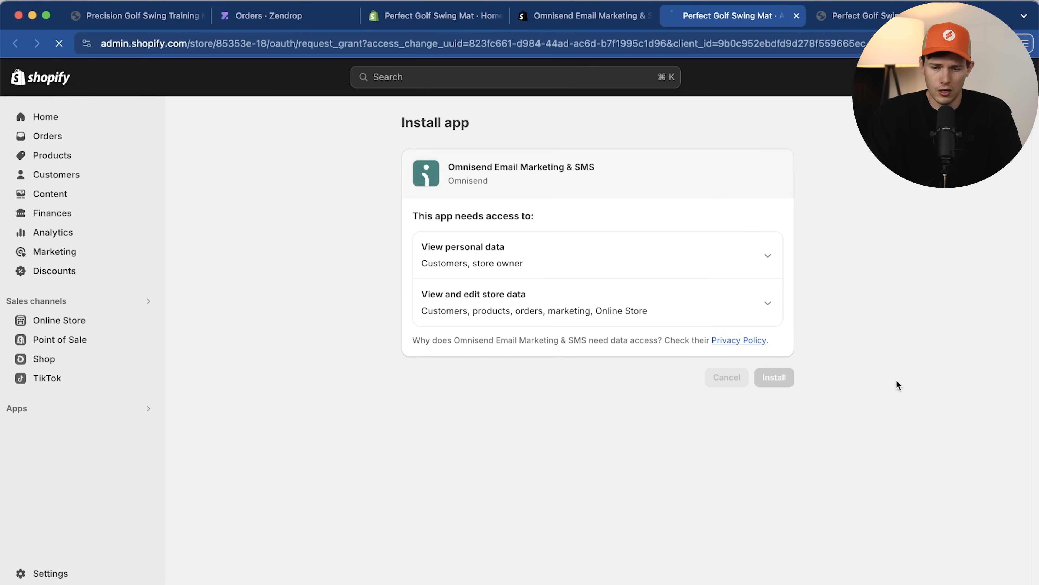
scroll(709, 270, "down", 3)
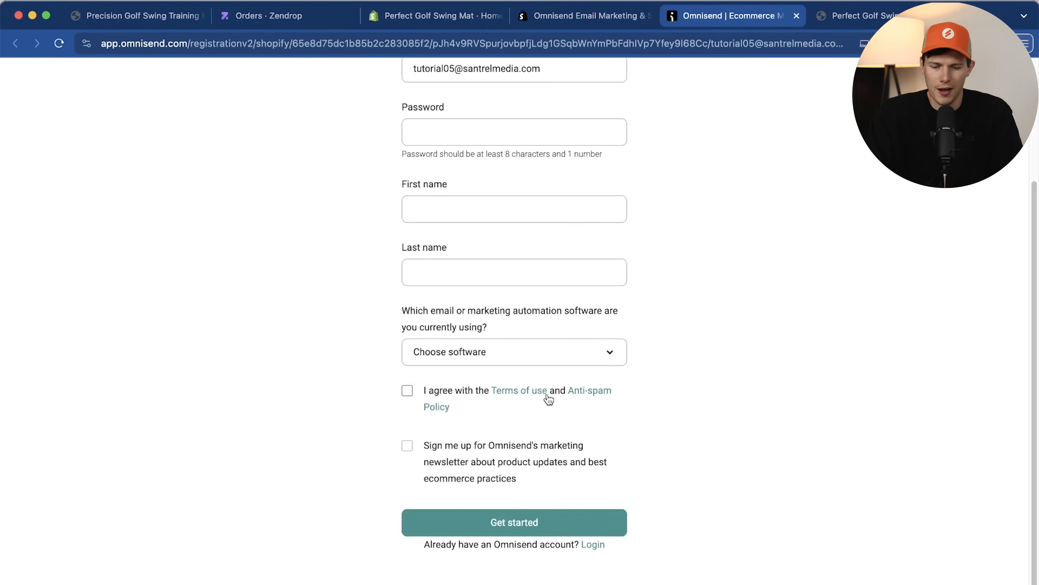
scroll(773, 324, "up", 1)
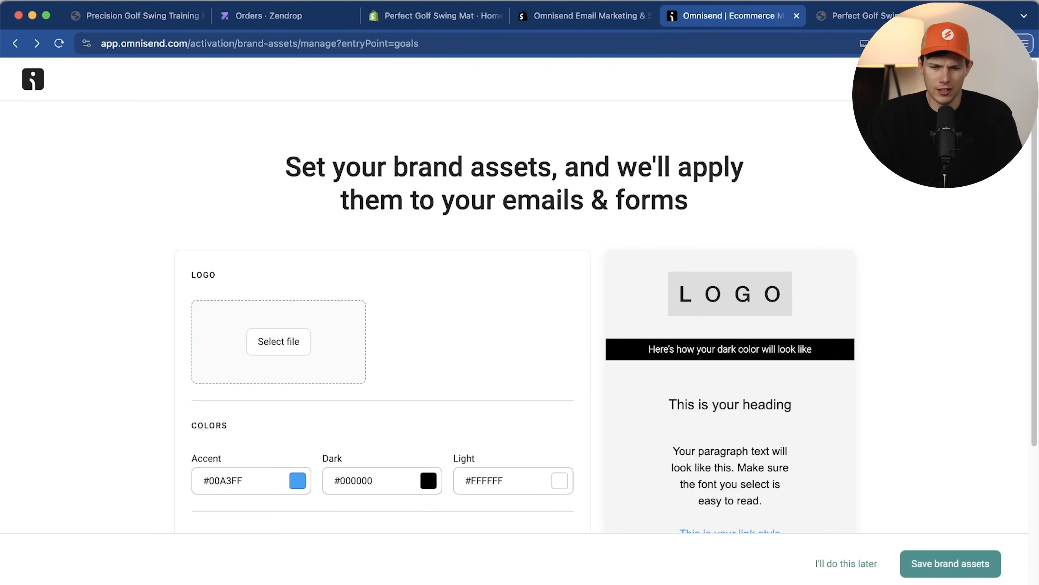
Check the Shopify admin and the golfmat.co storefront, and open Canva in a new tab
left_click(405, 16)
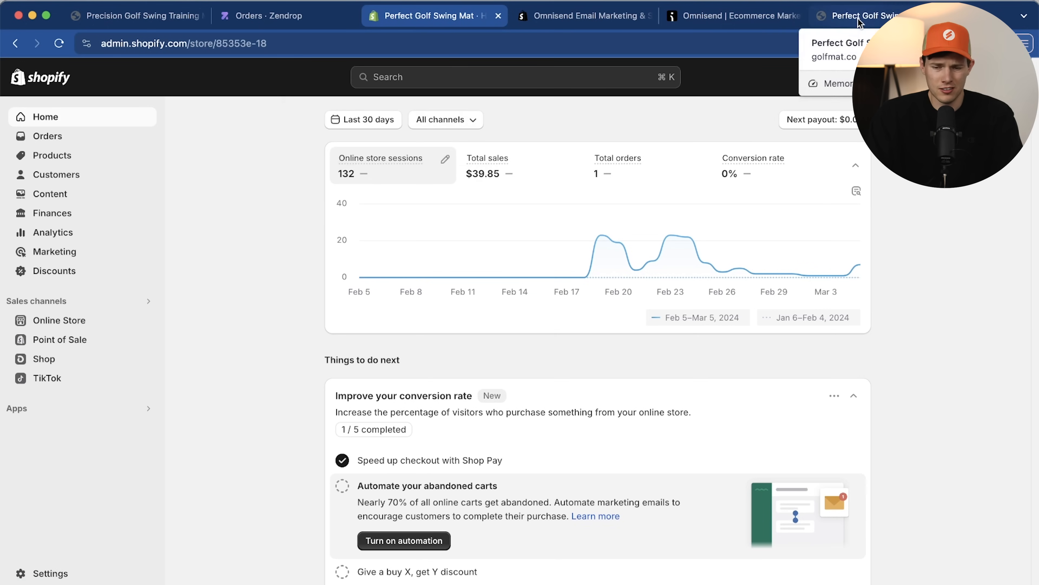
left_click(878, 20)
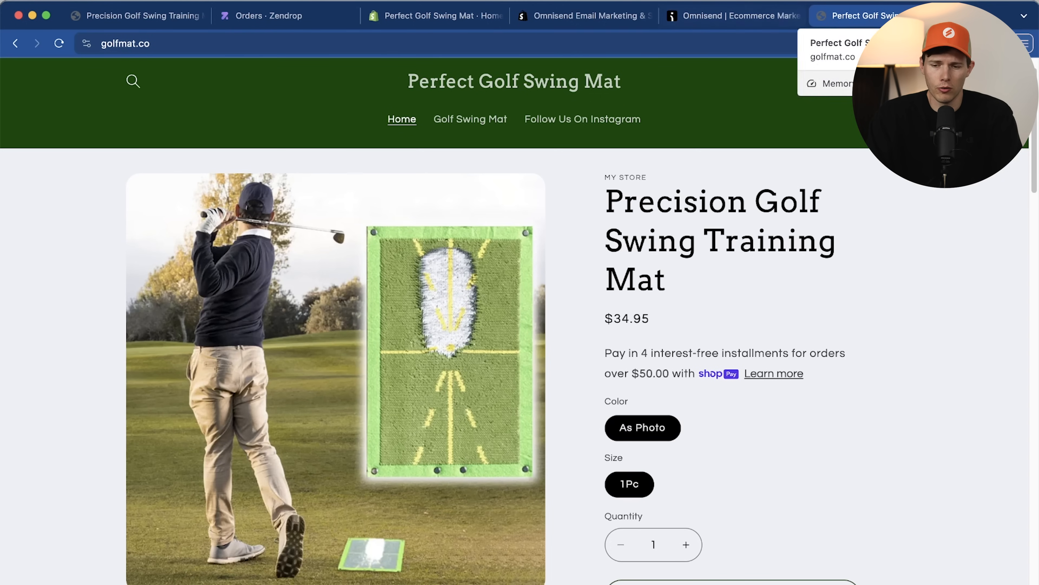
key("super+t")
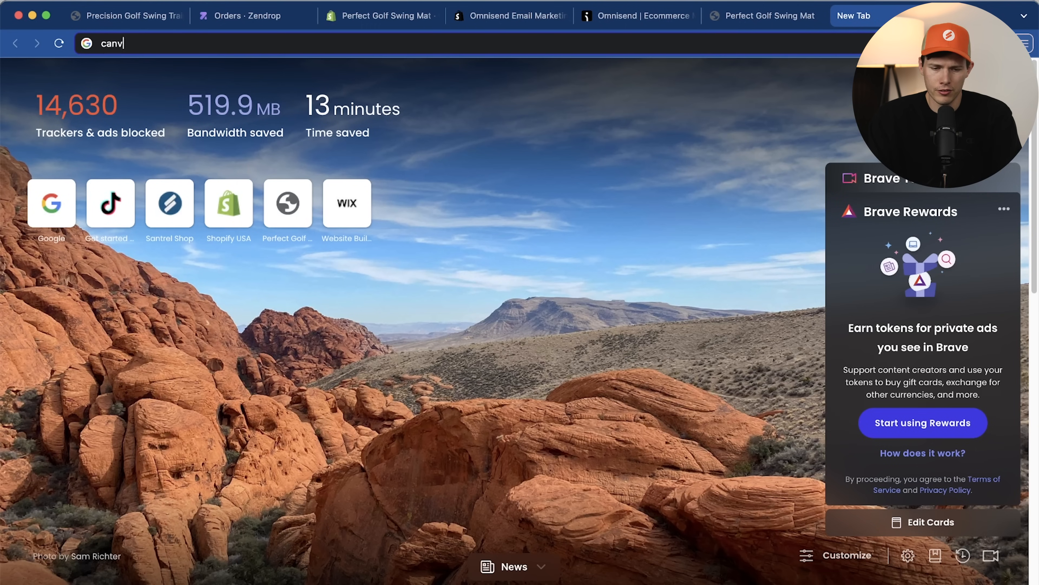
key("Return")
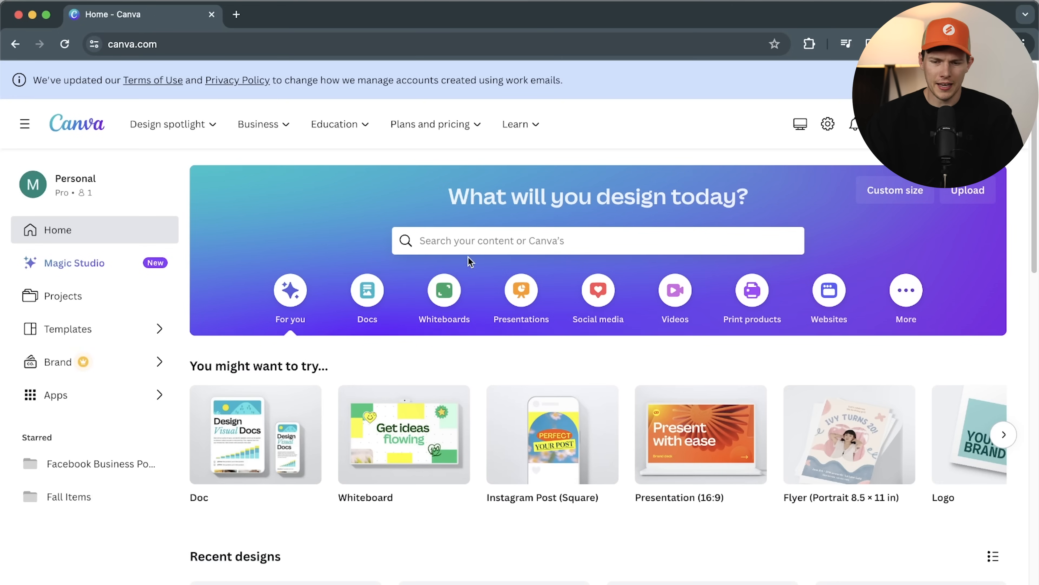
Search Canva's templates for "golf logo"
left_click(491, 242)
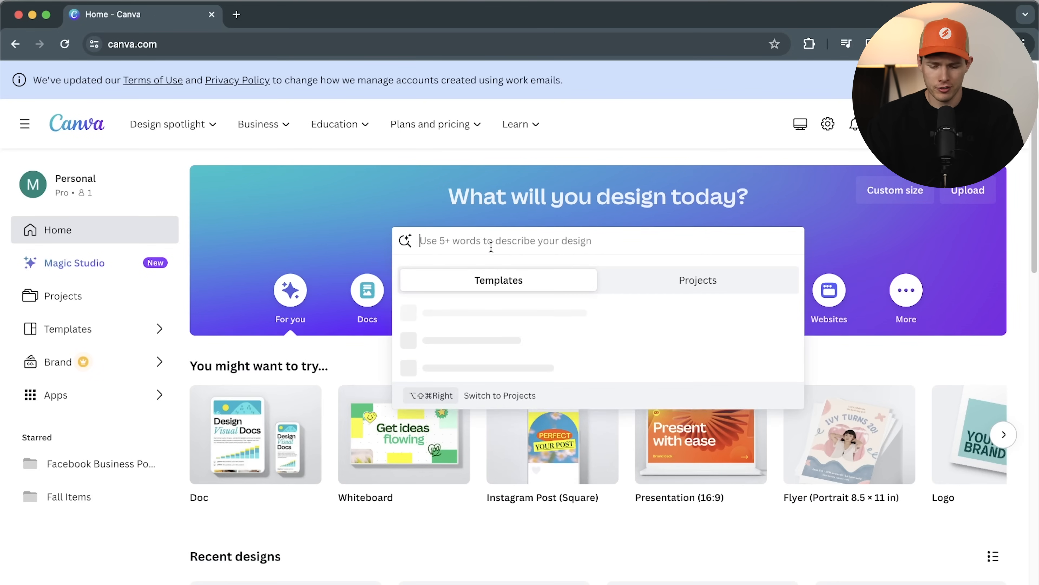
type("logo")
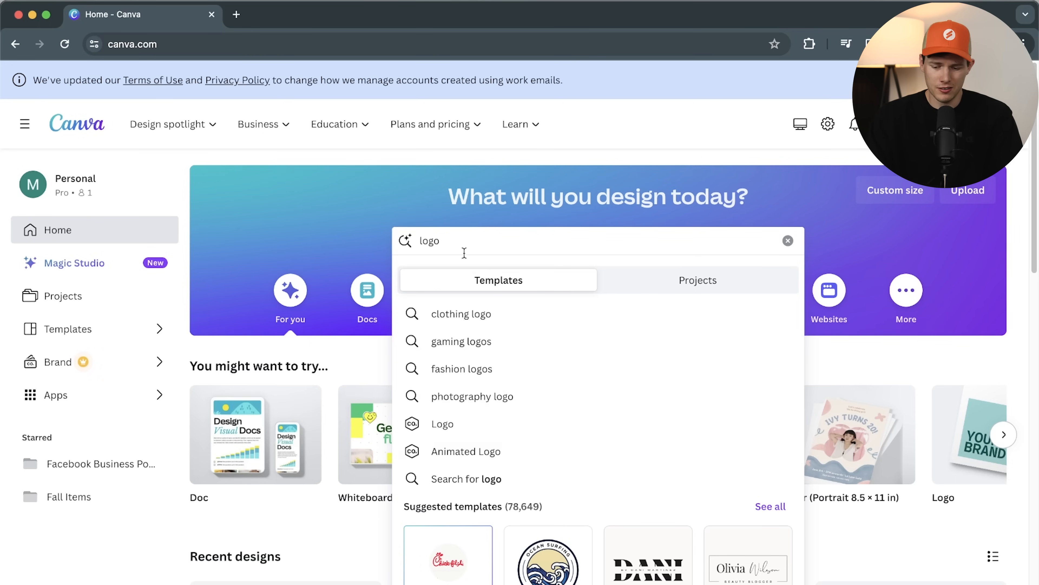
type("golf")
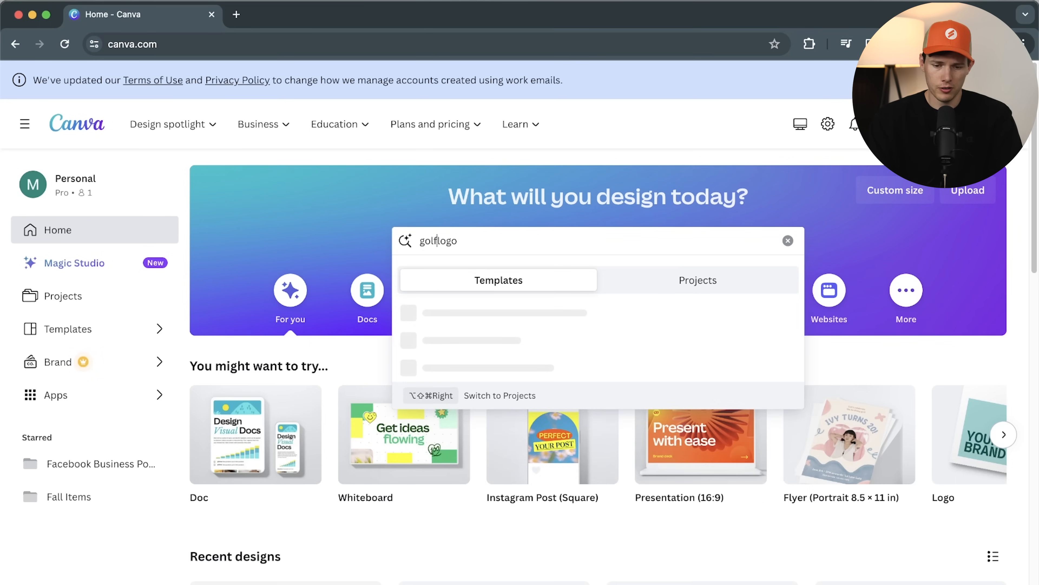
key("Return")
Browse the golf logo templates and open the Green and Blue Modern Golf Station Logo for customizing
scroll(585, 353, "down", 3)
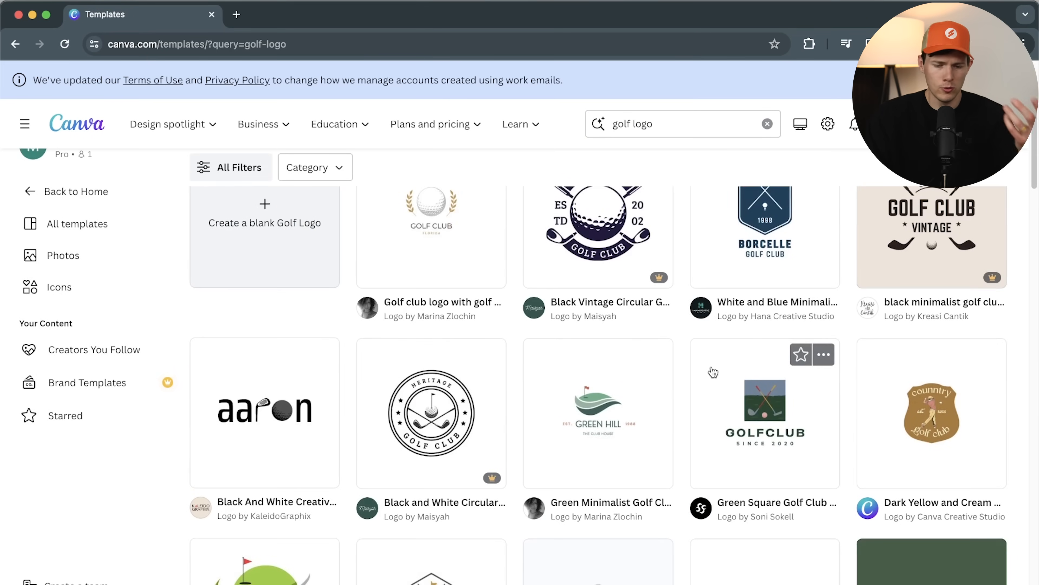
scroll(713, 372, "down", 3)
scroll(713, 371, "down", 1)
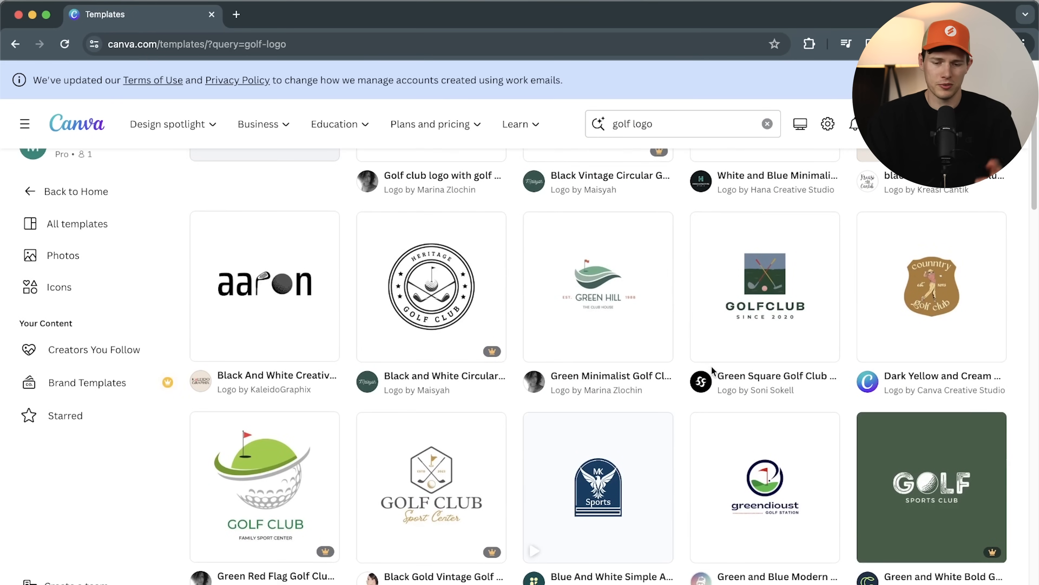
scroll(516, 355, "down", 5)
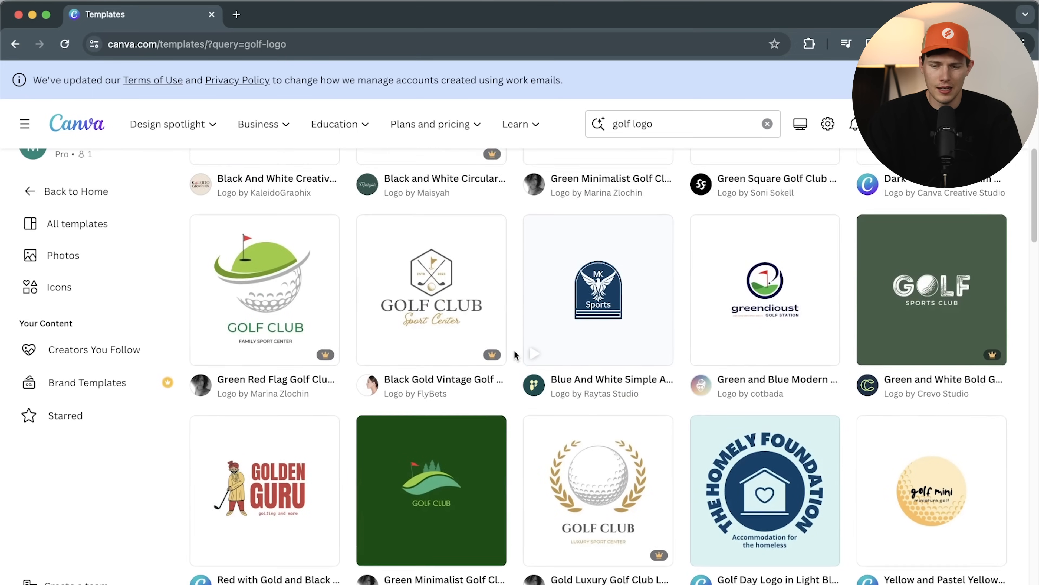
left_click(766, 298)
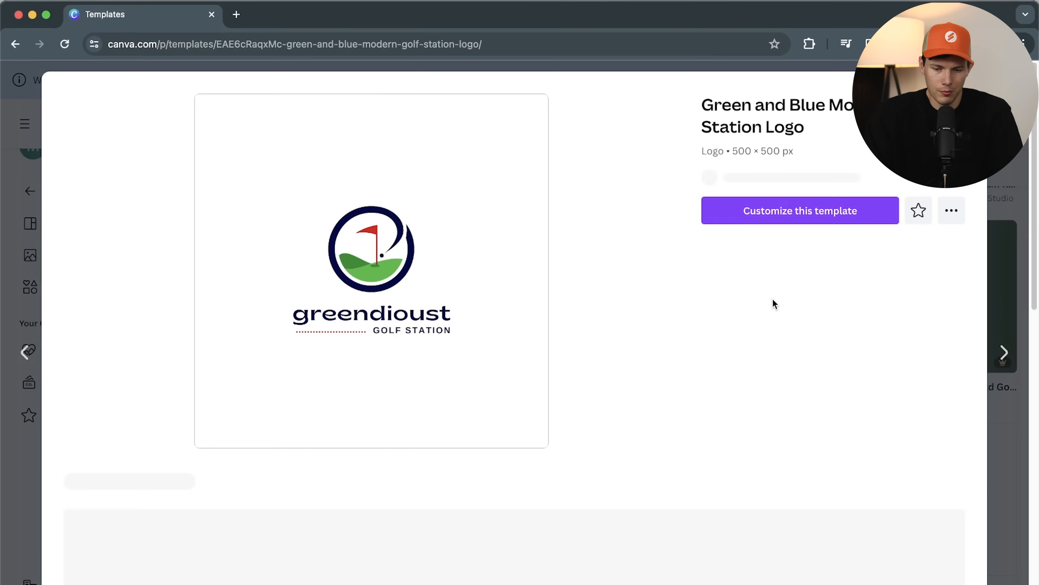
left_click(782, 226)
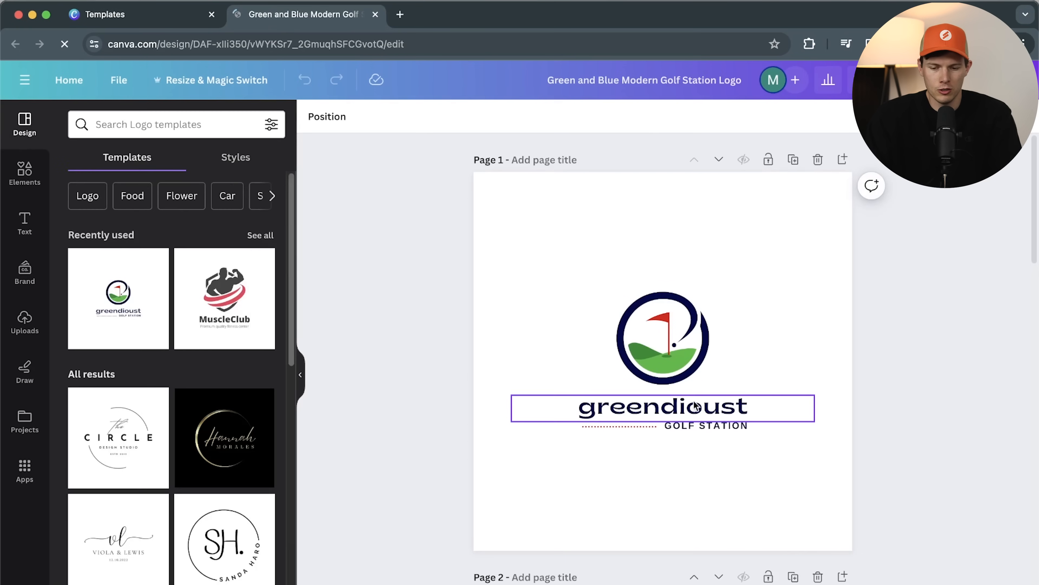
Change the logo text to "Perfect Swing" and "GOLF TRAINERS", then enlarge all the logo elements and centre them on page 1
left_click(630, 408)
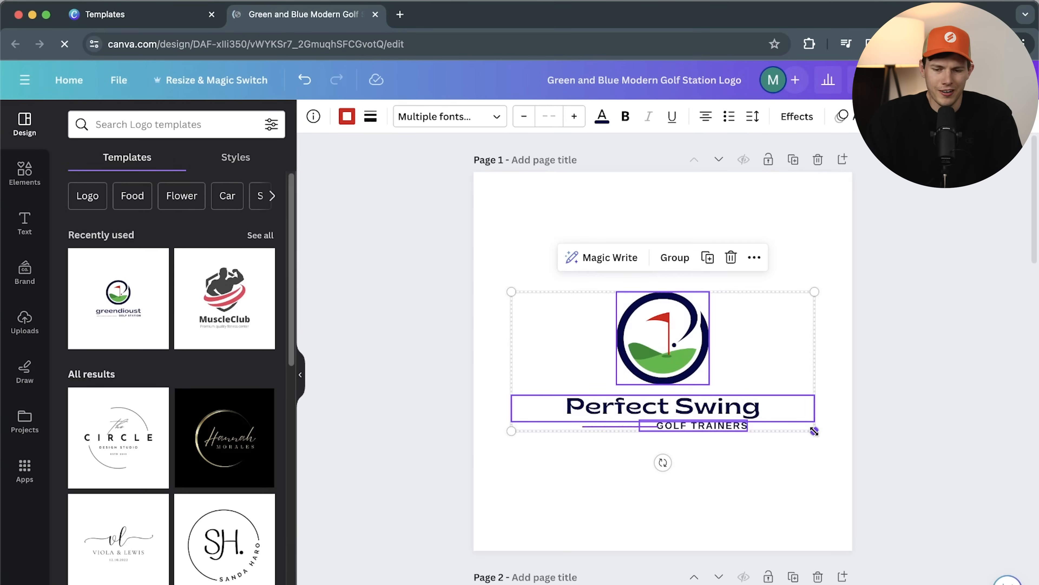
left_click_drag(814, 427, 894, 483)
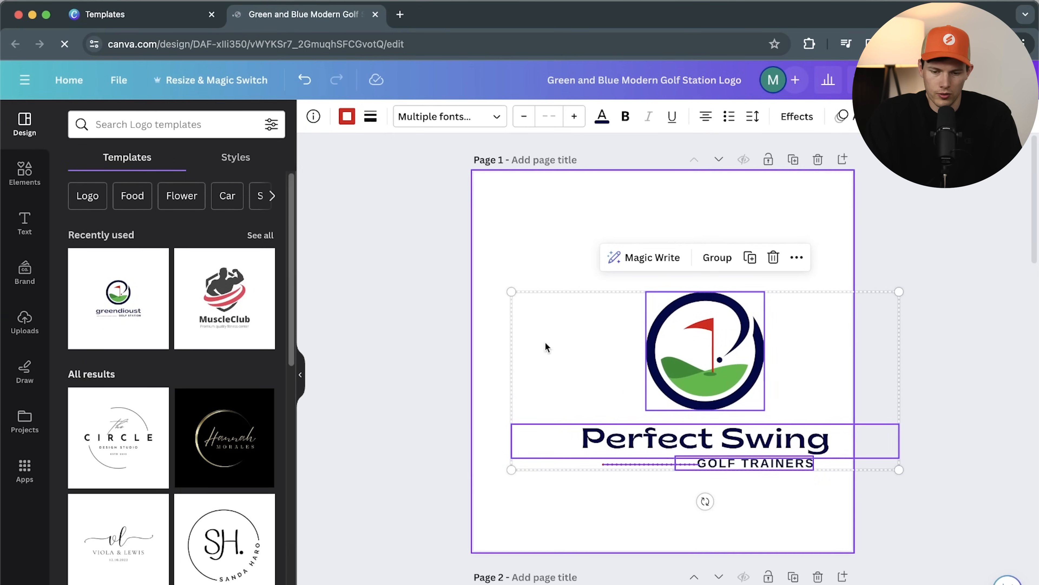
left_click_drag(512, 291, 403, 231)
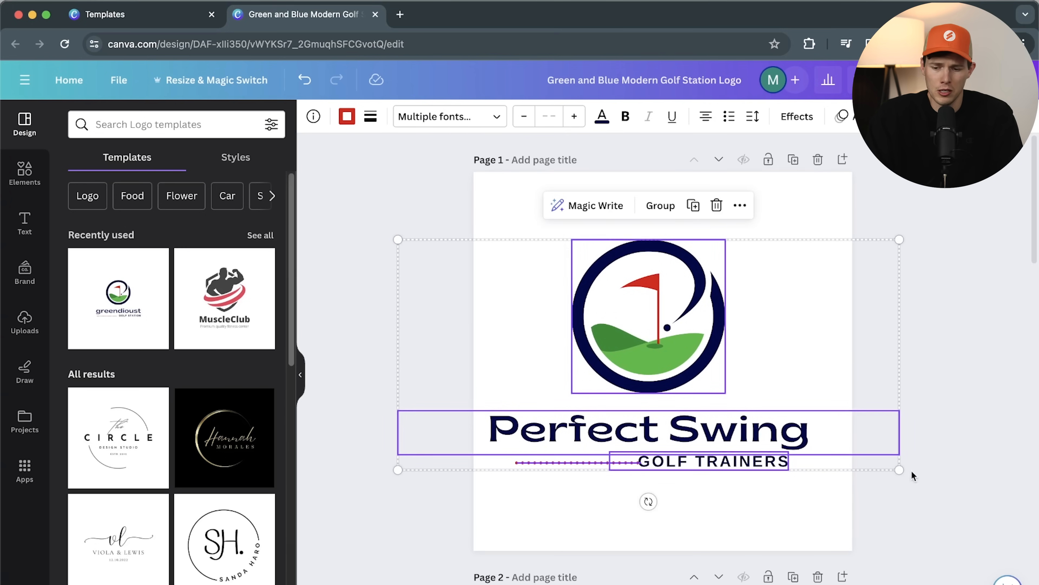
left_click_drag(899, 470, 935, 487)
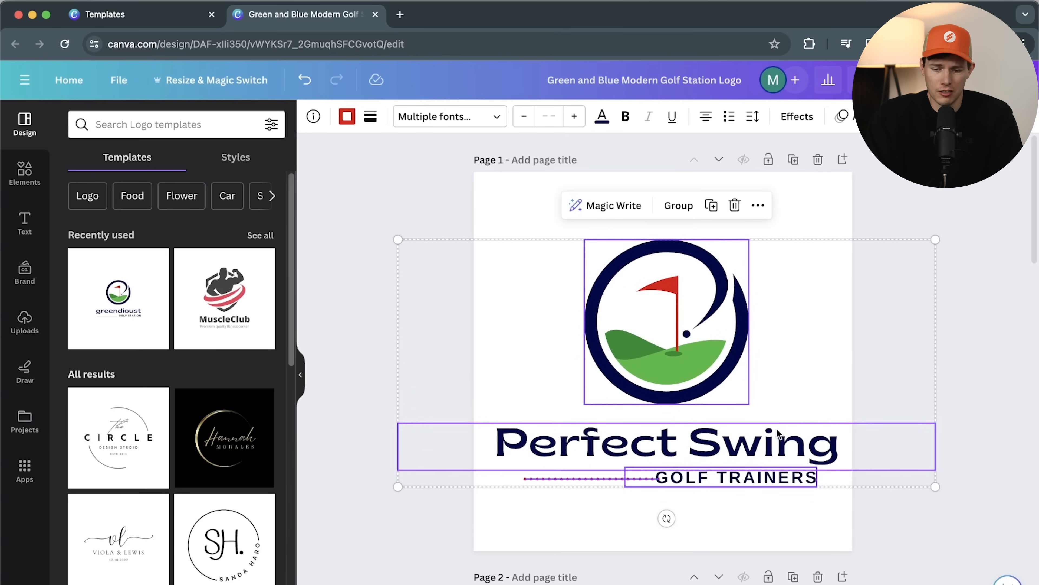
mouse_move(743, 421)
left_mouse_down()
mouse_move(740, 395)
mouse_move(739, 409)
left_mouse_up()
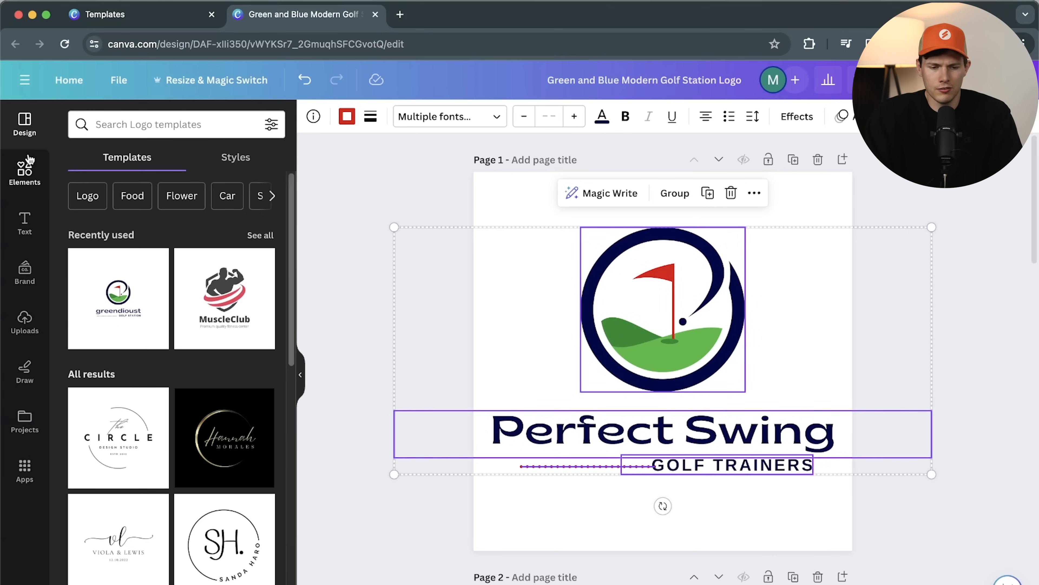
Shift the red dotted line slightly away from "GOLF TRAINERS" and view the design's share and download options
left_click(24, 172)
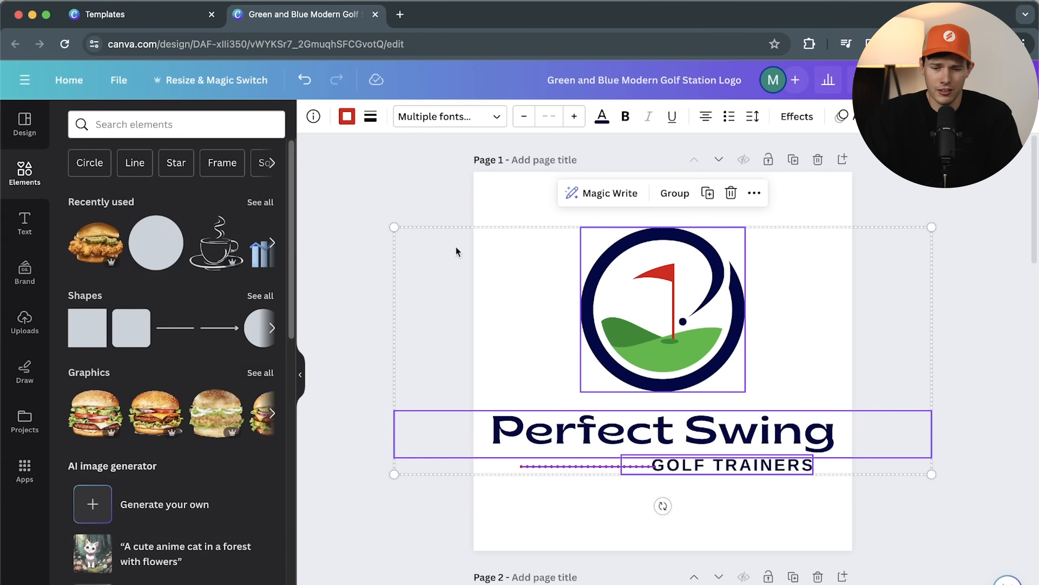
left_click(335, 307)
left_click(610, 287)
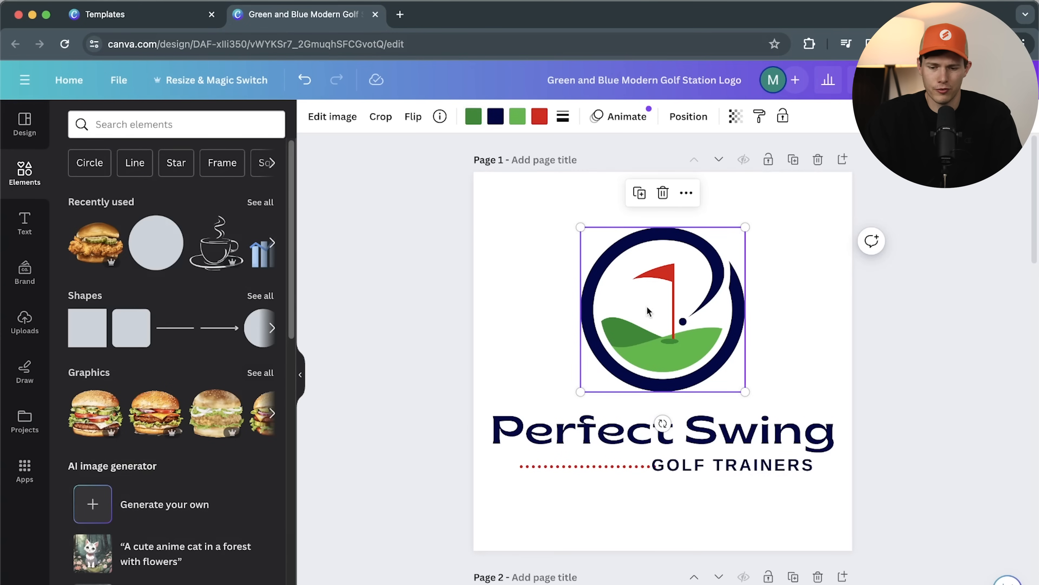
left_click(585, 463)
left_click_drag(585, 463, 580, 463)
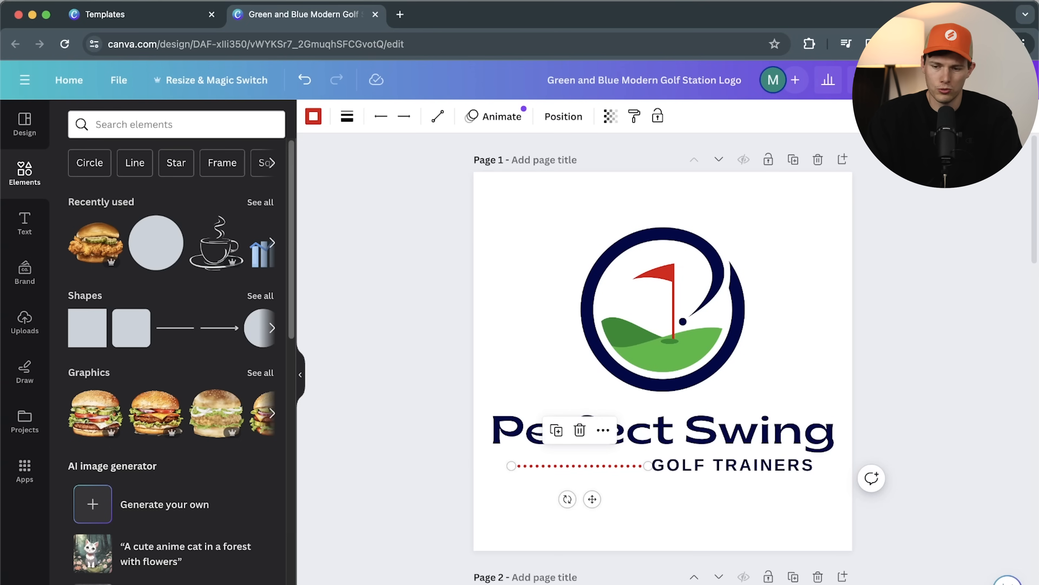
left_click(999, 80)
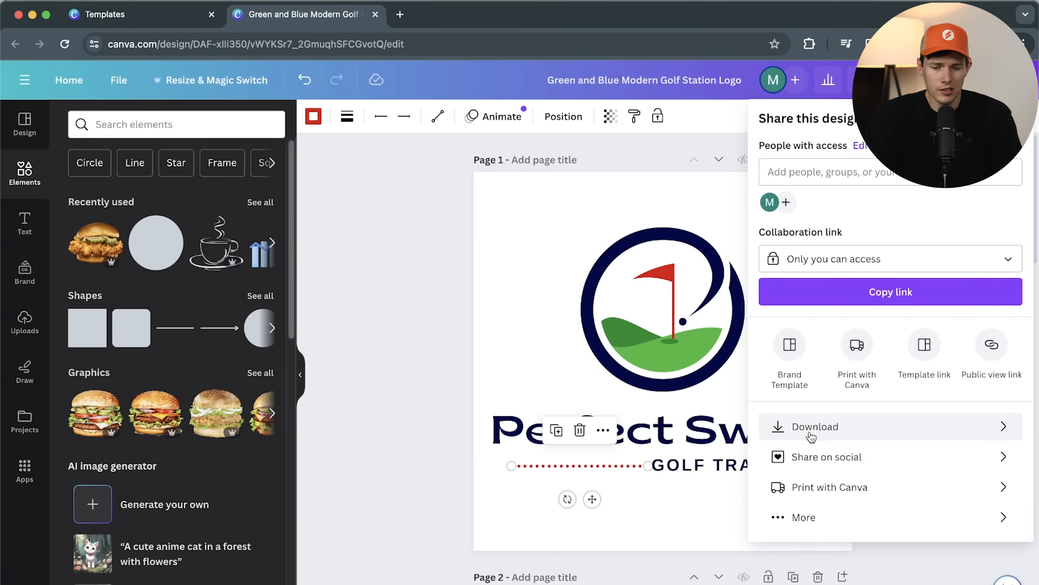
left_click(399, 360)
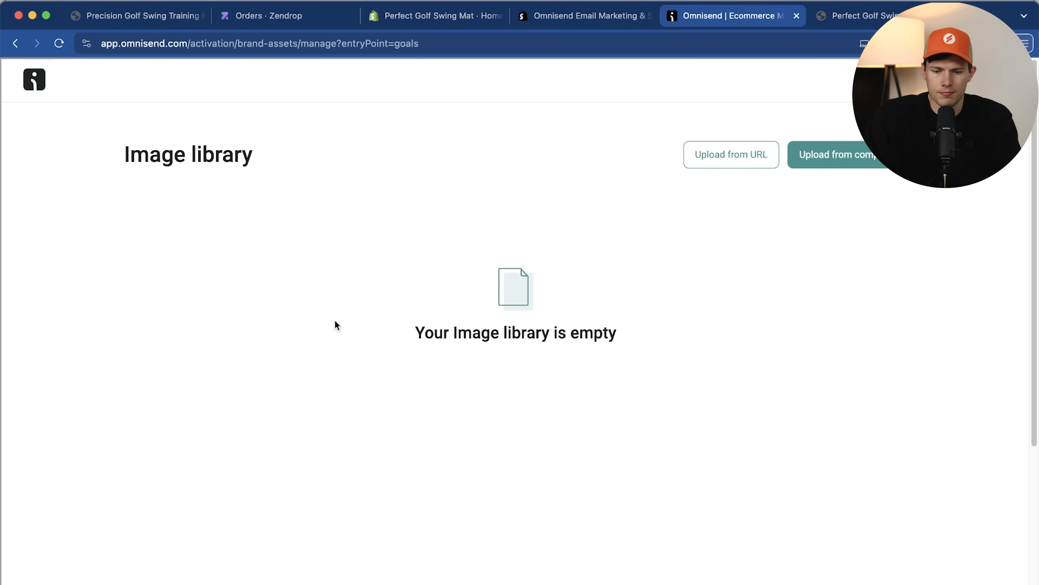
Upload the Perfect Swing logo from the computer to Omnisend's image library and select it as the brand logo
left_click(806, 165)
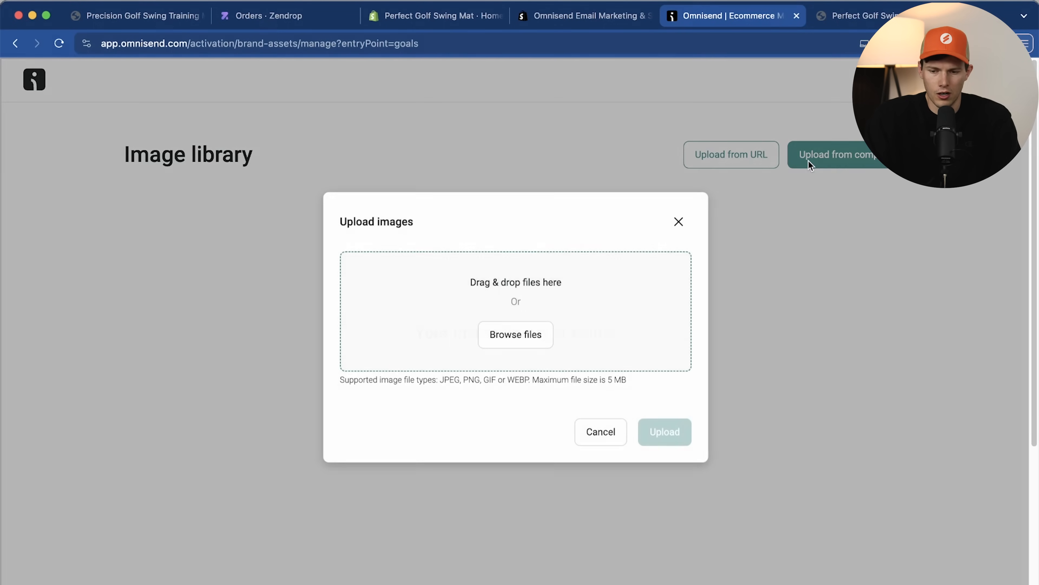
left_click(522, 336)
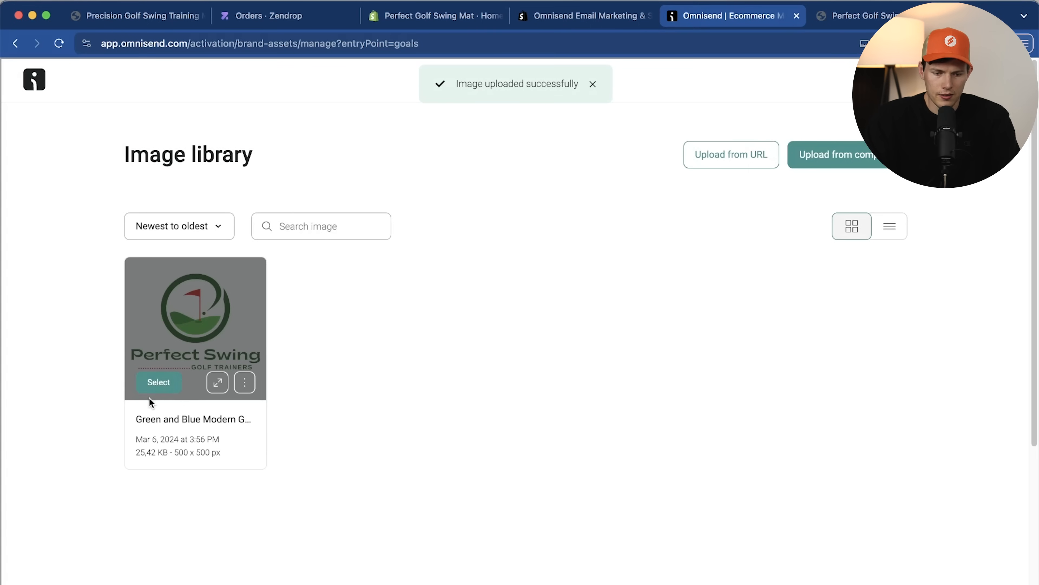
left_click(160, 380)
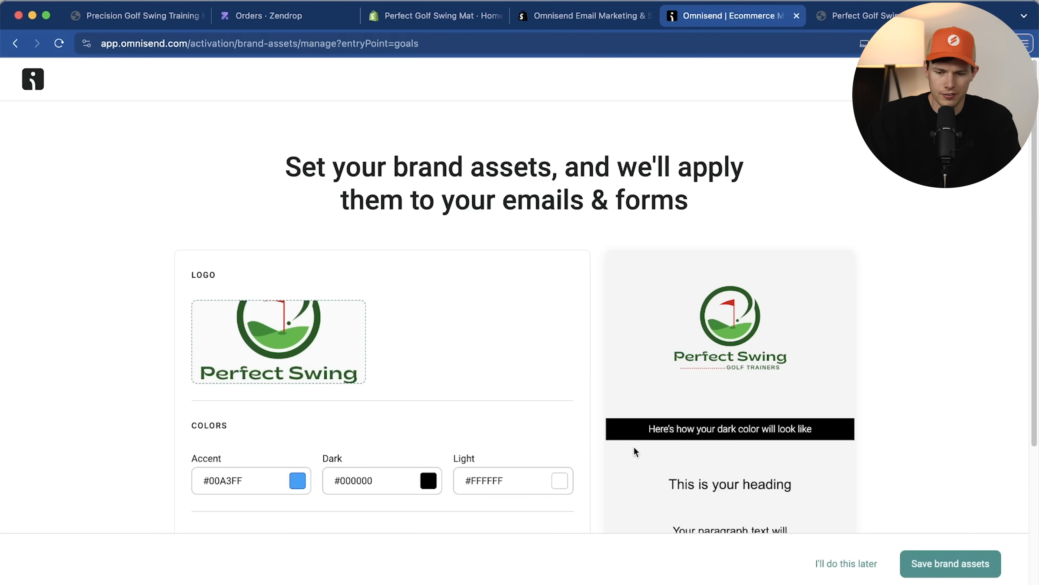
Set the Omnisend brand accent color to #0C591A, taking the code from the logo's dark green ring in Canva
scroll(824, 348, "down", 5)
scroll(824, 348, "up", 2)
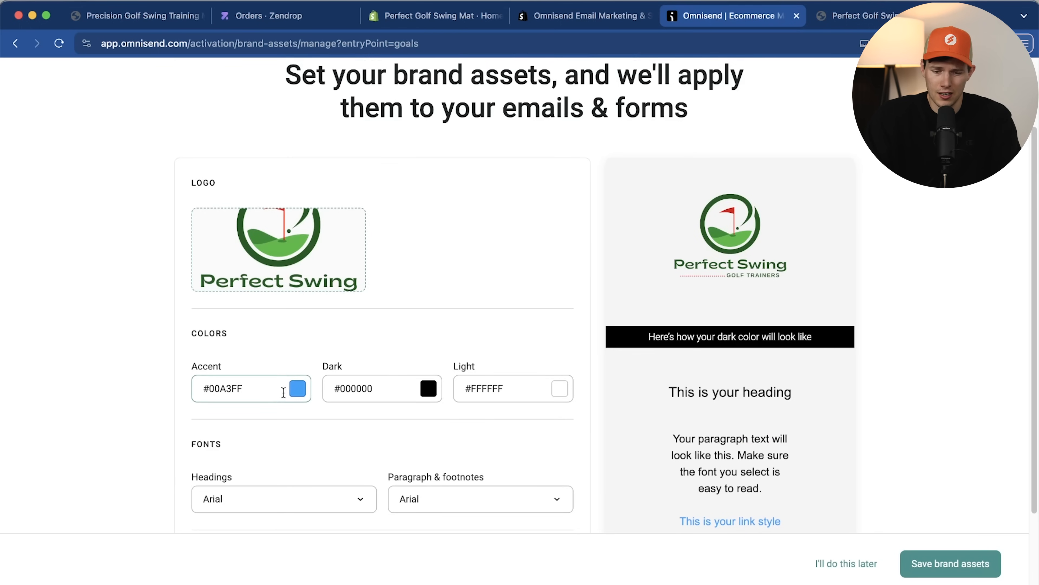
left_click(297, 389)
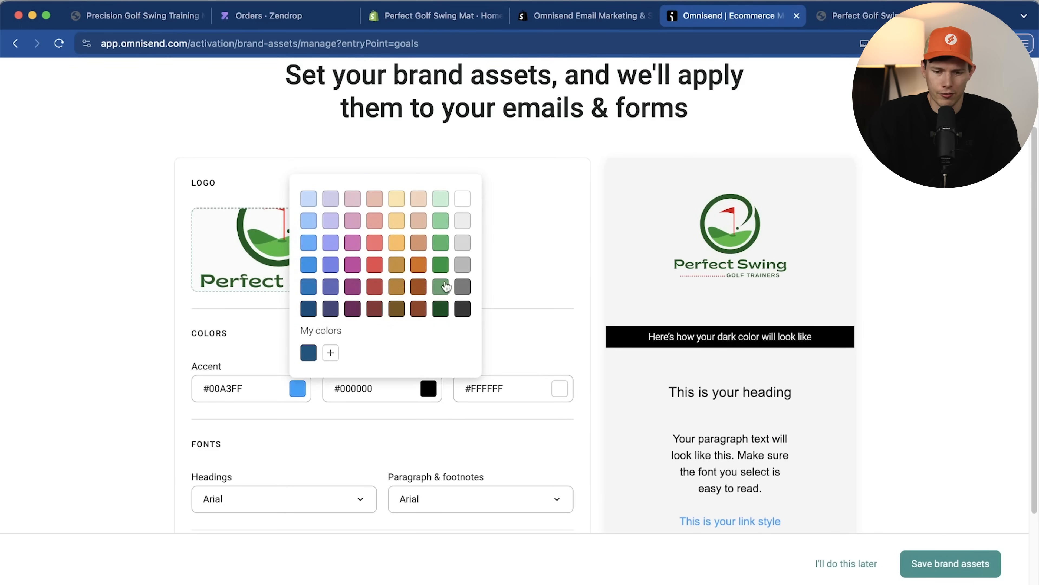
left_click_drag(259, 389, 166, 392)
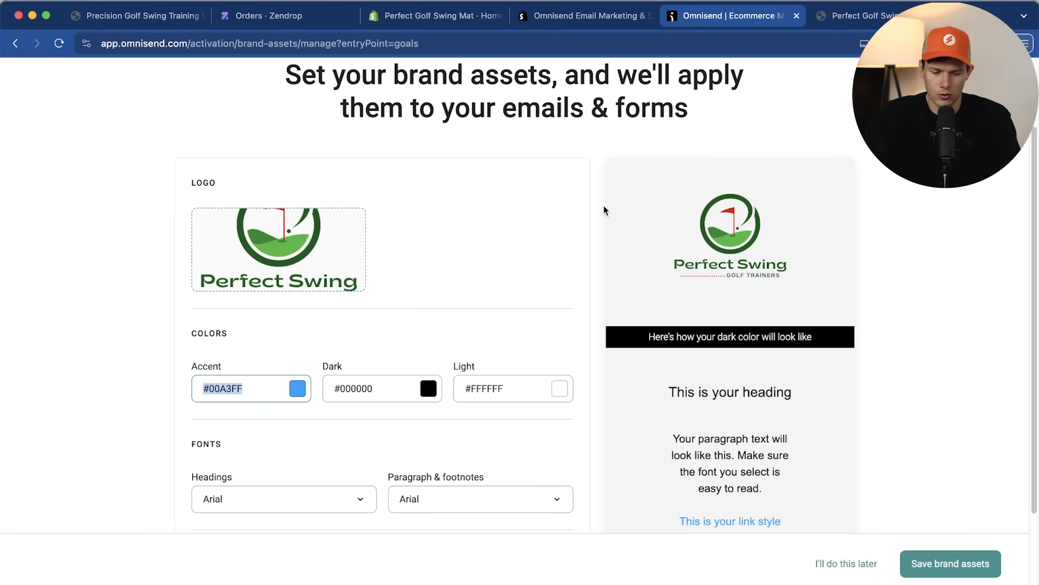
key("super+Tab")
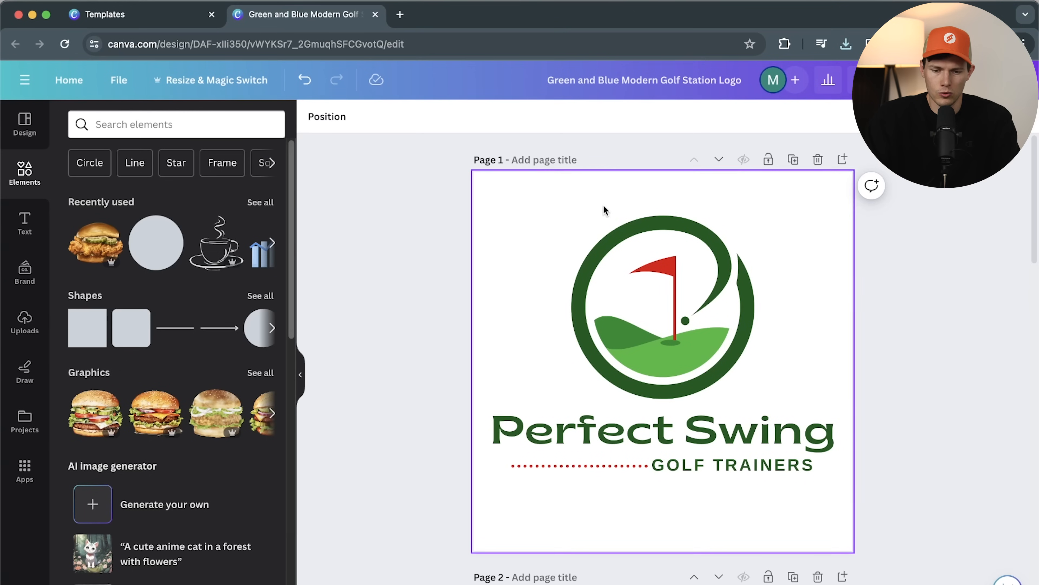
left_click(610, 271)
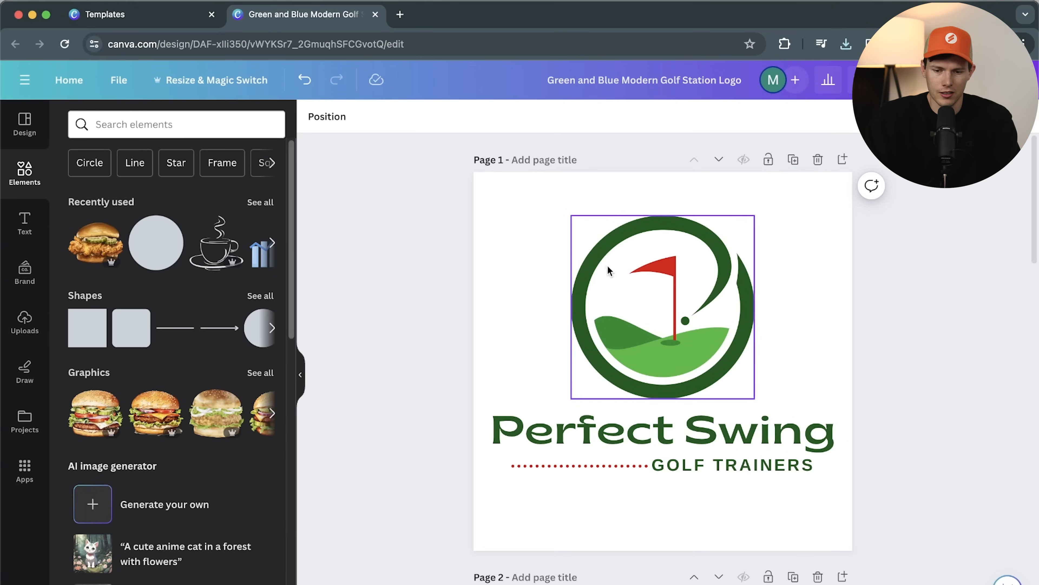
left_click(494, 117)
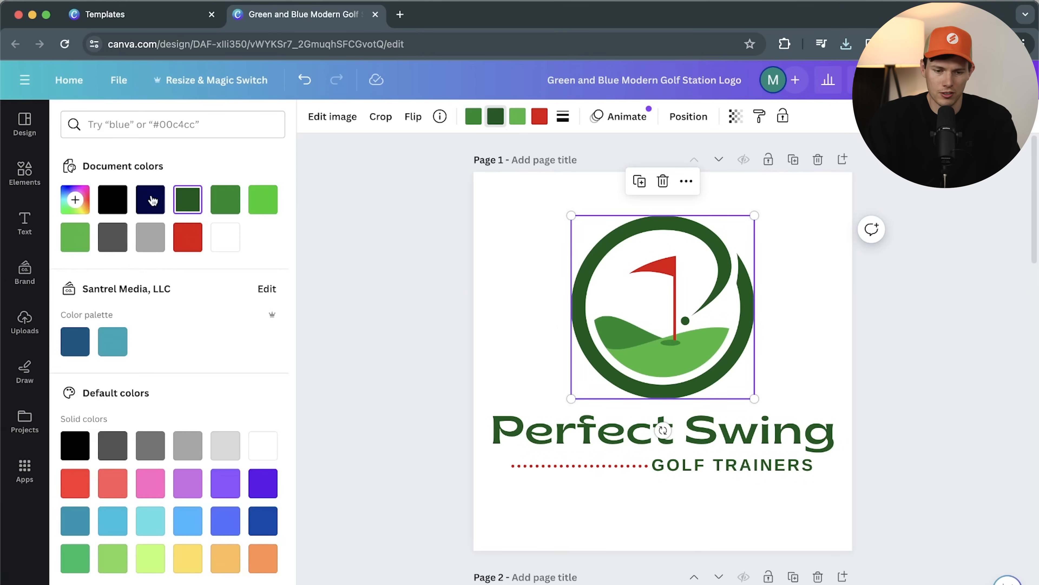
left_click(188, 209)
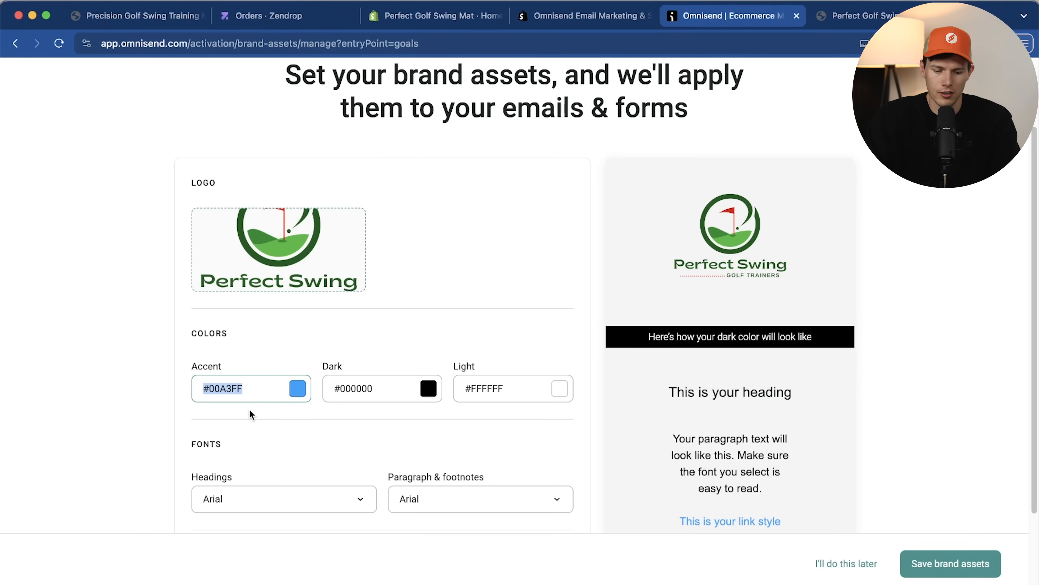
type("#0C591A")
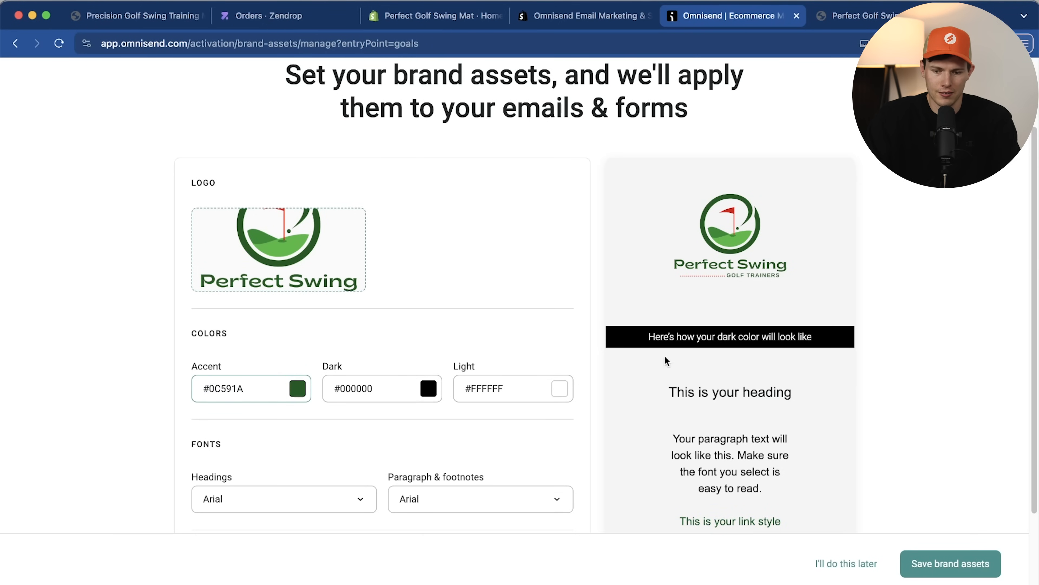
Save the brand assets and dismiss the Goals welcome message
scroll(492, 390, "down", 5)
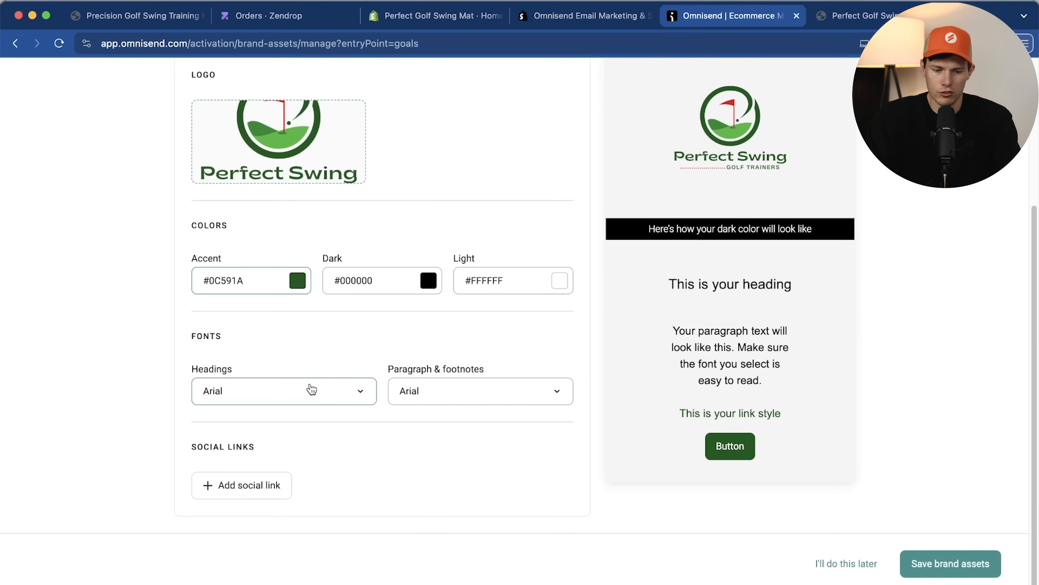
left_click(955, 564)
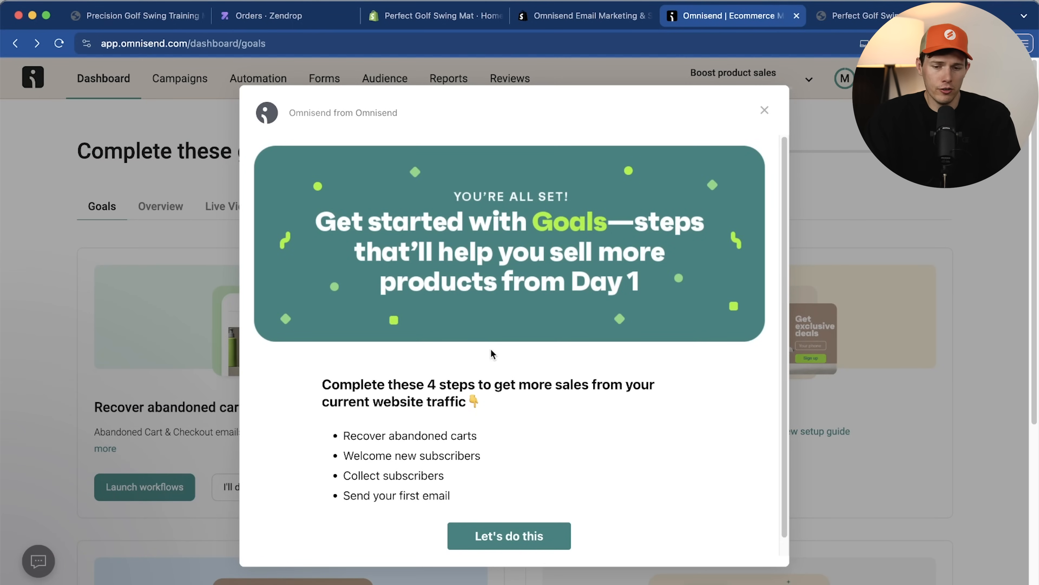
left_click(765, 113)
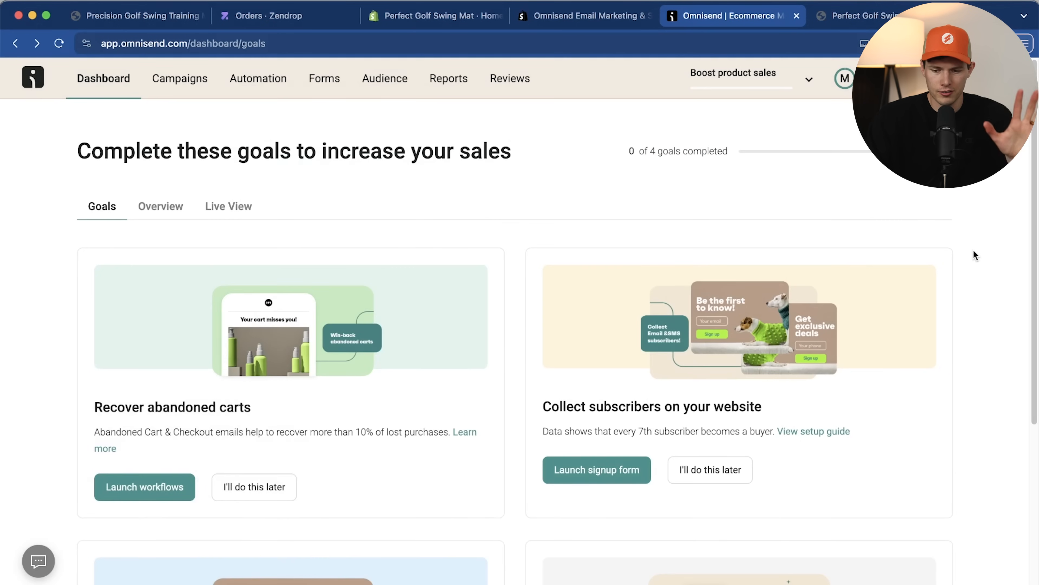
Look through the sales goals on the Omnisend dashboard
scroll(973, 250, "down", 8)
scroll(974, 250, "up", 8)
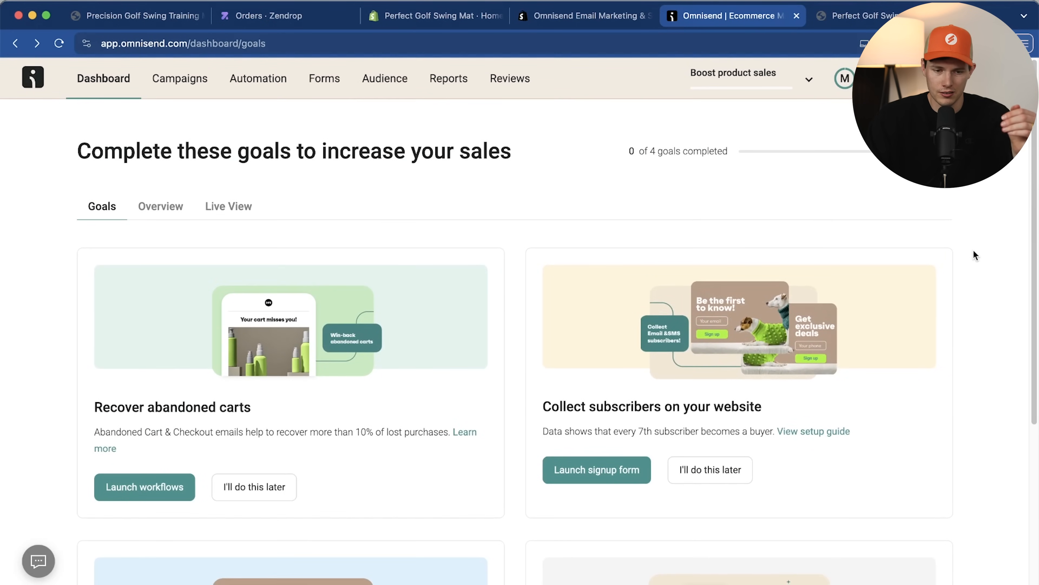
scroll(57, 319, "down", 3)
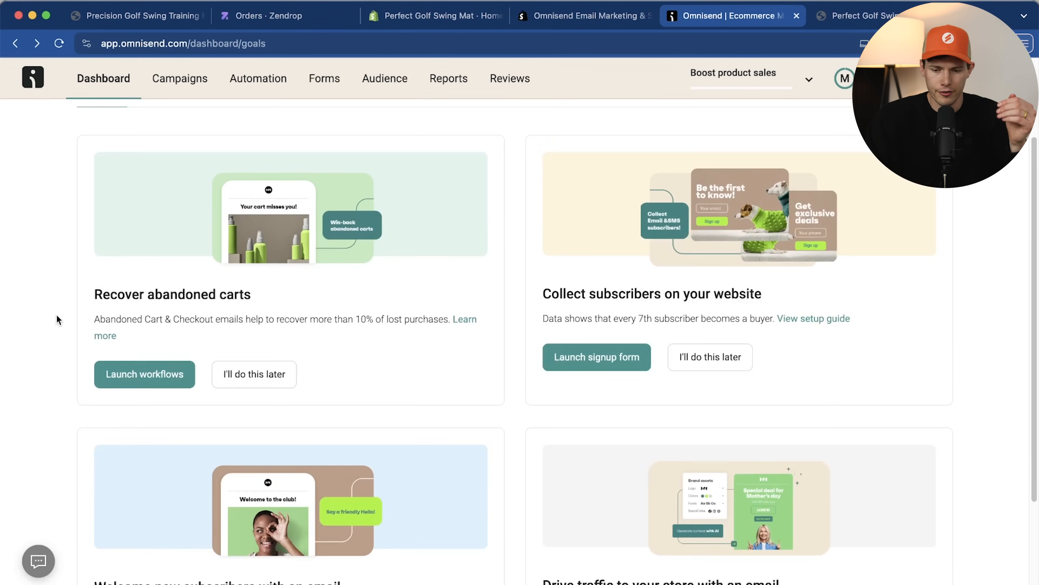
scroll(56, 320, "down", 3)
scroll(207, 247, "up", 6)
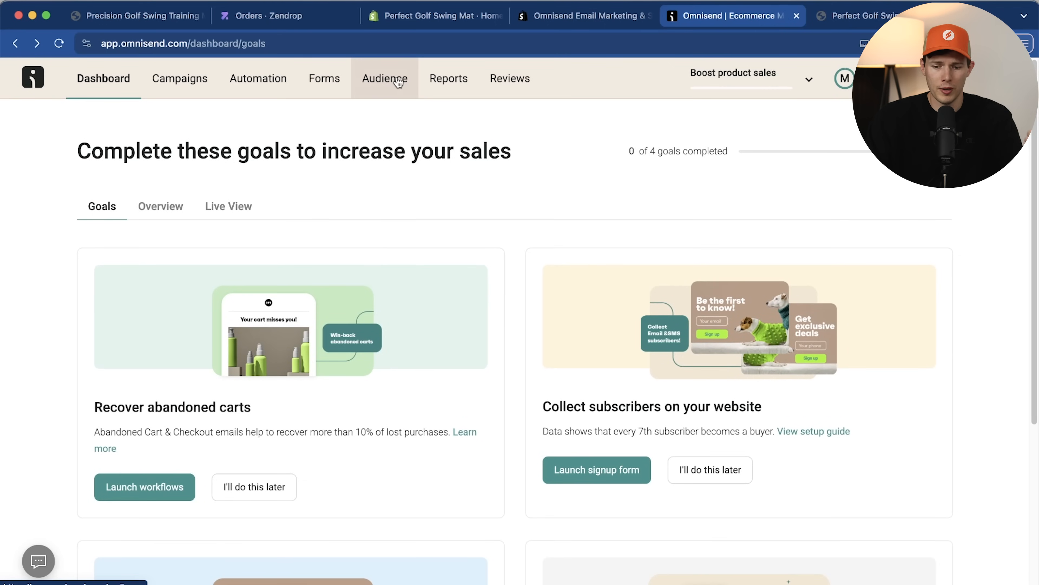
View Omnisend's Forms page and examine the email subscription section on the golfmat.co product page
left_click(339, 82)
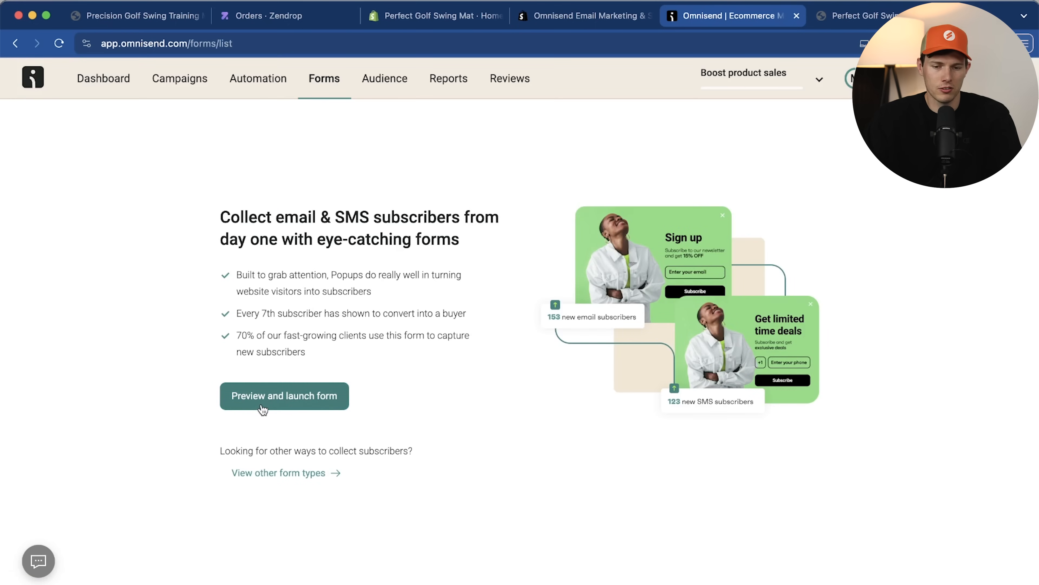
left_click(411, 17)
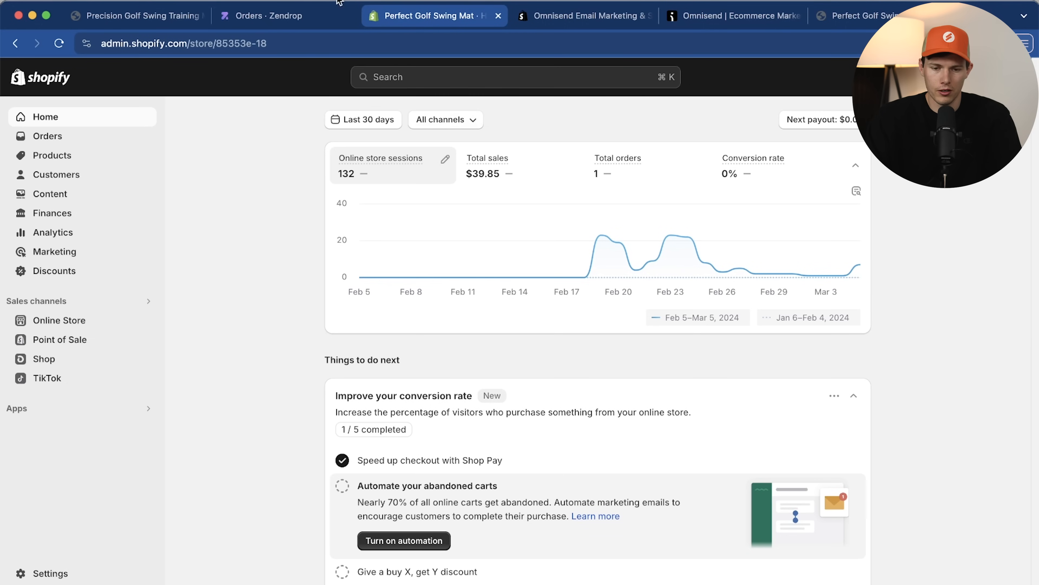
left_click(143, 16)
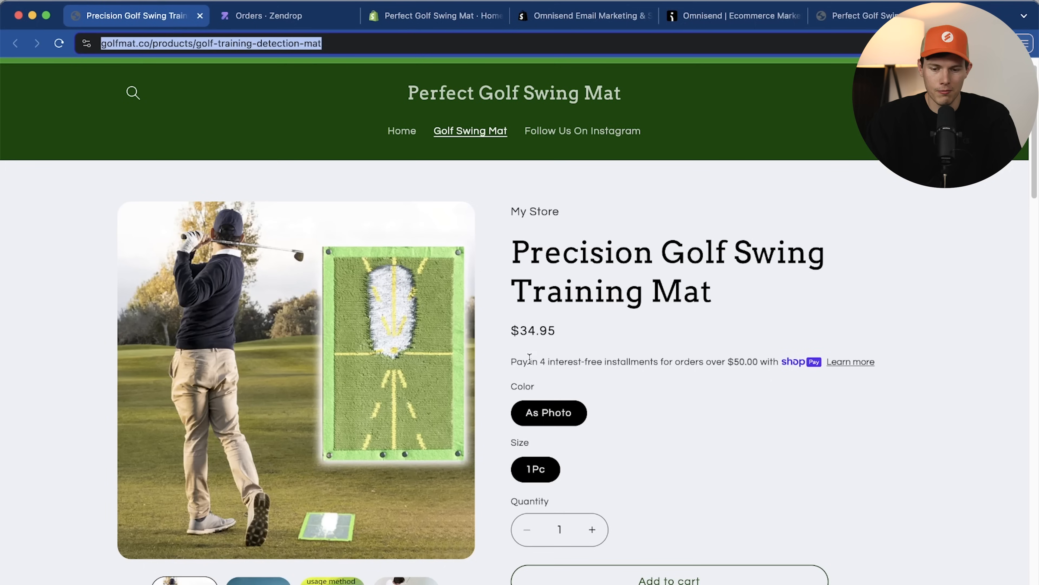
scroll(504, 343, "down", 20)
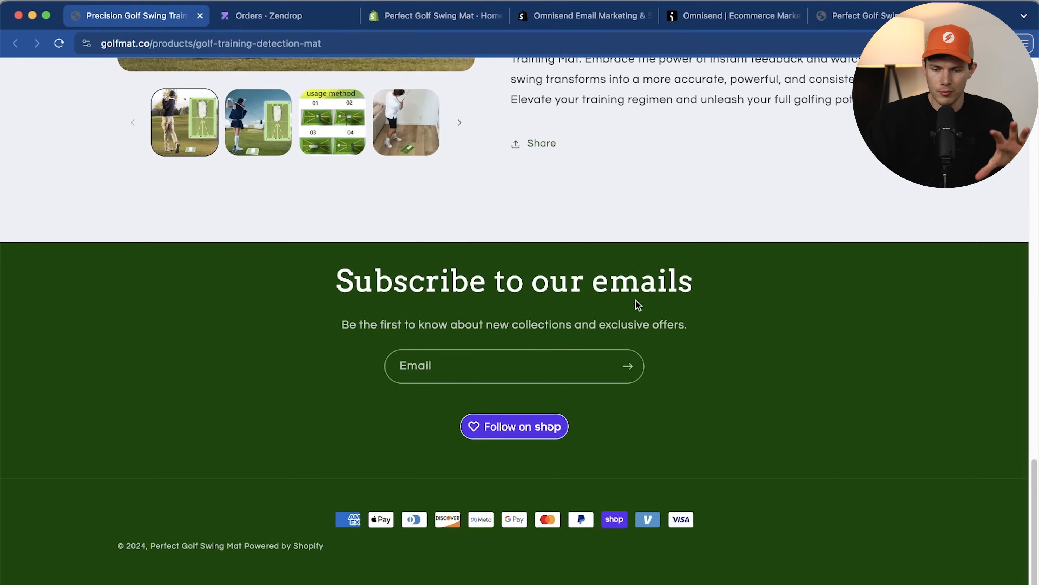
left_click(562, 19)
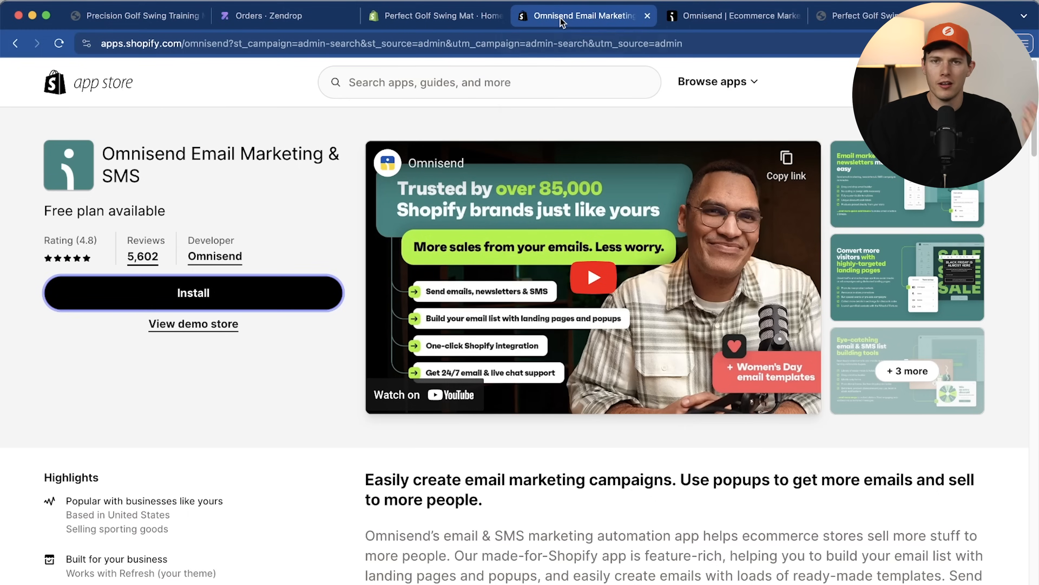
Return to Omnisend and view the Audience contact list and the Automation page
left_click(719, 23)
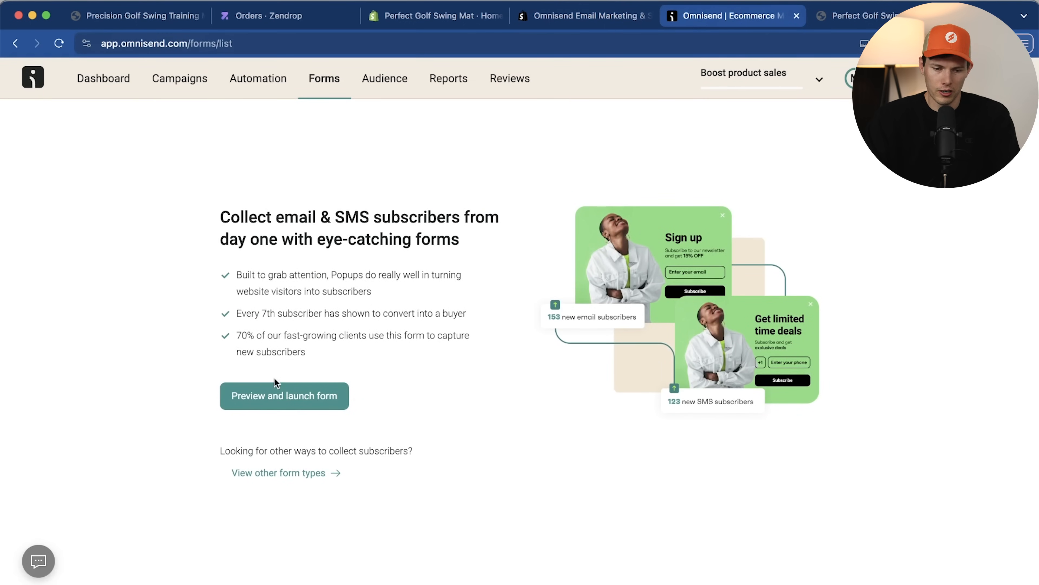
left_click(387, 78)
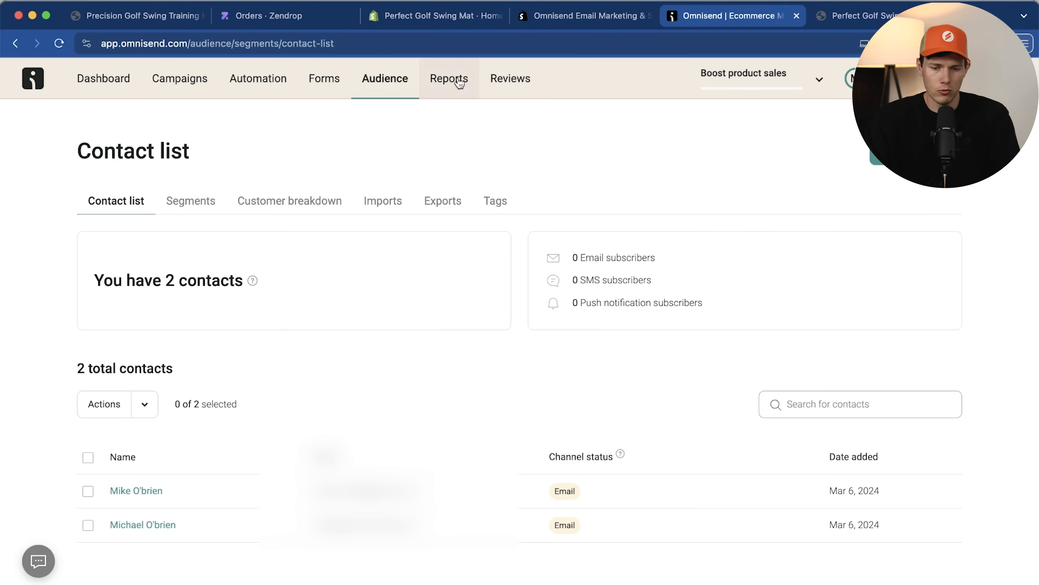
left_click(243, 84)
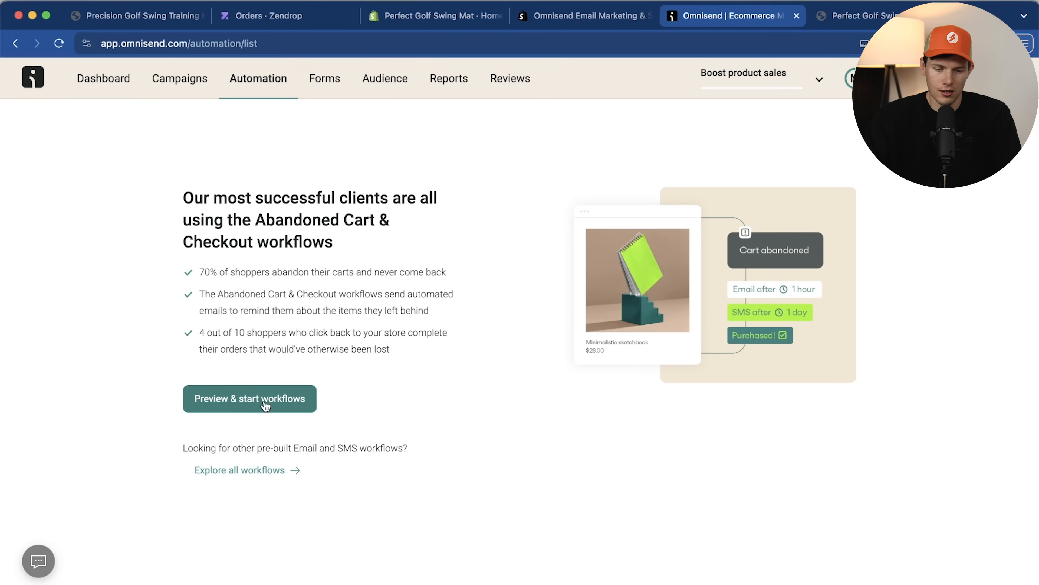
Start the Abandoned Cart & Checkout workflows with a 10% discount code for the third email, using only emails
left_click(248, 405)
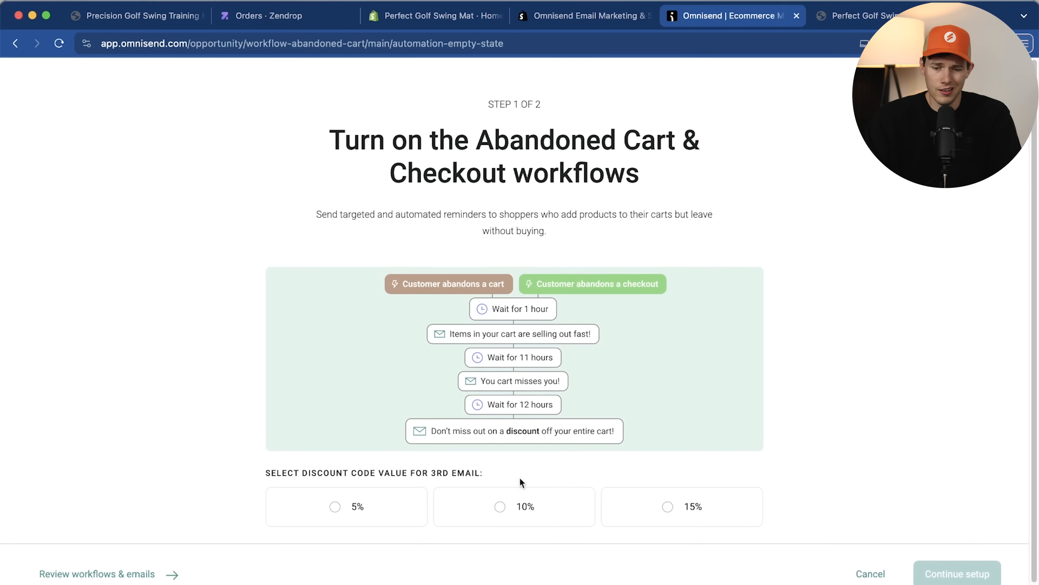
left_click(506, 515)
scroll(904, 367, "down", 1)
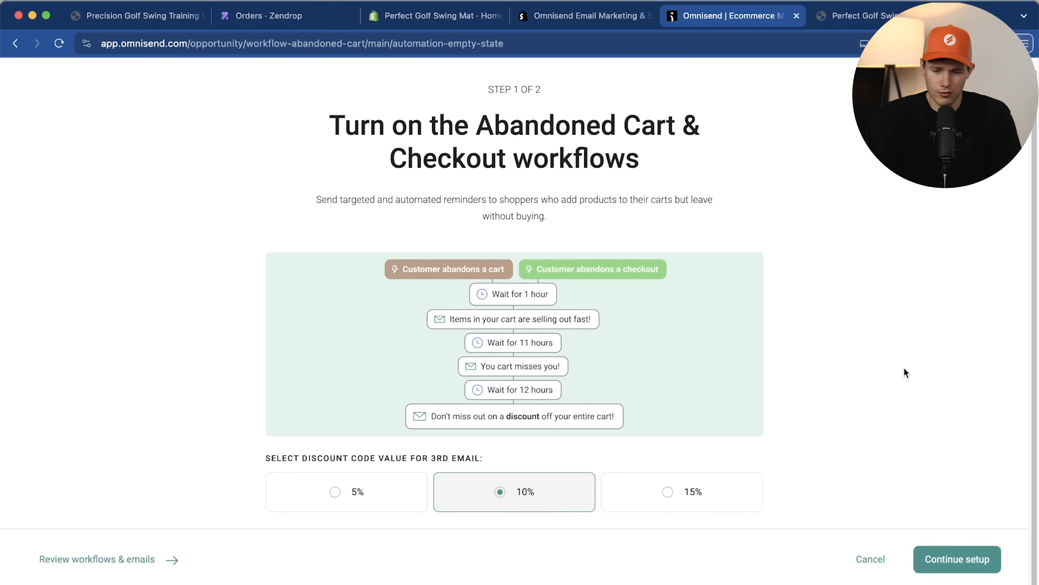
left_click(951, 569)
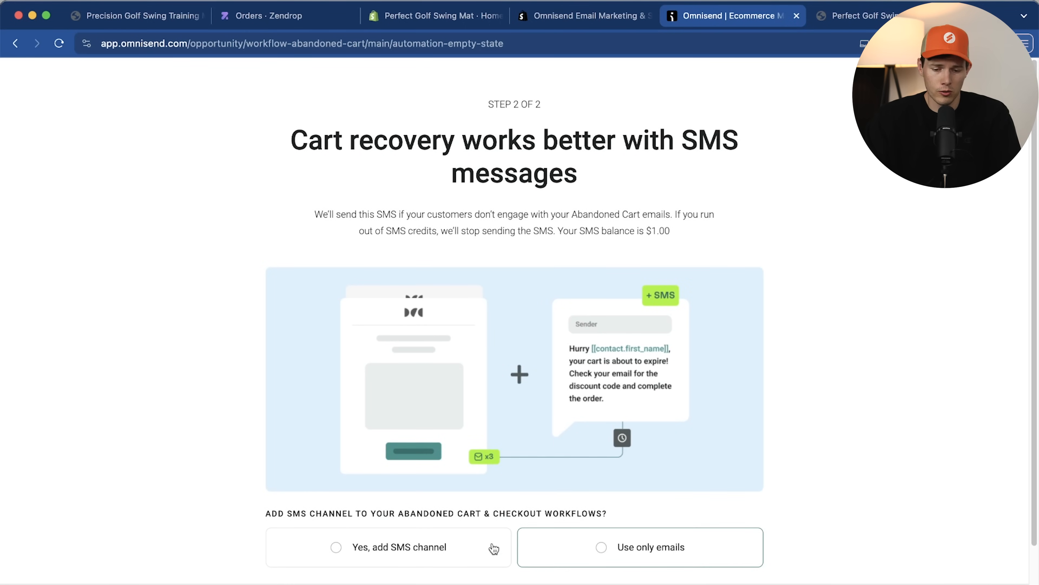
left_click(681, 555)
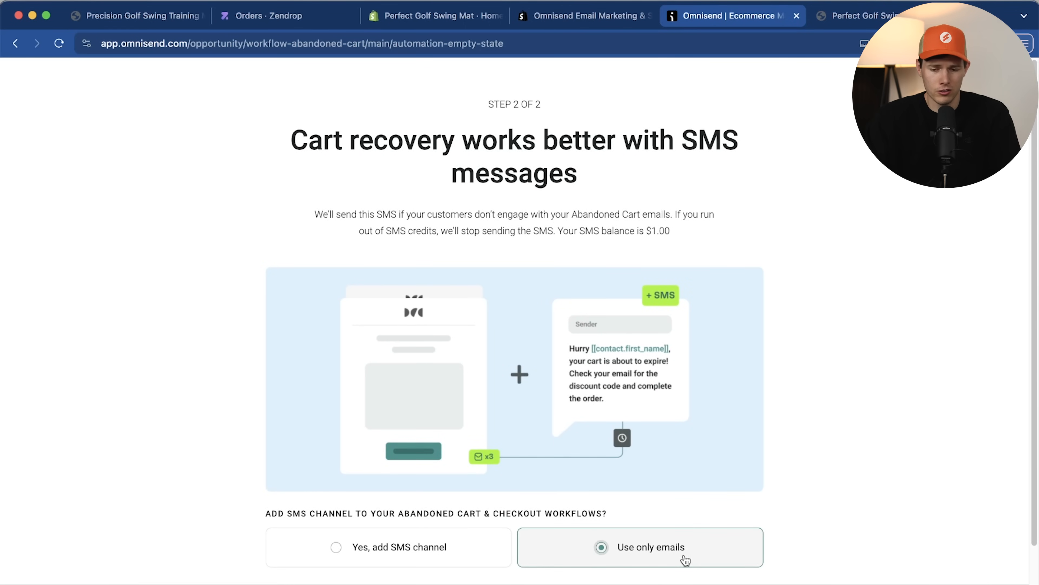
scroll(885, 504, "down", 3)
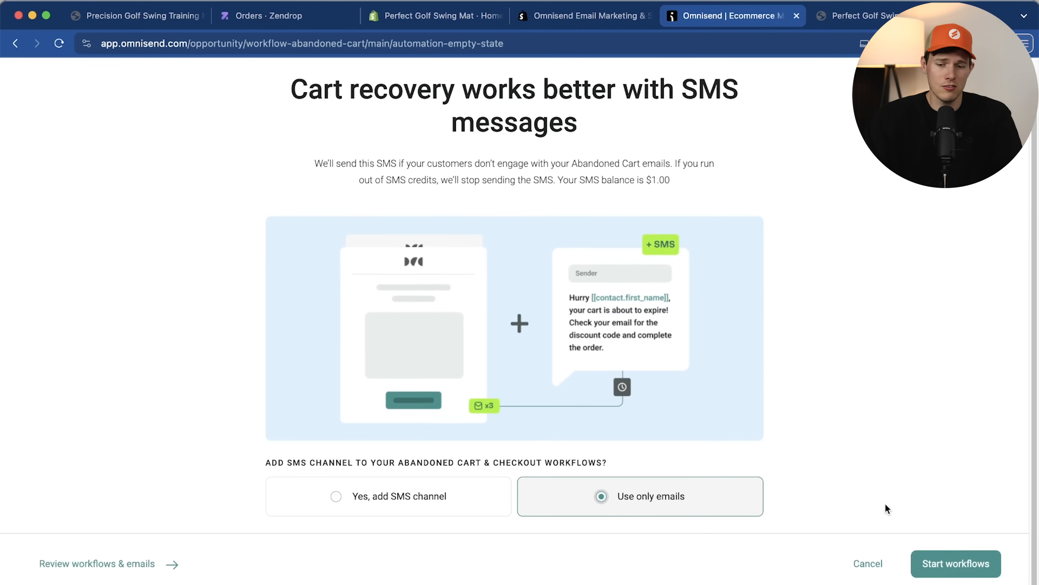
left_click(941, 565)
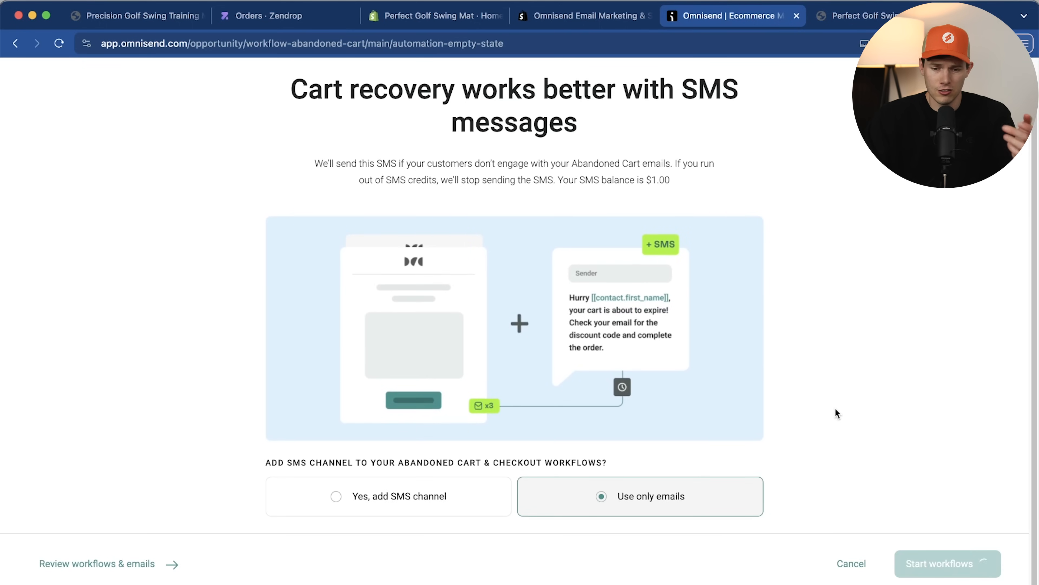
left_click(959, 567)
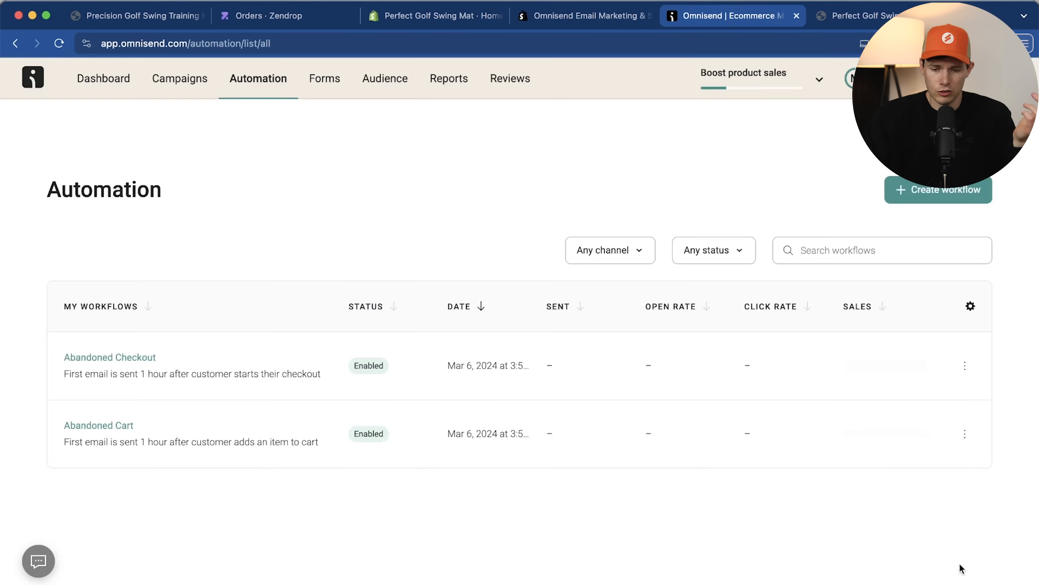
Open the Abandoned Cart workflow and examine its trigger and the settings of its first email
scroll(614, 452, "down", 2)
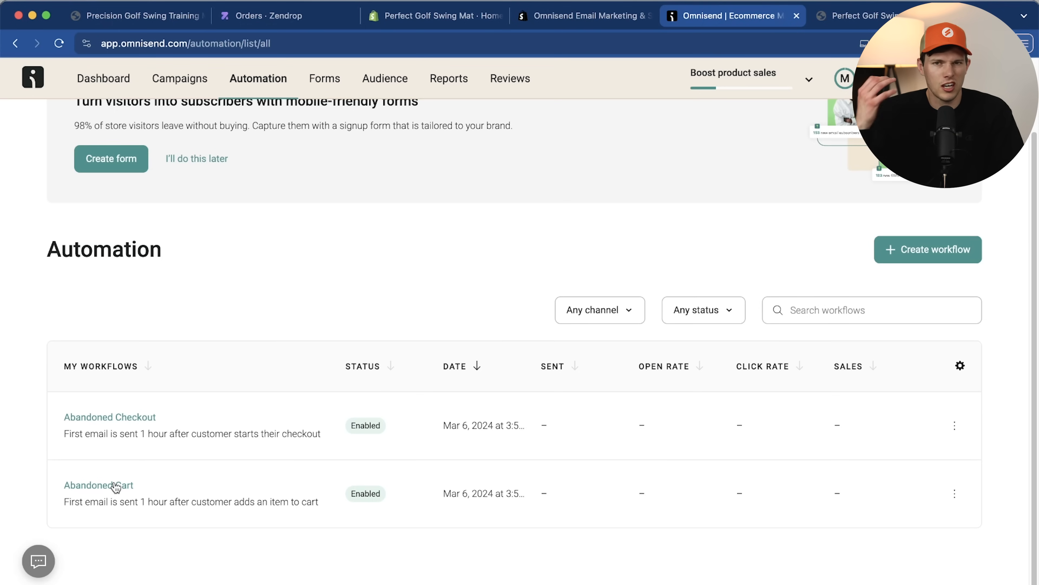
left_click(117, 485)
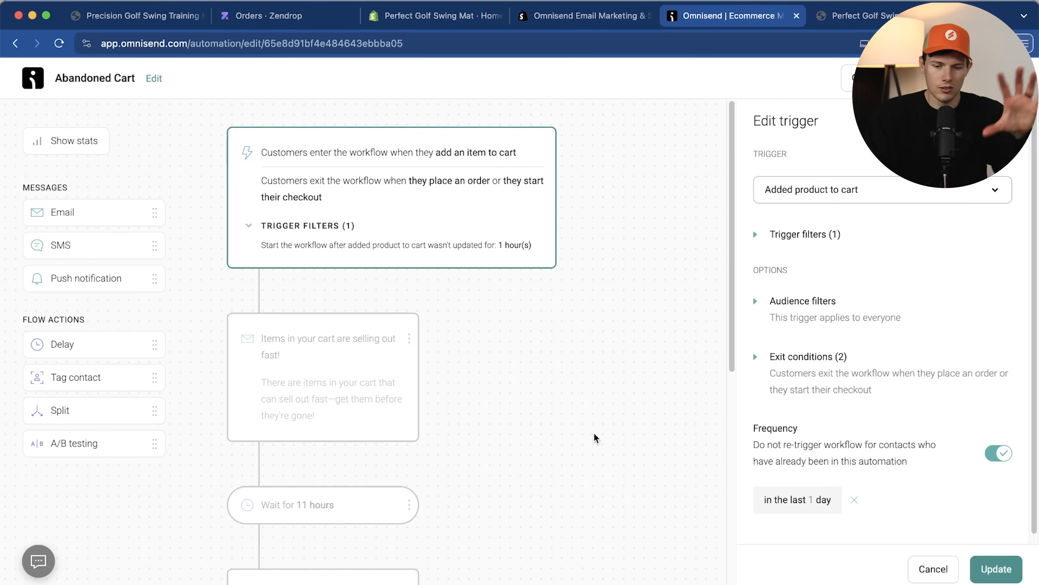
left_click(573, 343)
scroll(548, 387, "down", 10)
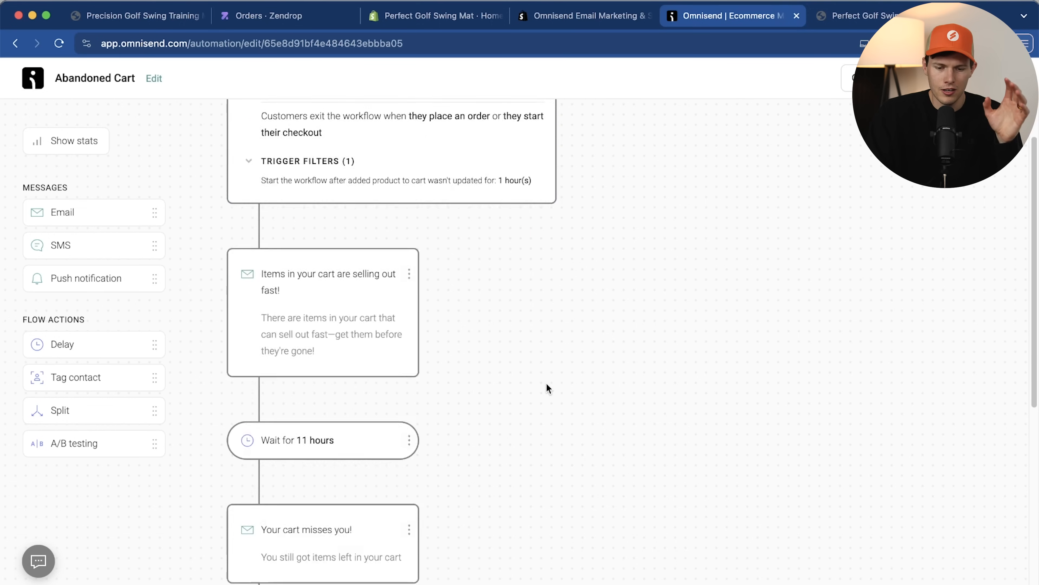
scroll(547, 387, "up", 10)
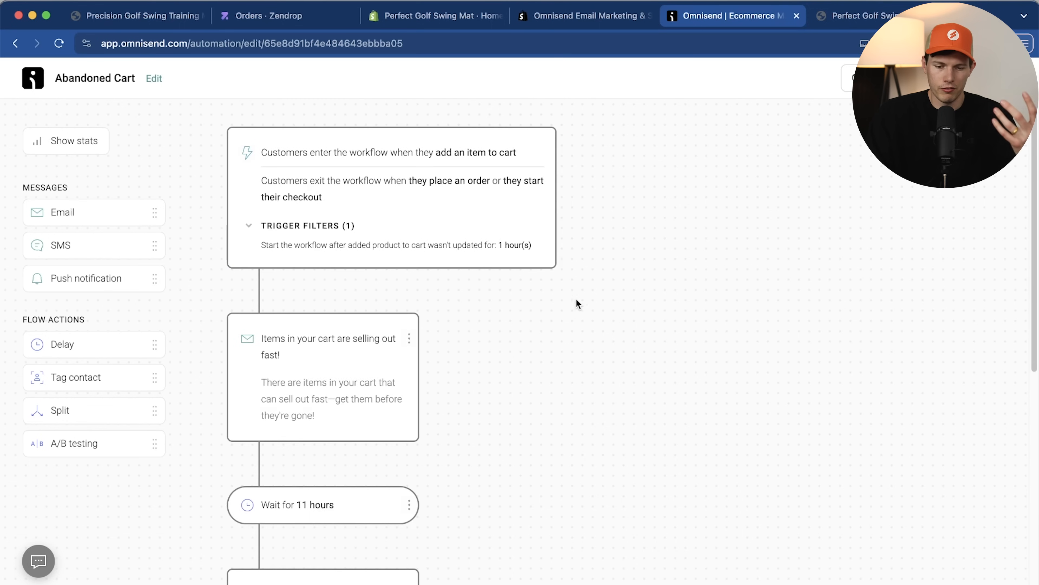
left_click(480, 229)
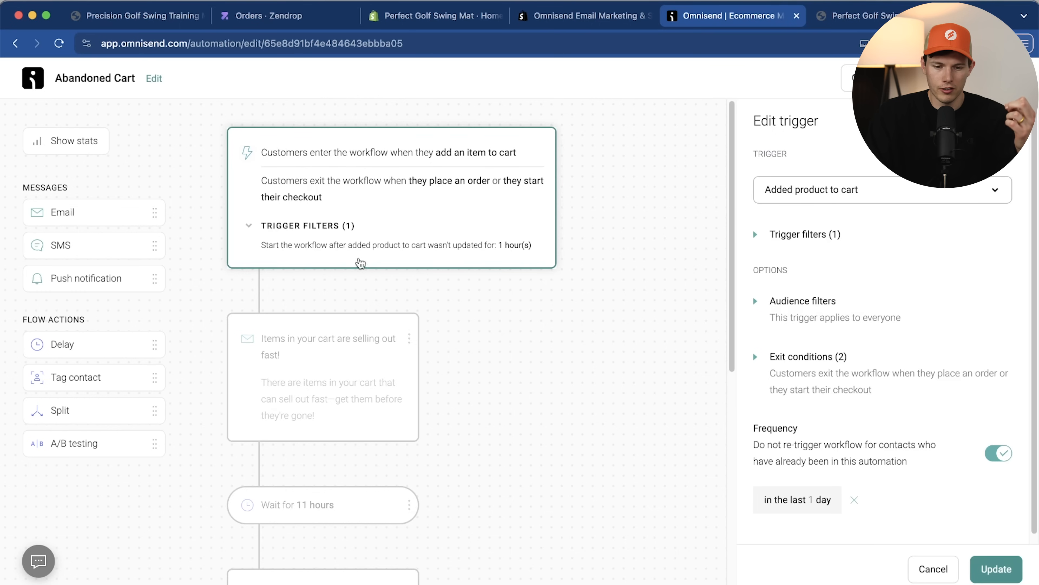
scroll(557, 274, "down", 3)
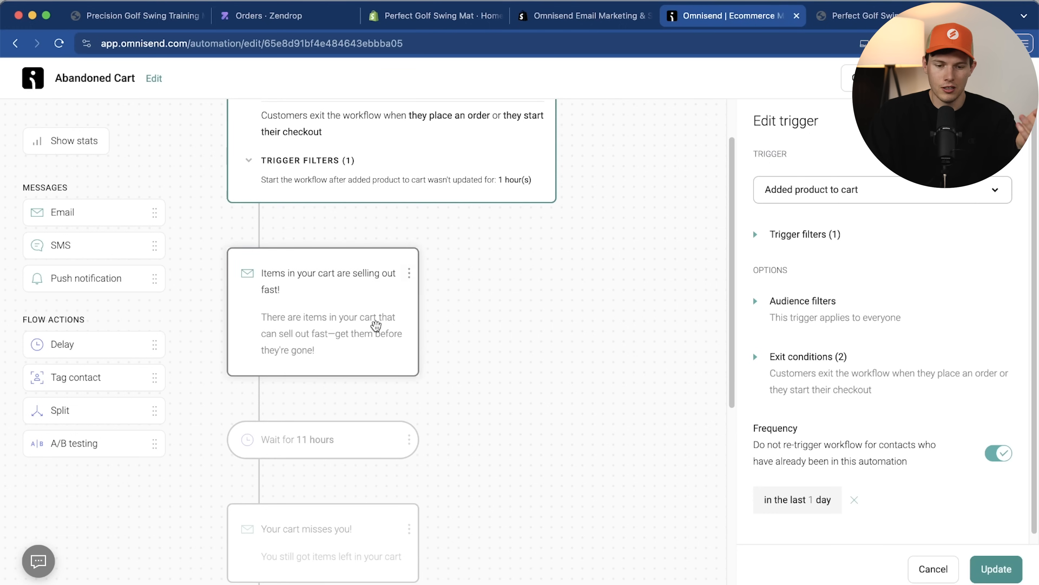
left_click(376, 325)
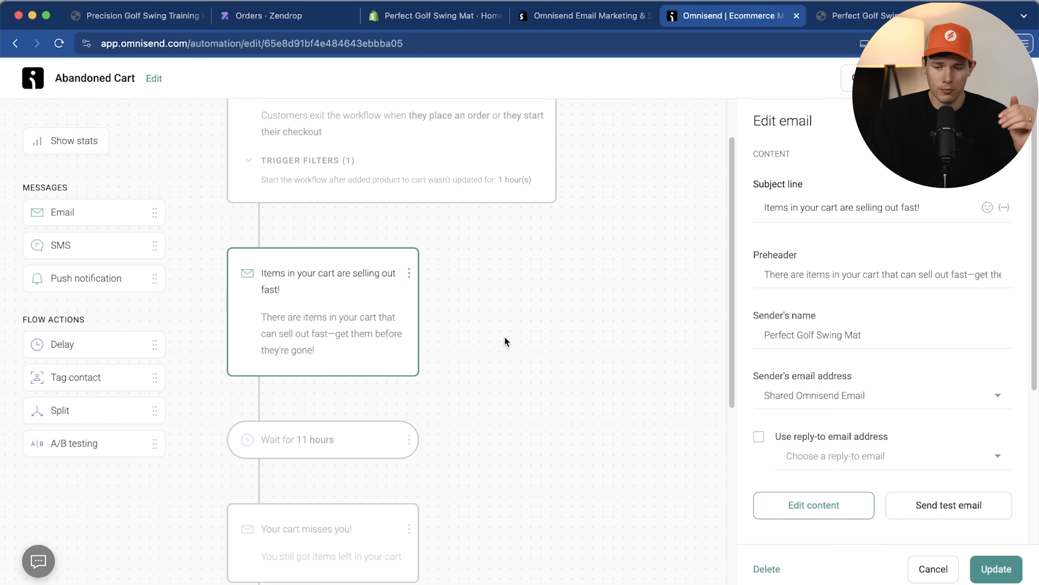
scroll(506, 341, "down", 2)
scroll(888, 280, "down", 5)
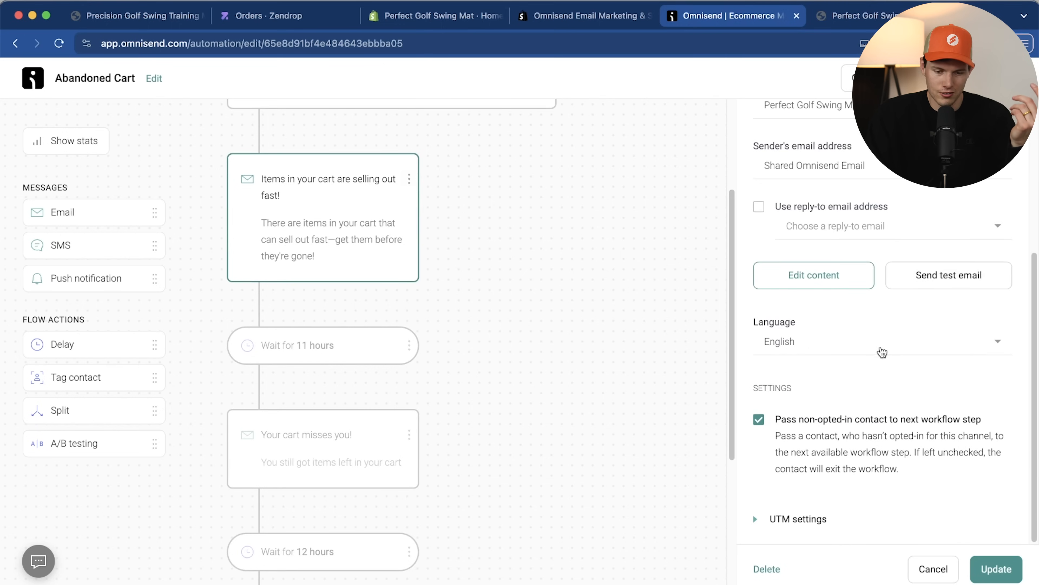
Set the delay after the first abandoned cart email to 17 hours and update it
left_click(337, 344)
scroll(504, 428, "down", 3)
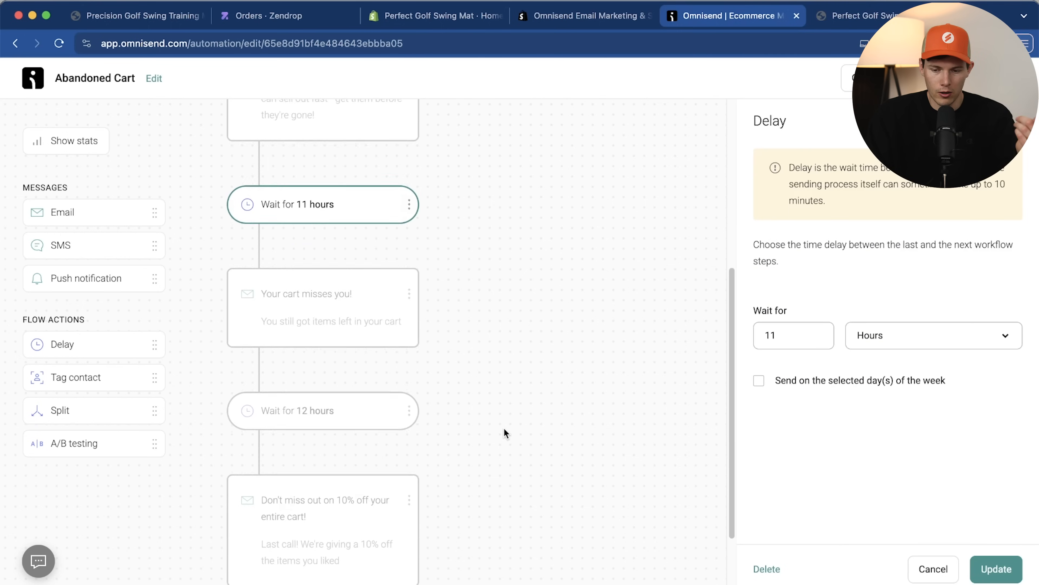
double_click(780, 328)
type("13")
key("BackSpace")
type("1")
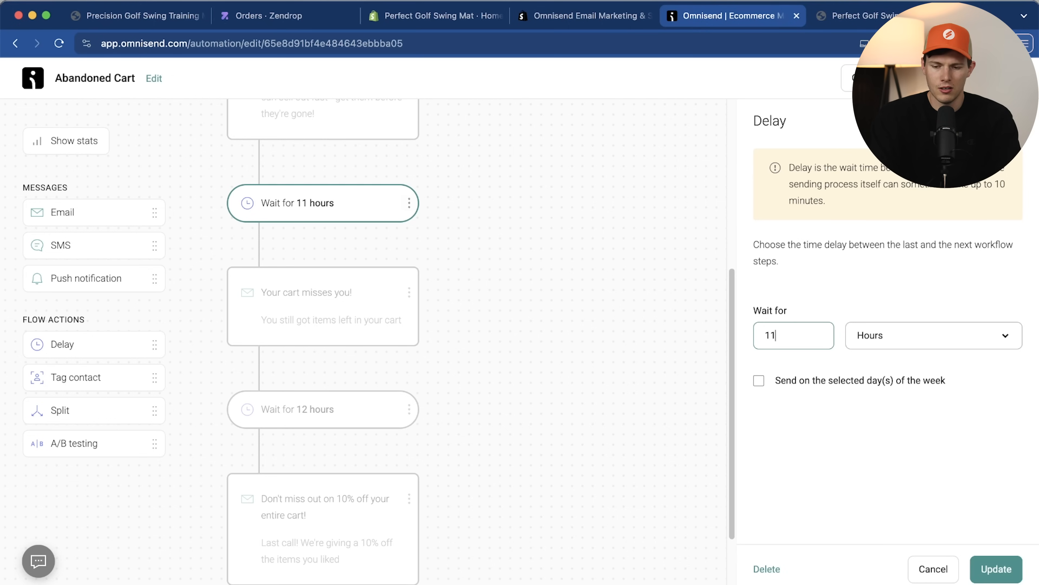
key("BackSpace")
type("7")
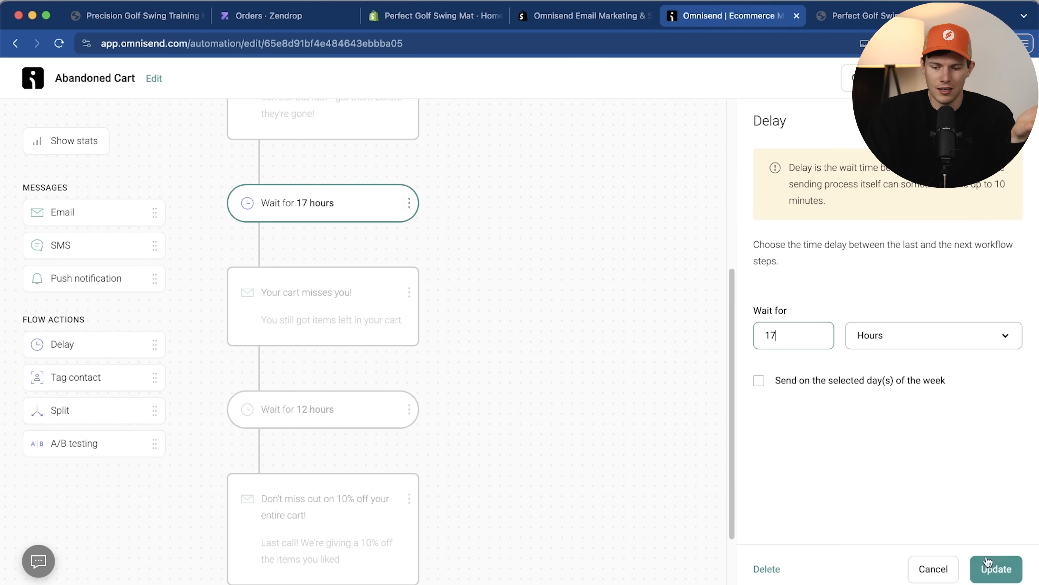
left_click(996, 569)
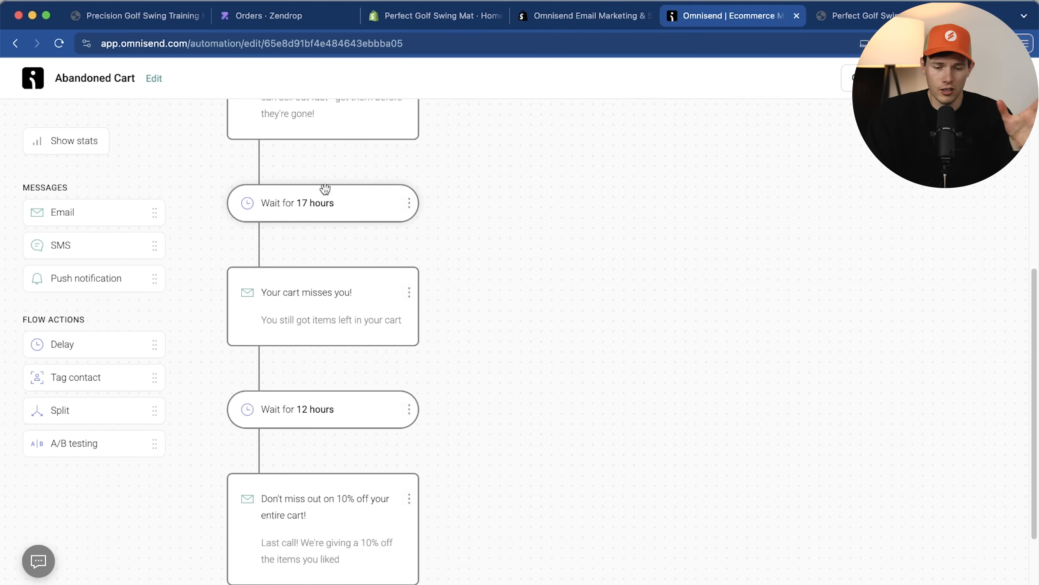
Review the remaining emails and the second delay, and save the Abandoned Cart workflow, returning to the automation list
scroll(342, 311, "down", 3)
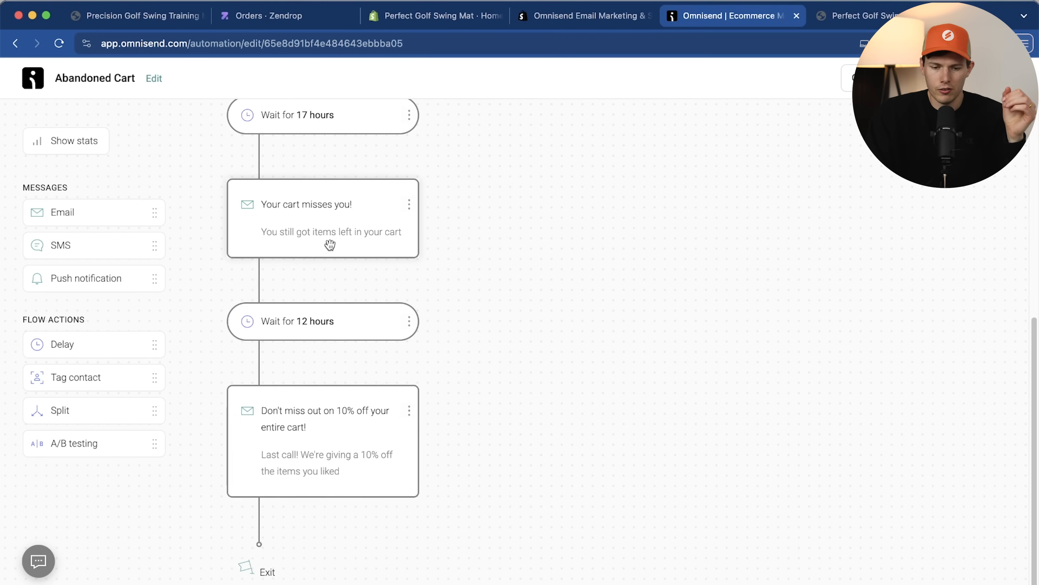
left_click(362, 242)
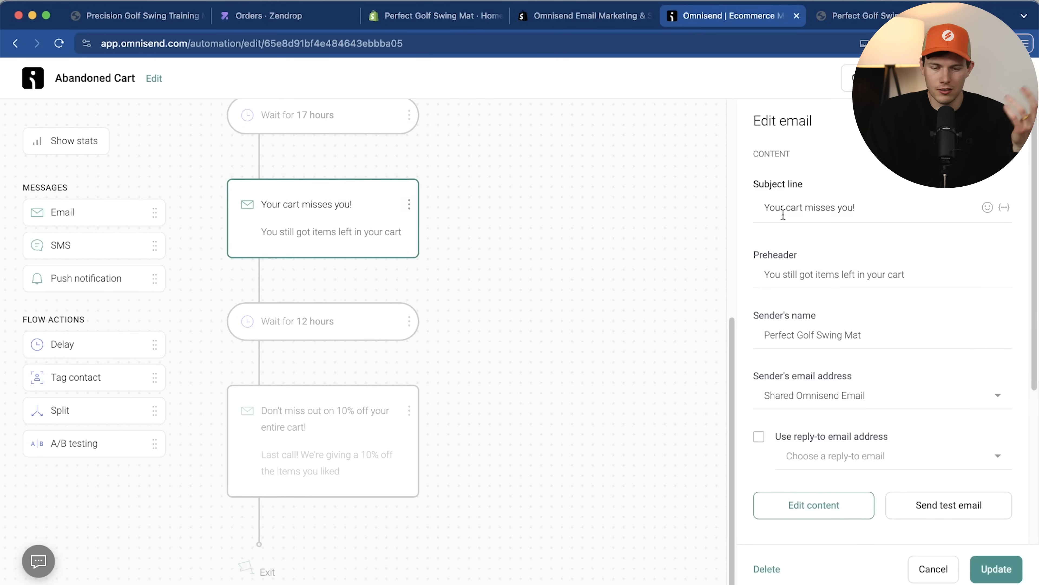
left_click(333, 321)
left_click(352, 454)
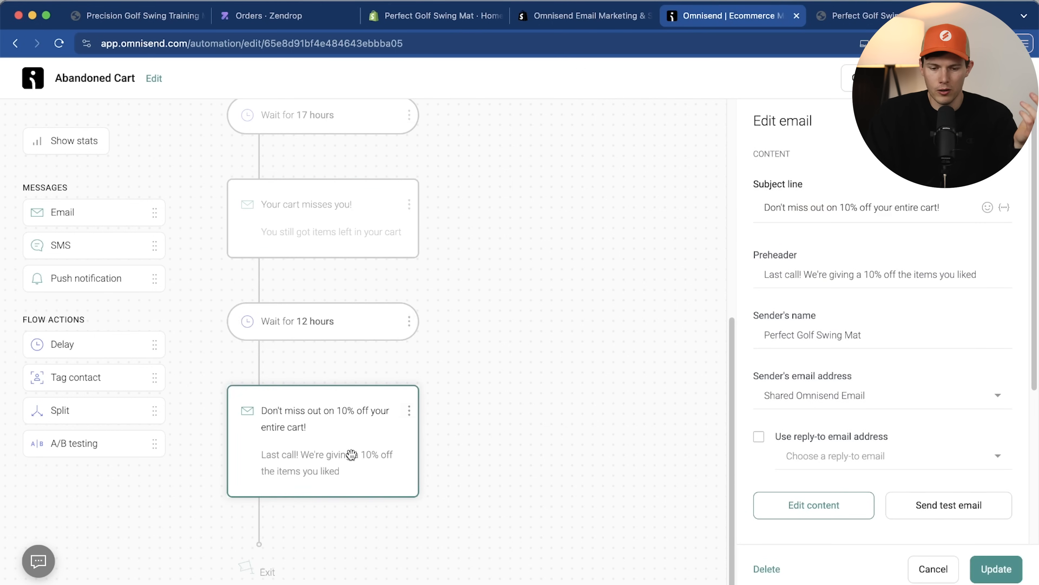
scroll(1020, 319, "down", 3)
scroll(1021, 320, "up", 3)
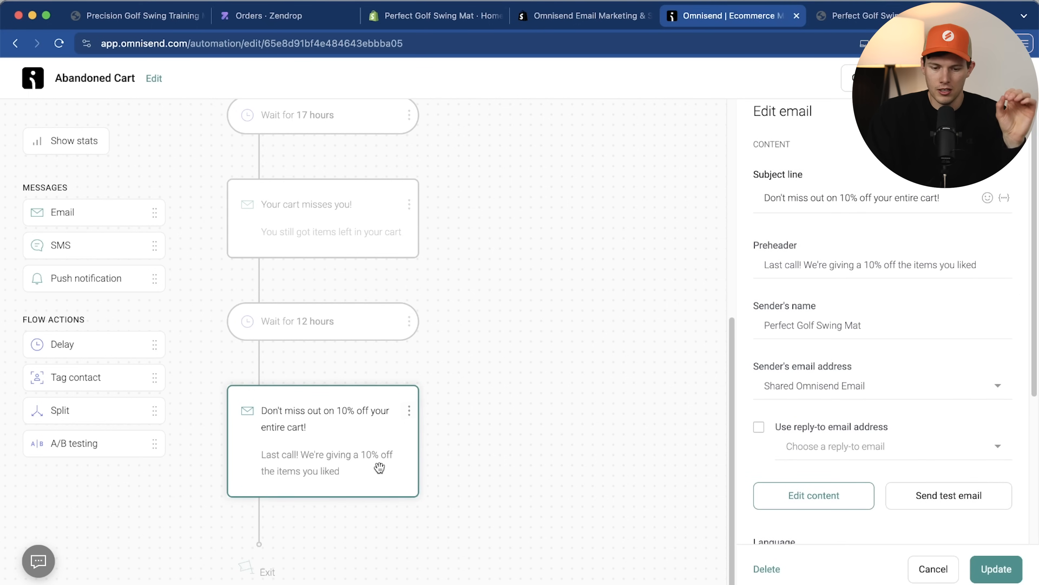
scroll(379, 467, "up", 5)
scroll(379, 467, "down", 5)
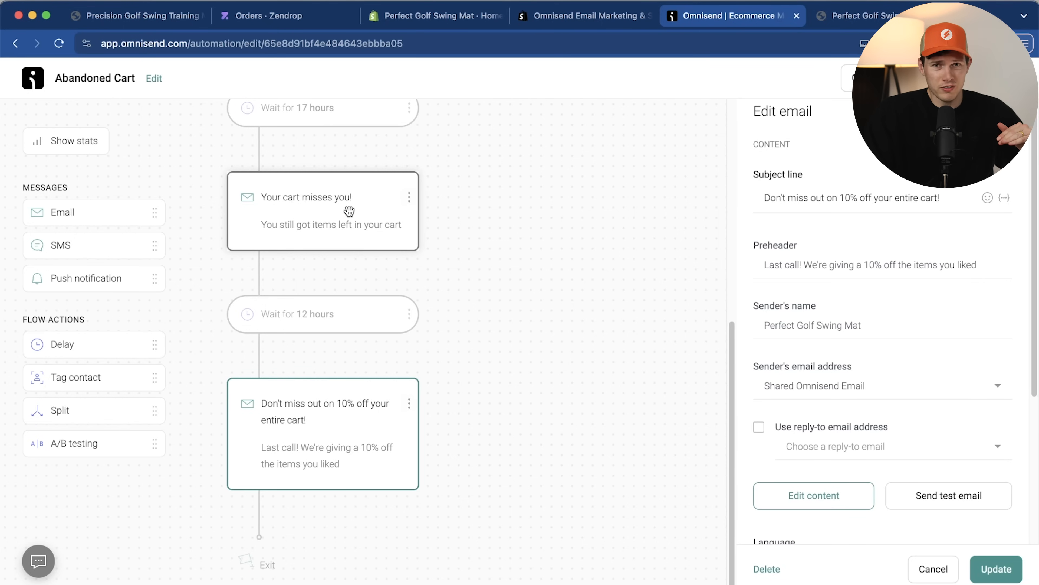
left_click(996, 569)
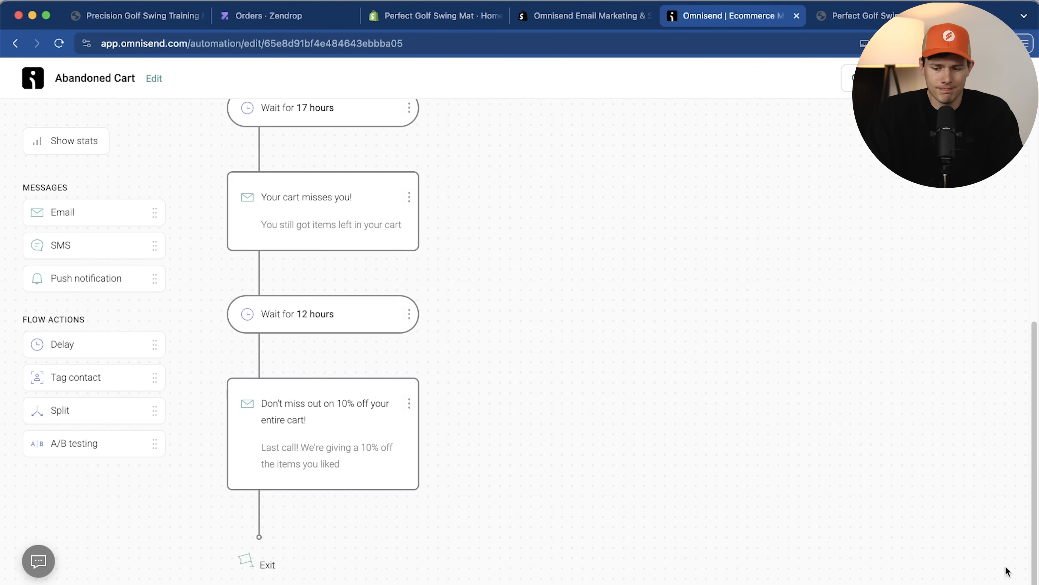
left_click(971, 78)
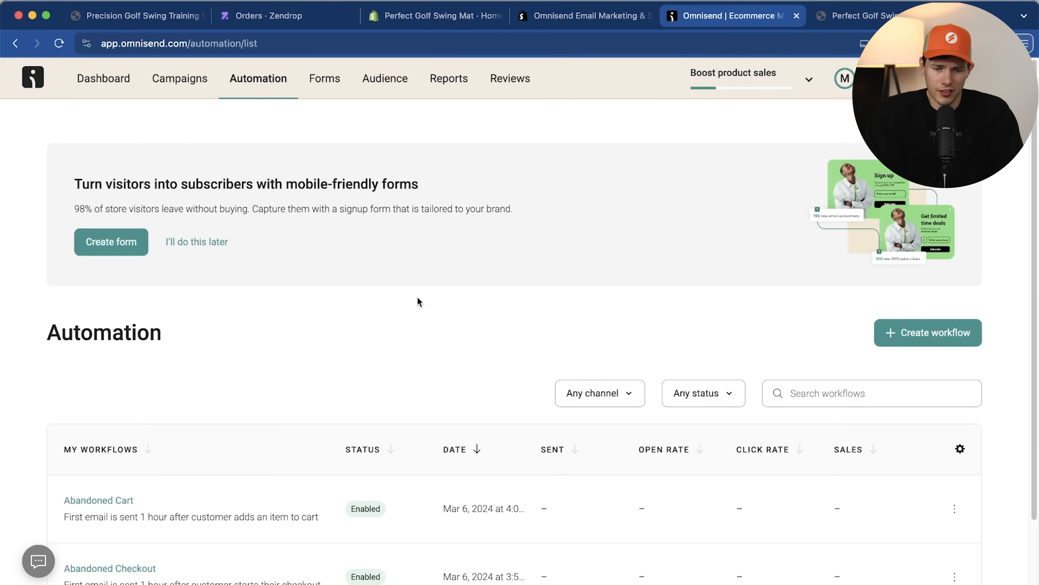
Start creating a new workflow and browse the recommended and full lists of pre-built automation workflows
left_click(915, 334)
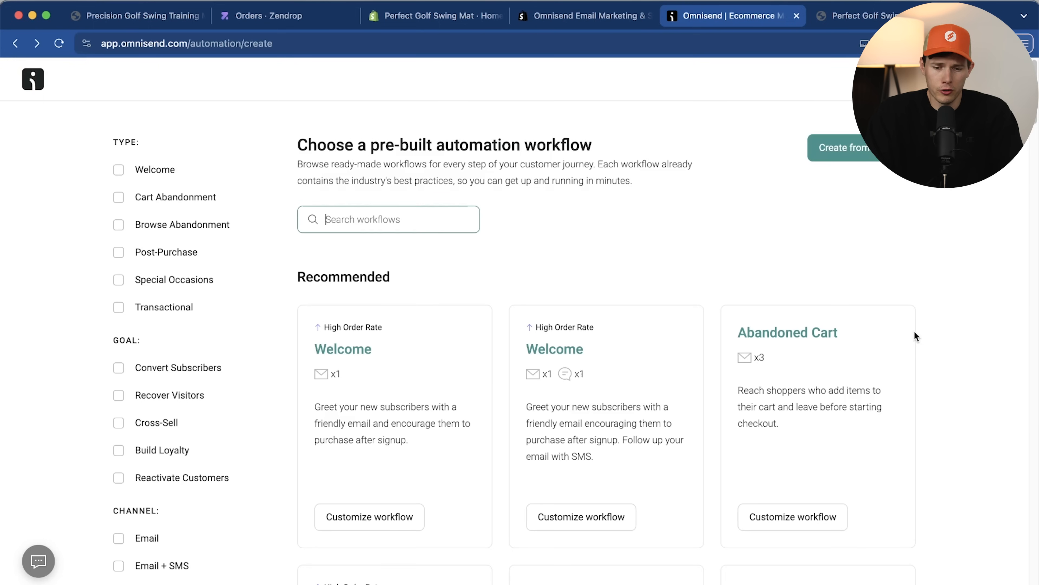
scroll(346, 266, "down", 5)
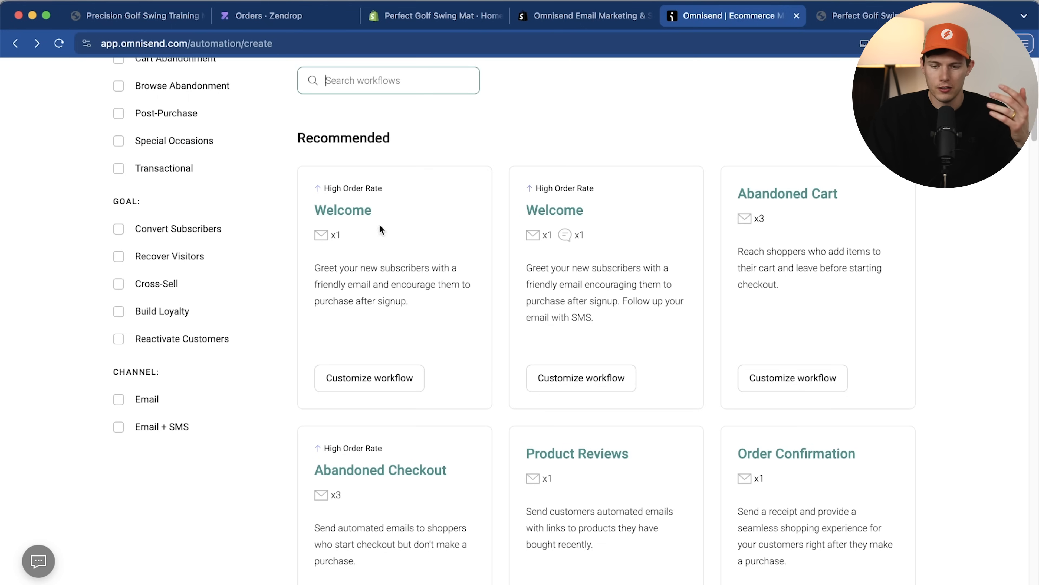
scroll(960, 344, "down", 5)
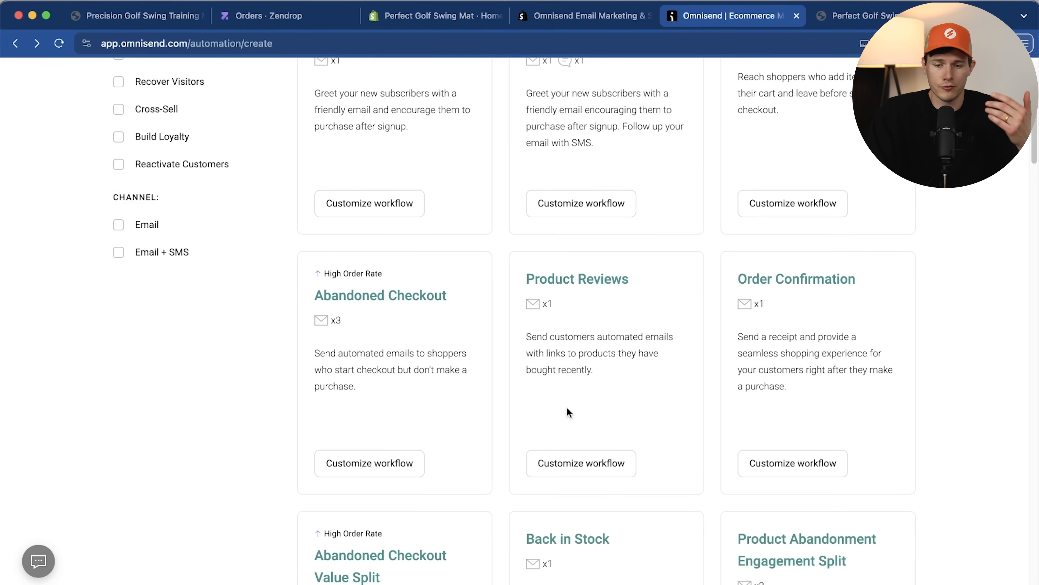
scroll(925, 362, "down", 3)
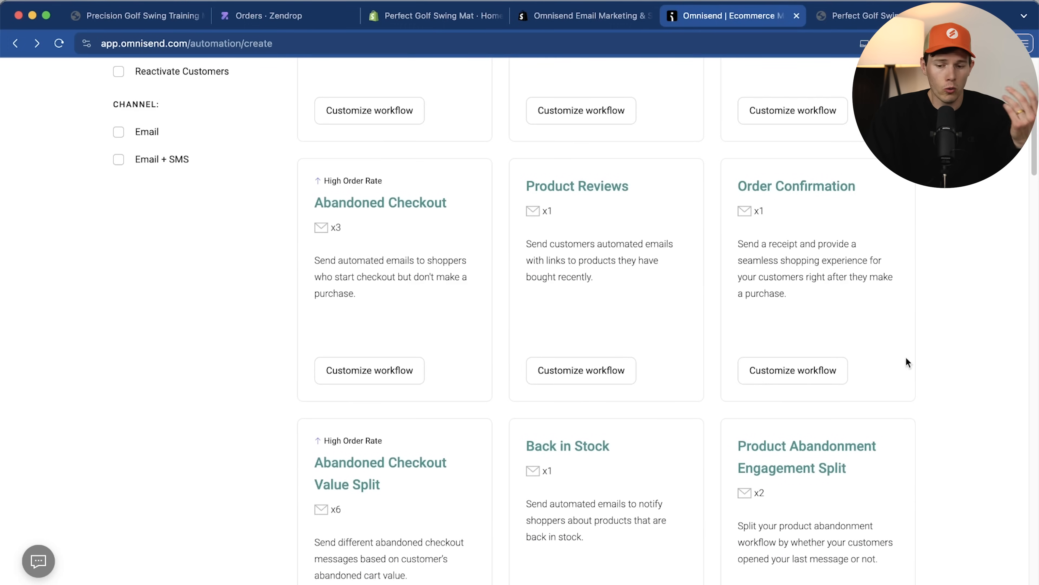
scroll(1000, 443, "down", 7)
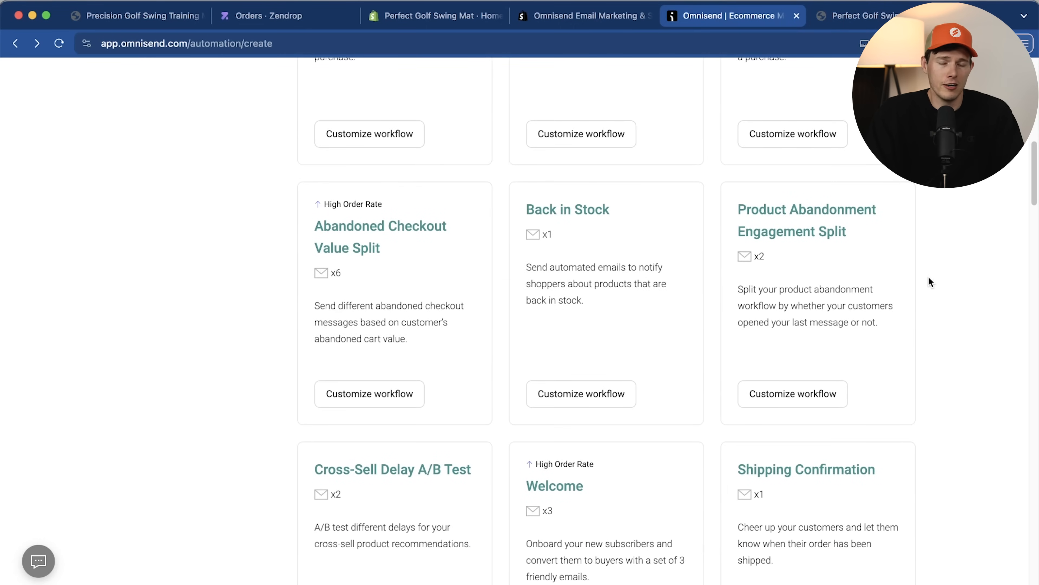
scroll(929, 278, "down", 2)
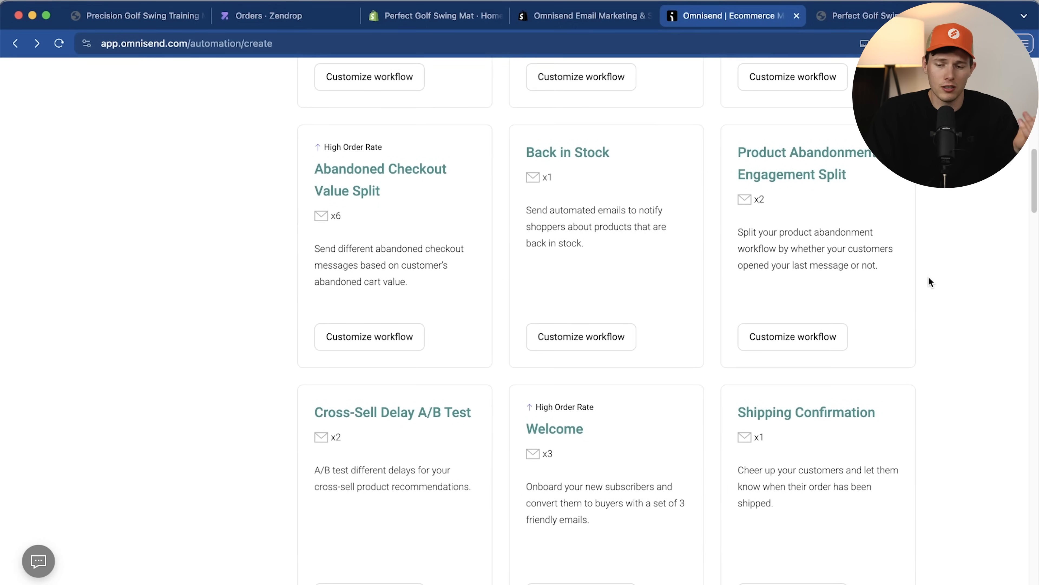
scroll(929, 278, "down", 5)
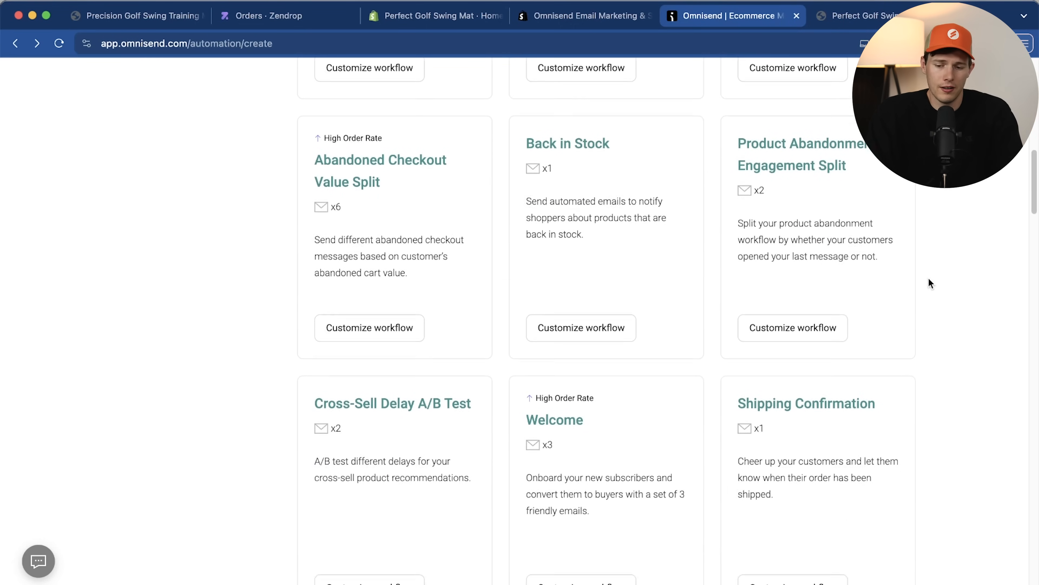
scroll(929, 278, "down", 2)
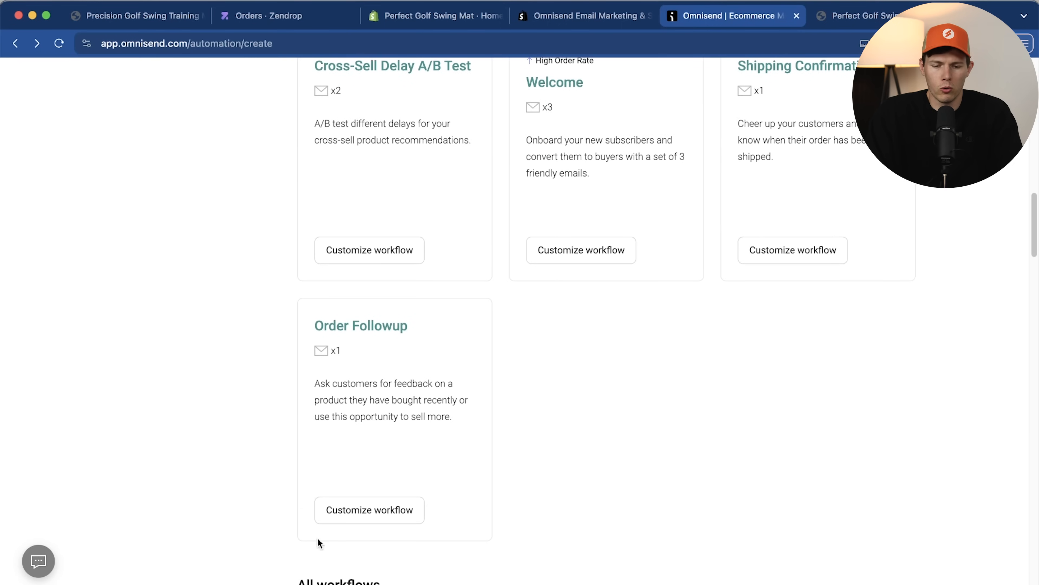
scroll(464, 506, "down", 12)
scroll(273, 383, "down", 2)
scroll(273, 383, "up", 20)
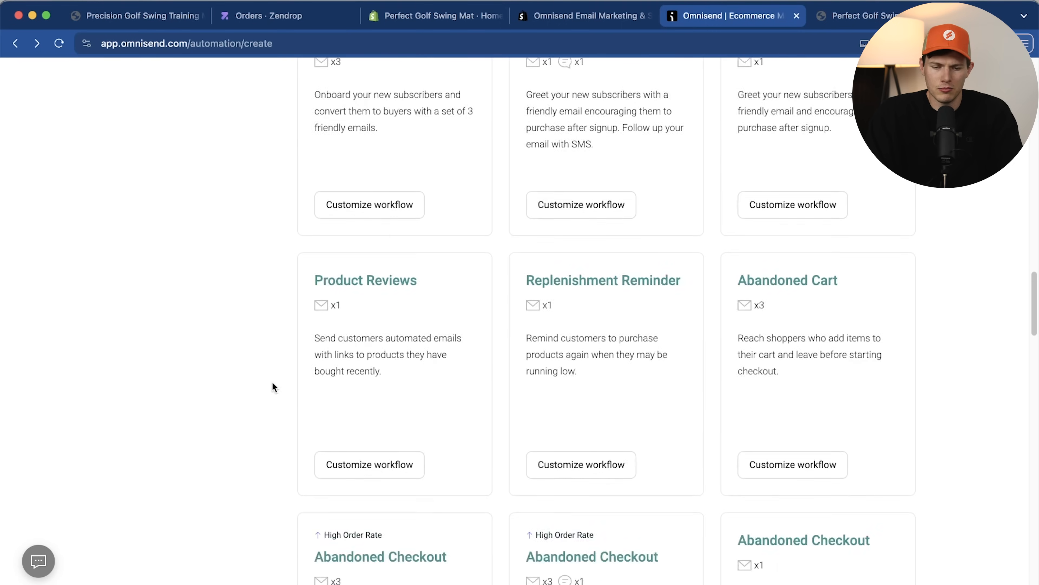
Leave the pre-built workflow list, view the available Omnisend pricing plans, and return to the automation list
scroll(273, 387, "up", 7)
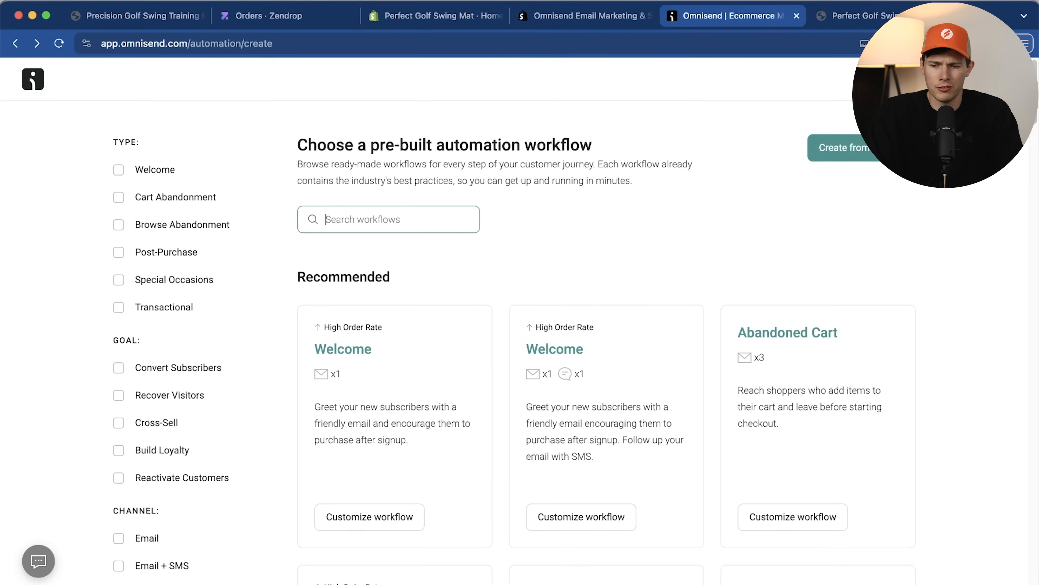
left_click(1006, 79)
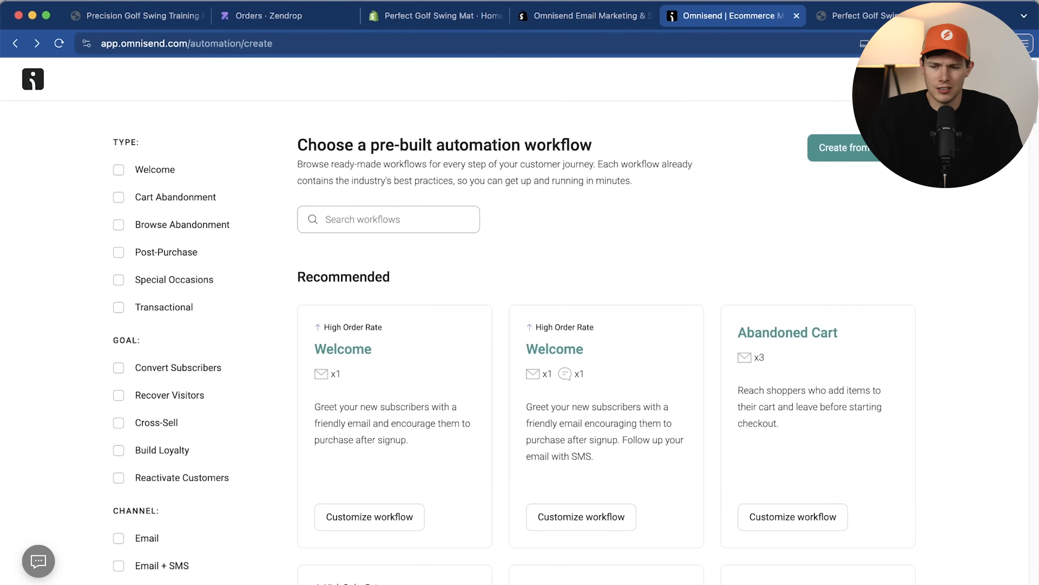
mouse_move(941, 79)
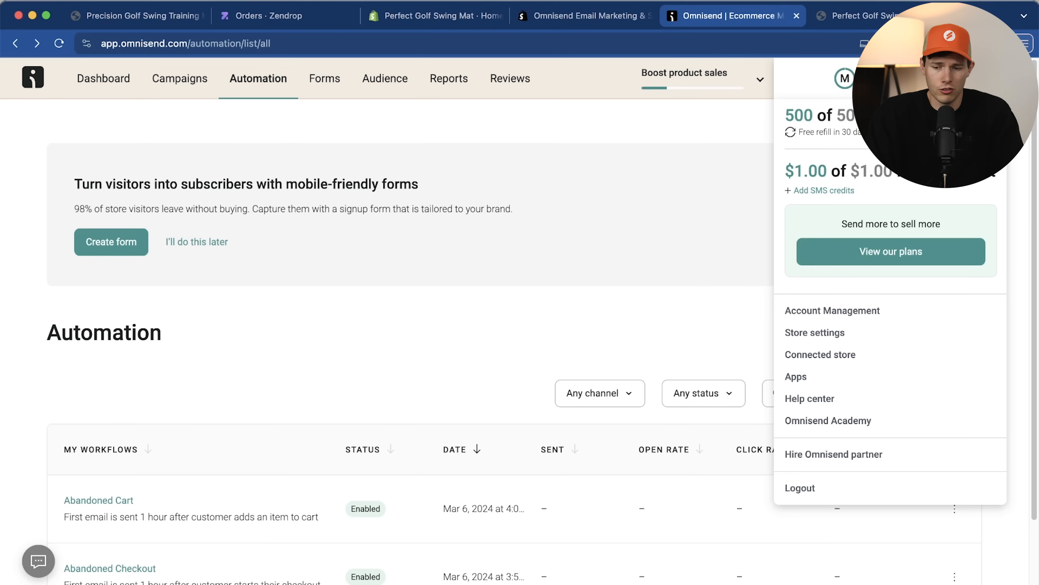
left_click(882, 257)
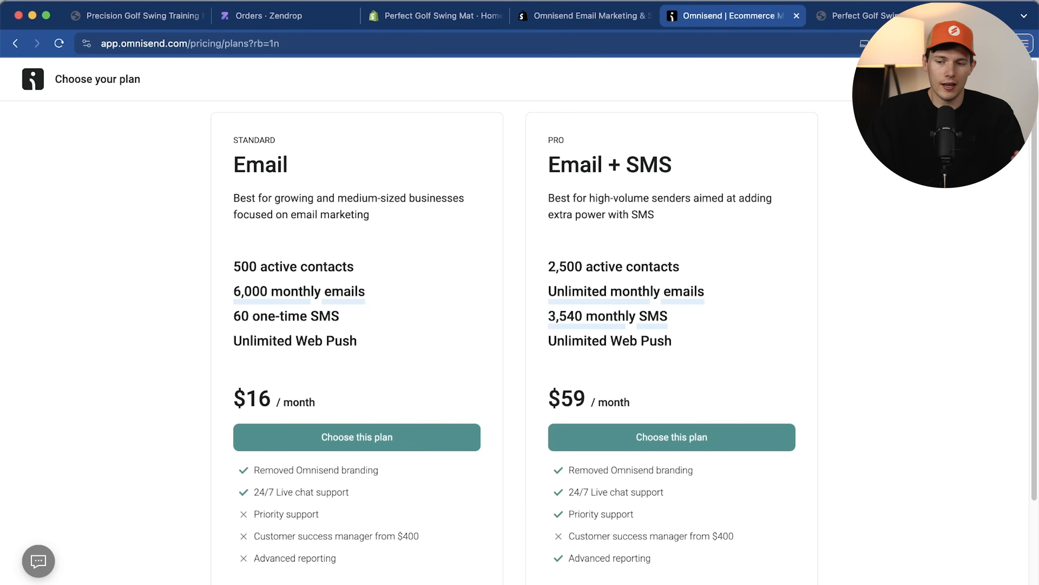
key("super+bracketleft")
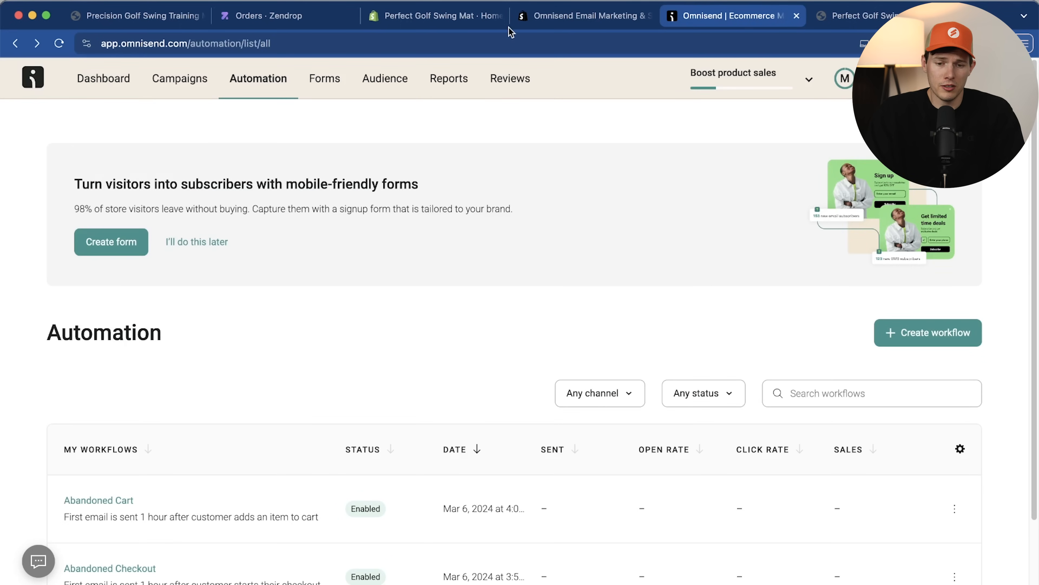
Switch to the golf mat store's Shopify admin home page
left_click(428, 17)
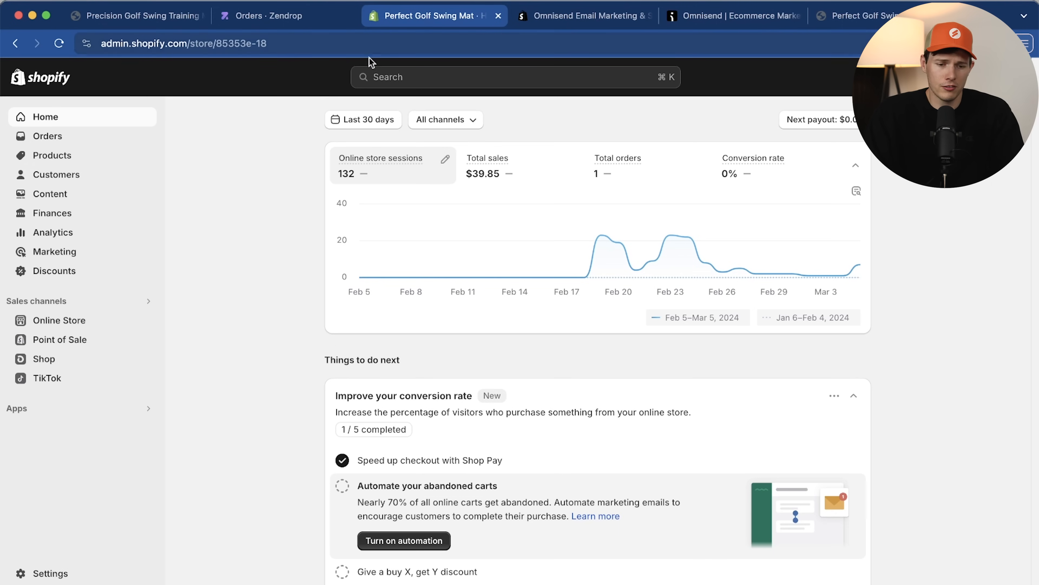